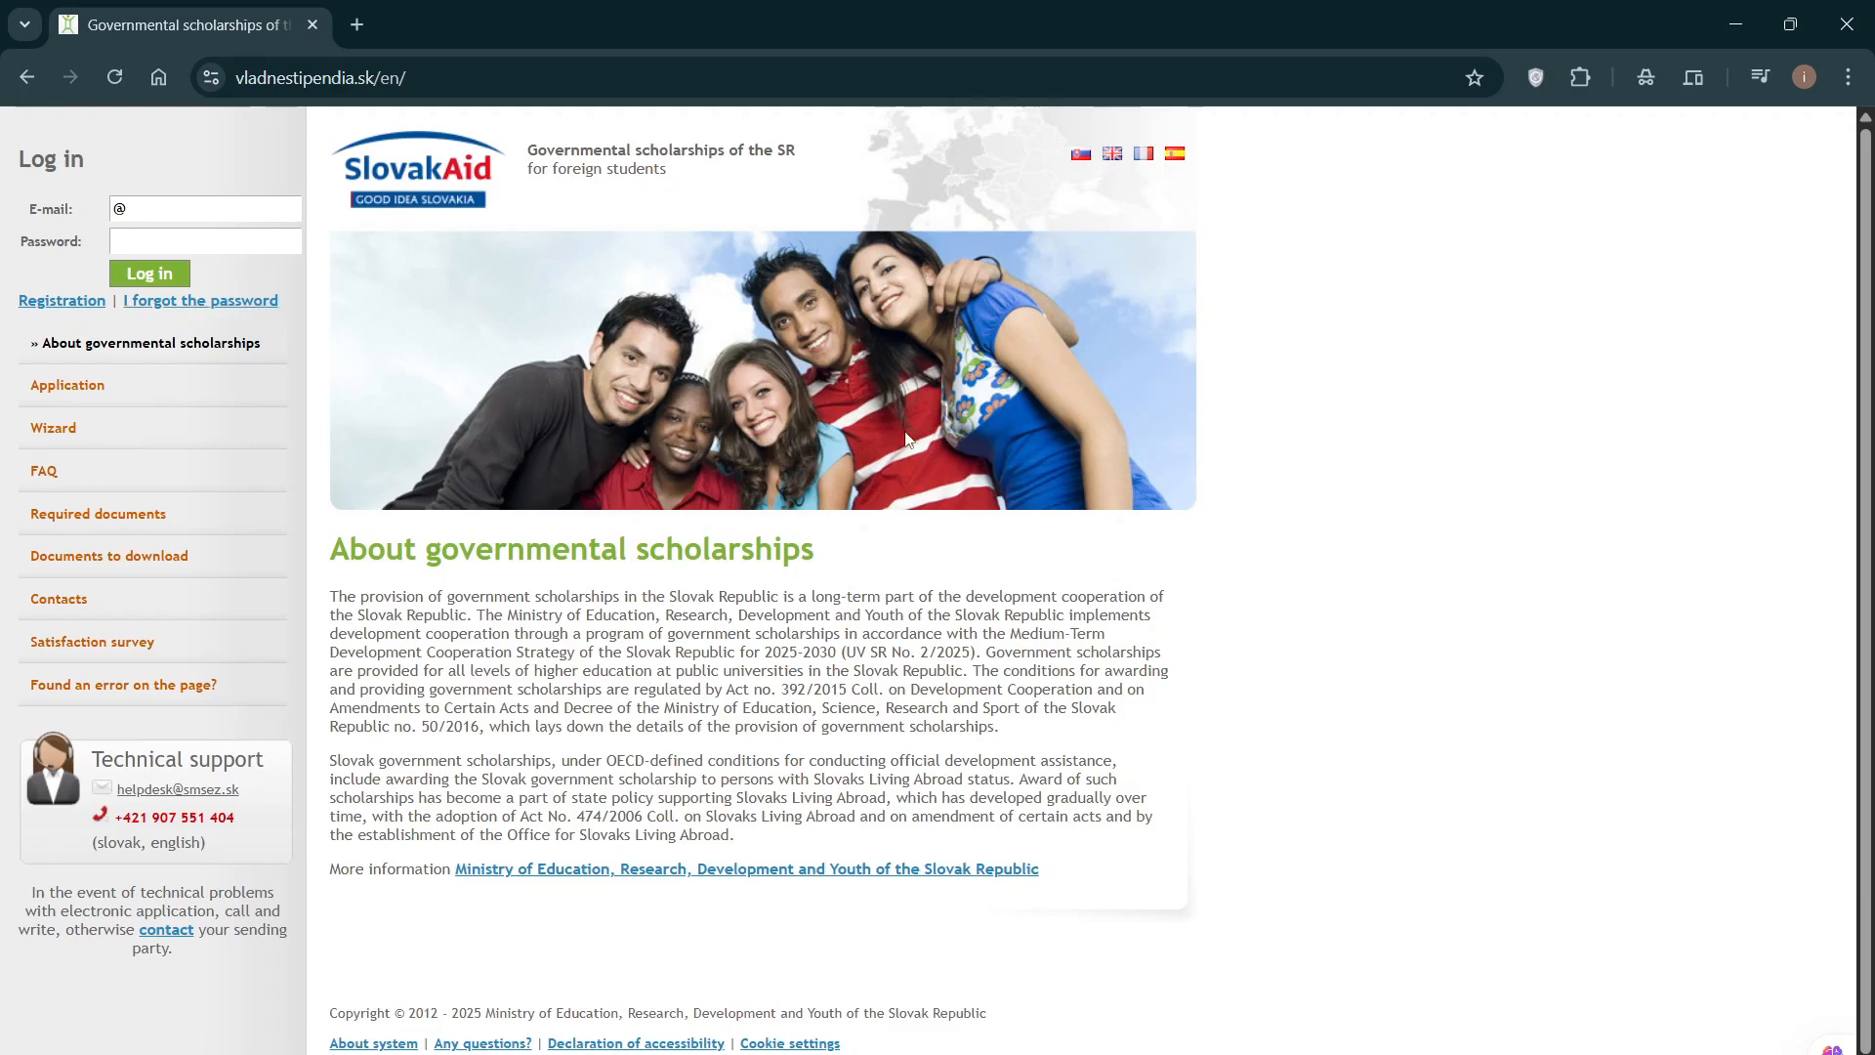
Step: Leave the home page's login box and go to the Registration page for new applicants
scroll(904, 416, "down", 1)
scroll(904, 416, "up", 1)
scroll(1393, 453, "down", 1)
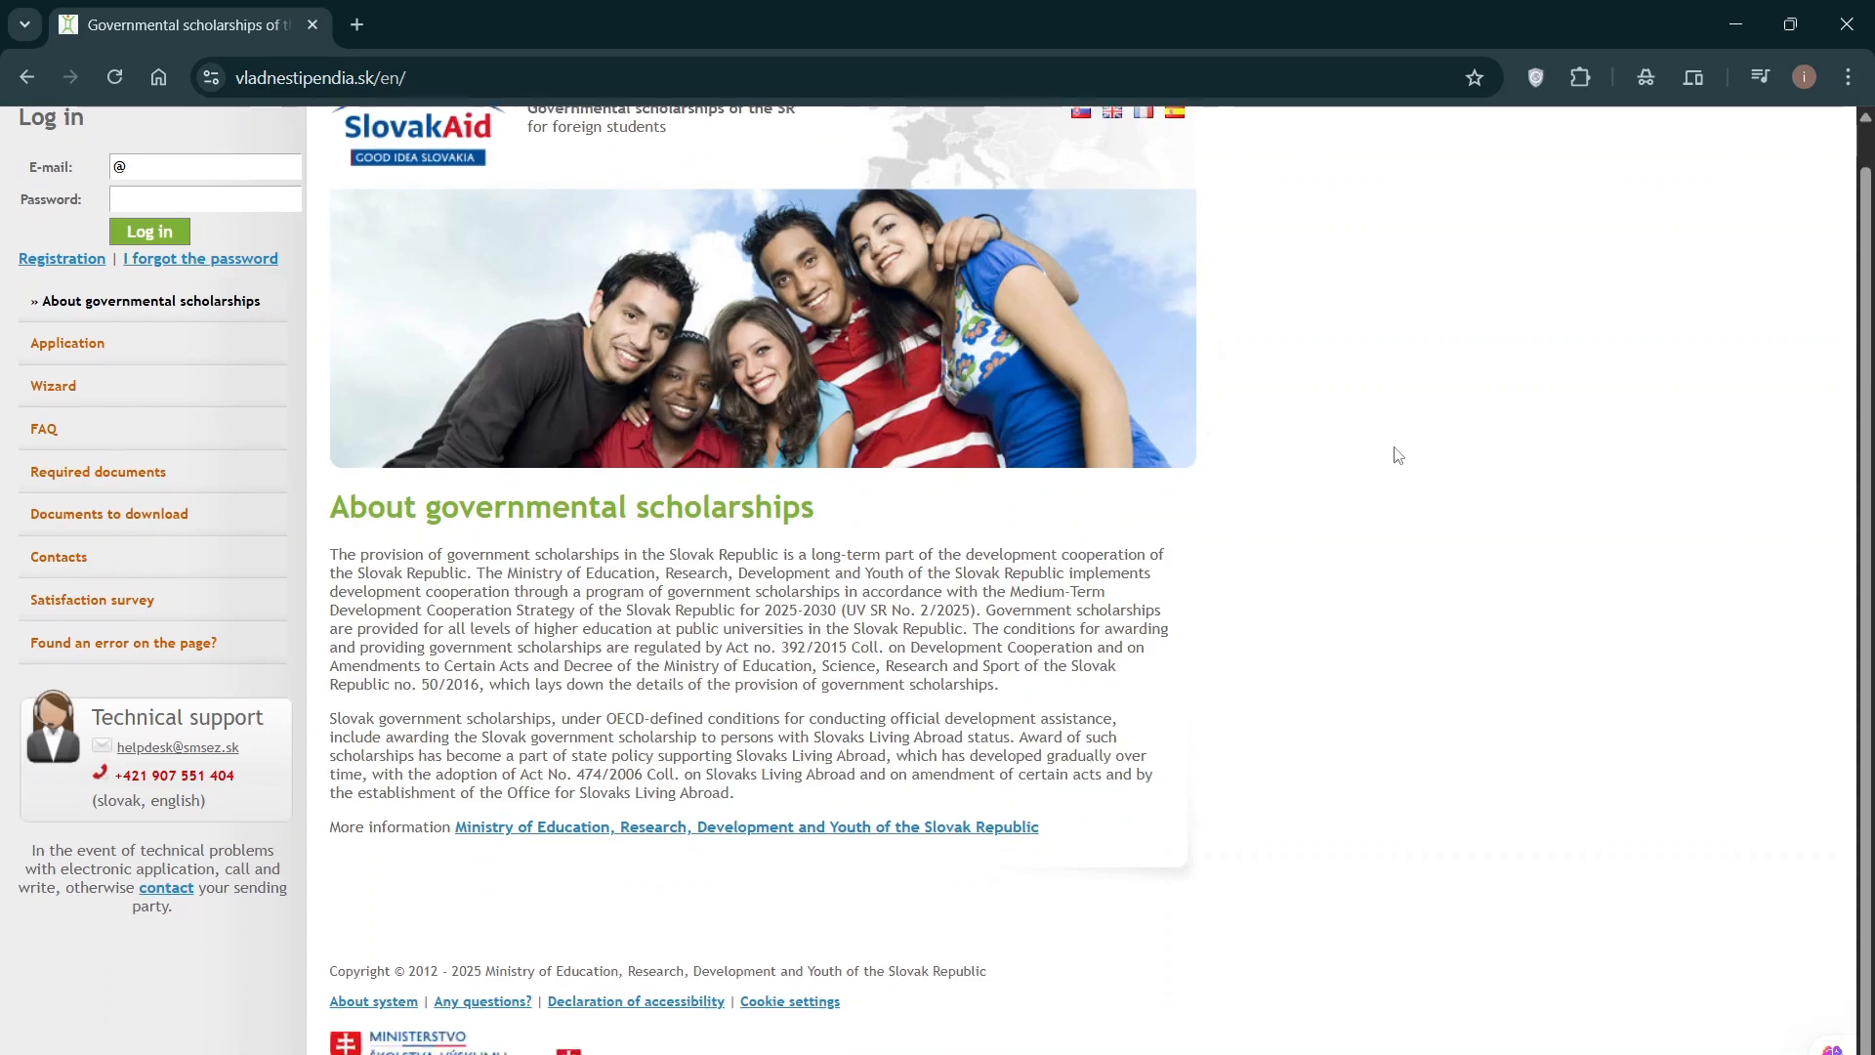
scroll(1397, 456, "up", 1)
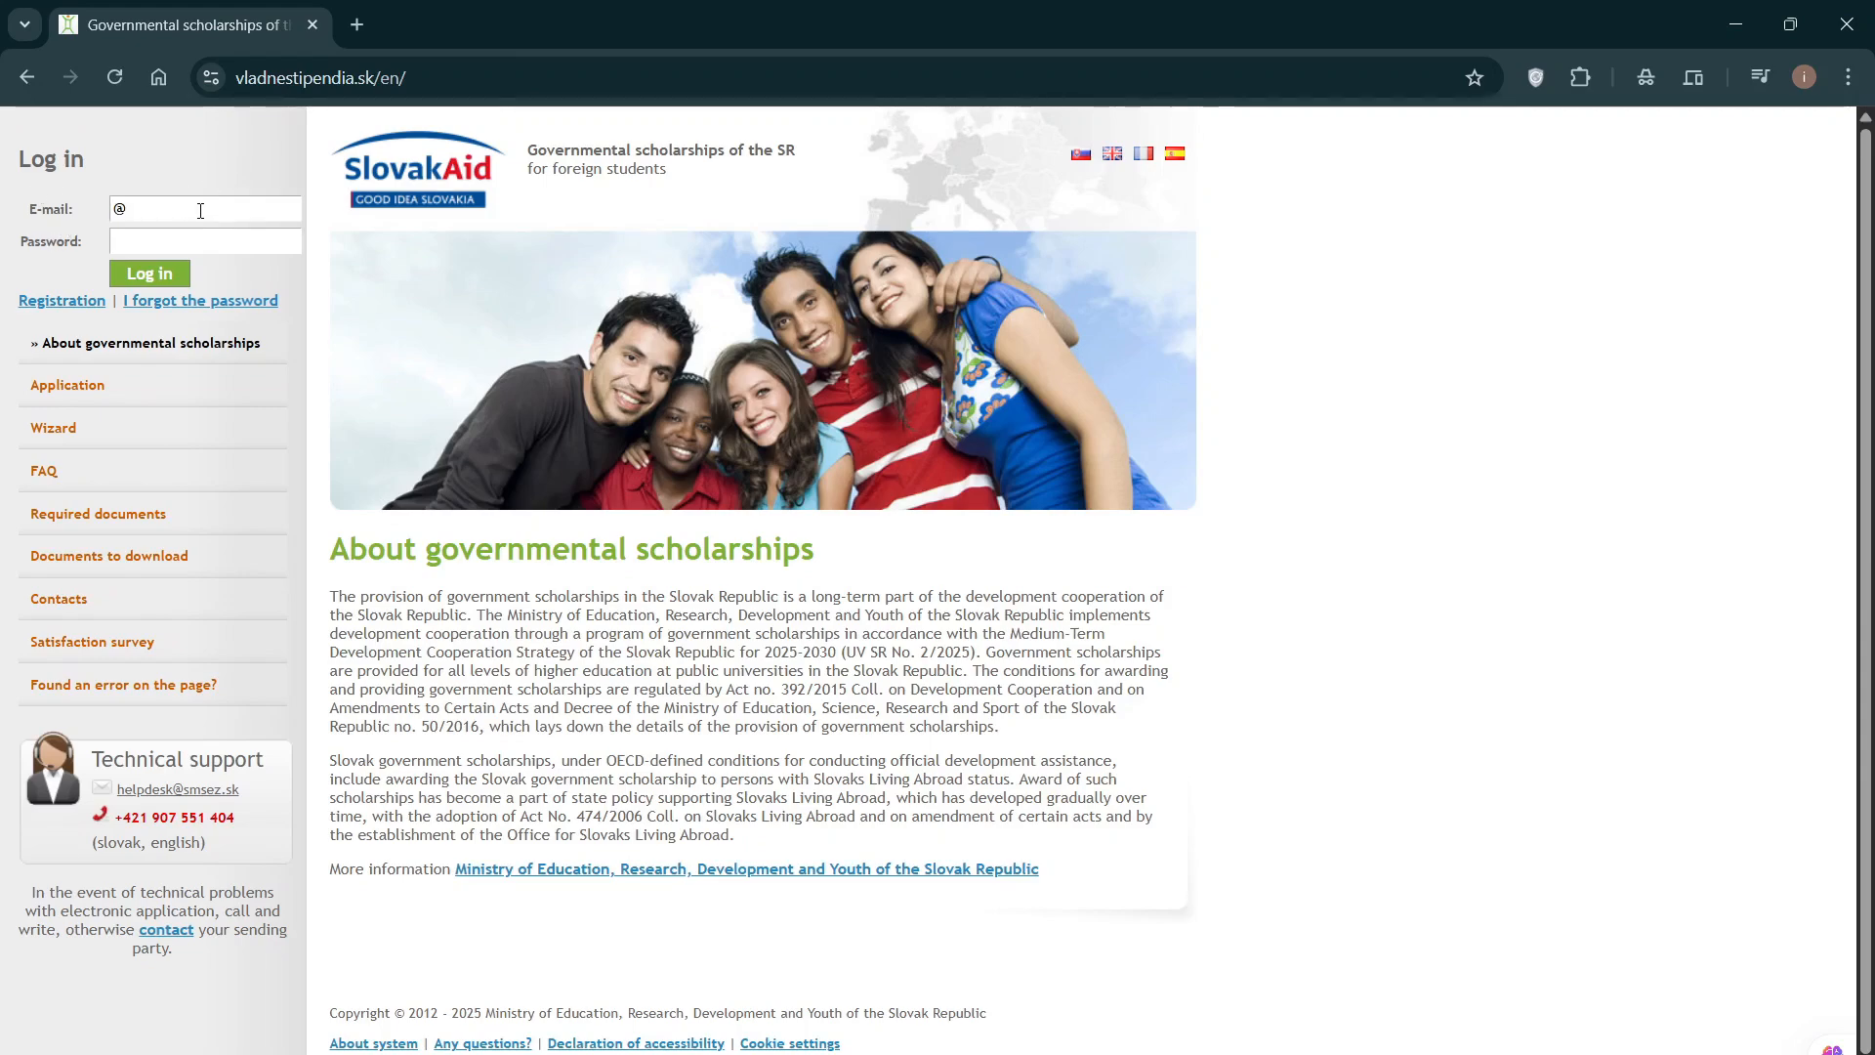
left_click(160, 213)
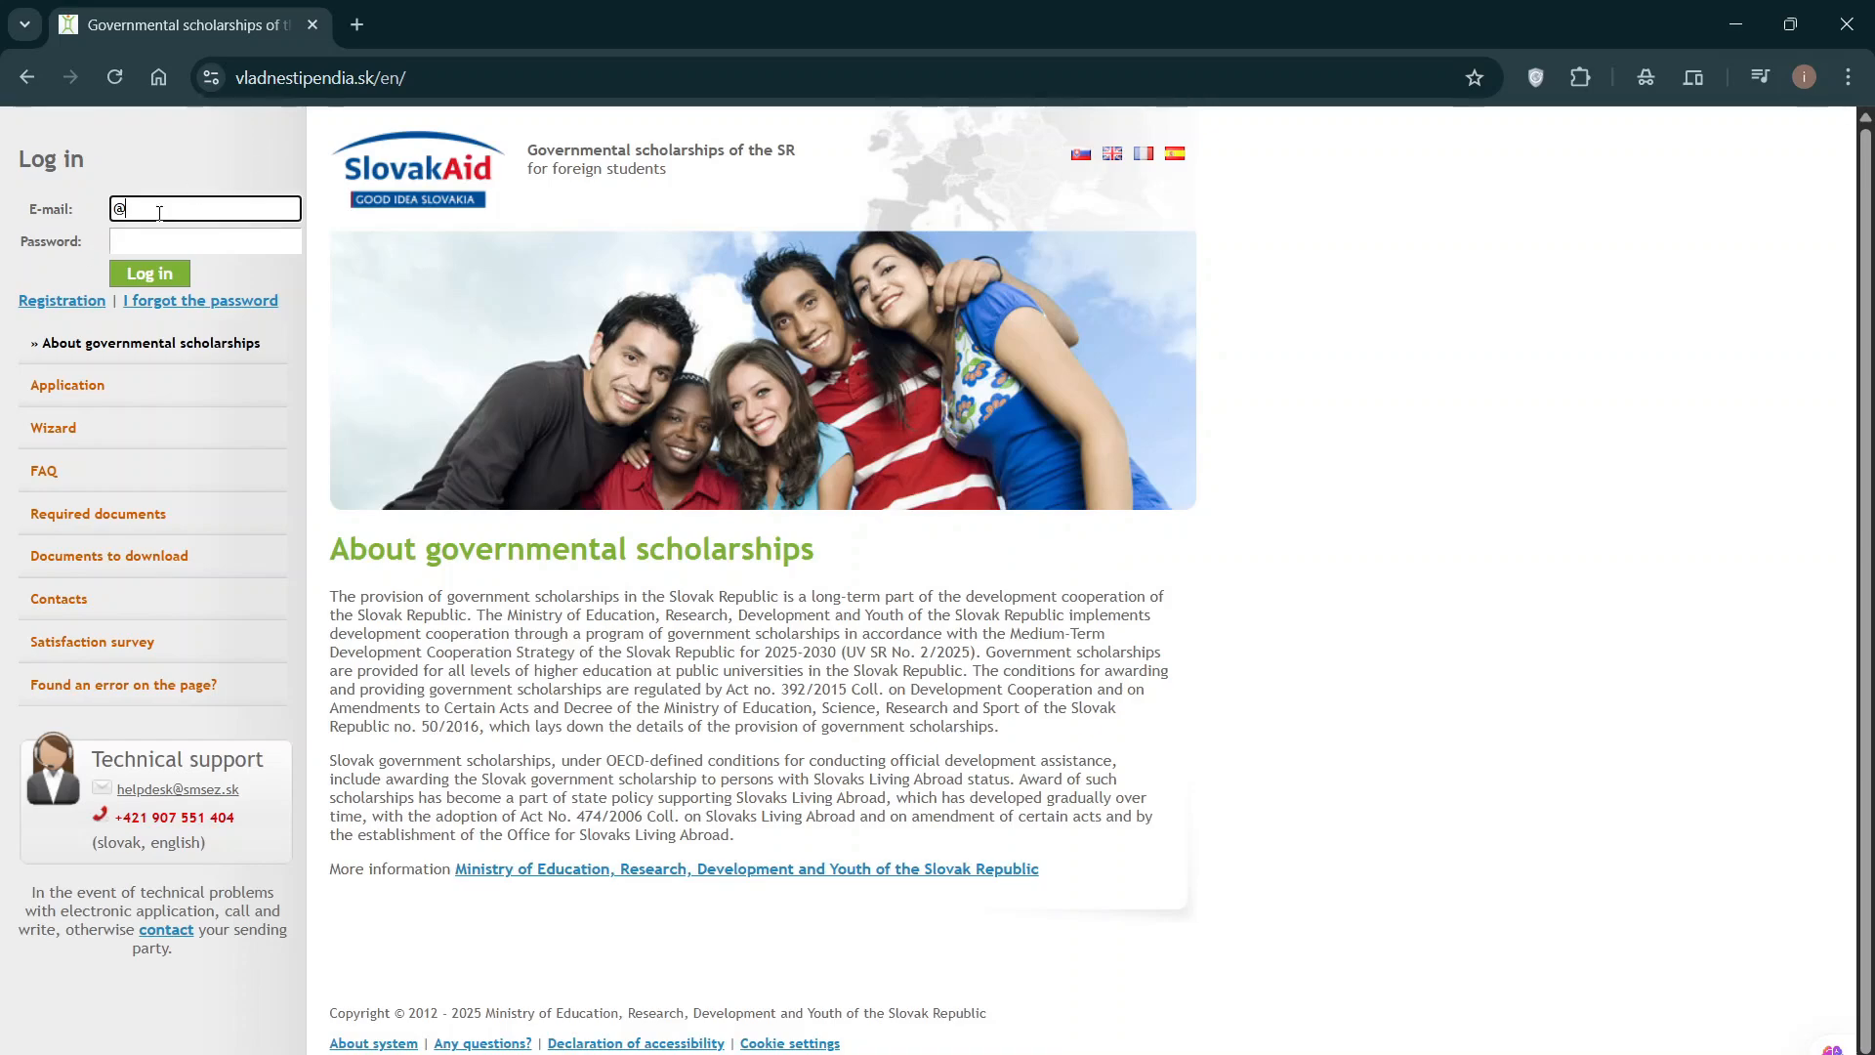
left_click(168, 240)
left_click(188, 203)
left_click(212, 149)
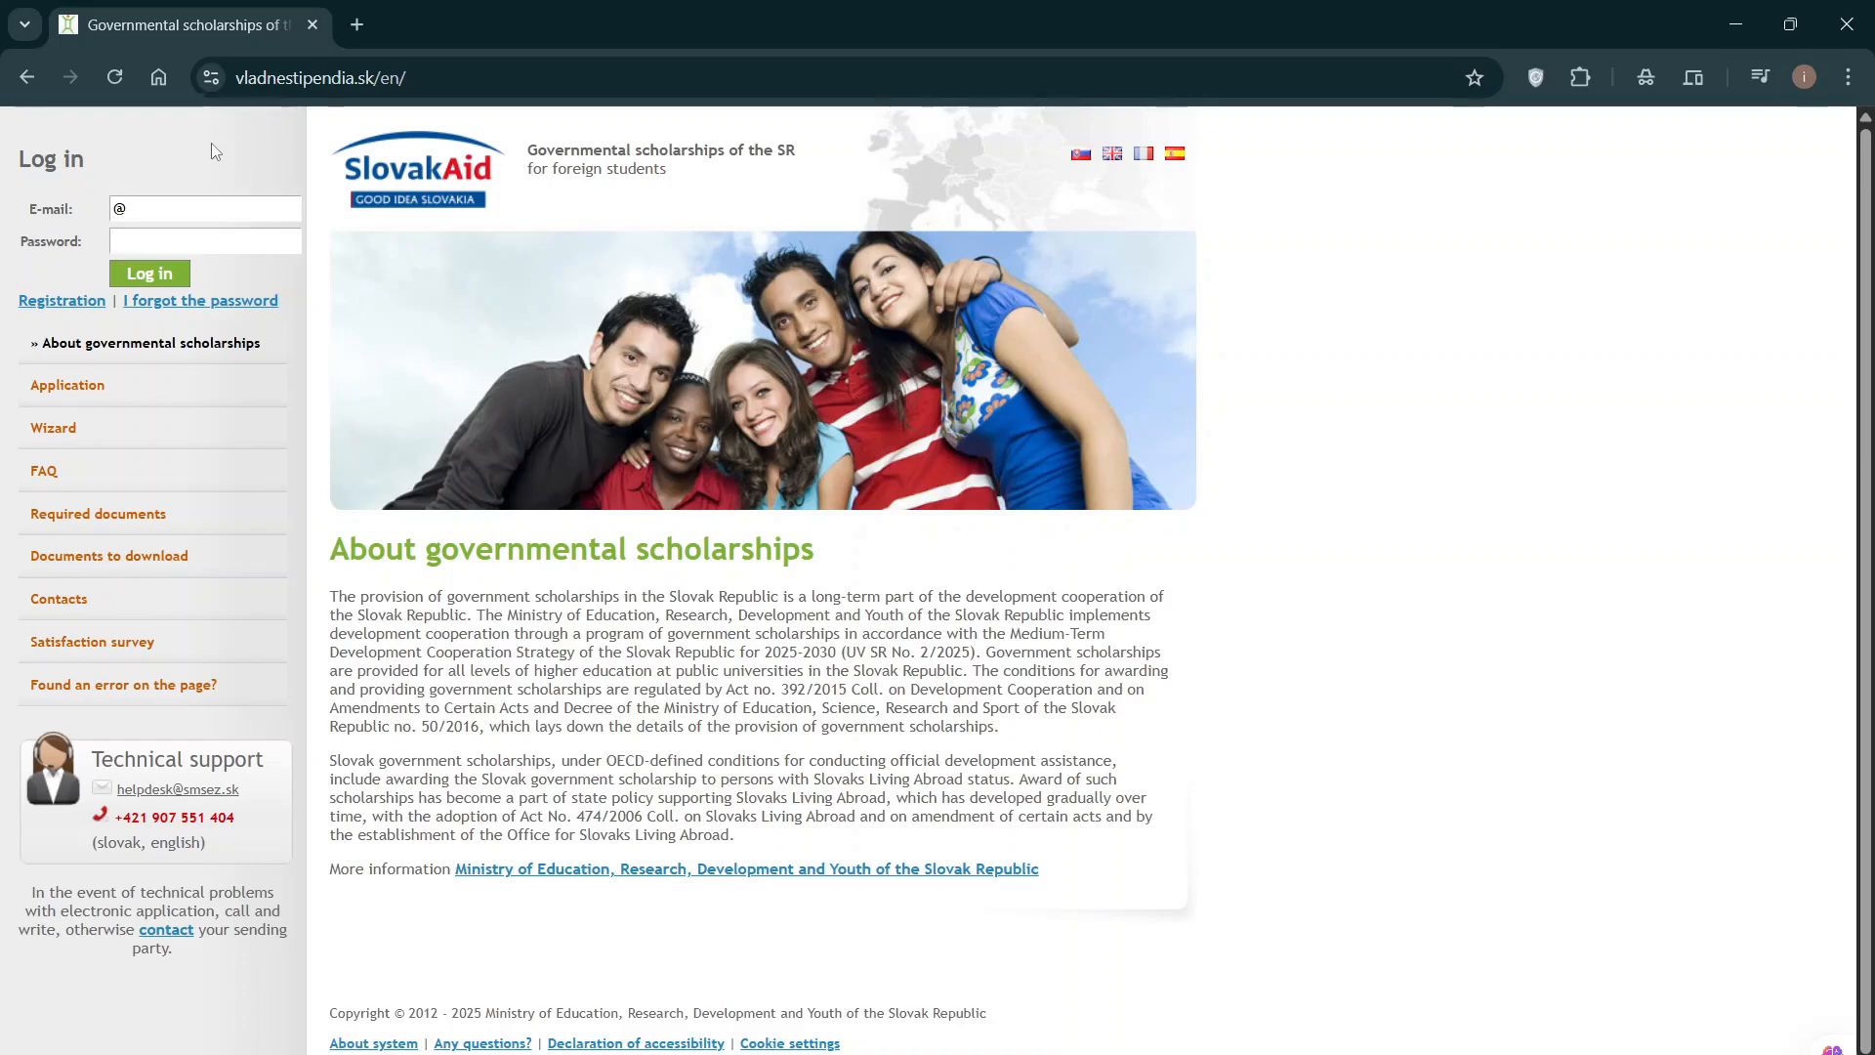
left_click(62, 303)
Step: Enter the applicant's e-mail address in the Registration form's E-mail field
scroll(703, 415, "down", 2)
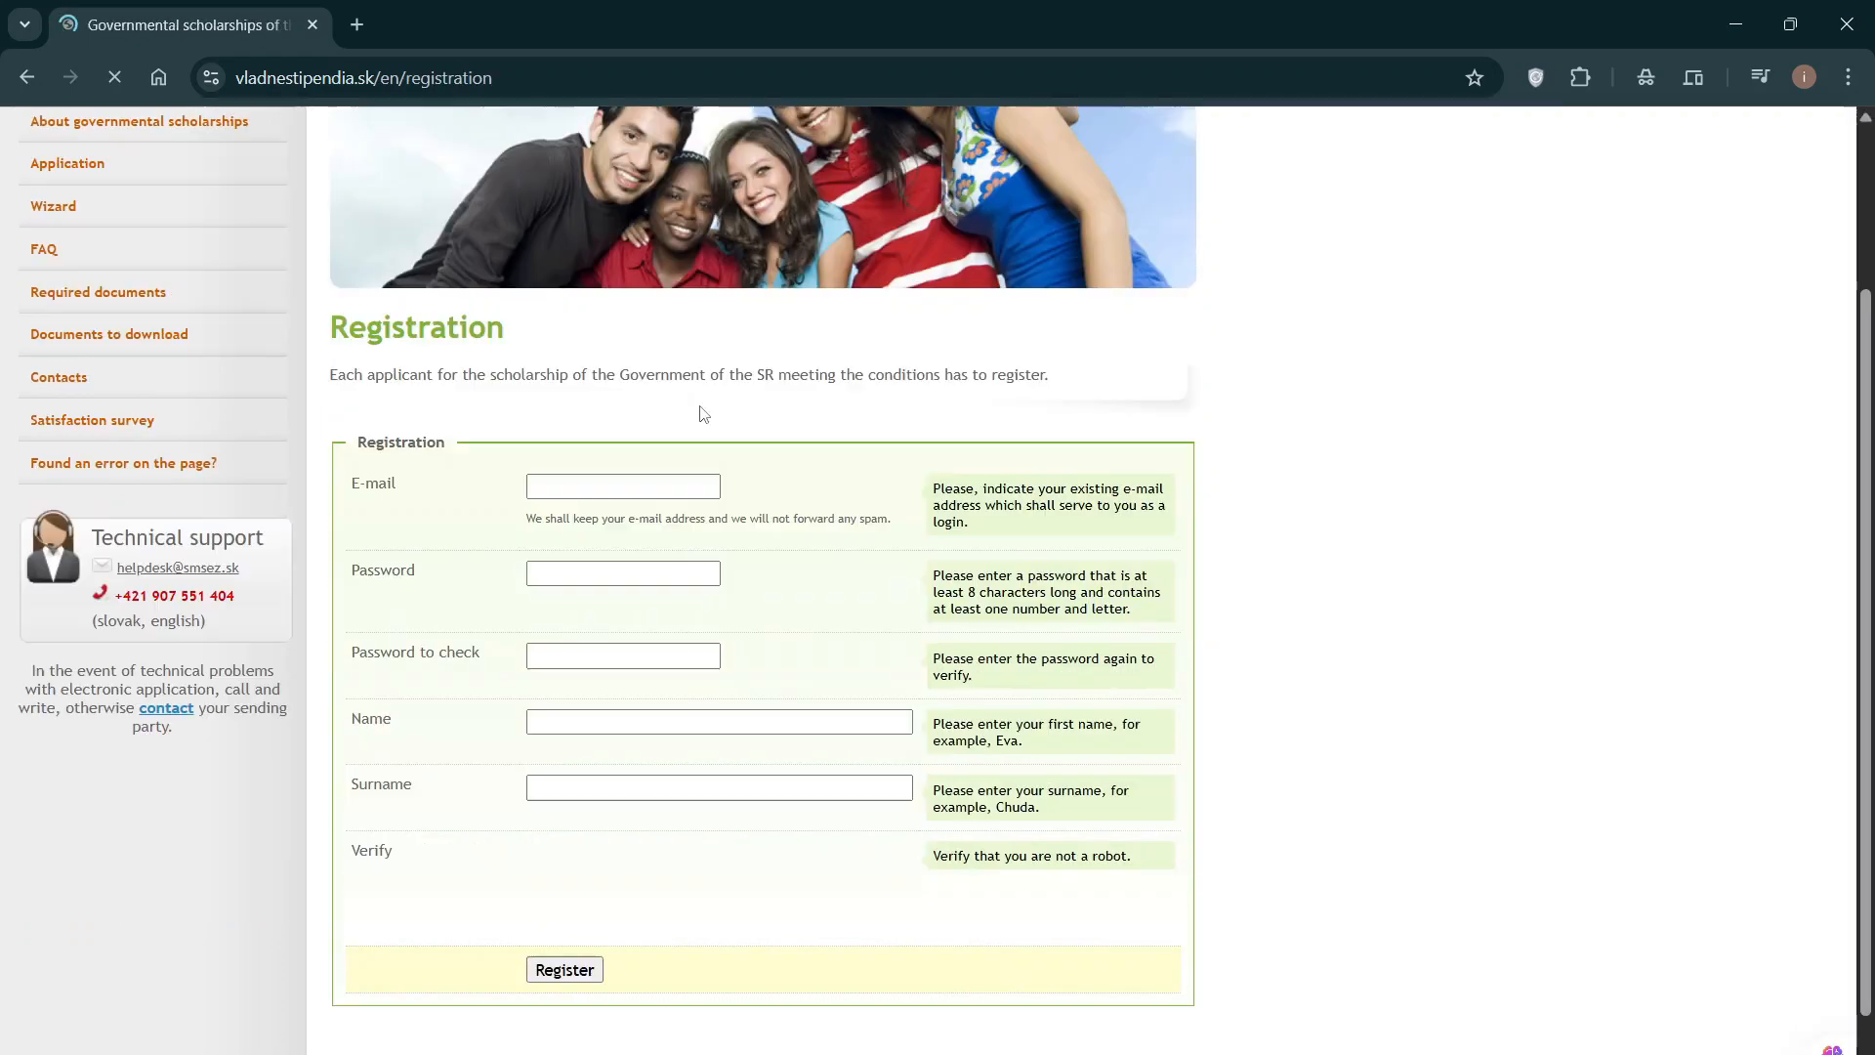
scroll(704, 415, "down", 1)
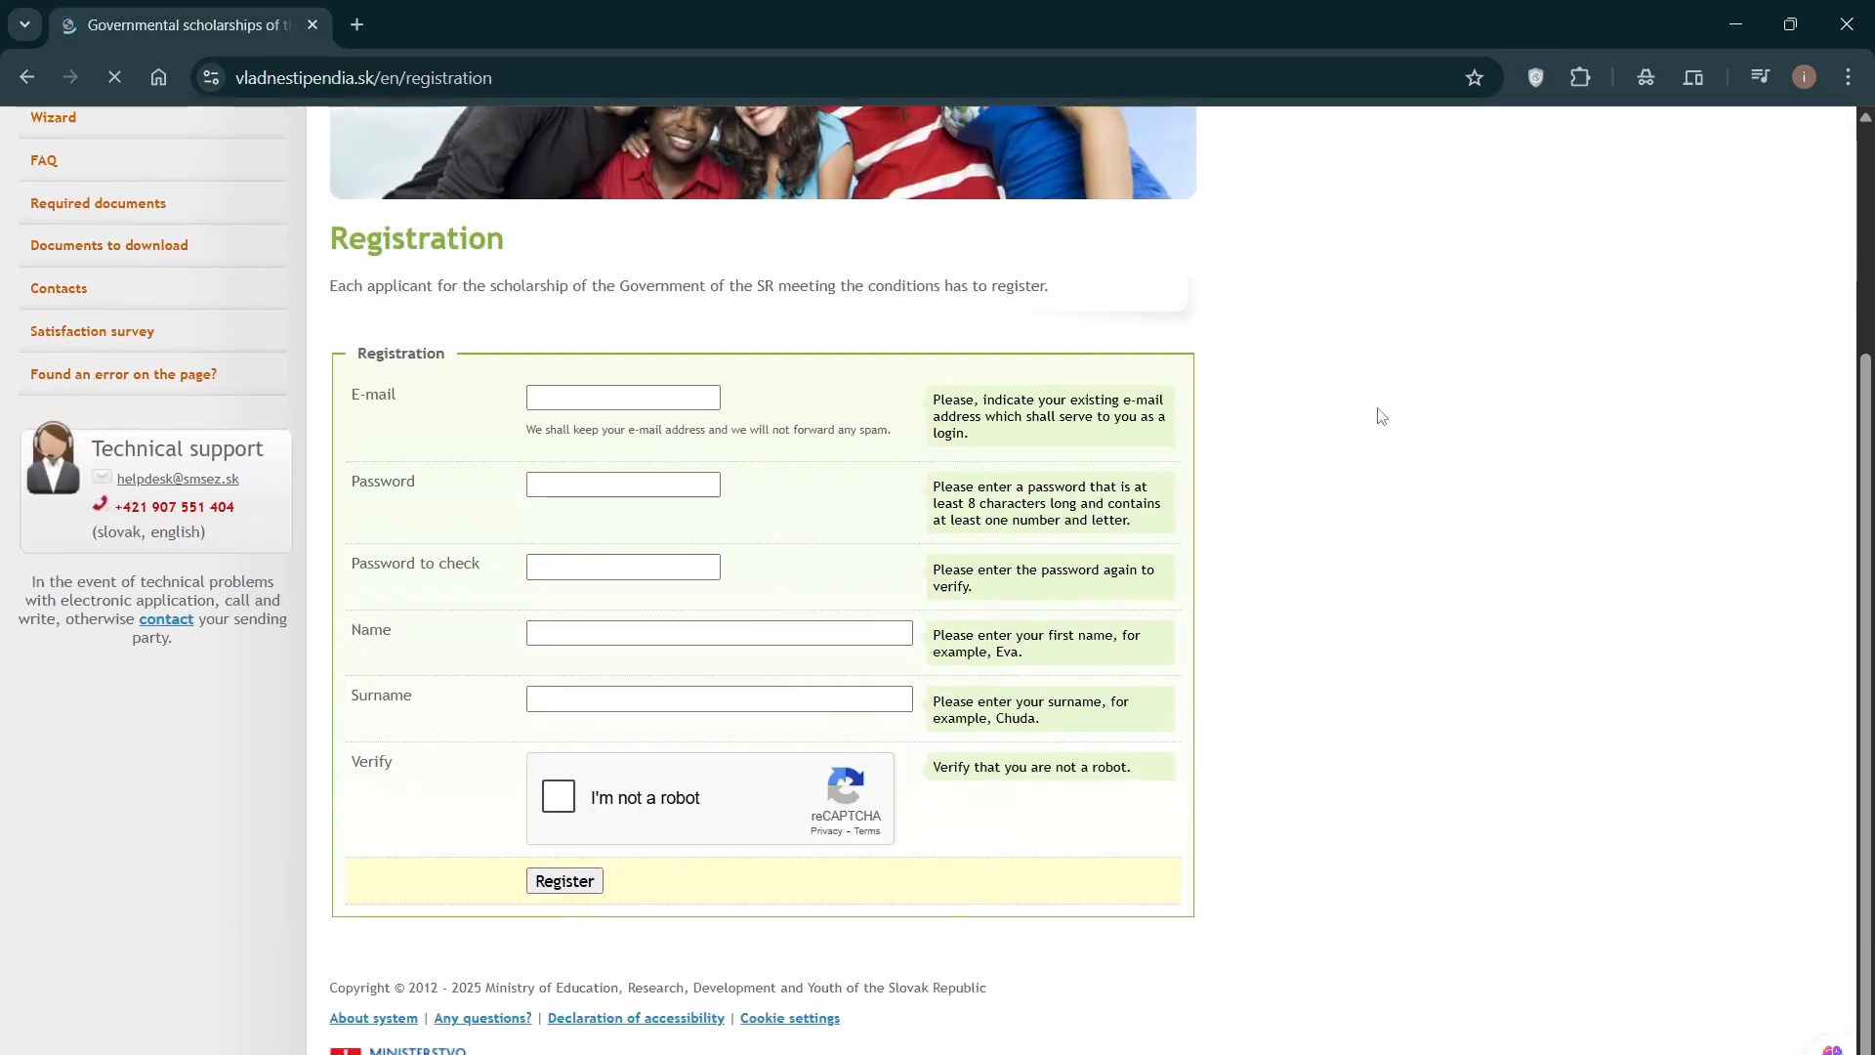
scroll(1378, 416, "up", 3)
scroll(1378, 416, "down", 1)
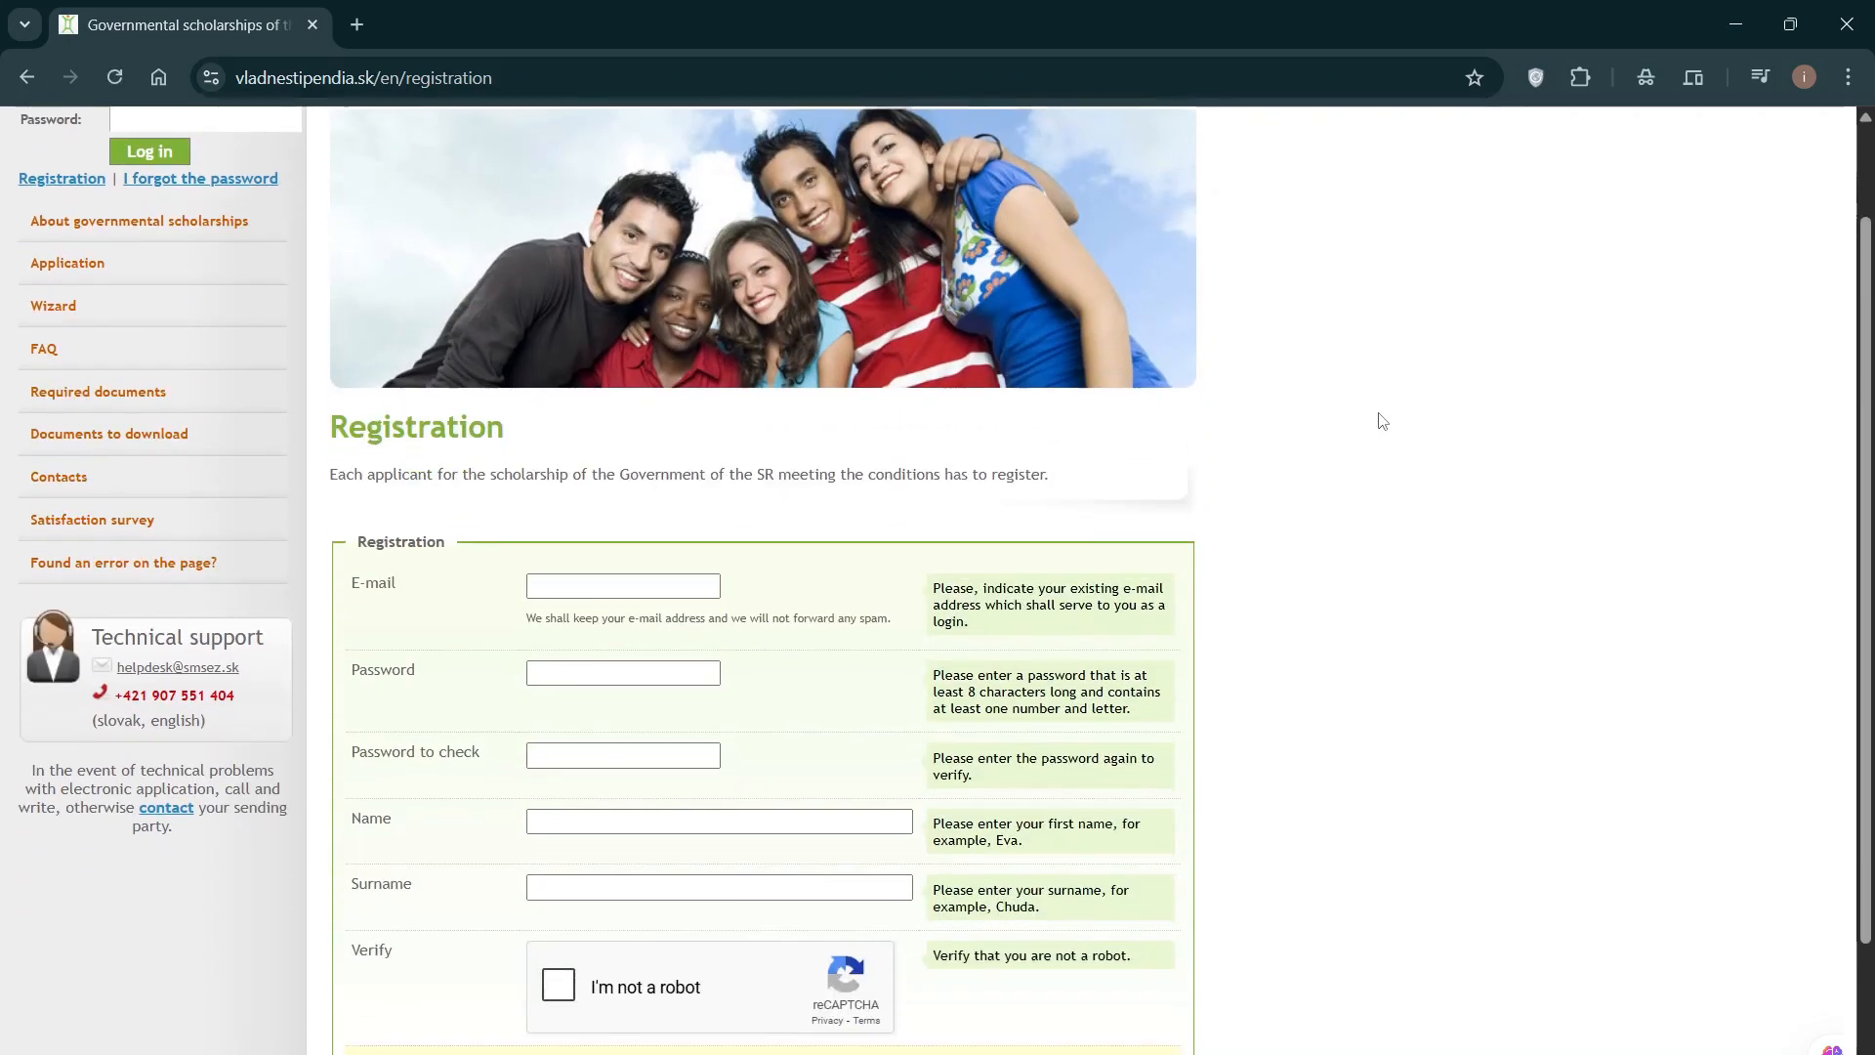
left_click(613, 590)
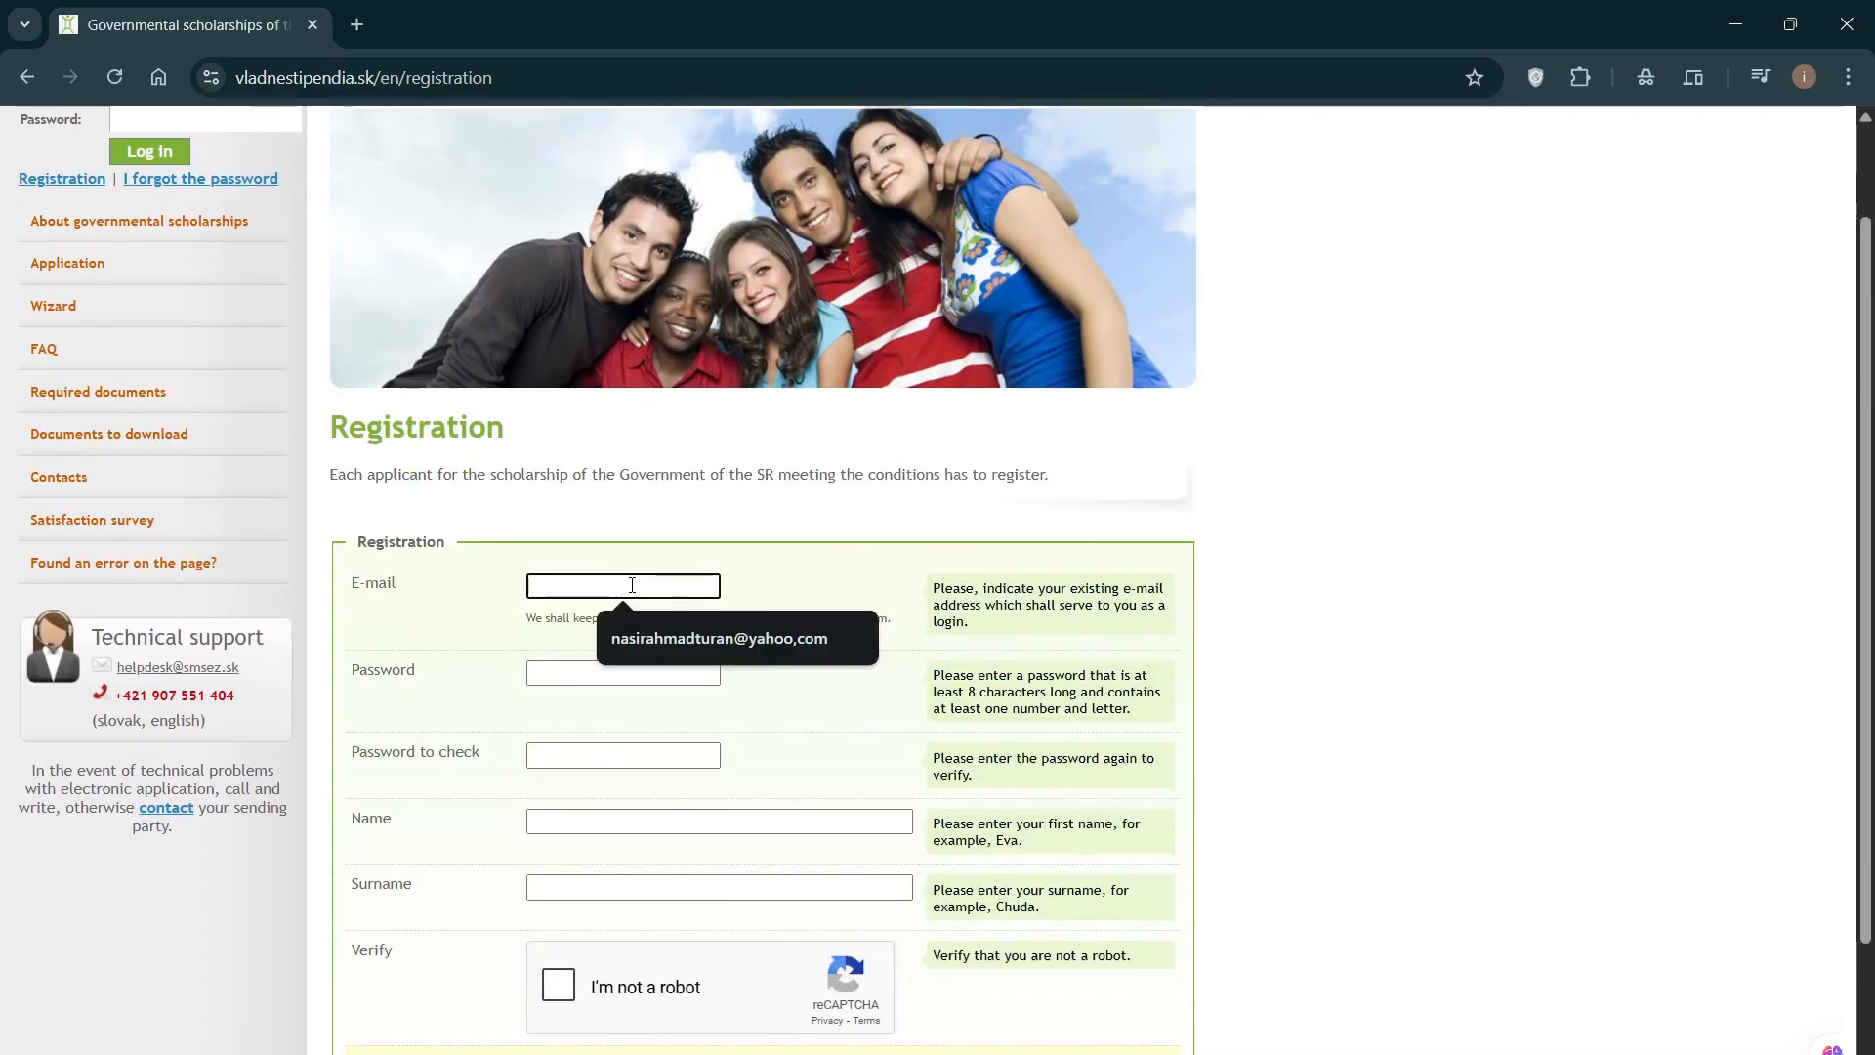
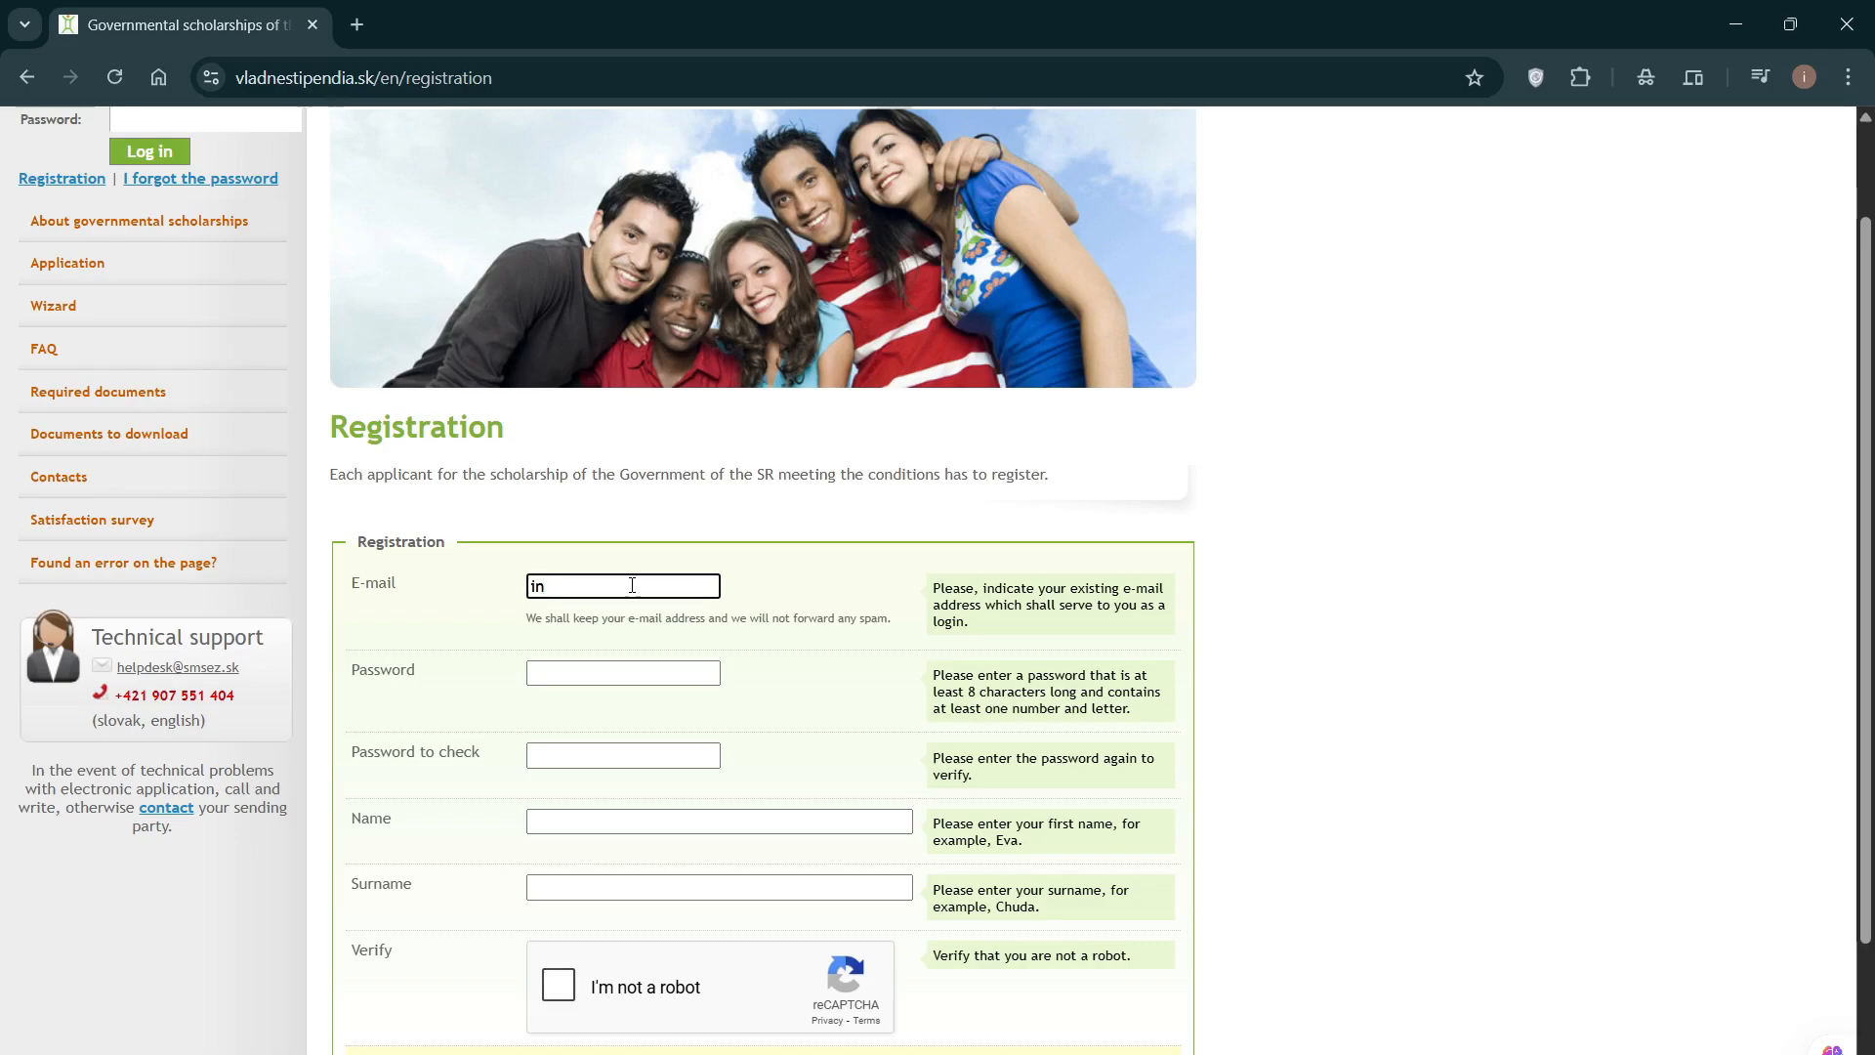
left_click(550, 671)
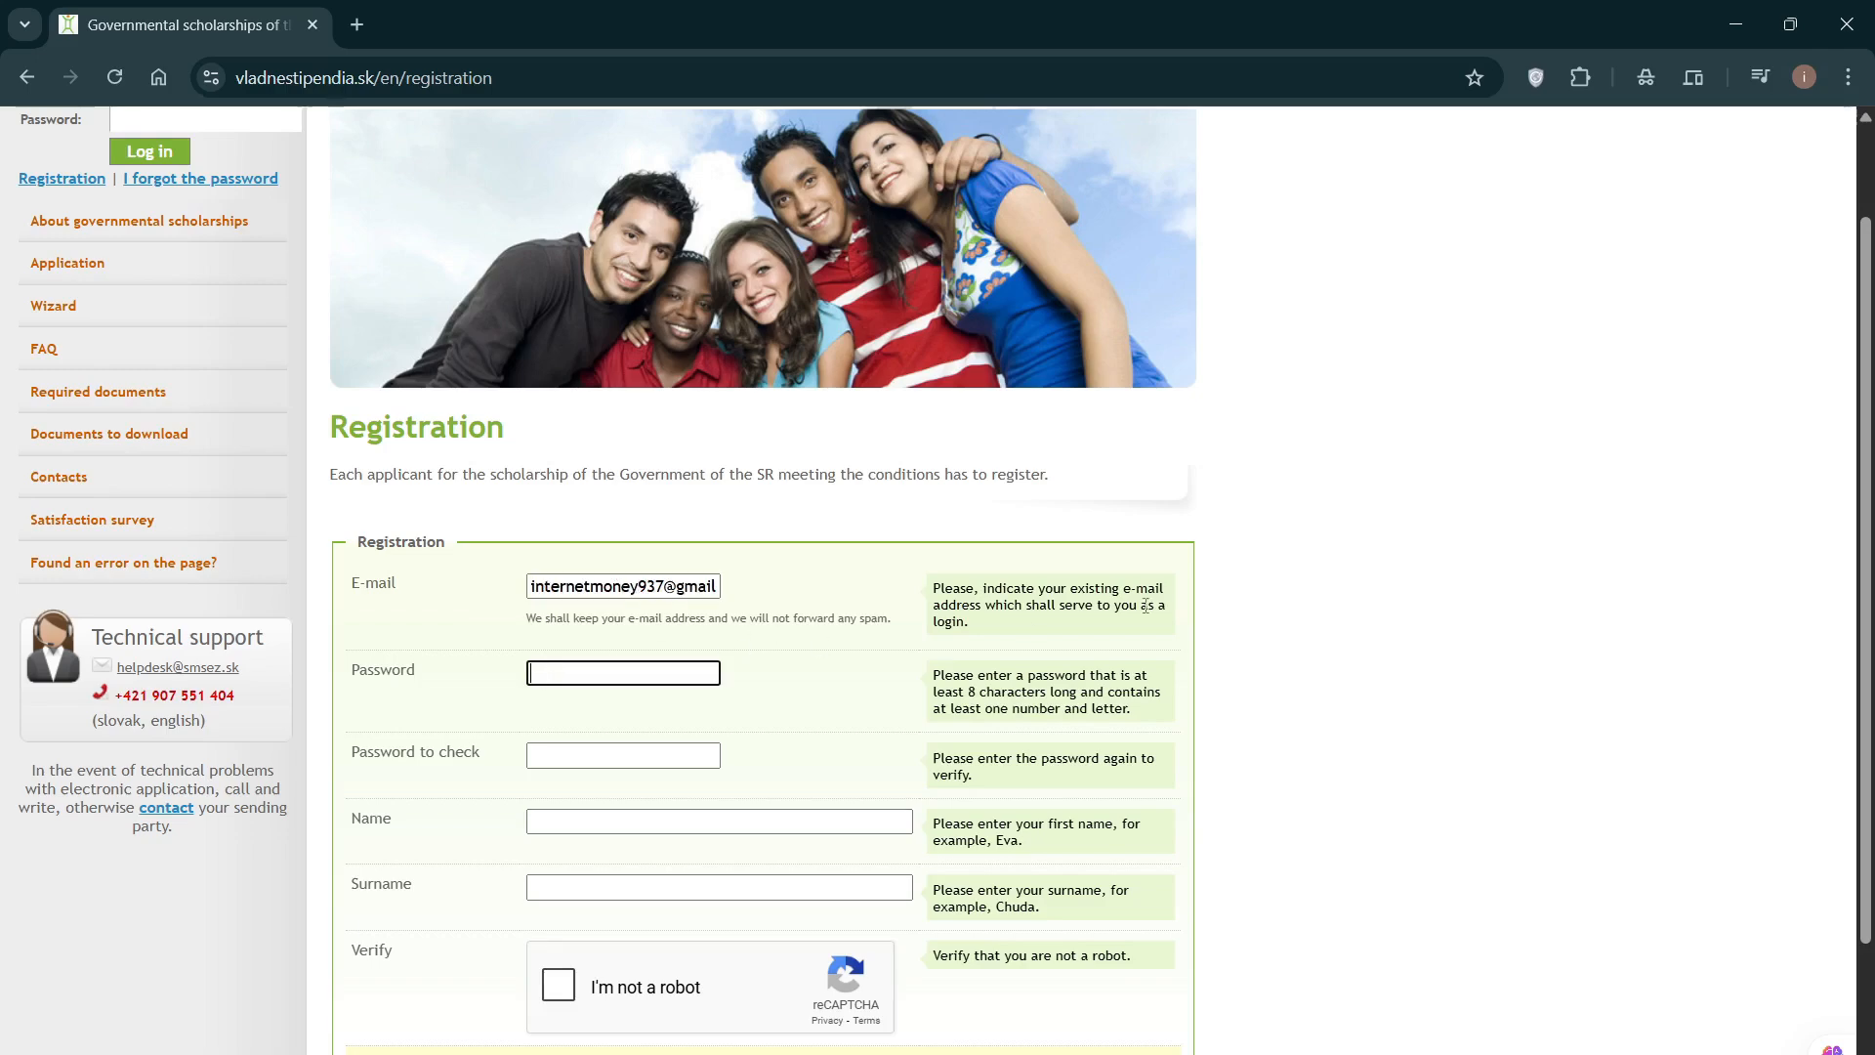
scroll(1387, 597, "down", 1)
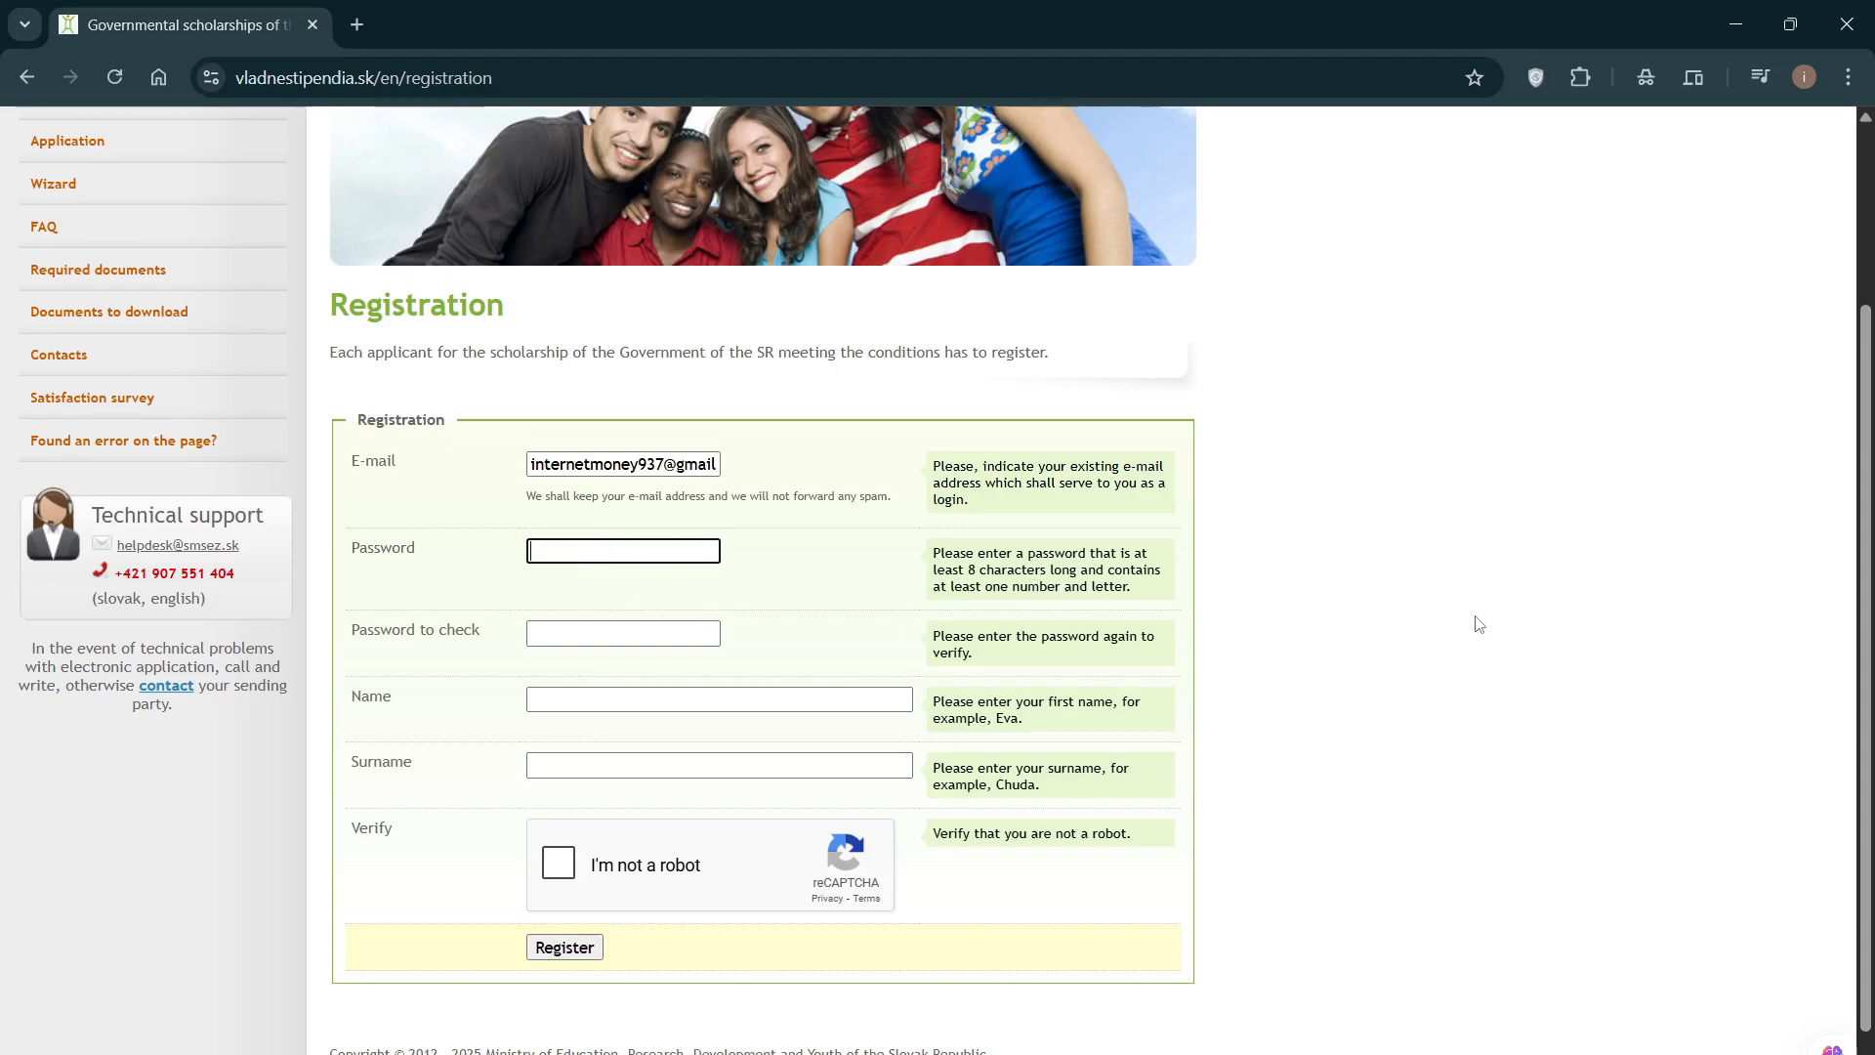
Step: Enter the account password and its confirmation
type("••••••")
key("BackSpace")
key("BackSpace")
key("BackSpace")
key("BackSpace")
key("BackSpace")
type("••••••••••")
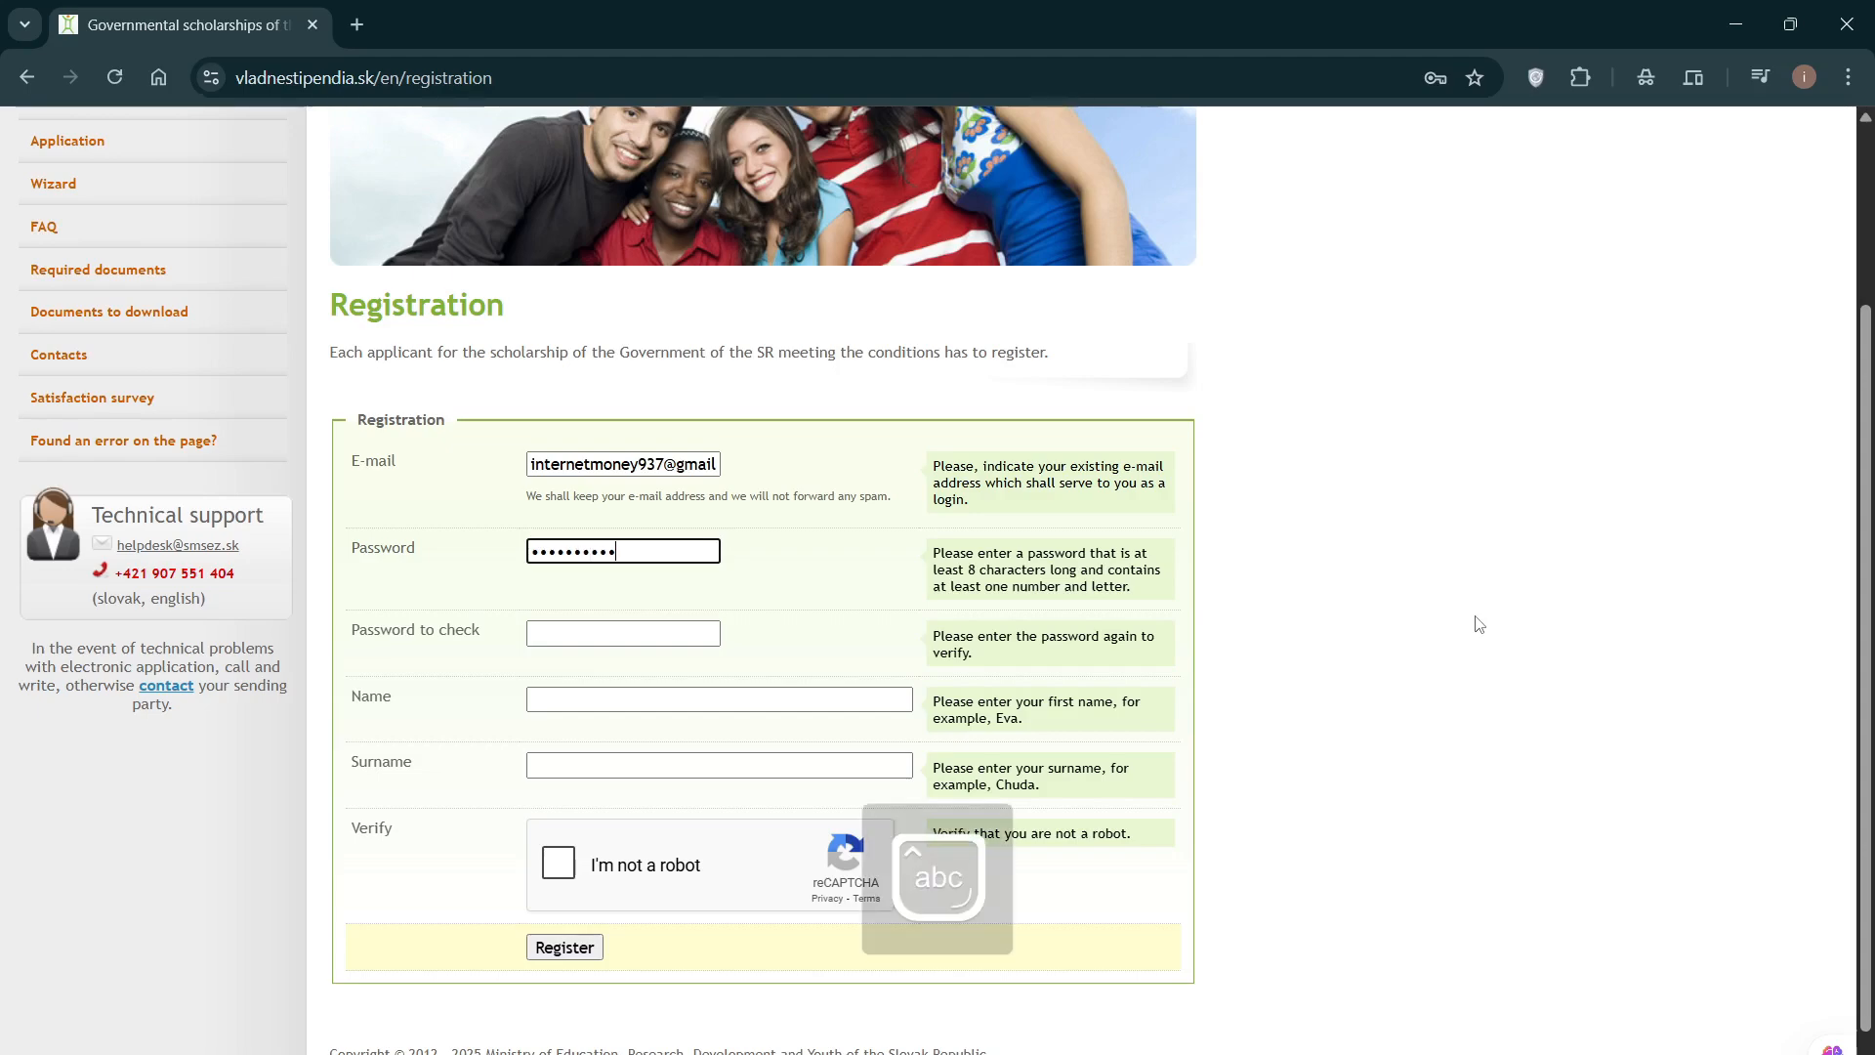
type("••••")
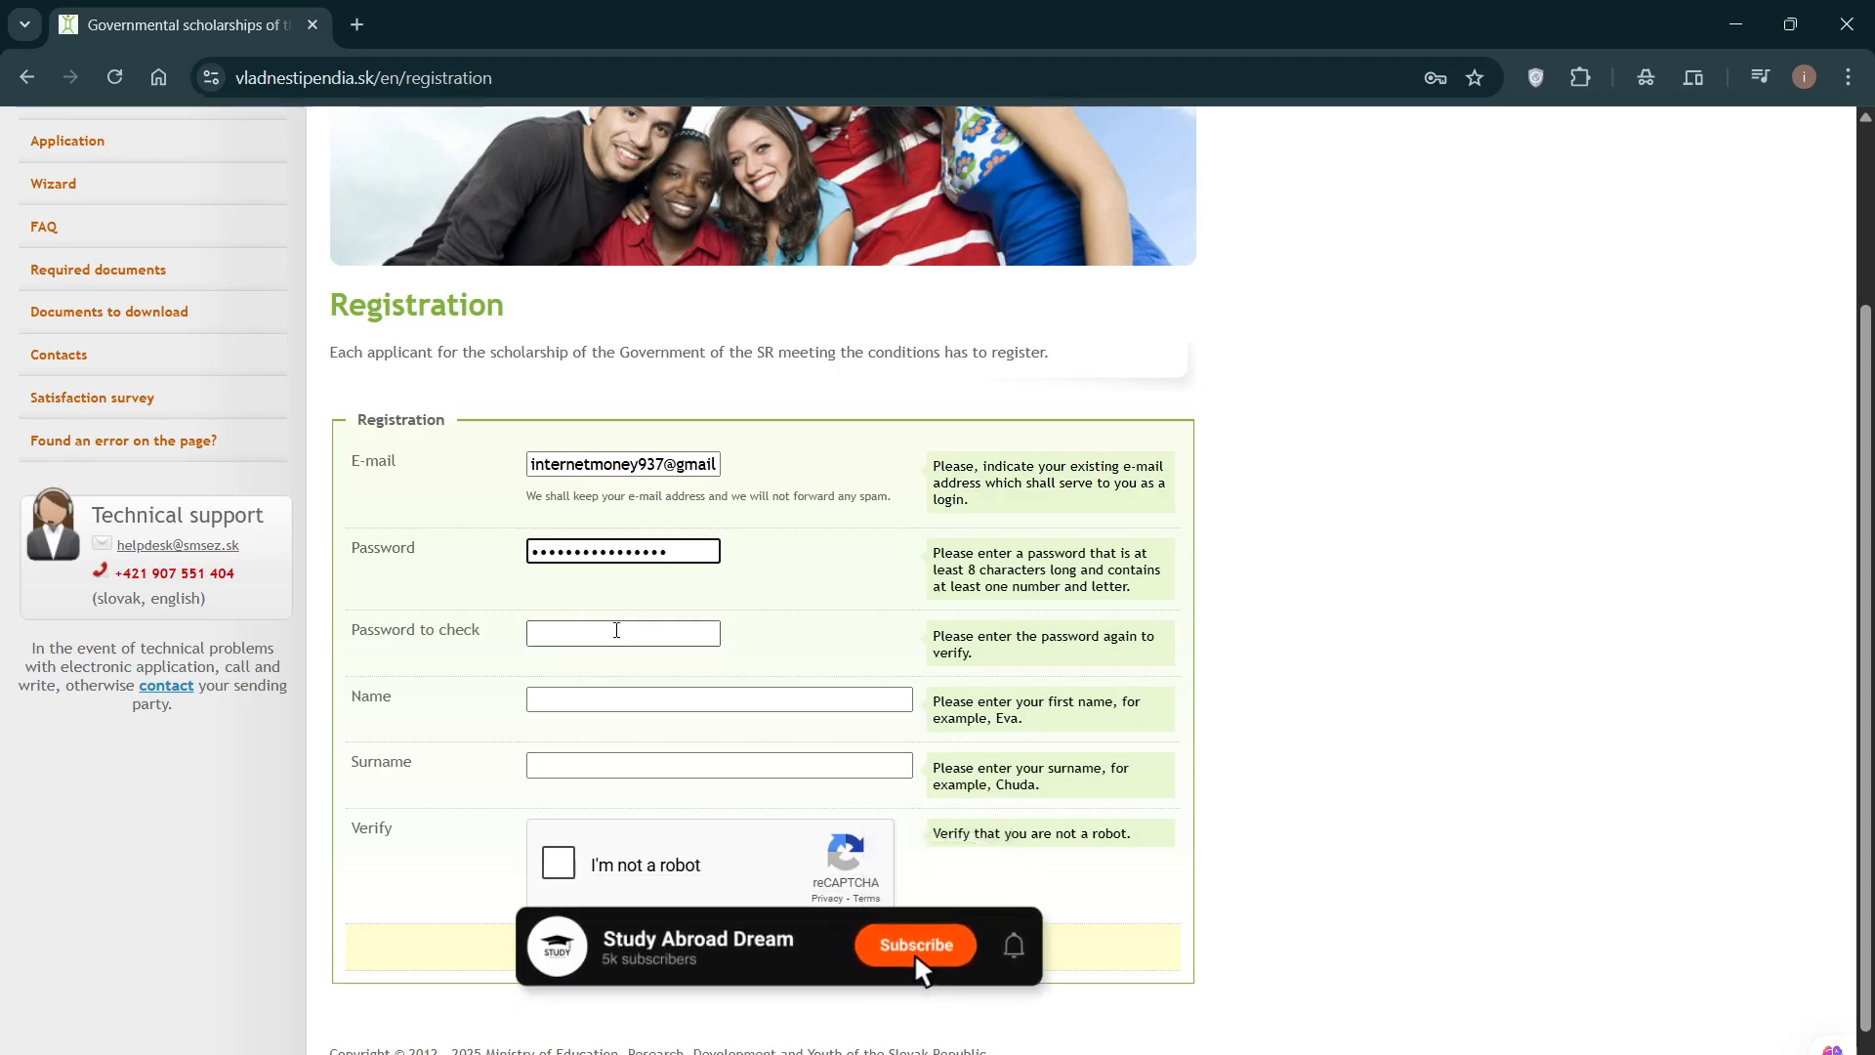
key("Tab")
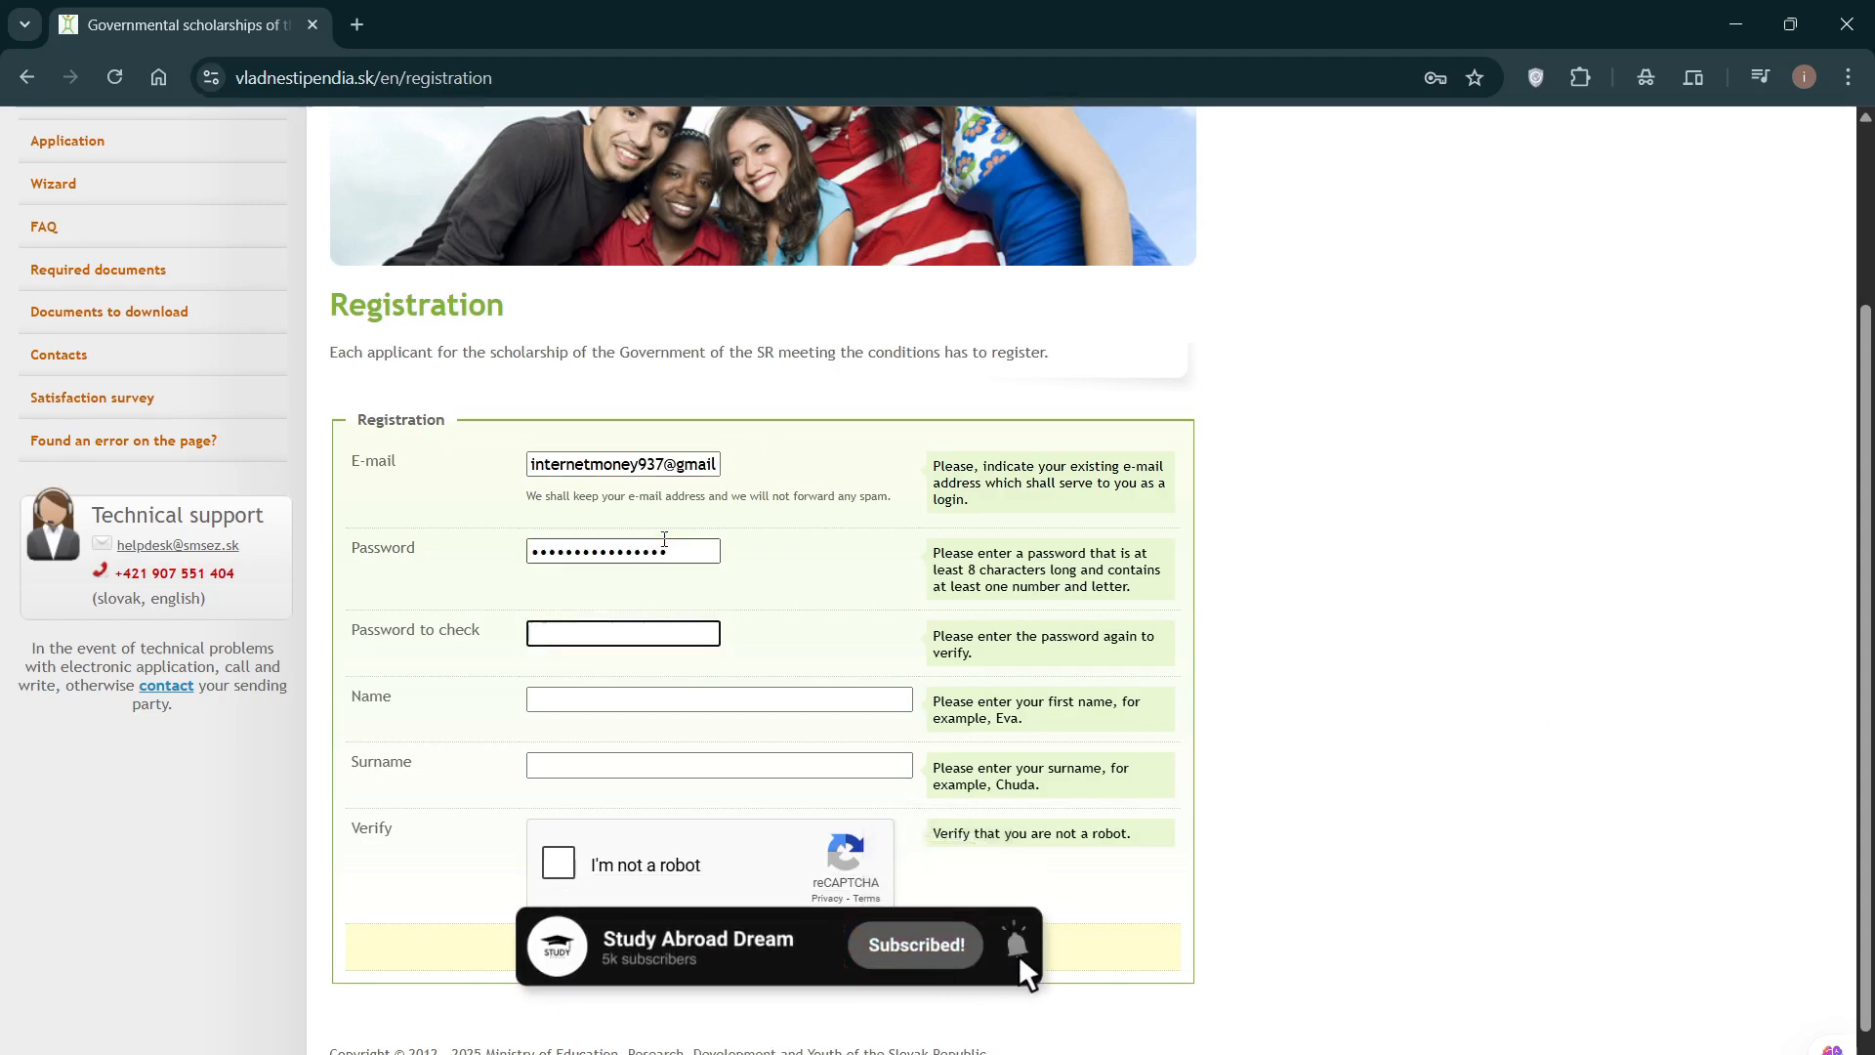
type("••••••")
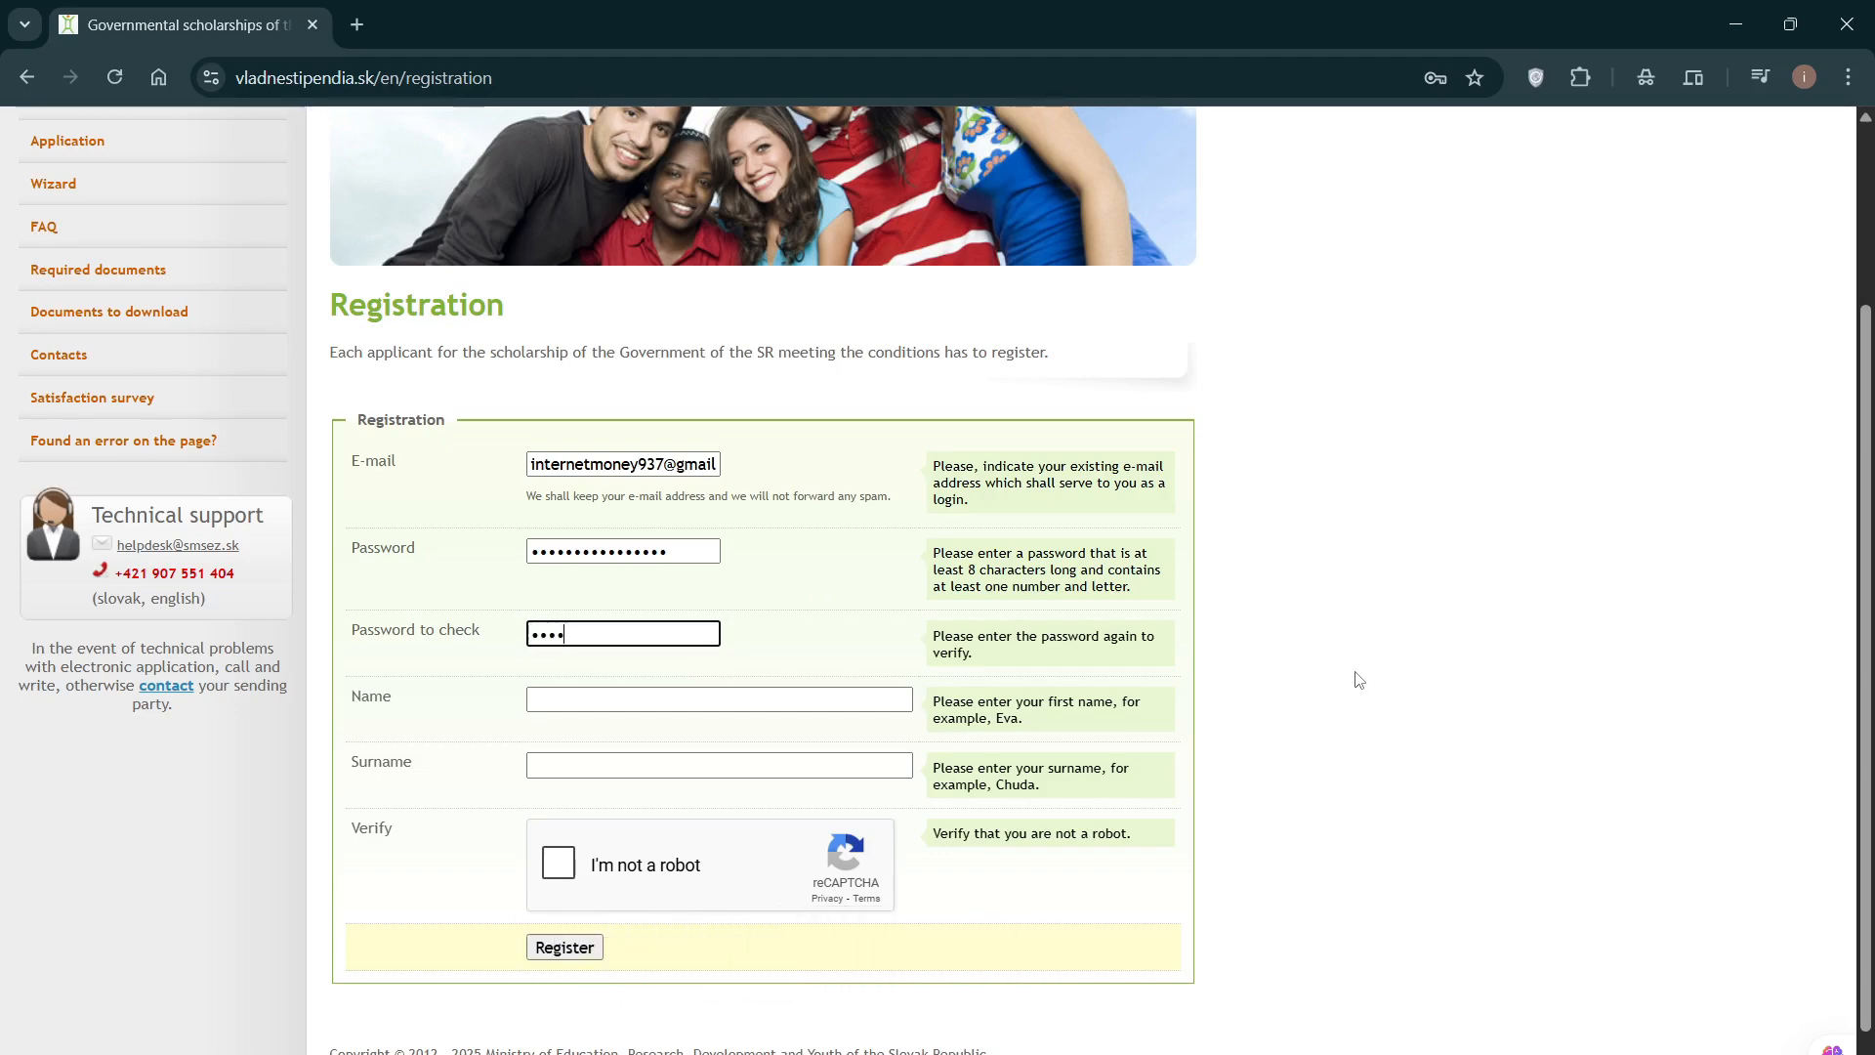
type("••••••••••")
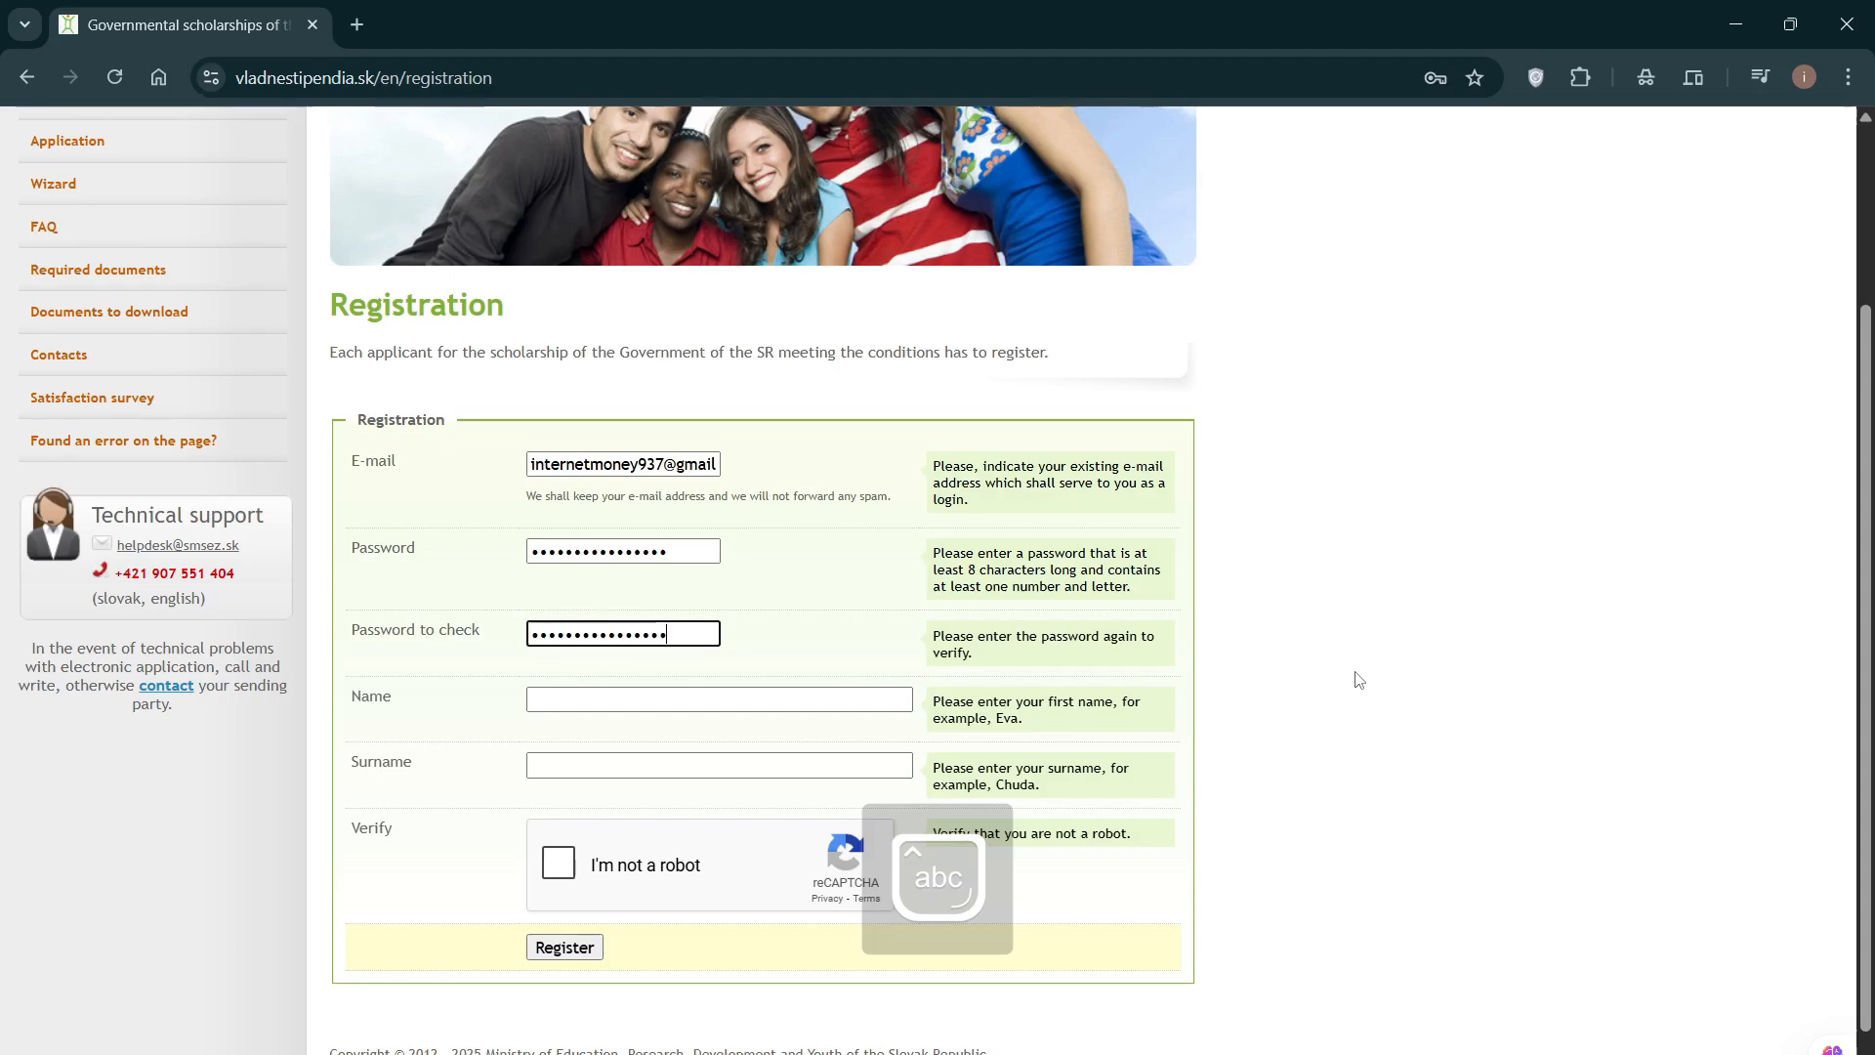
Step: Fill in the applicant's first name and surname
key("Tab")
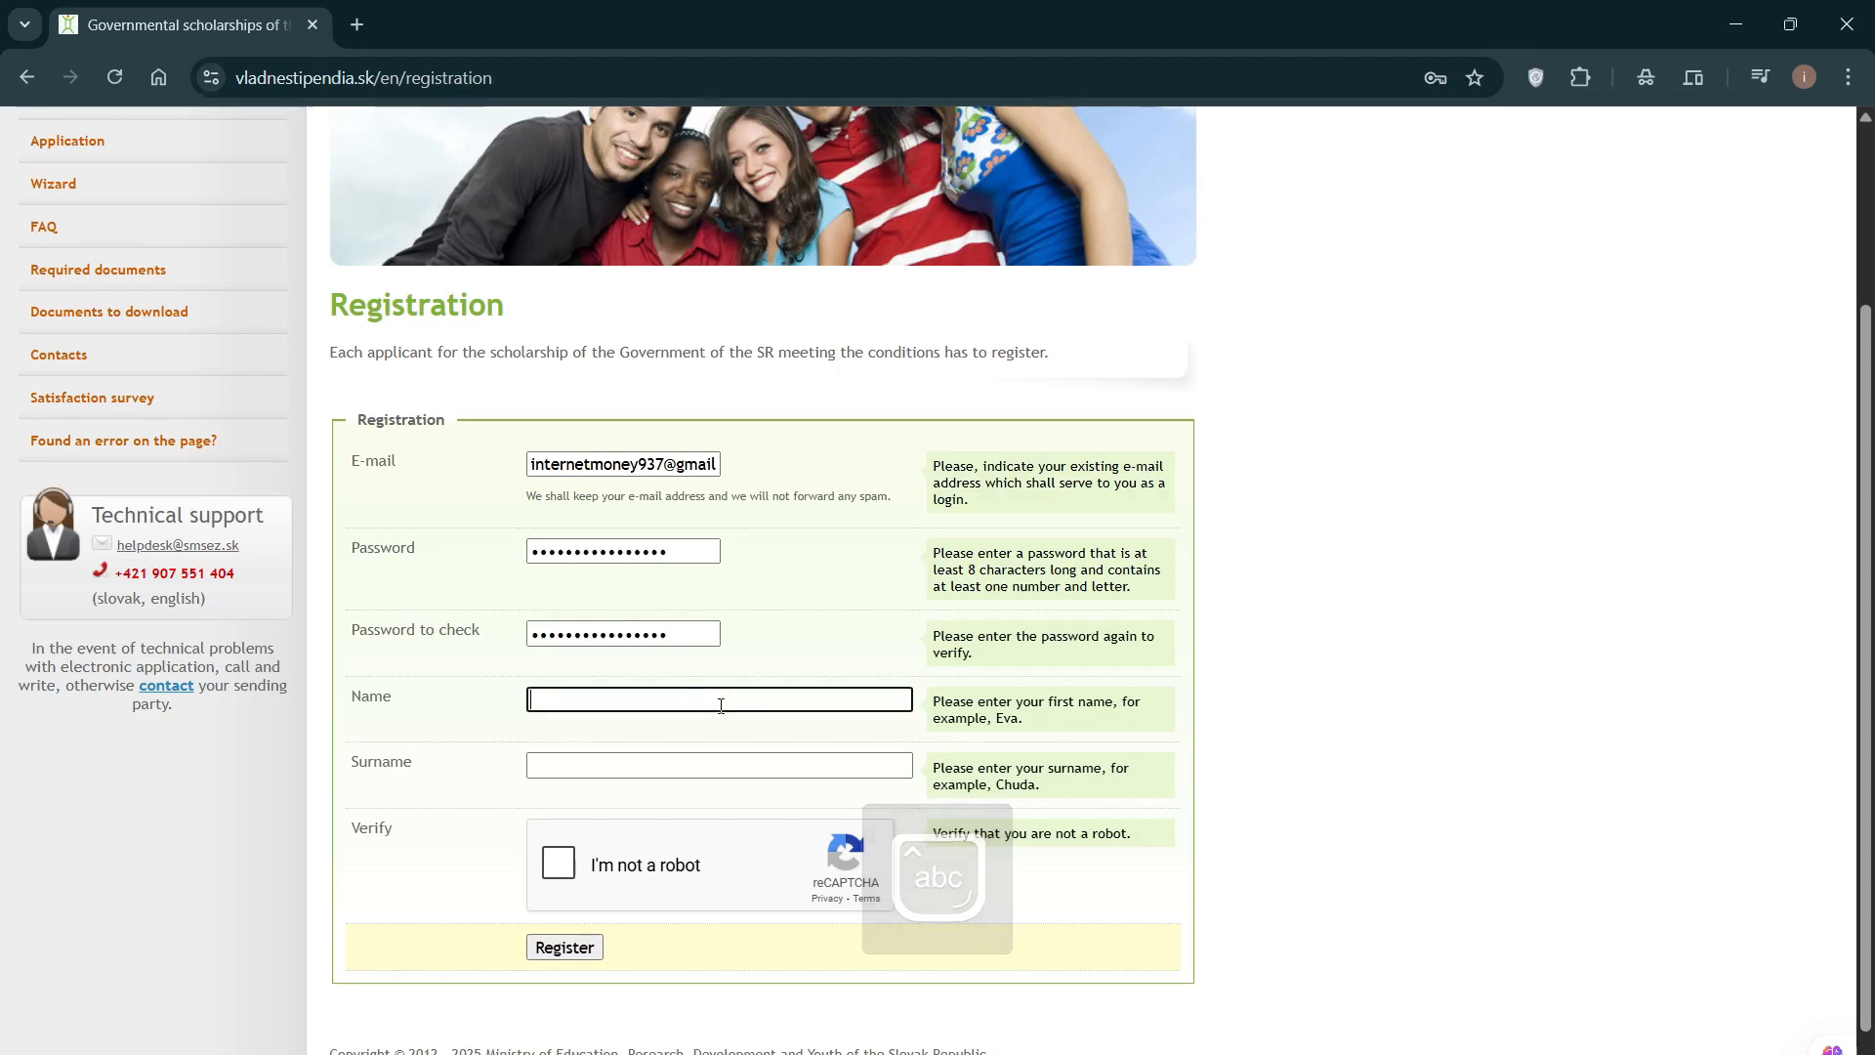
scroll(1595, 734, "down", 1)
scroll(1595, 733, "up", 2)
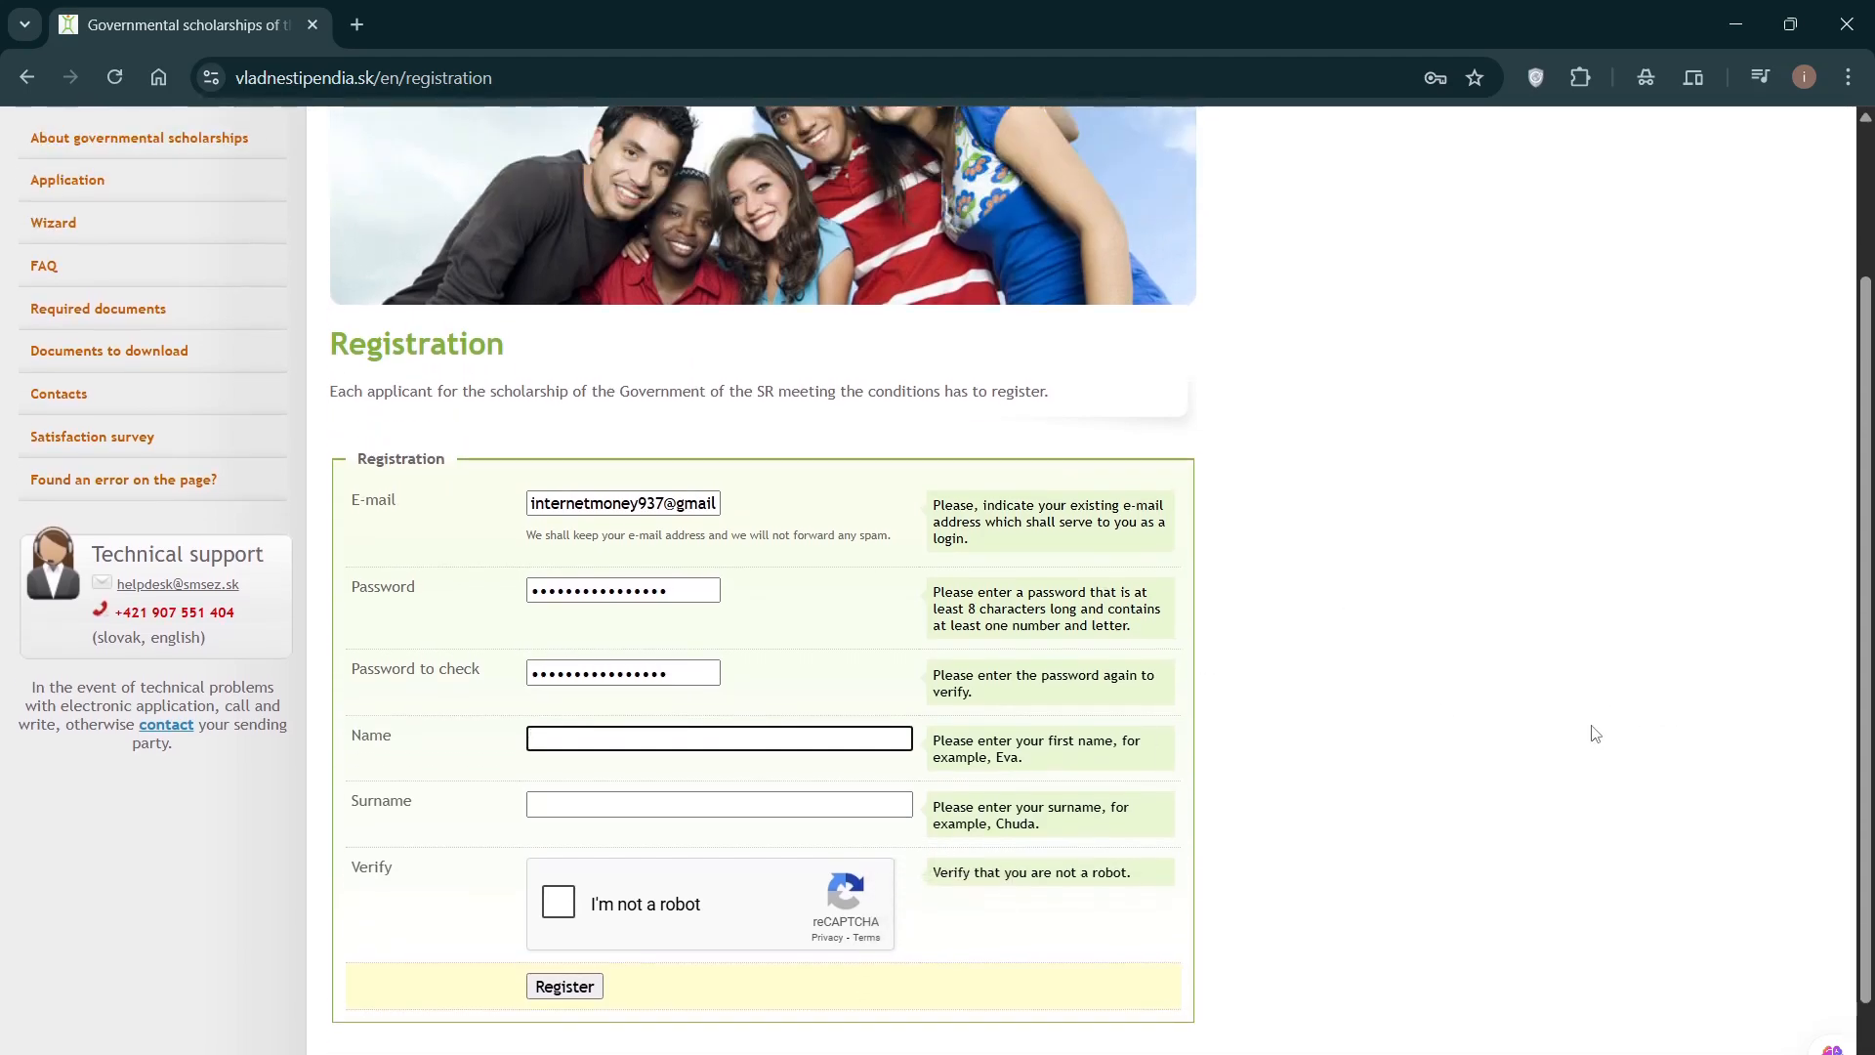
key("Caps_Lock")
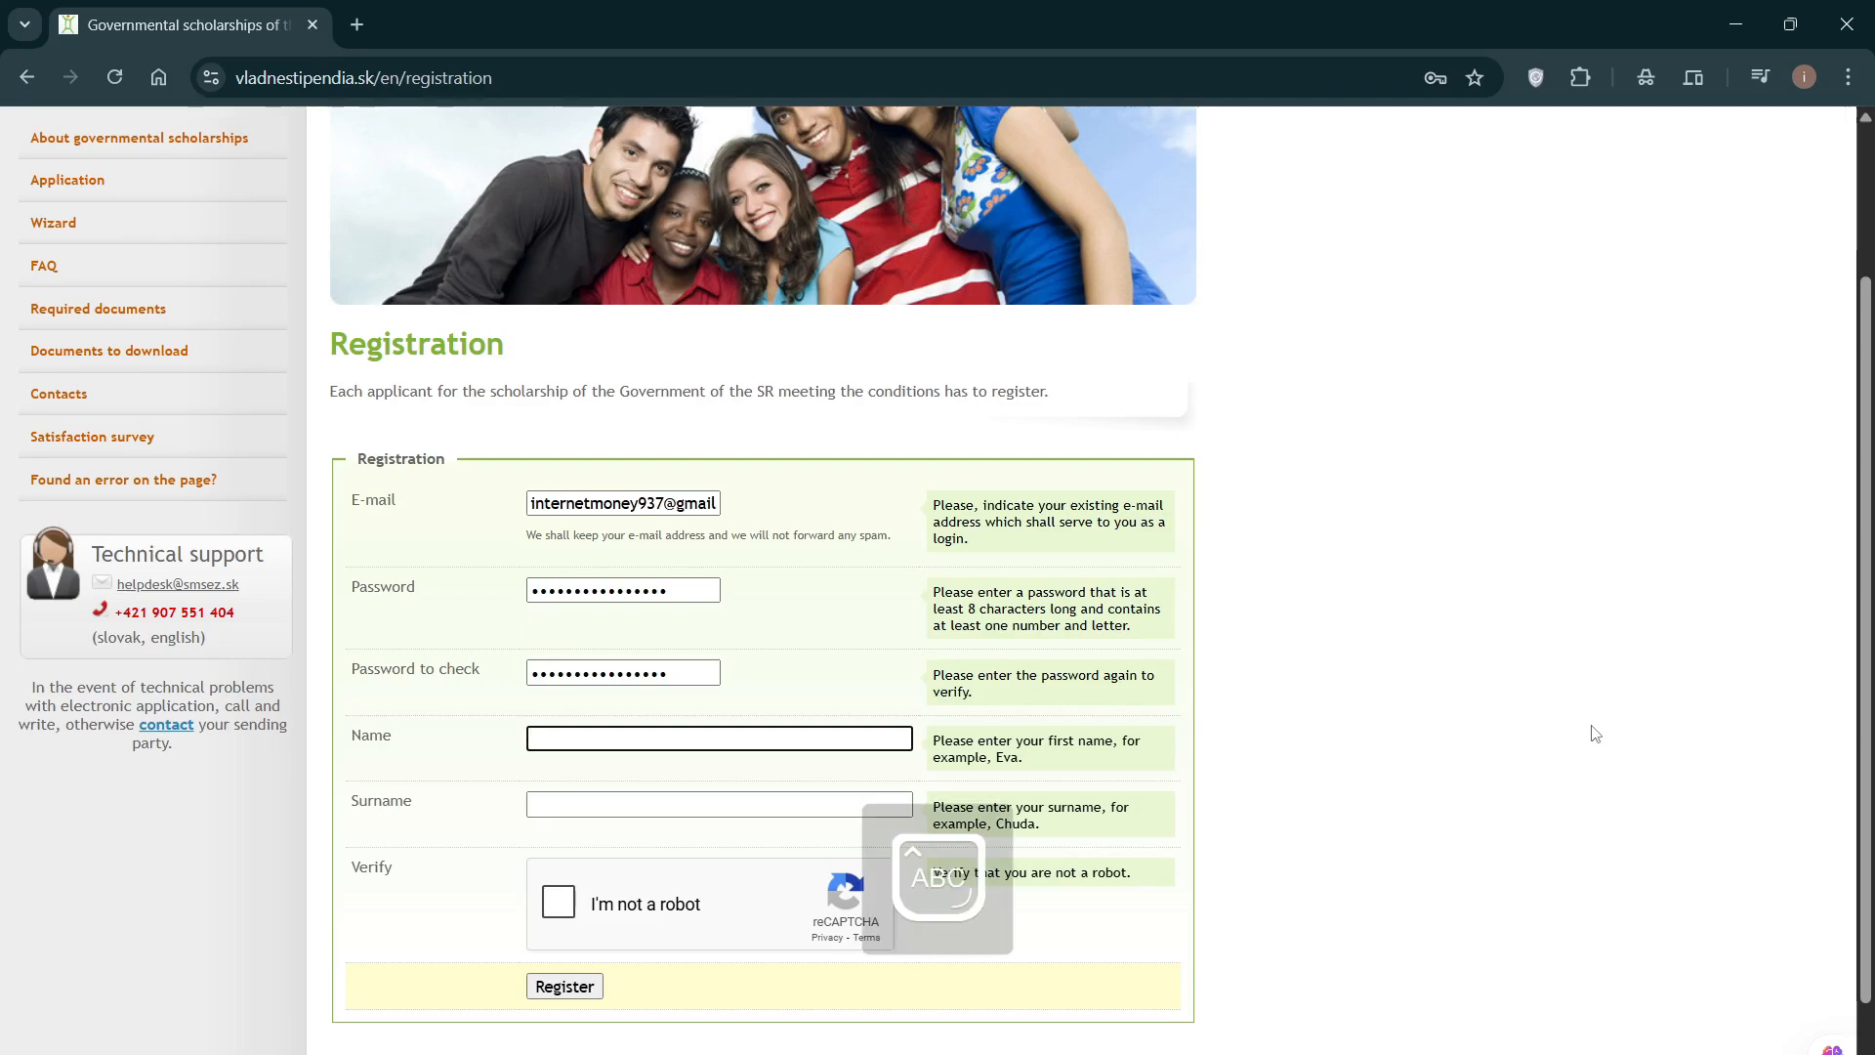
key("Caps_Lock")
key("Tab")
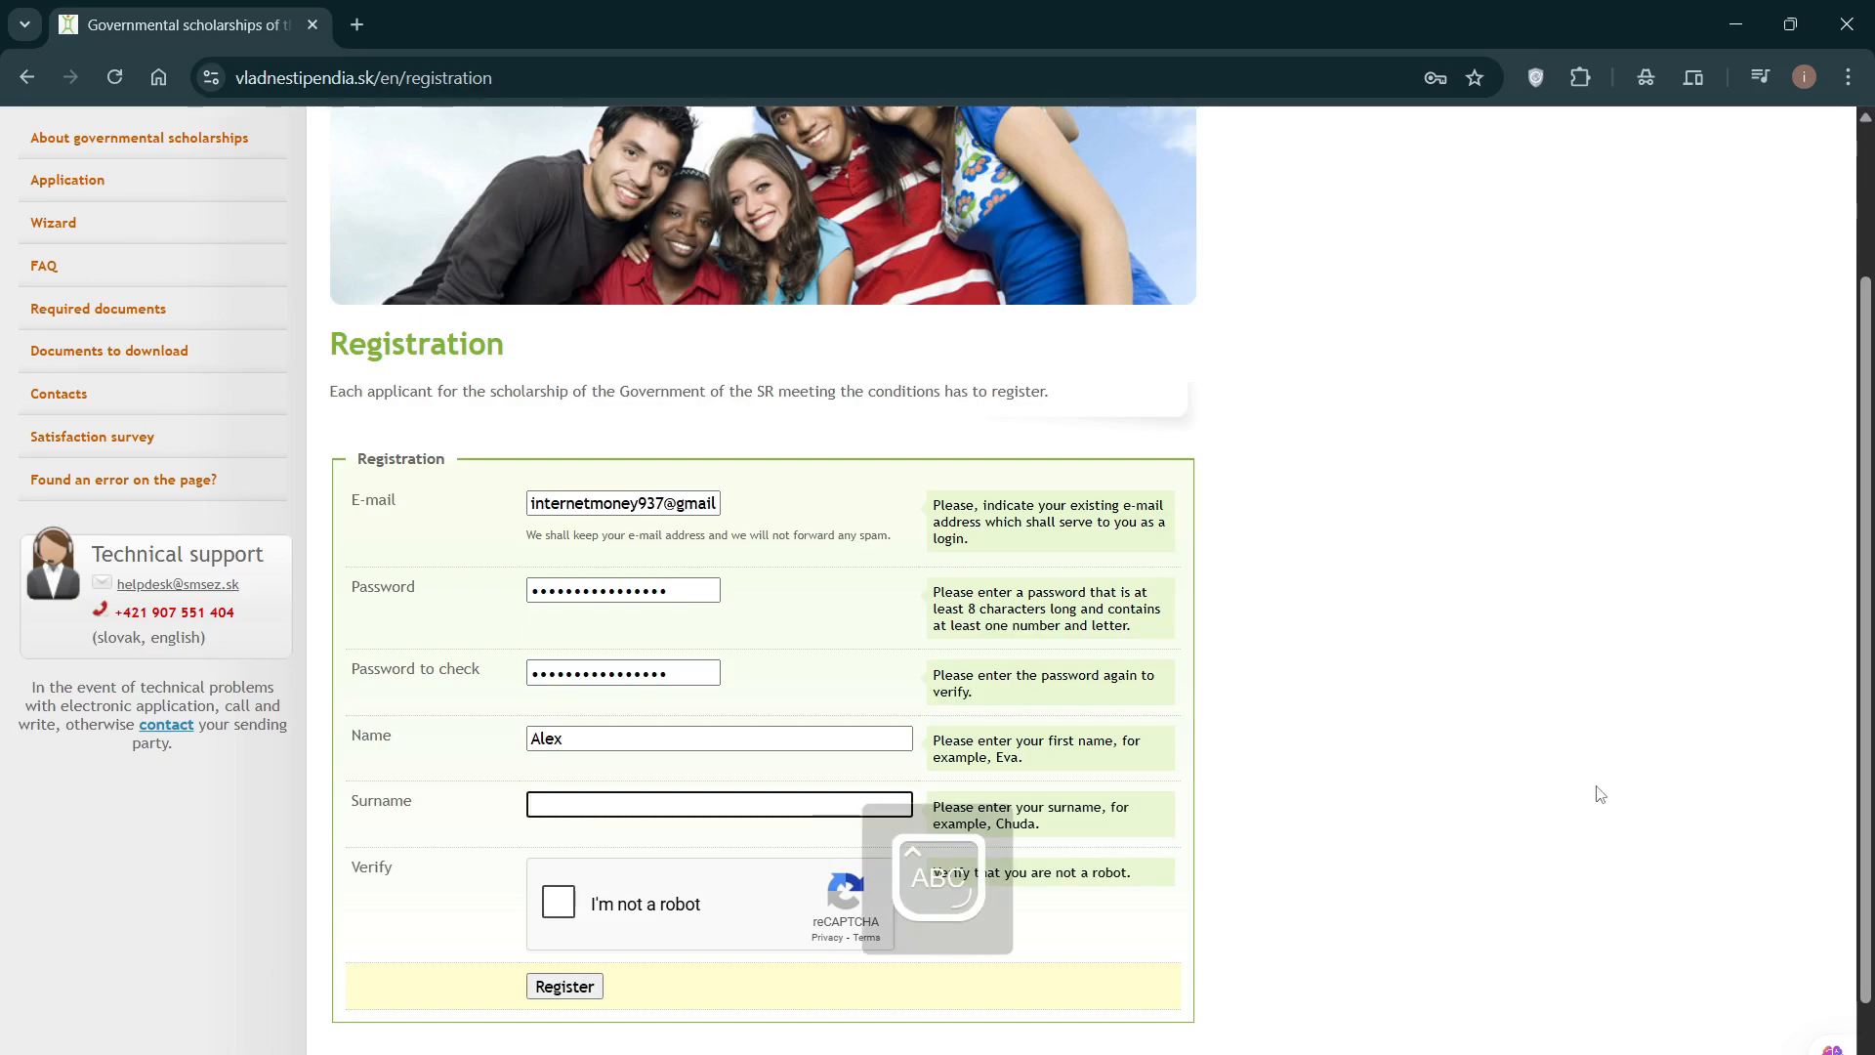
Step: Tick 'I'm not a robot' and submit the registration
left_click(558, 912)
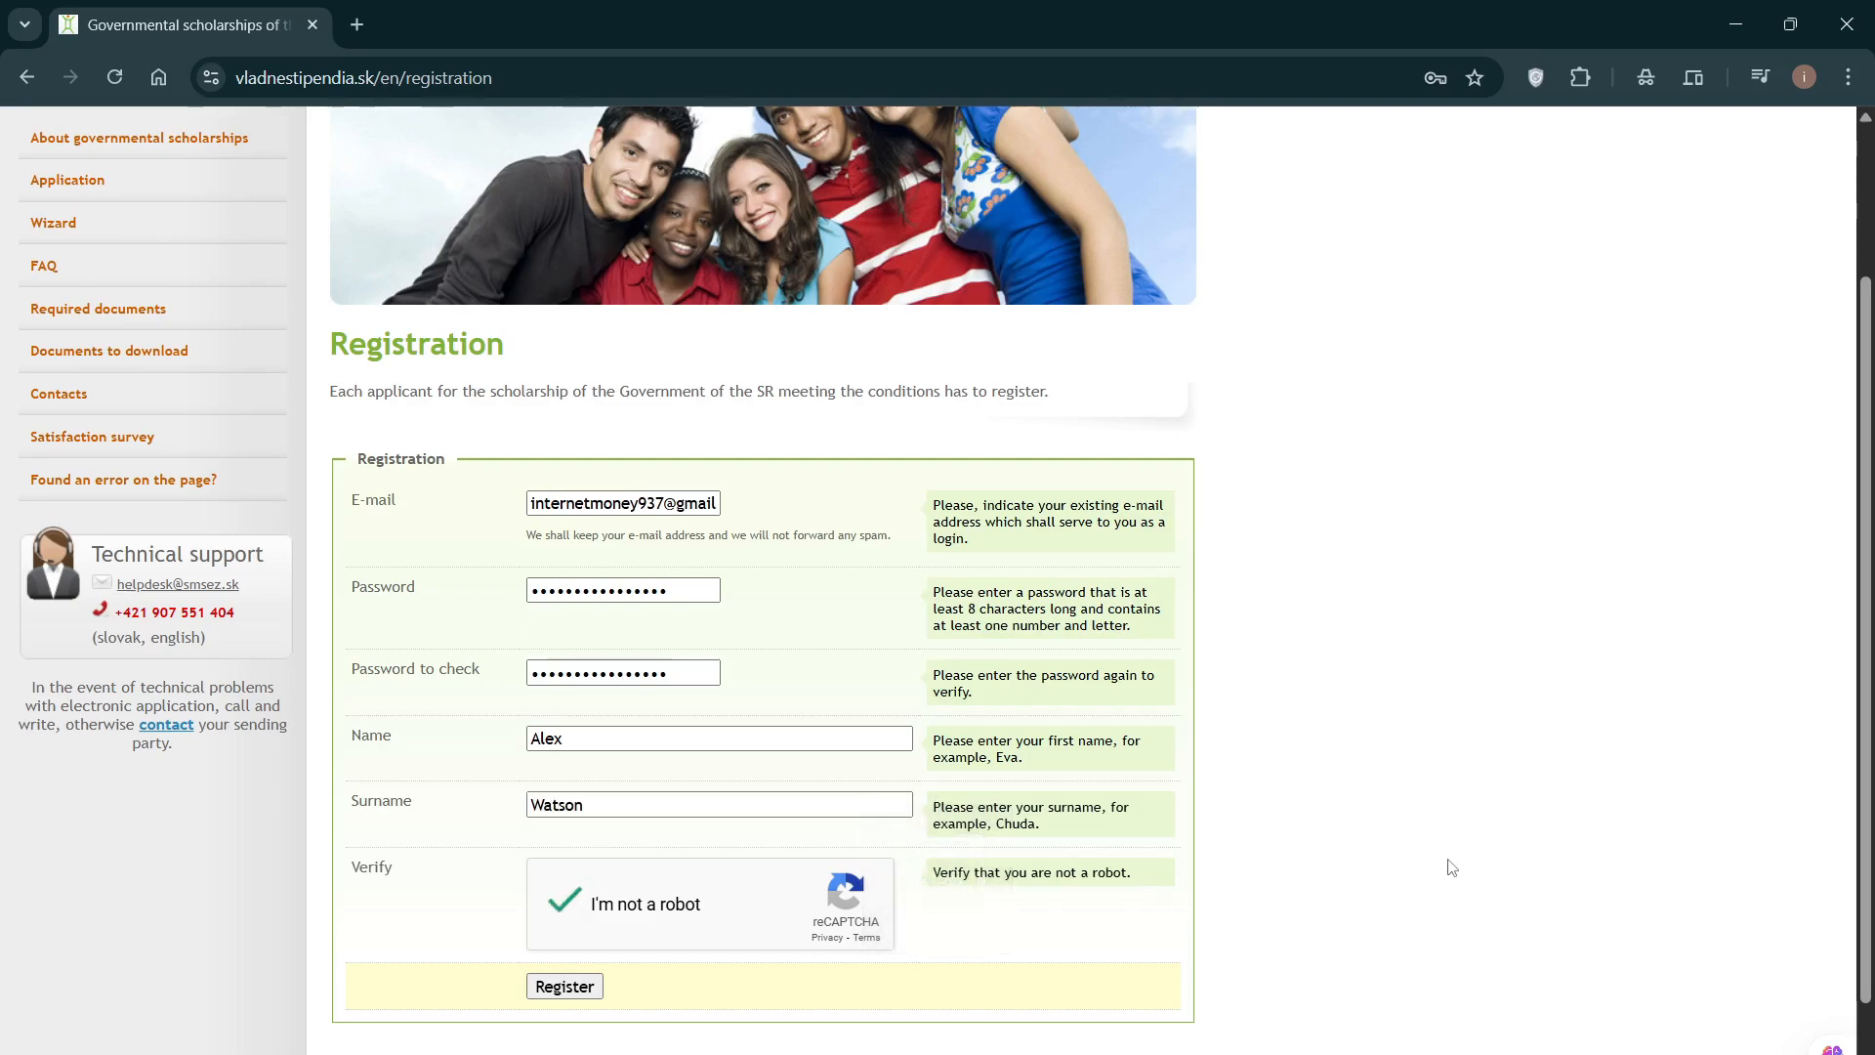
scroll(1449, 867, "down", 1)
left_click(566, 866)
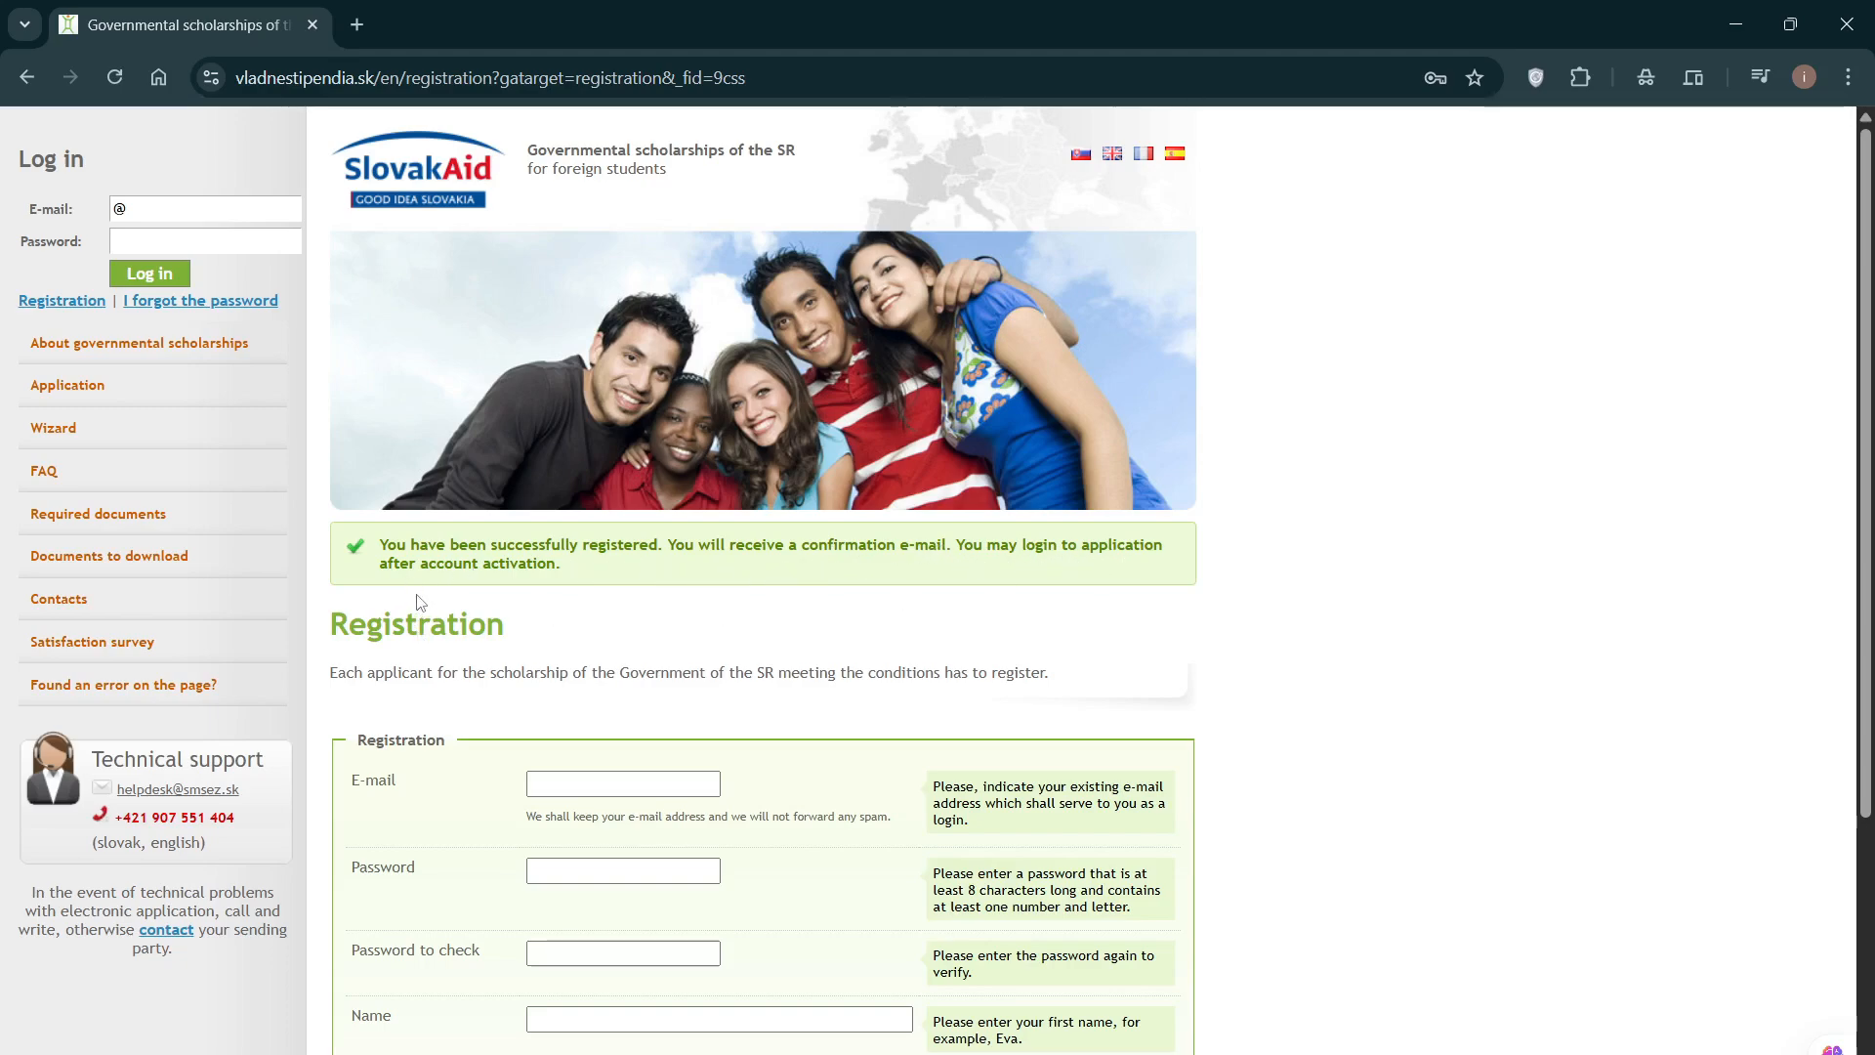
left_click(356, 24)
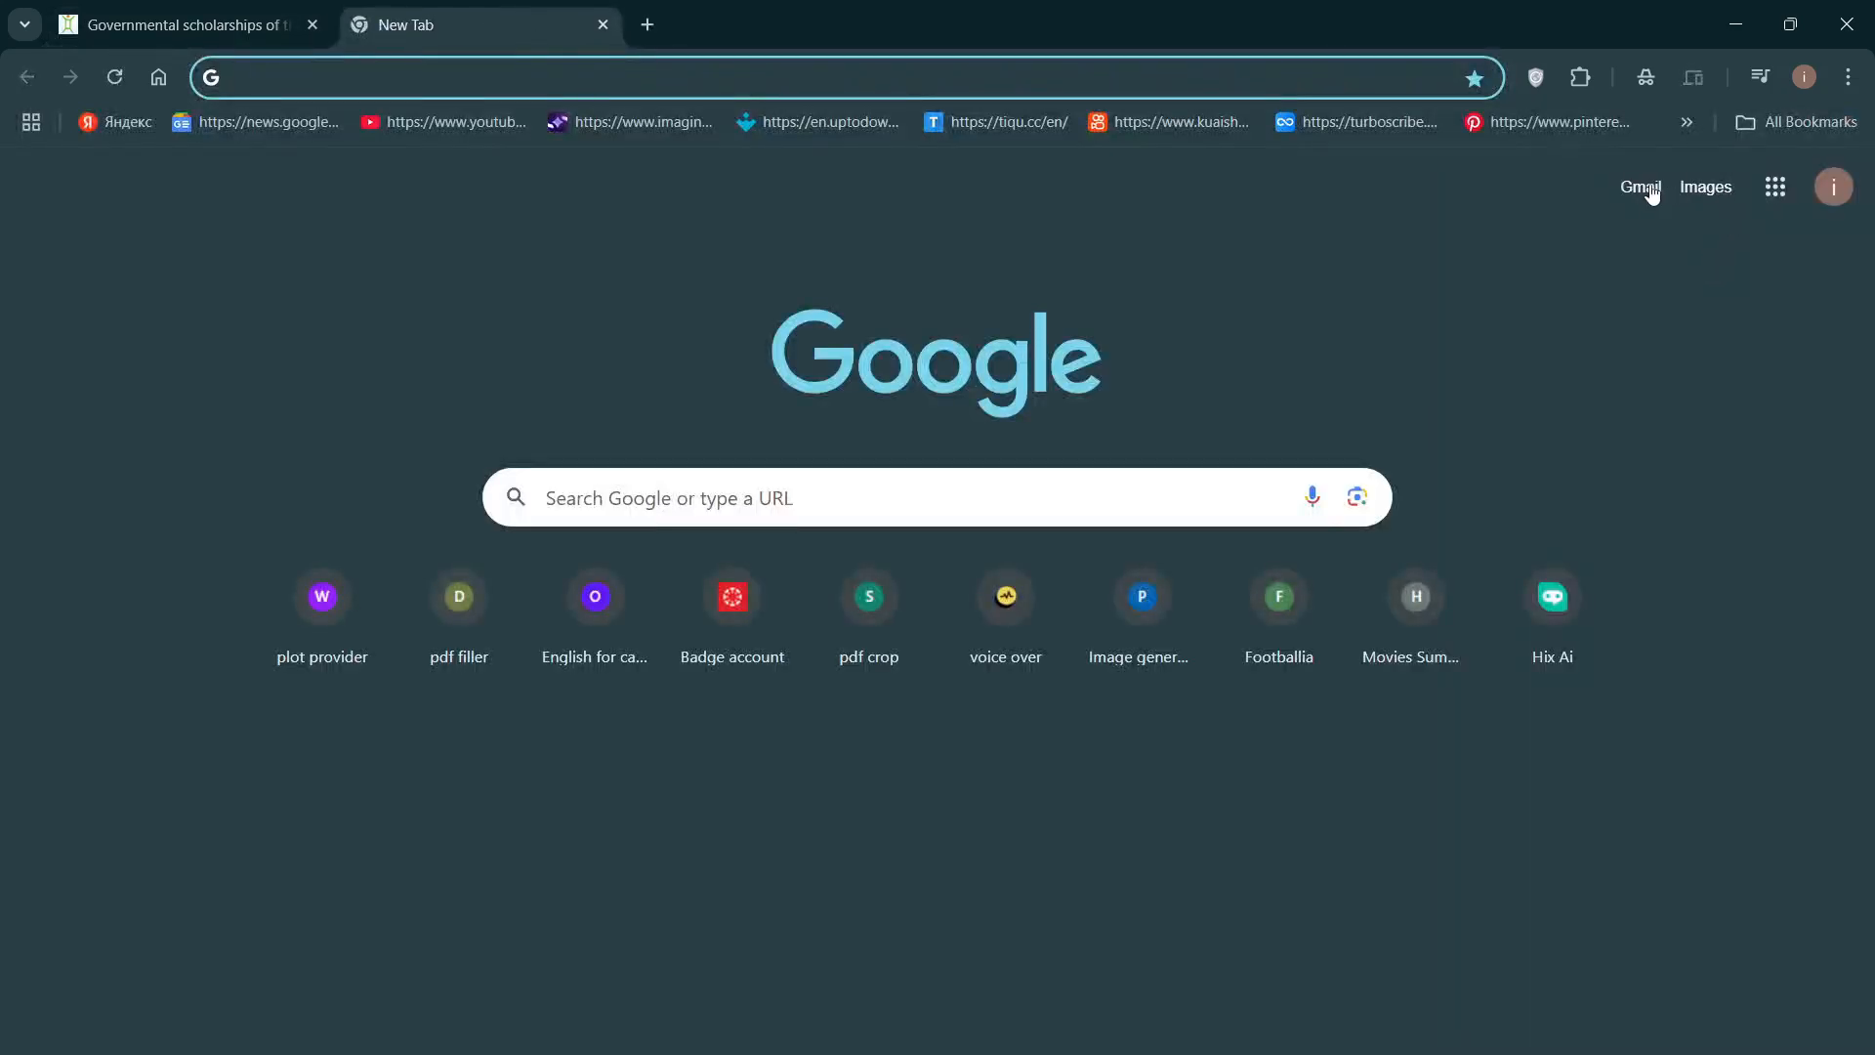
left_click(1644, 188)
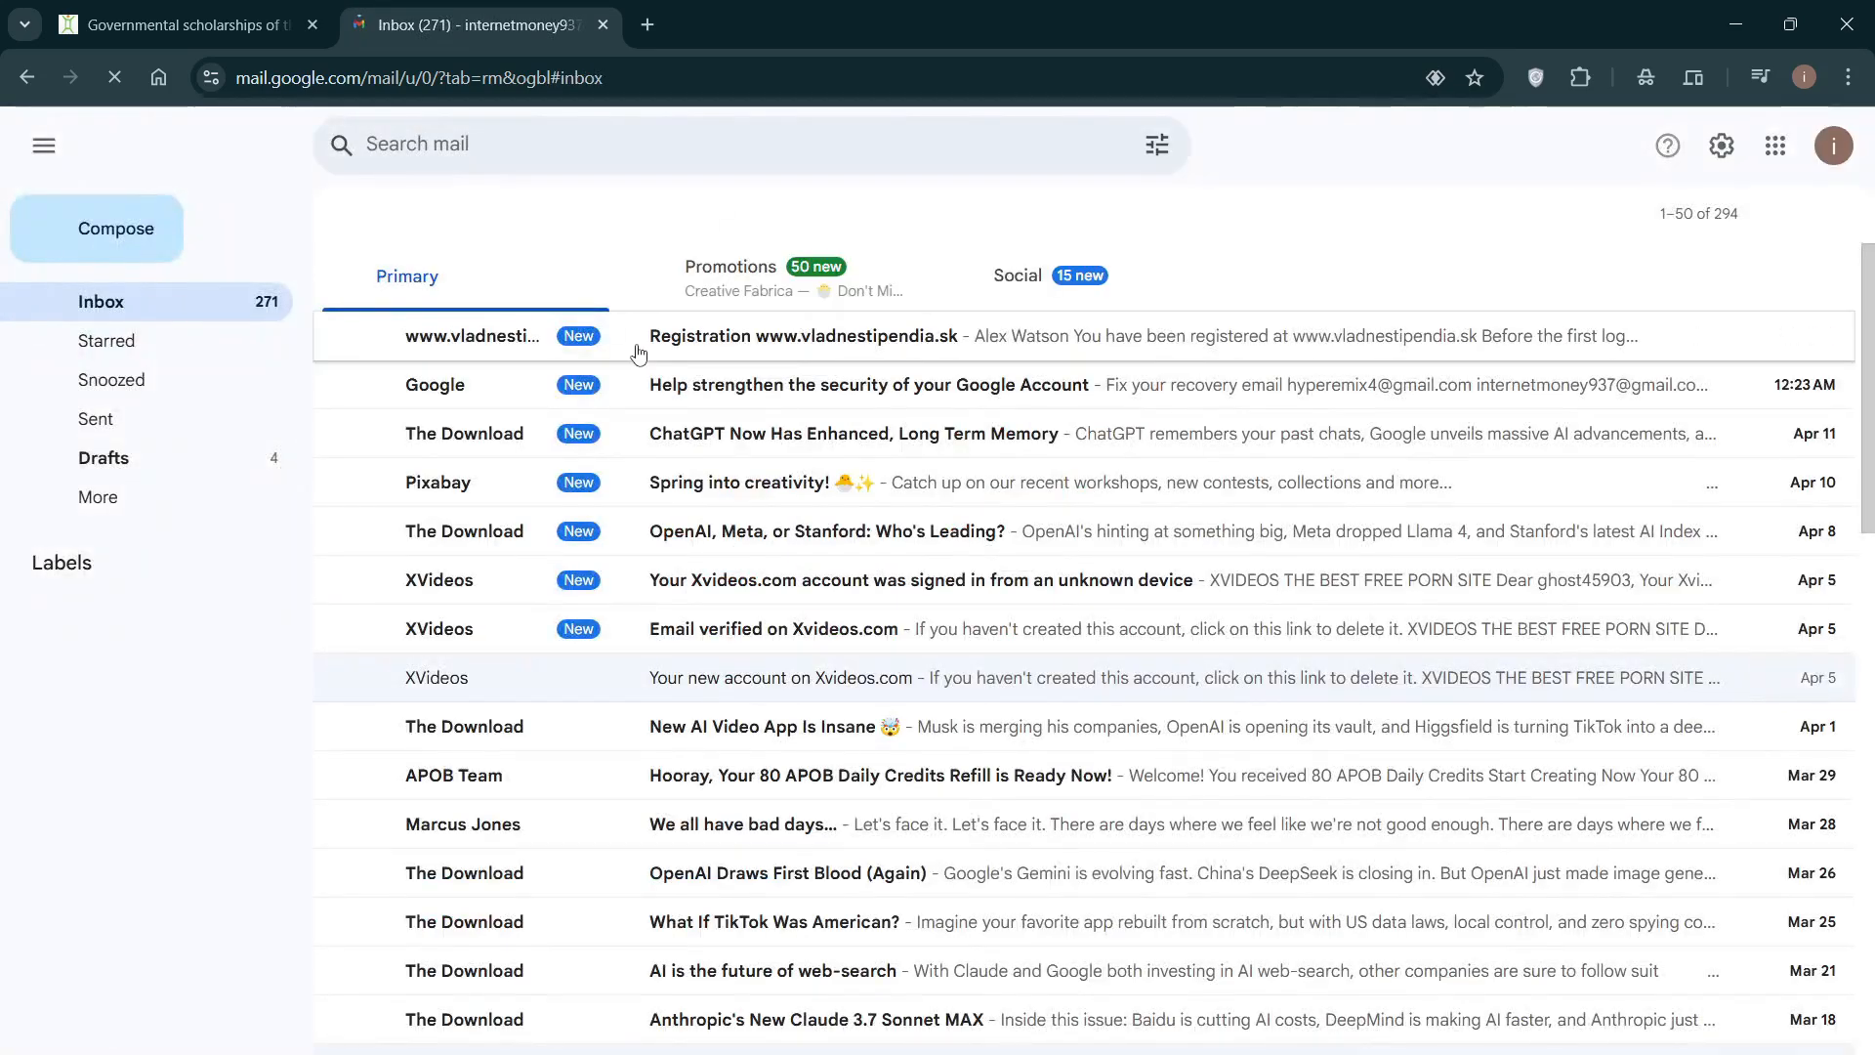
left_click(747, 349)
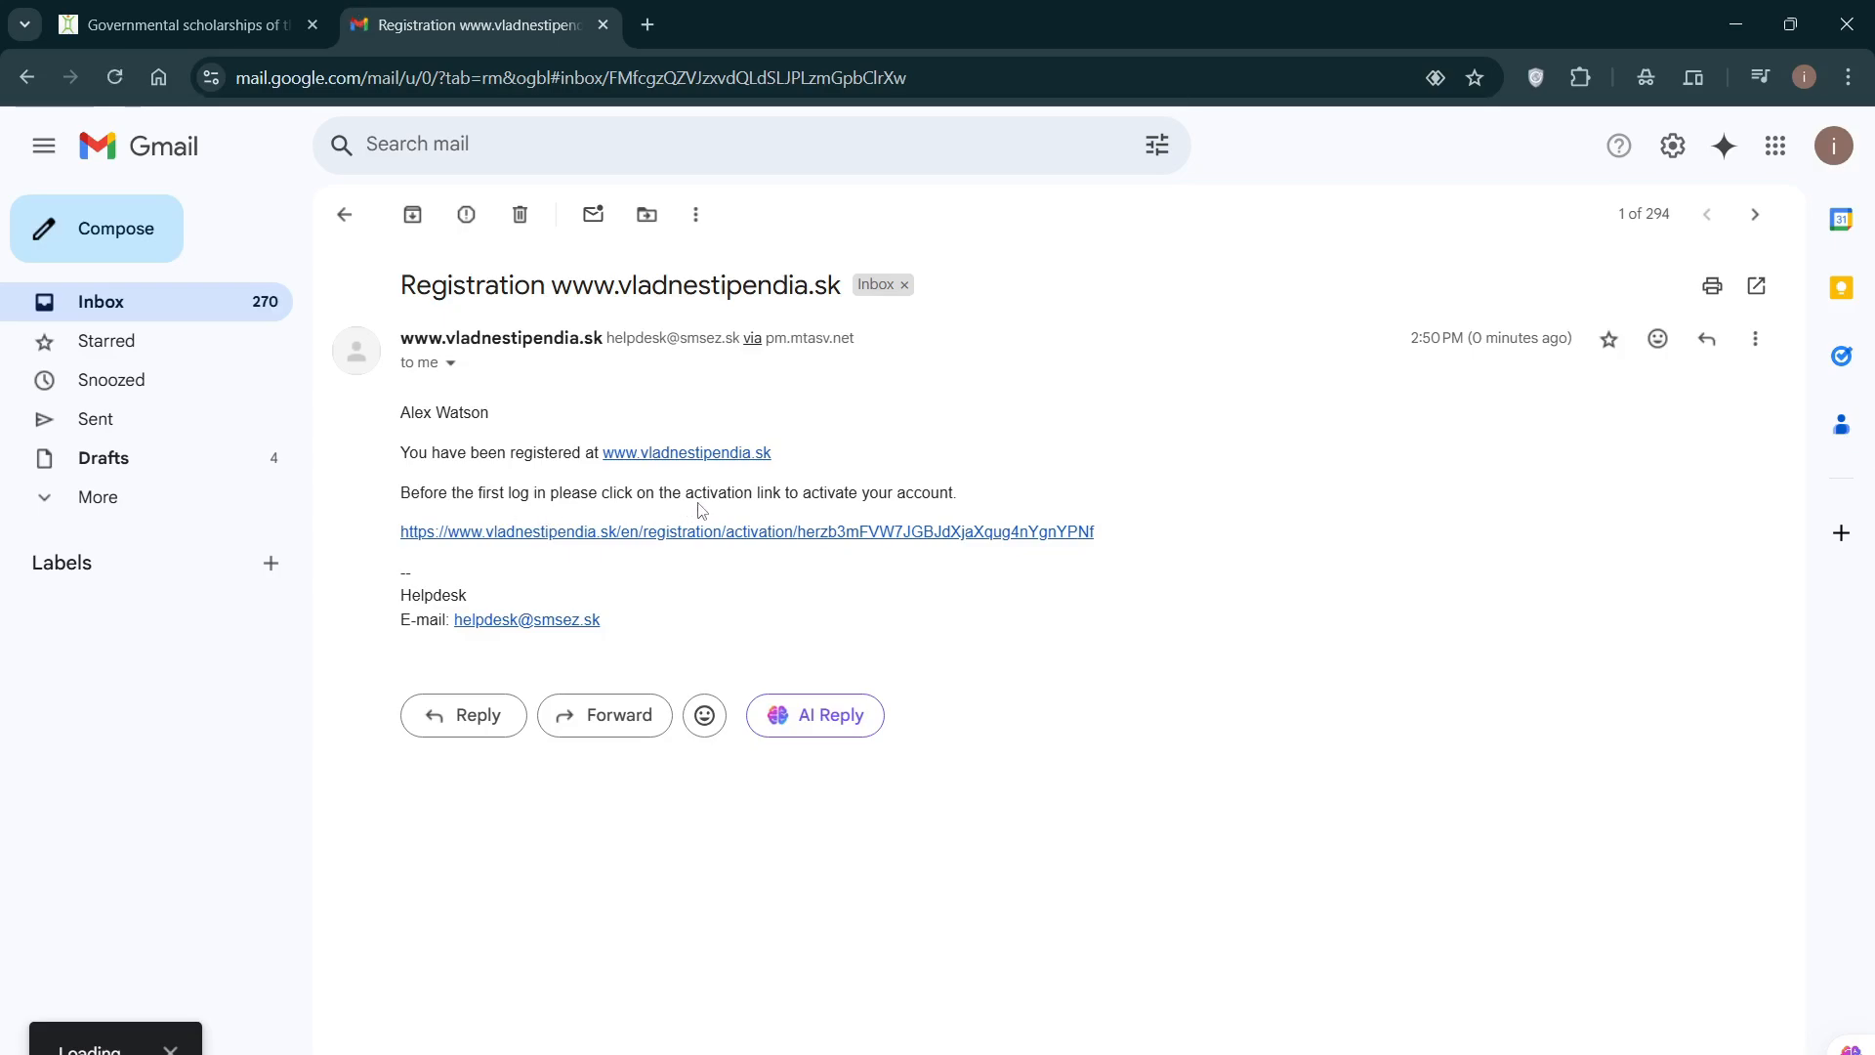
Step: Activate the account using the link in the registration e-mail
left_click(561, 533)
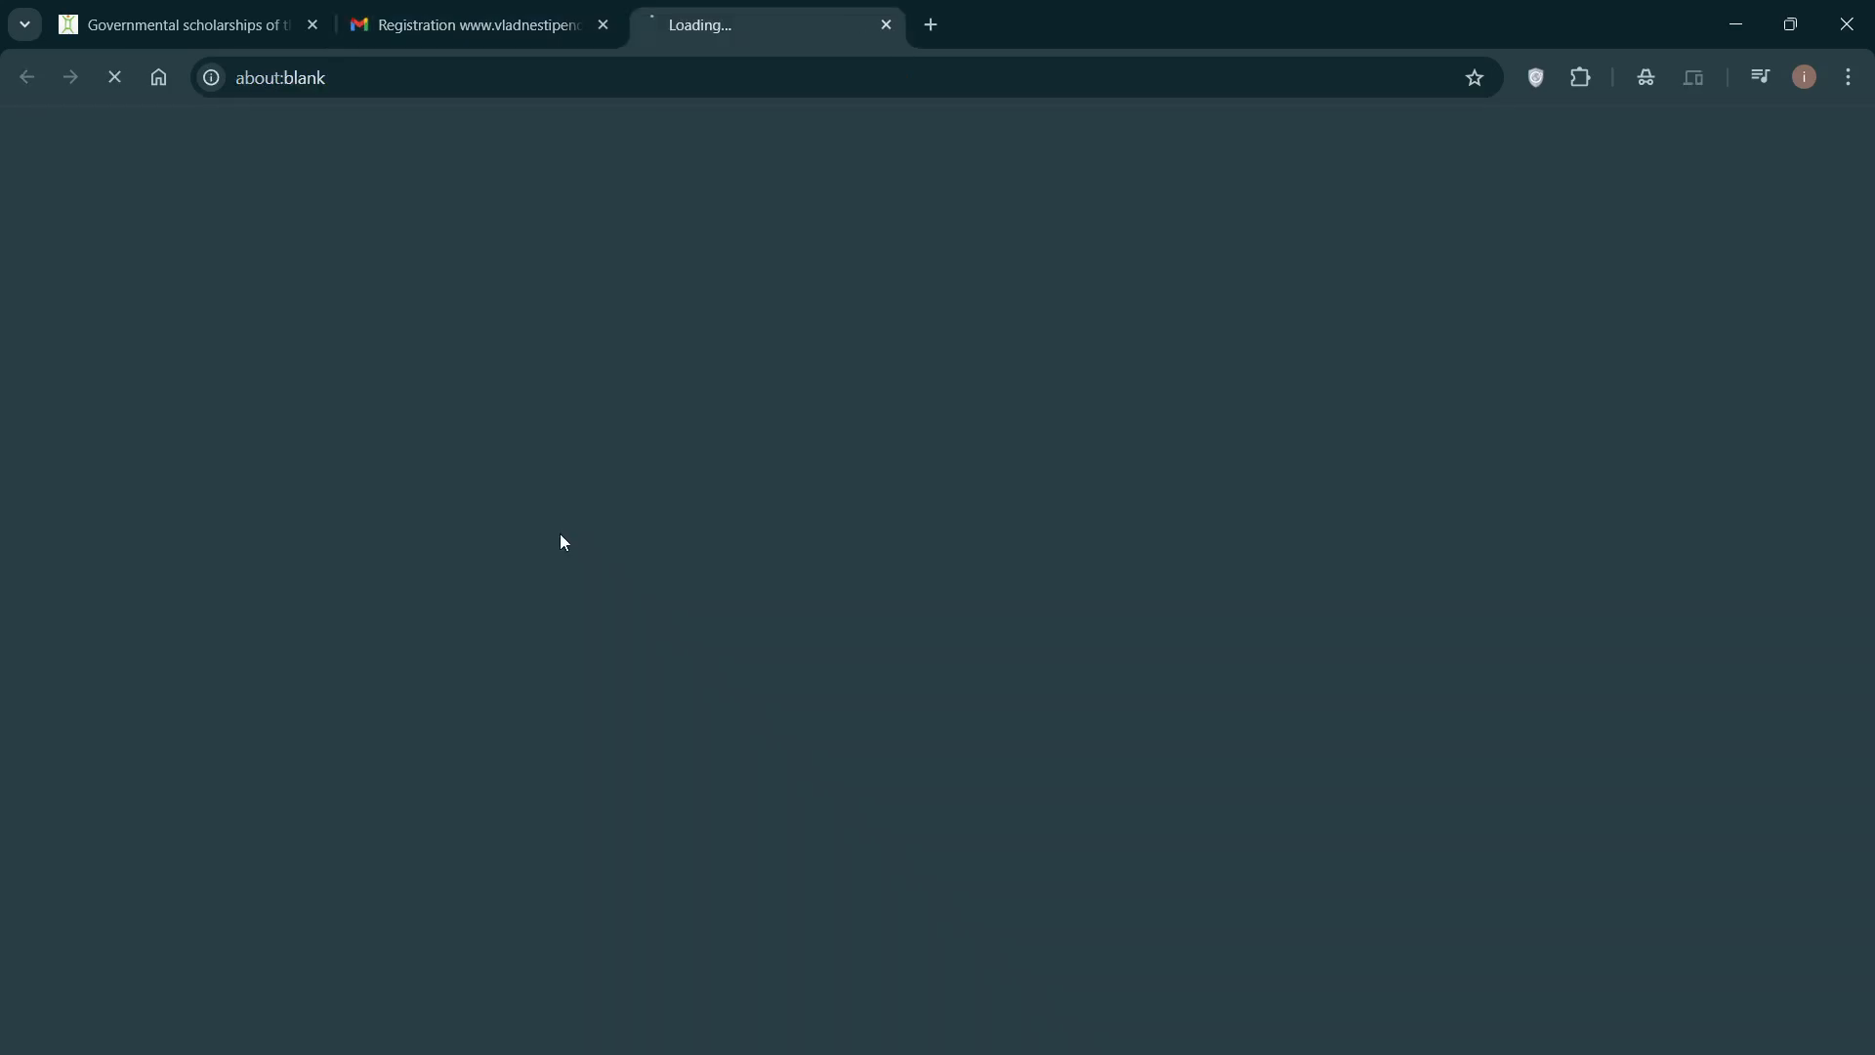
scroll(494, 535, "down", 1)
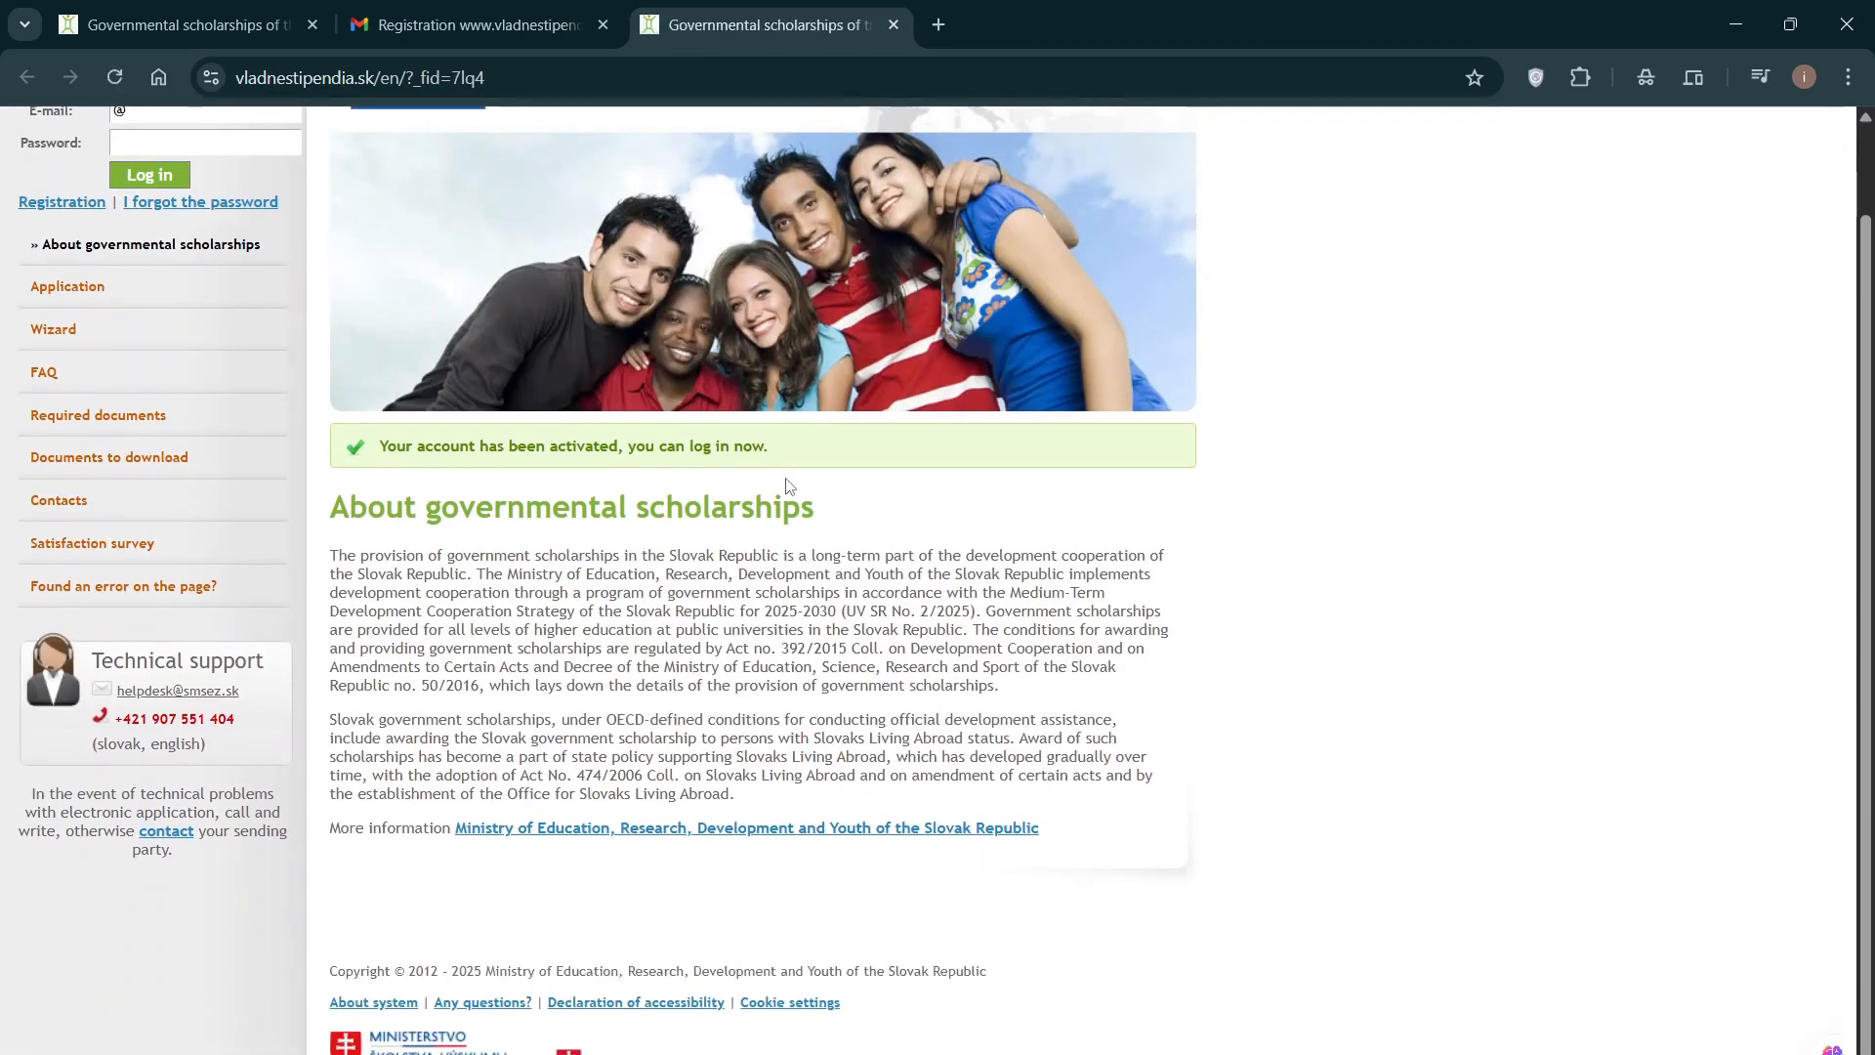
scroll(885, 505, "up", 1)
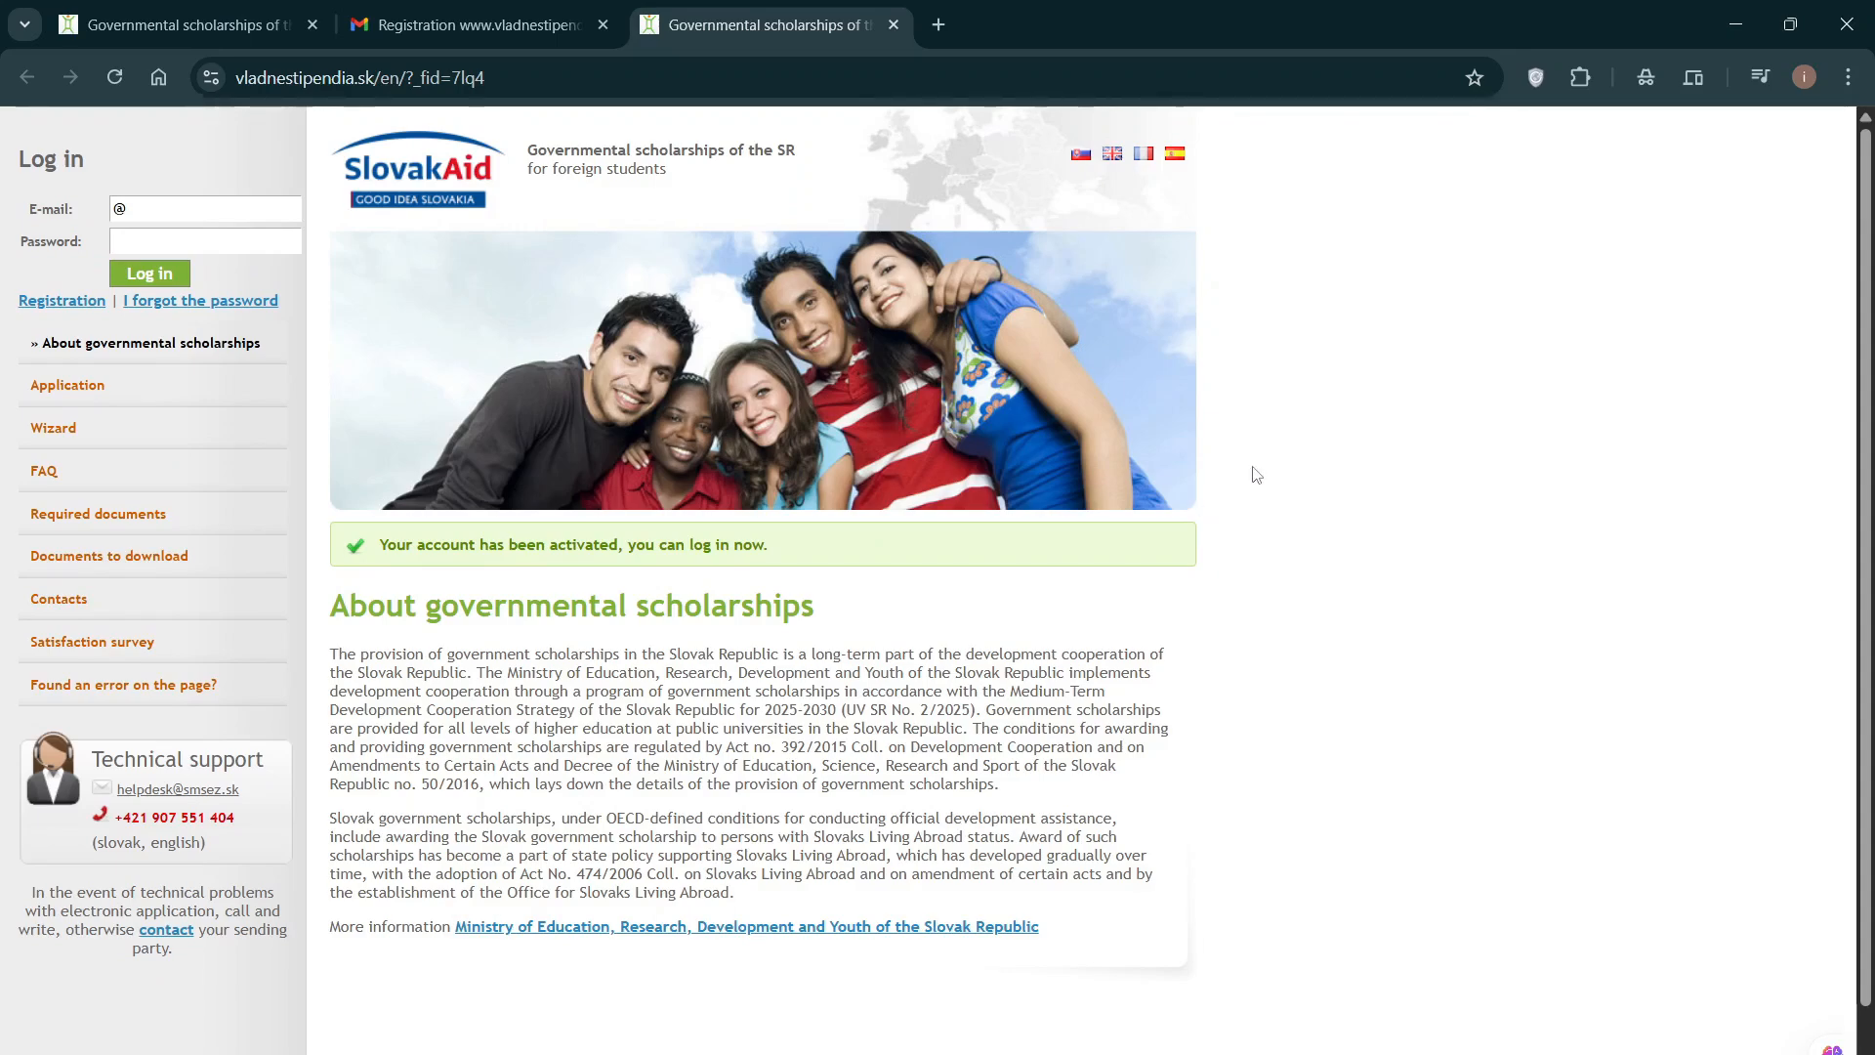
Step: Log in with the saved e-mail suggestion and the password, which gets rejected as incorrect
left_click(182, 209)
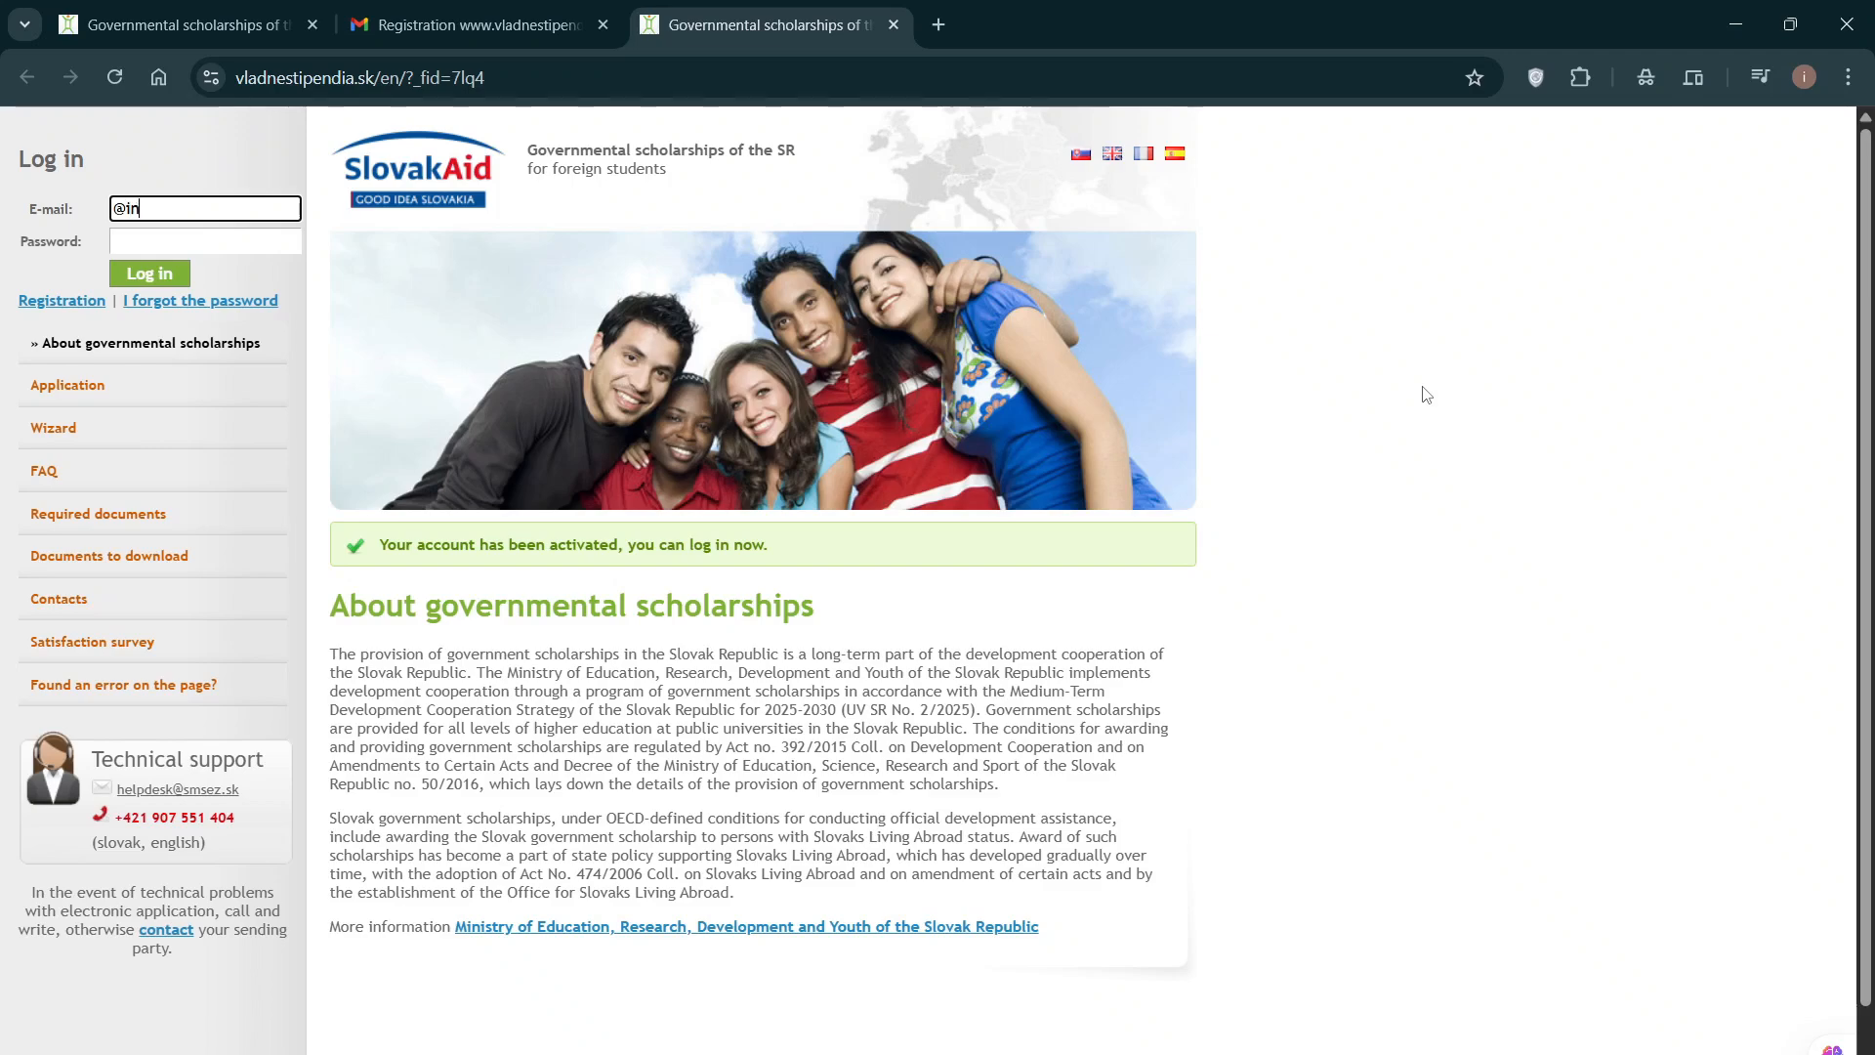
key("BackSpace")
key("BackSpace")
key("BackSpace")
type("in")
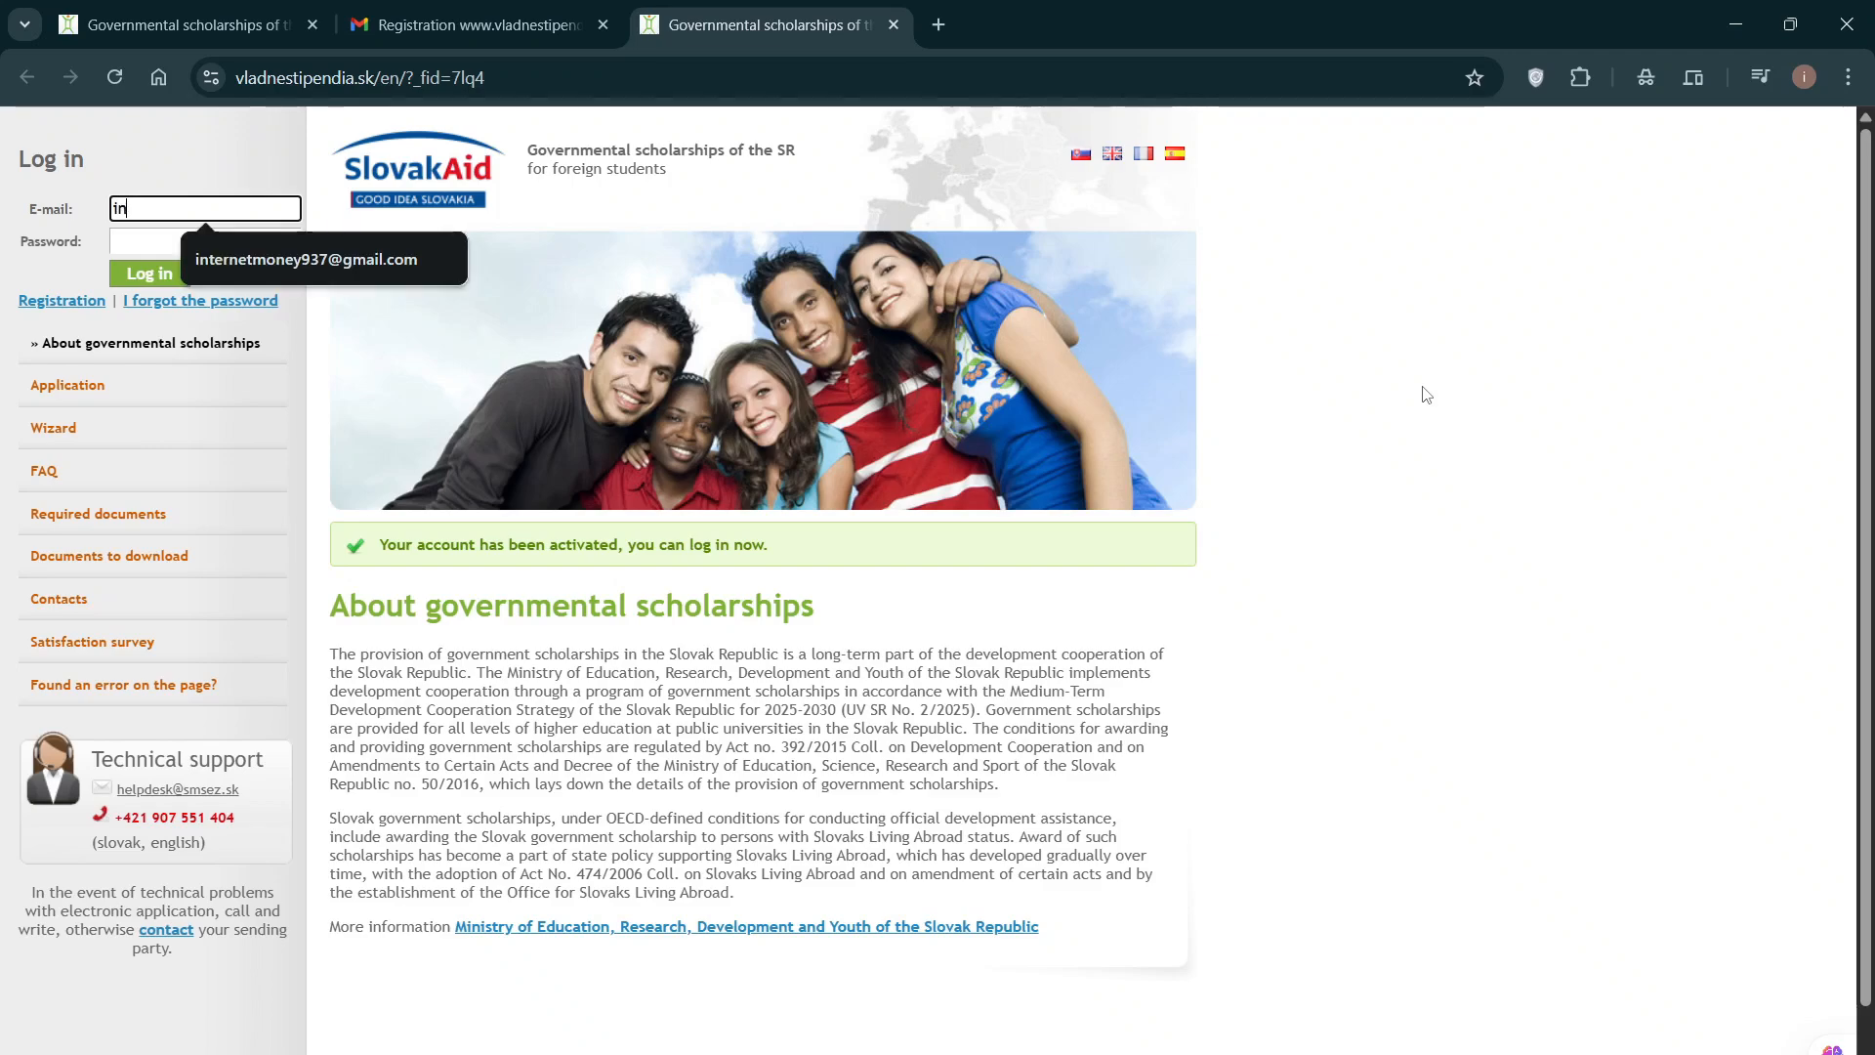
type("t")
left_click(313, 262)
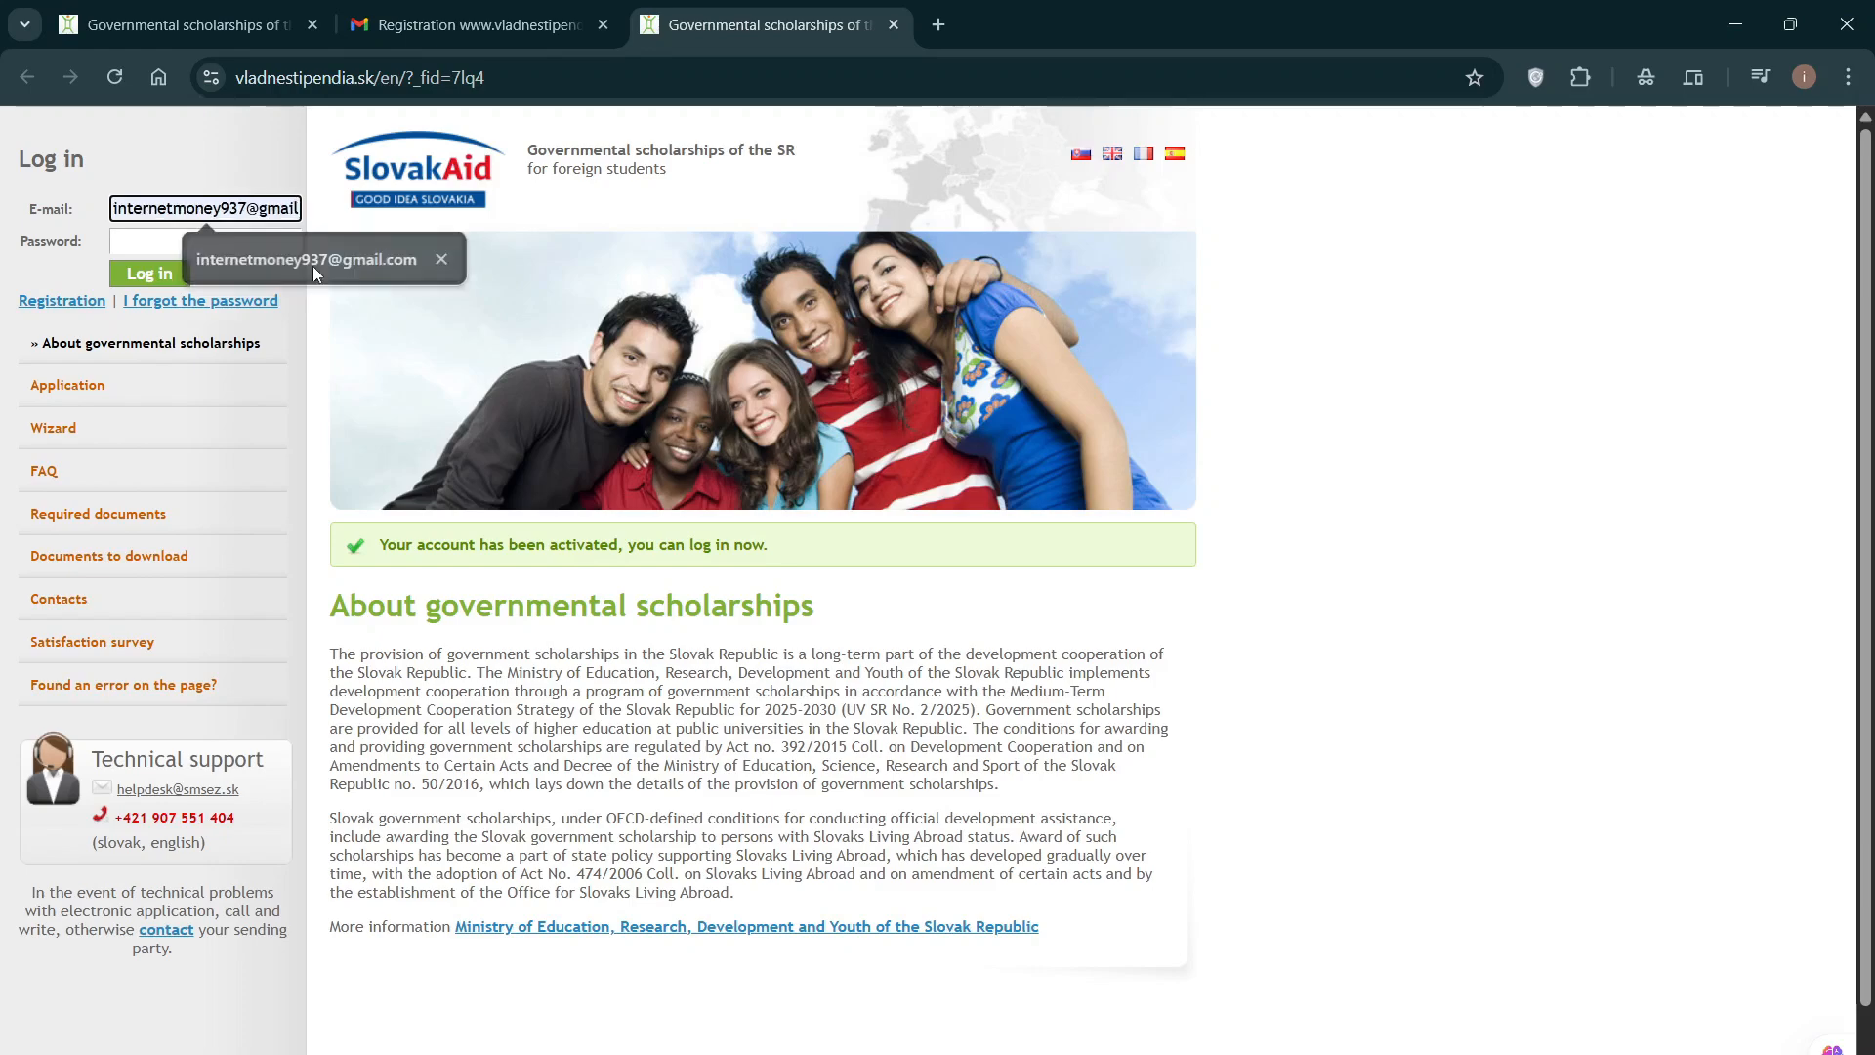
key("Tab")
type("•")
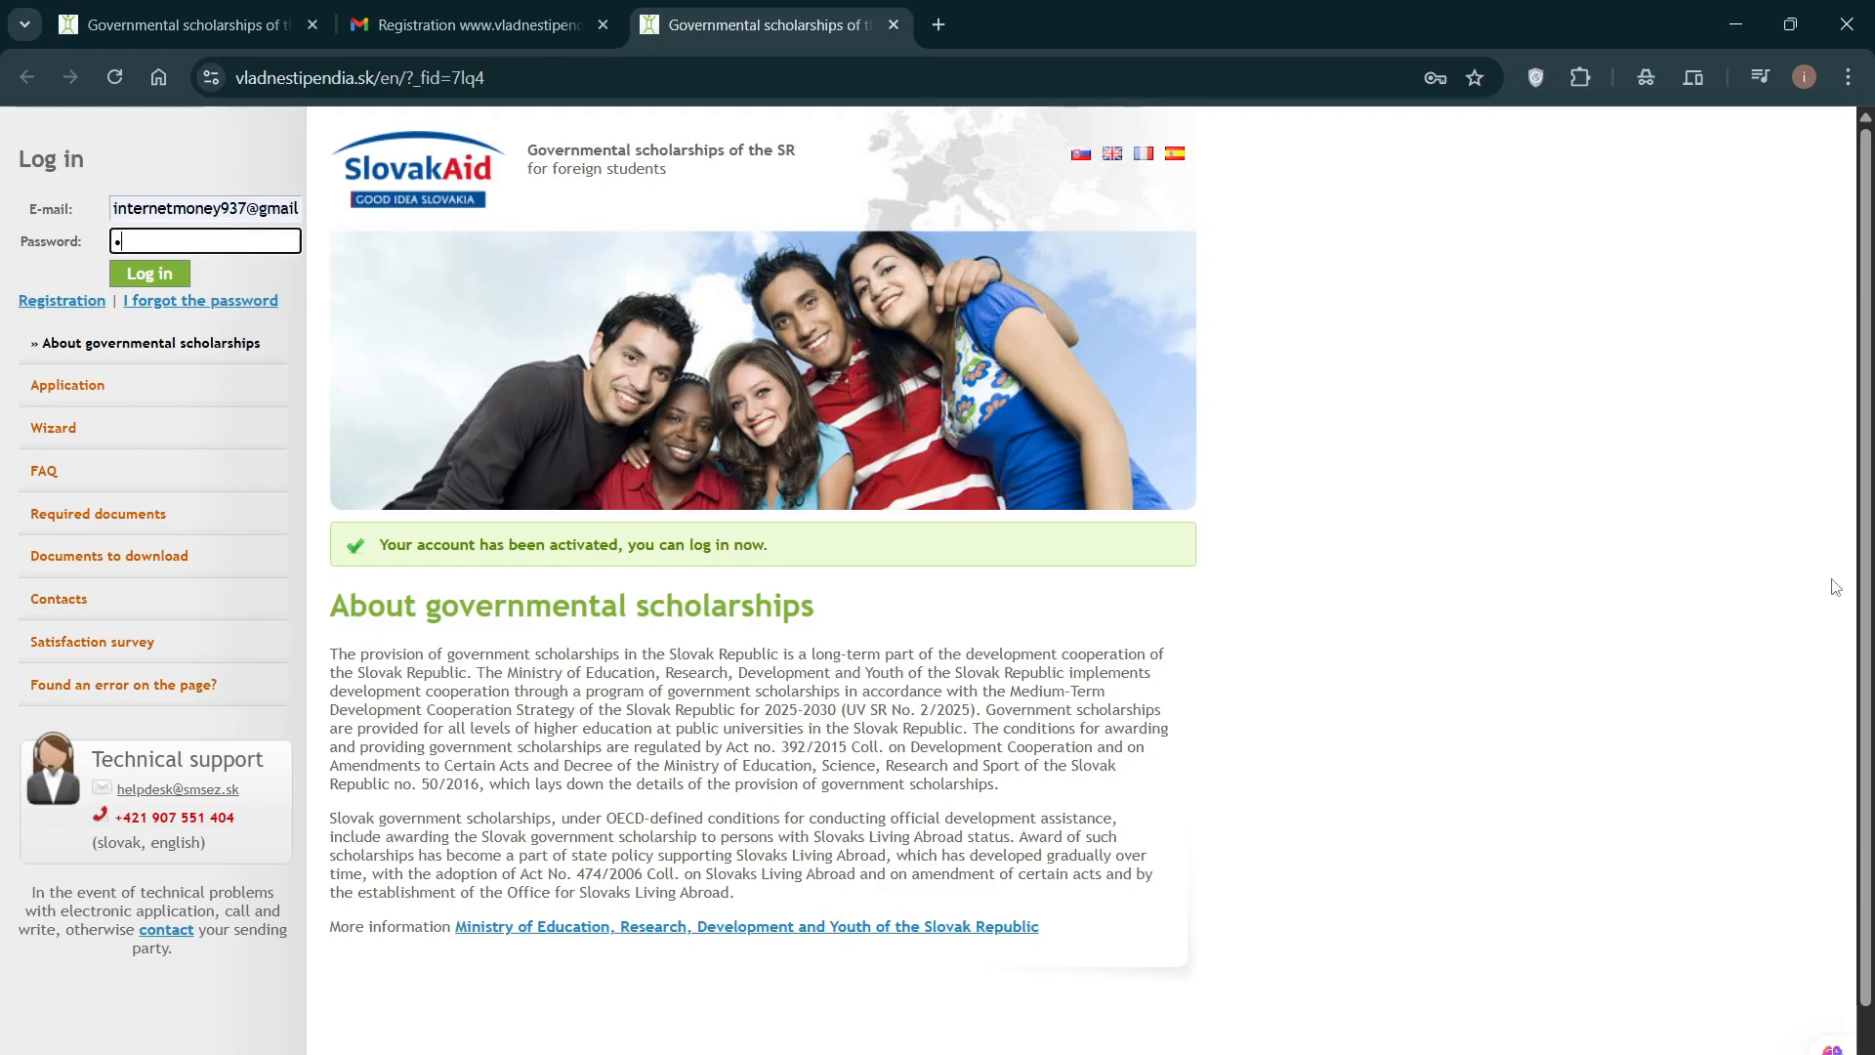
type("•••••••••••••")
key("Caps_Lock")
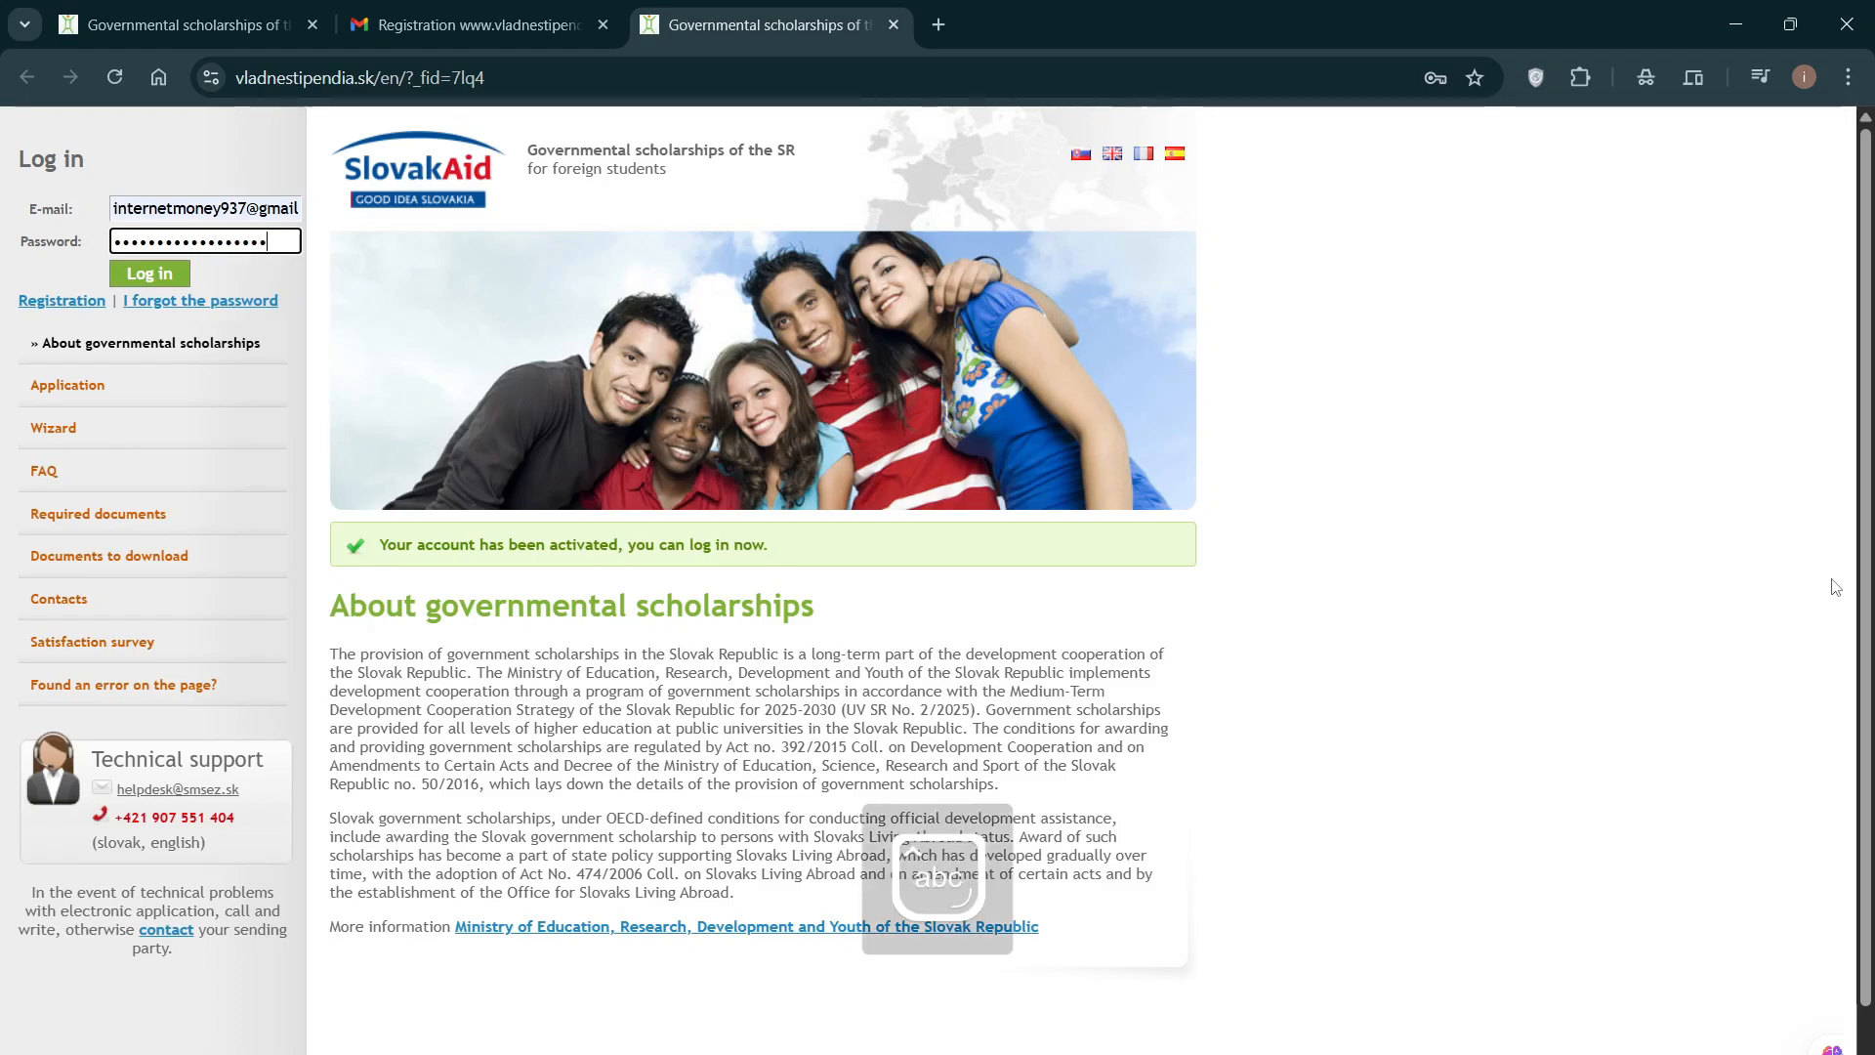
left_click(173, 279)
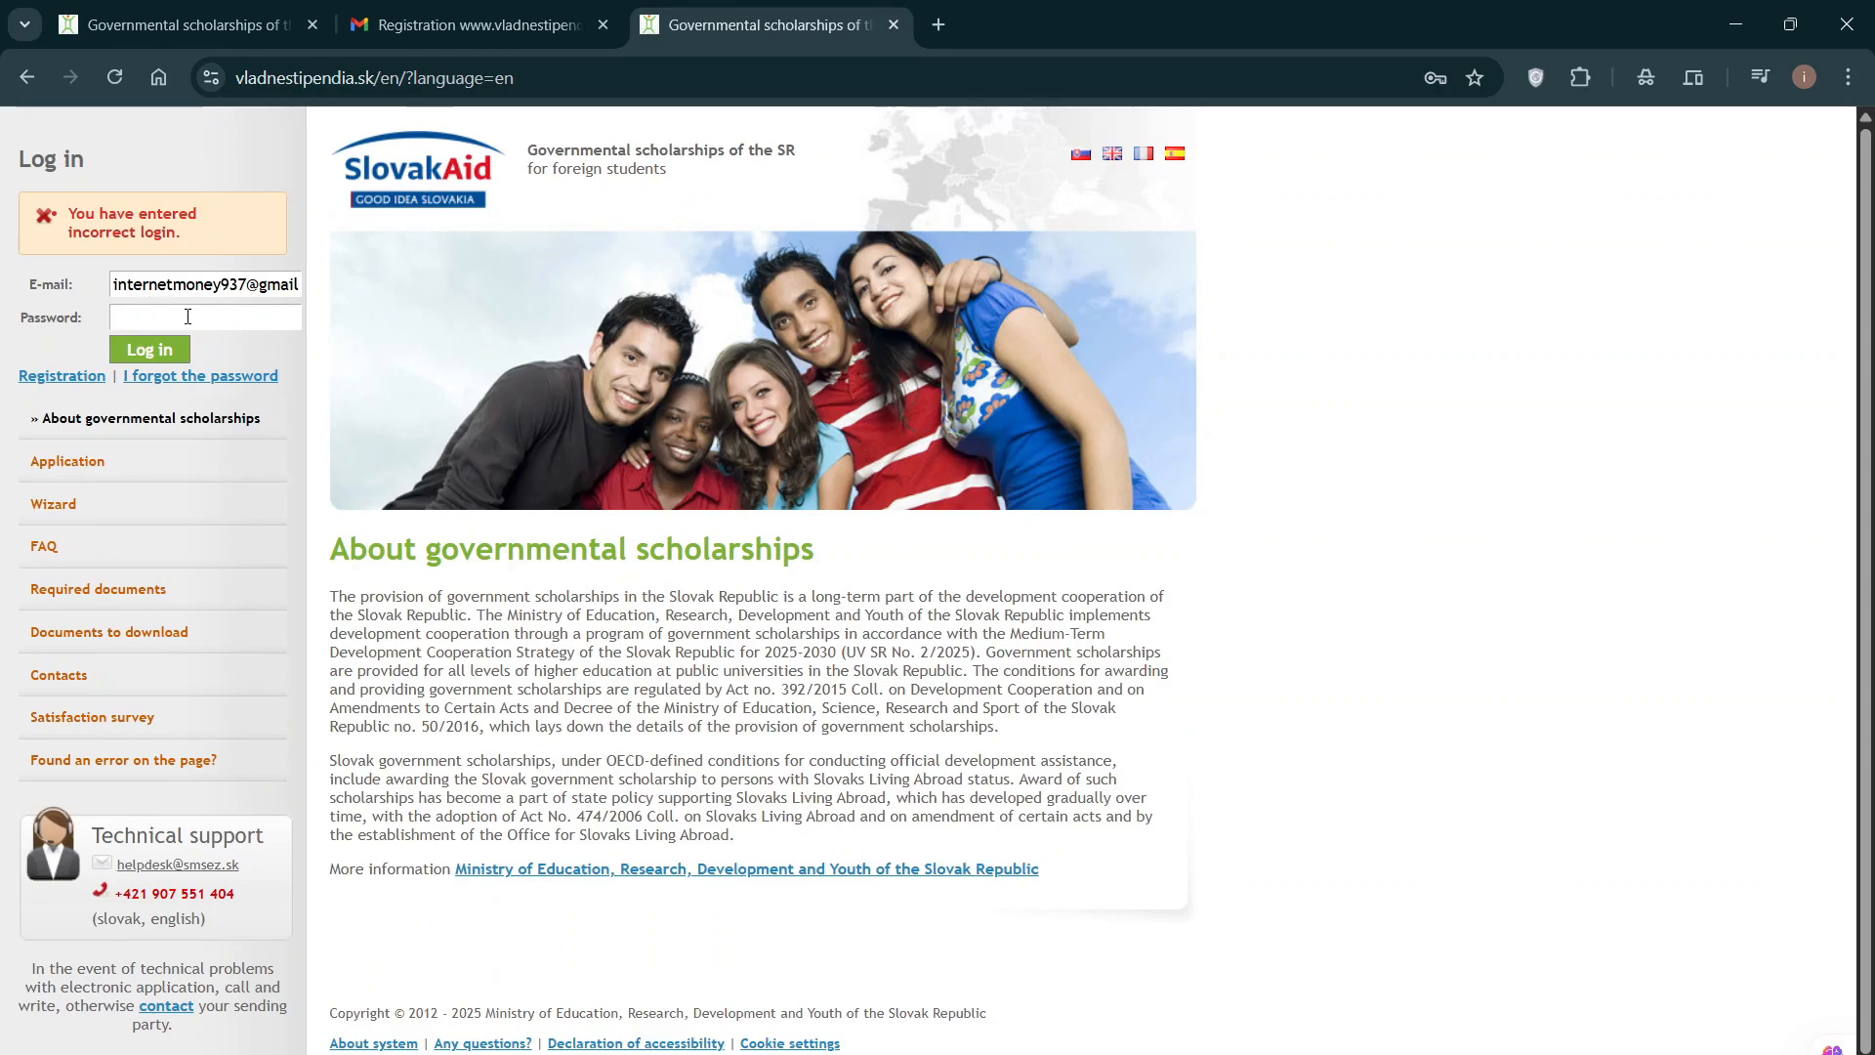
Step: Log in with the corrected password and dismiss Chrome's save-password offer
left_click(152, 315)
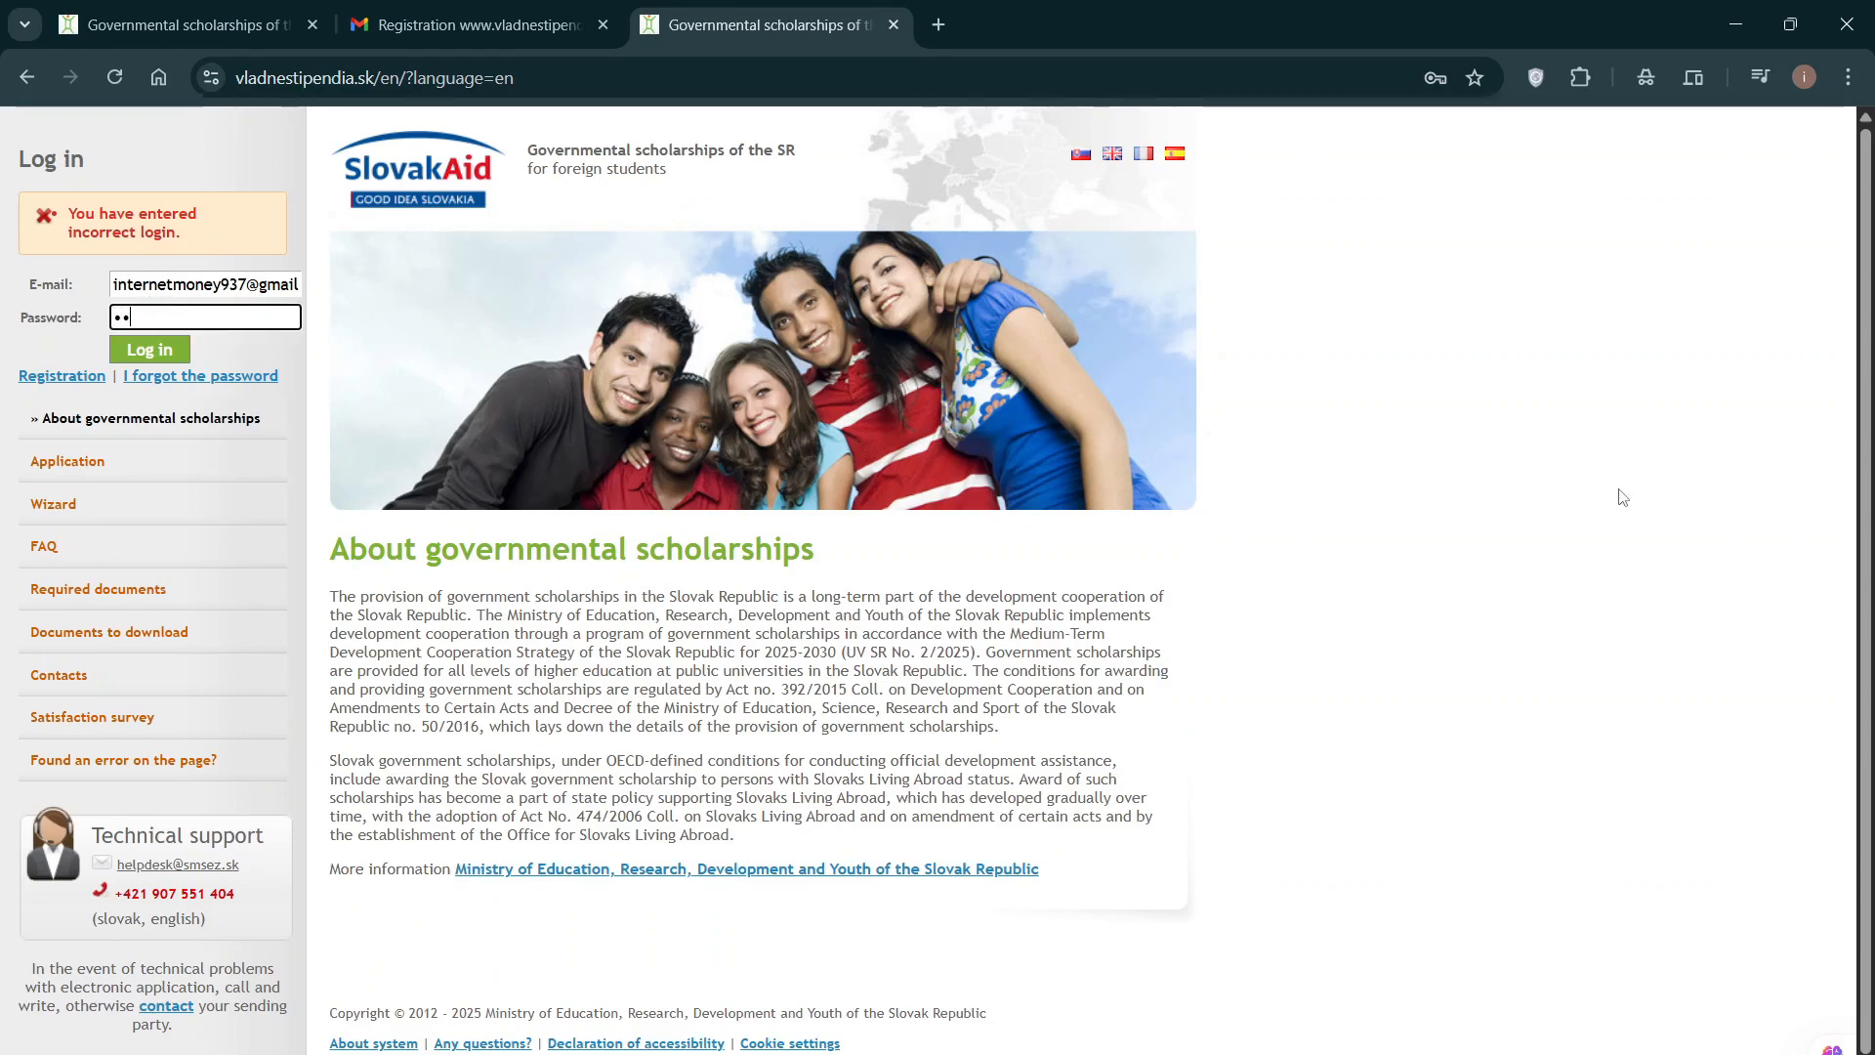
type("•••••••••")
key("Caps_Lock")
type("•")
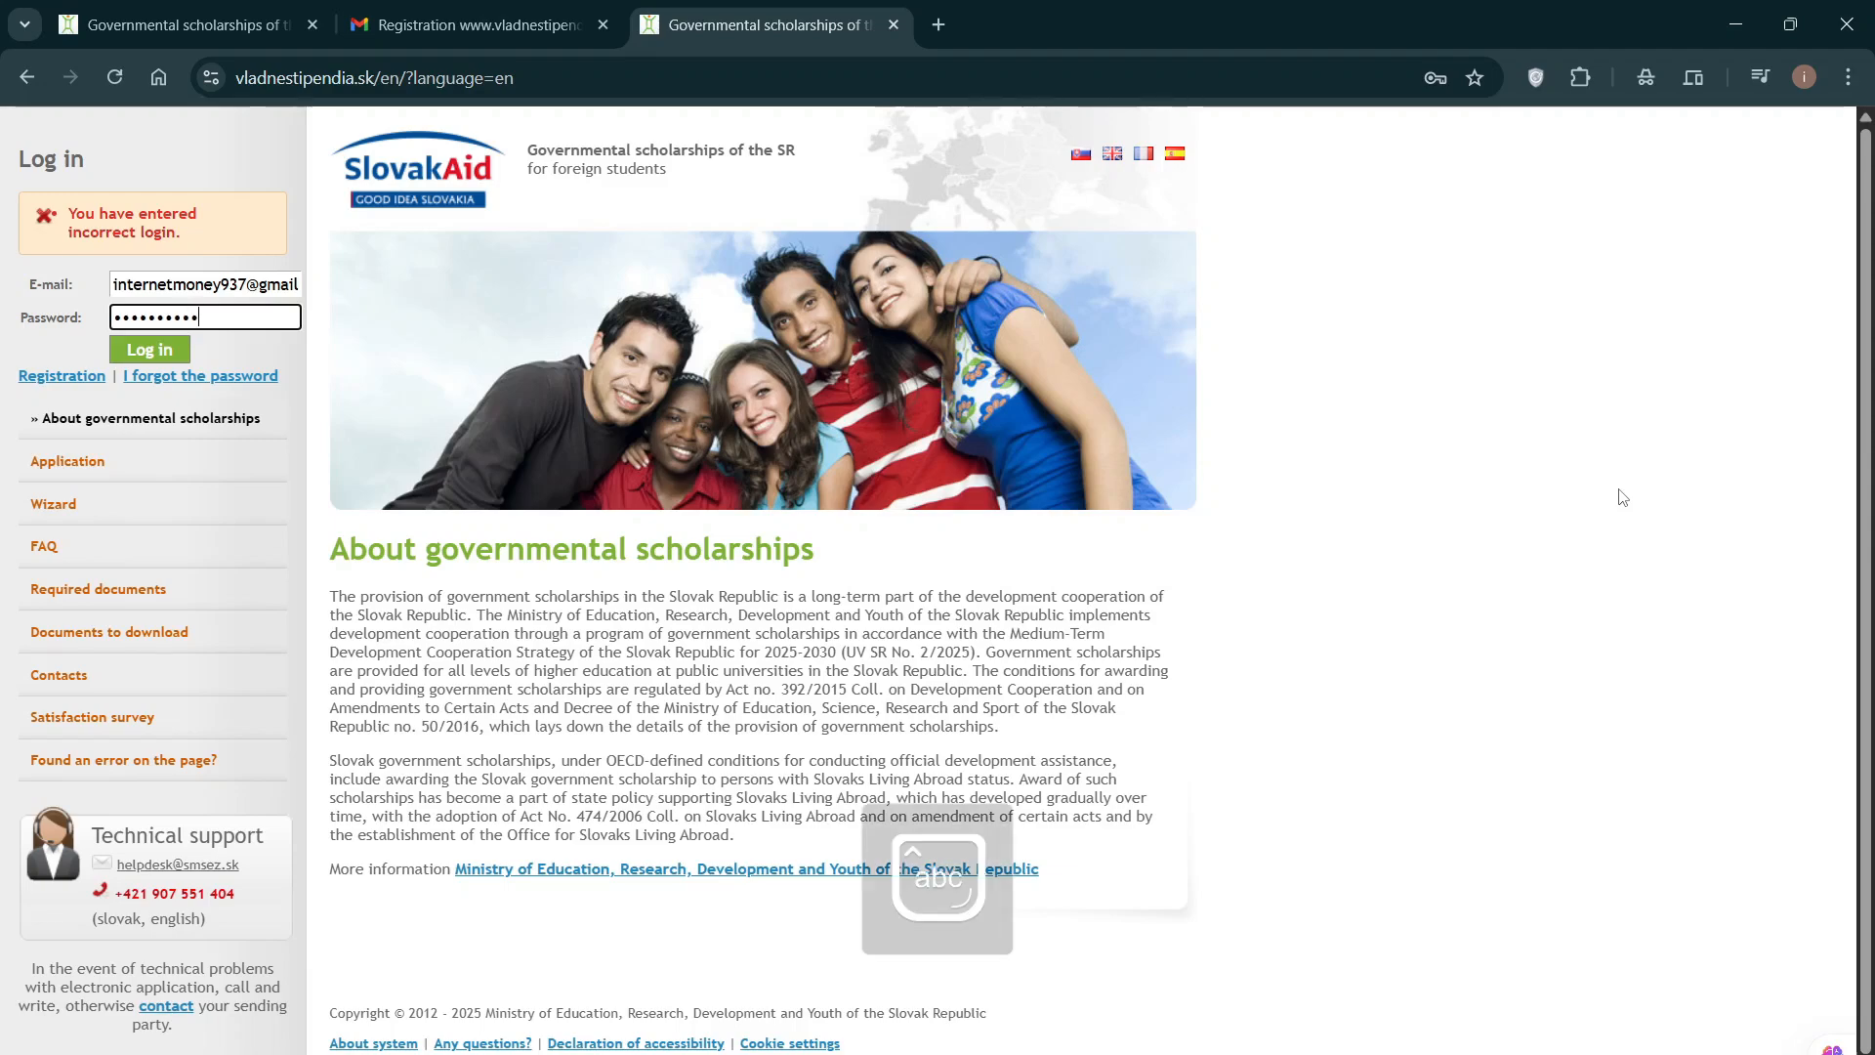
type("••")
left_click(160, 350)
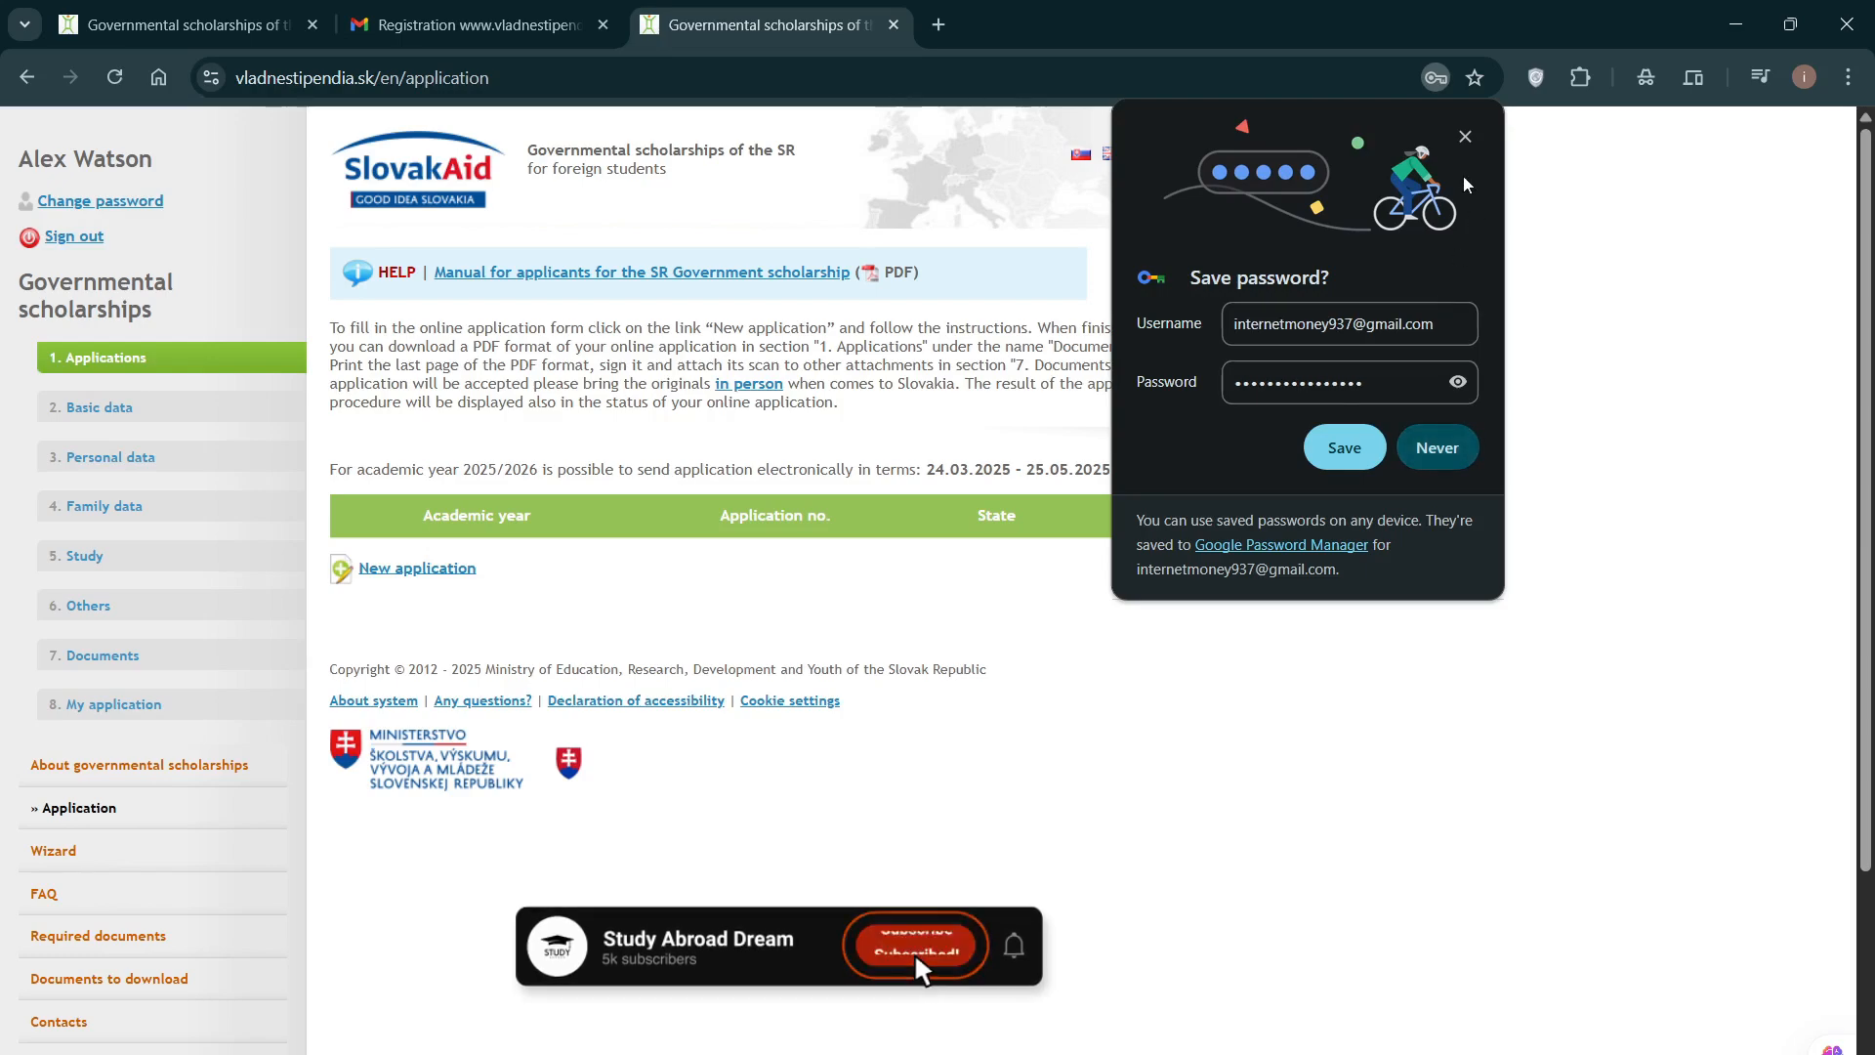
left_click(1466, 136)
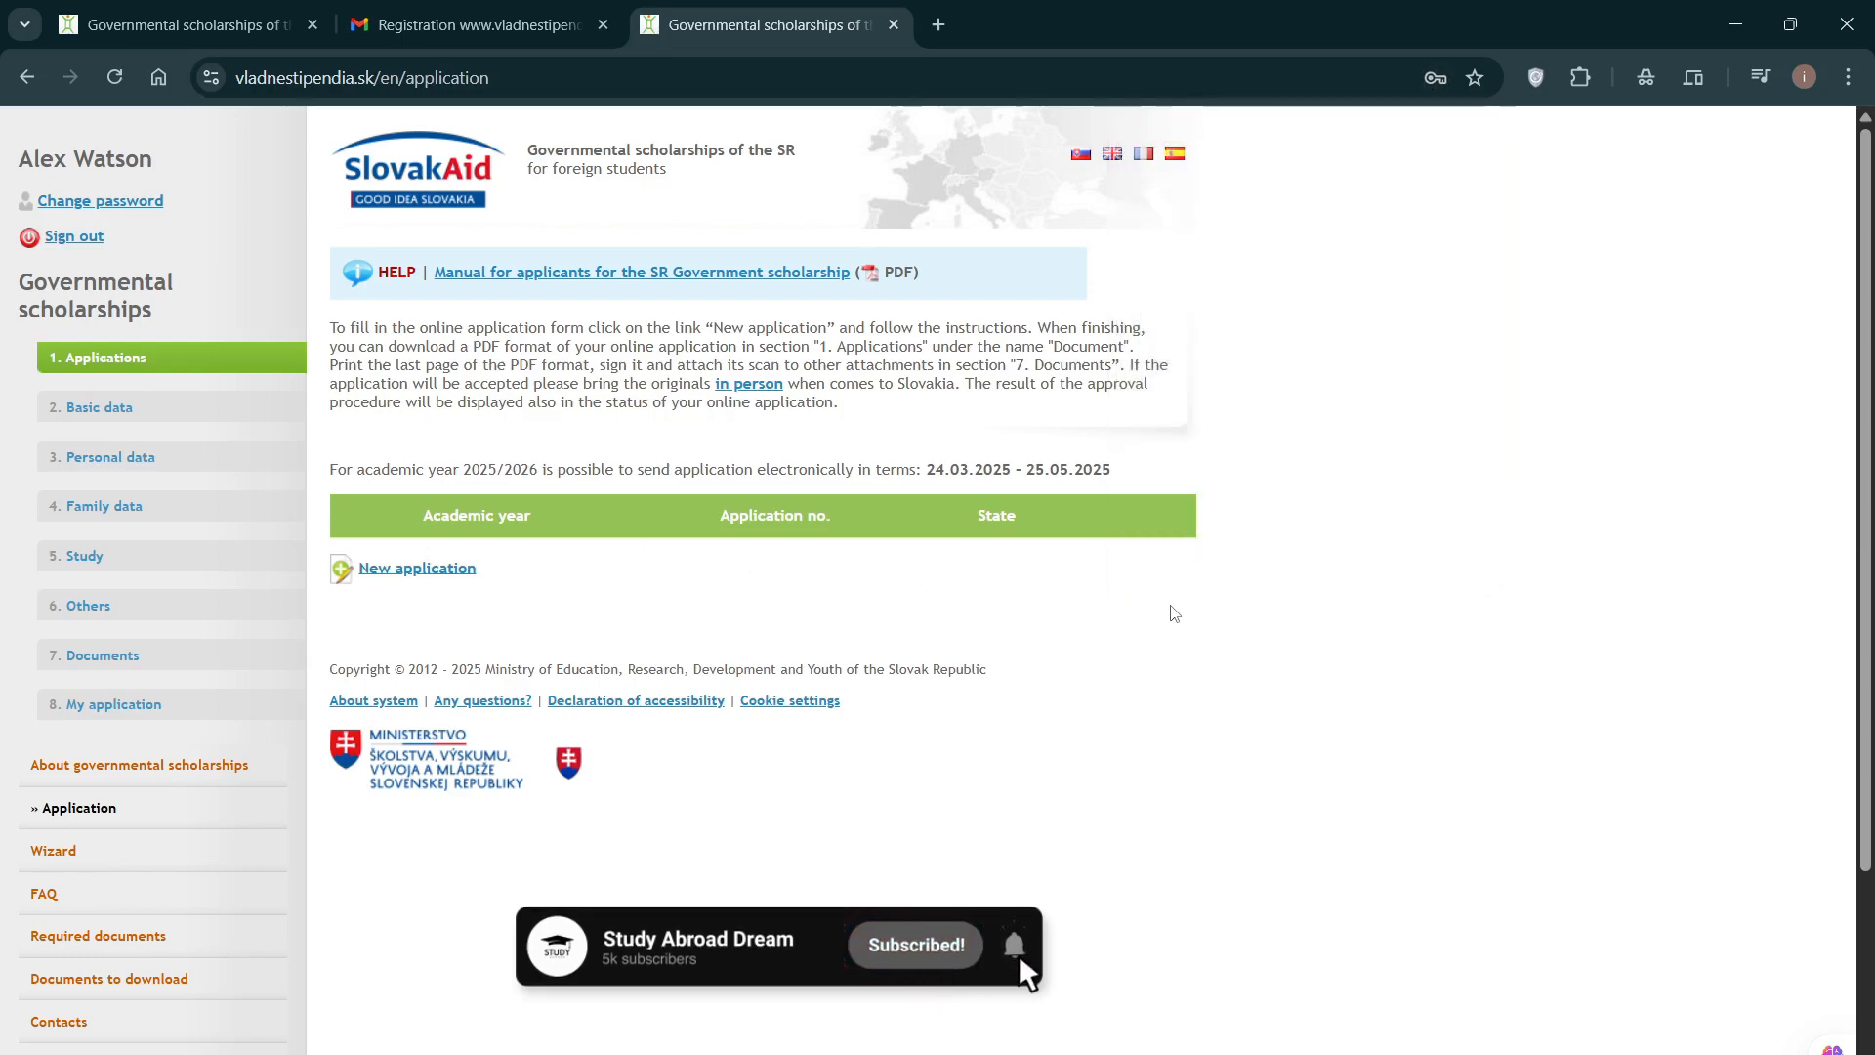
Step: Start a new scholarship application from the Applications page
left_click(402, 578)
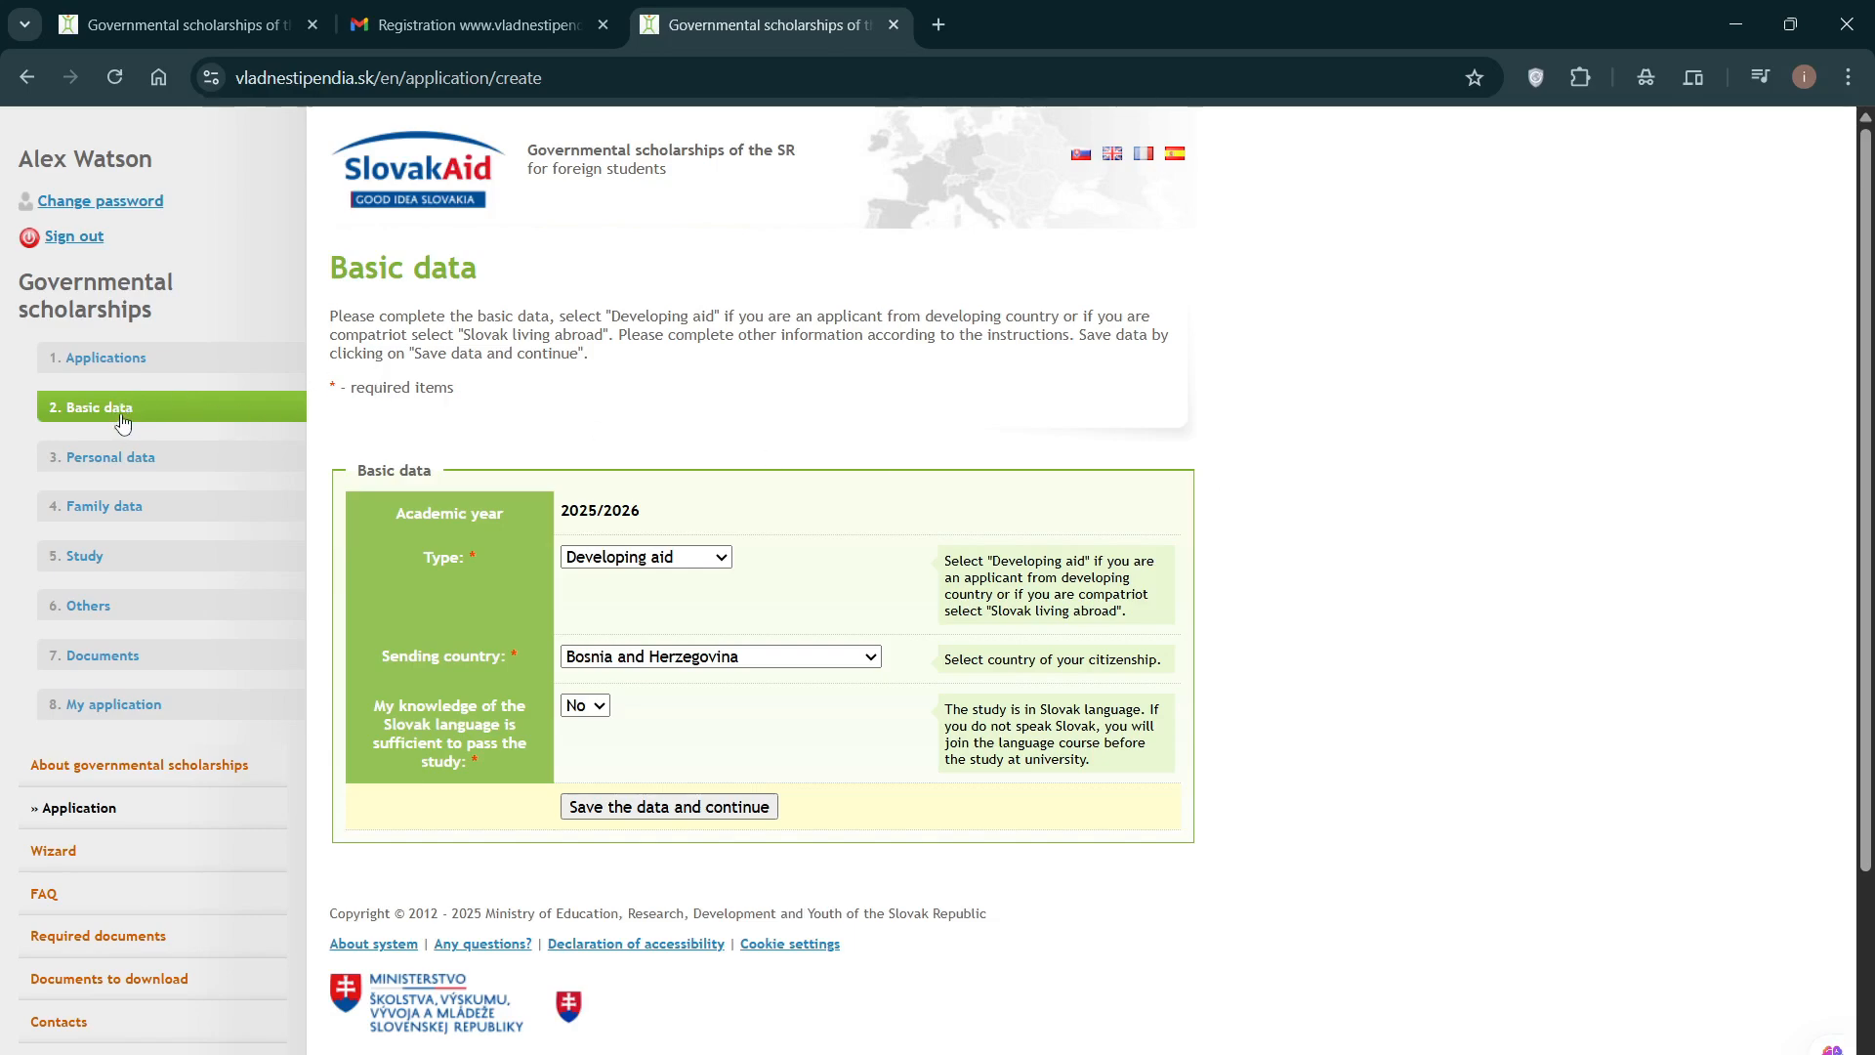
scroll(533, 526, "down", 1)
scroll(532, 525, "up", 1)
Step: Keep Developing aid as the application type on the Basic data form
left_click(708, 560)
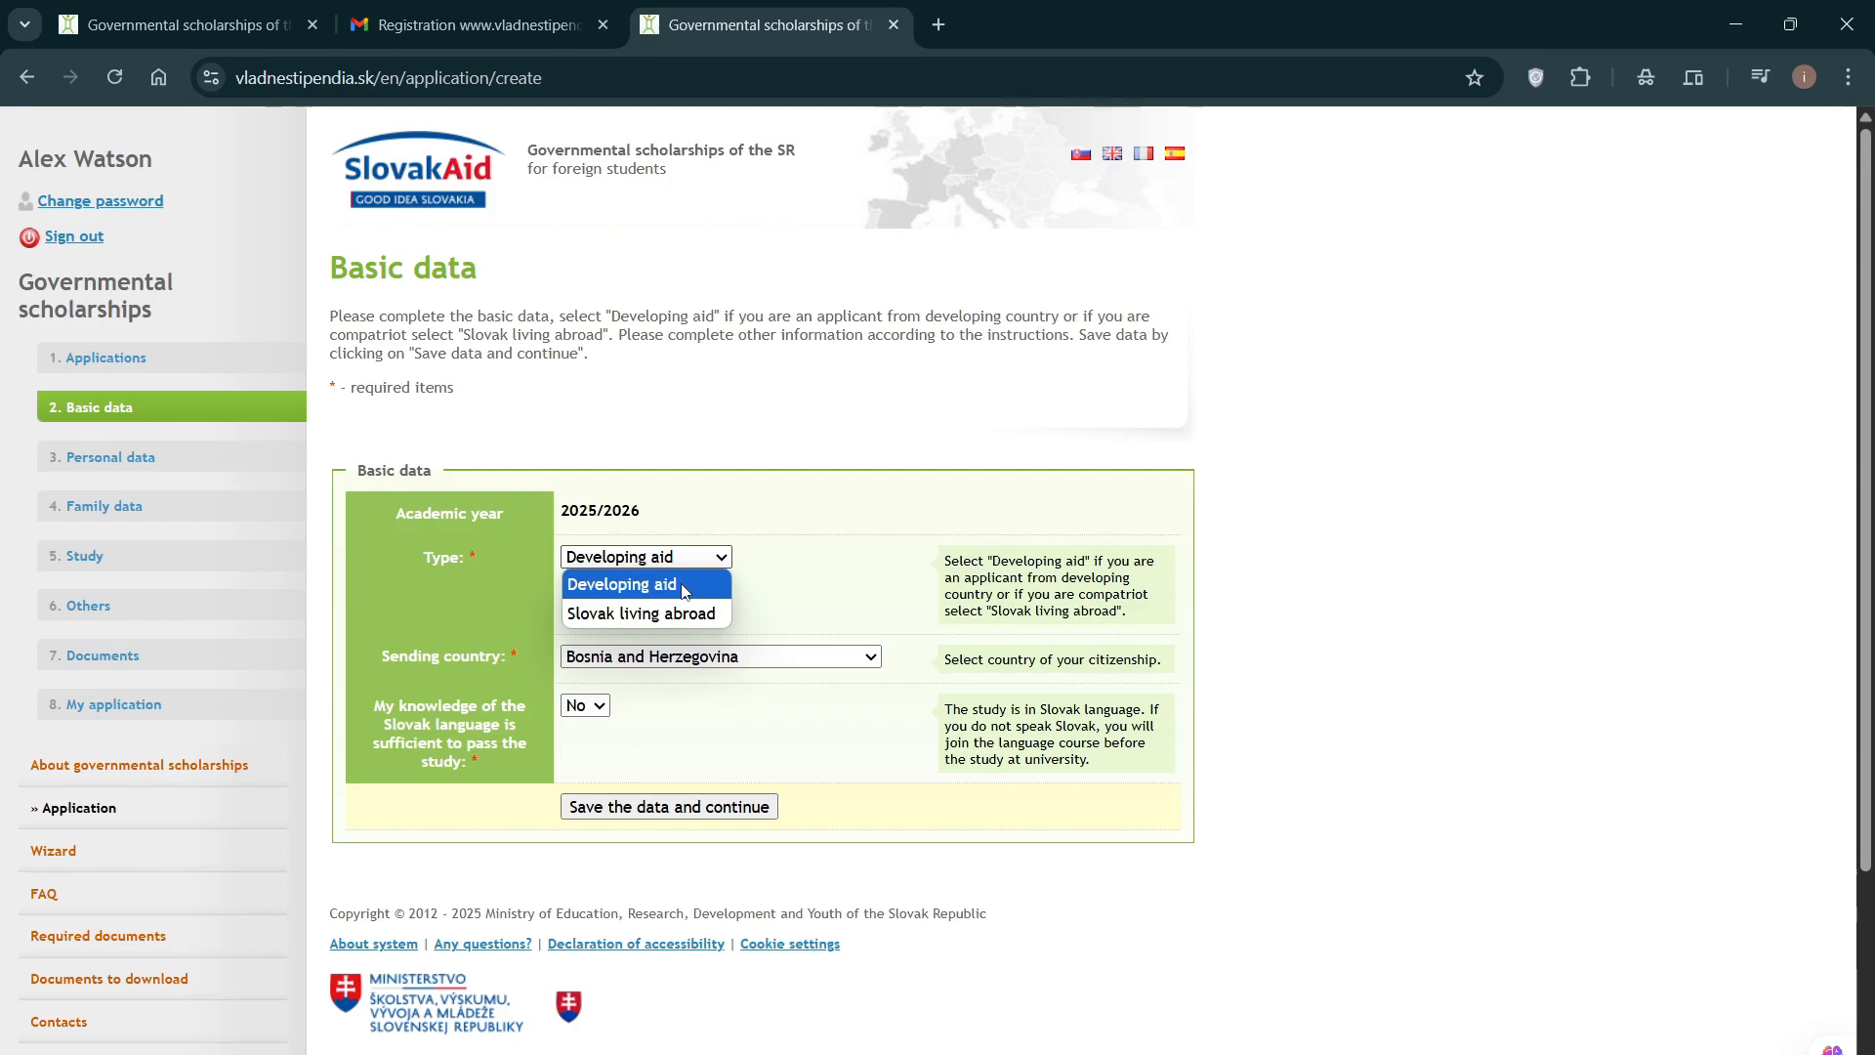
left_click(686, 585)
left_click(687, 559)
left_click(617, 586)
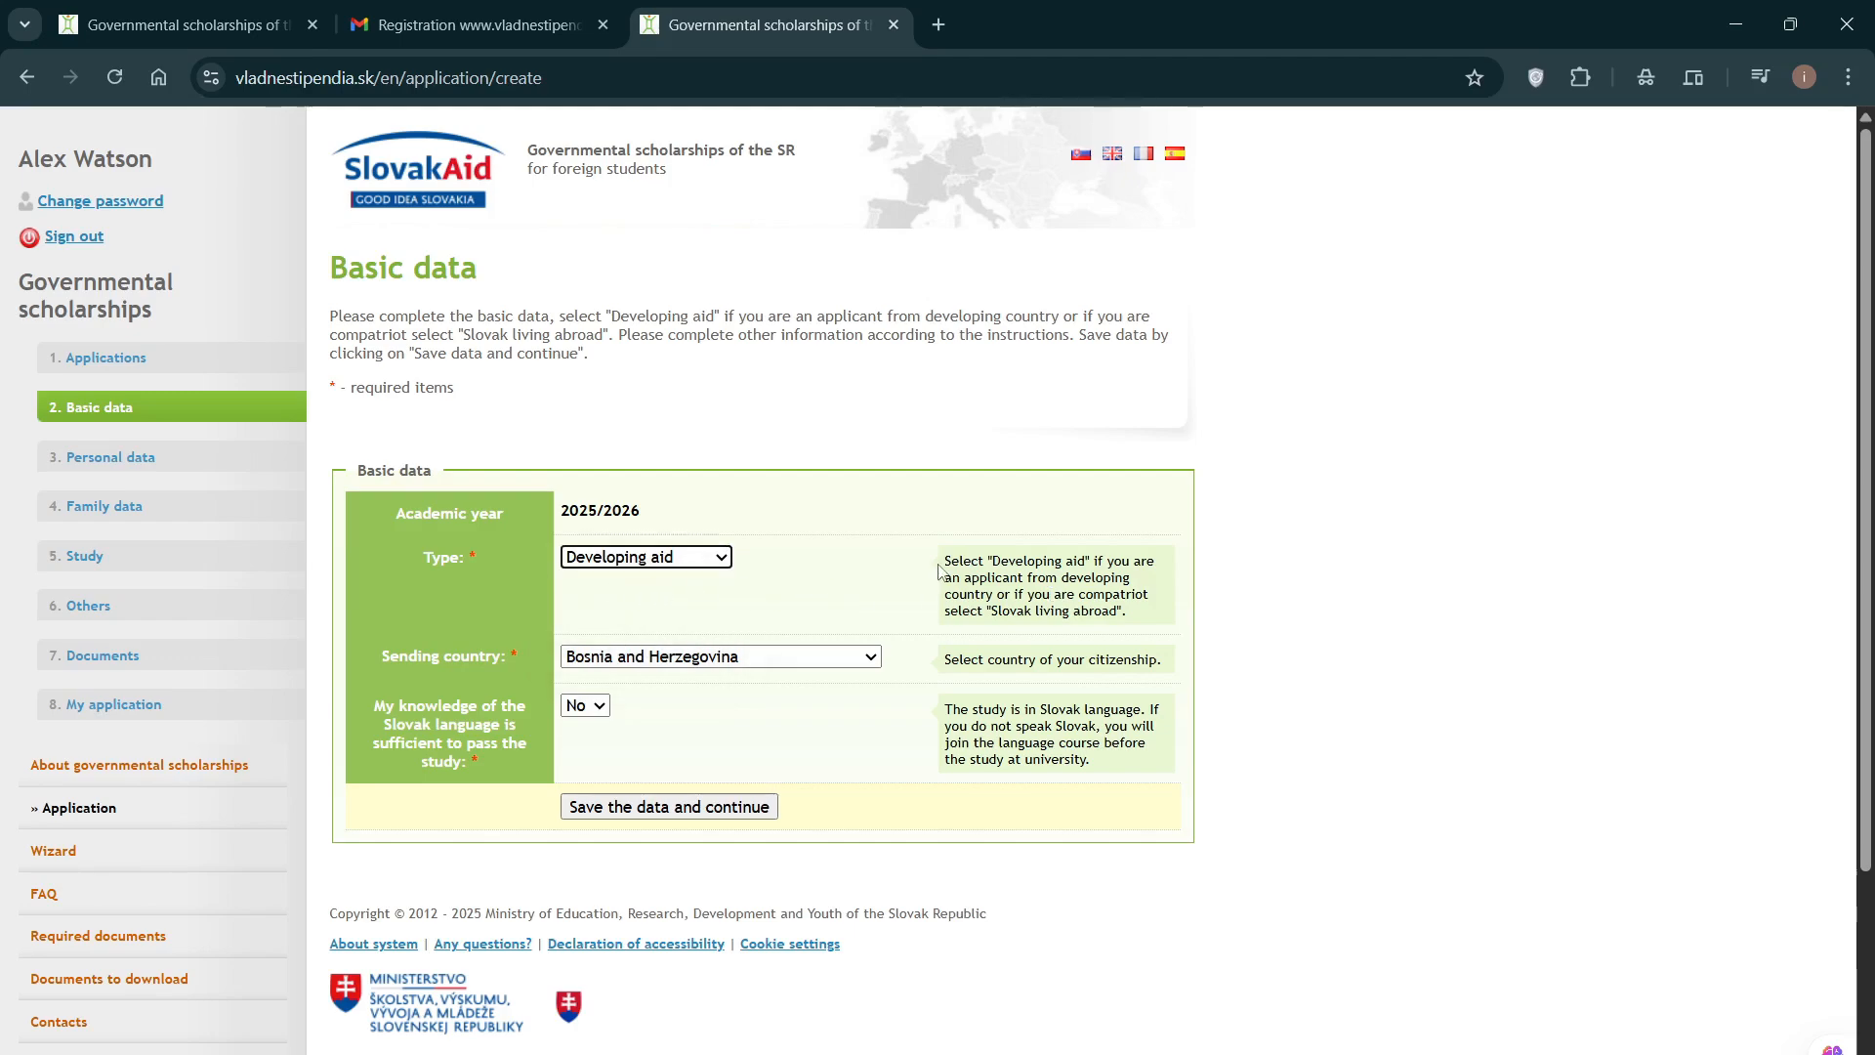
left_click_drag(943, 563, 1190, 588)
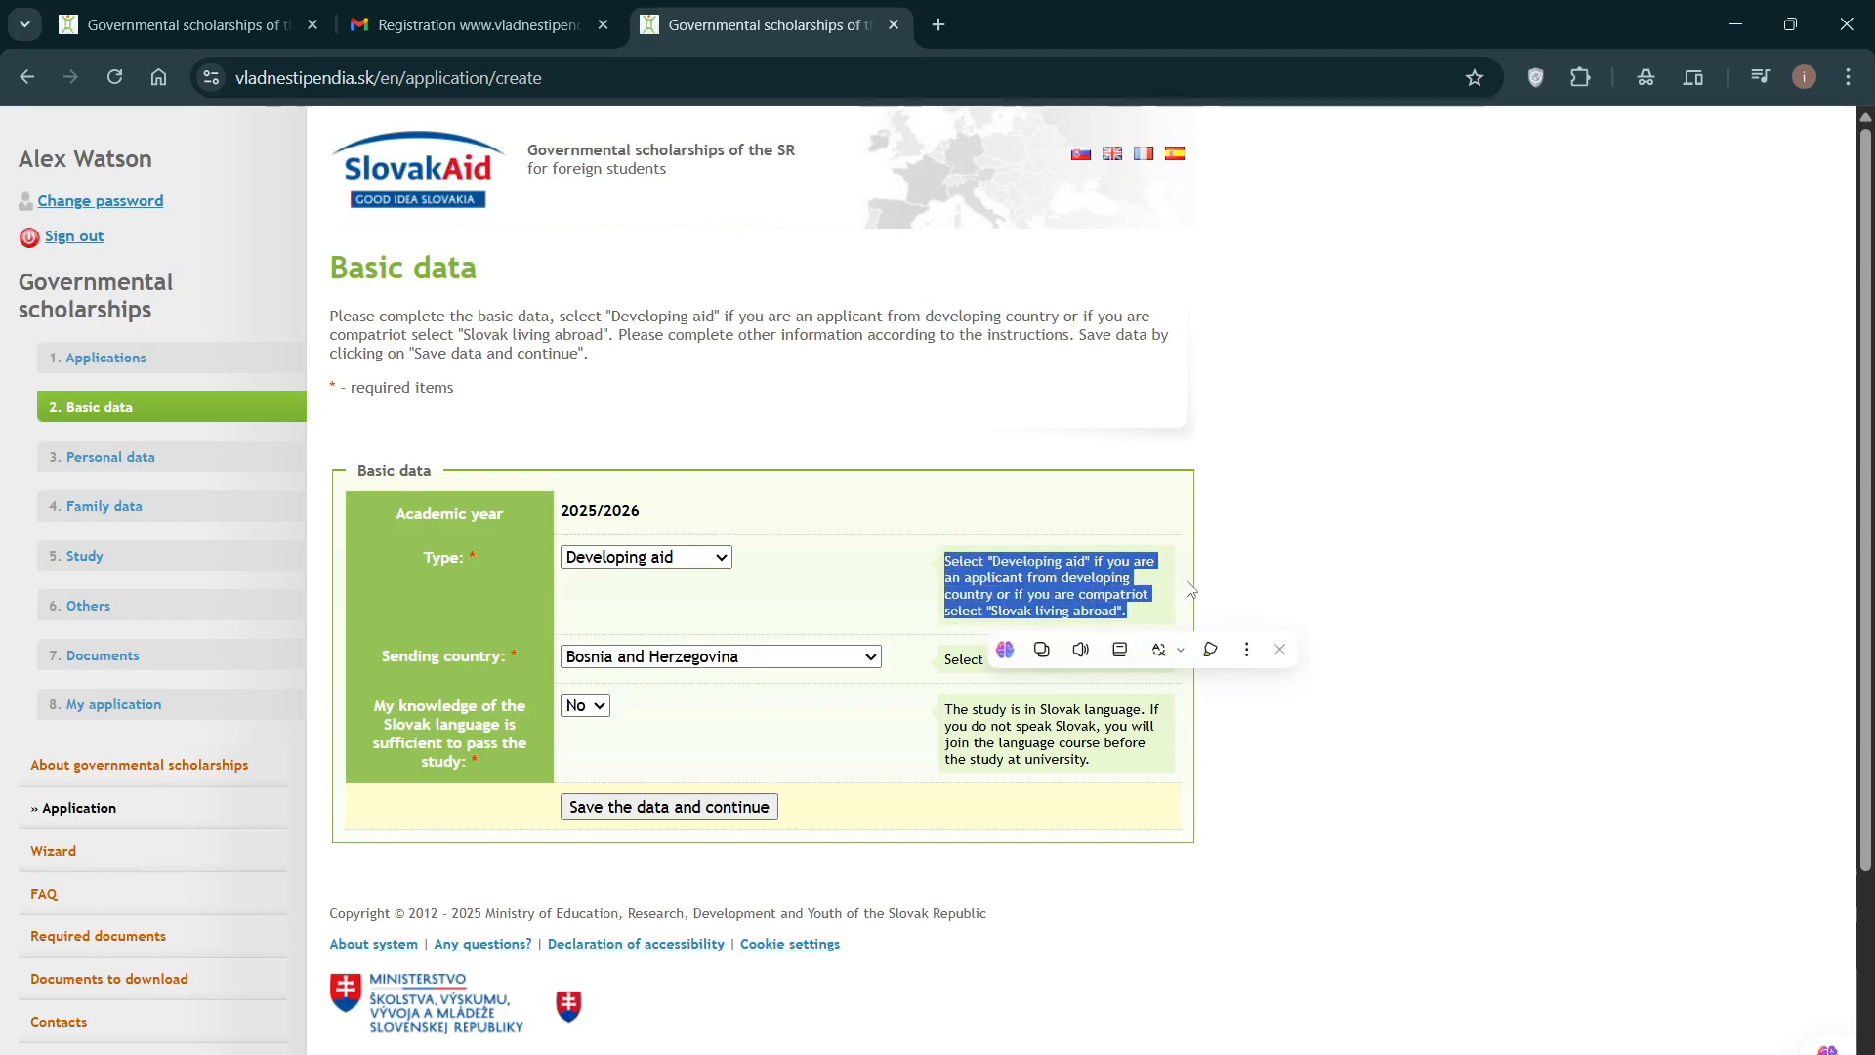
left_click(1256, 561)
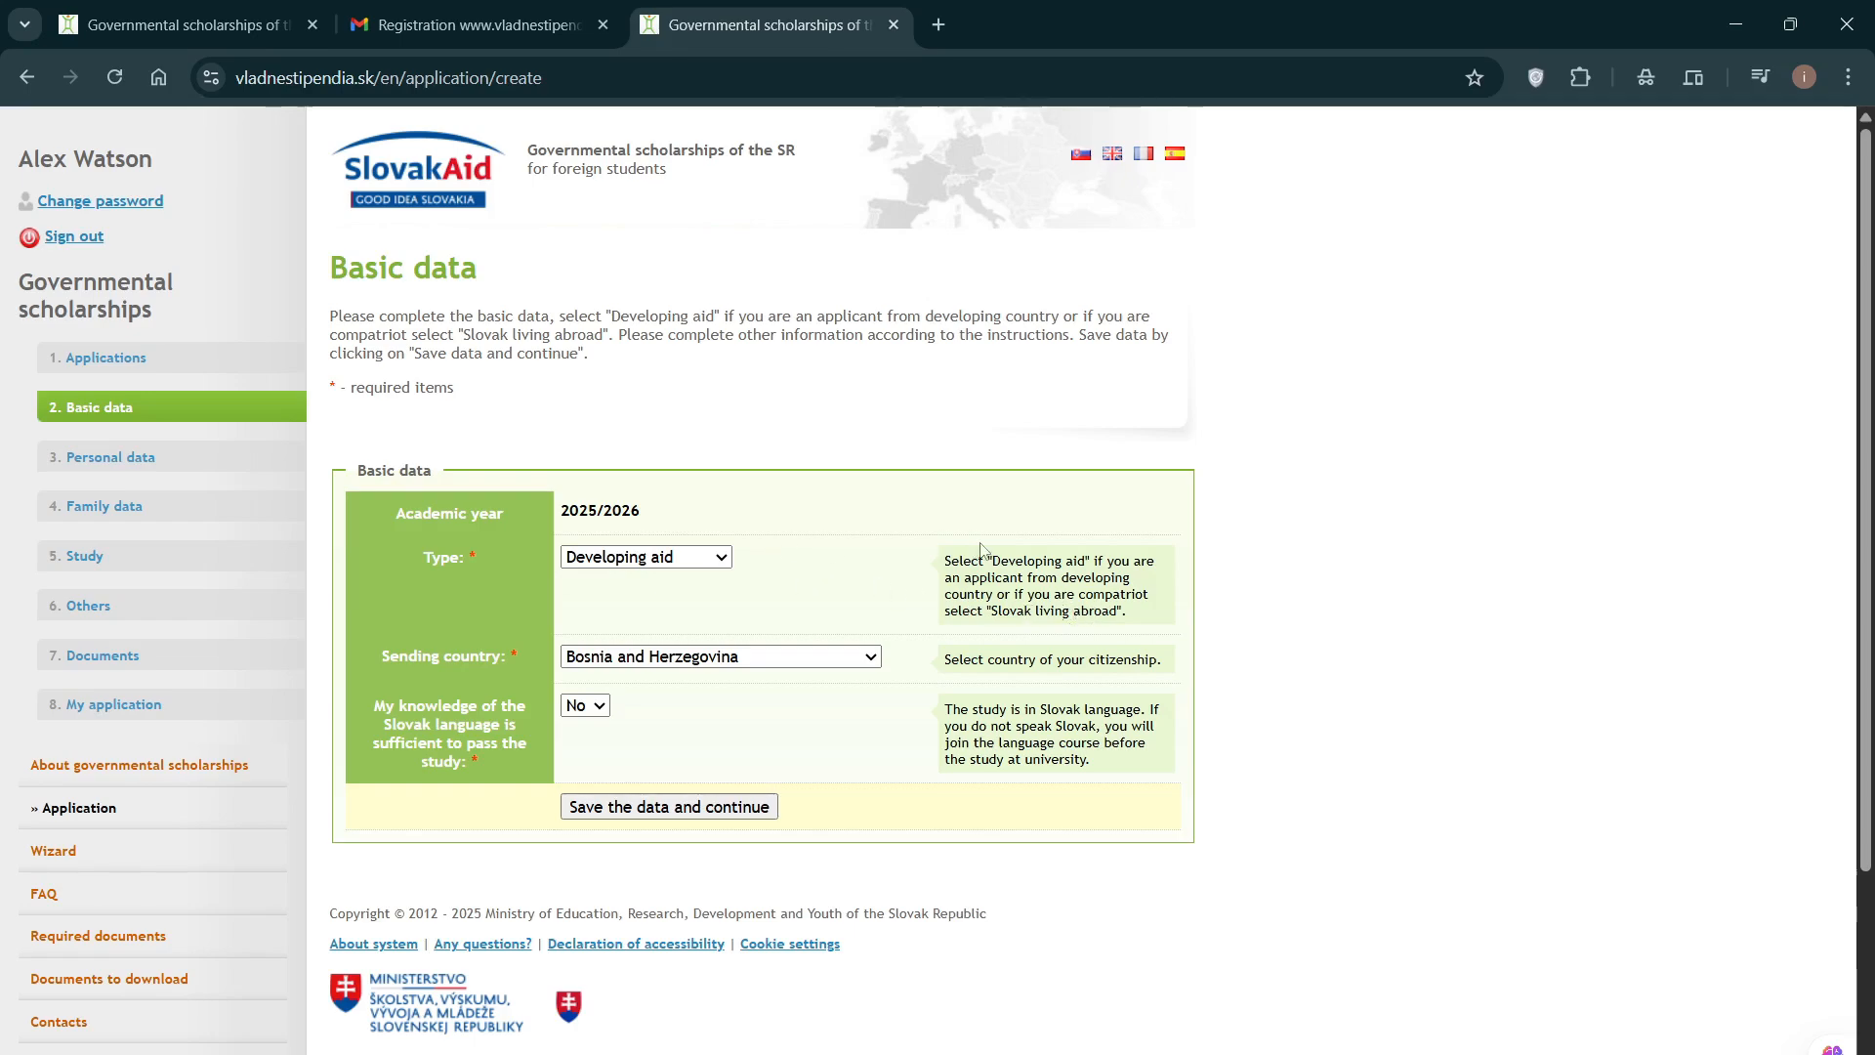
scroll(948, 557, "down", 2)
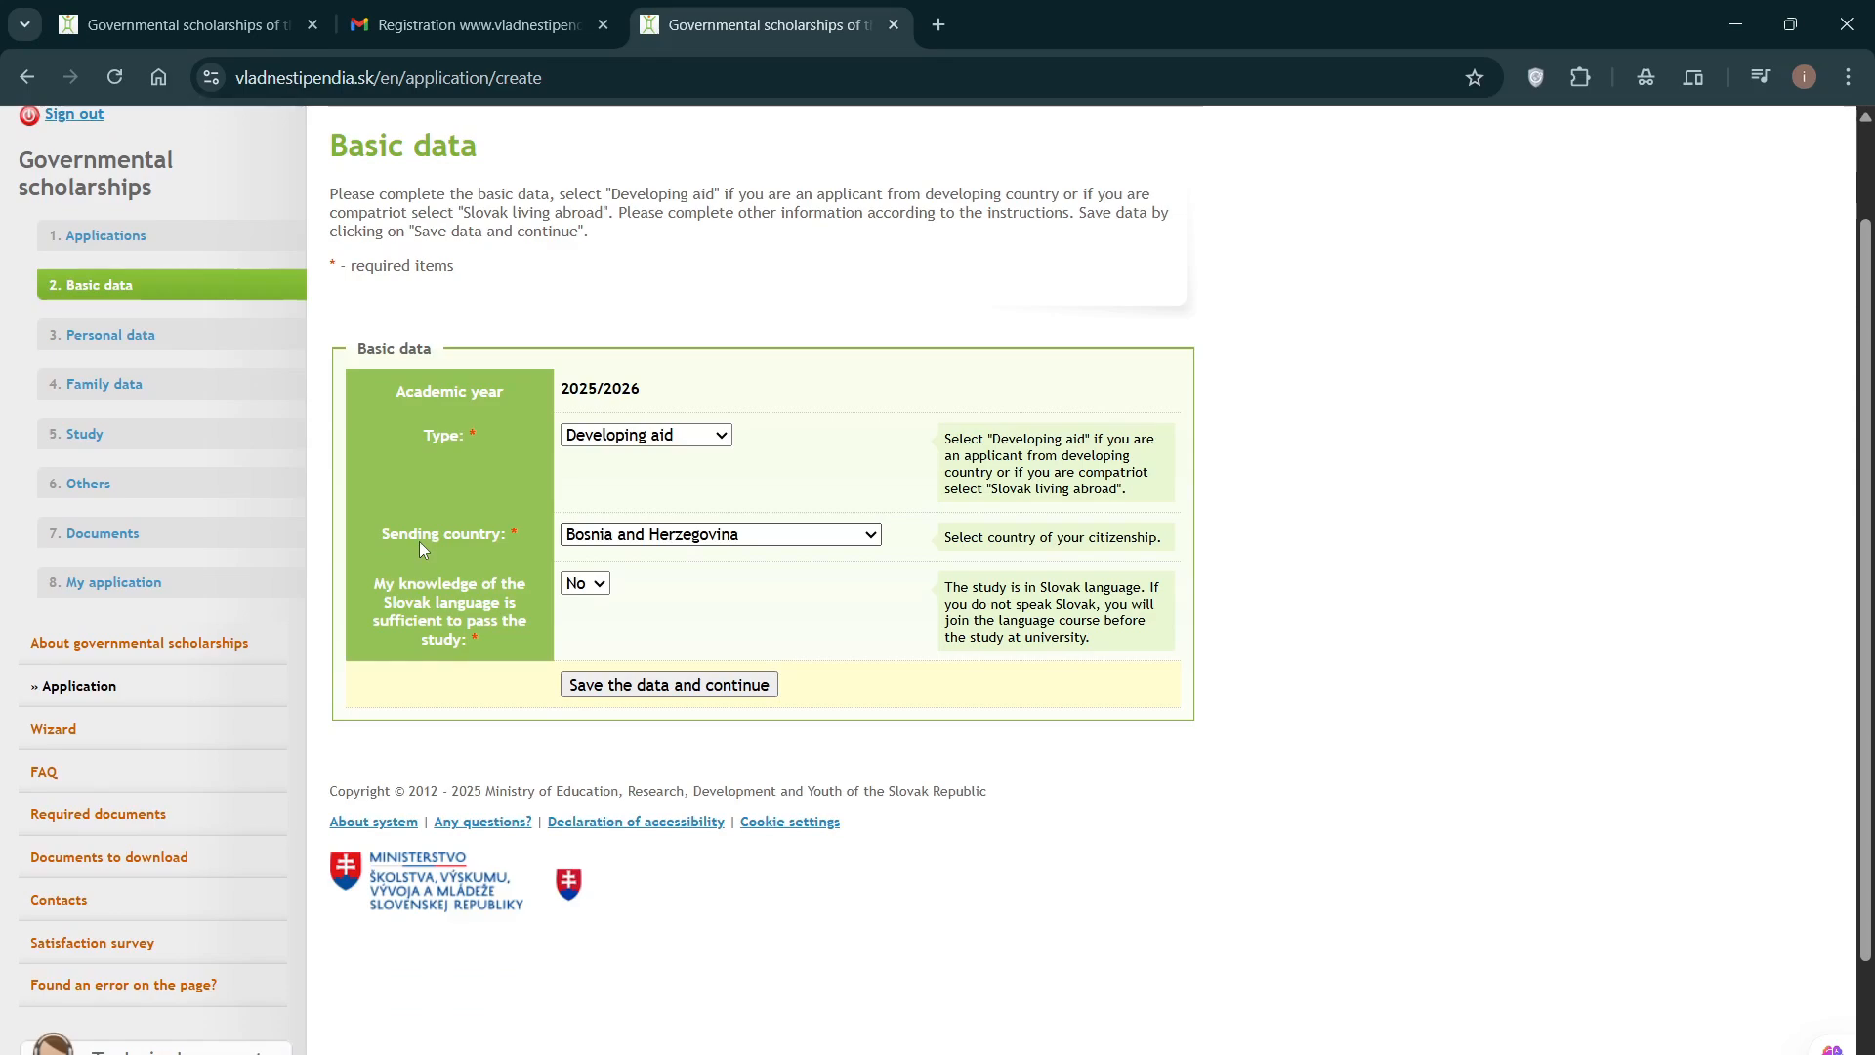
left_click(764, 538)
Step: Choose Georgia as sending country and leave Slovak knowledge at No
scroll(749, 643, "down", 3)
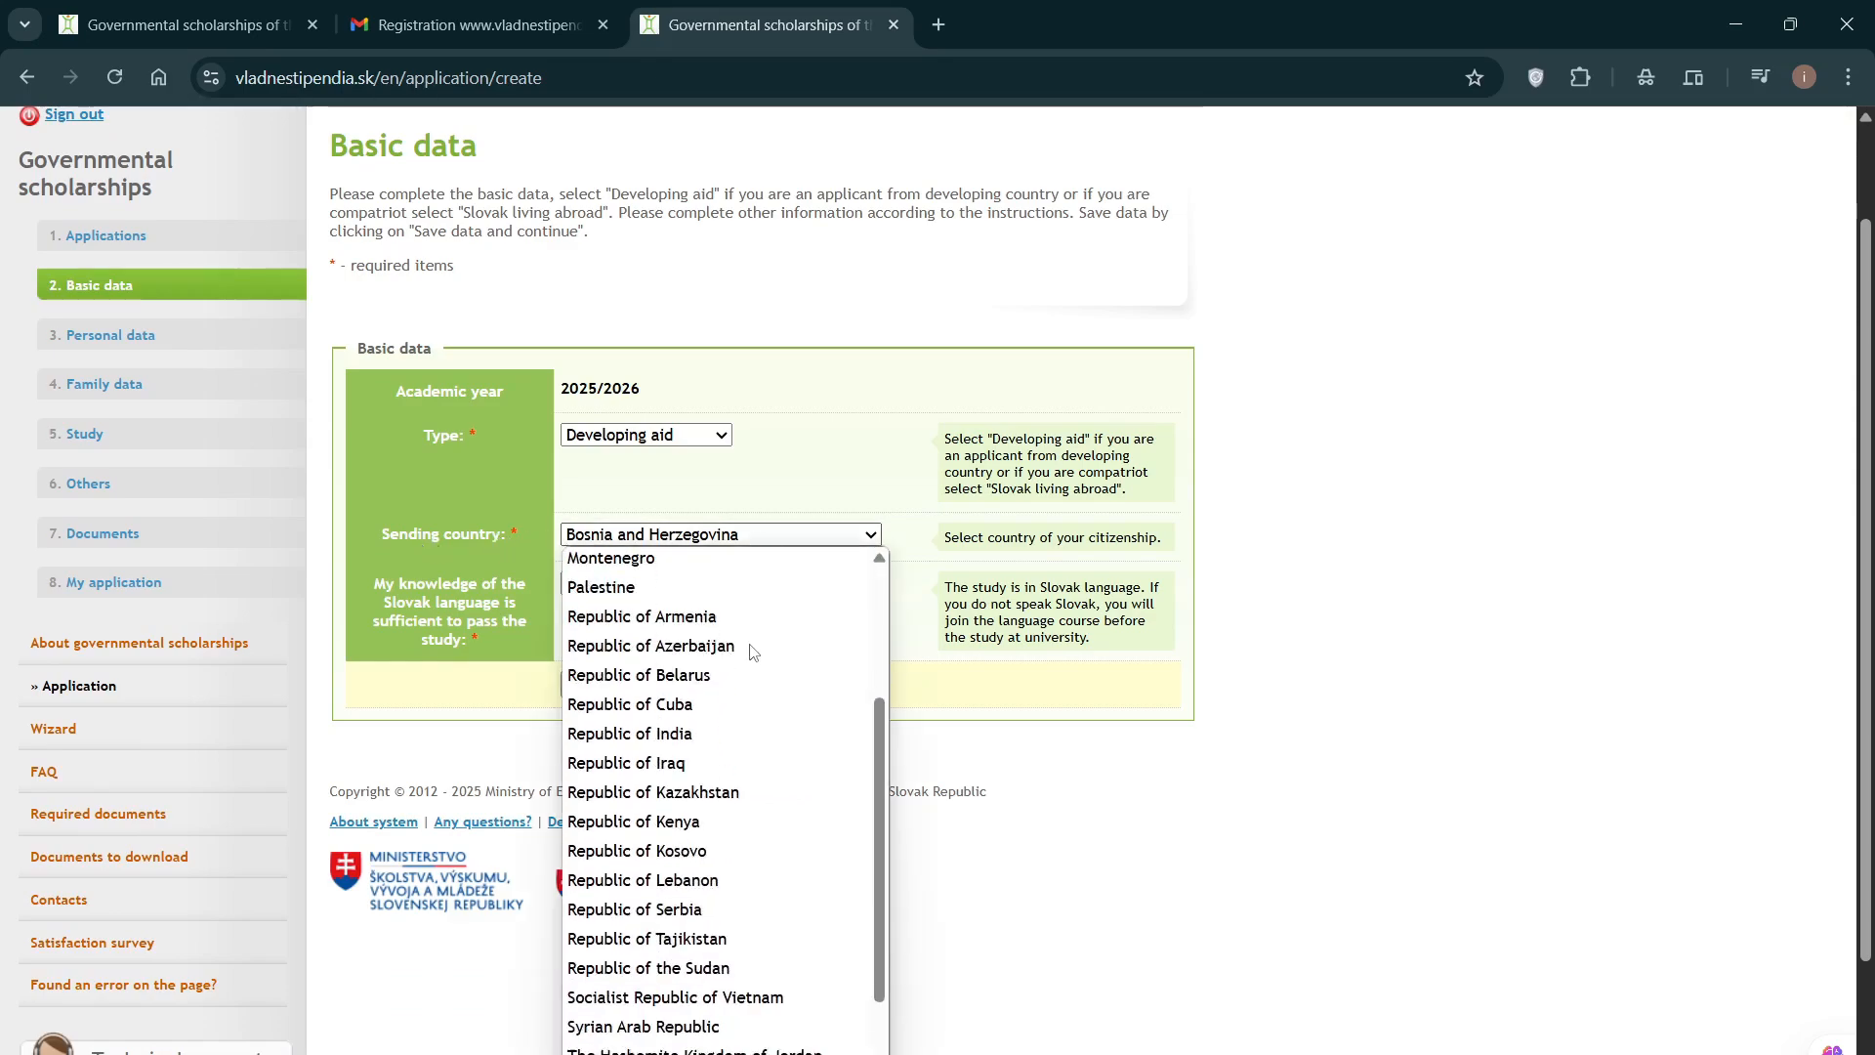
scroll(748, 643, "up", 3)
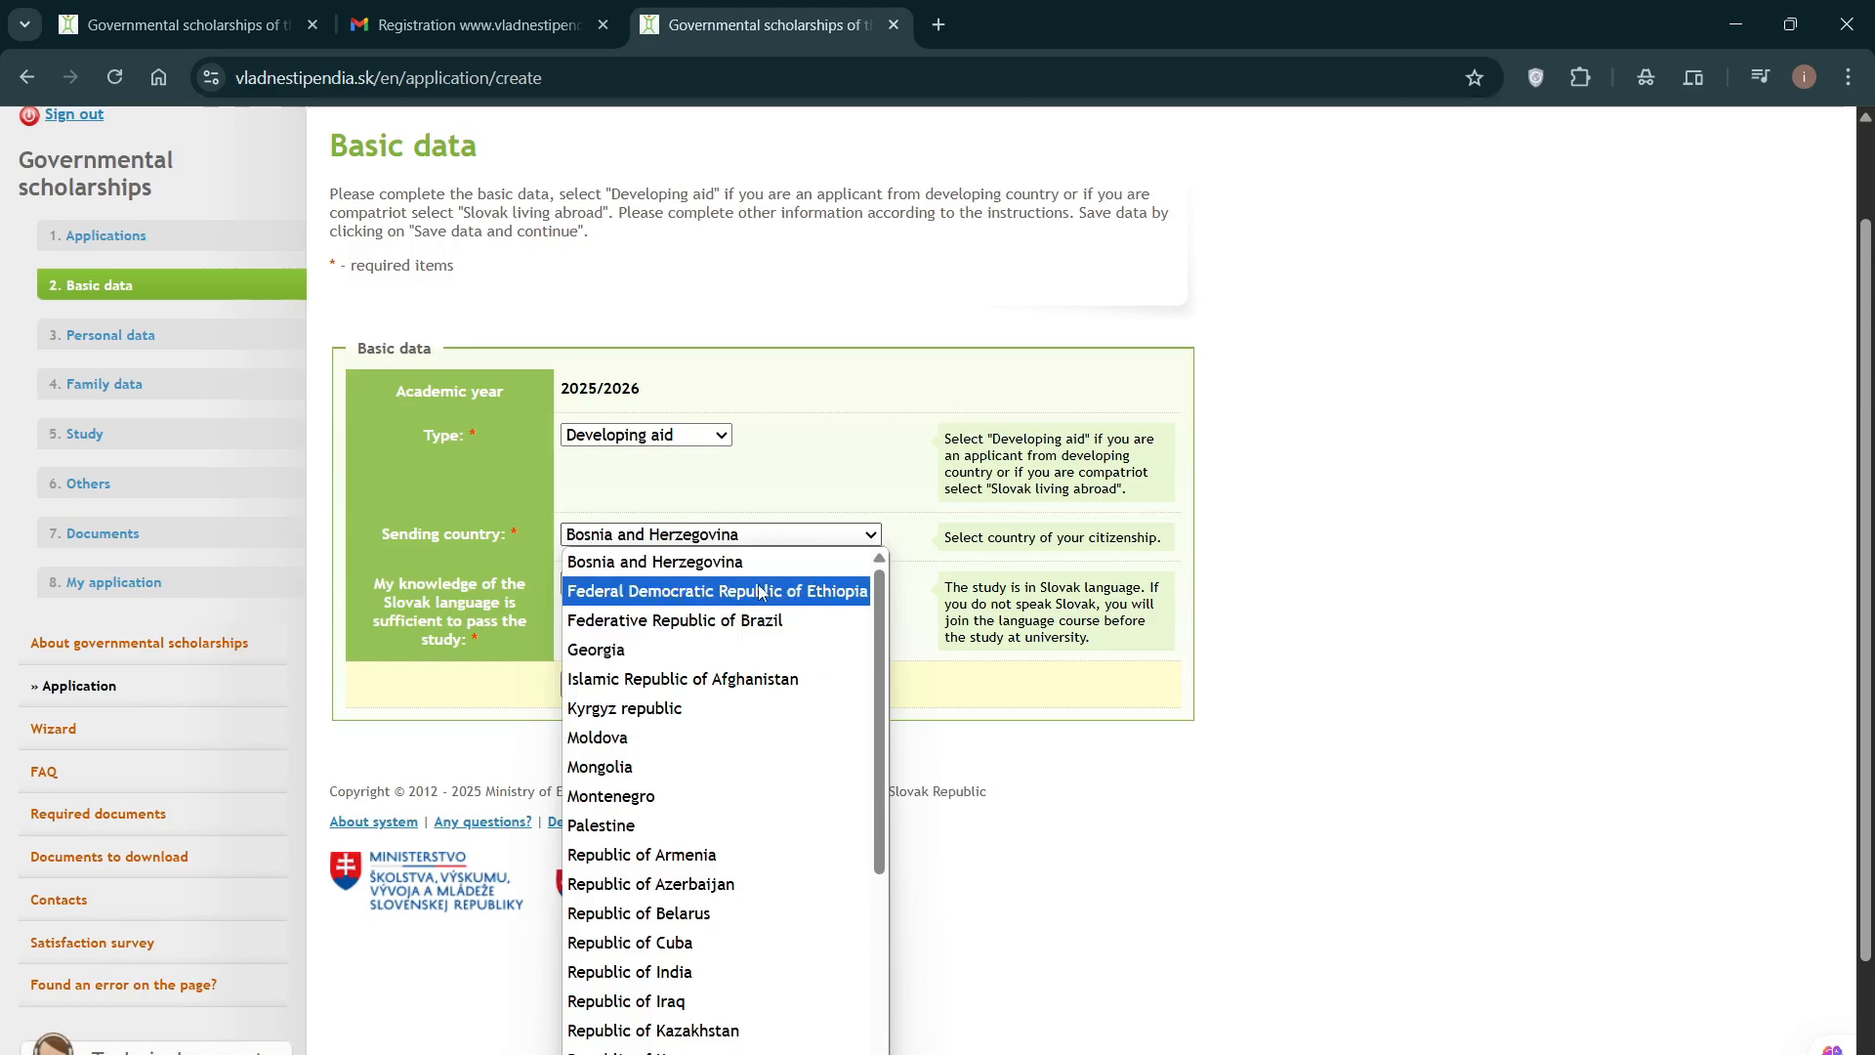
scroll(788, 786, "down", 3)
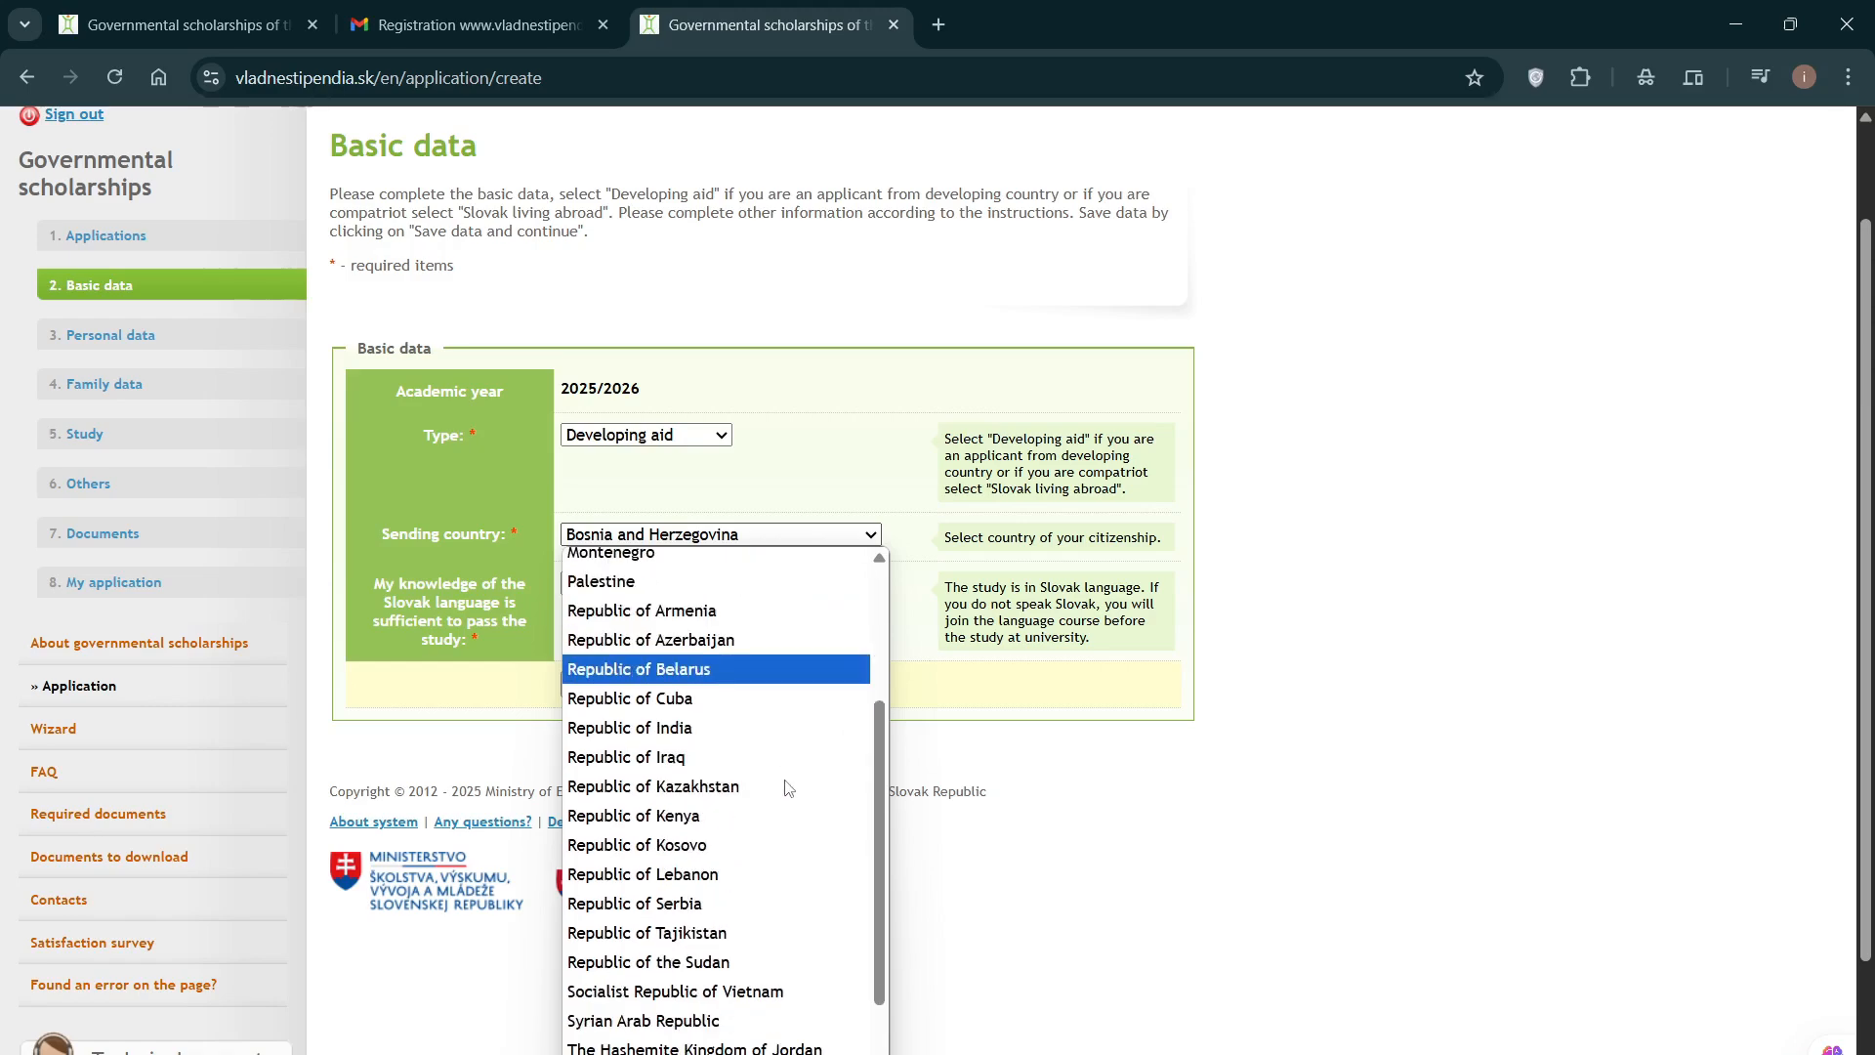
scroll(777, 762, "down", 2)
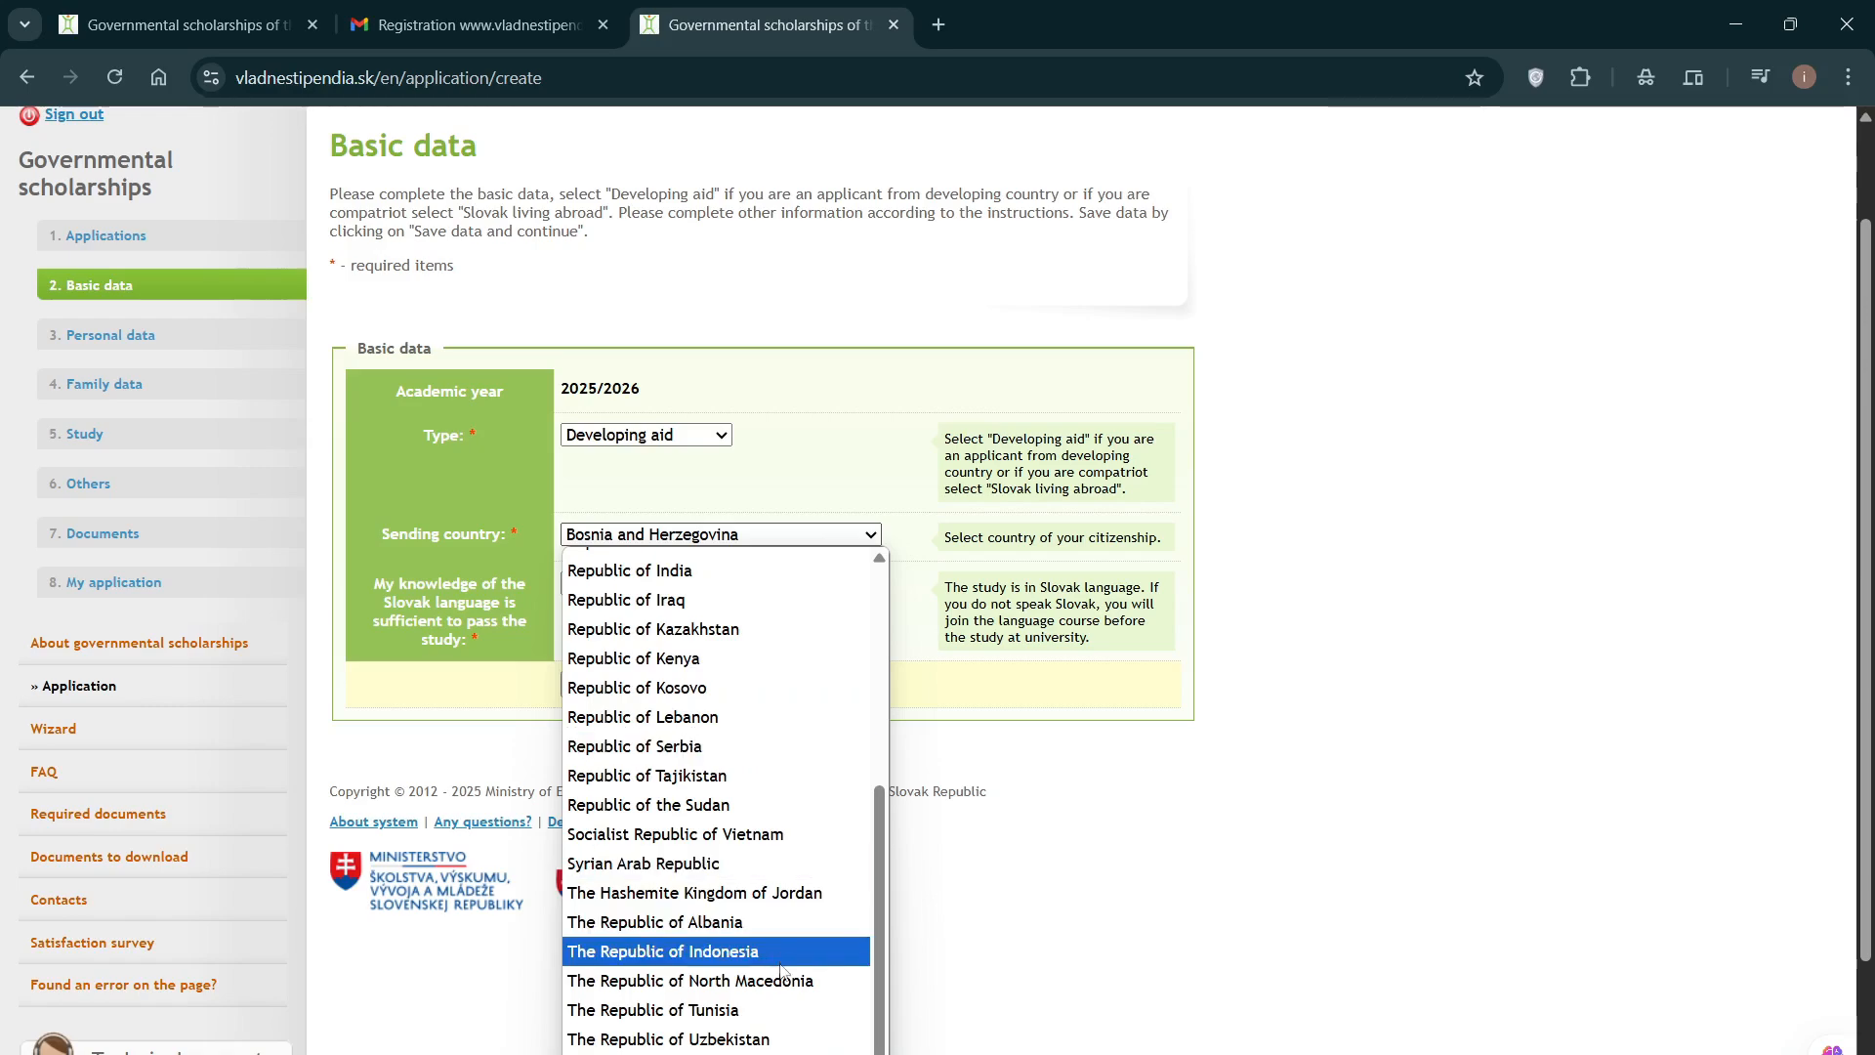
scroll(779, 967, "up", 5)
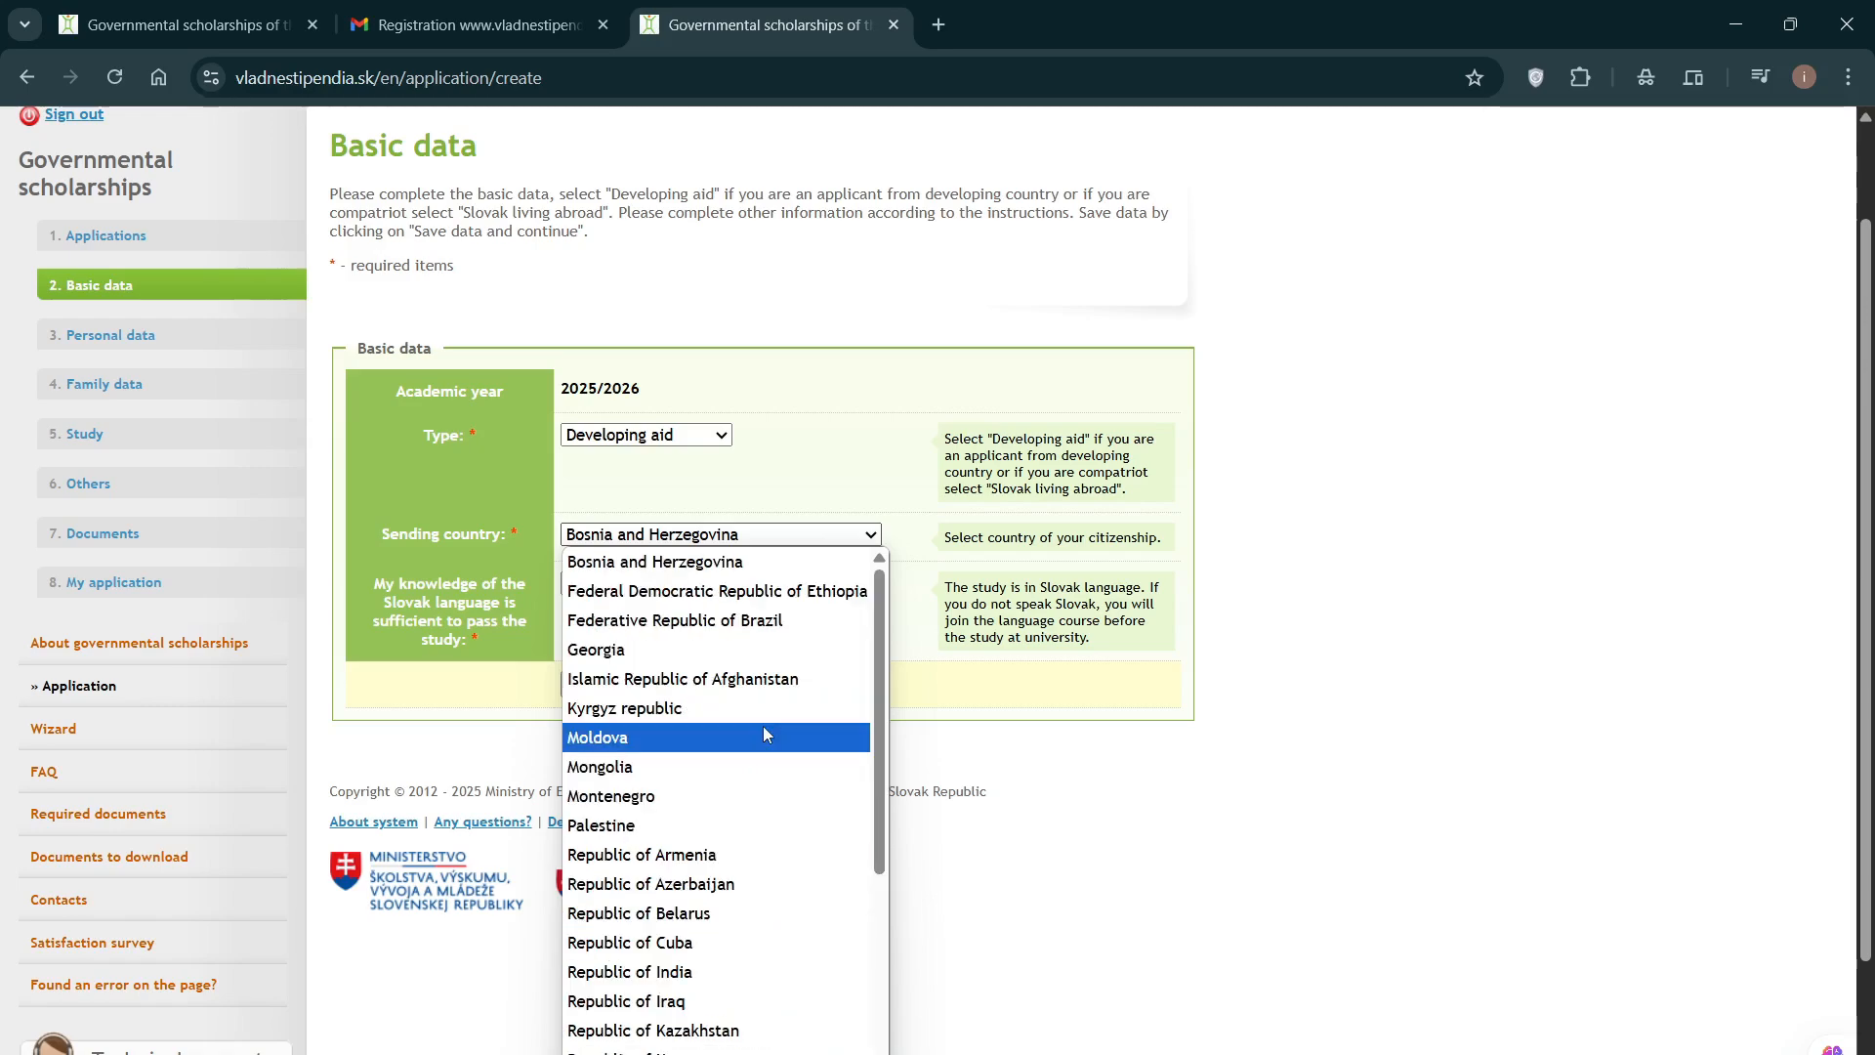
scroll(764, 734, "down", 6)
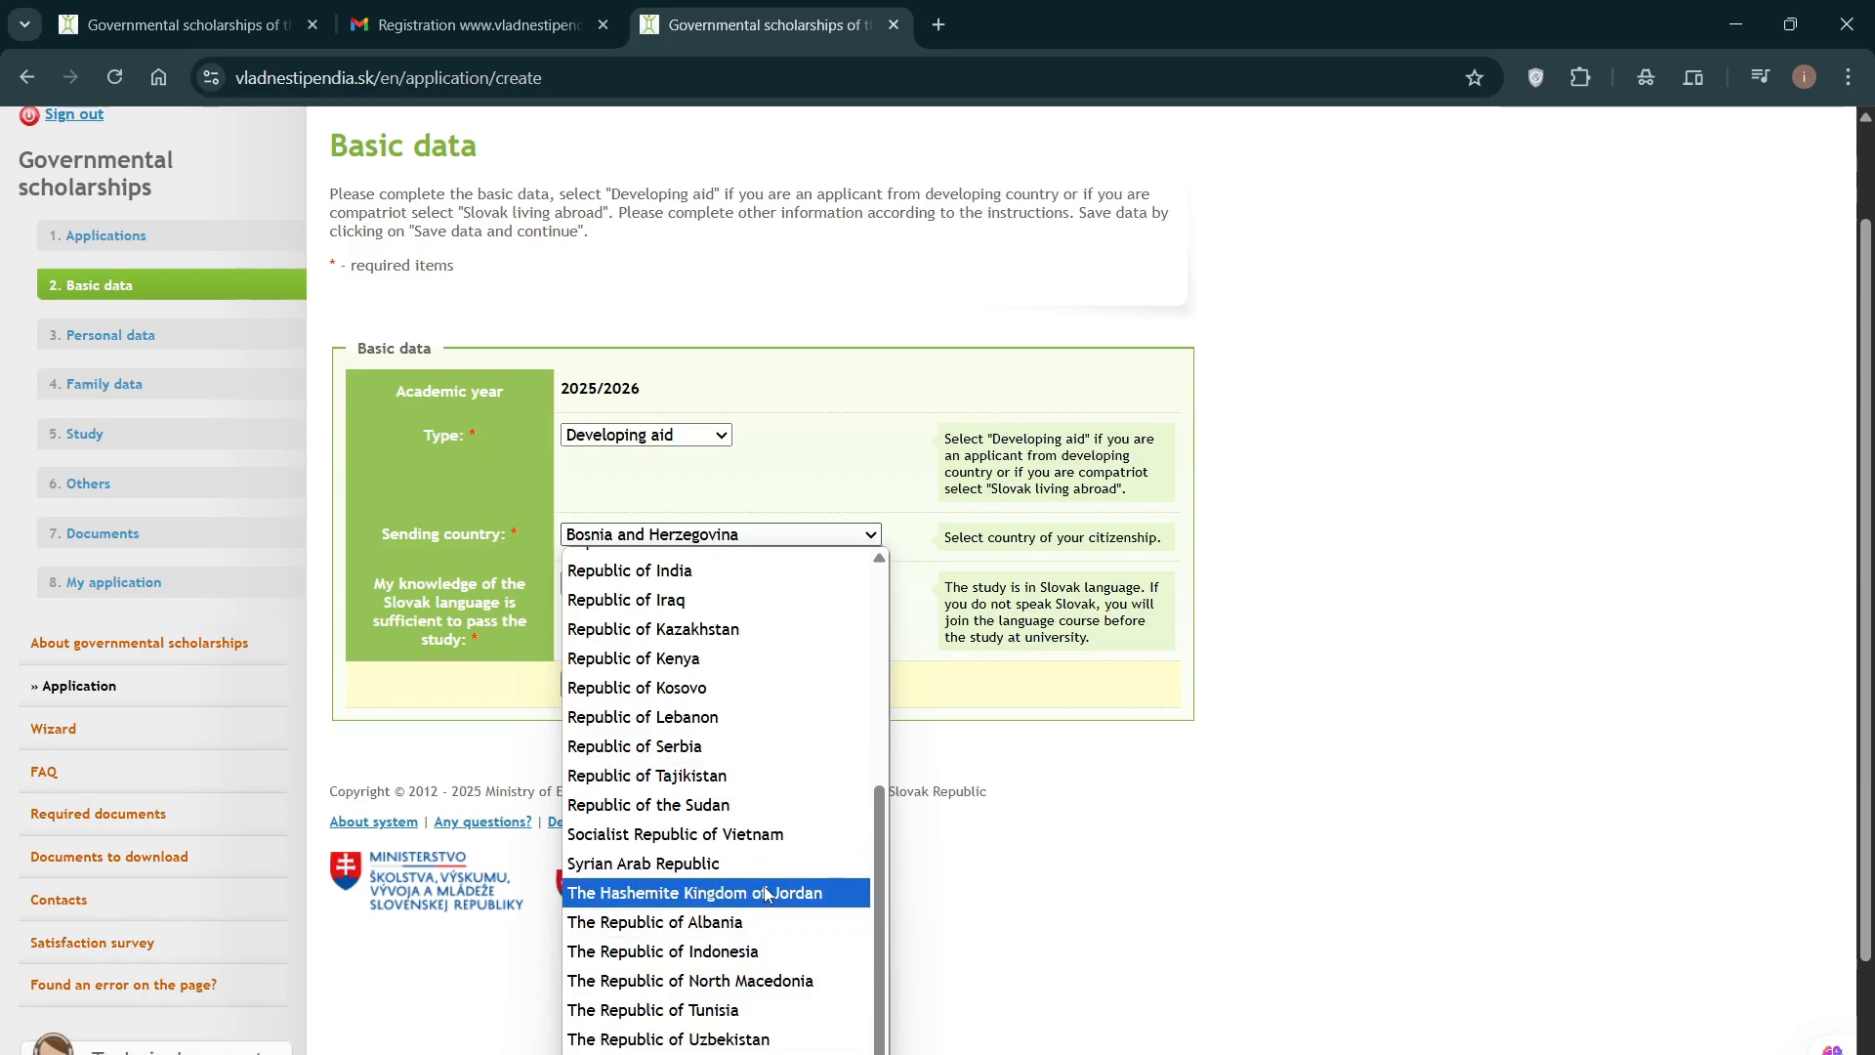
scroll(731, 772, "up", 3)
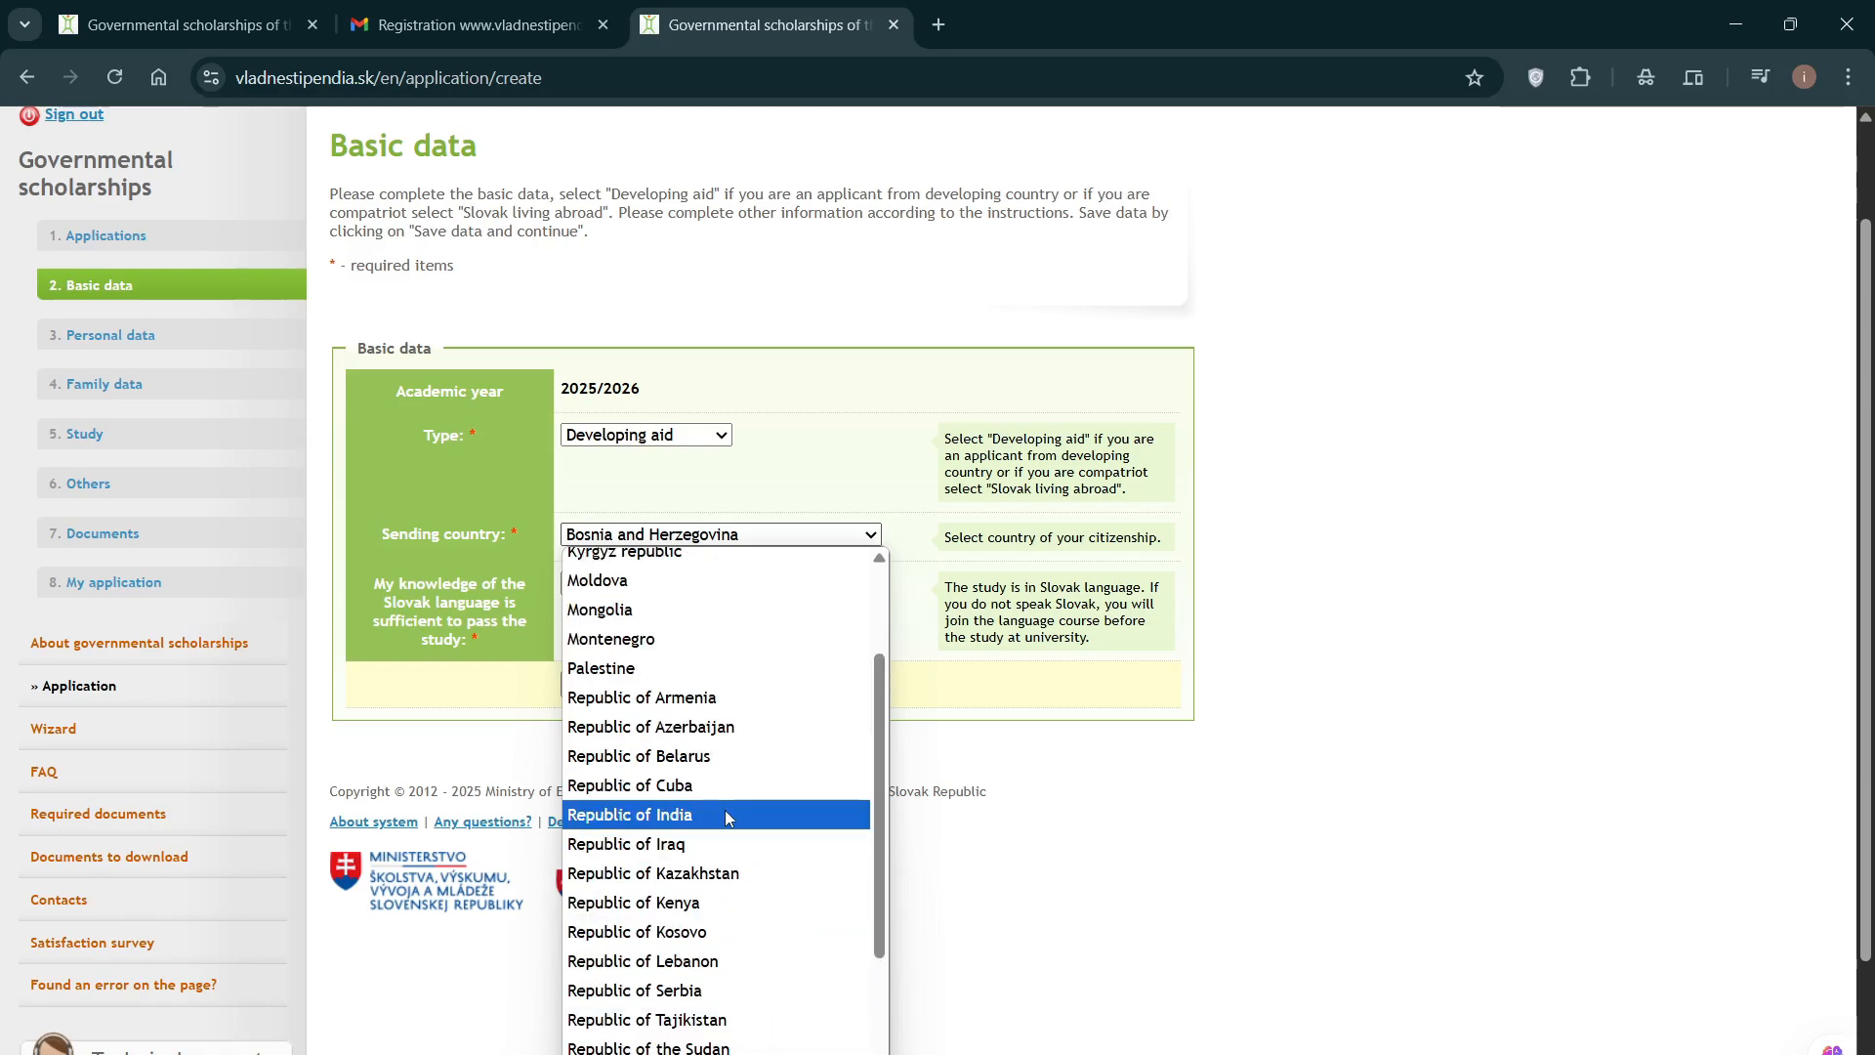
scroll(724, 786, "up", 2)
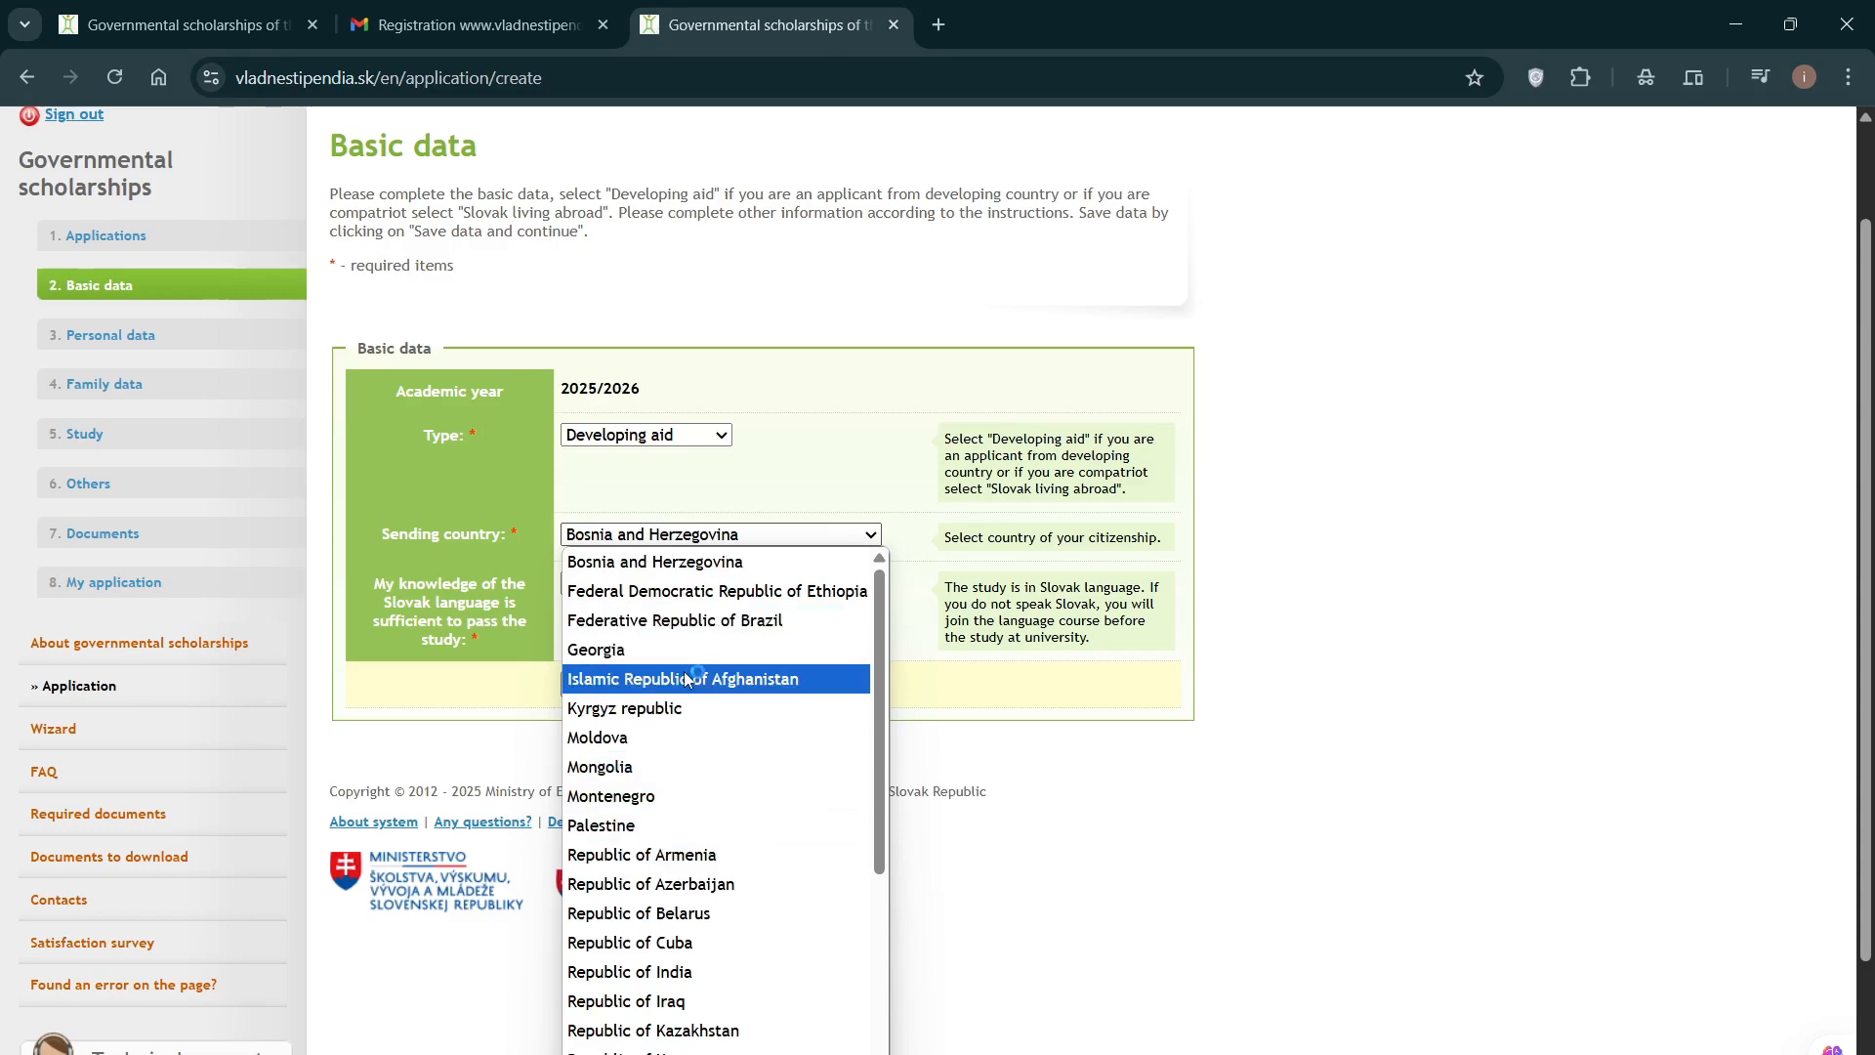
left_click(700, 647)
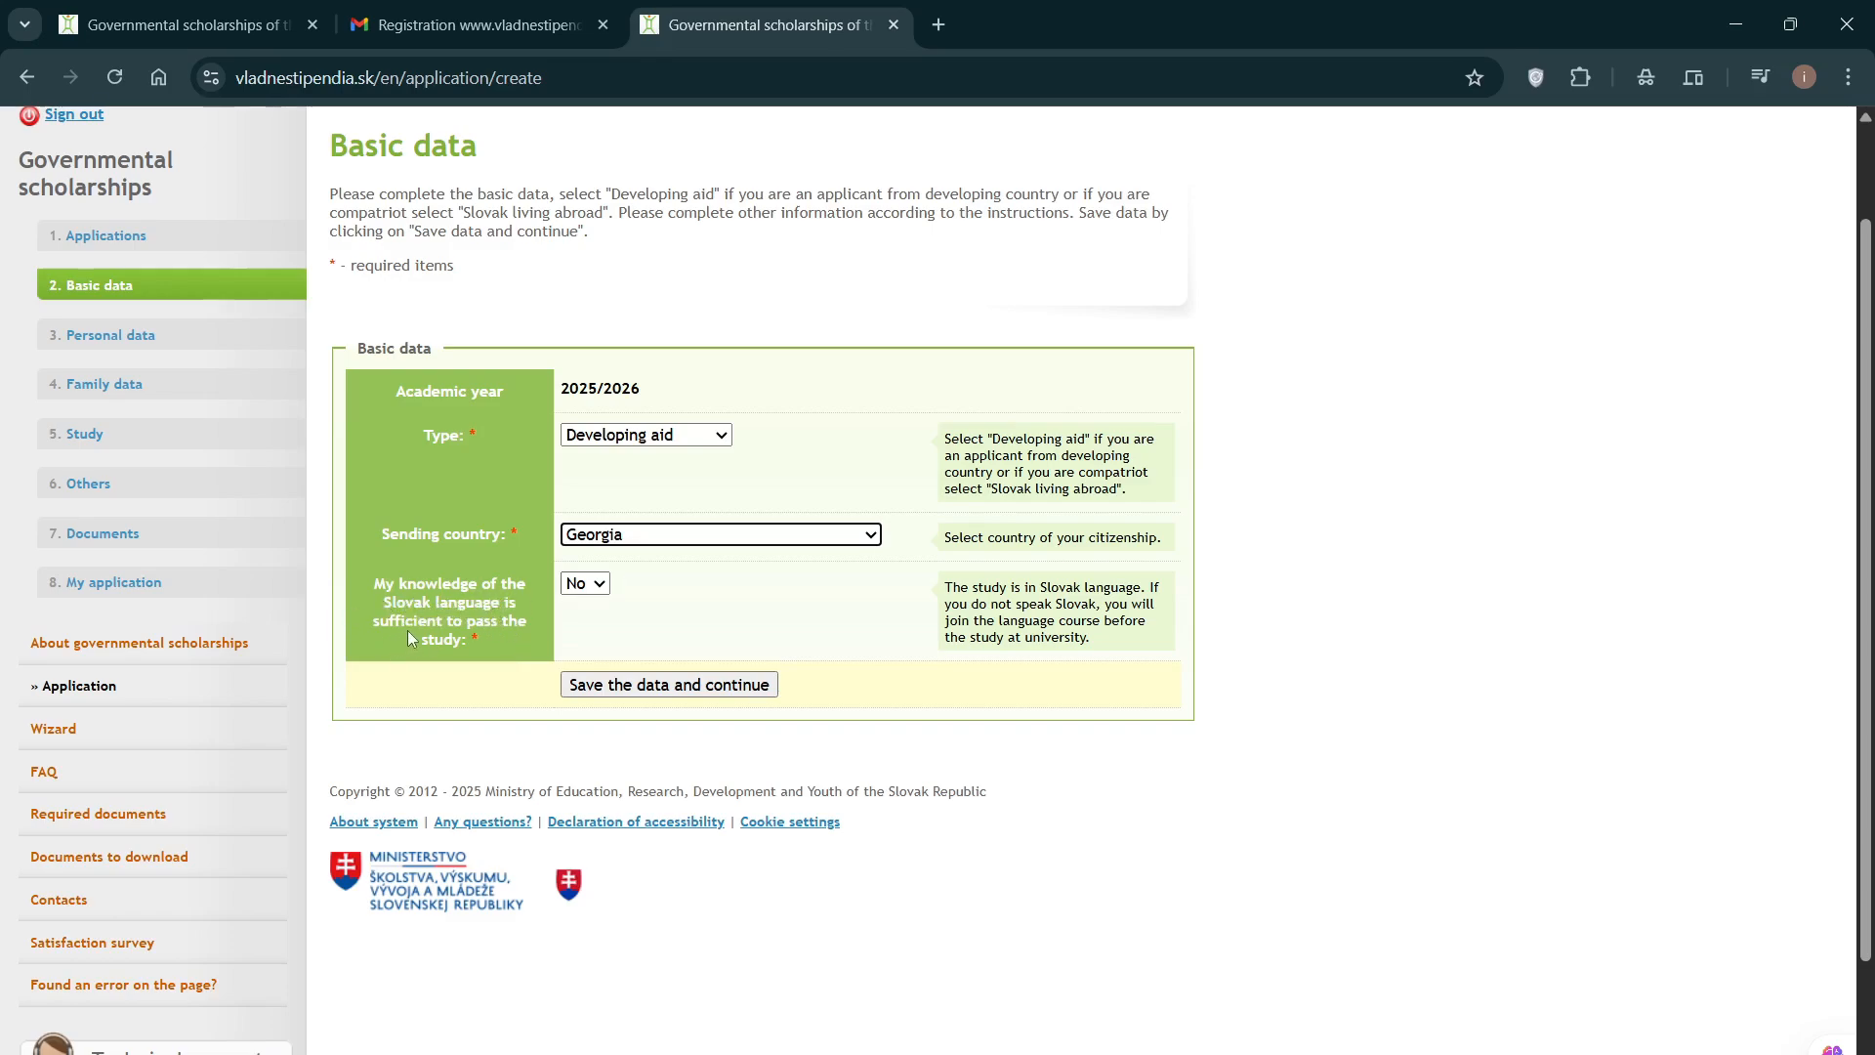
left_click(598, 586)
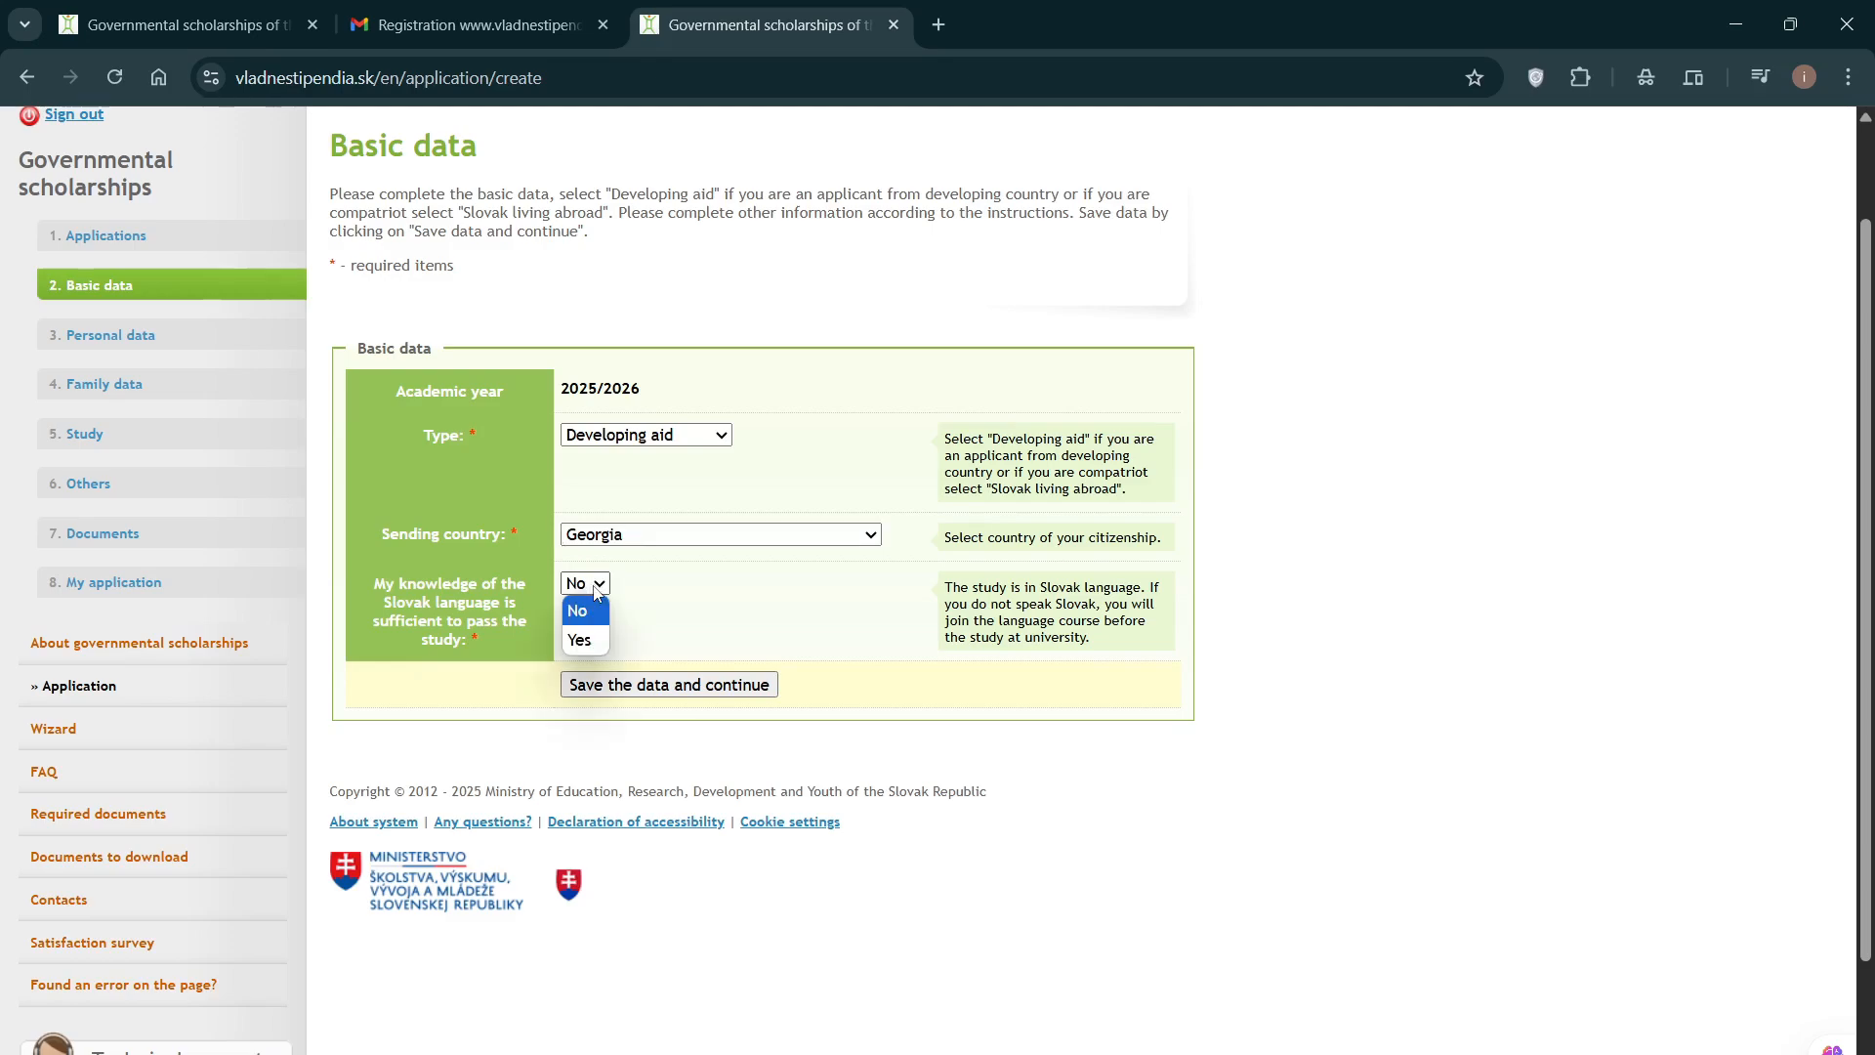
left_click(596, 589)
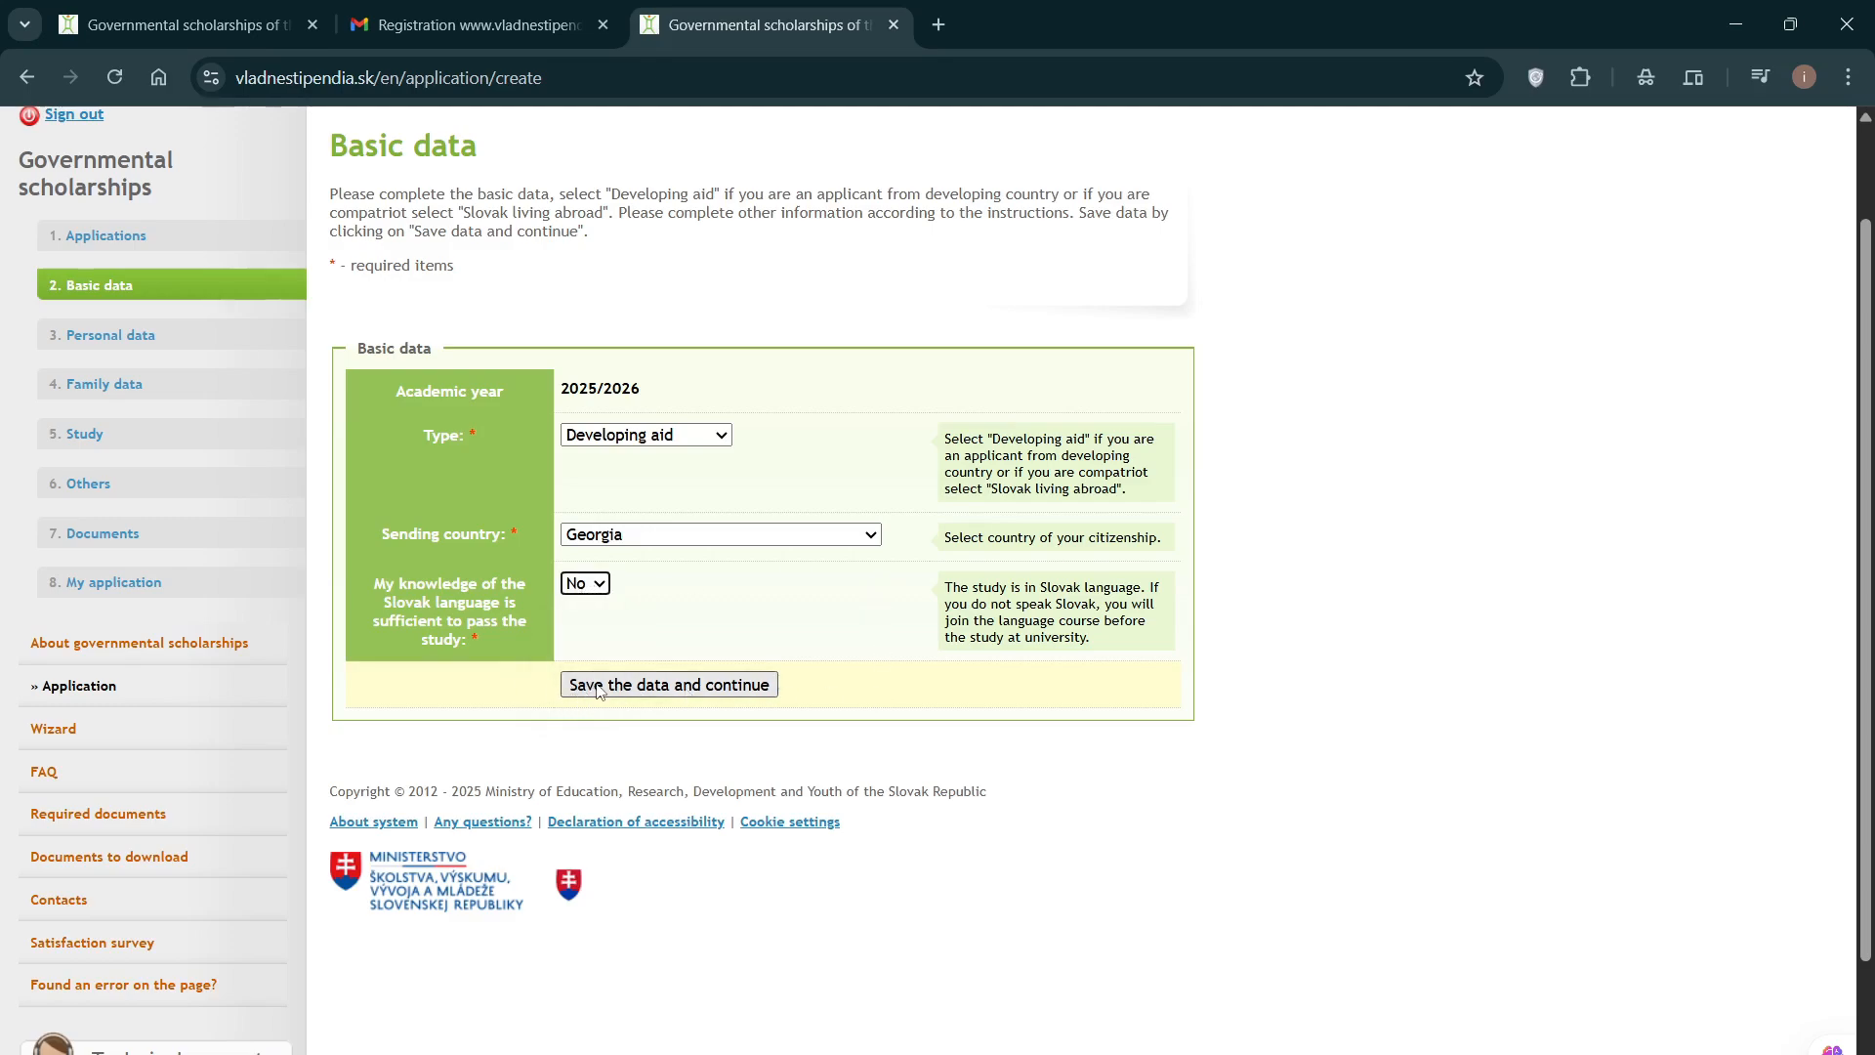
Step: Enter the applicant's surname in the Surname at birth field
left_click(640, 686)
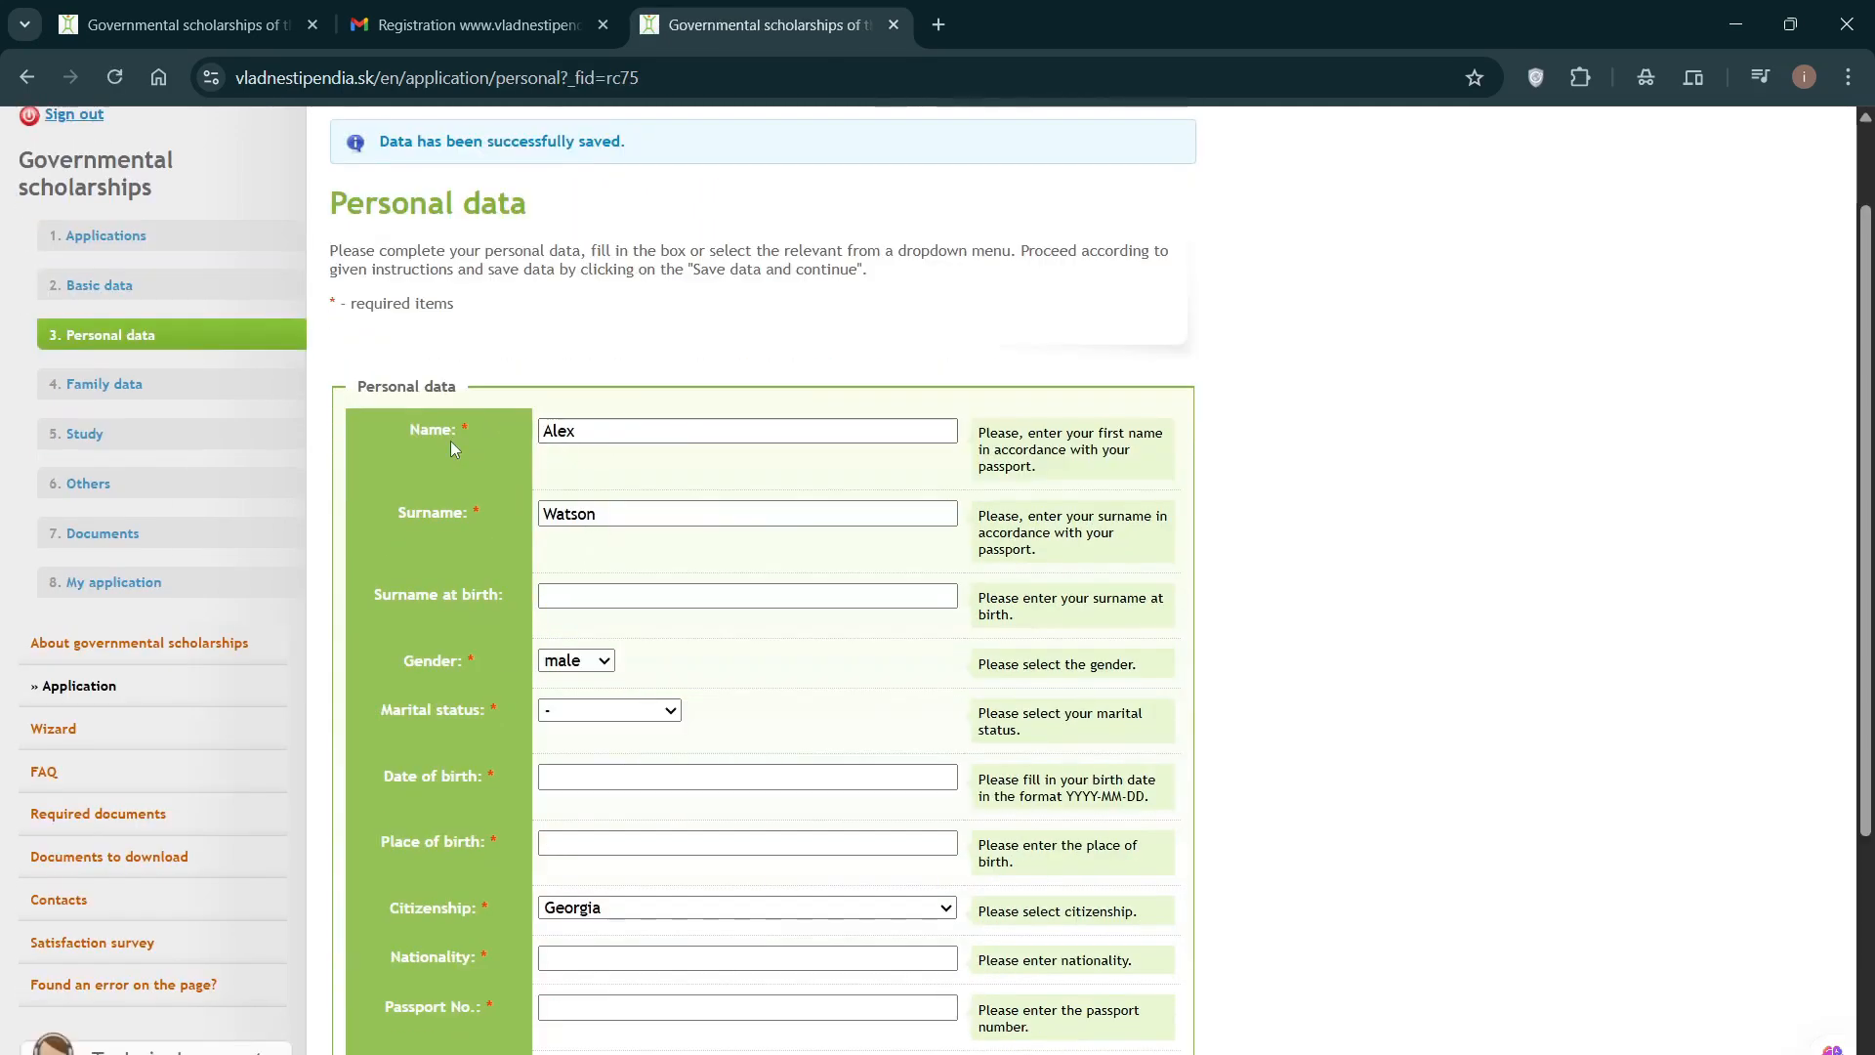
scroll(450, 441, "down", 1)
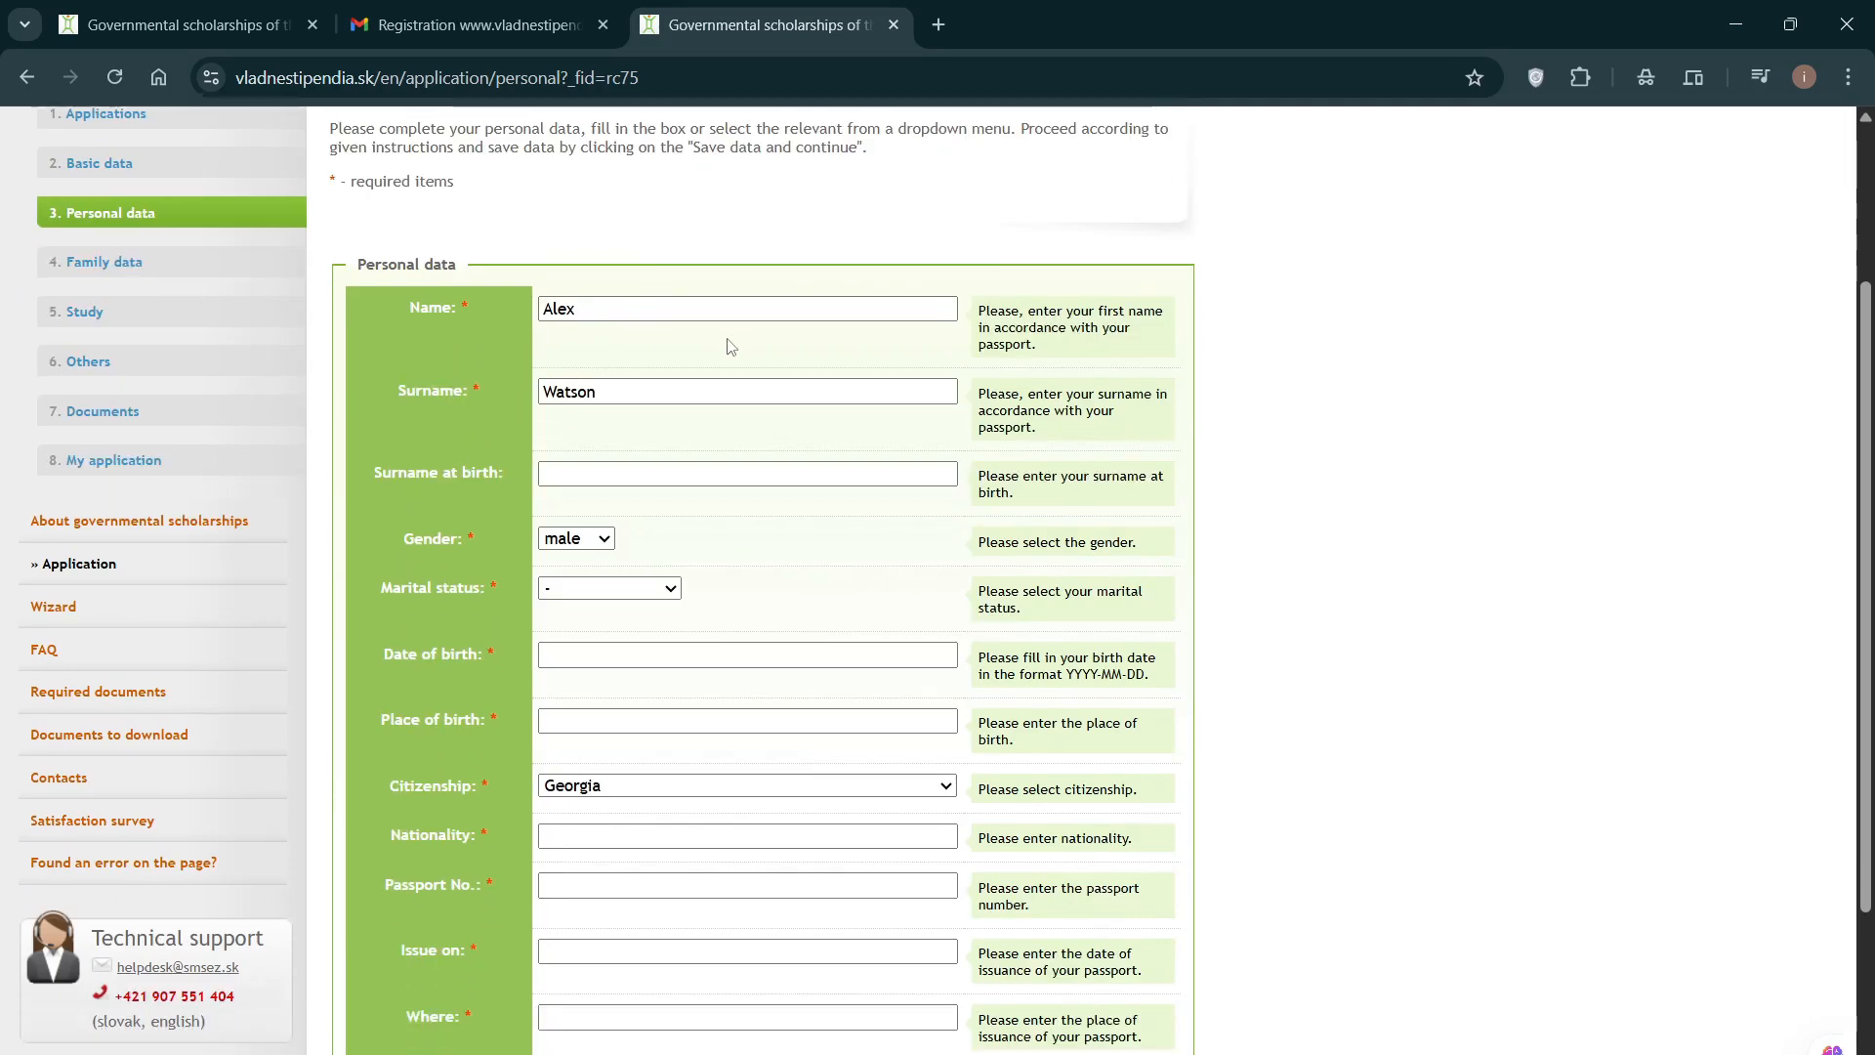
scroll(732, 343, "up", 1)
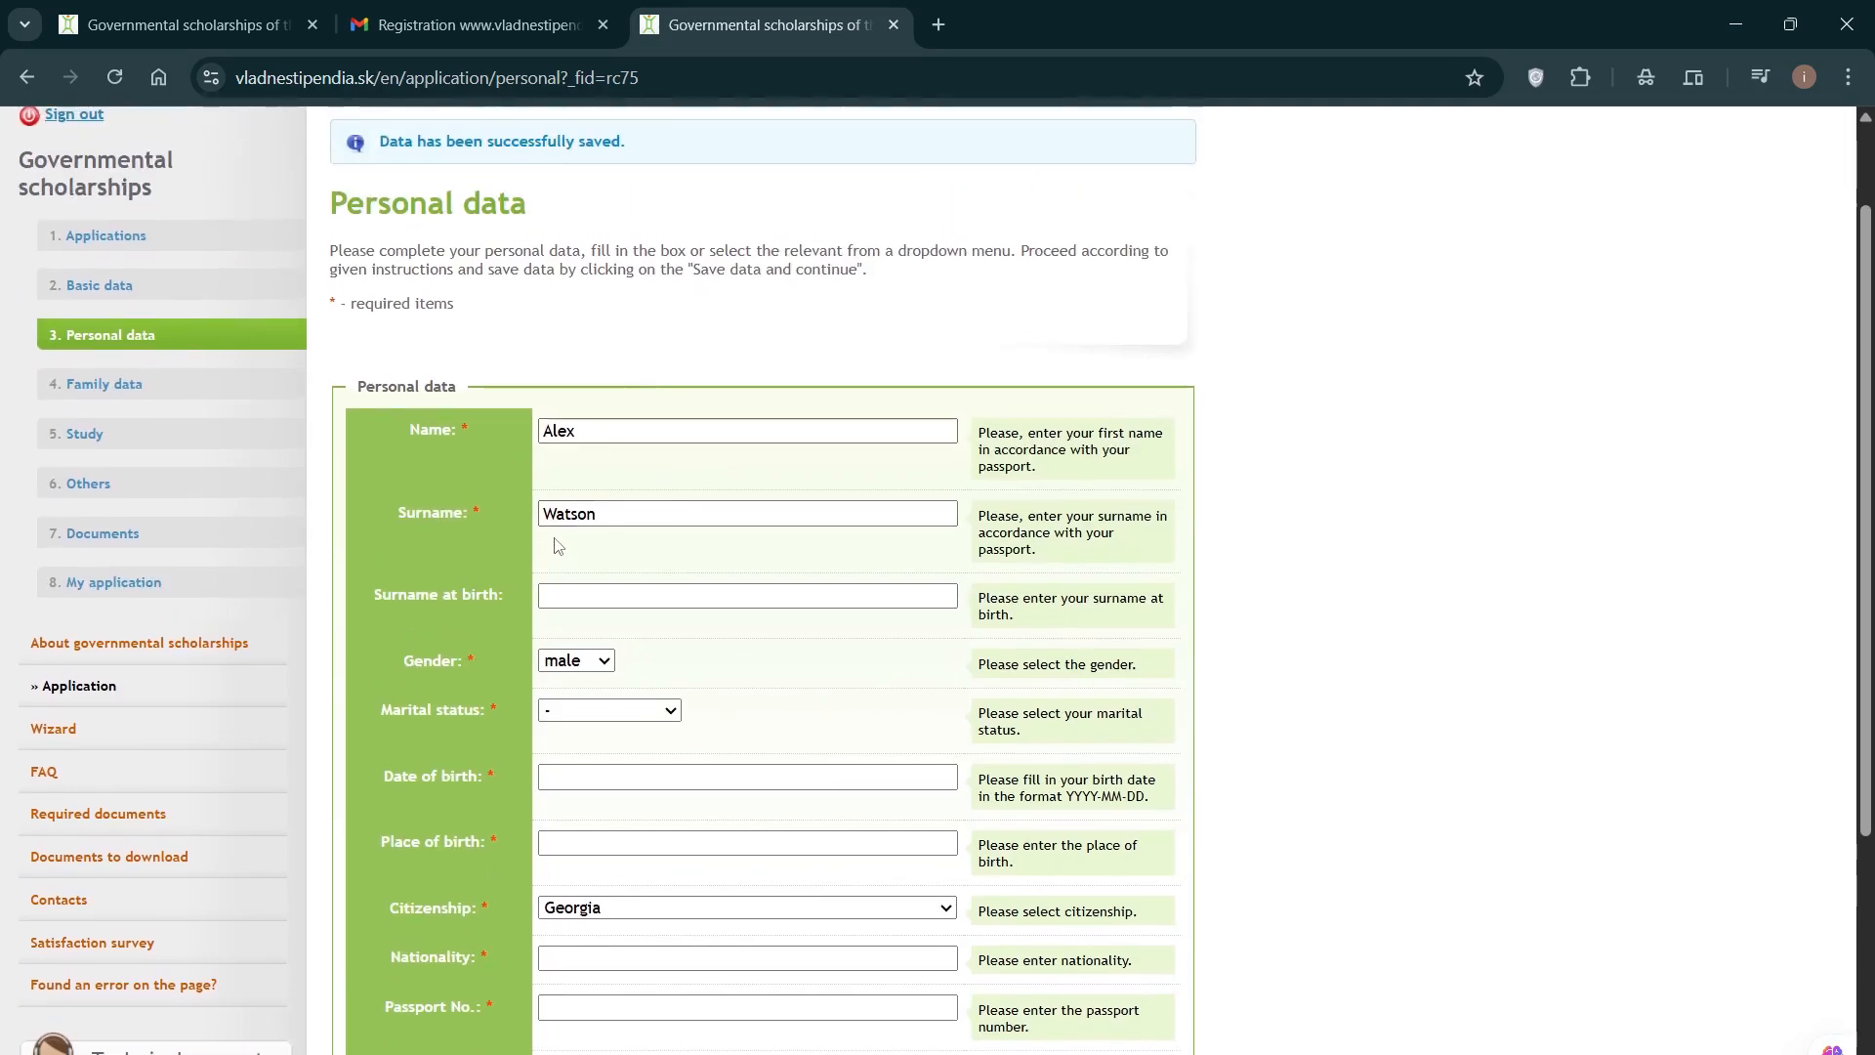
scroll(574, 498, "down", 1)
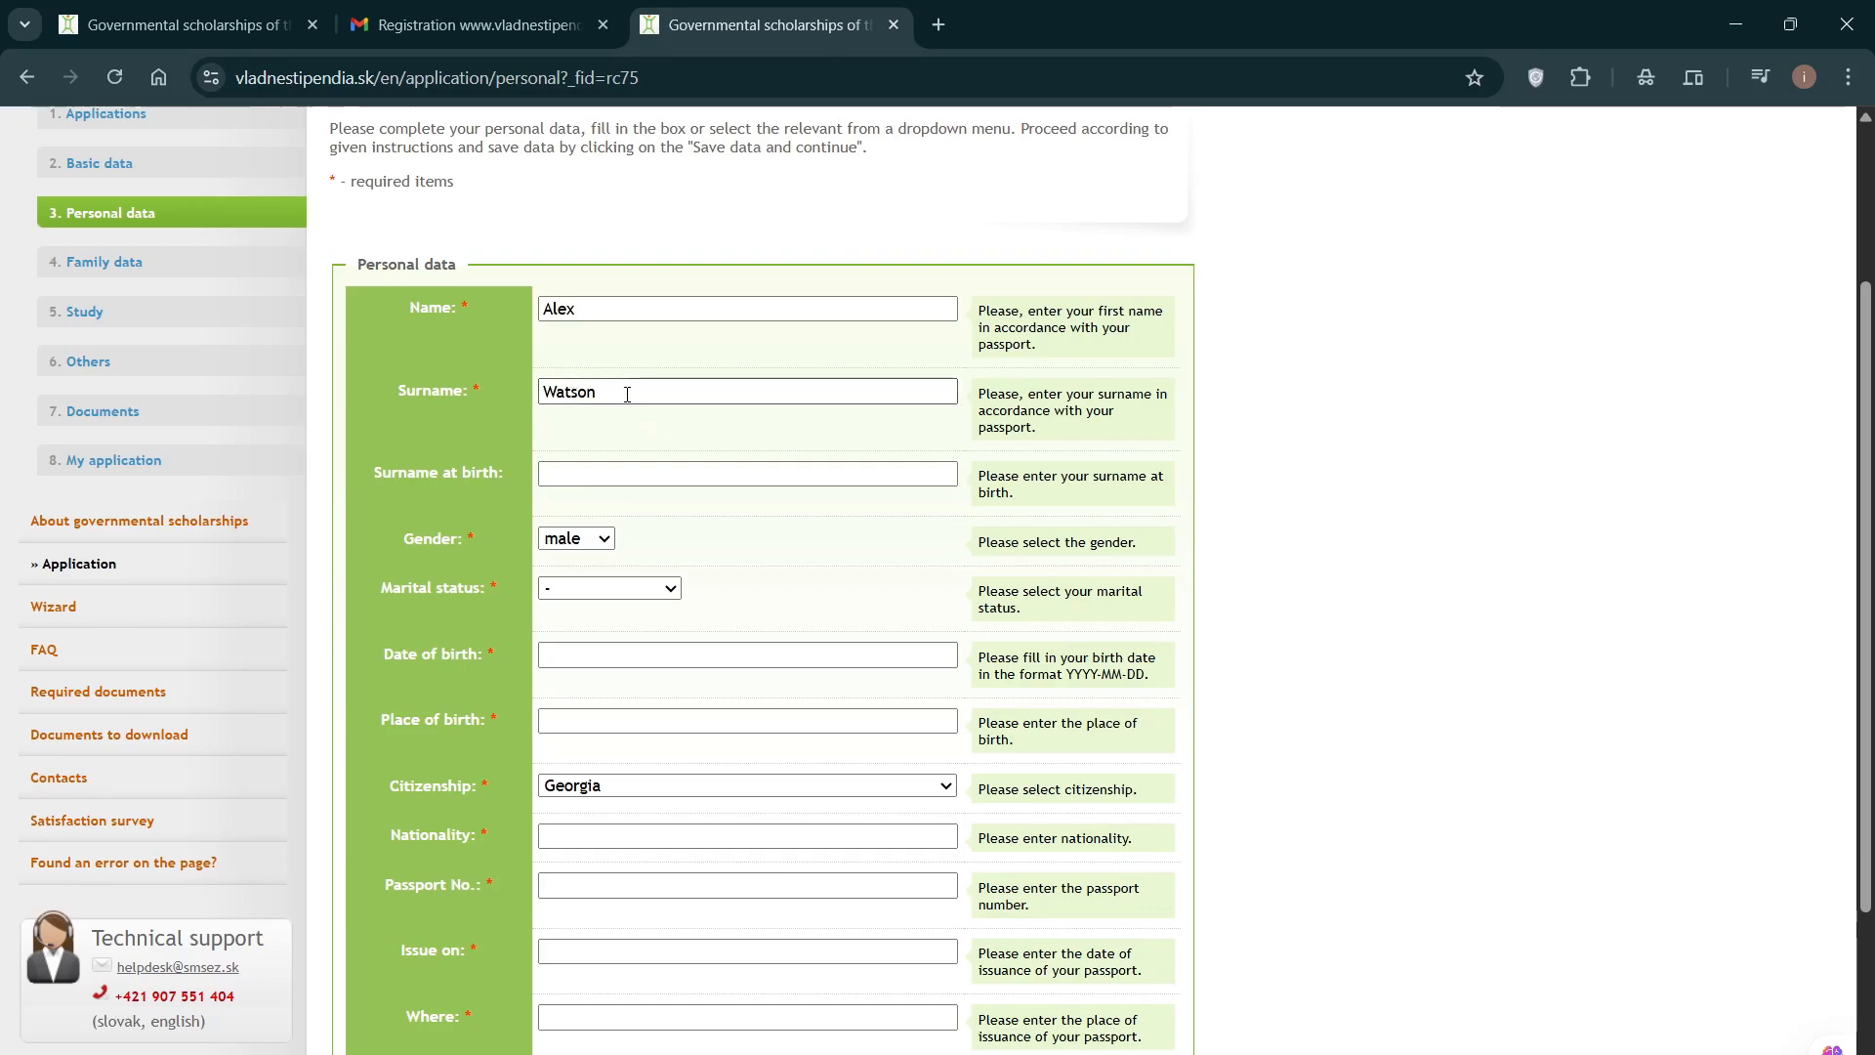
scroll(625, 391, "down", 1)
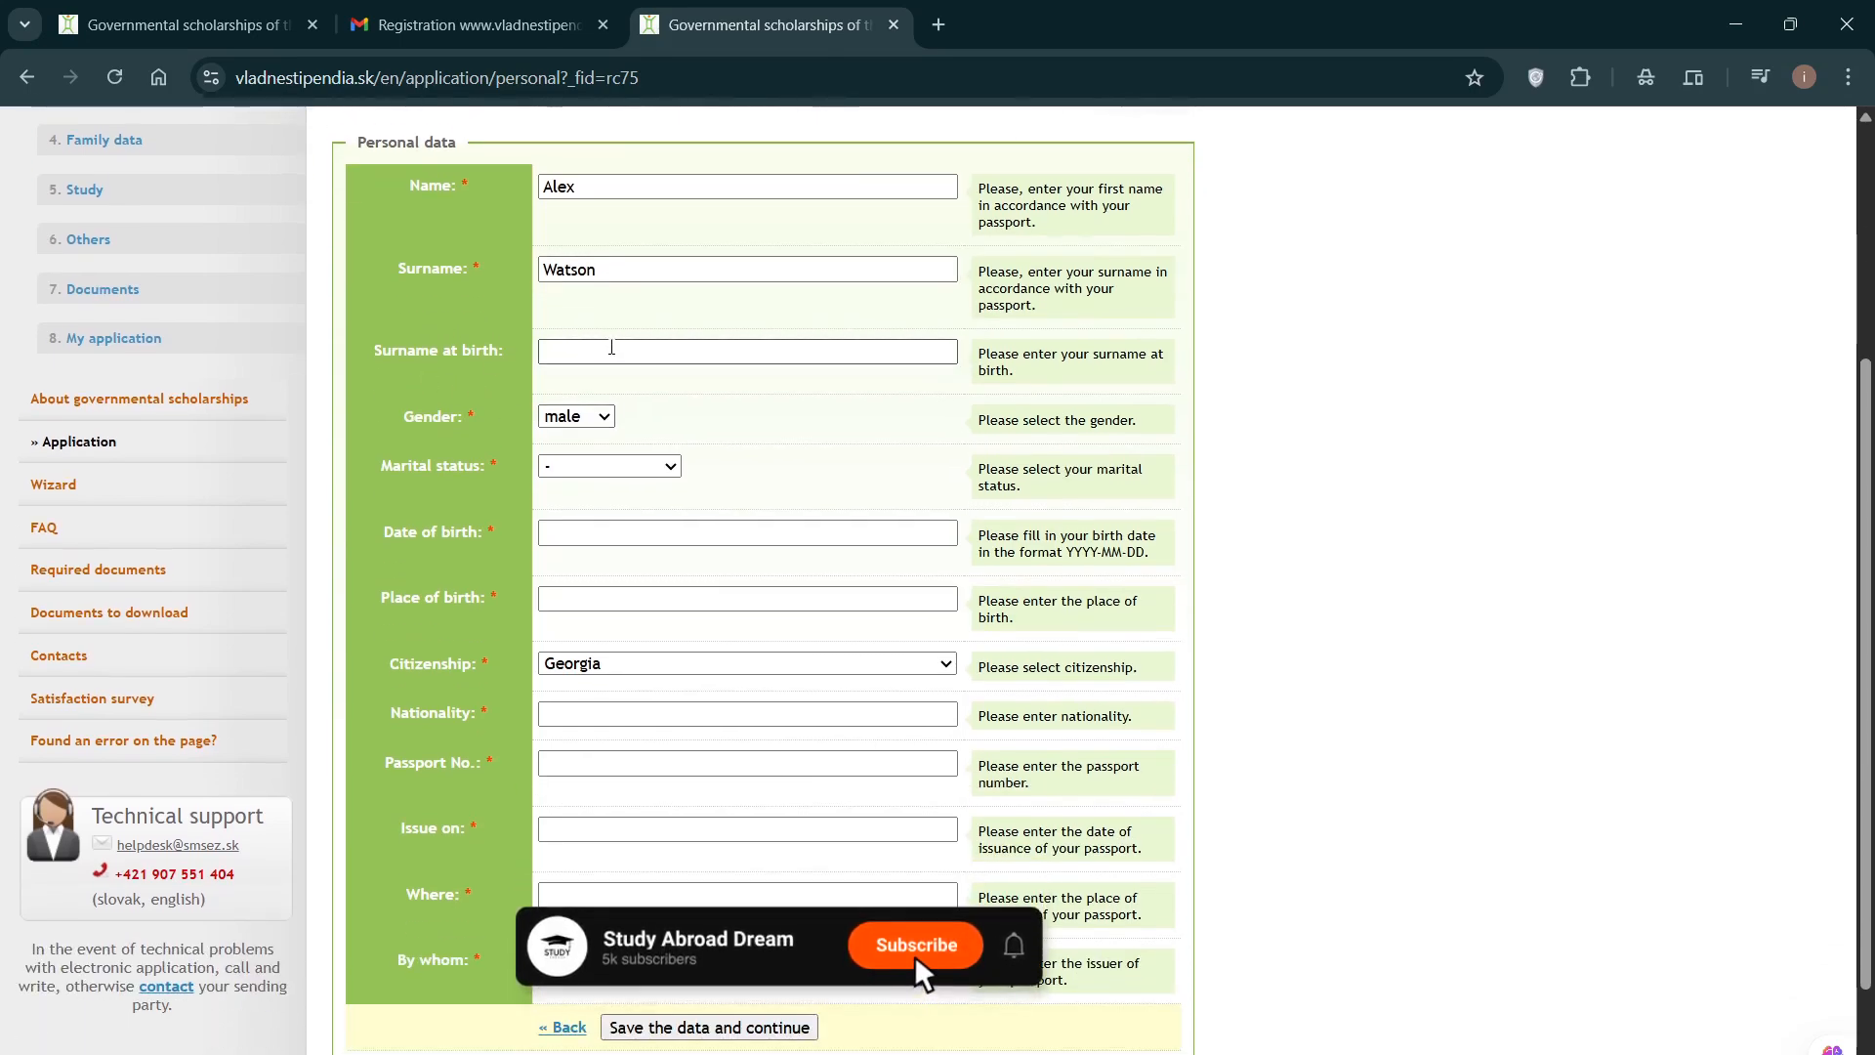
left_click(612, 348)
type("Watson")
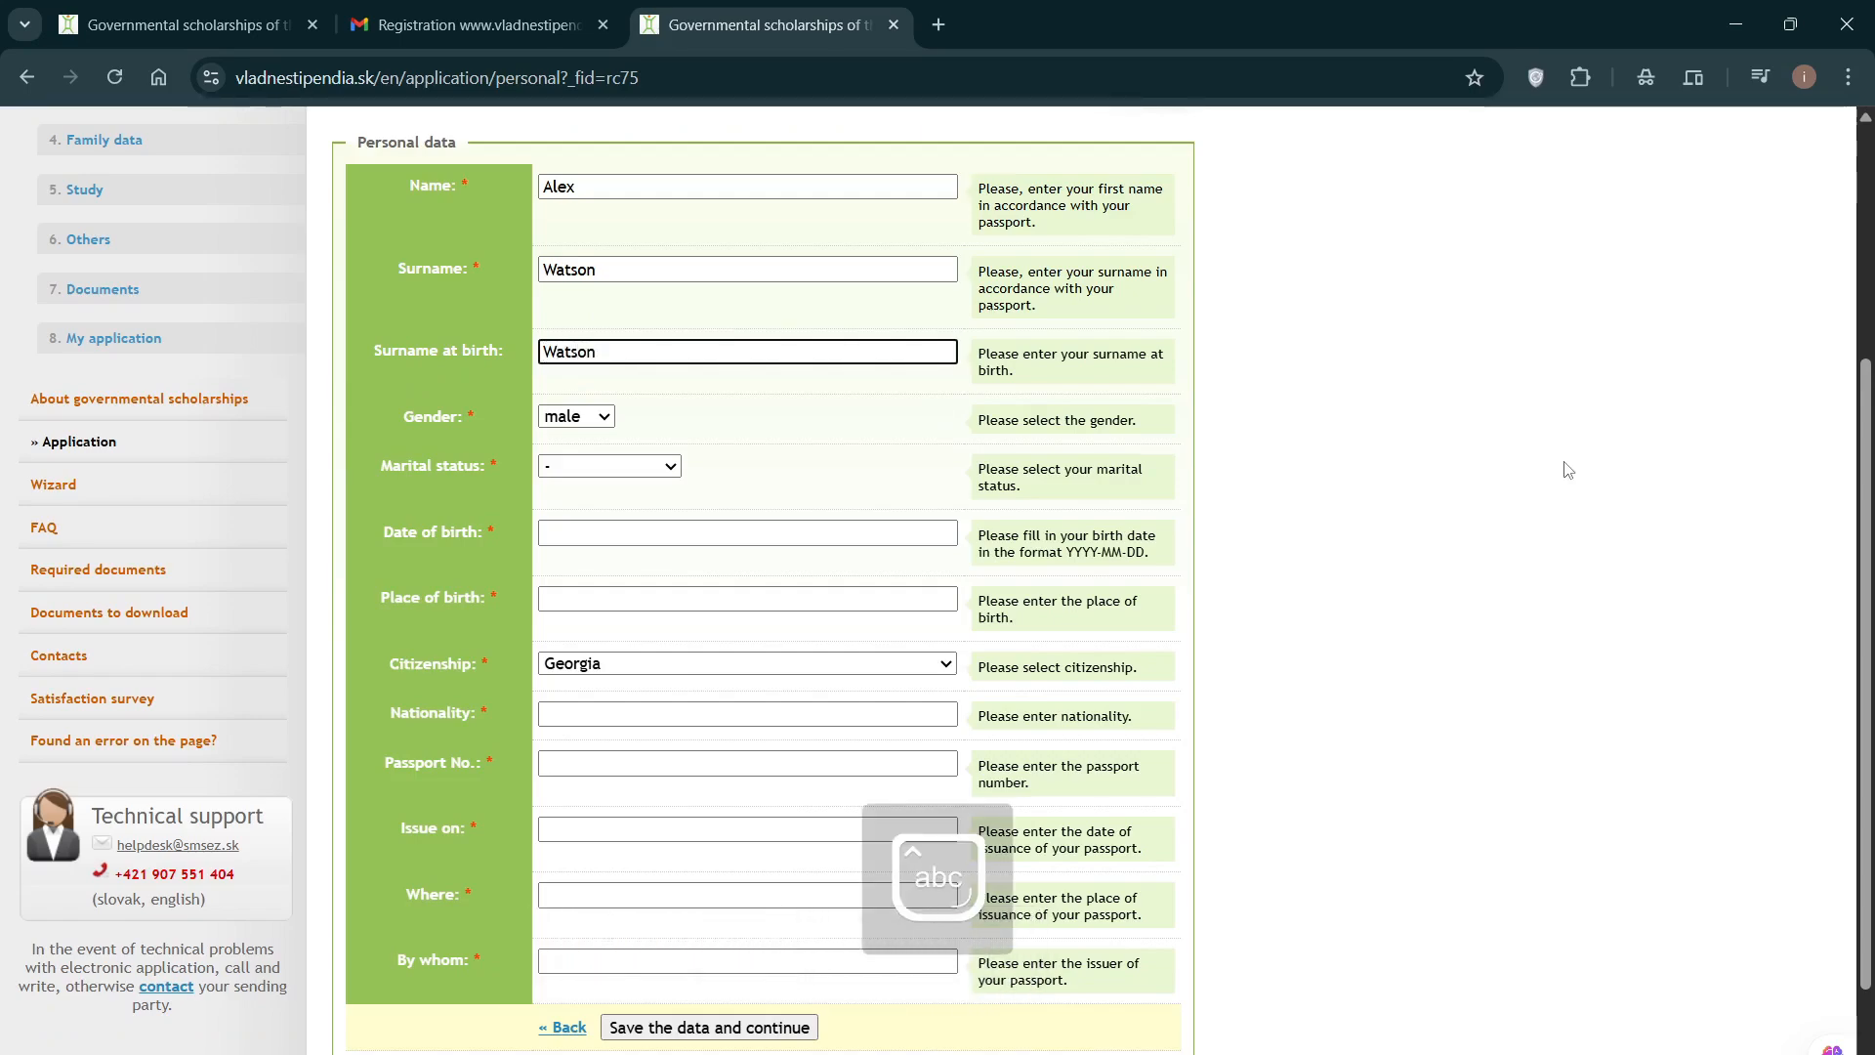
Step: Keep gender as male and set marital status to single
left_click(566, 420)
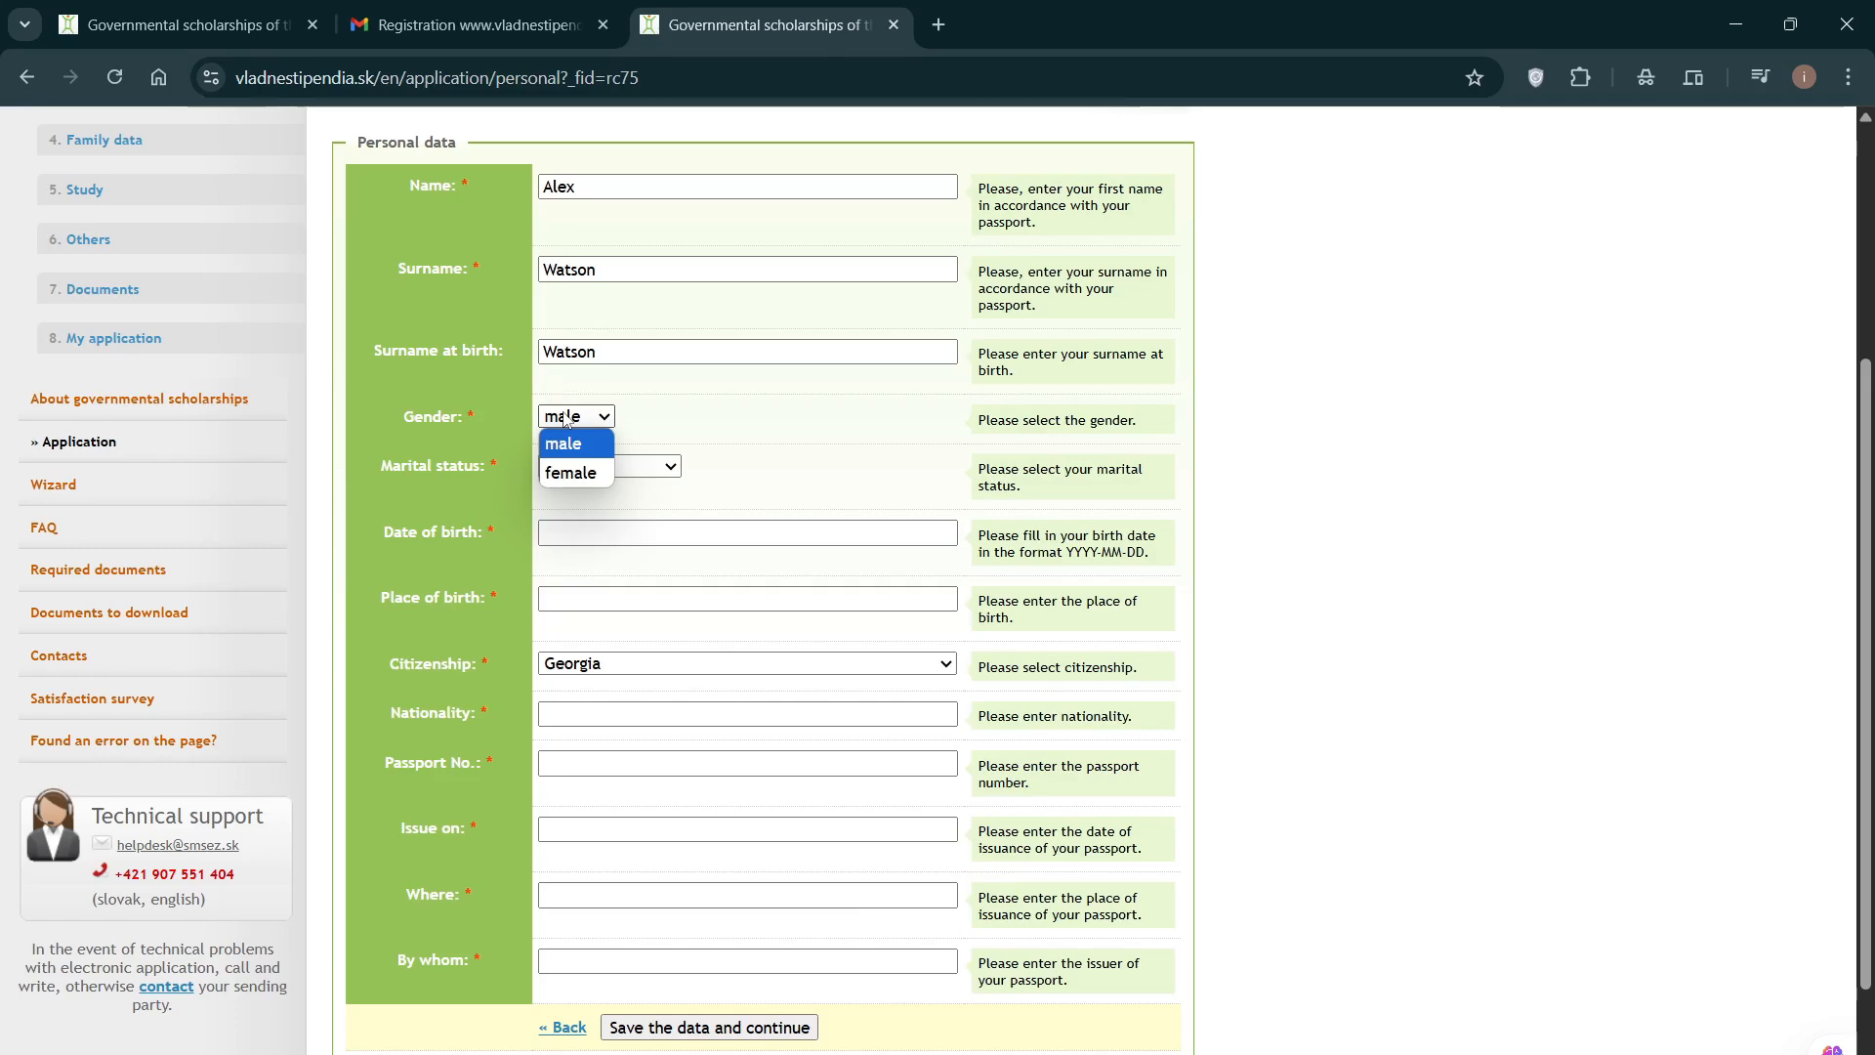
left_click(569, 423)
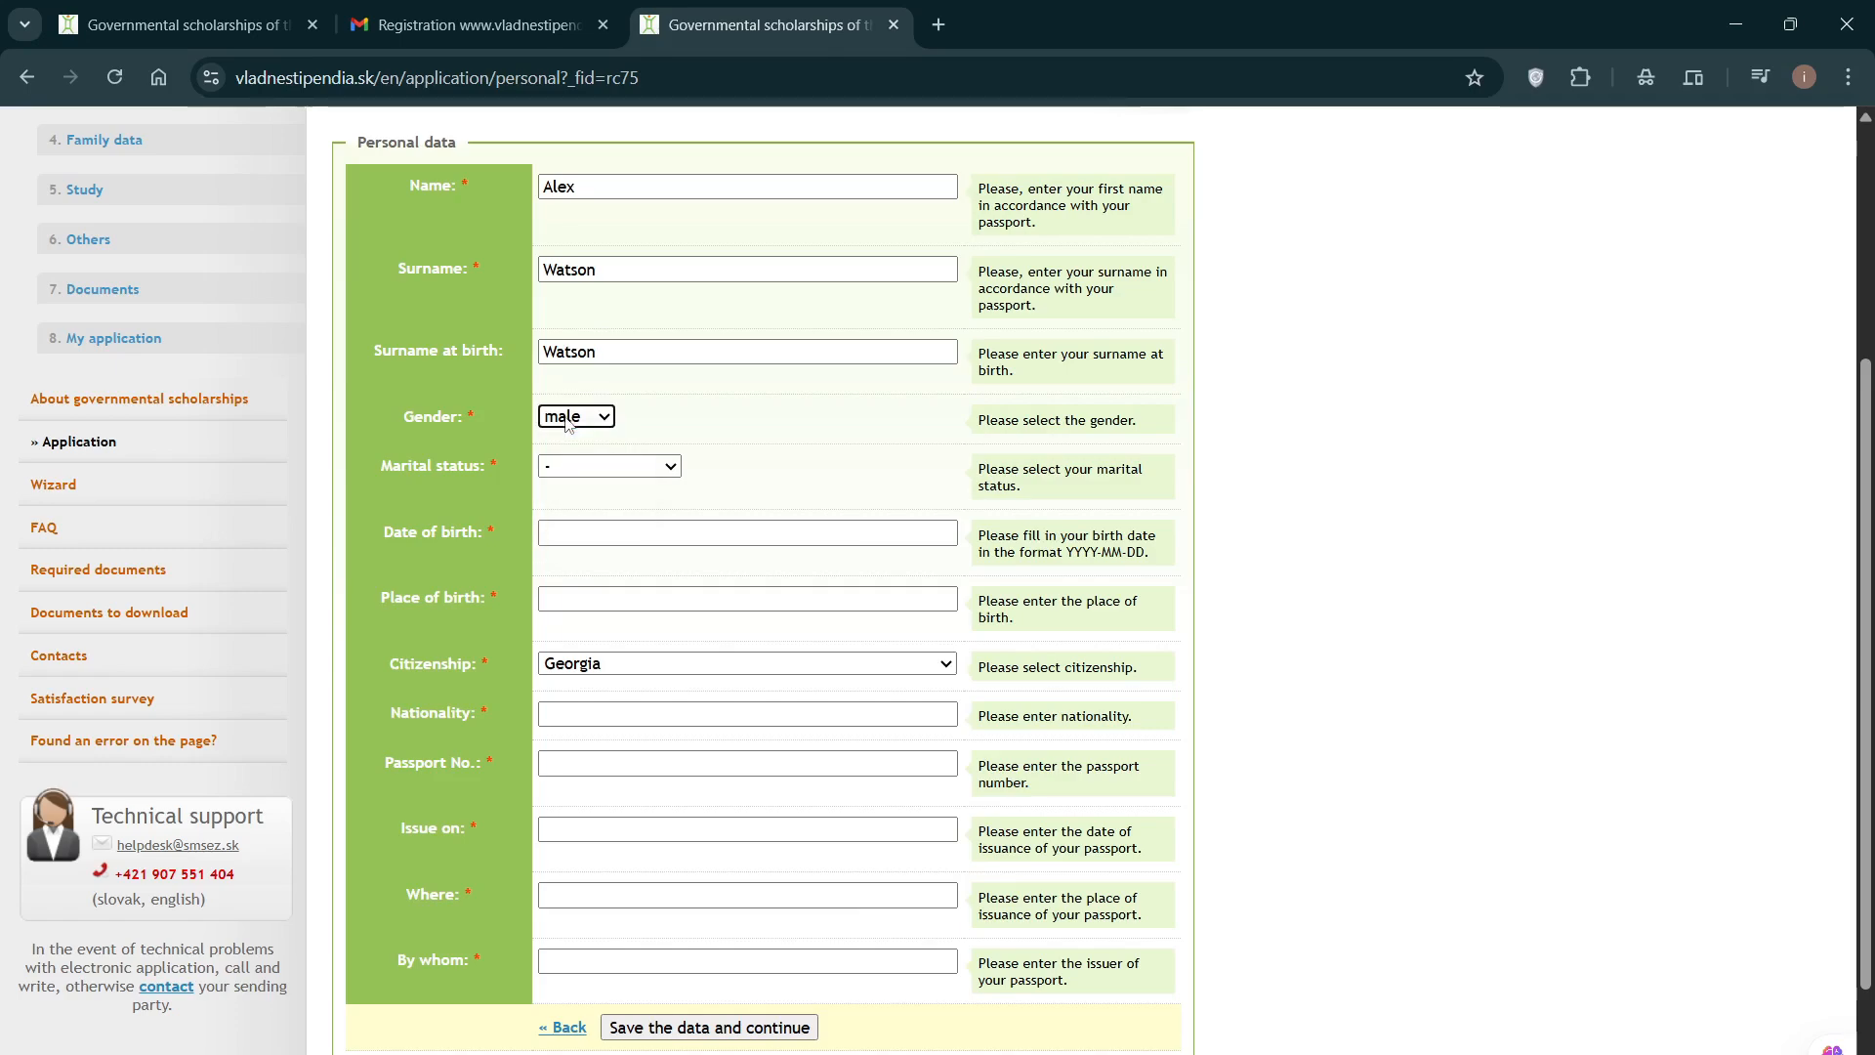
left_click(618, 469)
left_click(611, 524)
left_click(560, 534)
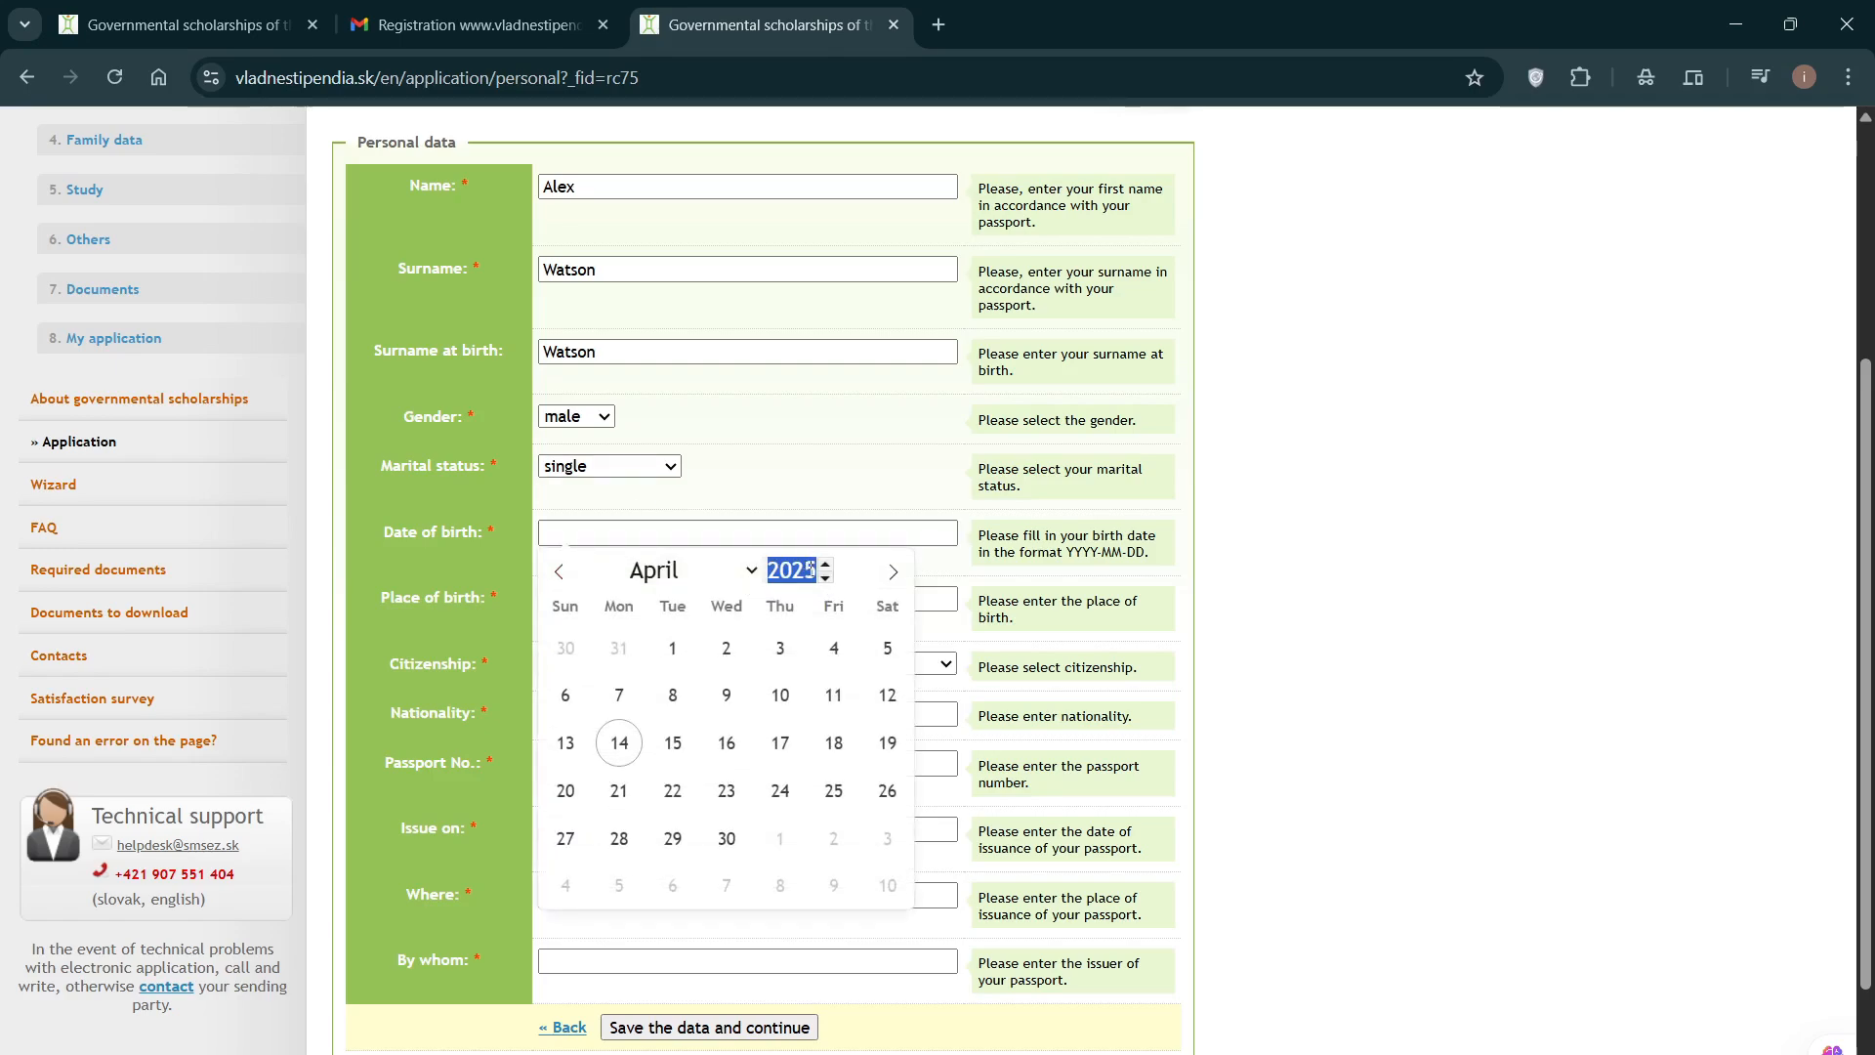
type("2000")
left_click(683, 570)
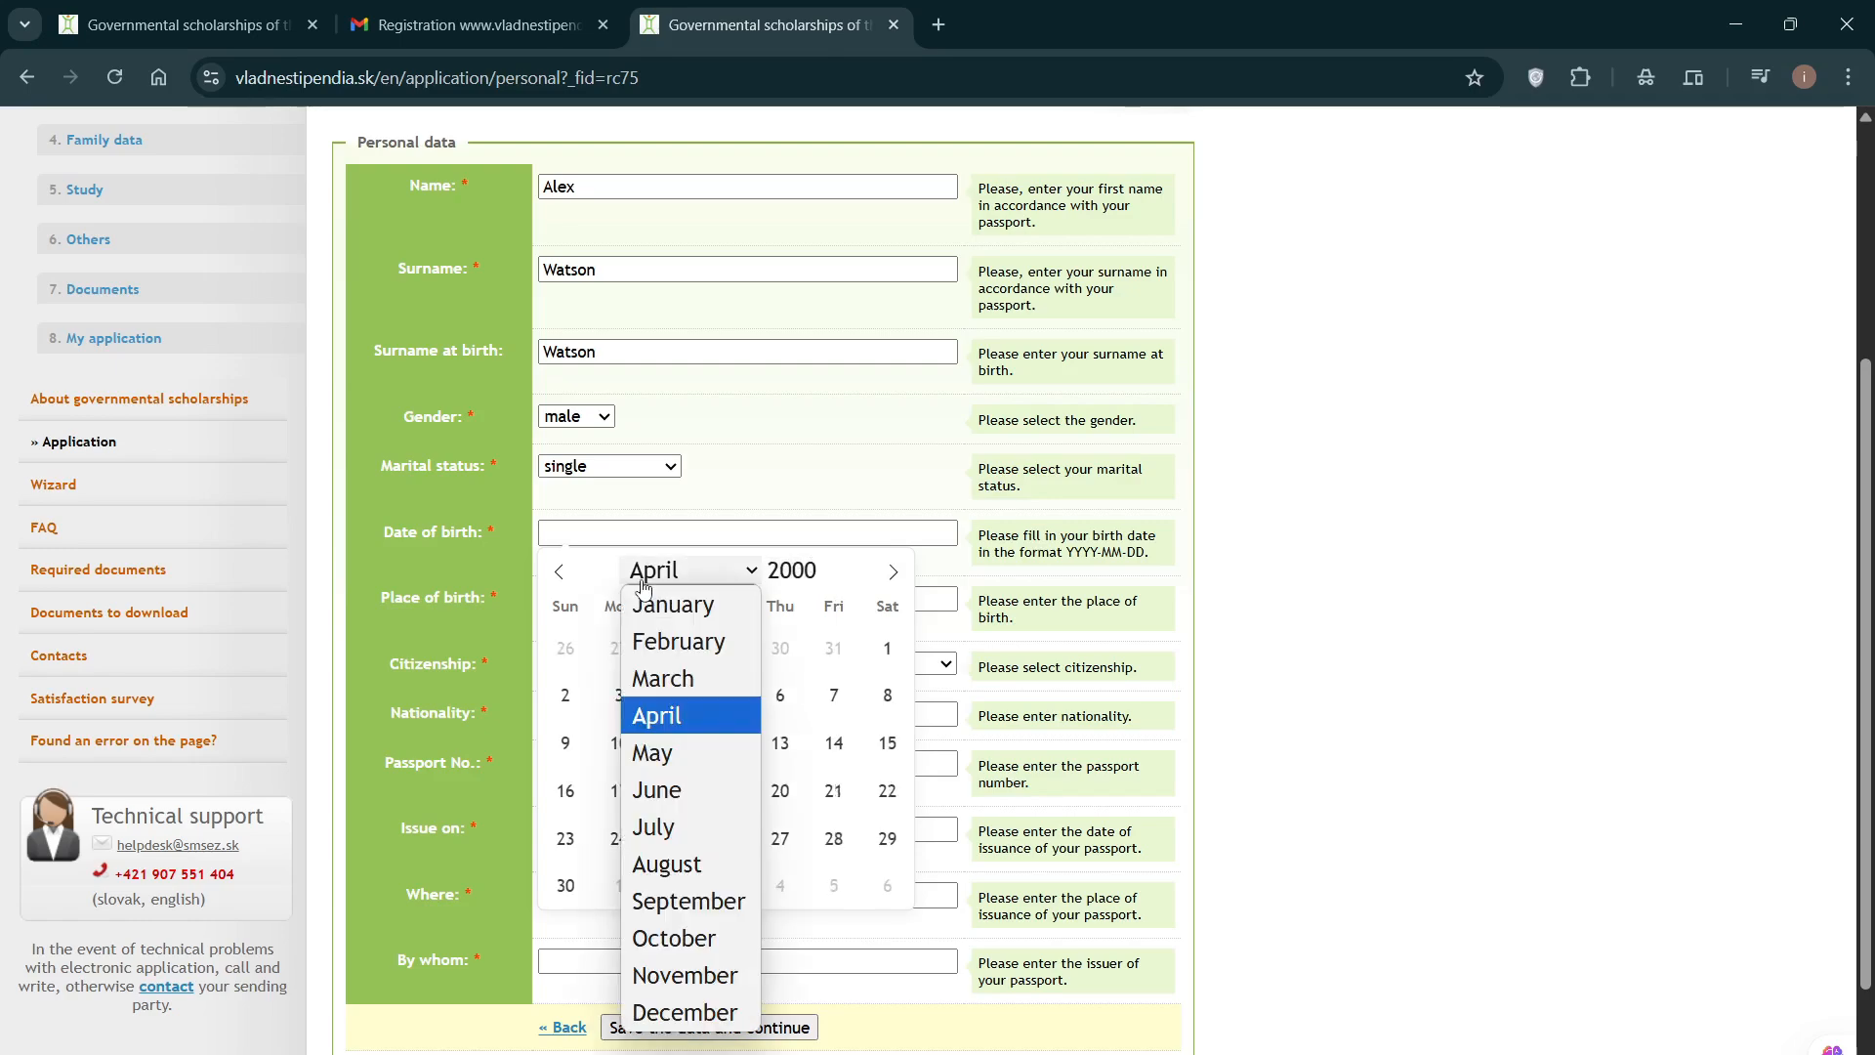
left_click(710, 901)
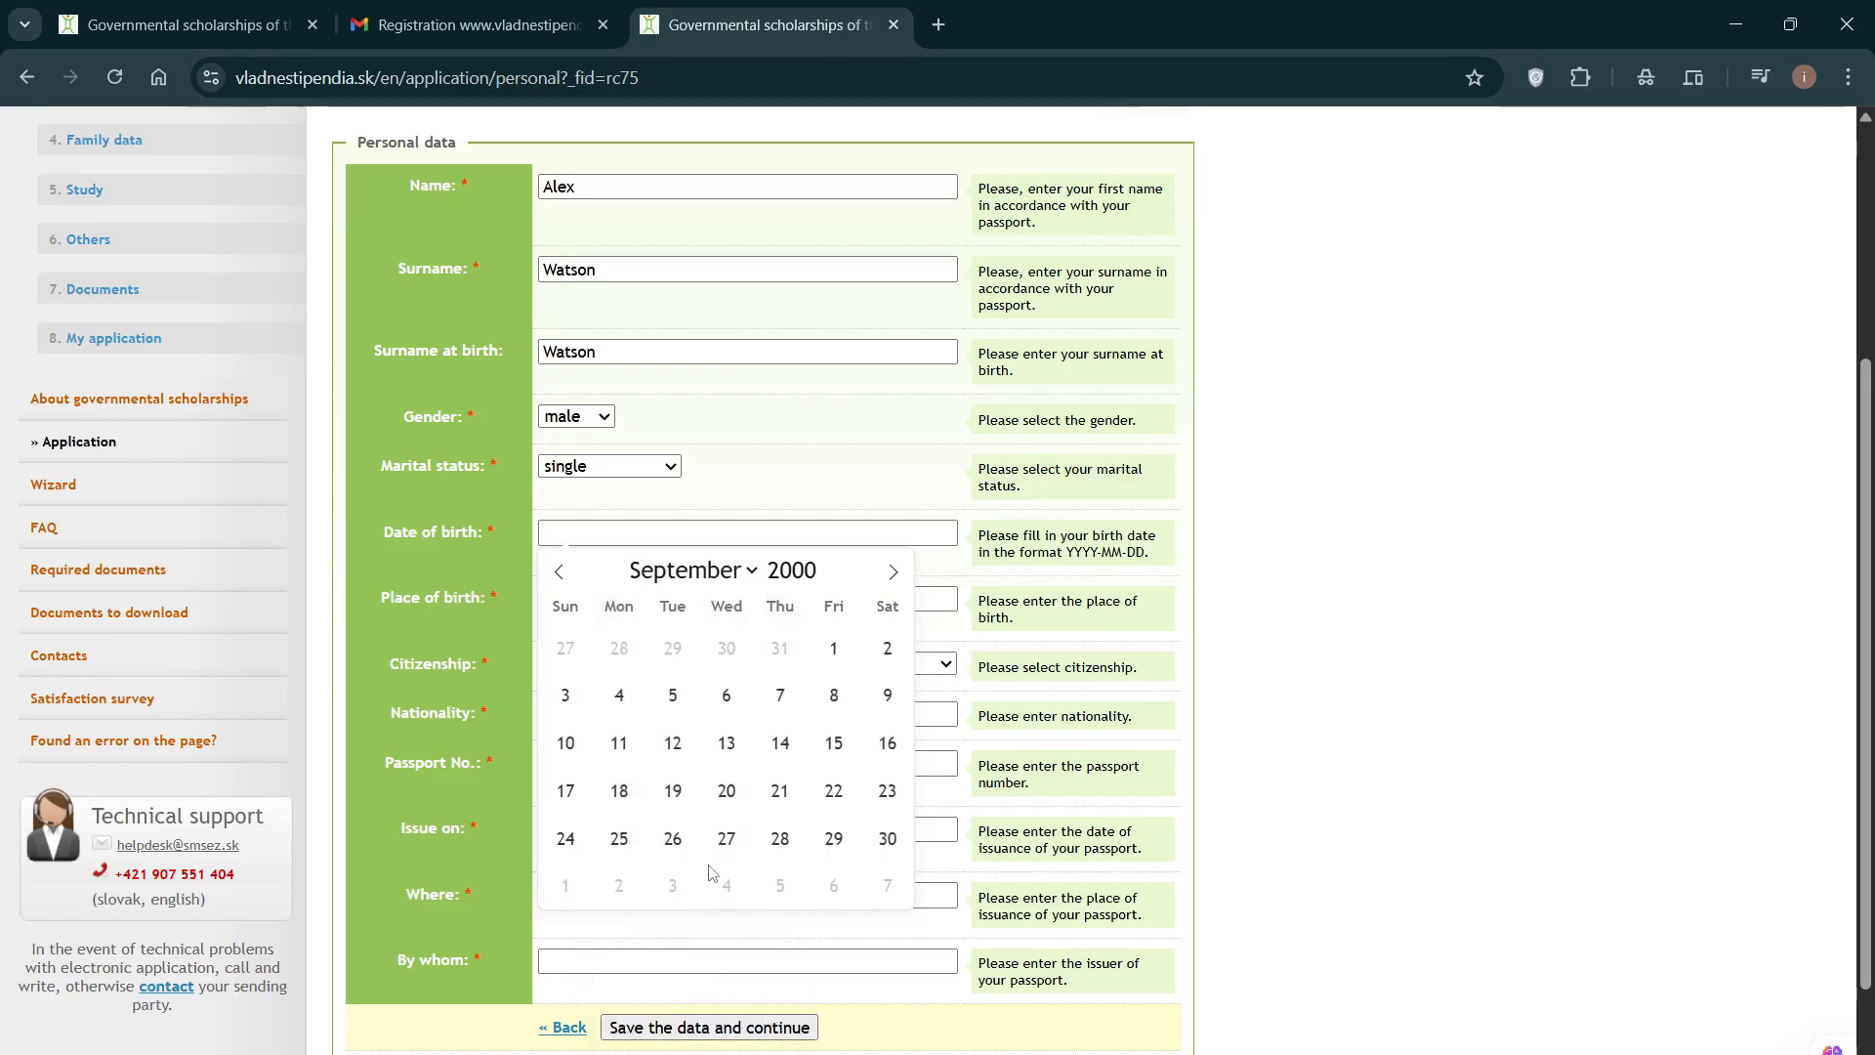
left_click(887, 695)
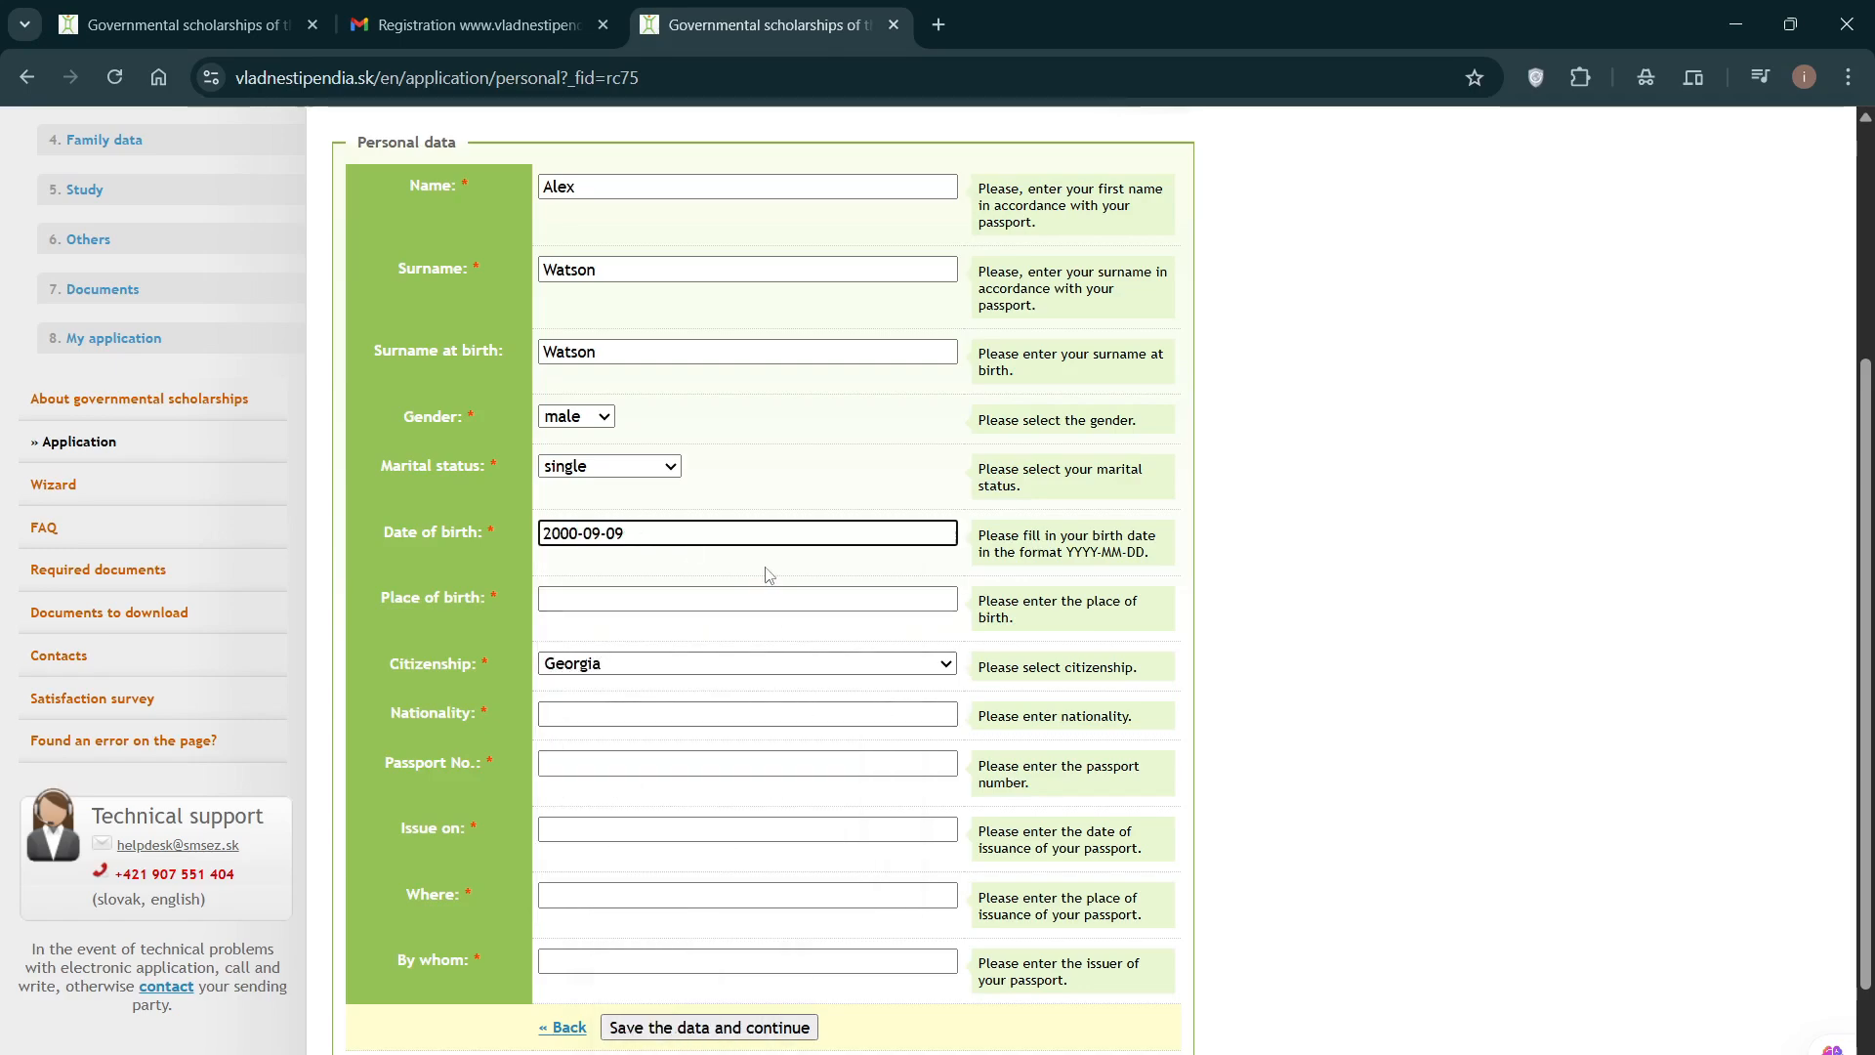
Step: Enter Tiblis as place of birth and Georgian as nationality
left_click(625, 603)
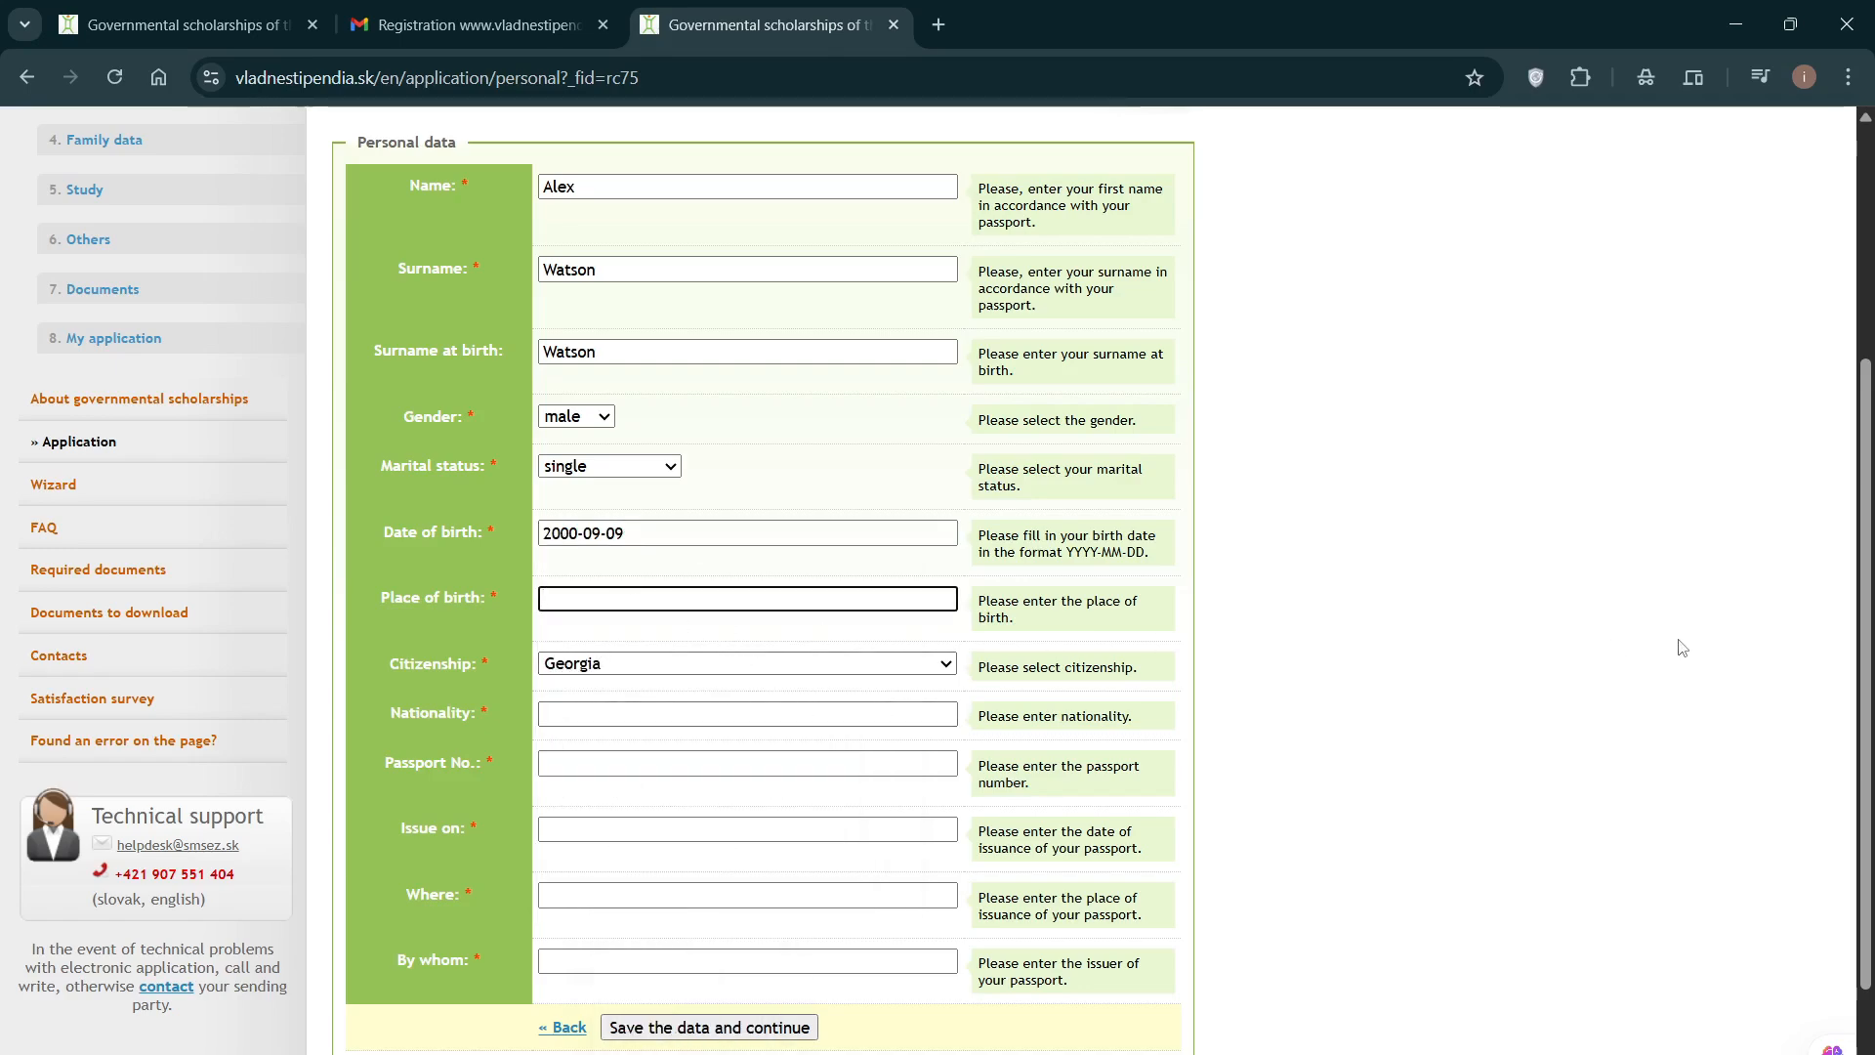
type("Tib")
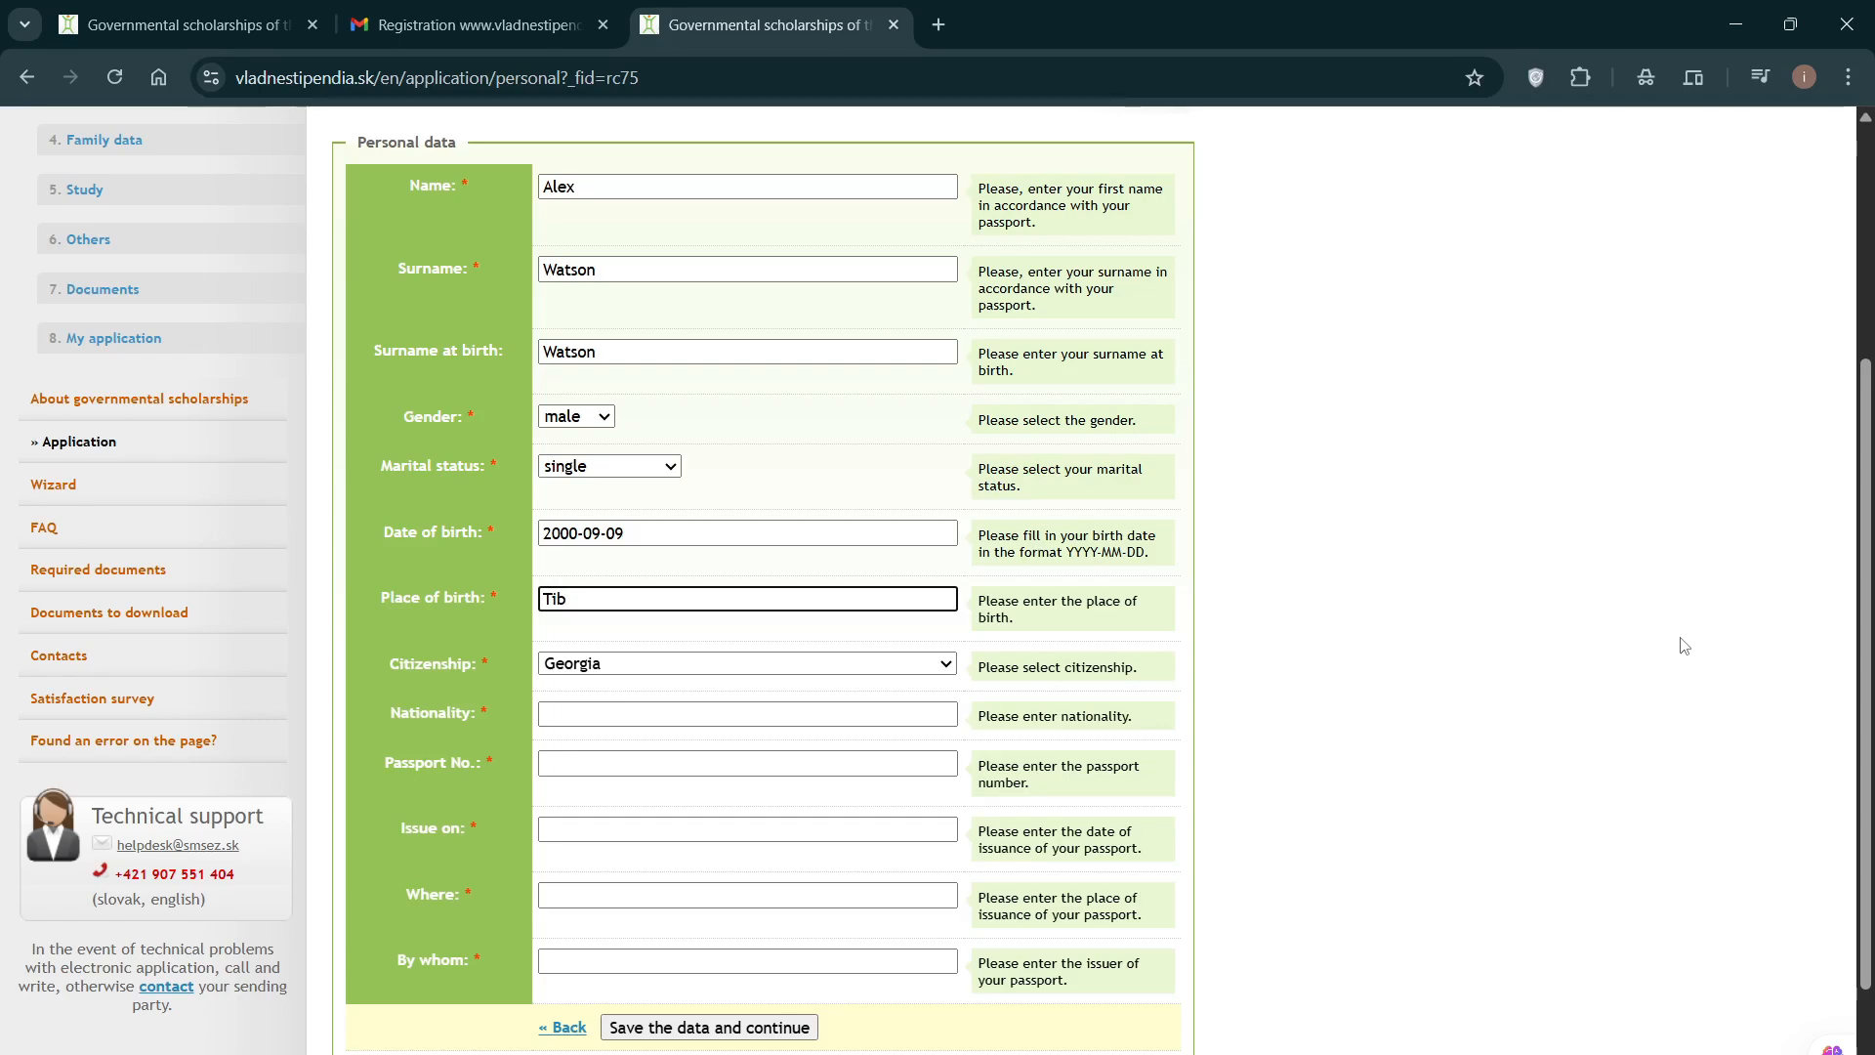
type("lis")
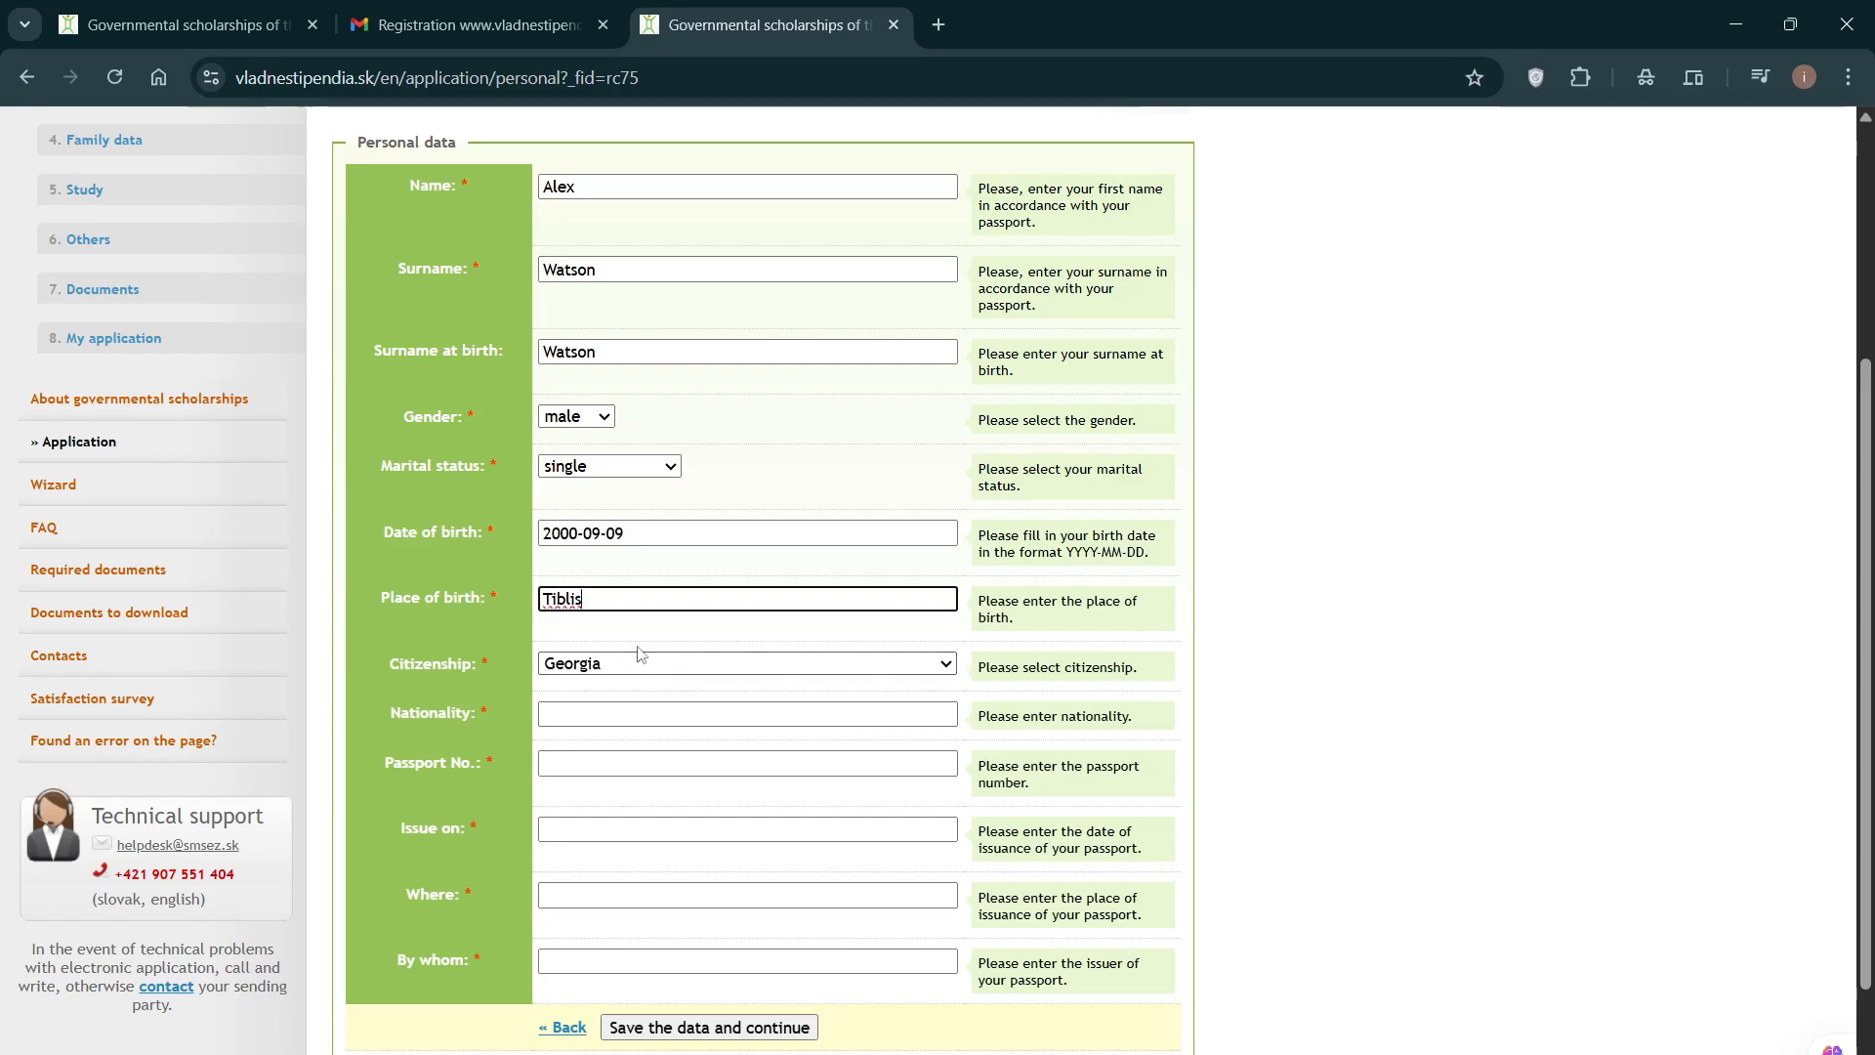
left_click(570, 711)
key("Caps_Lock")
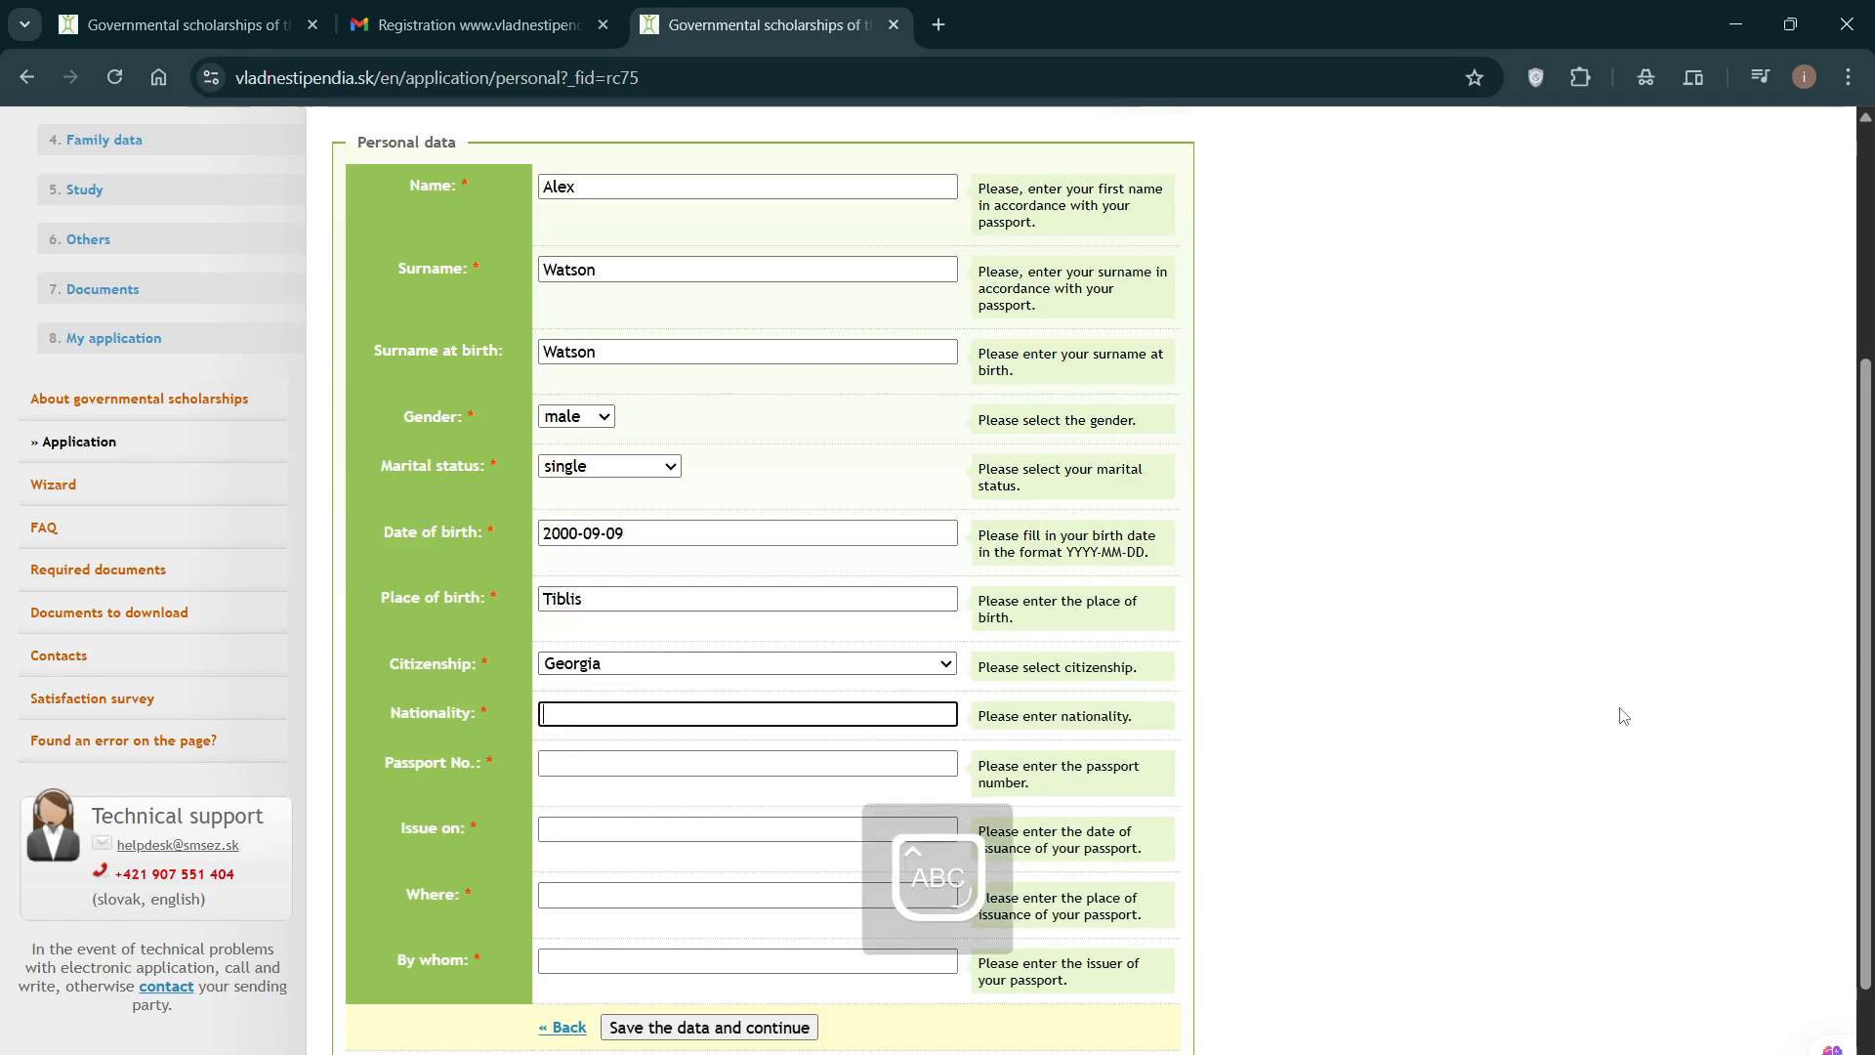
type("G")
key("Caps_Lock")
type("eorgian")
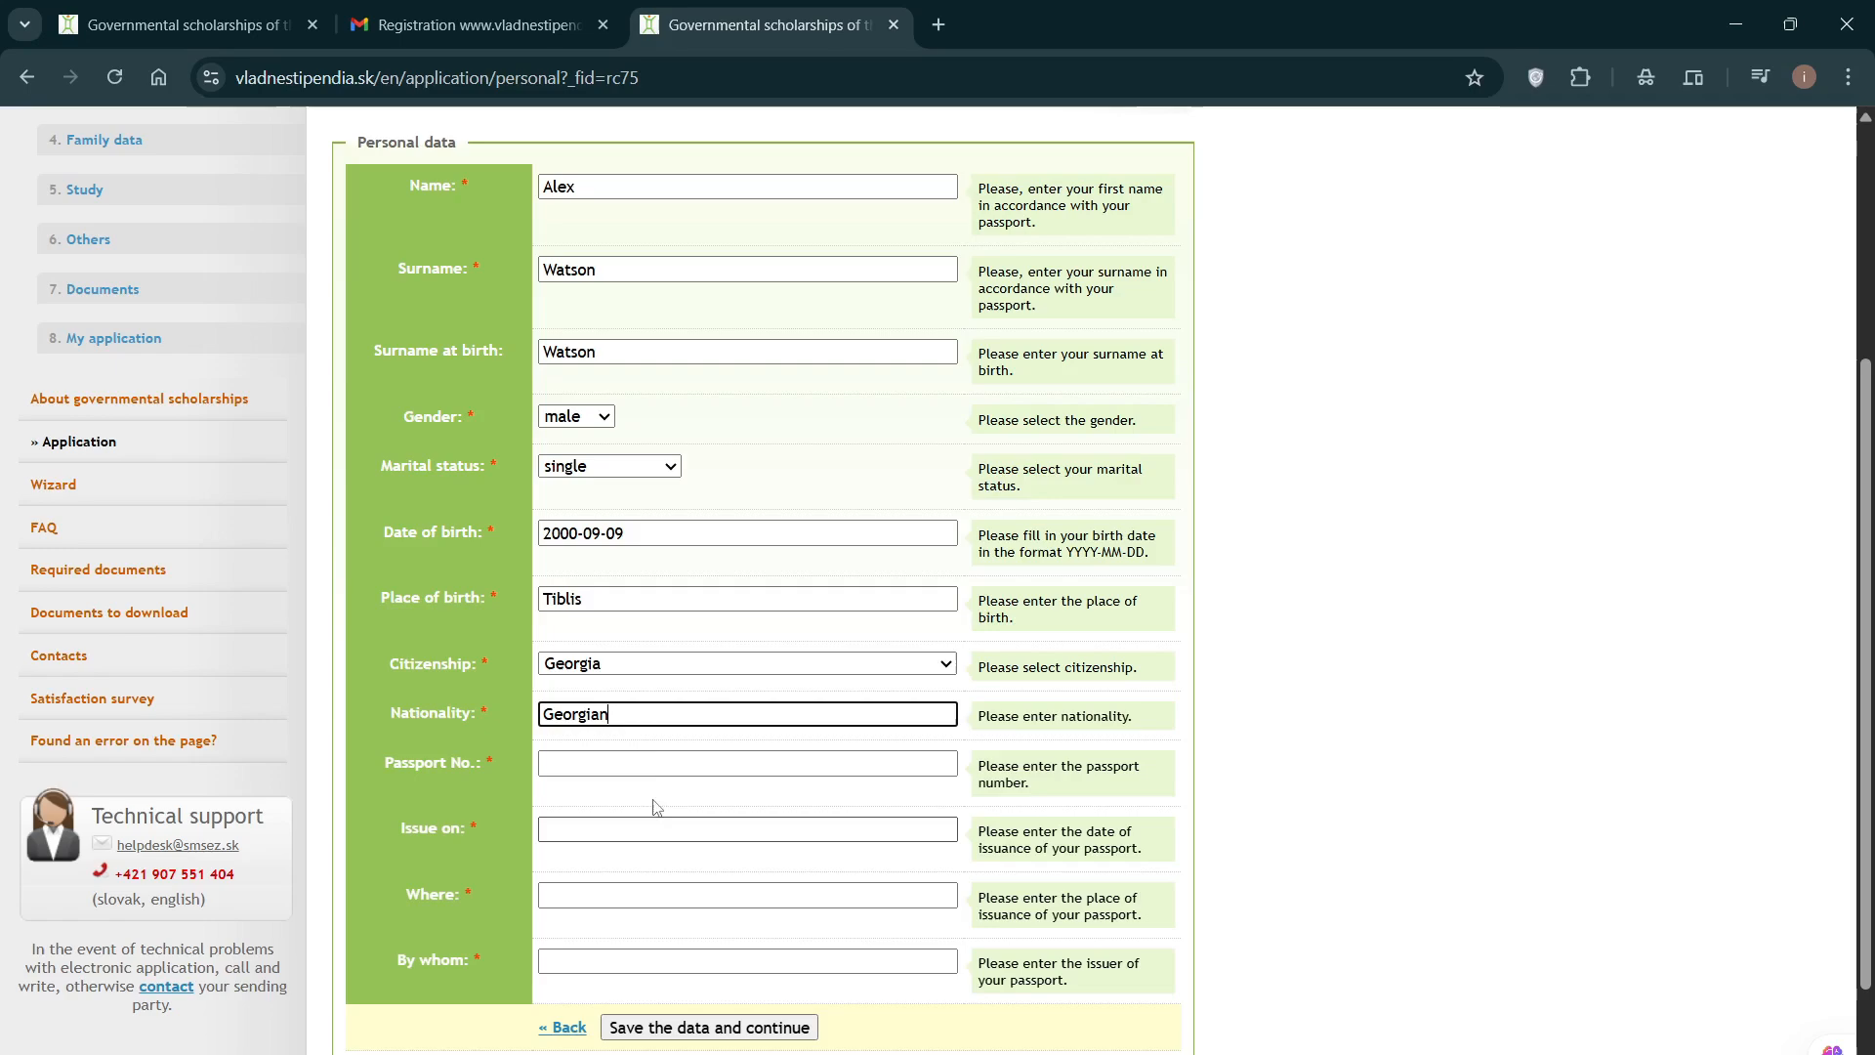
Step: Enter the applicant's passport number
key("Tab")
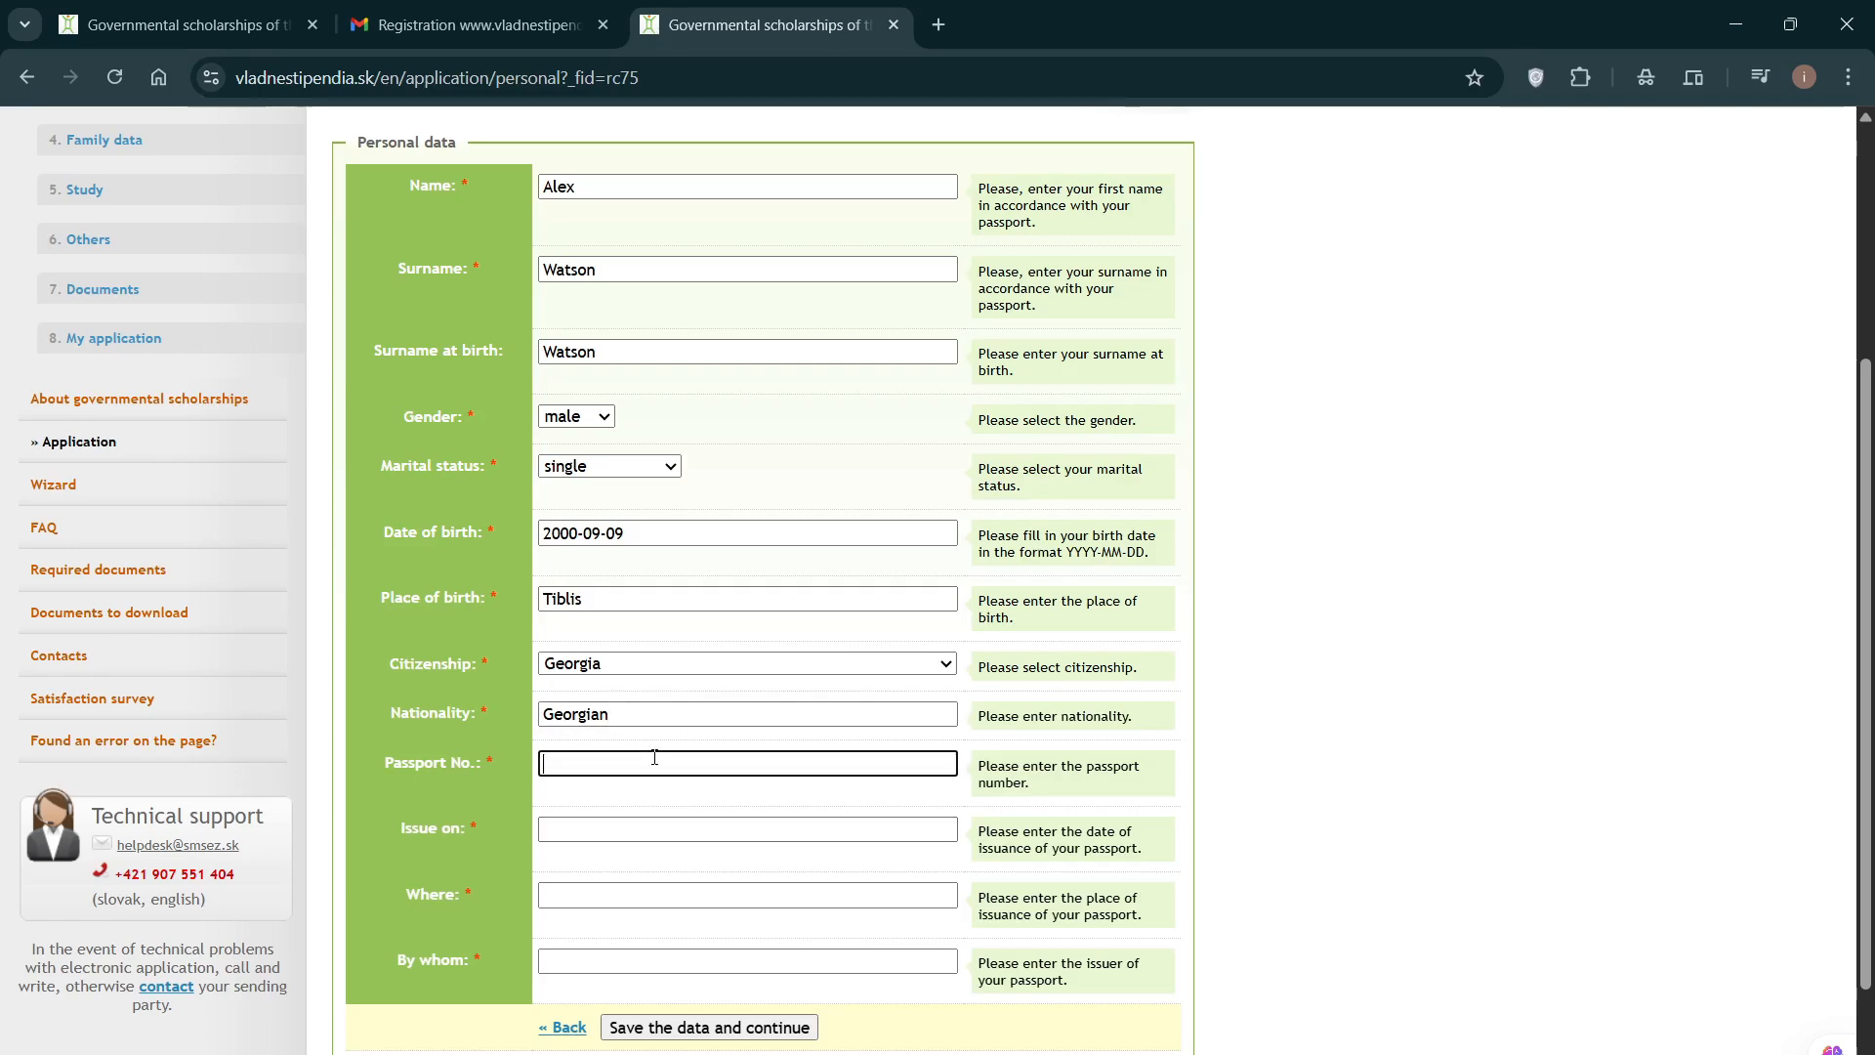
key("Caps_Lock")
key("Caps_Lock")
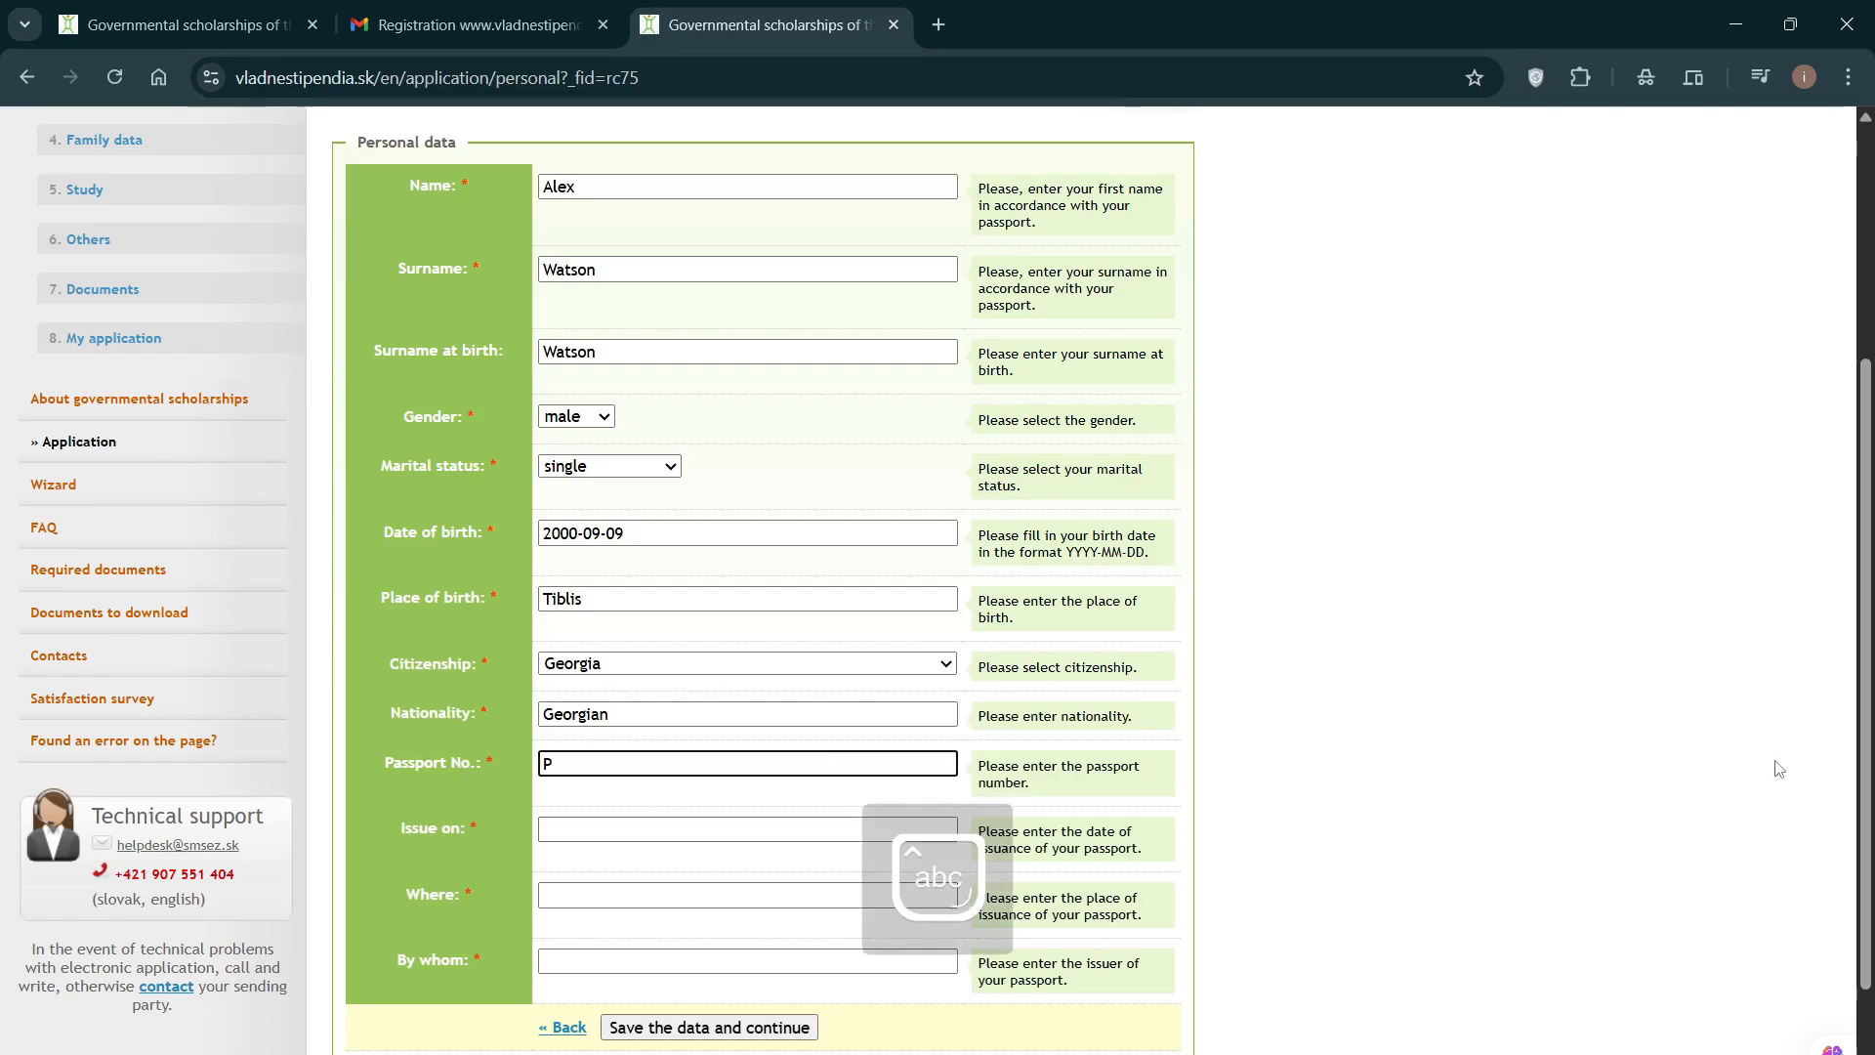
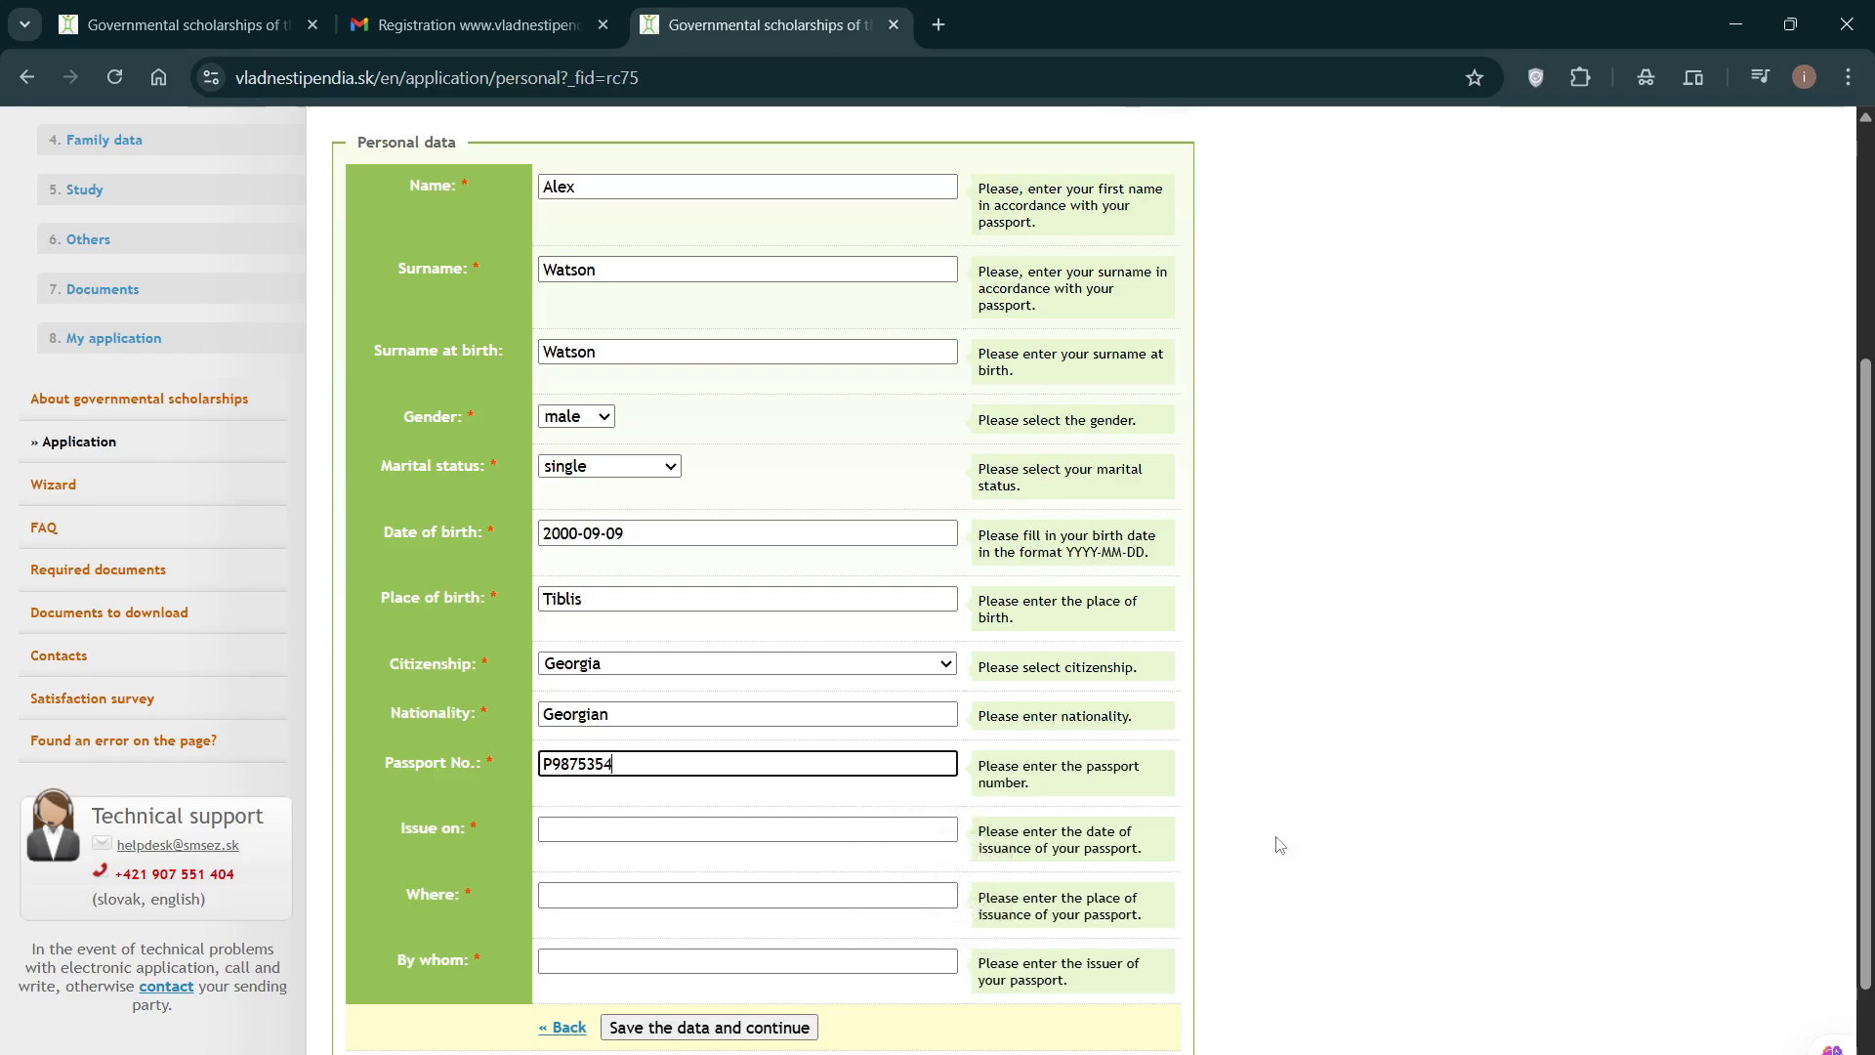
Step: Enter the passport issue date 09-08-2024 and the place of issue, Tiblis
left_click(749, 829)
scroll(1228, 749, "down", 1)
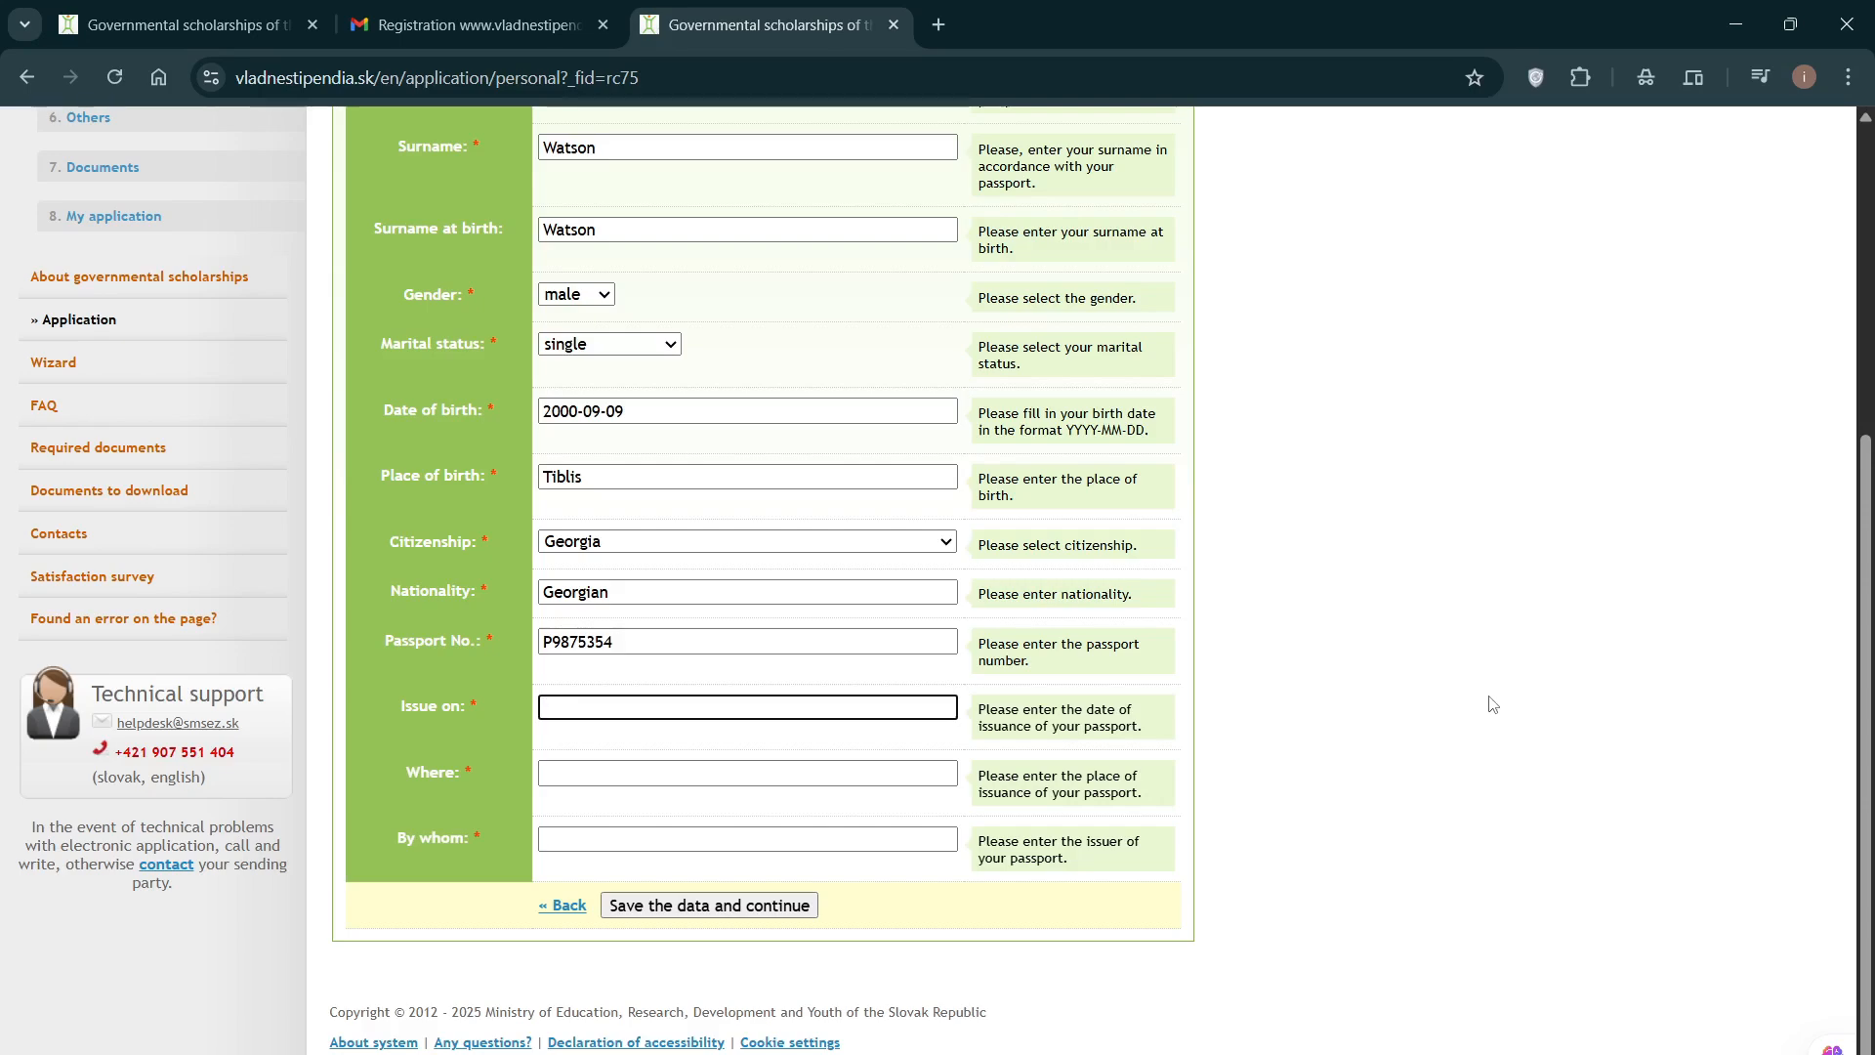
type("09")
type("=")
type("08")
type("-")
type("2024")
left_click(645, 772)
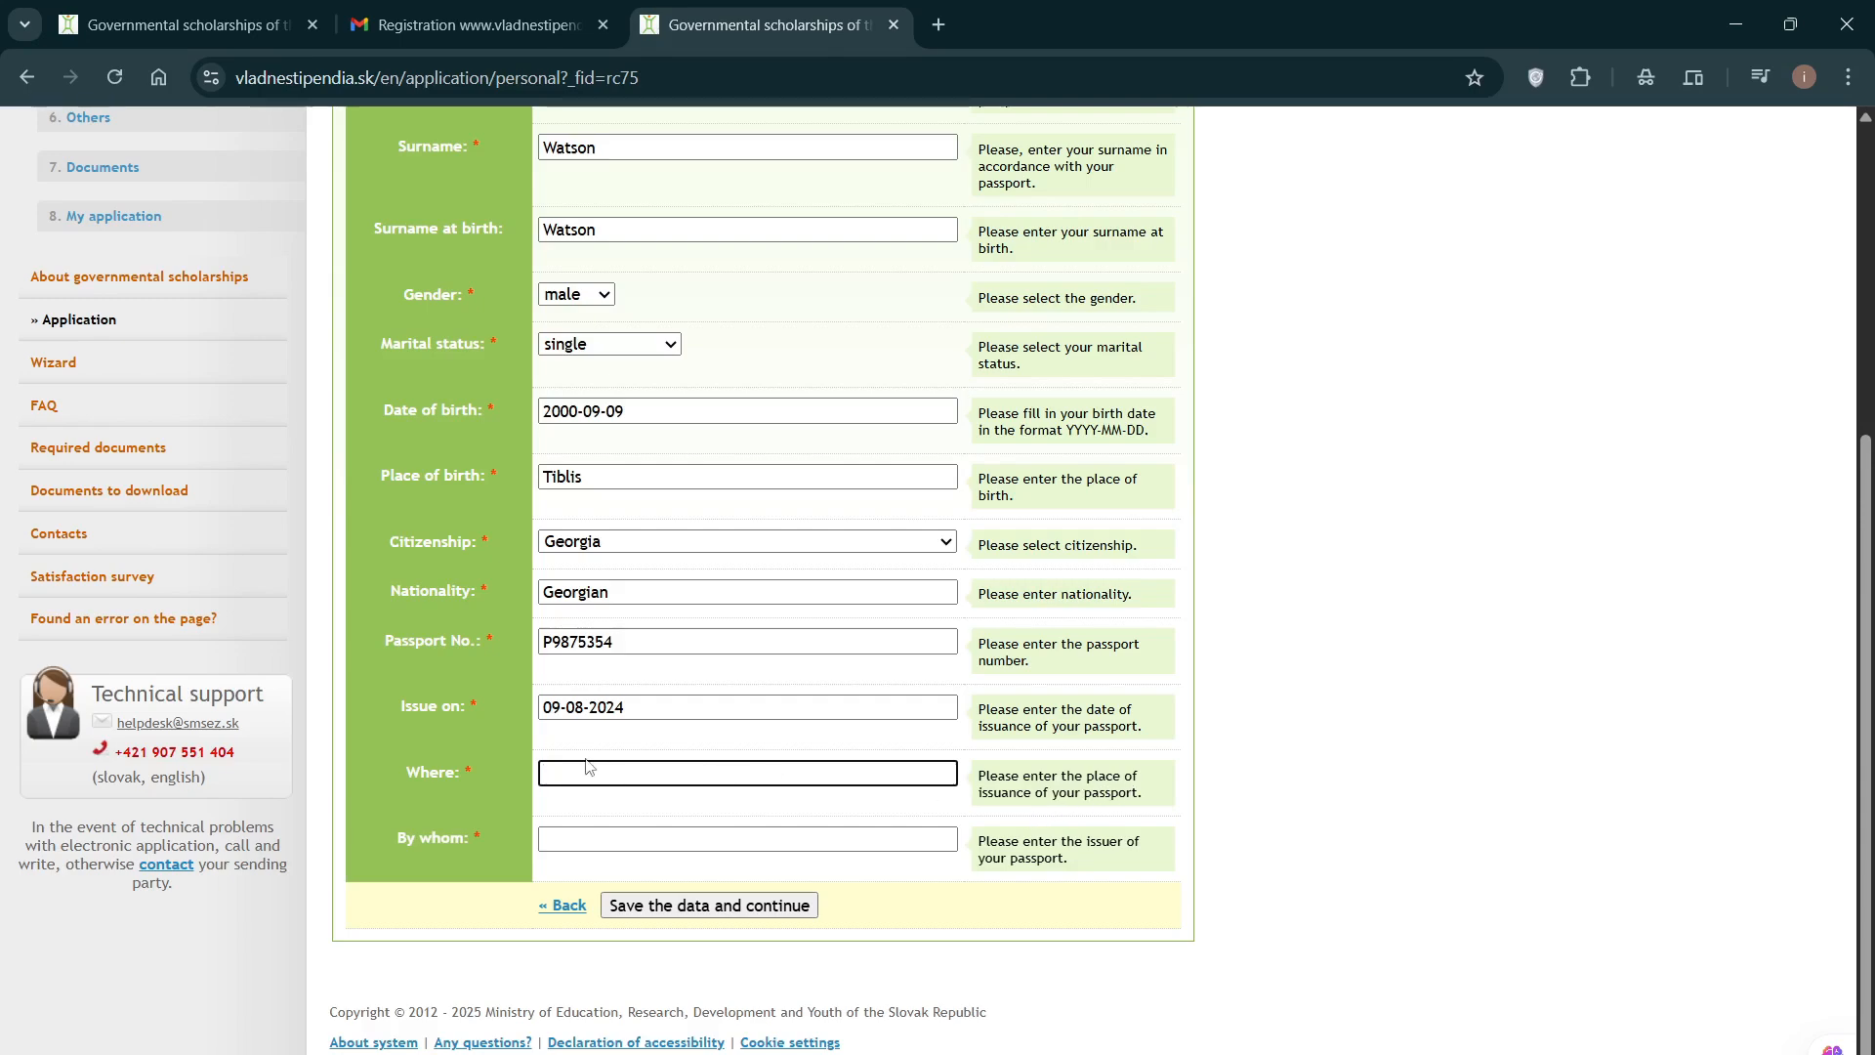
type("Ti")
type("blis")
Step: Enter the issuing authority 'MFA-TIBLIS GEORGIA' and save the personal data
left_click(795, 841)
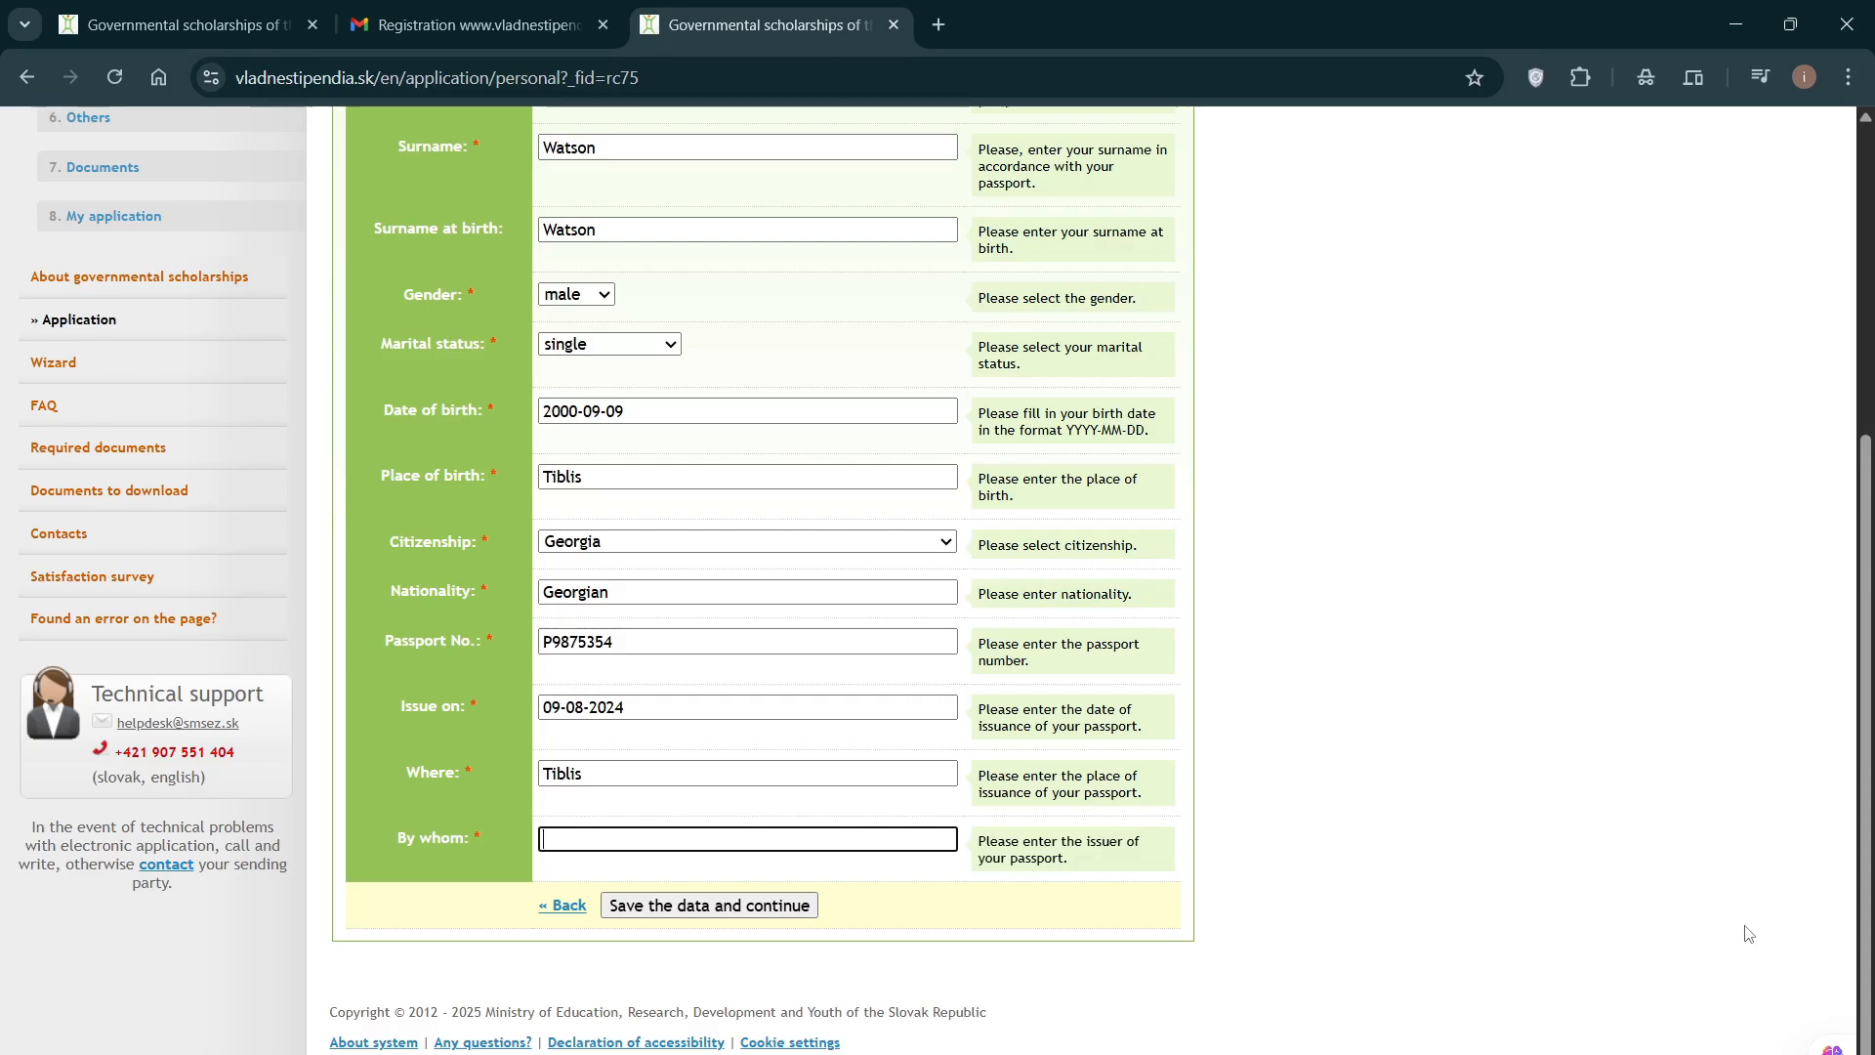
key("Caps_Lock")
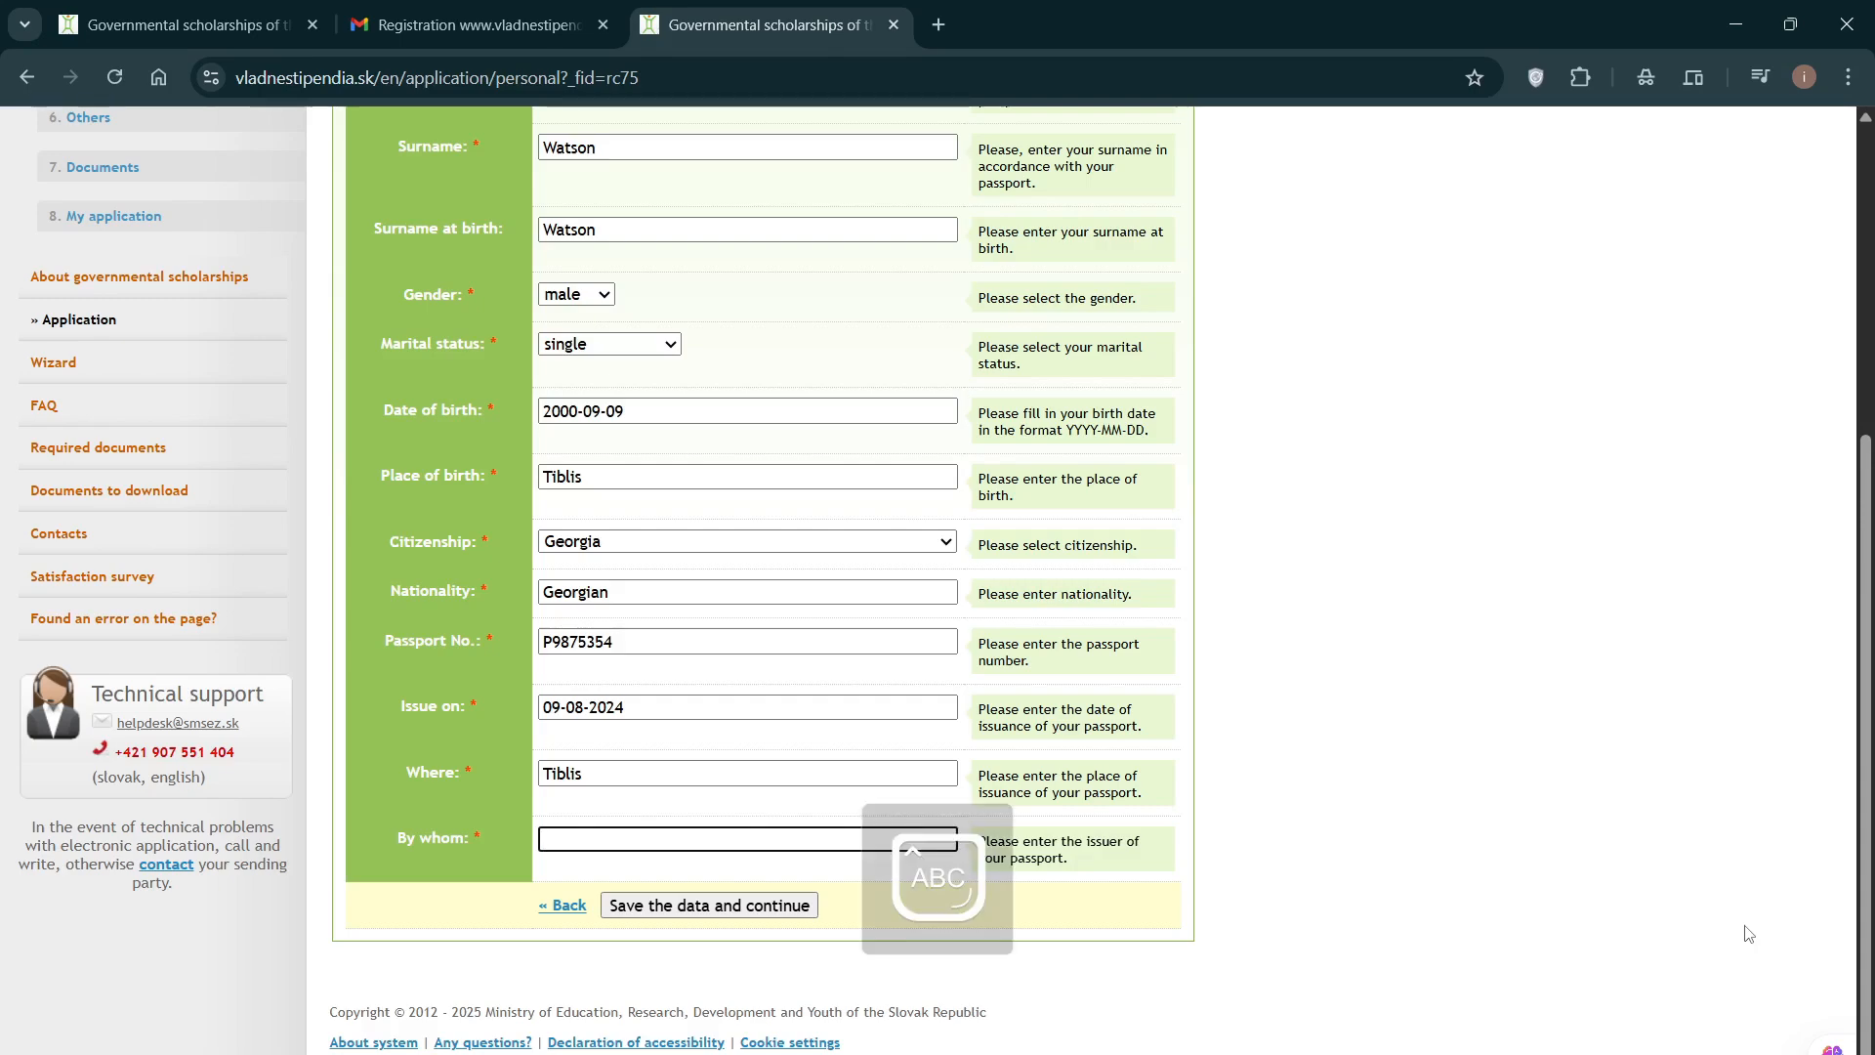
type("MFA-T")
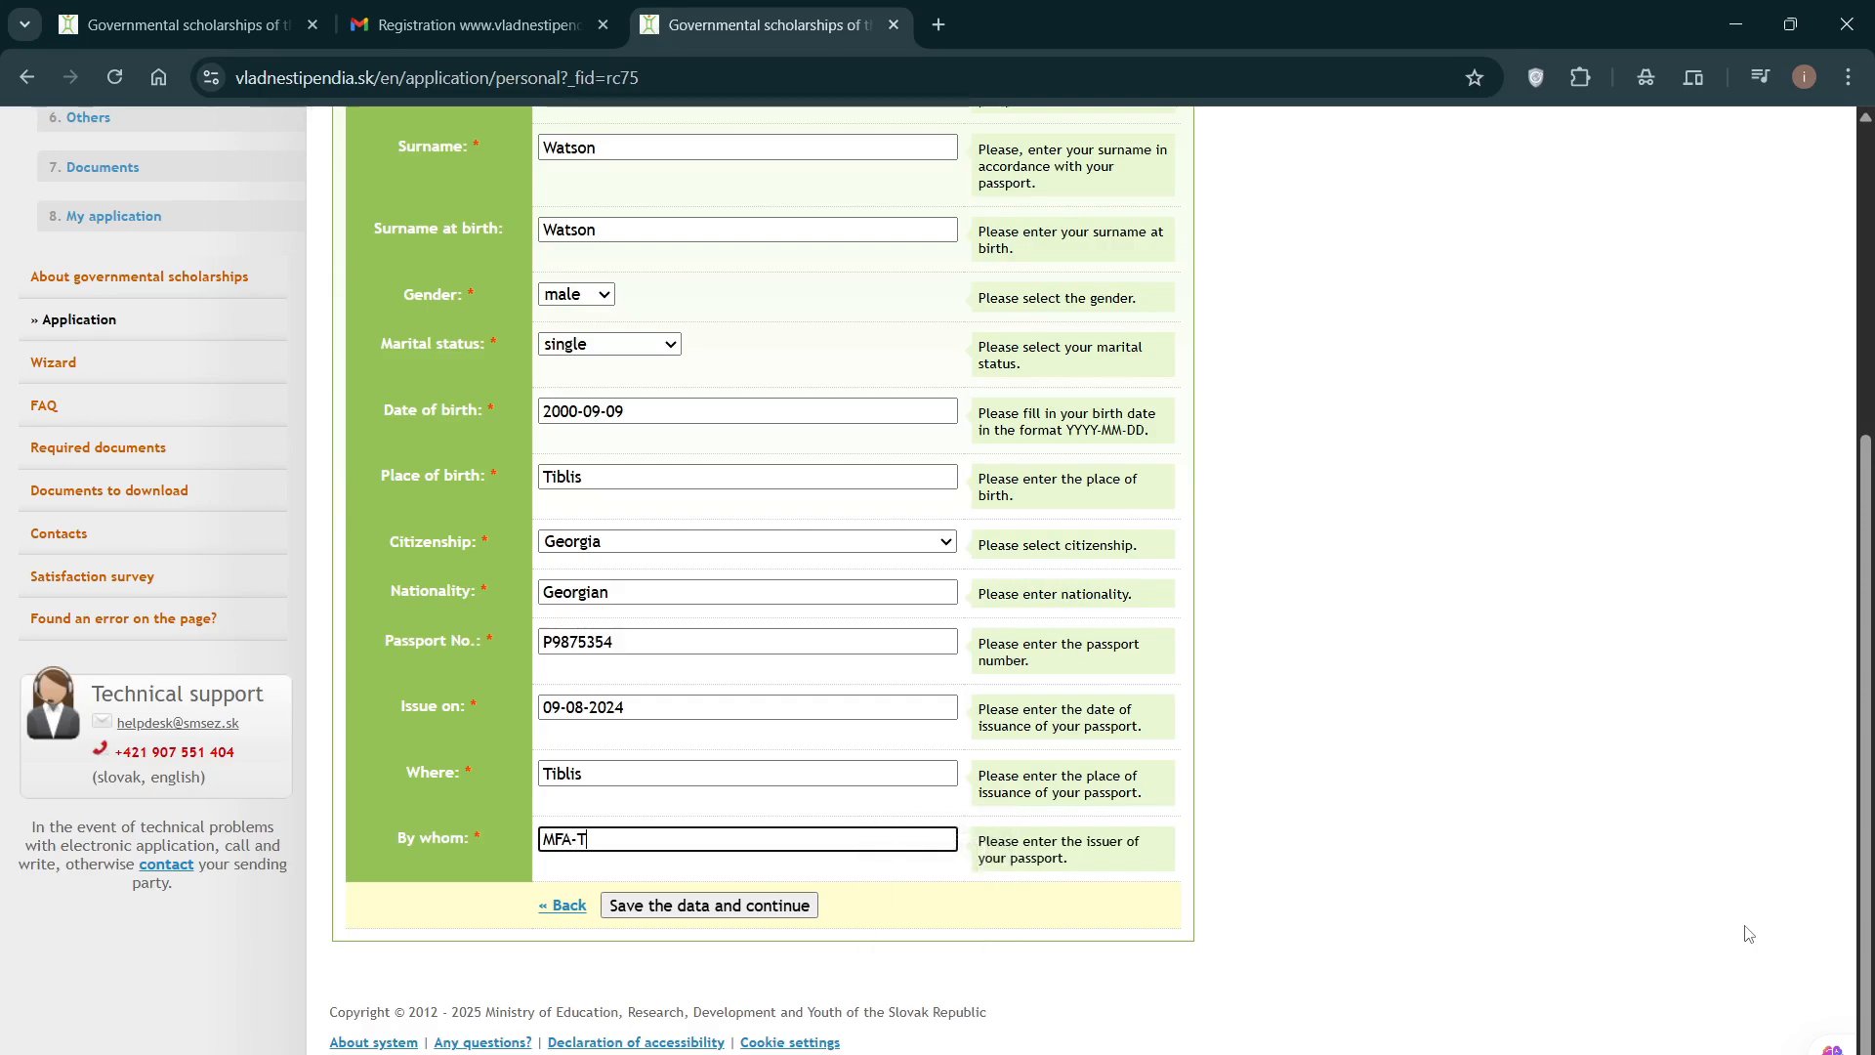
type("IBLIS GEORGIA")
key("Caps_Lock")
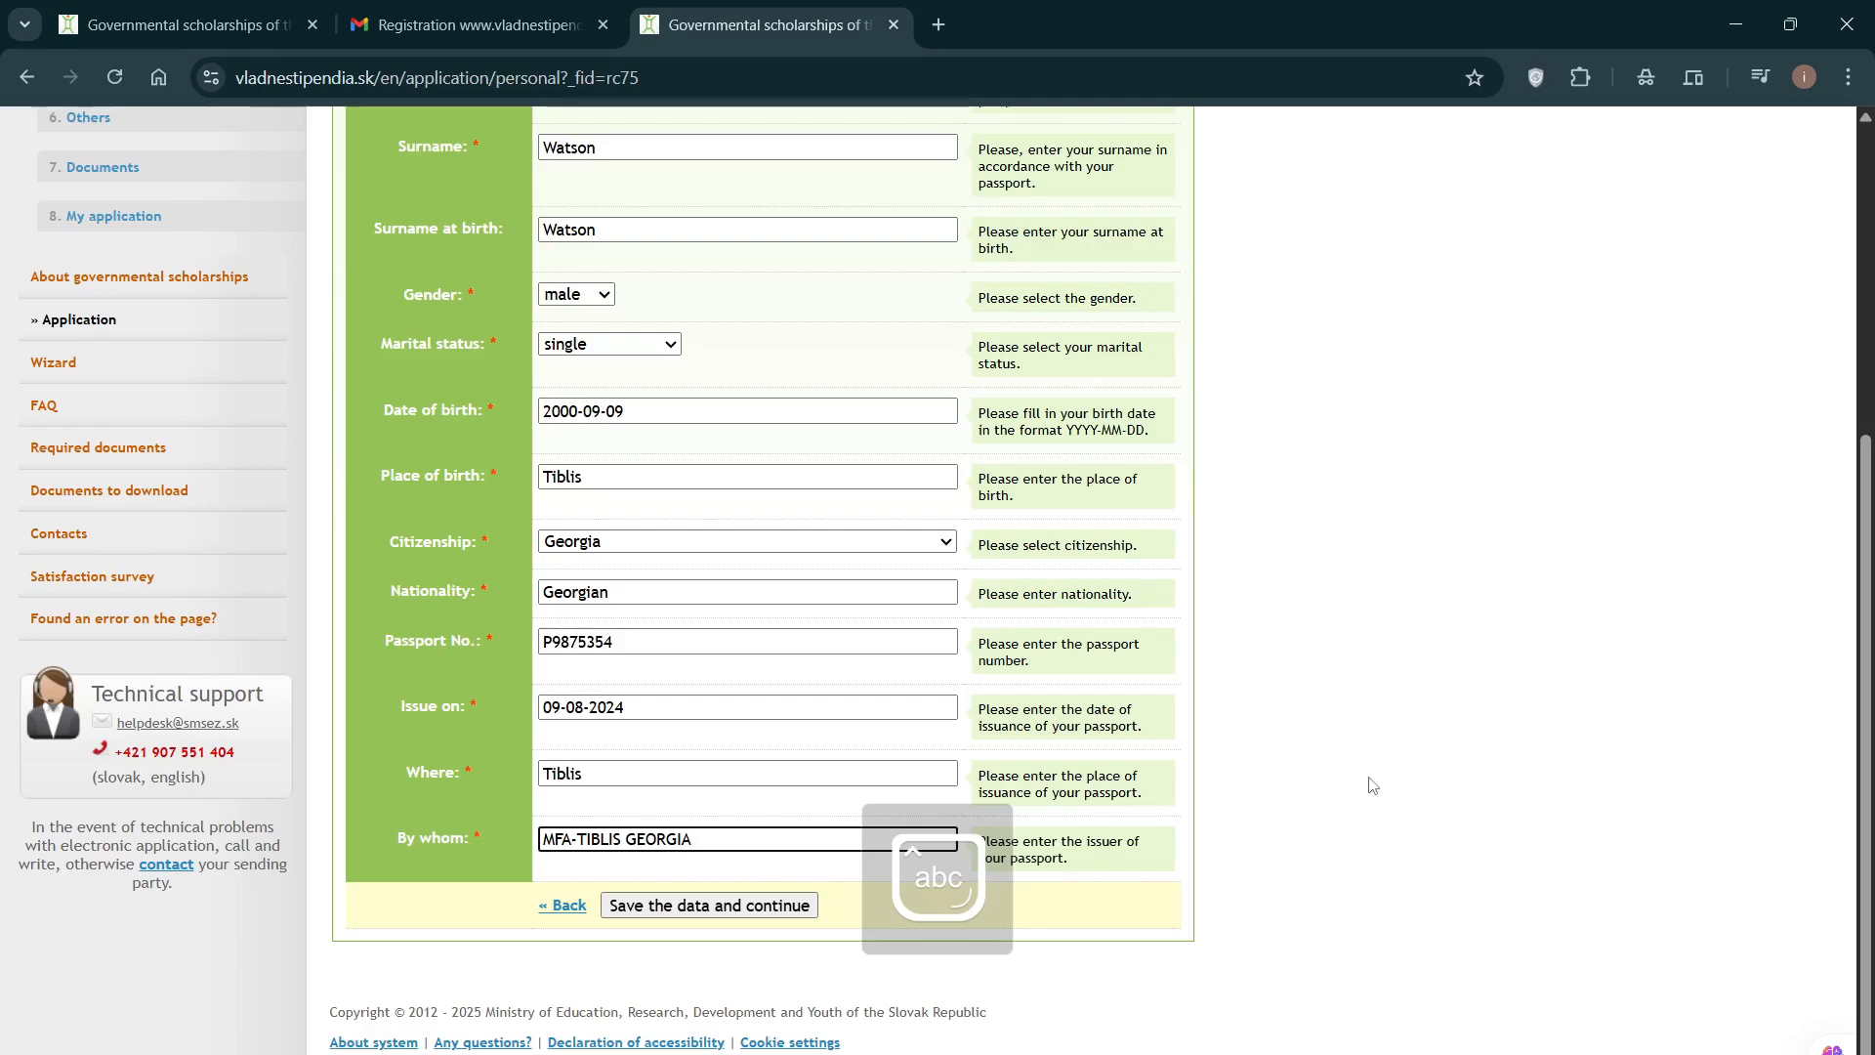
left_click(1401, 850)
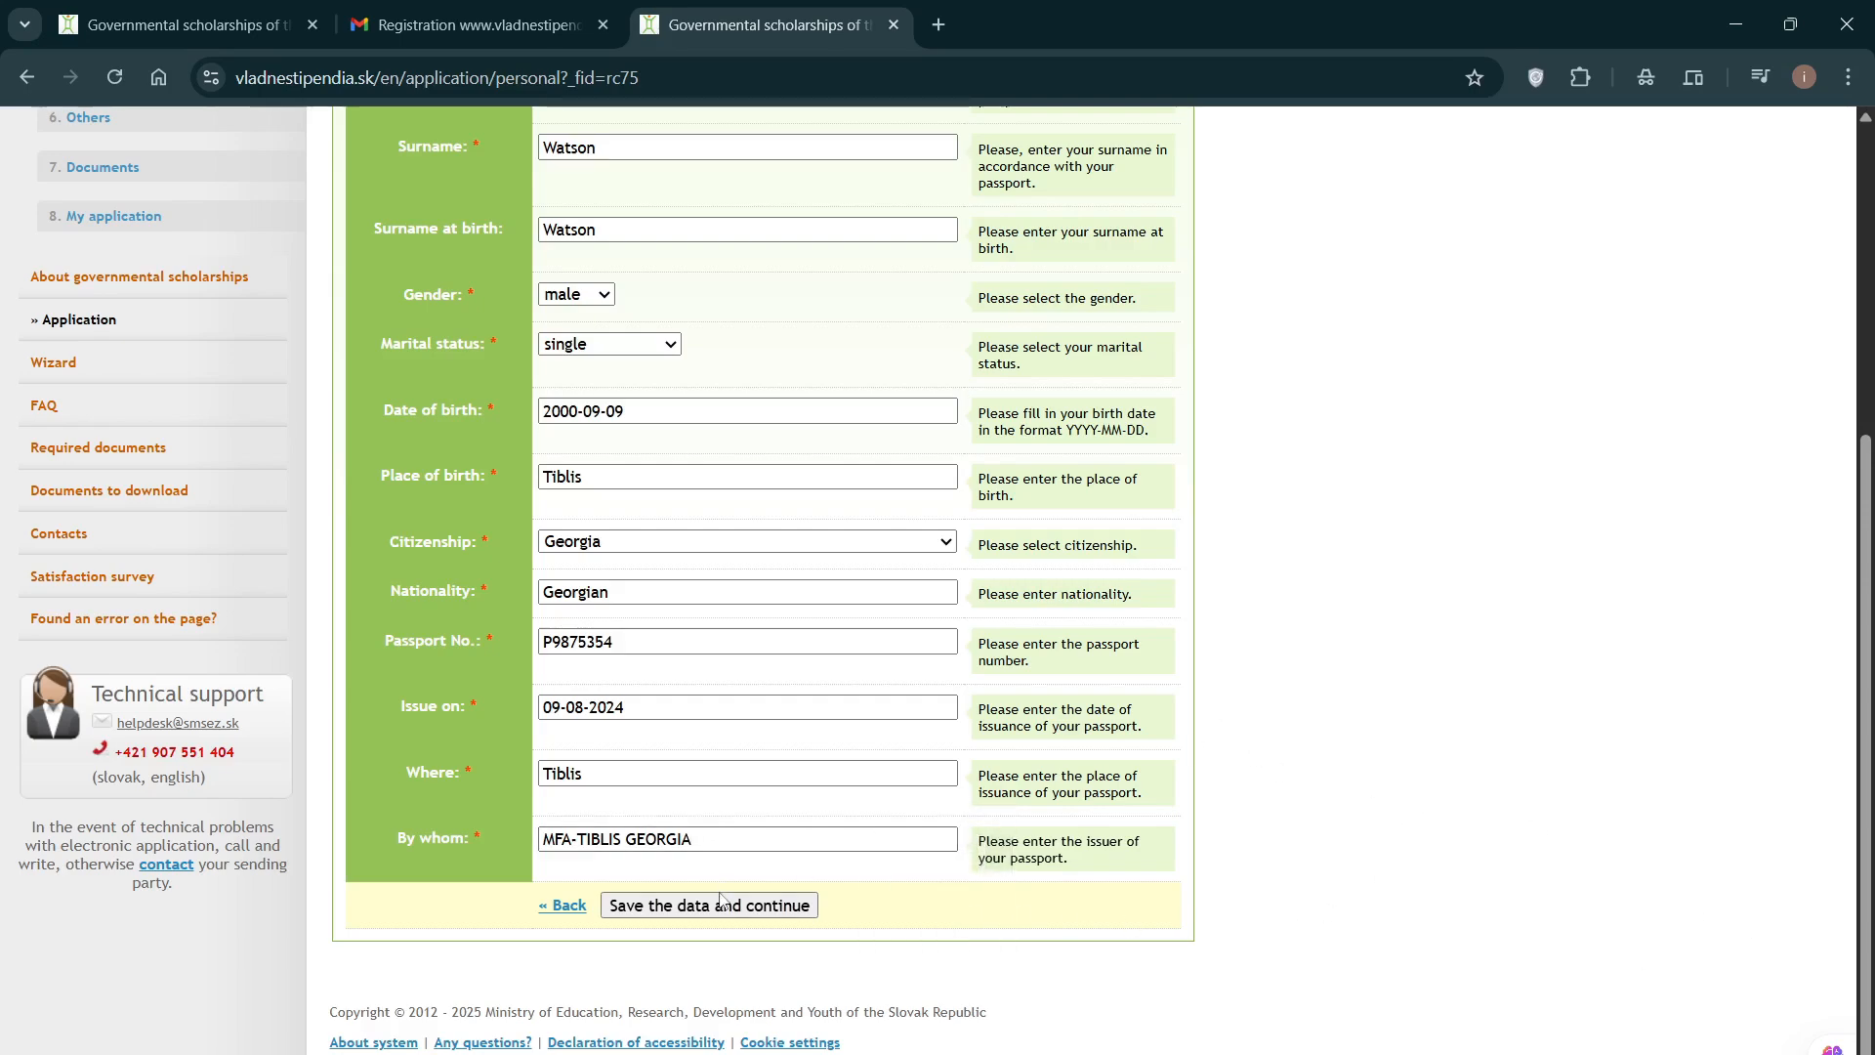
left_click(723, 907)
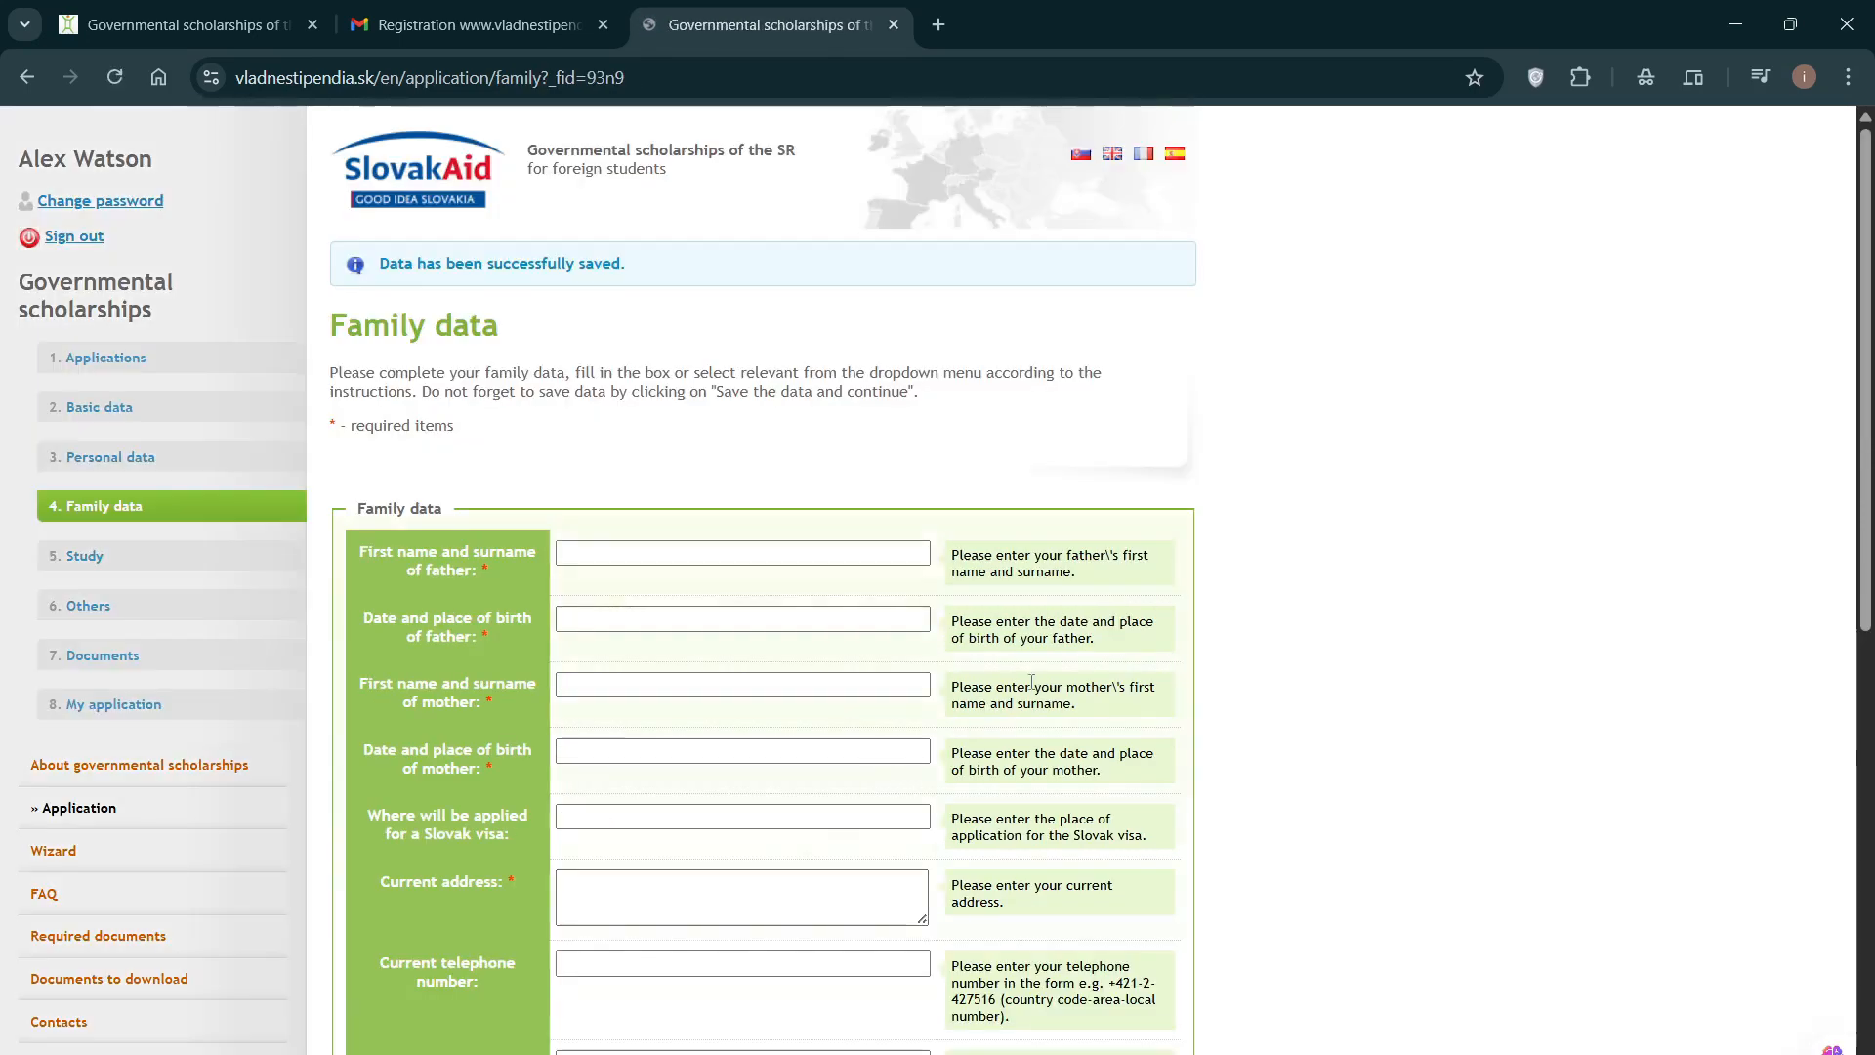
Step: Fill in the father's full name and his birth date 09-05-1995
scroll(1105, 639, "down", 2)
scroll(1107, 637, "up", 1)
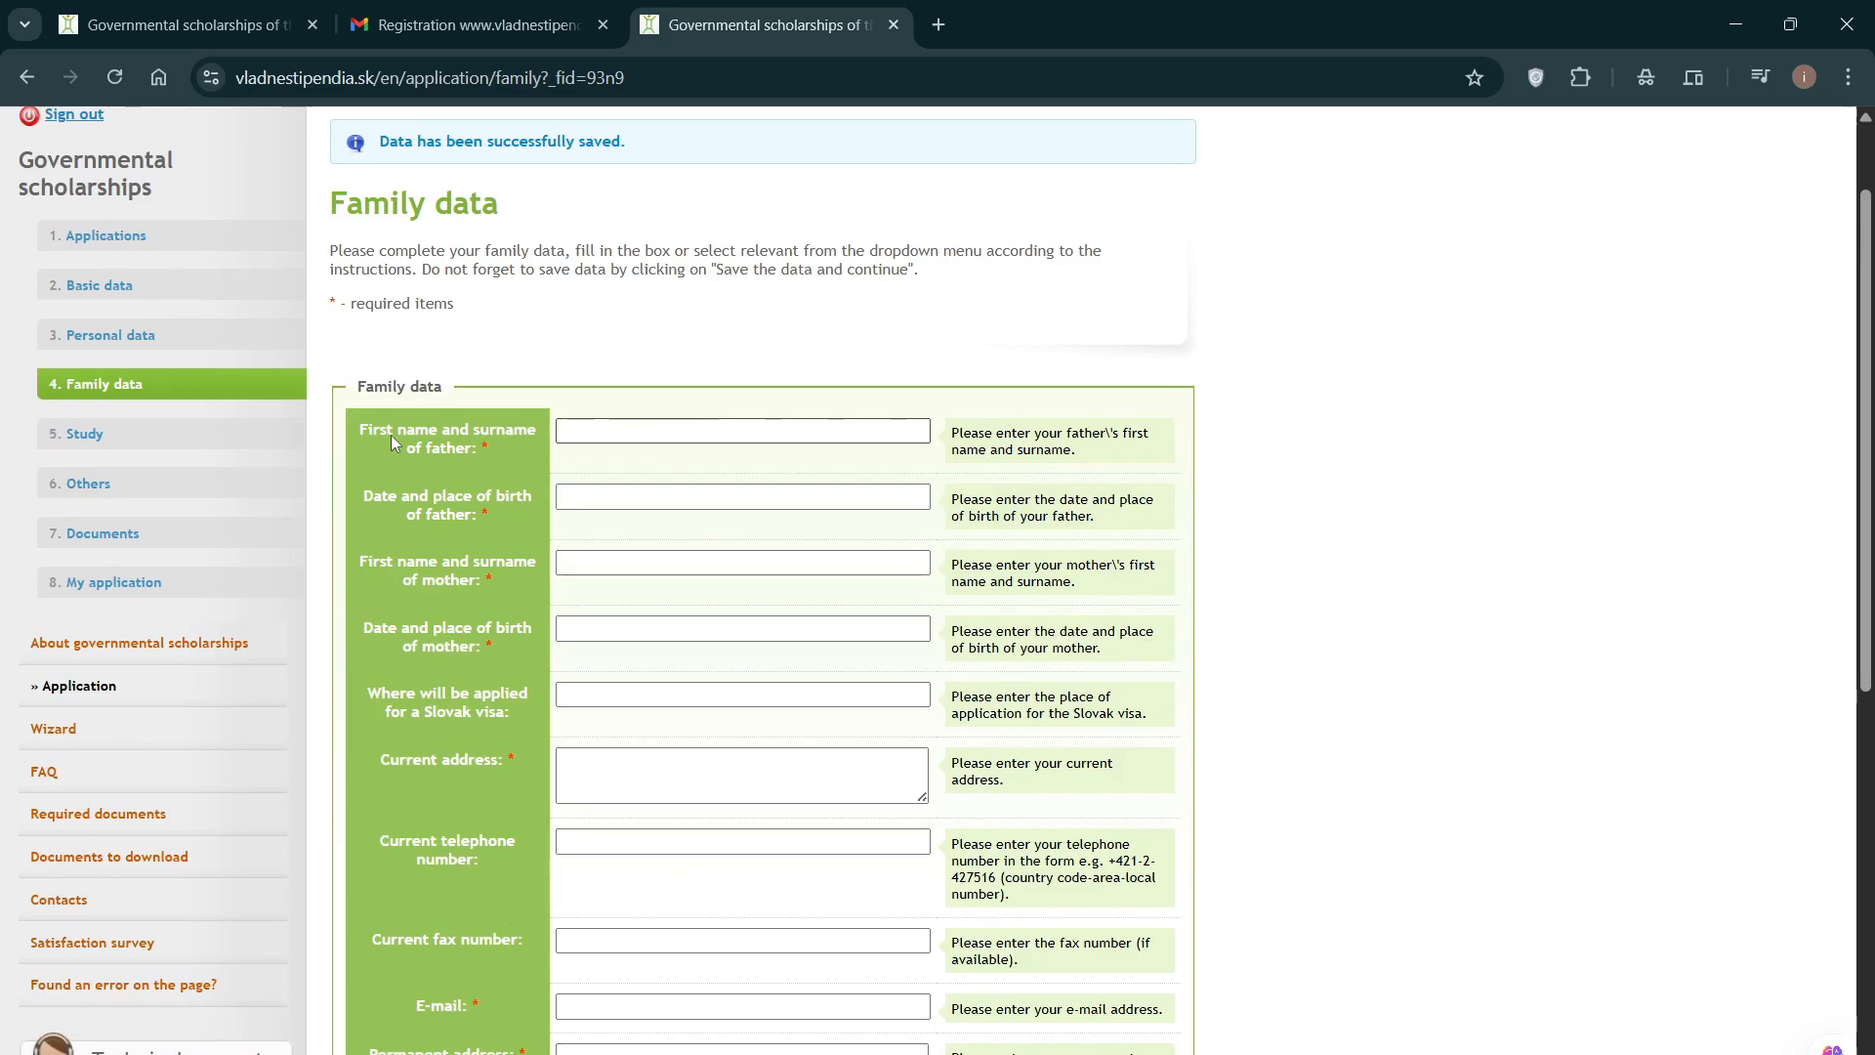
left_click(612, 430)
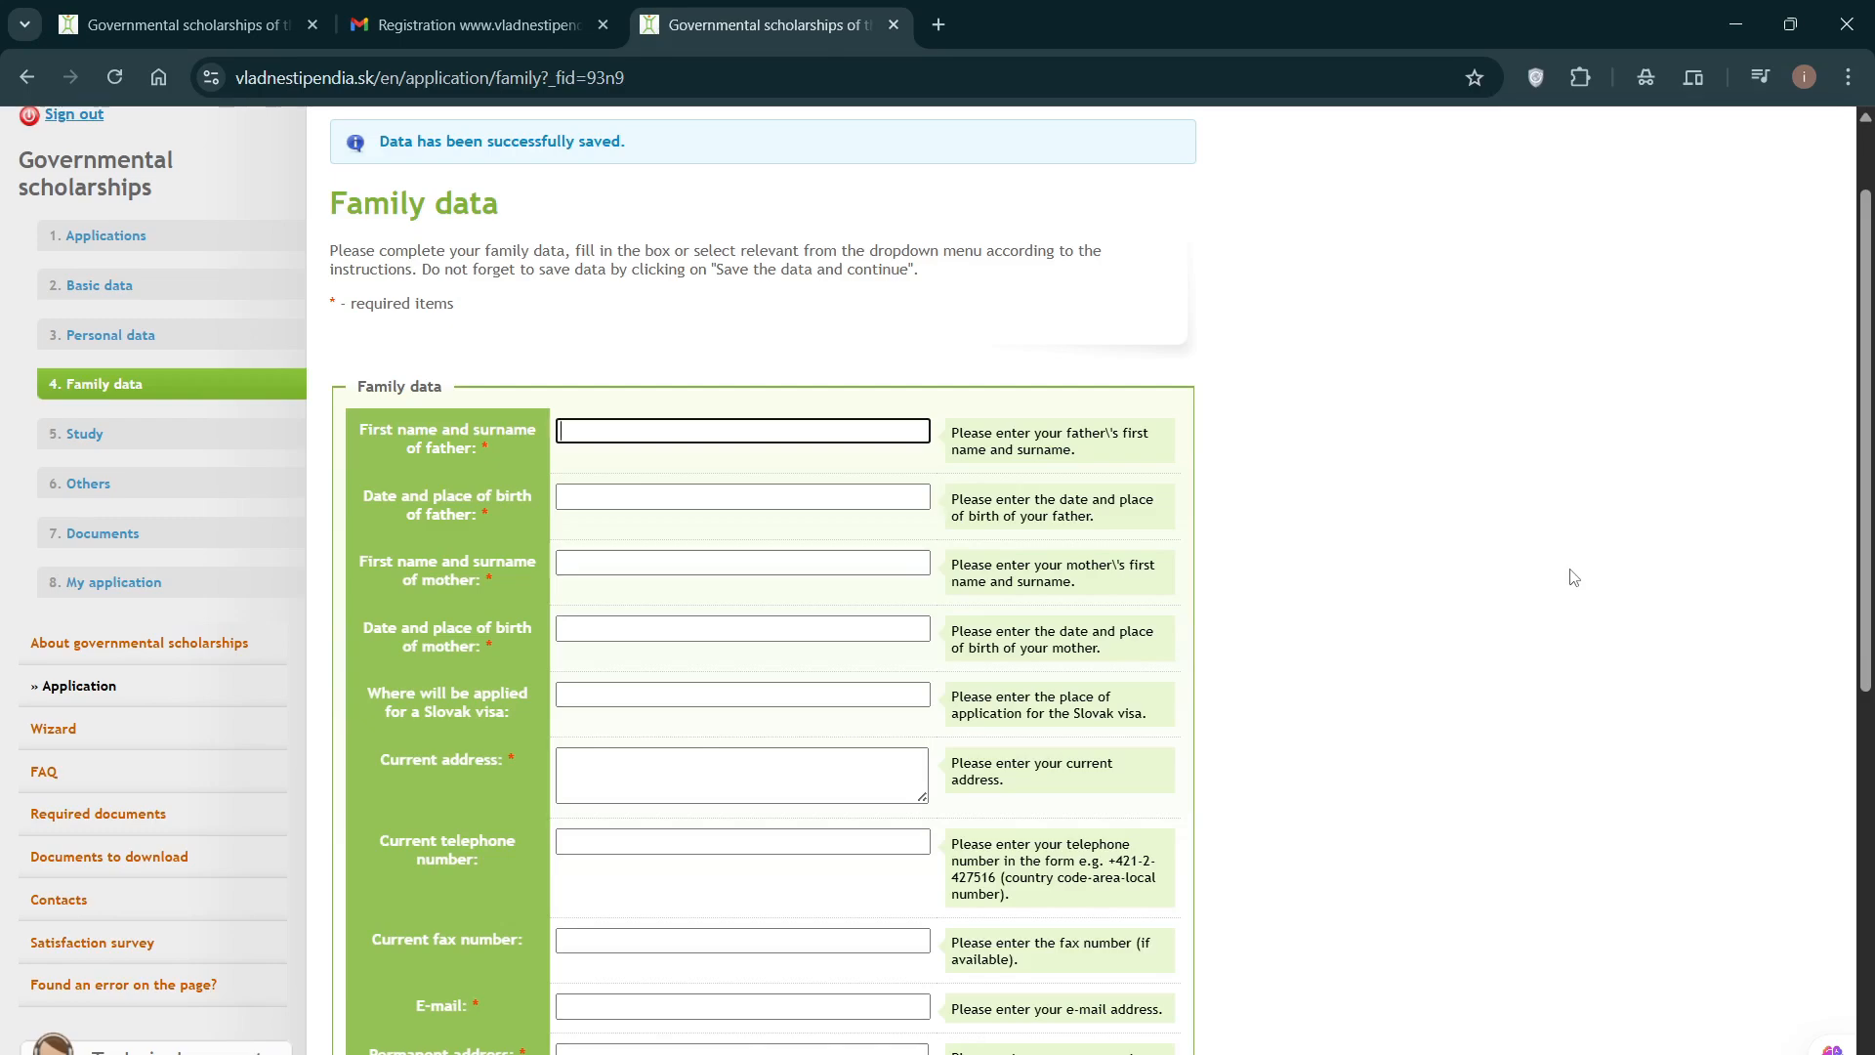
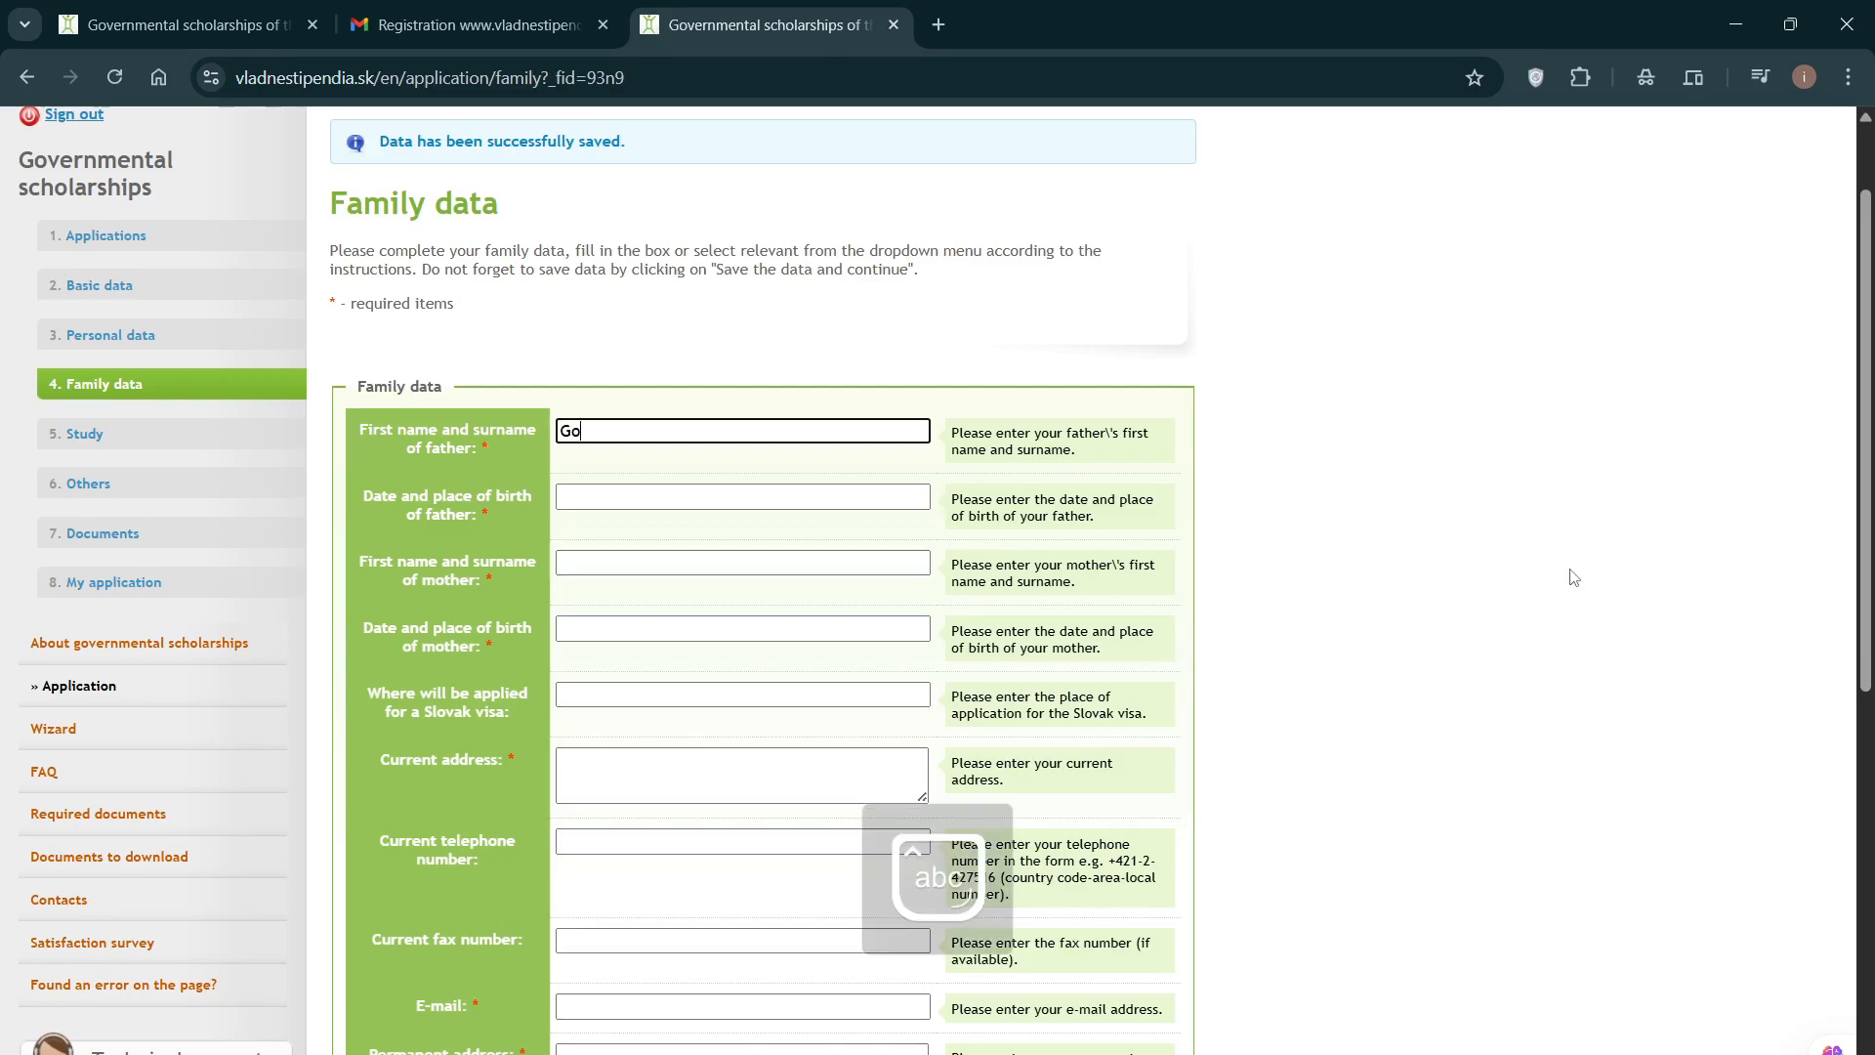
left_click(649, 495)
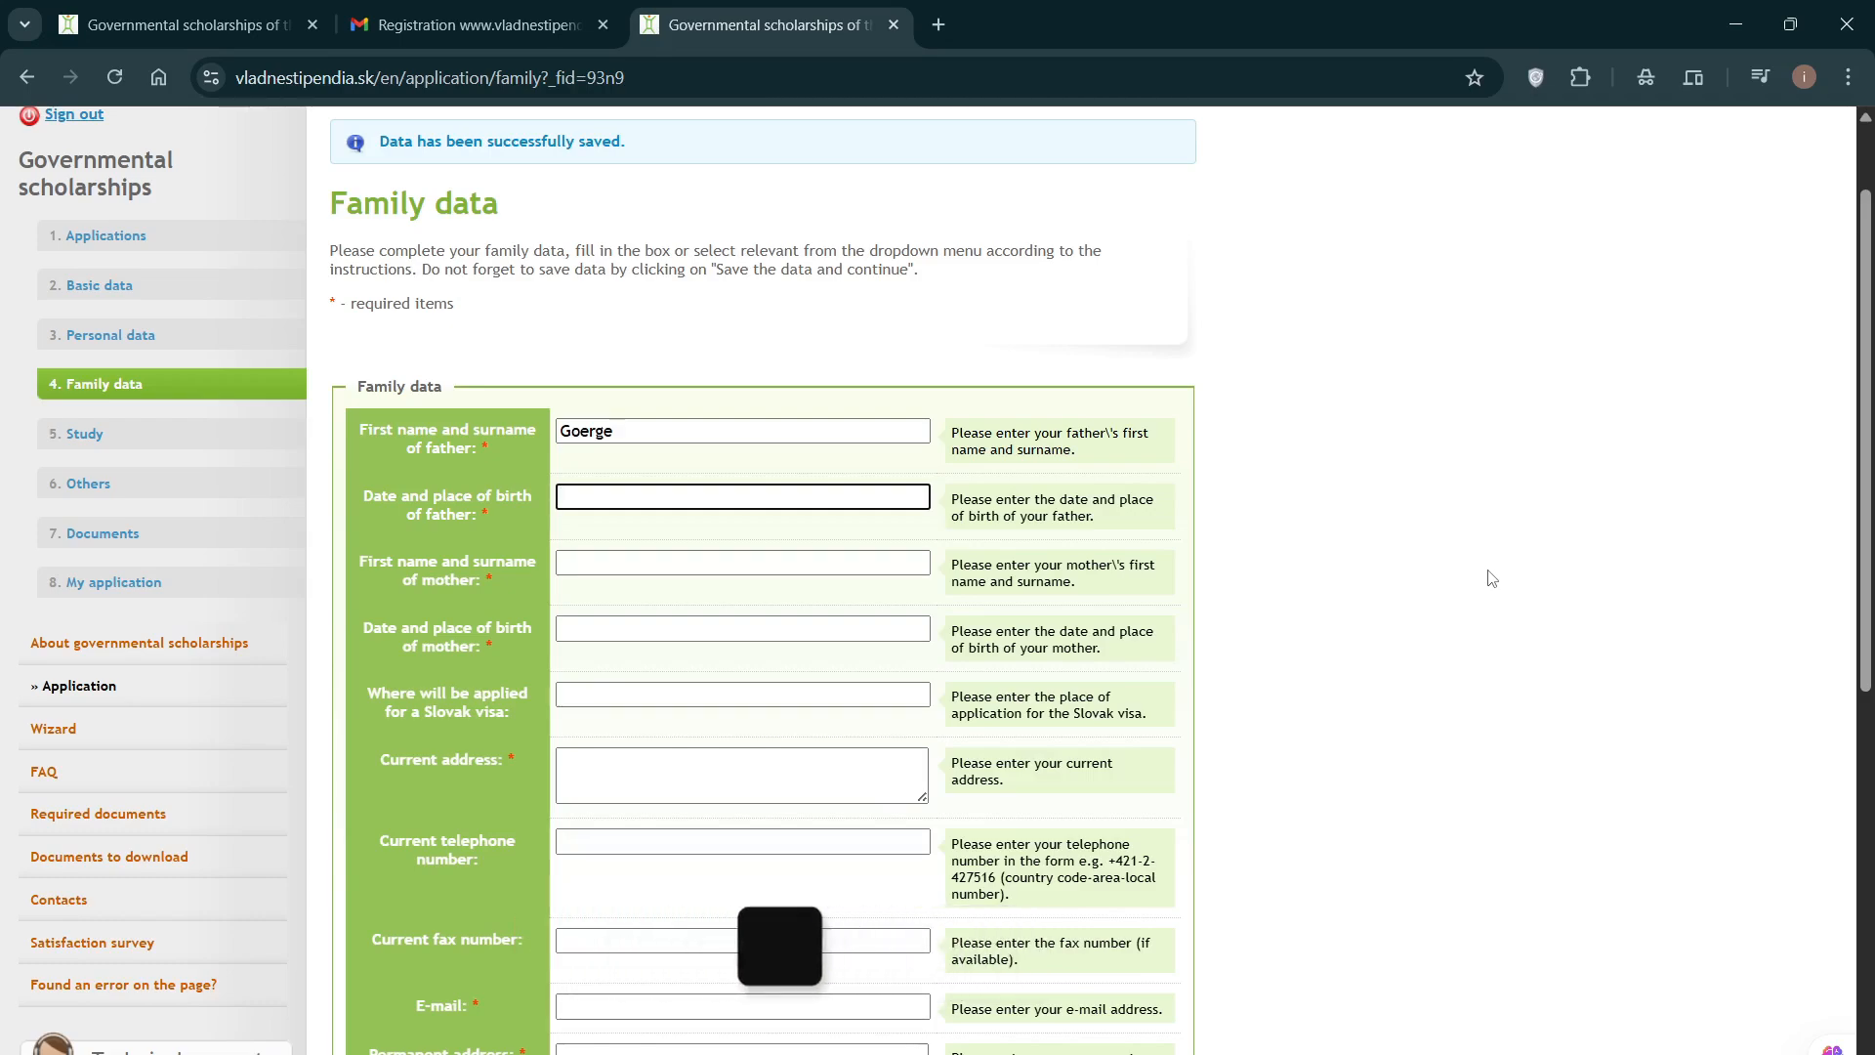
type("09")
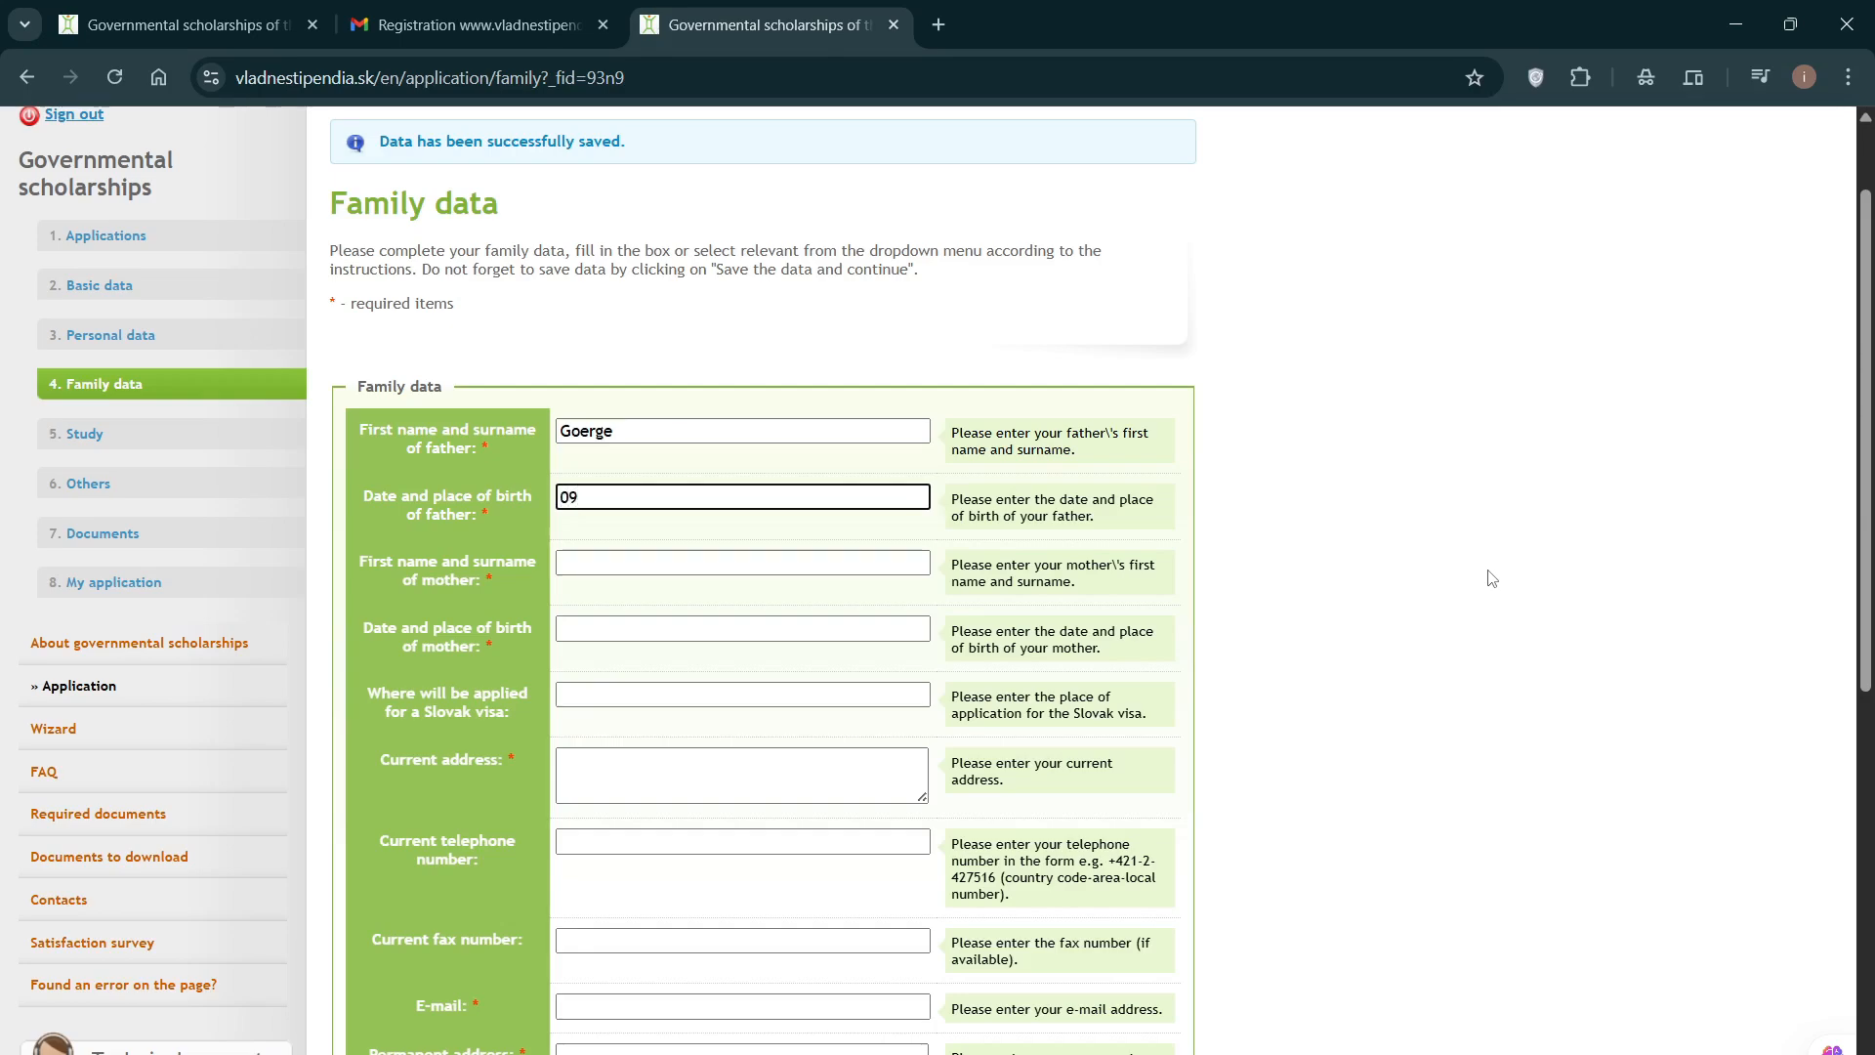
type("=")
type("-")
type("05")
type("-1995")
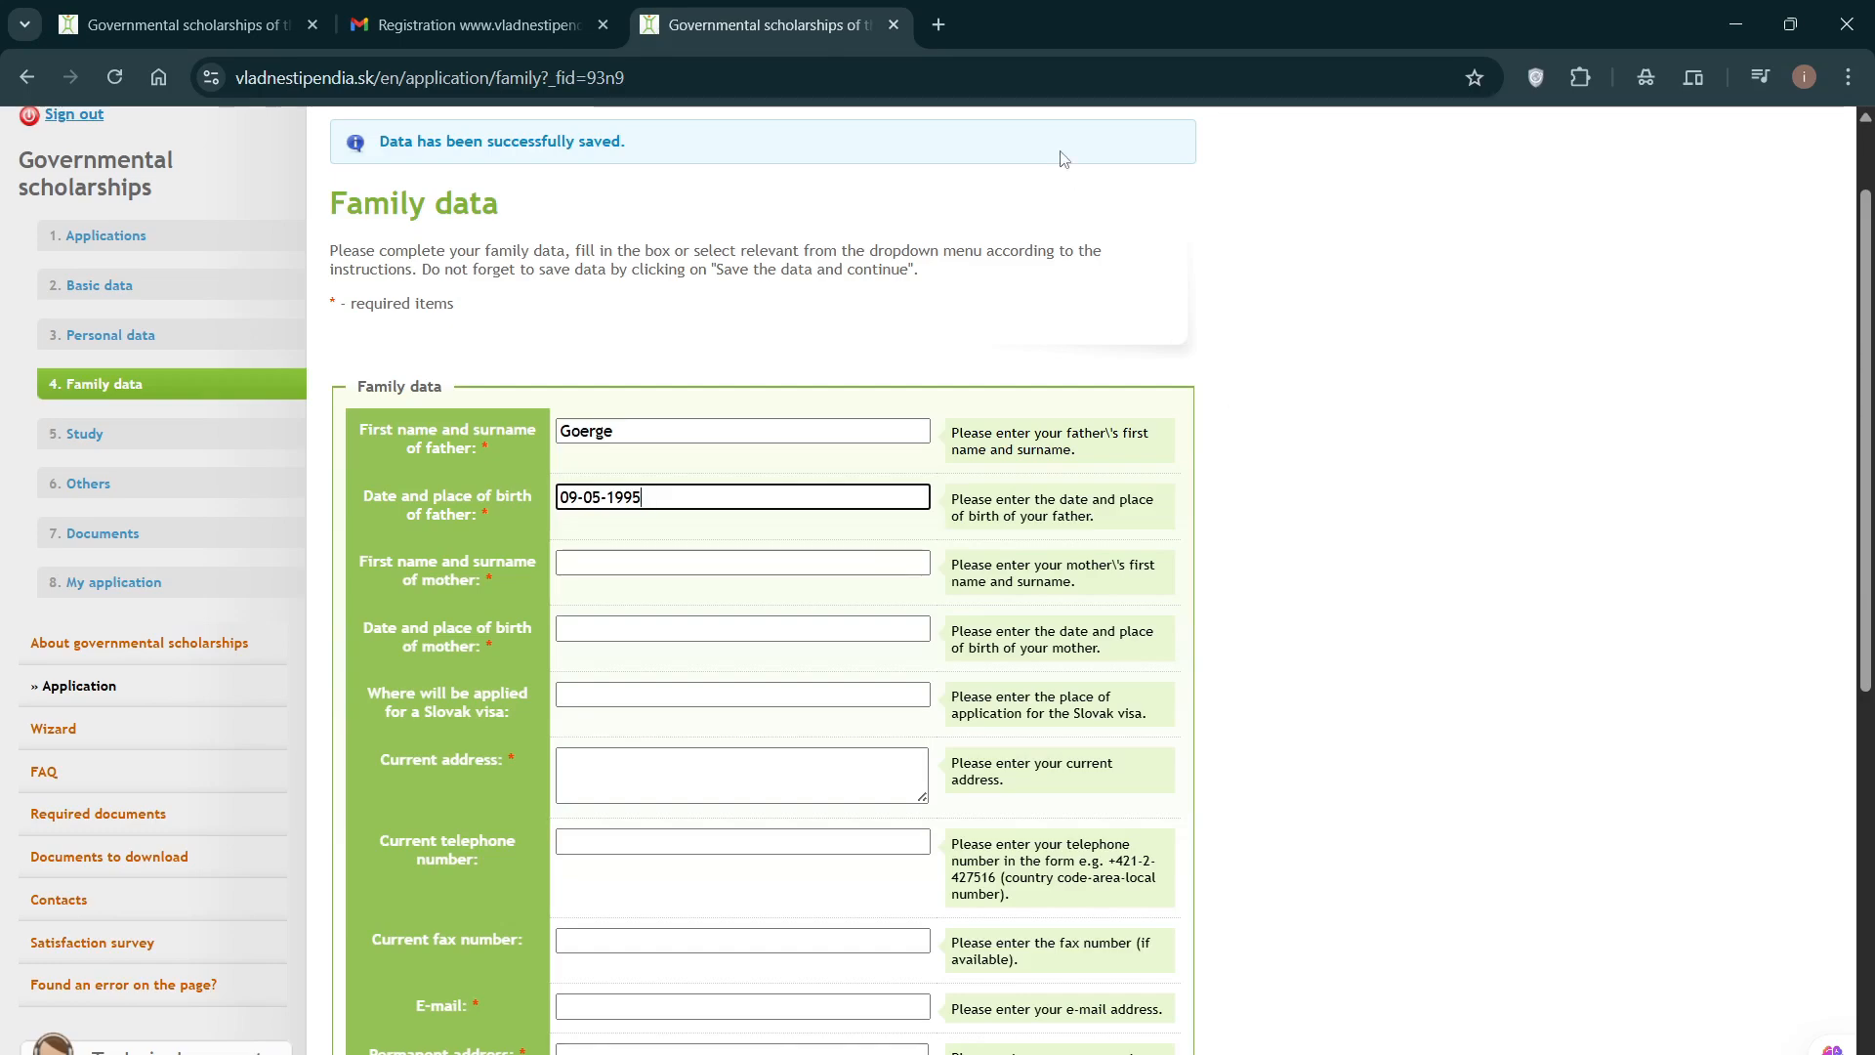
left_click(563, 563)
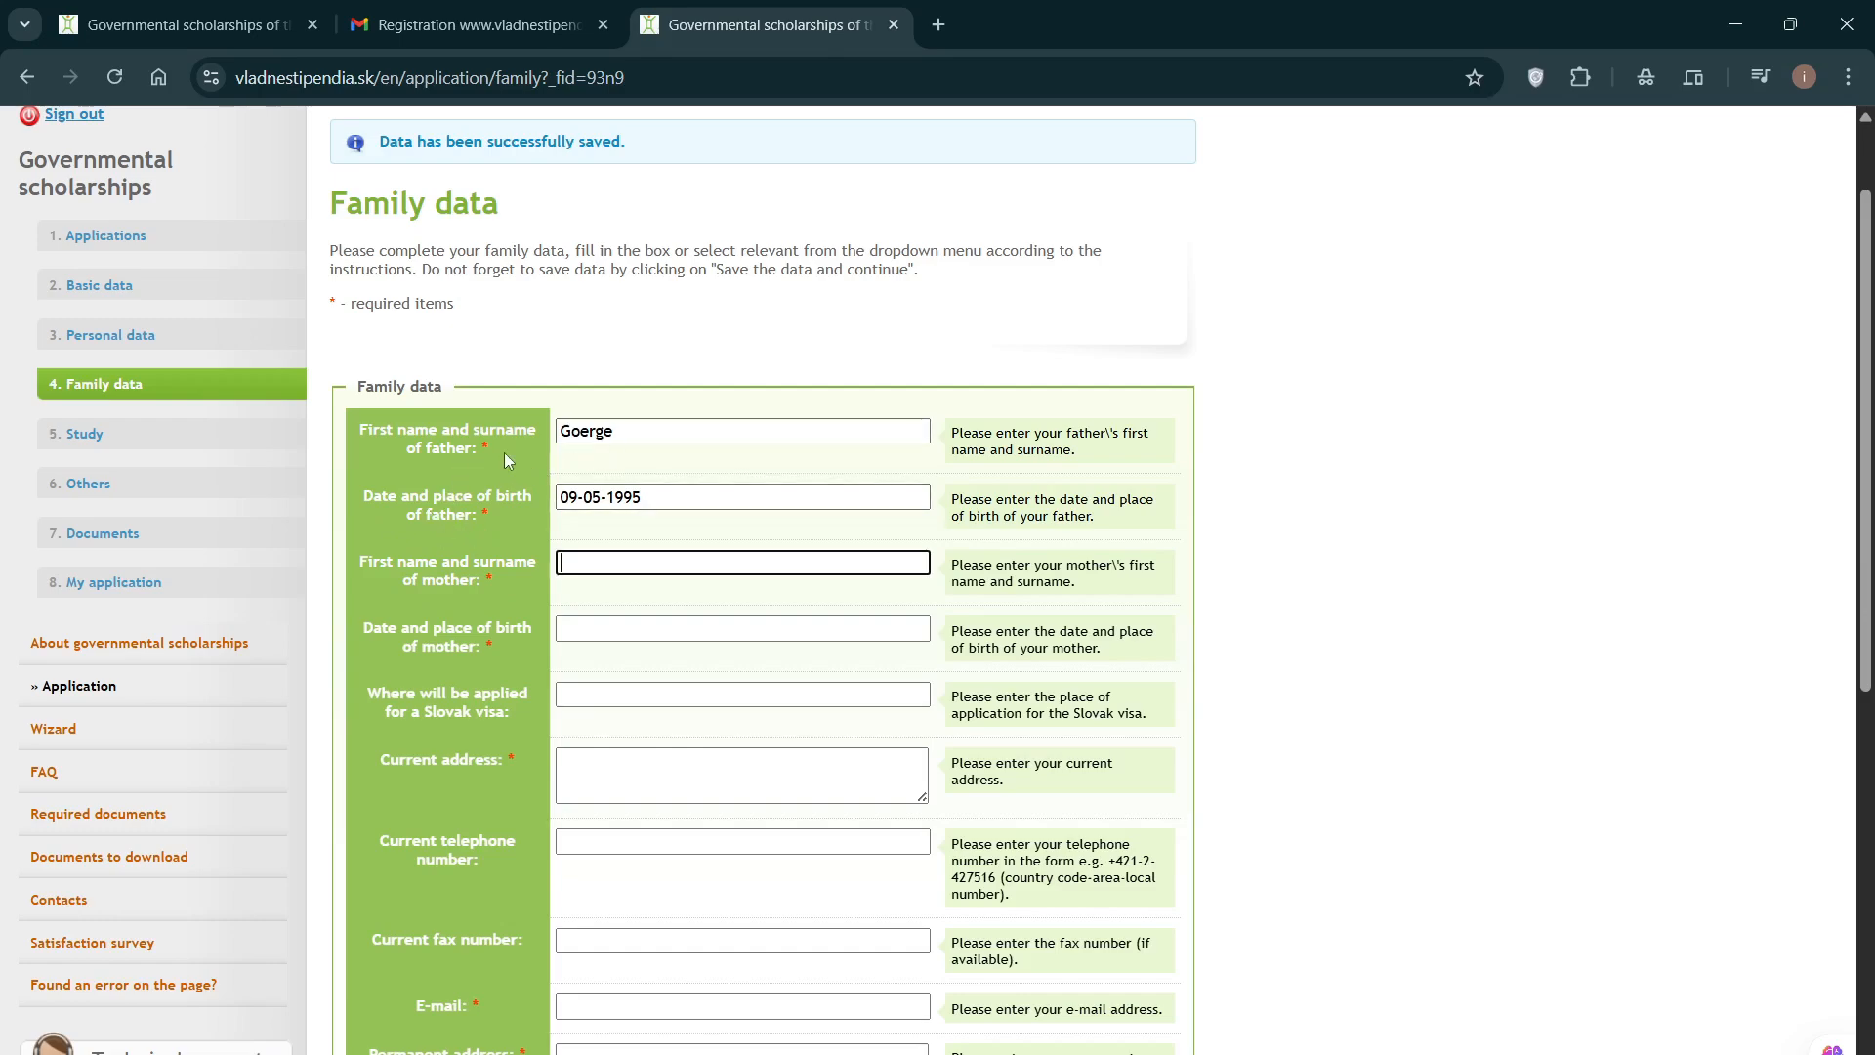
left_click(620, 430)
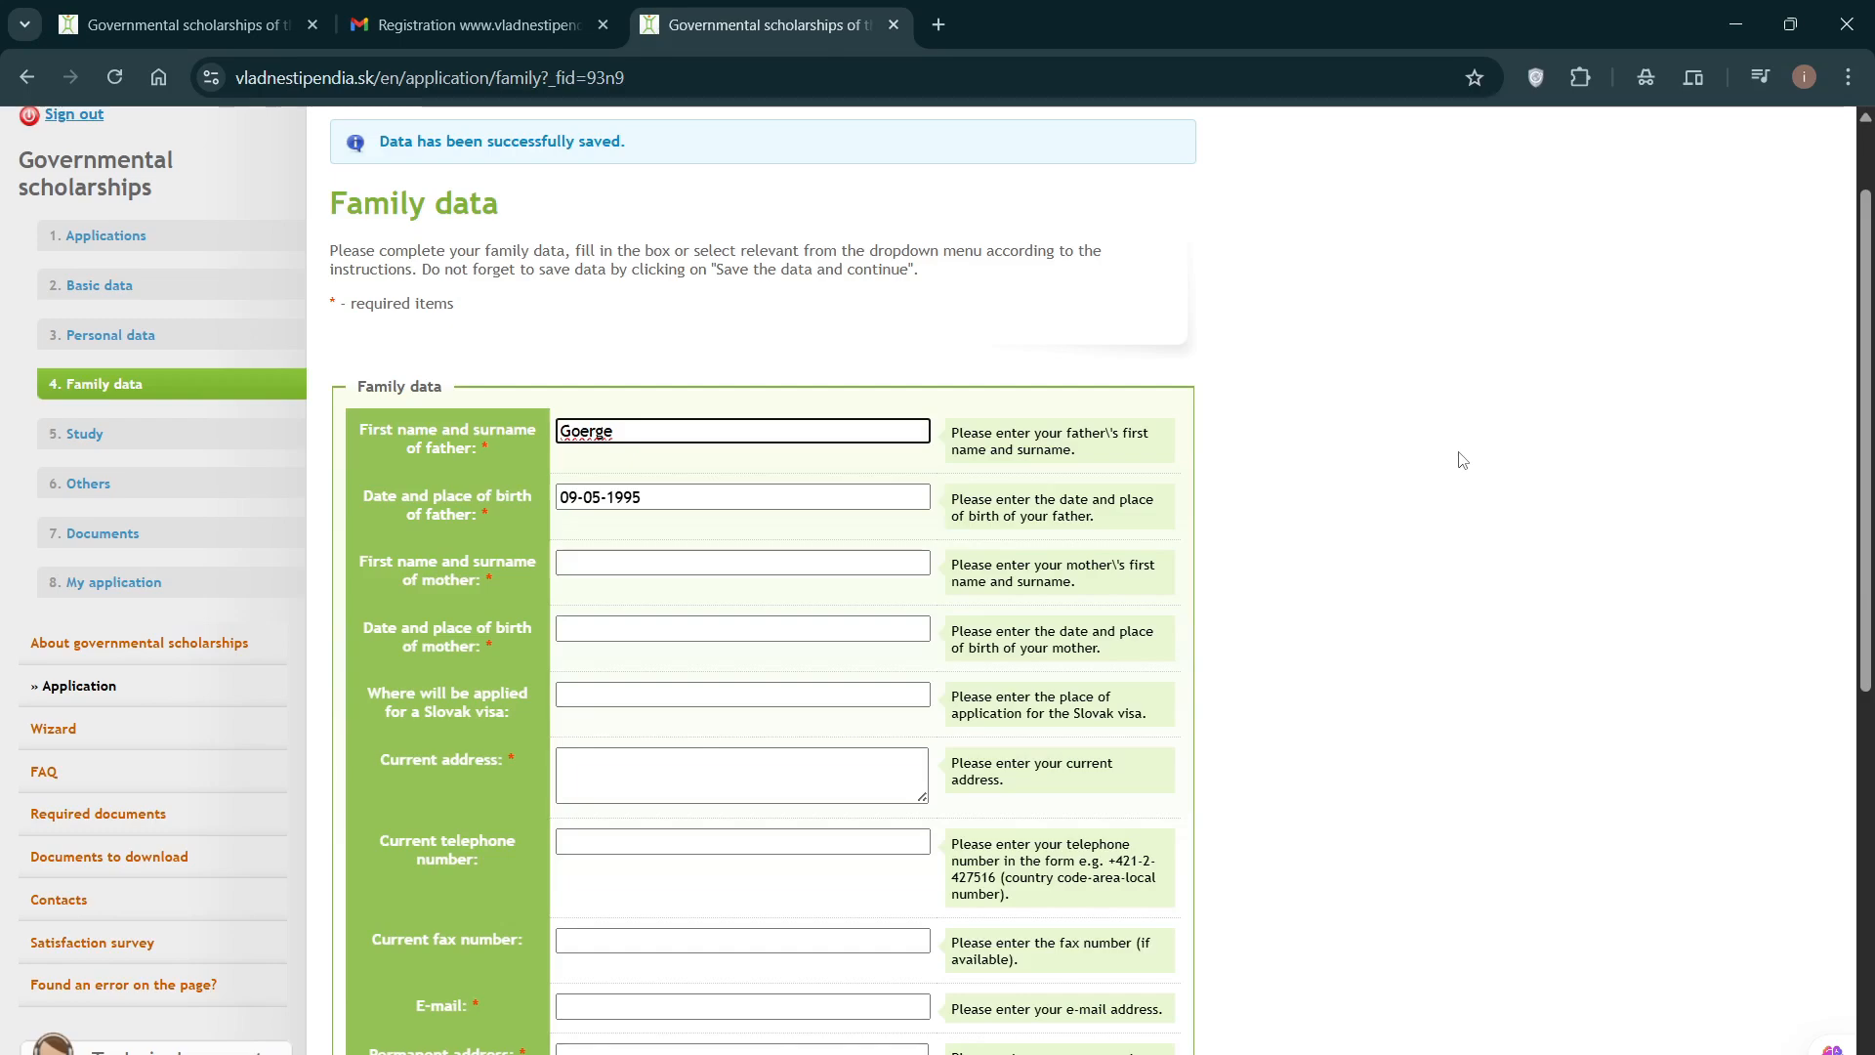
type("orwell")
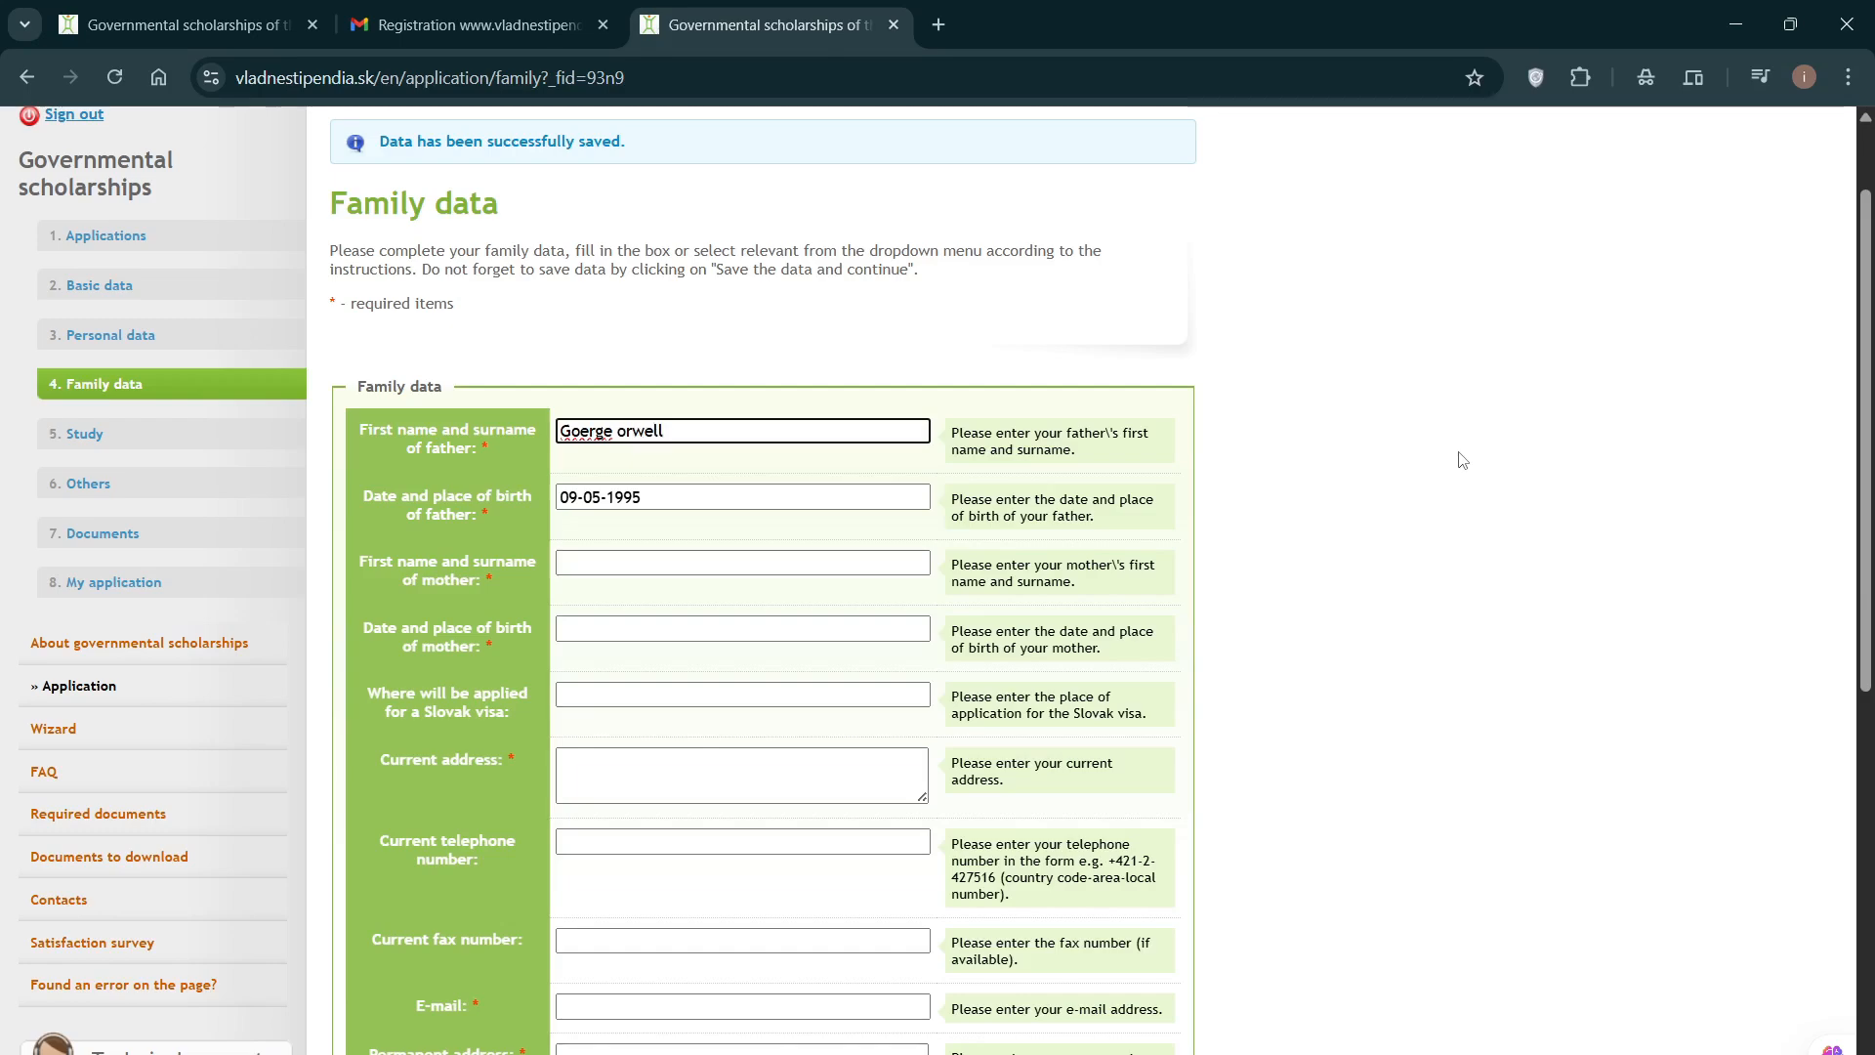
left_click(640, 564)
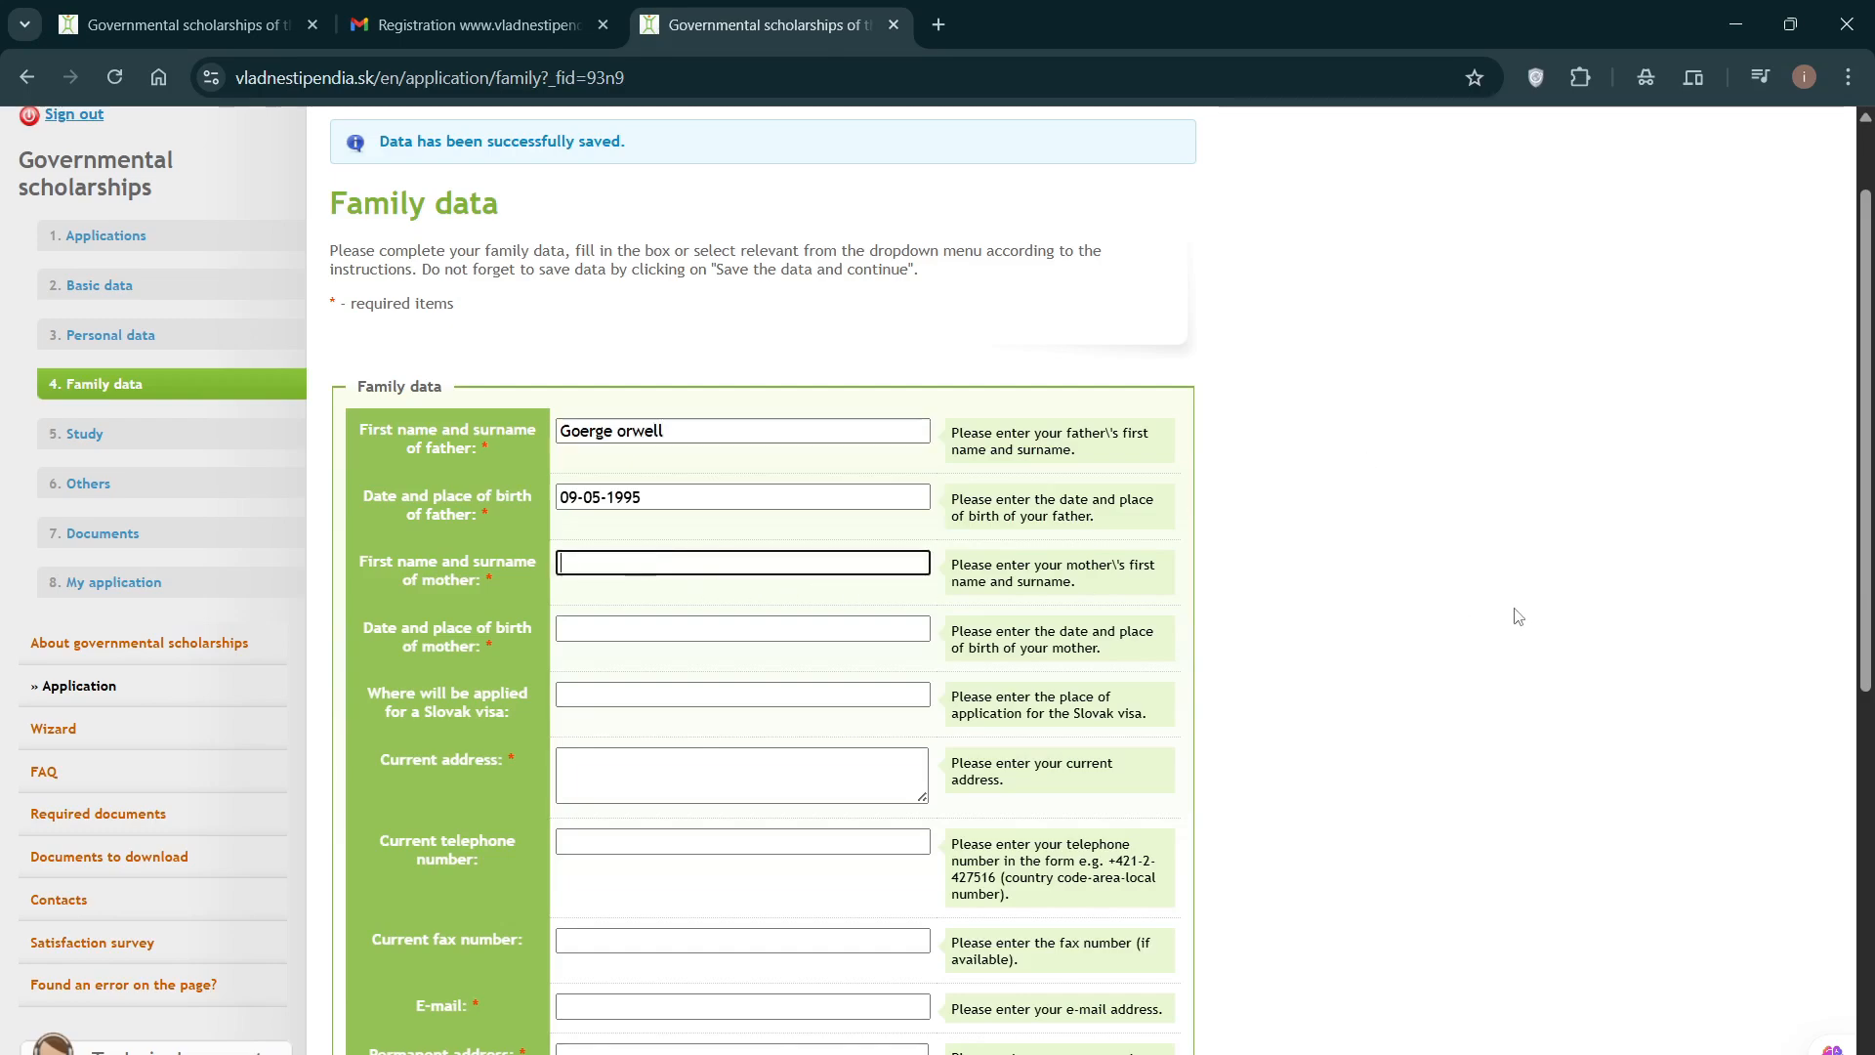
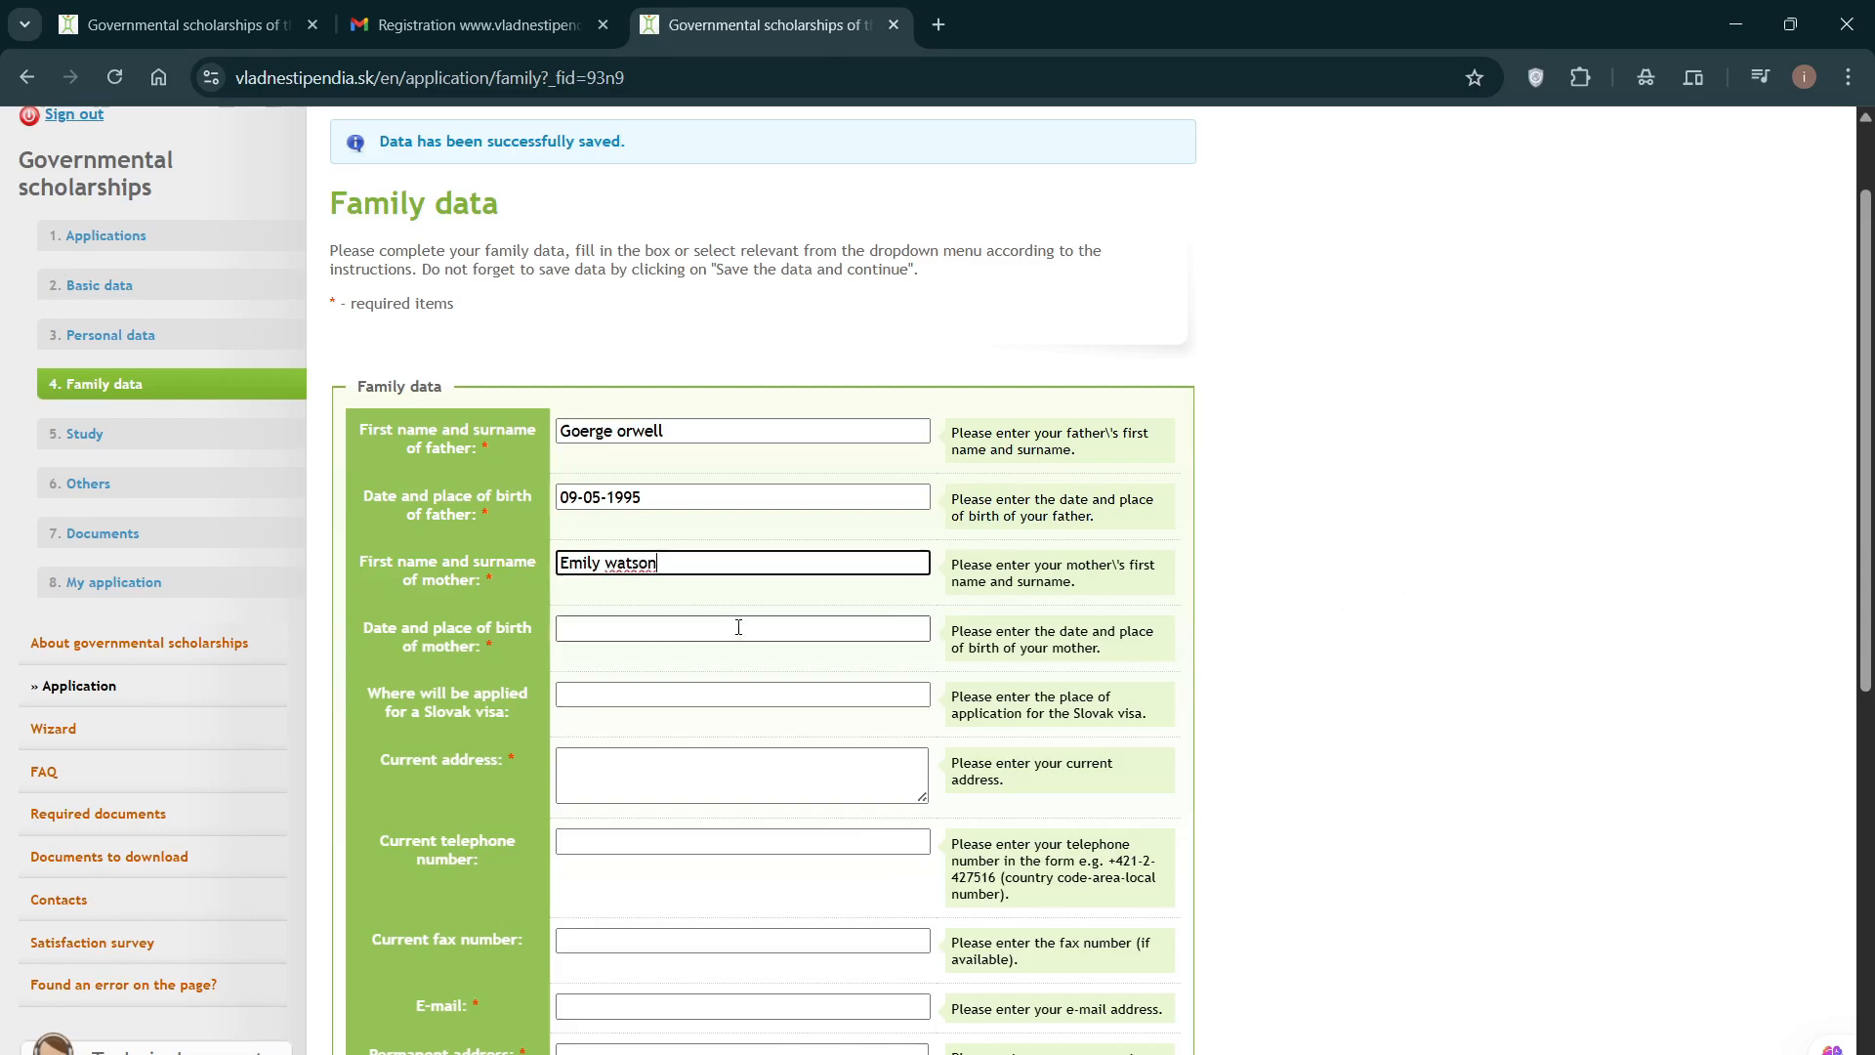
left_click(701, 628)
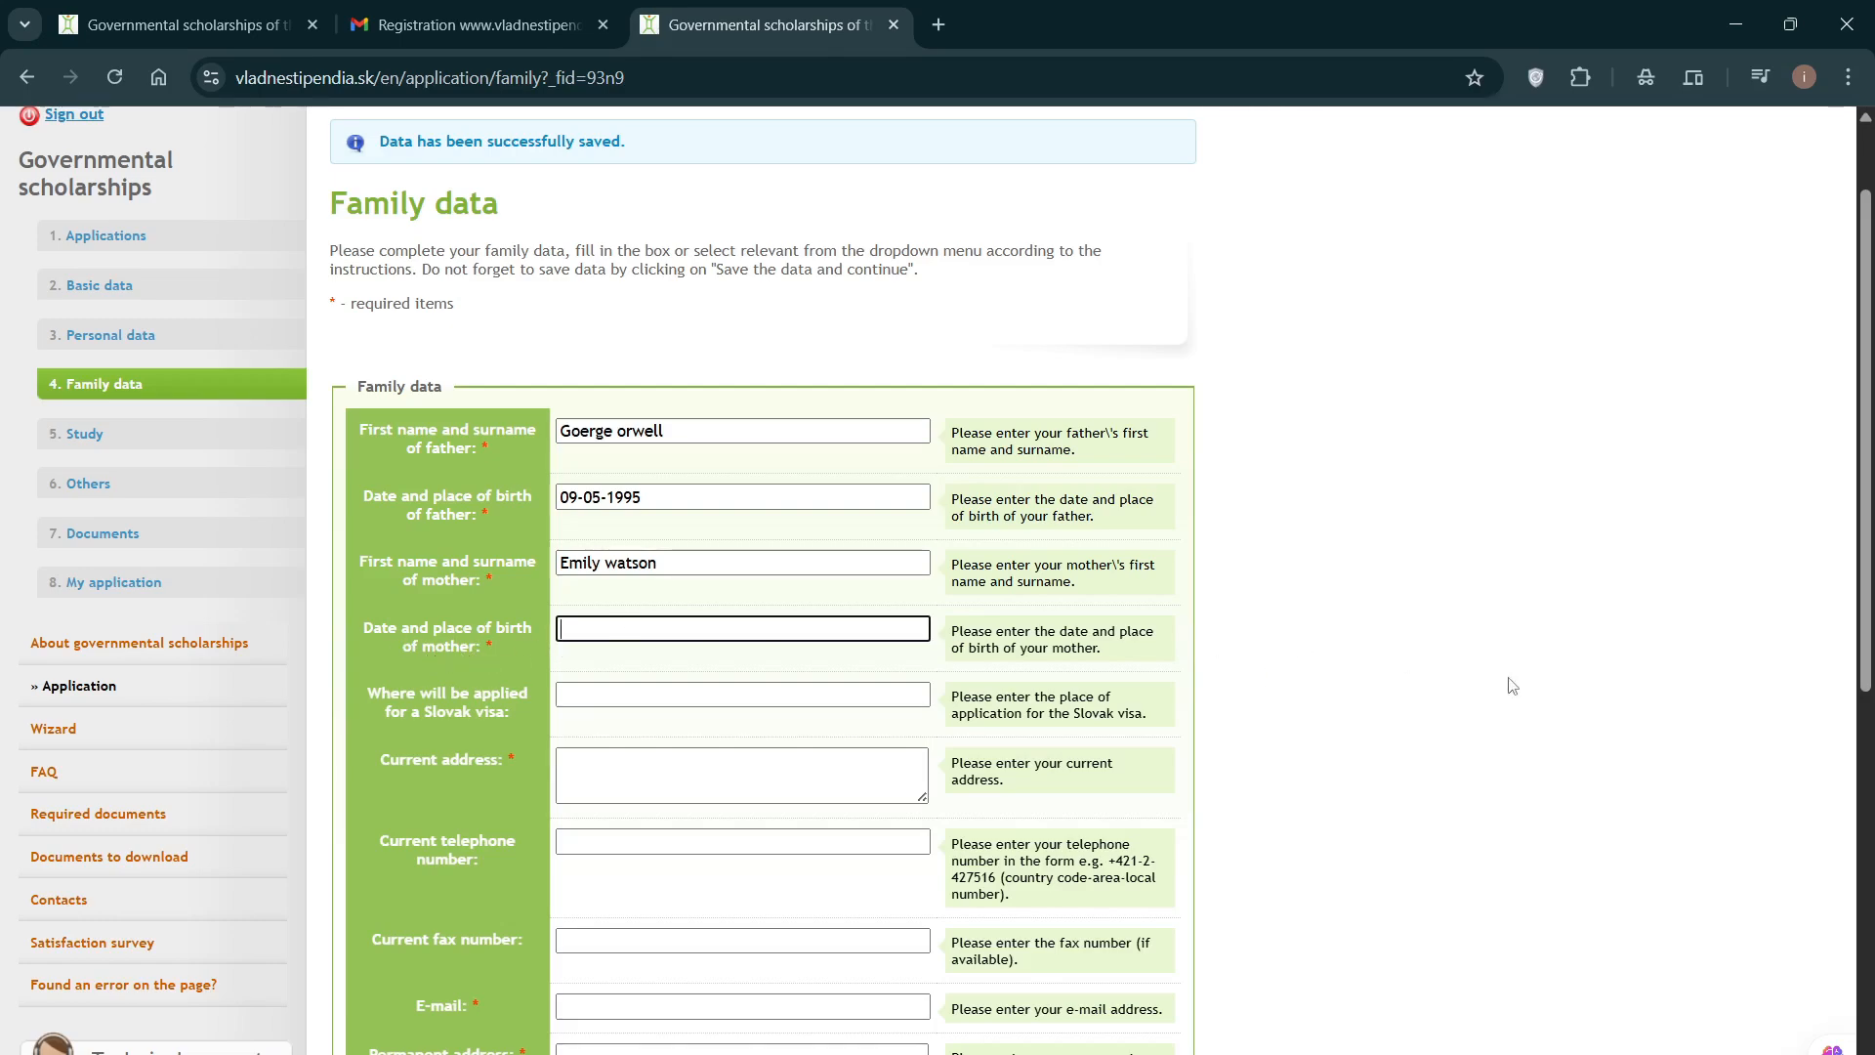
type("05-15-")
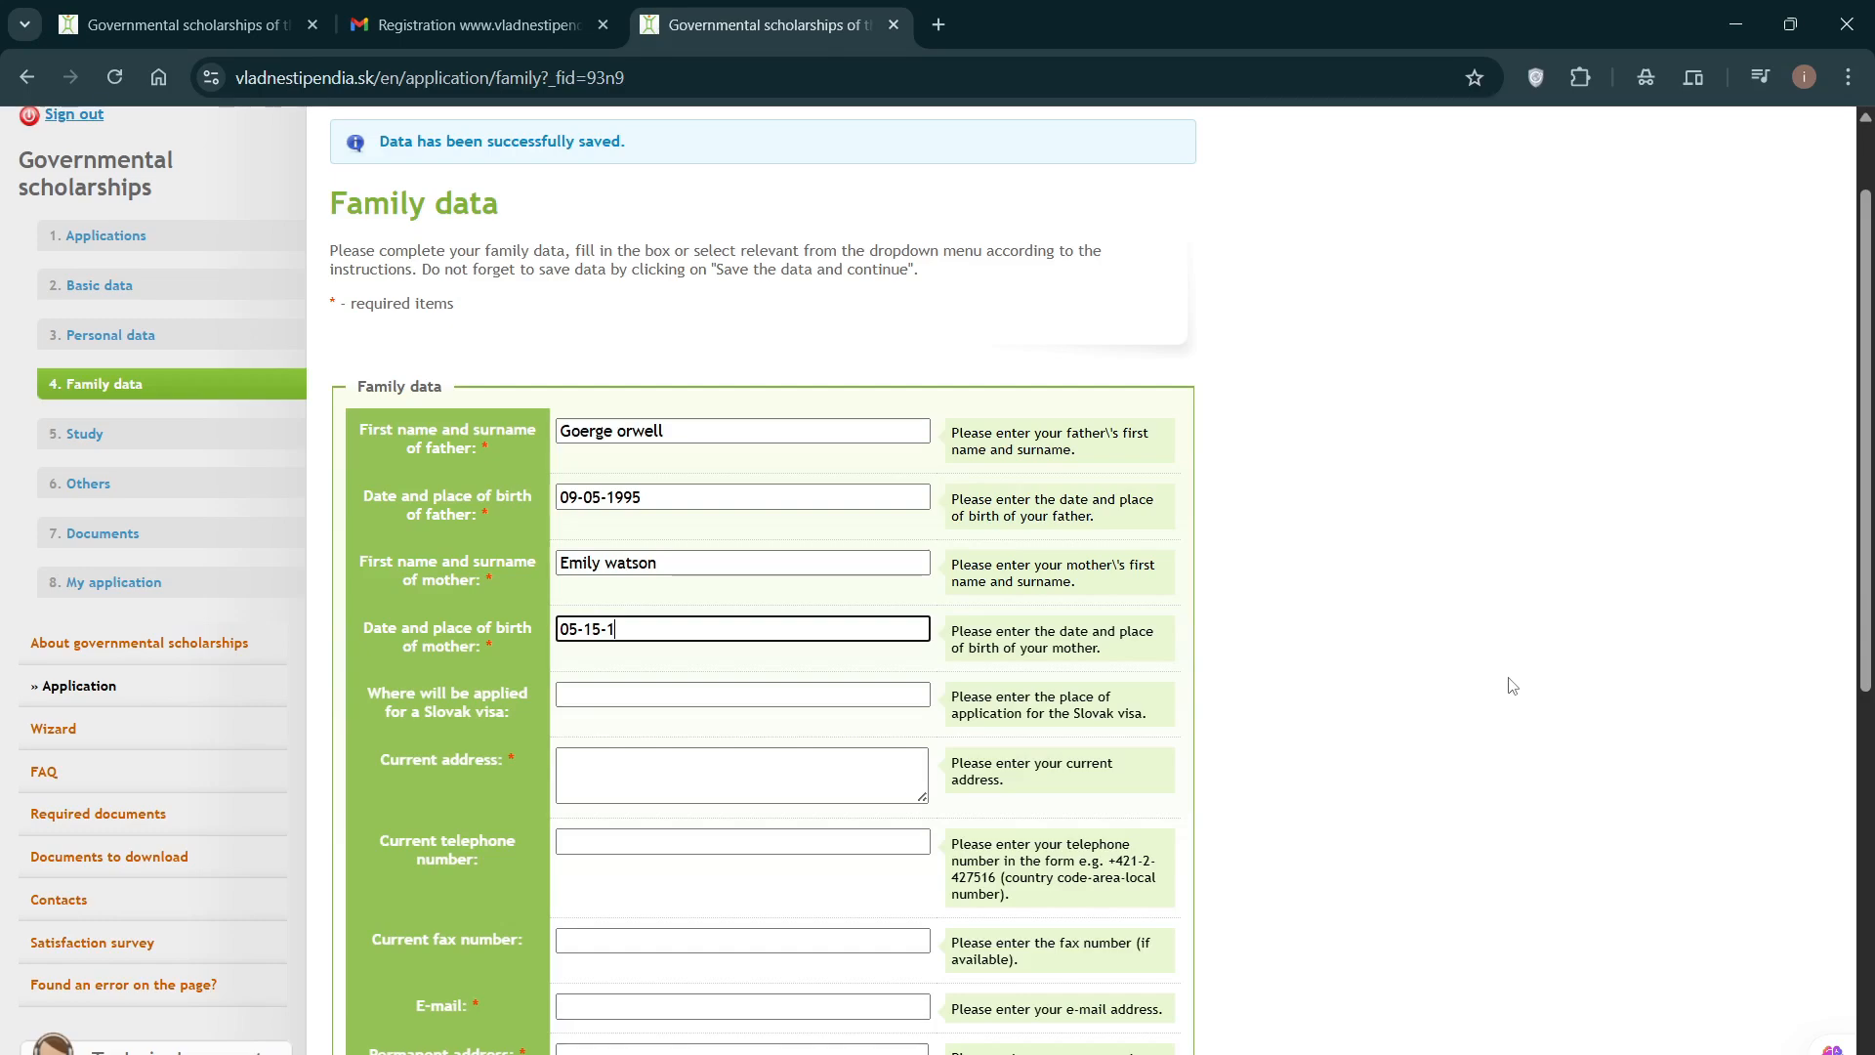
type("1997")
left_click(1467, 671)
Step: Enter Tiblis as the place where the Slovak visa will be applied for
scroll(1270, 654, "down", 1)
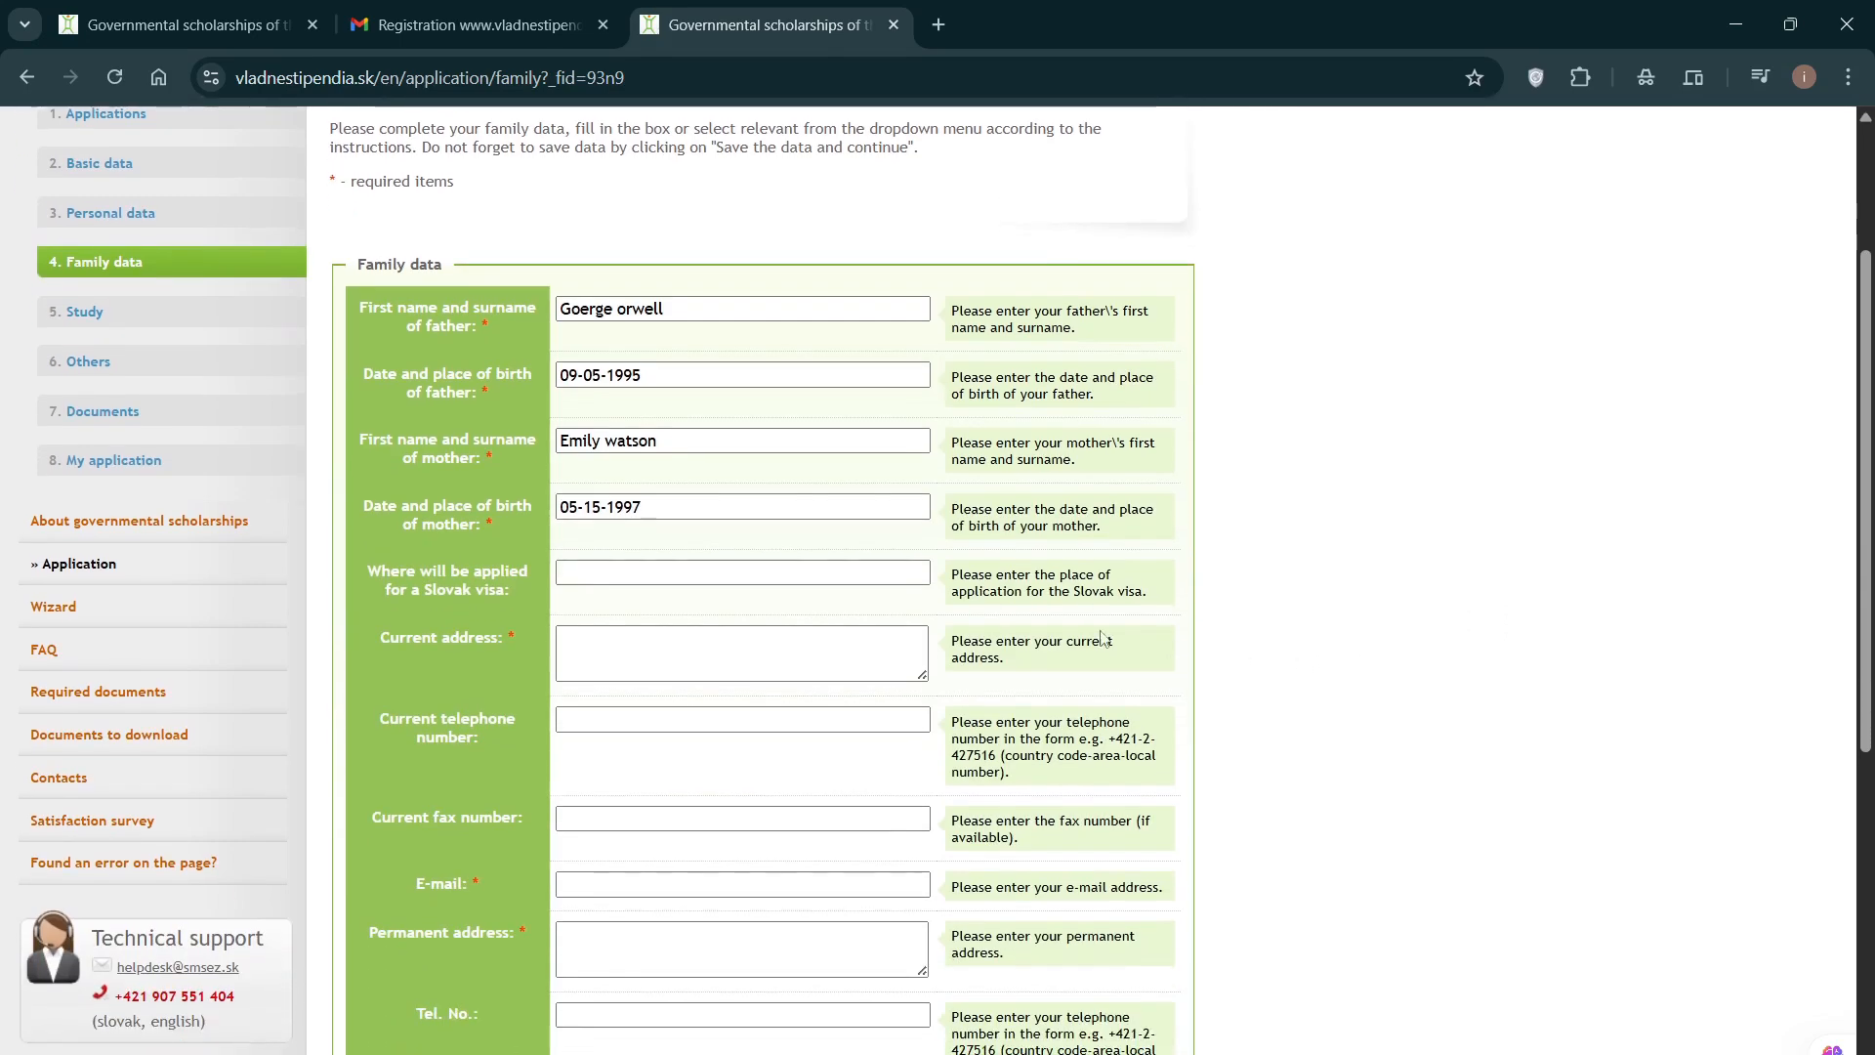
left_click(578, 573)
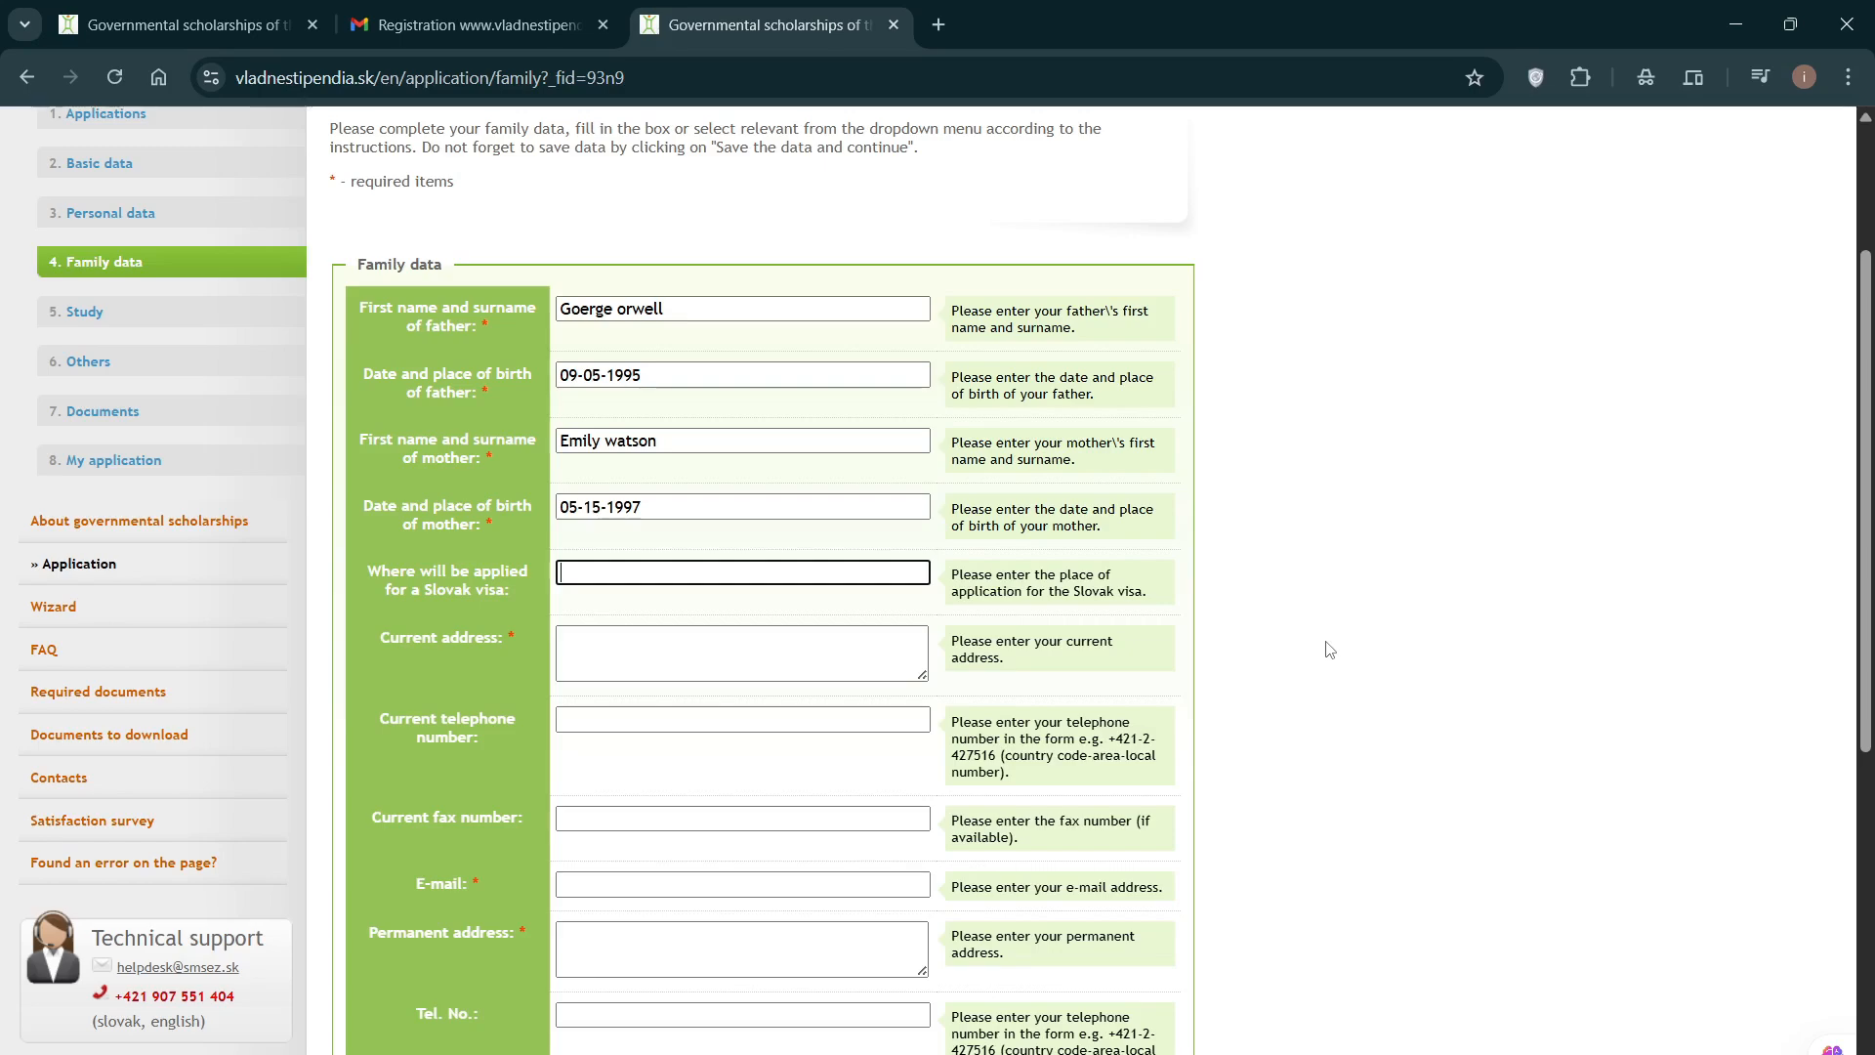
key("Caps_Lock")
type("Tiblis")
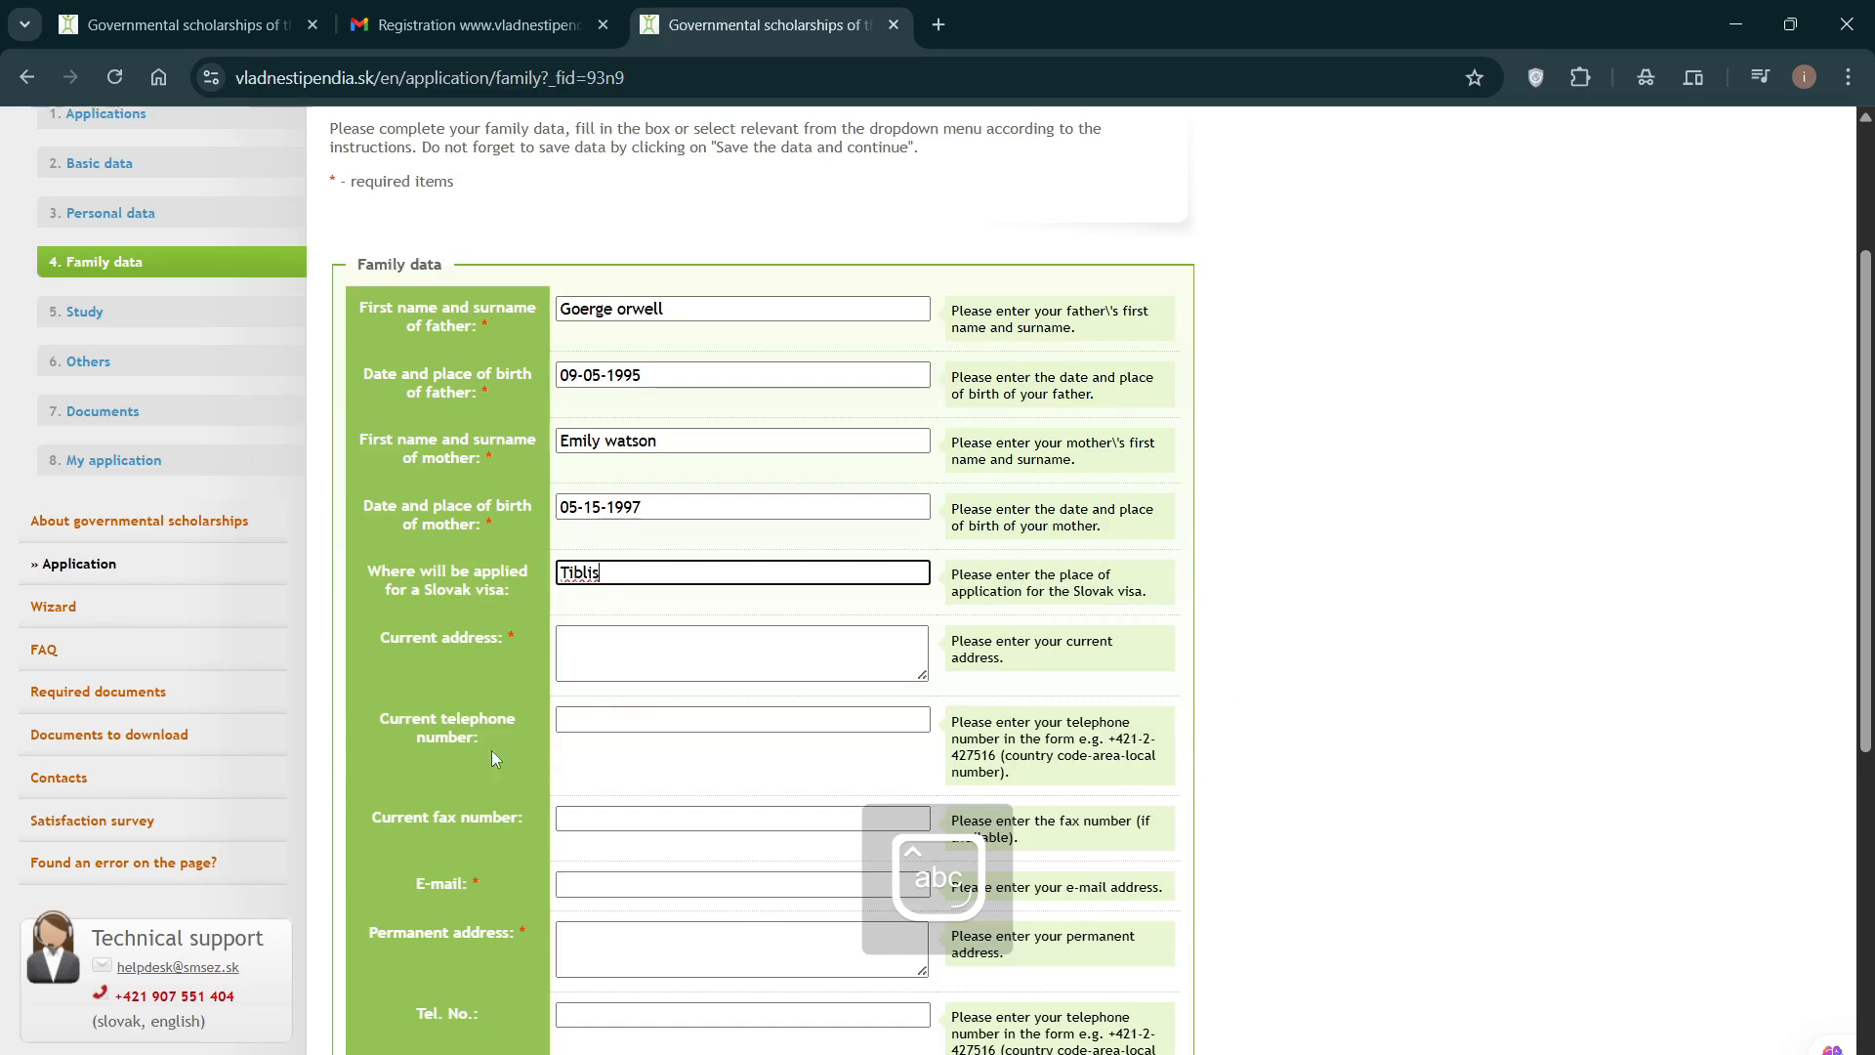
Step: Fill in the applicant's current street address, city and country
left_click(628, 656)
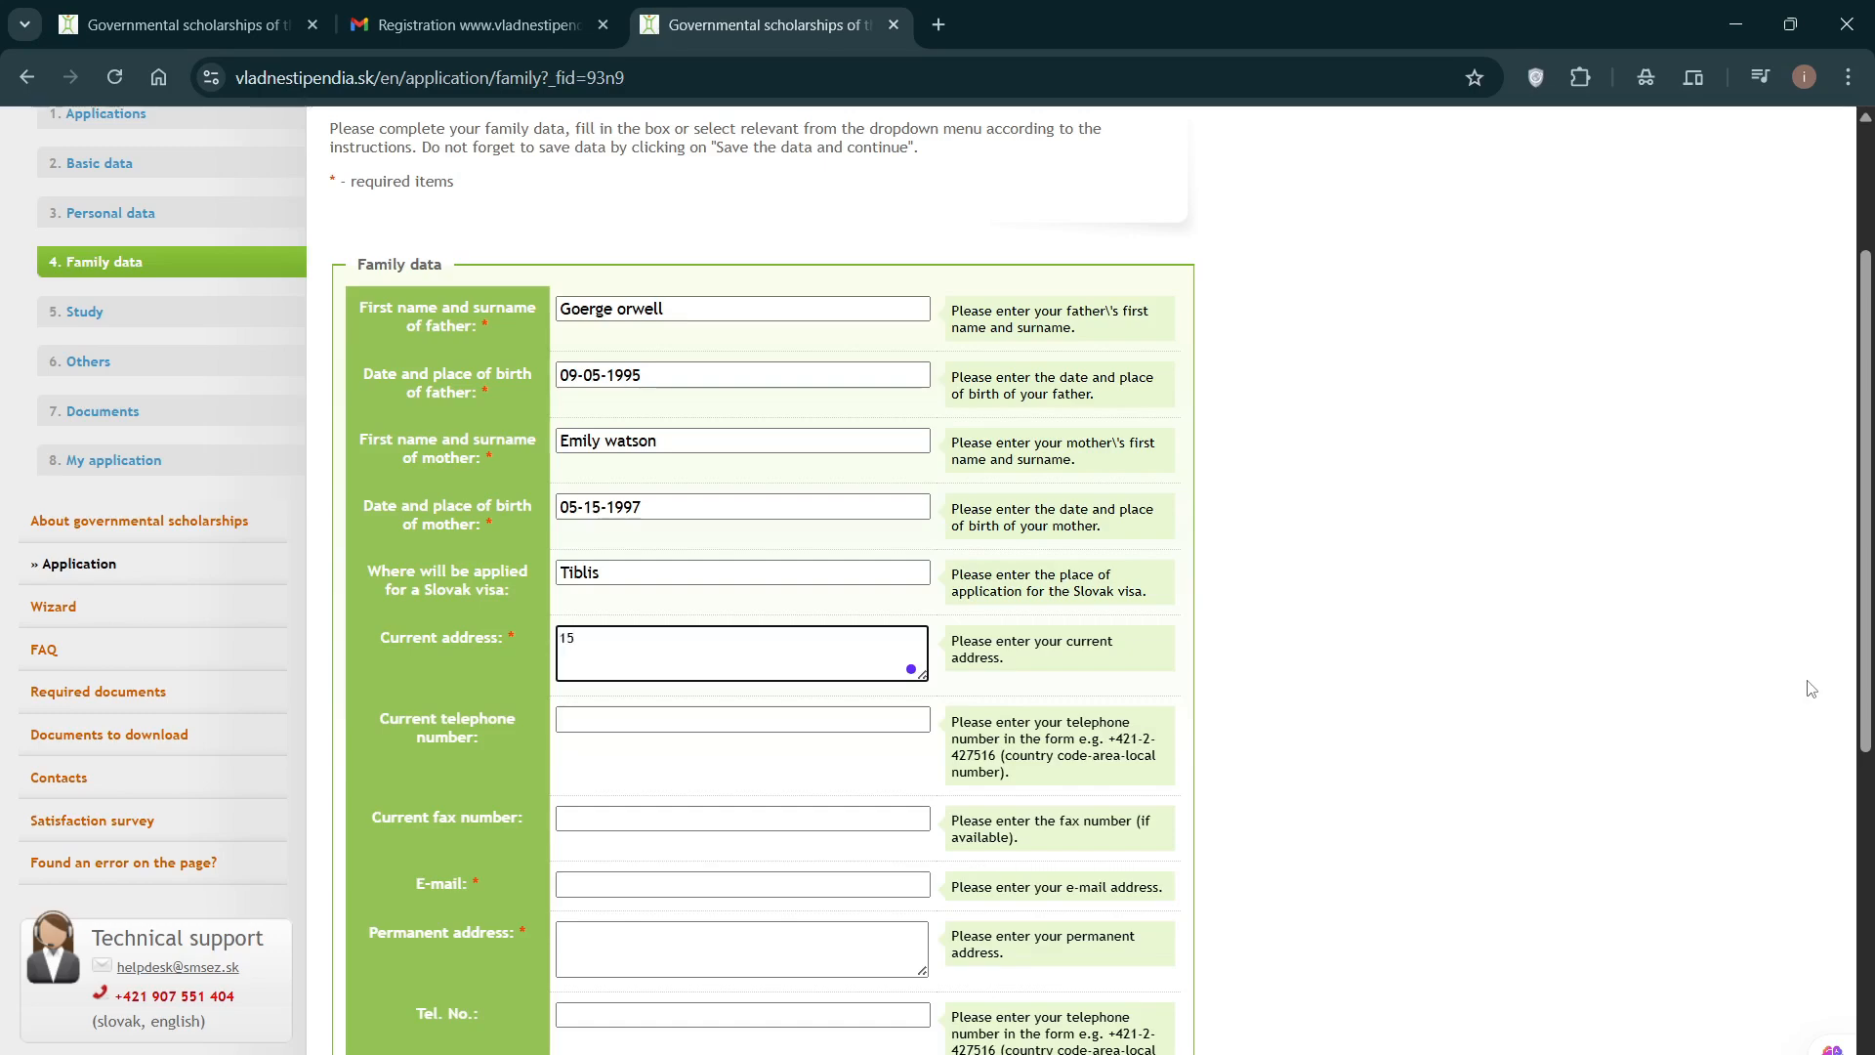
key("Caps_Lock")
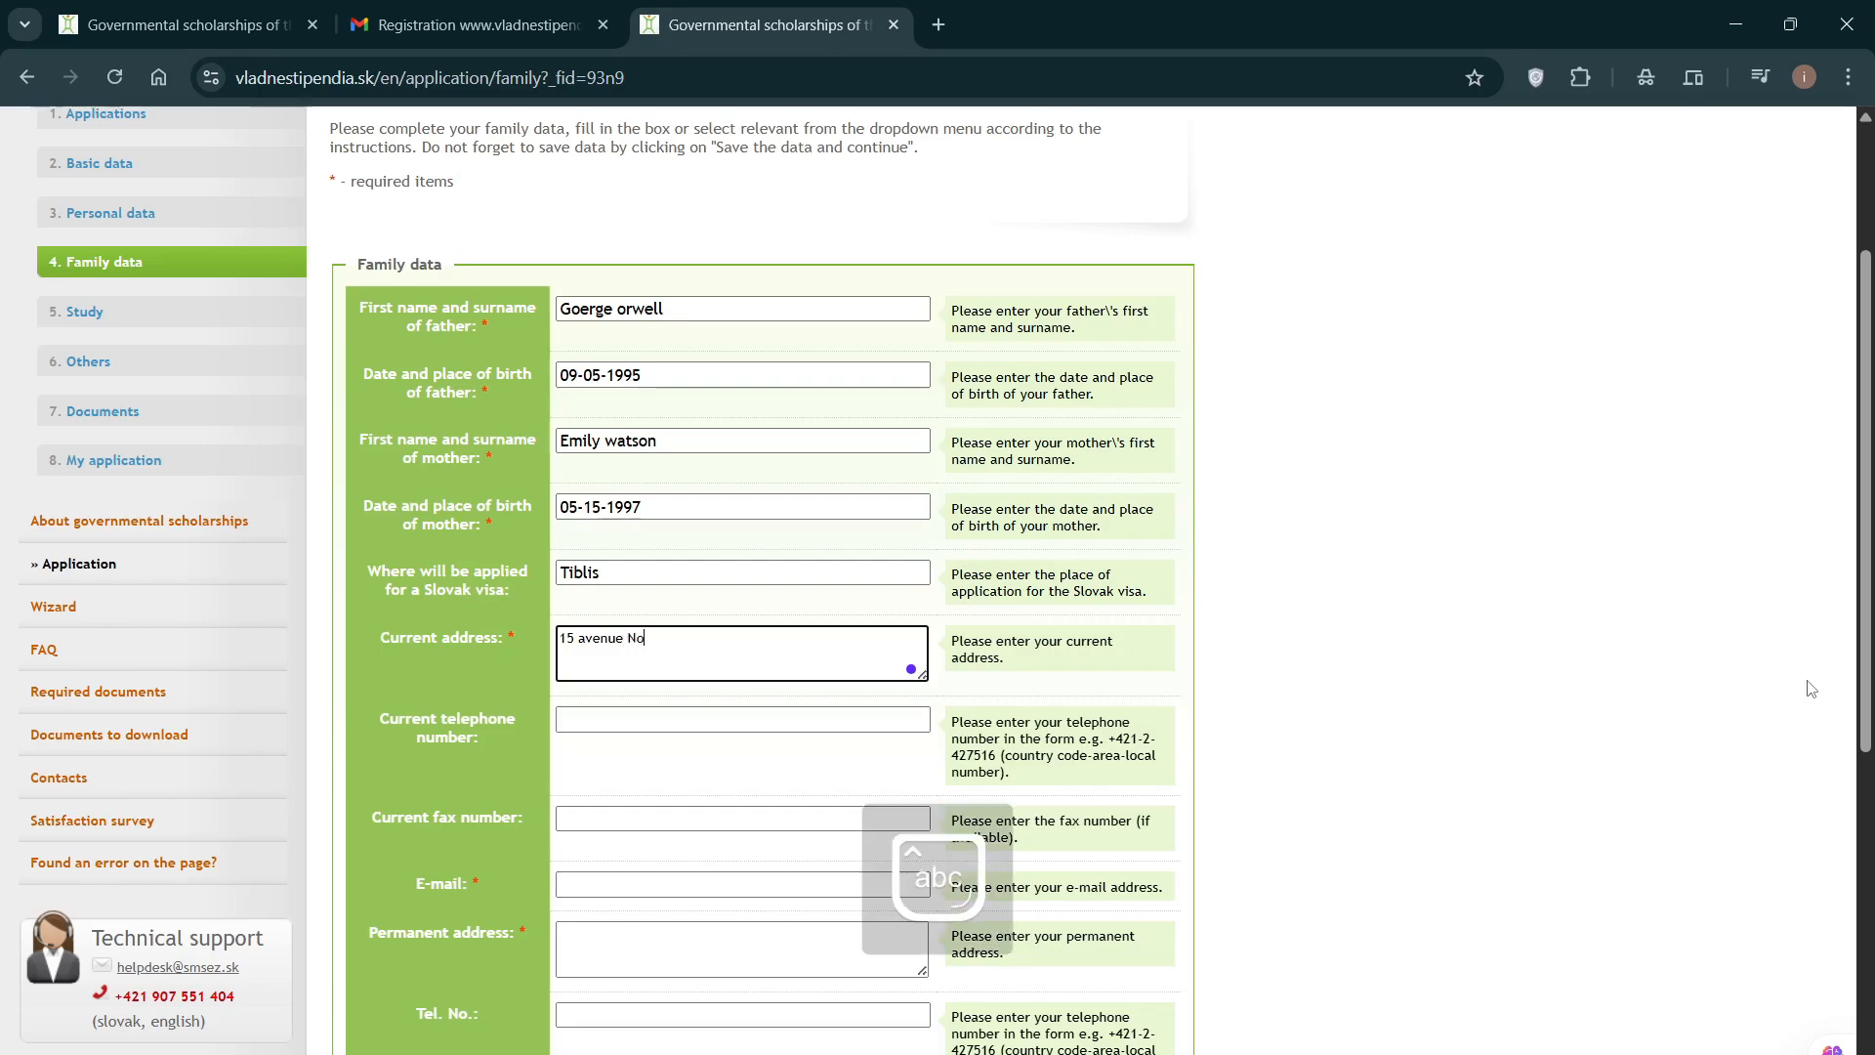
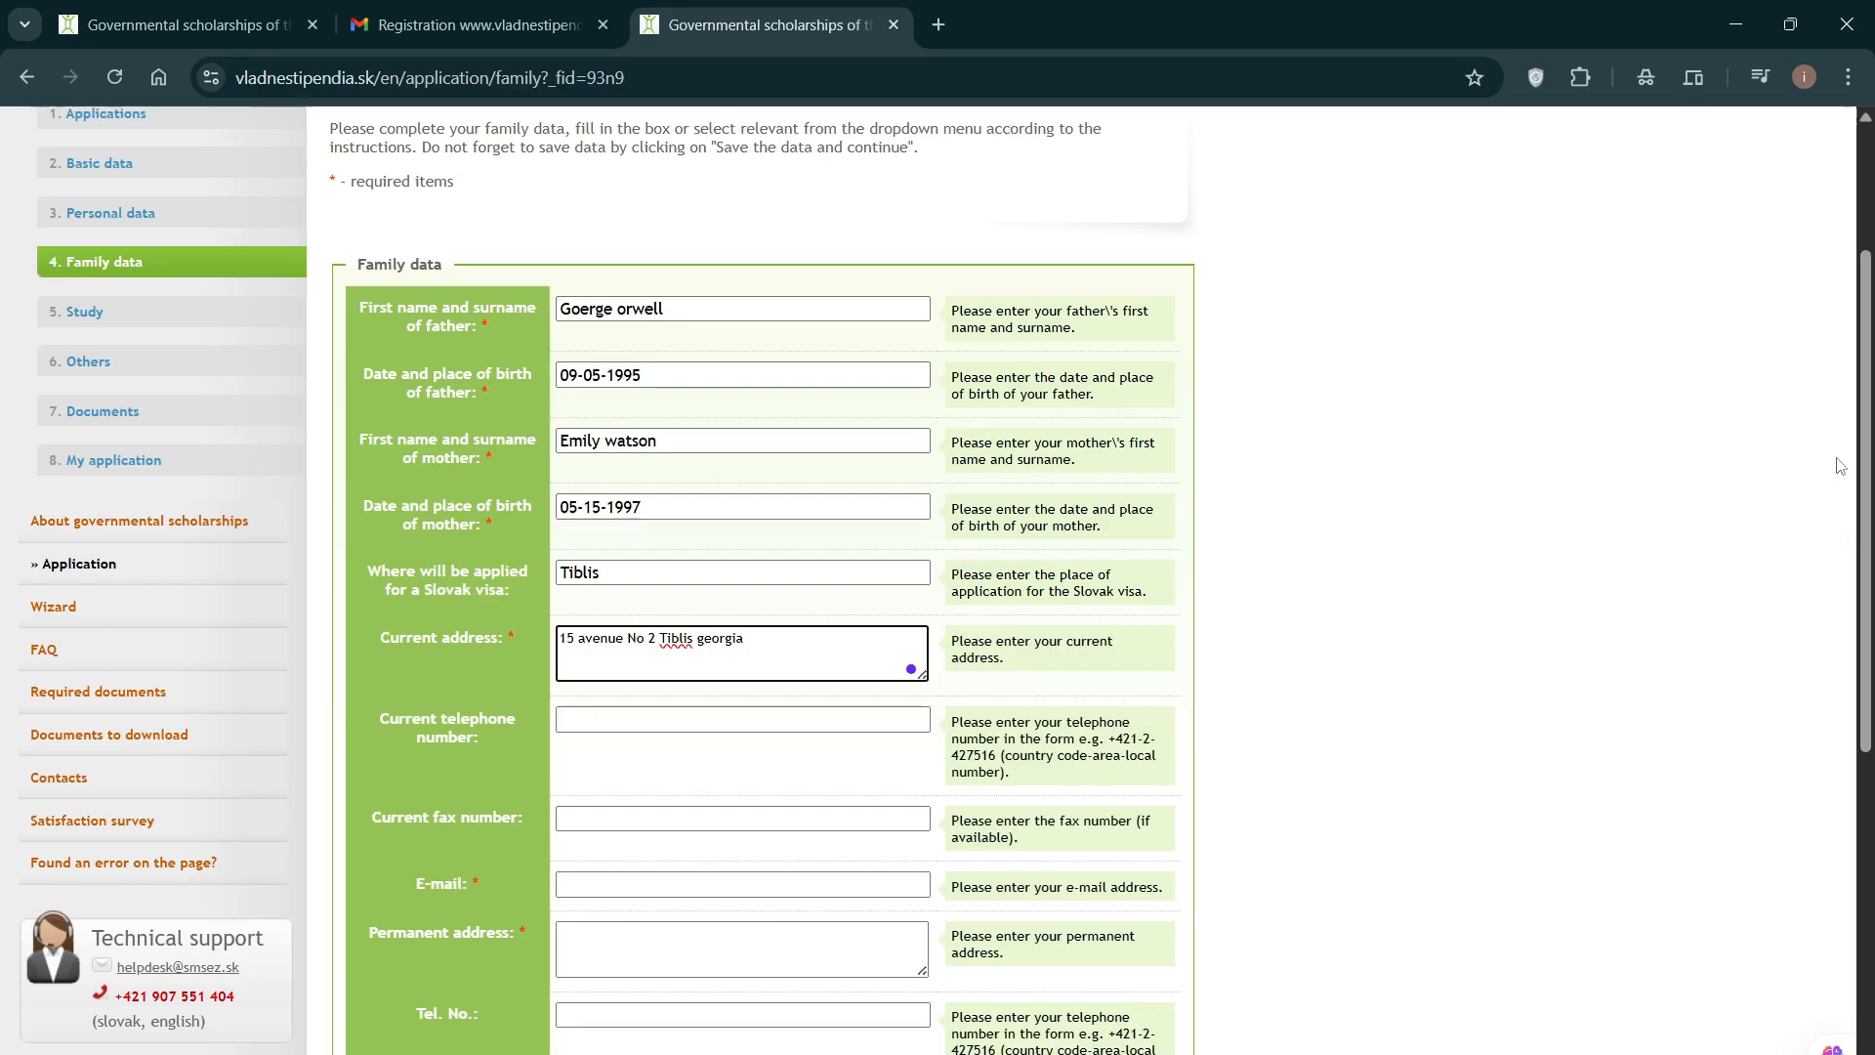
left_click(1504, 622)
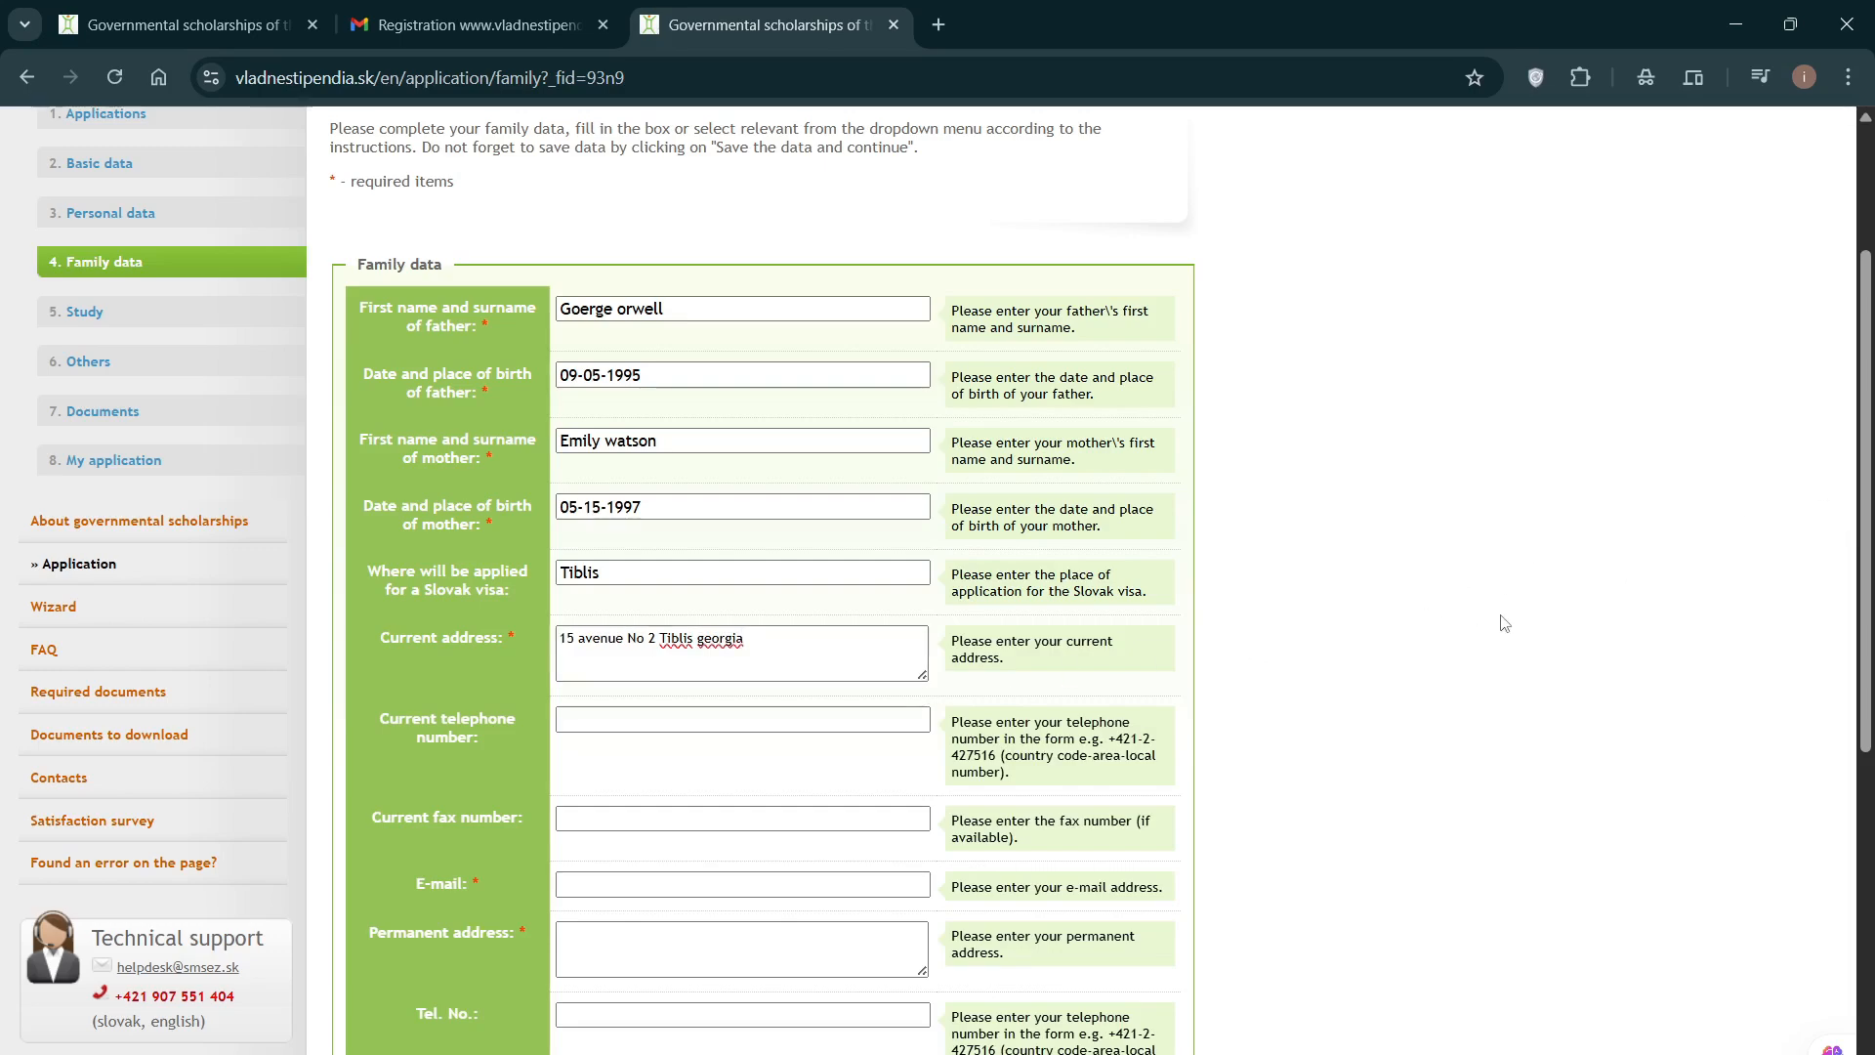
left_click(616, 715)
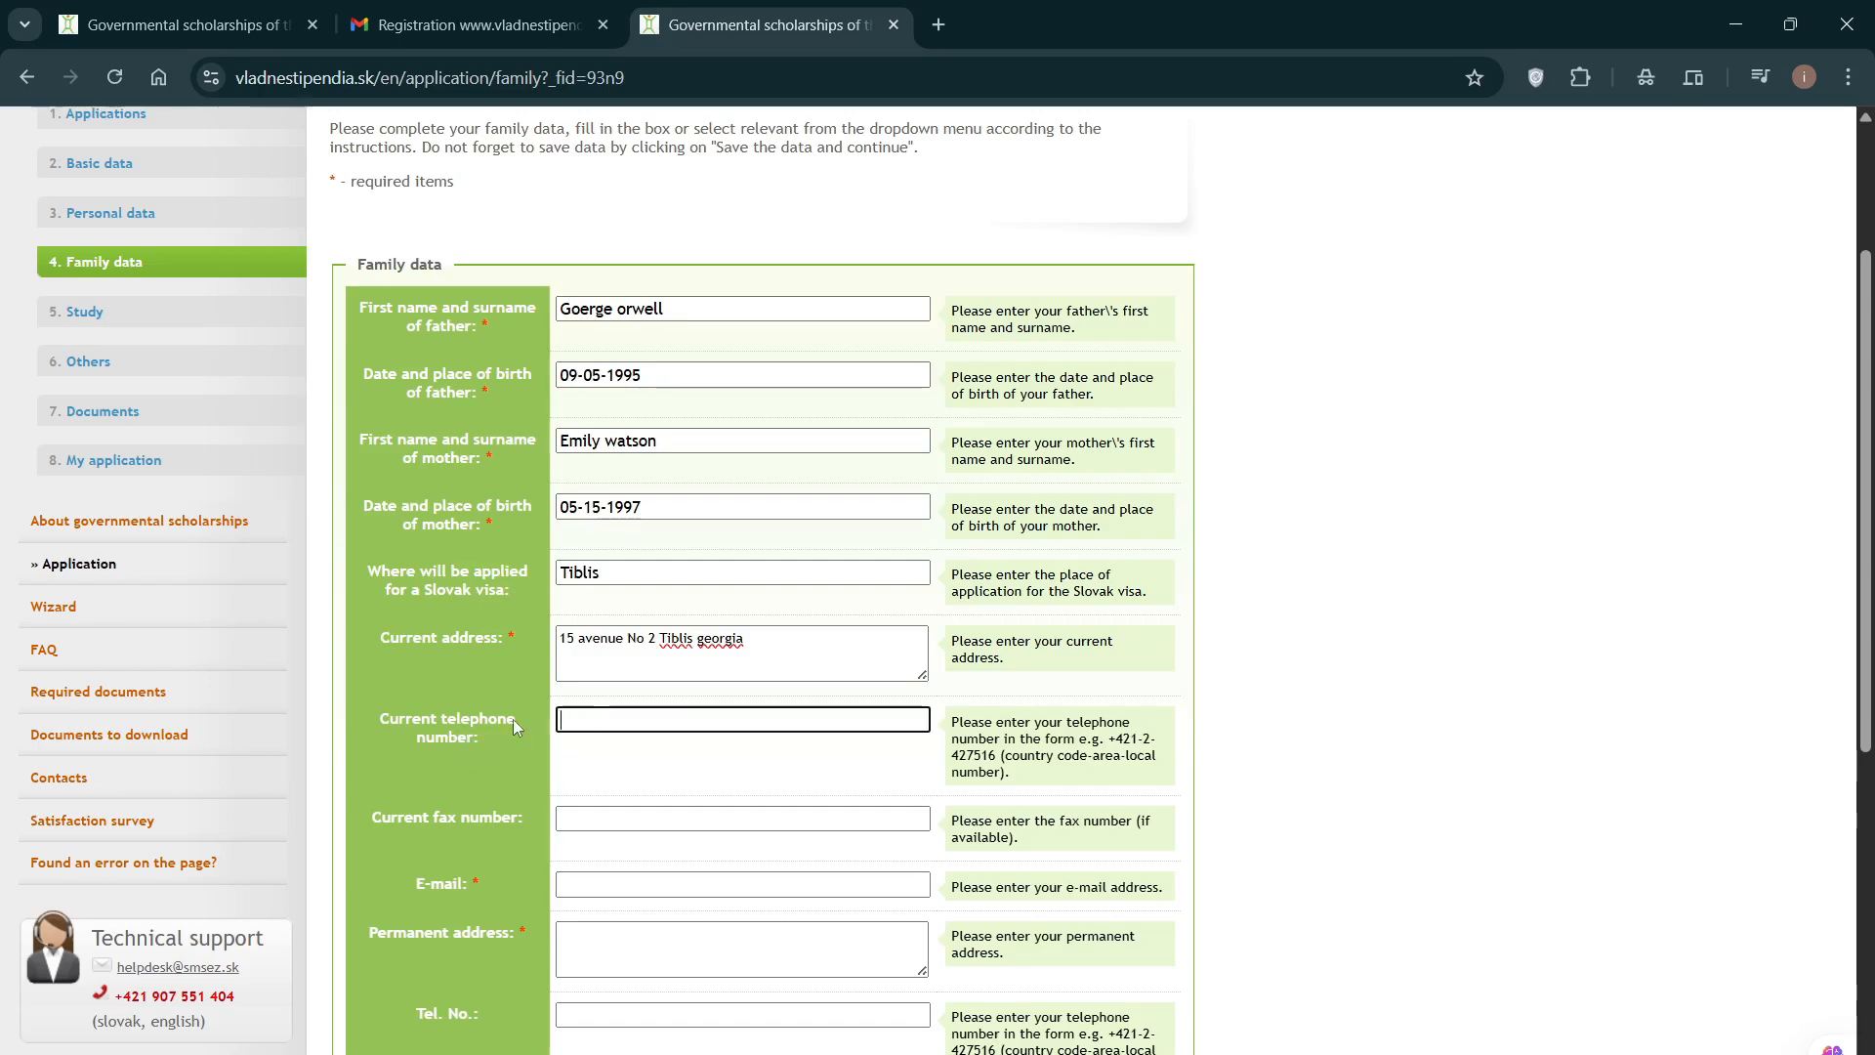
Step: Enter the applicant's e-mail address in the E-mail field
scroll(504, 721, "down", 3)
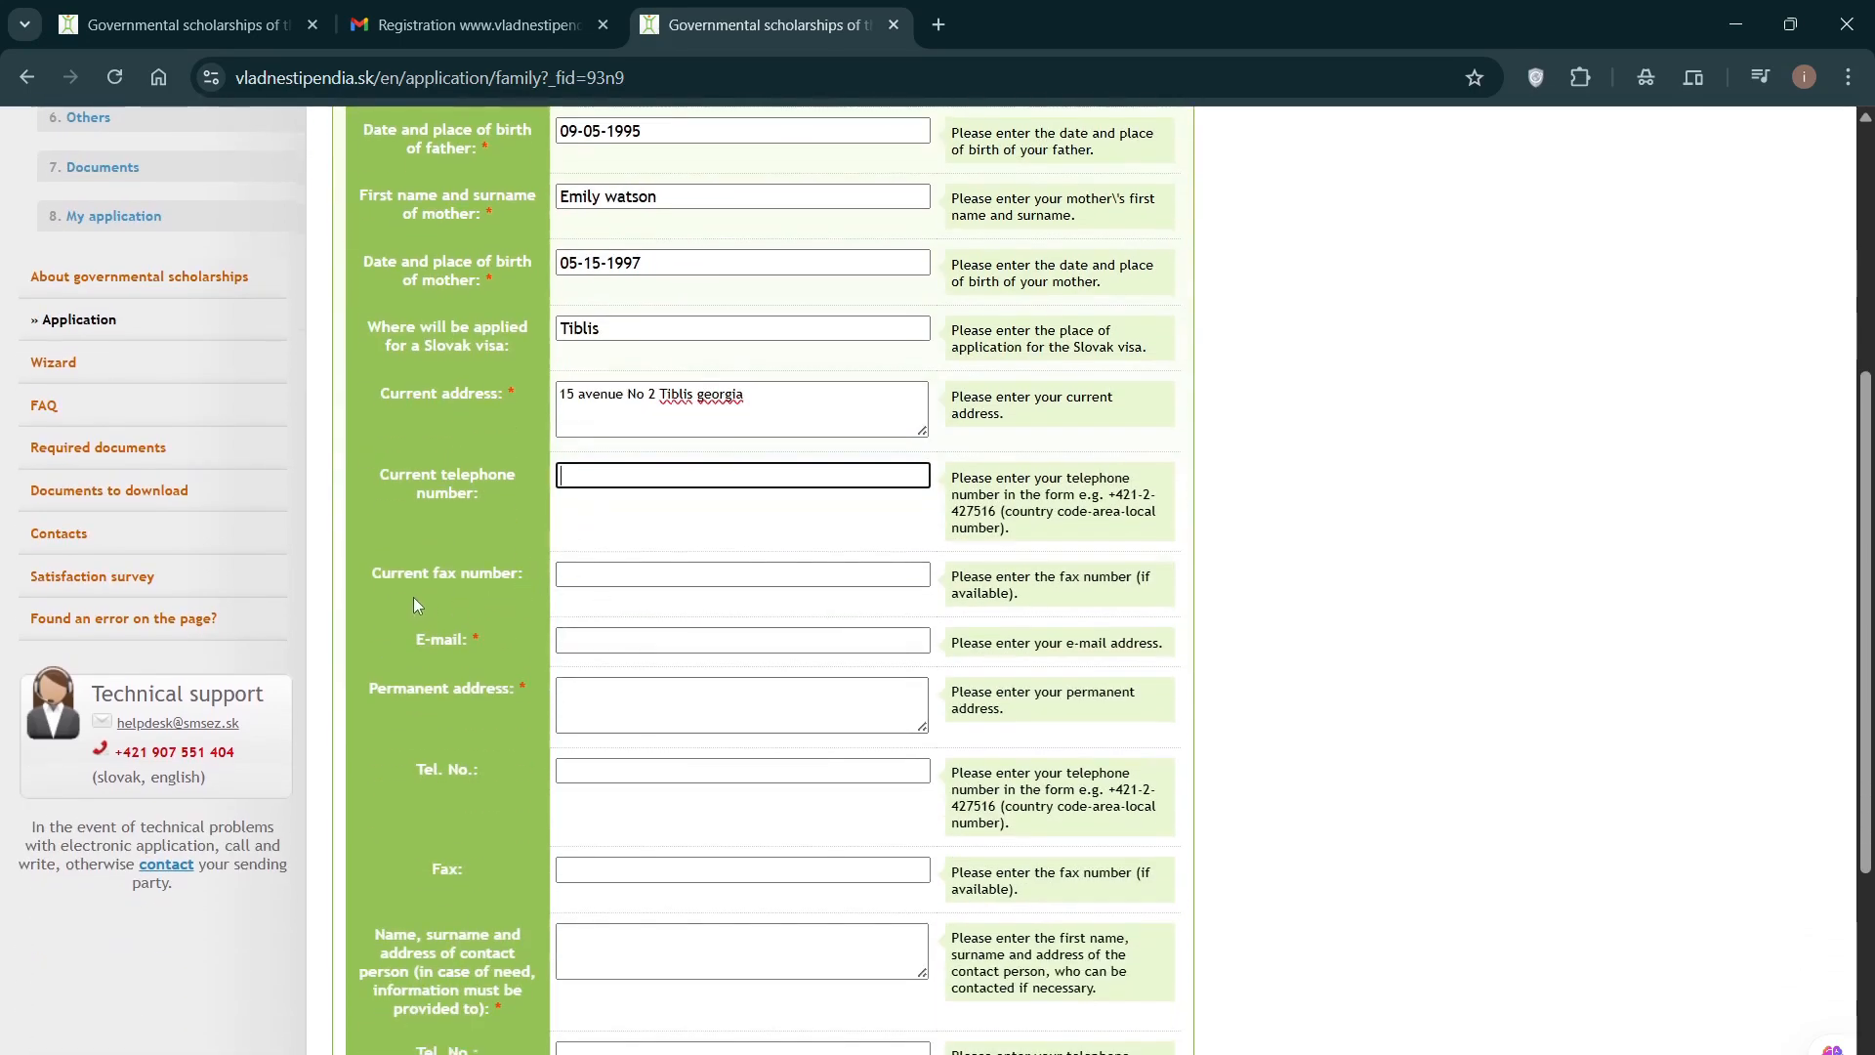
left_click(586, 584)
left_click(611, 643)
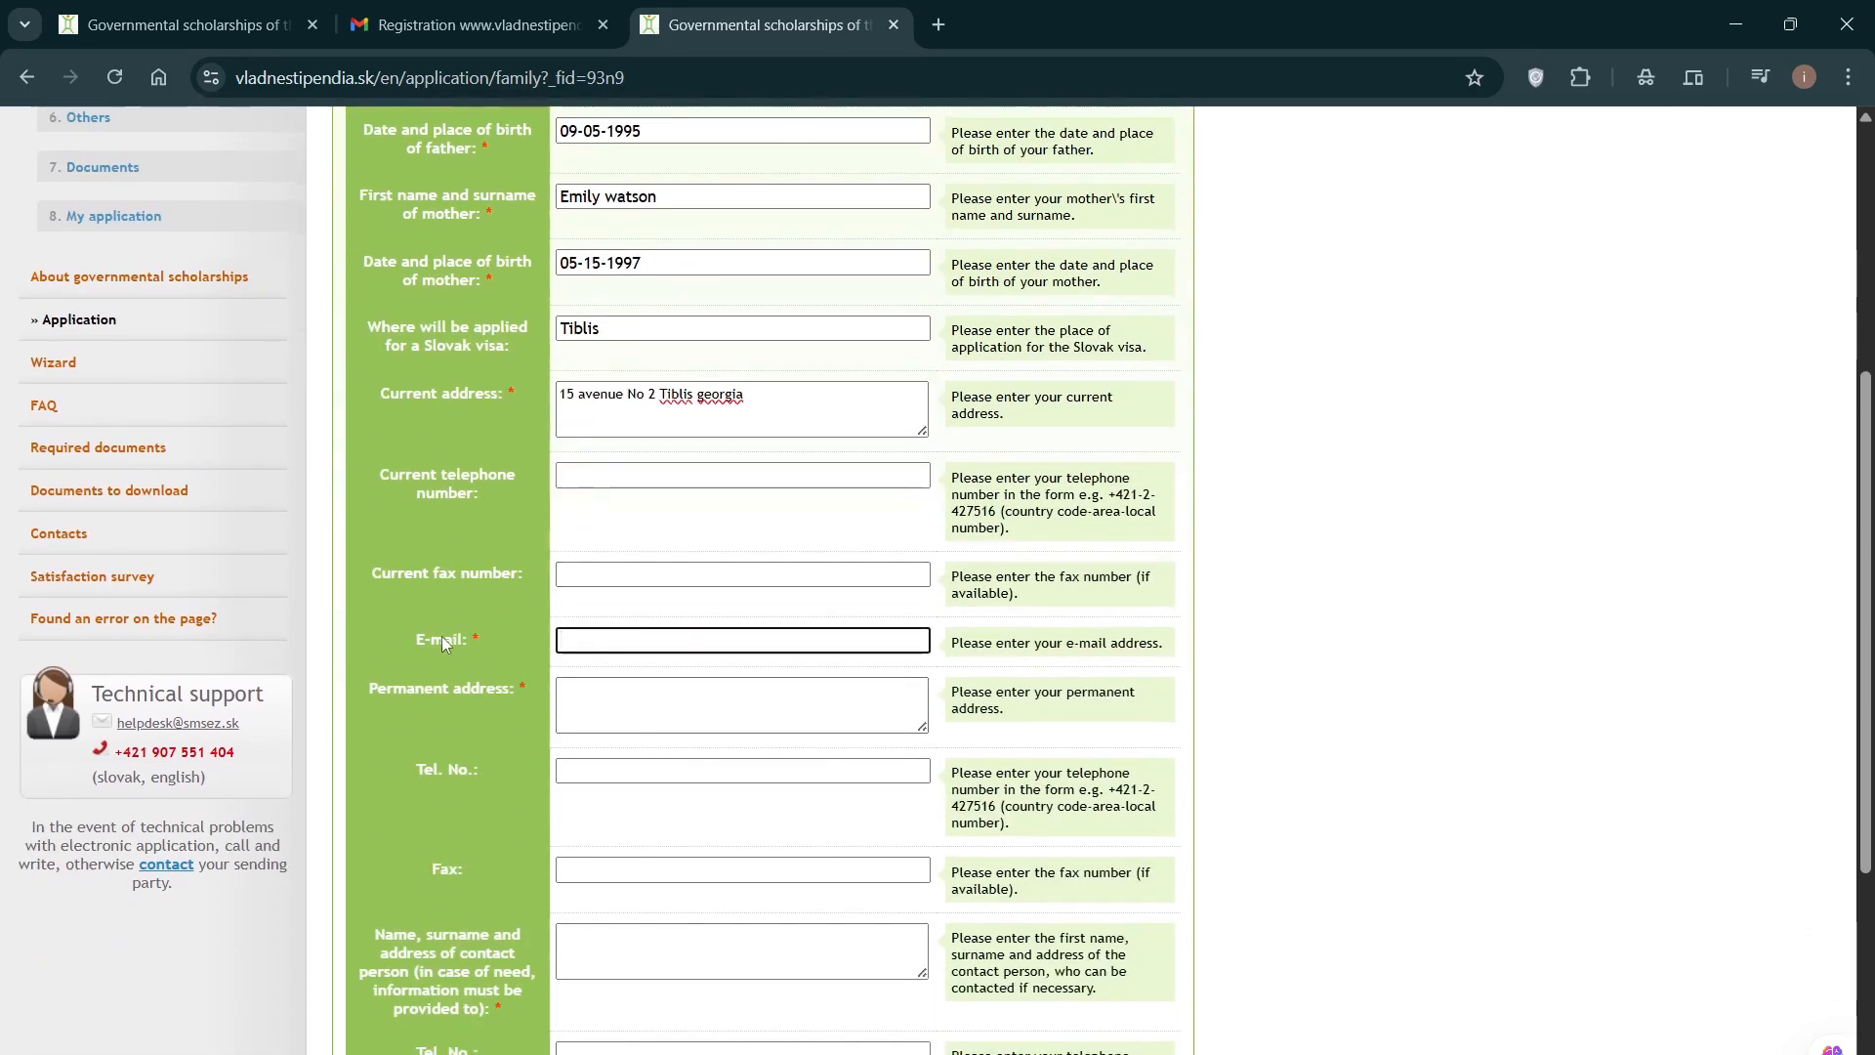
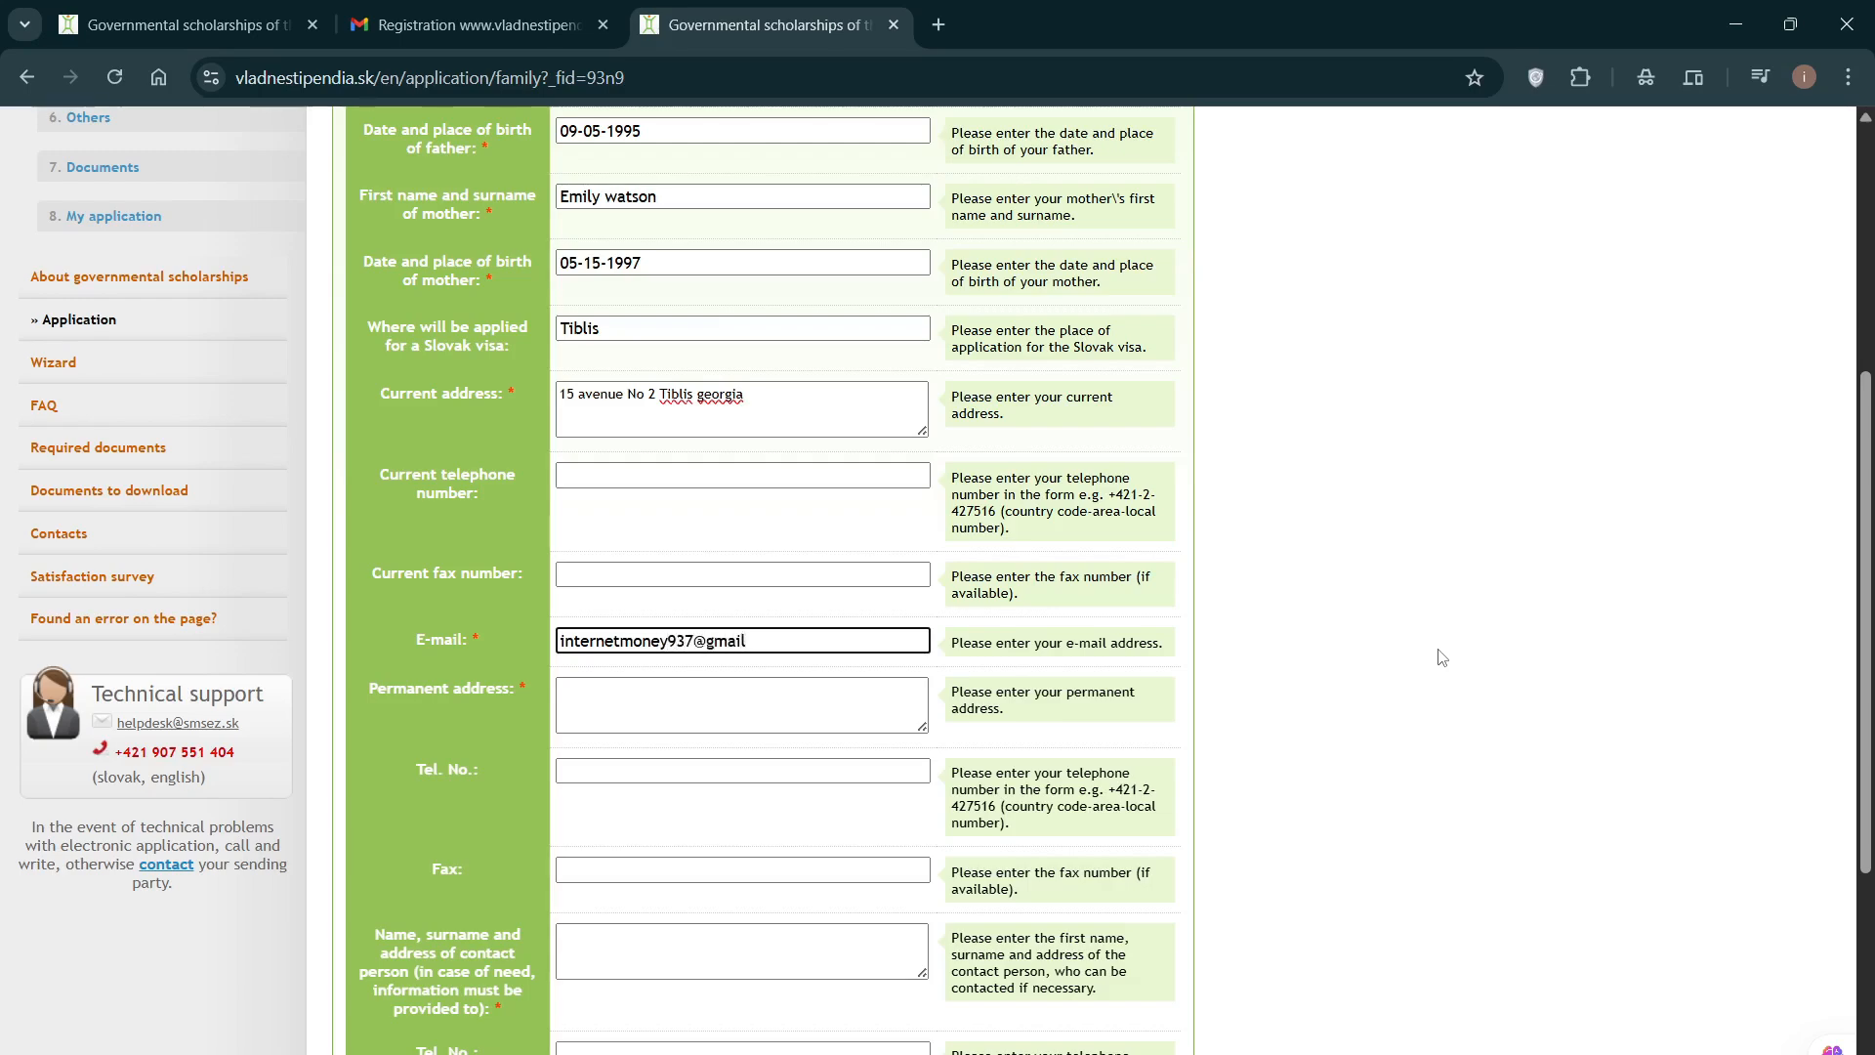
Step: Copy the current address text and paste it as the permanent address
left_click(670, 716)
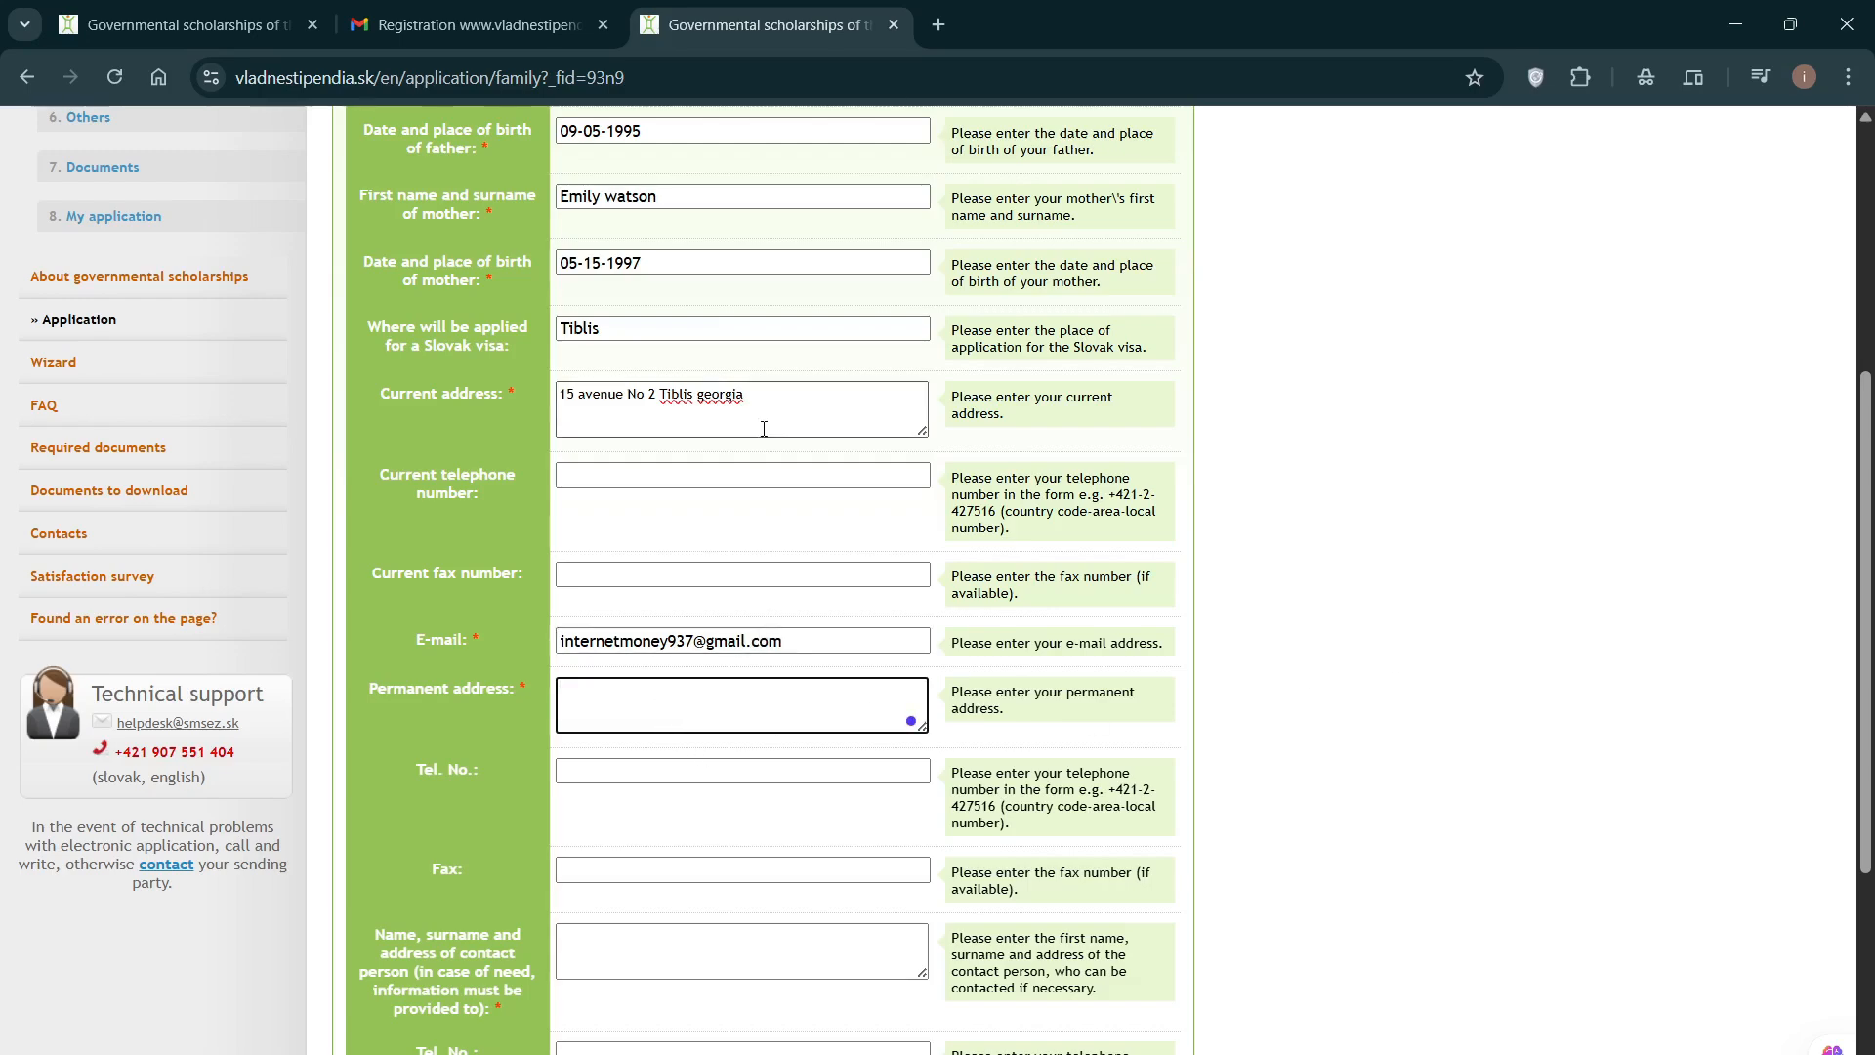
left_click_drag(765, 423, 539, 410)
key("ctrl+c")
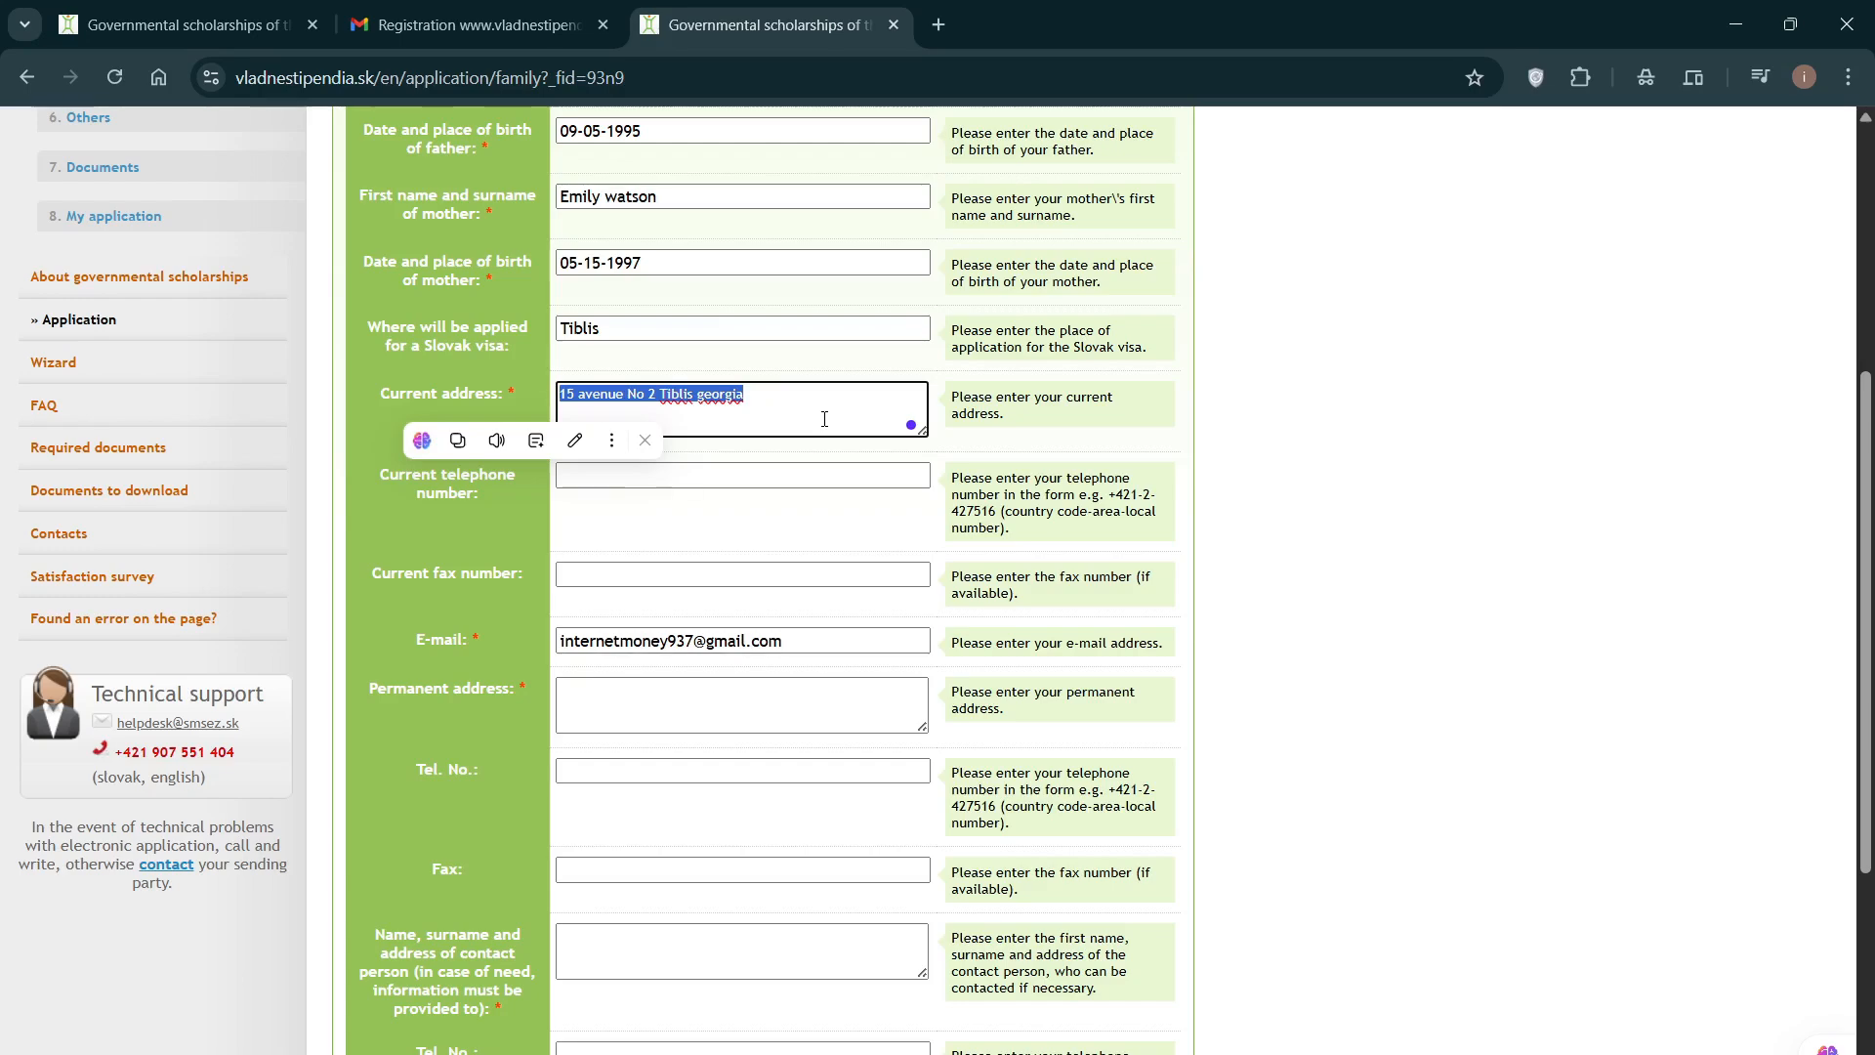
left_click(626, 695)
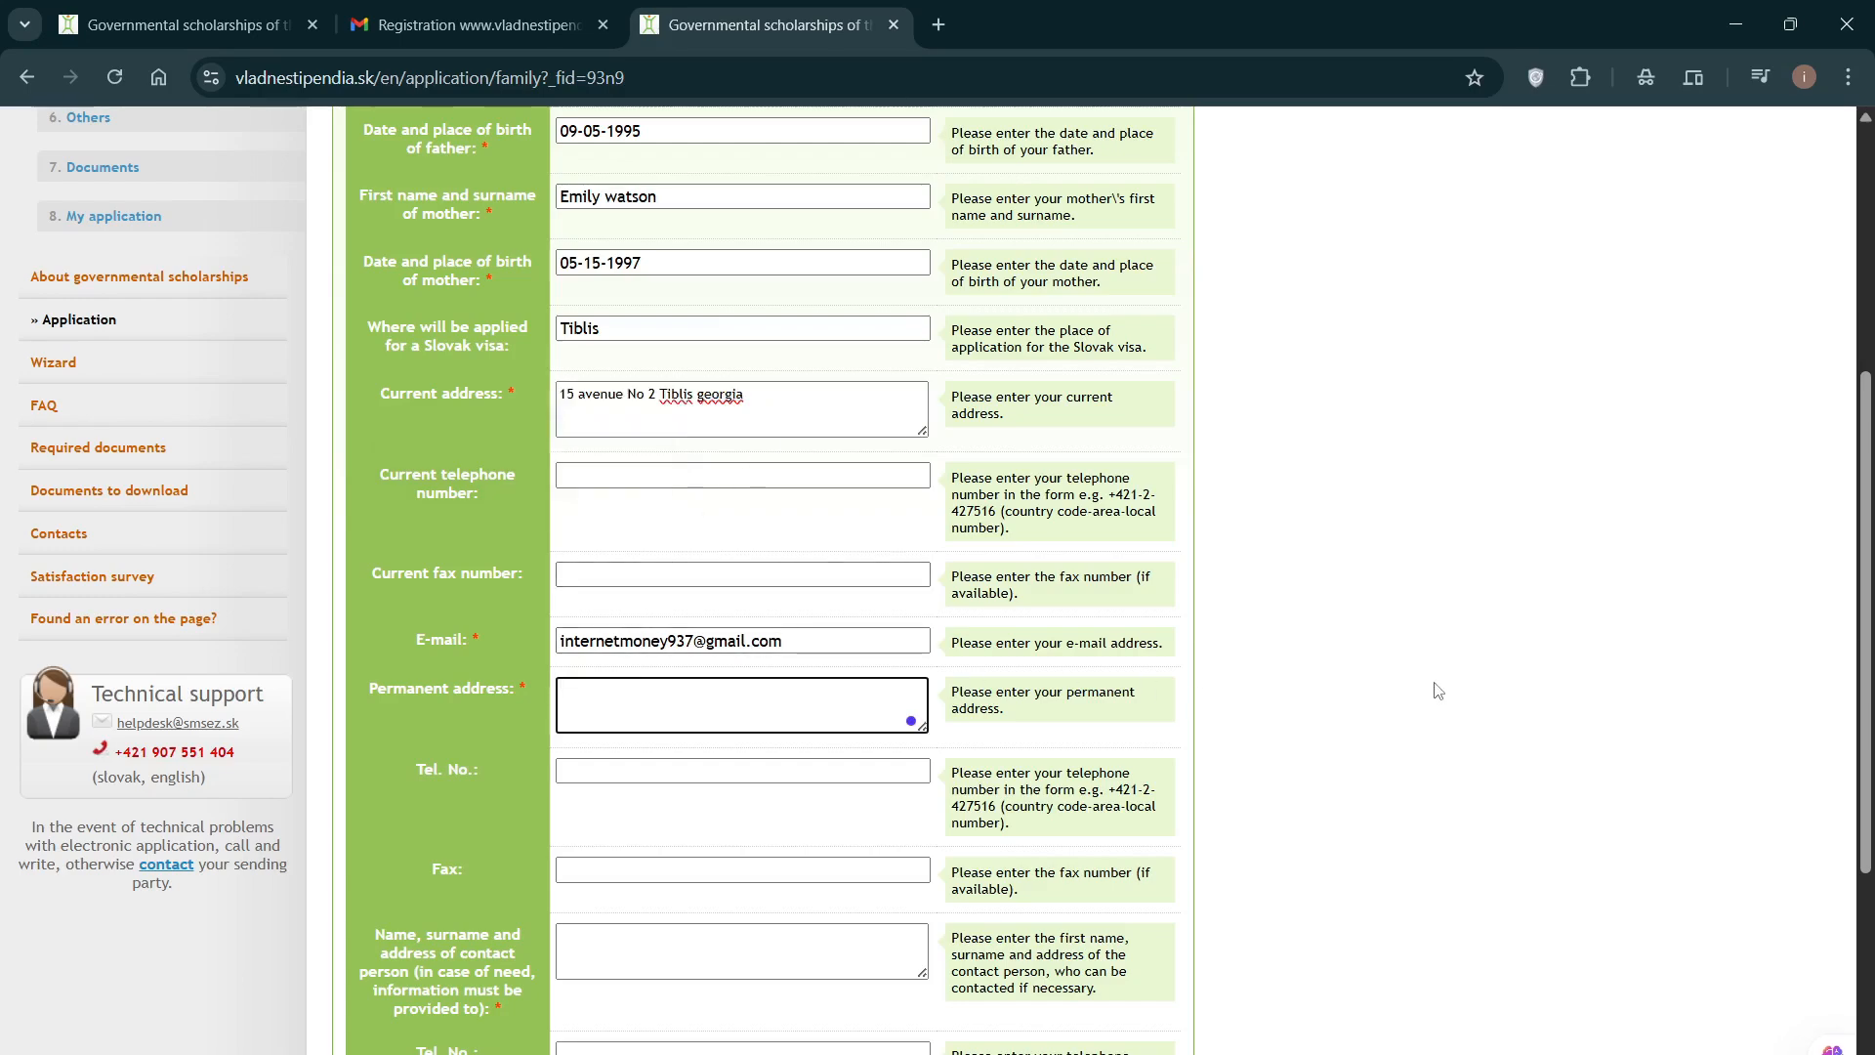
key("ctrl+v")
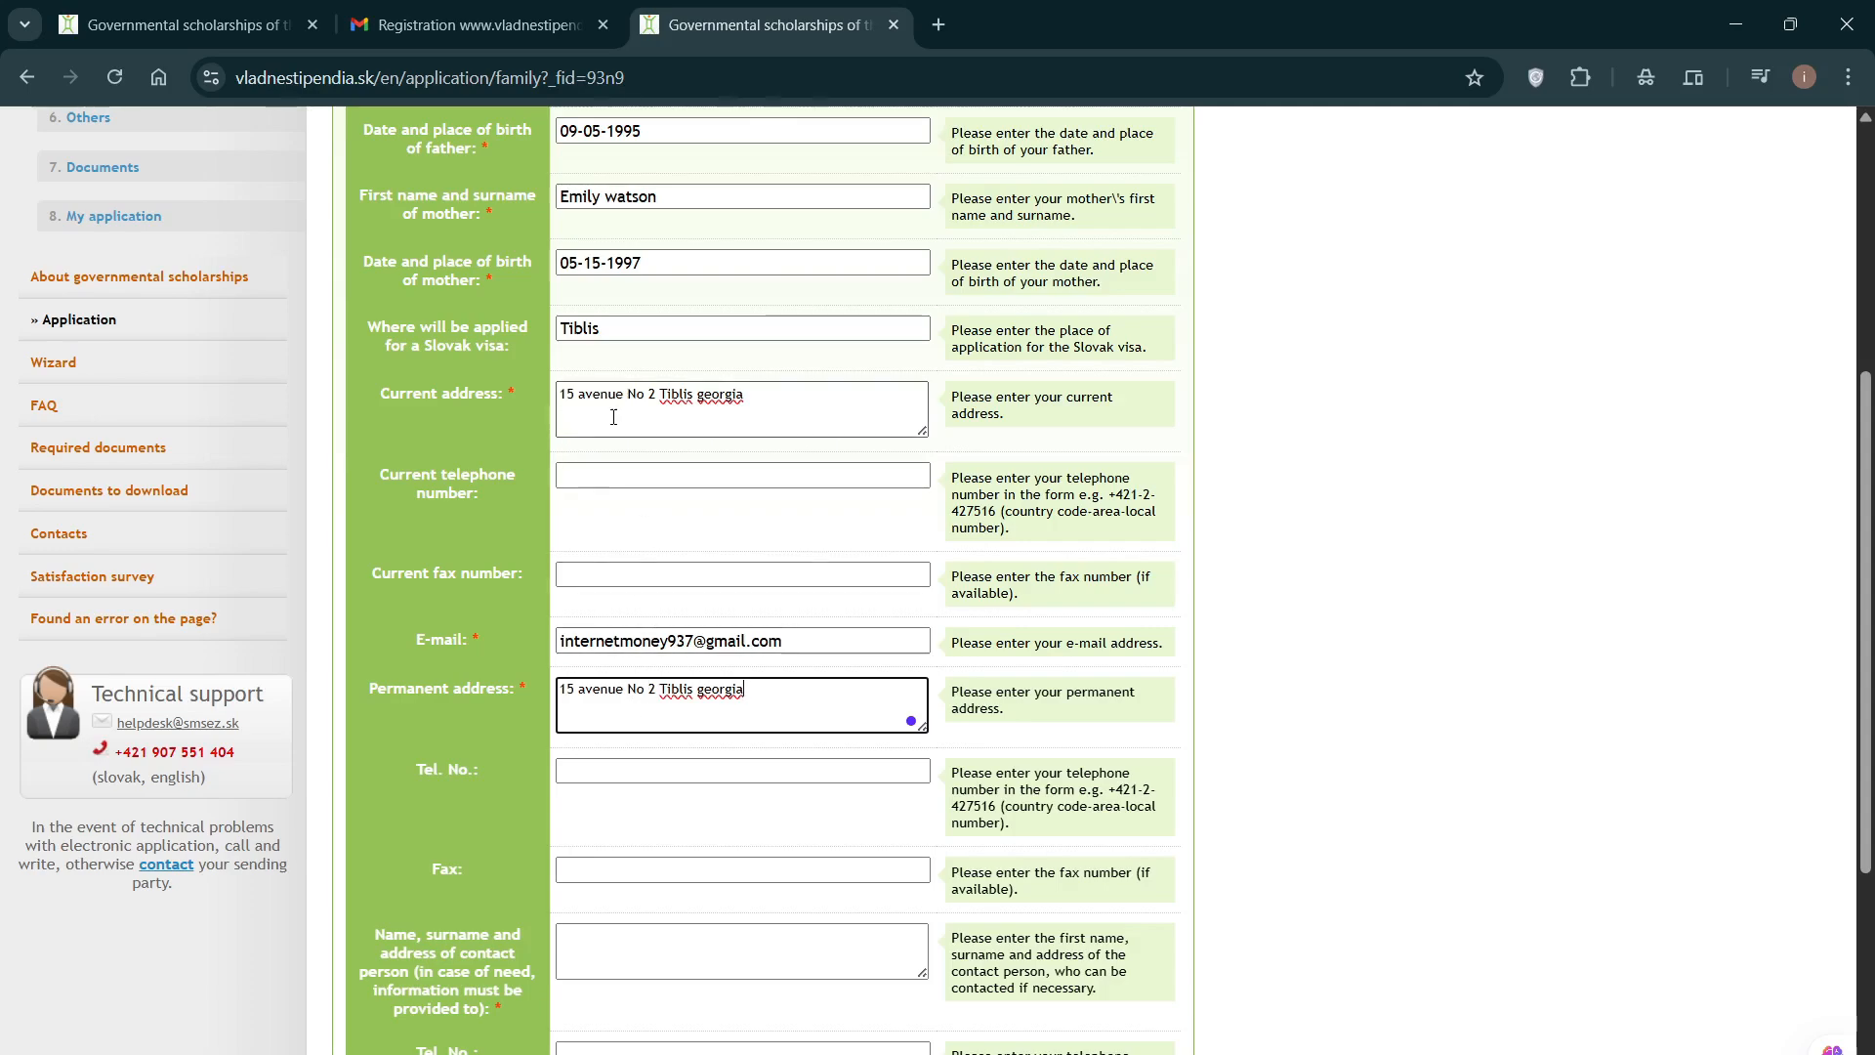
Step: Enter the contact person's full name in the contact person field
scroll(1300, 634, "down", 1)
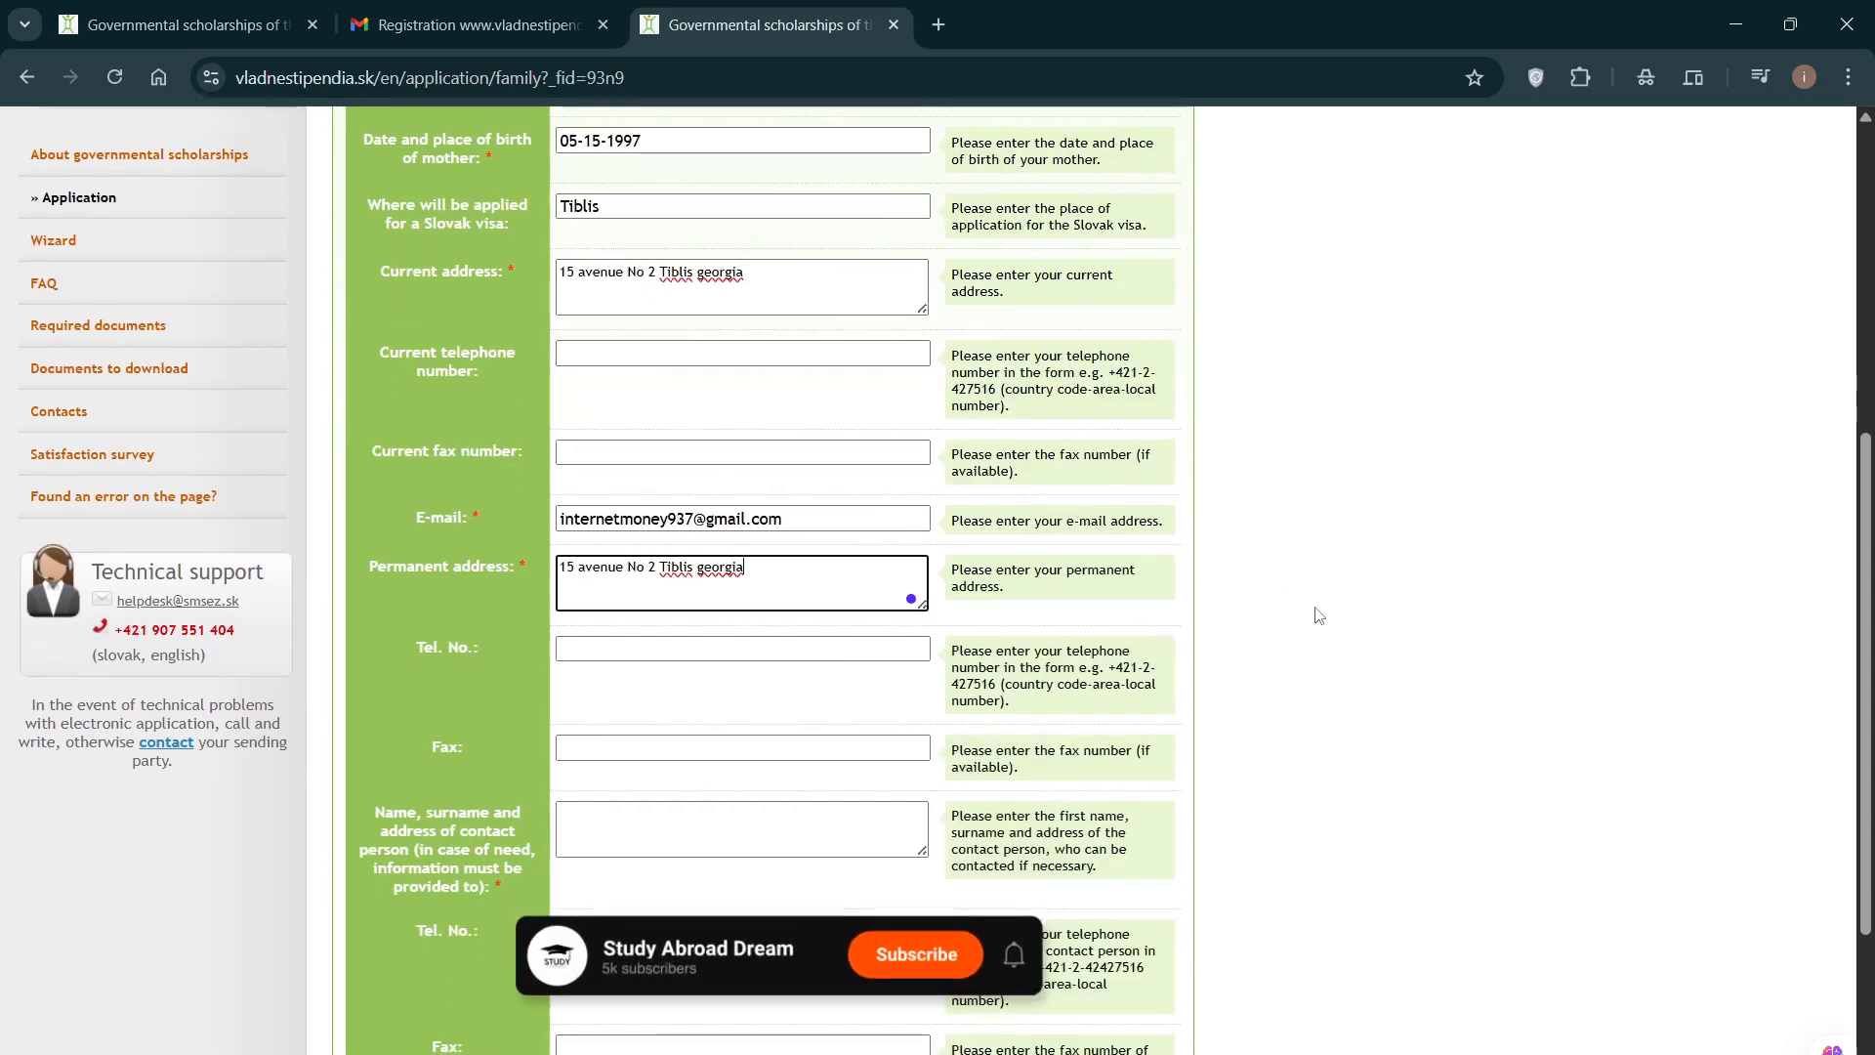
scroll(1322, 610, "down", 1)
left_click(583, 525)
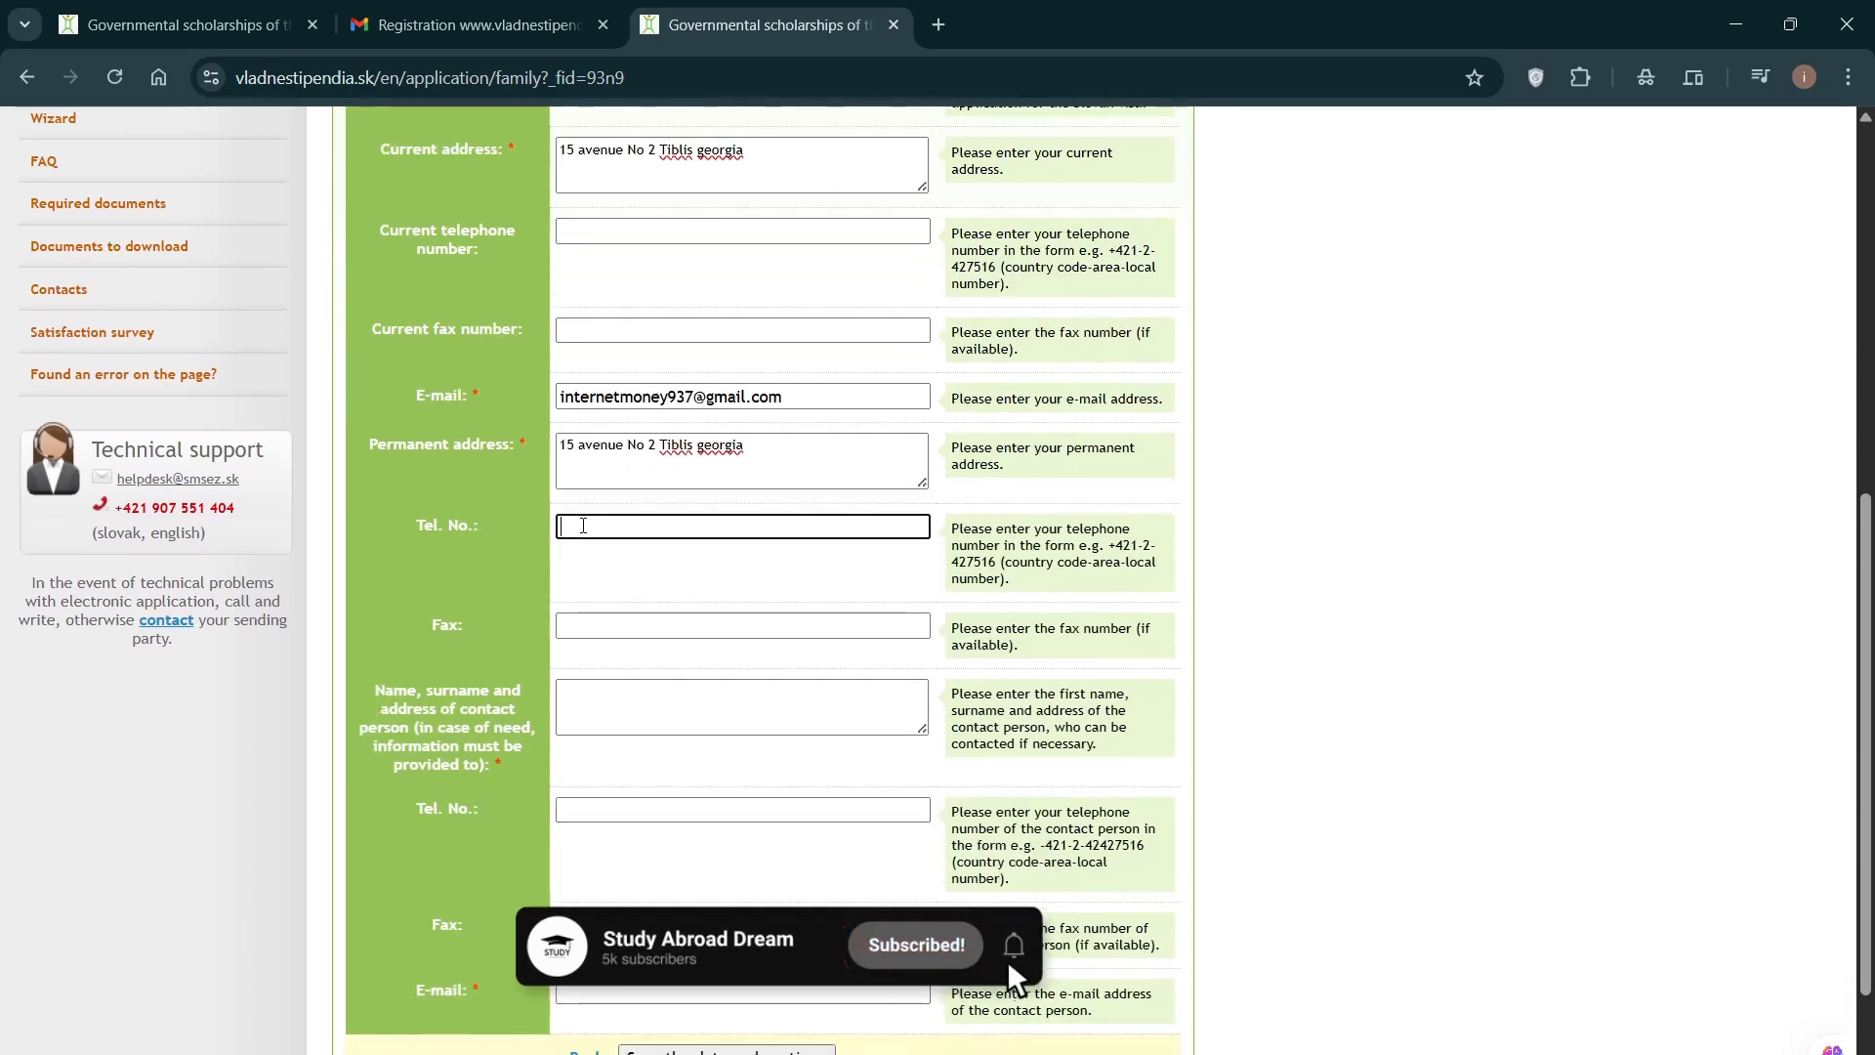
left_click(611, 626)
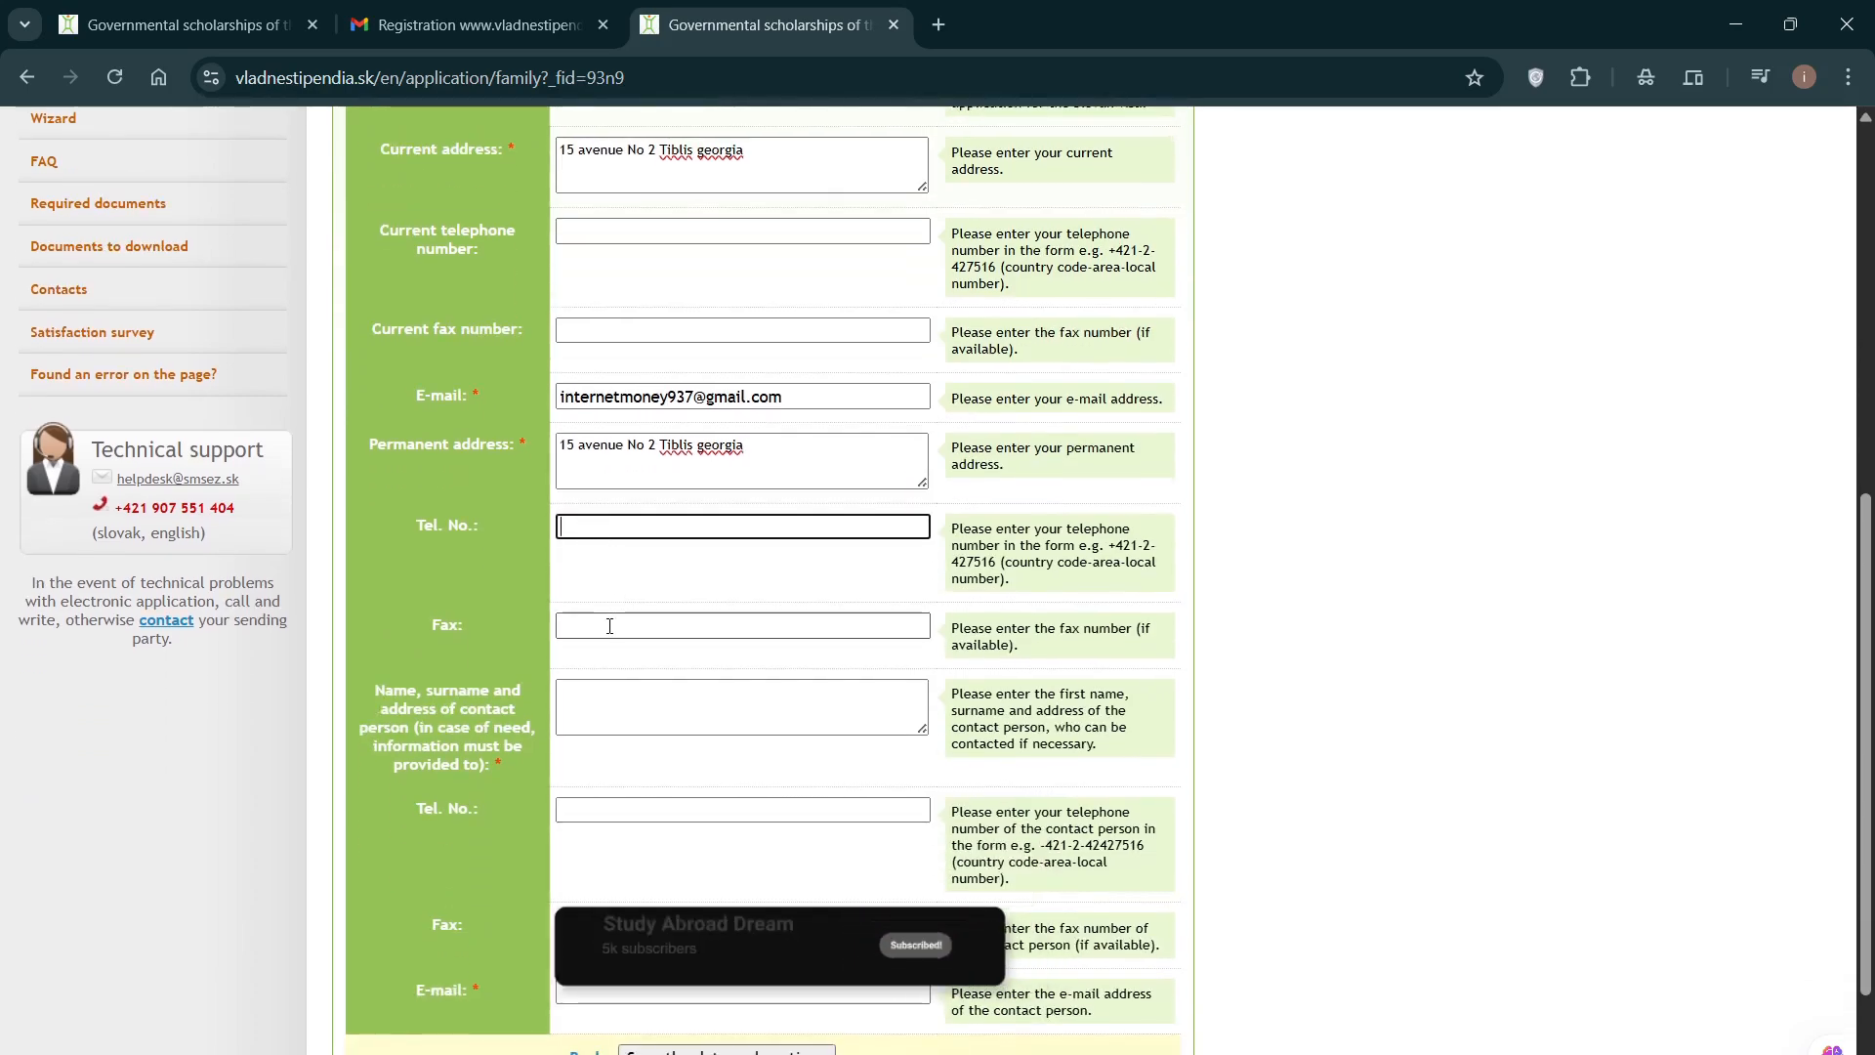
scroll(586, 635, "down", 1)
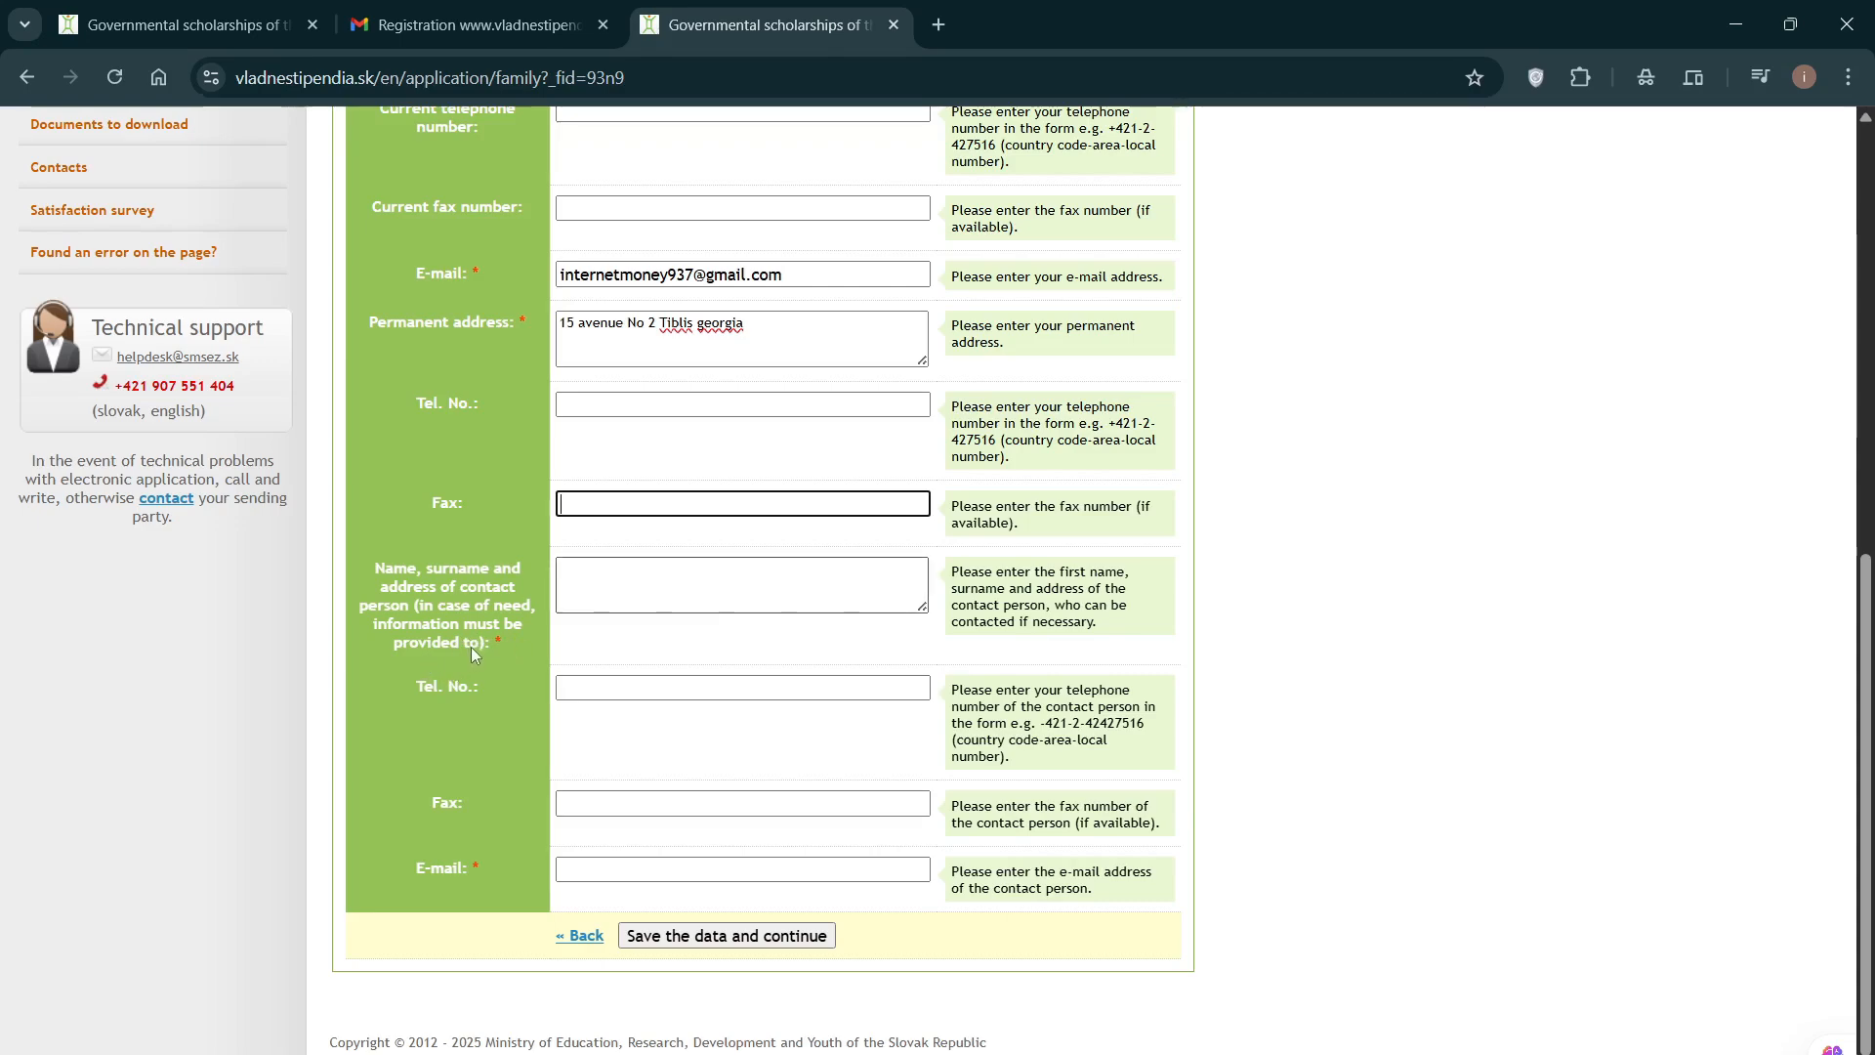
left_click(592, 581)
scroll(1302, 540, "up", 1)
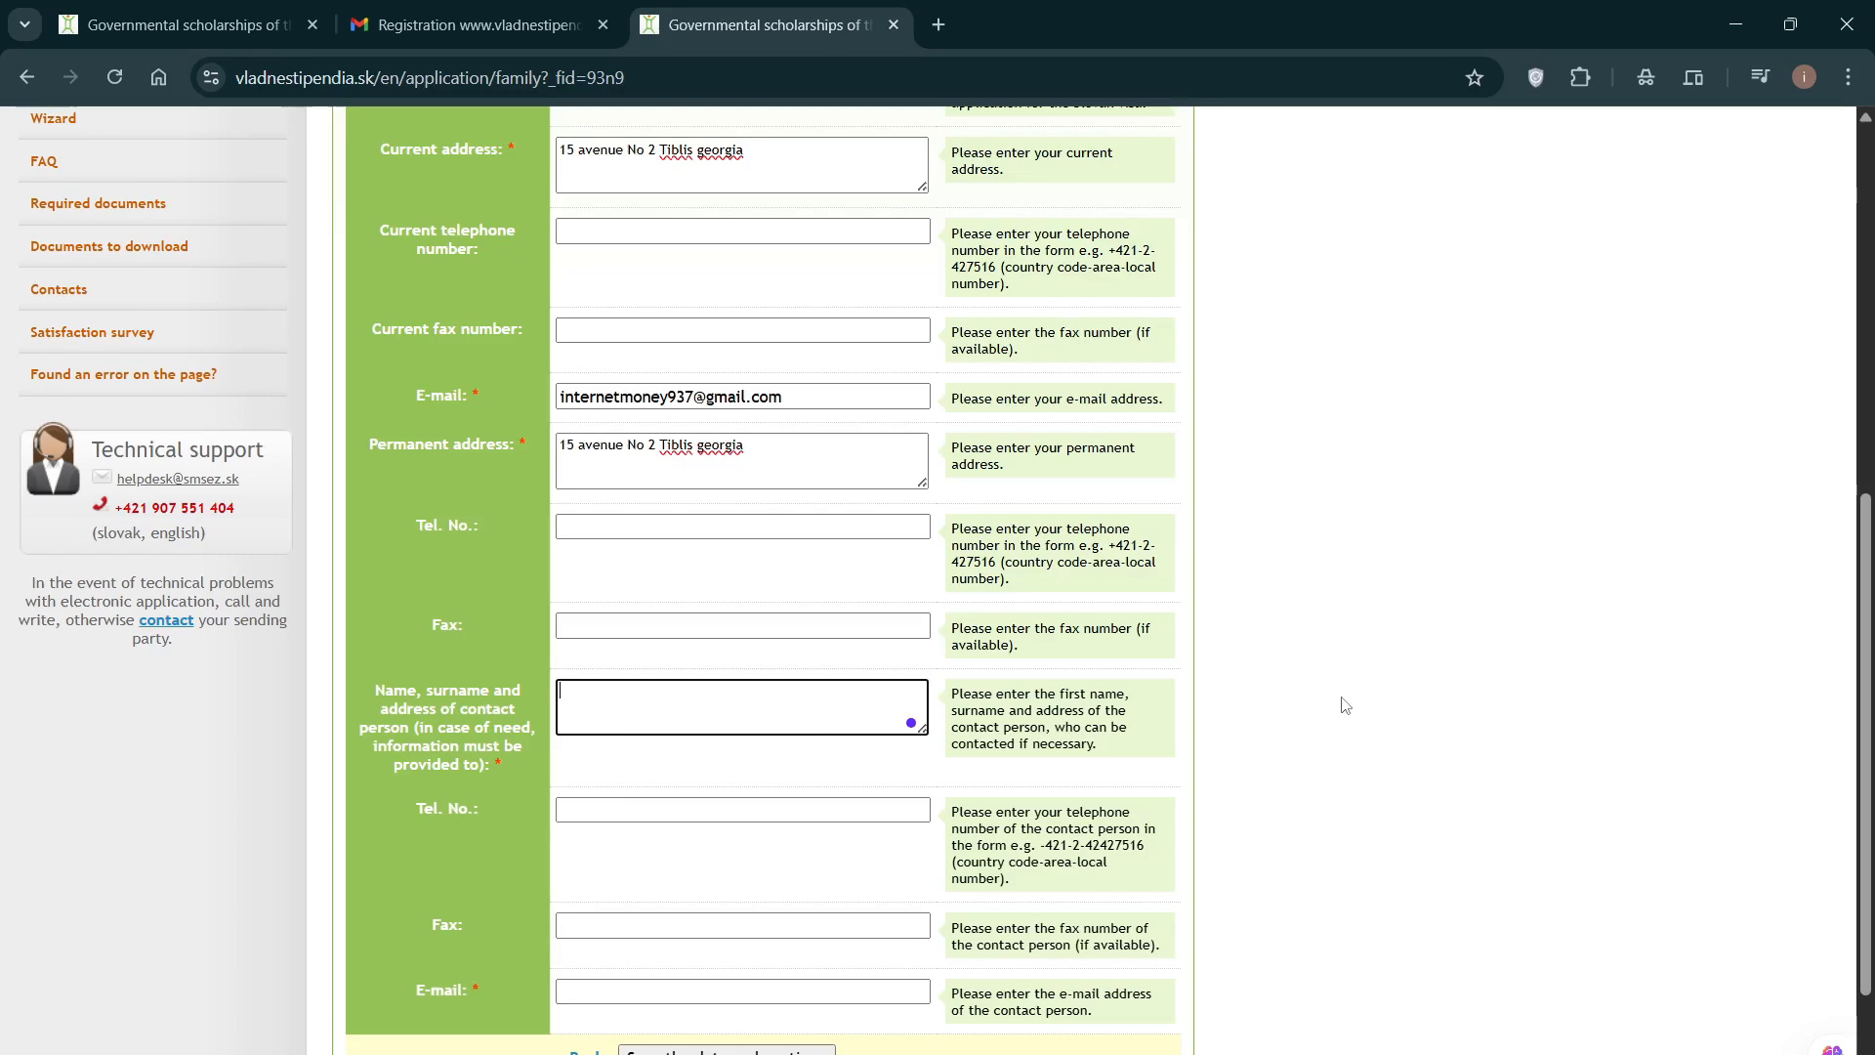
scroll(1346, 705, "up", 1)
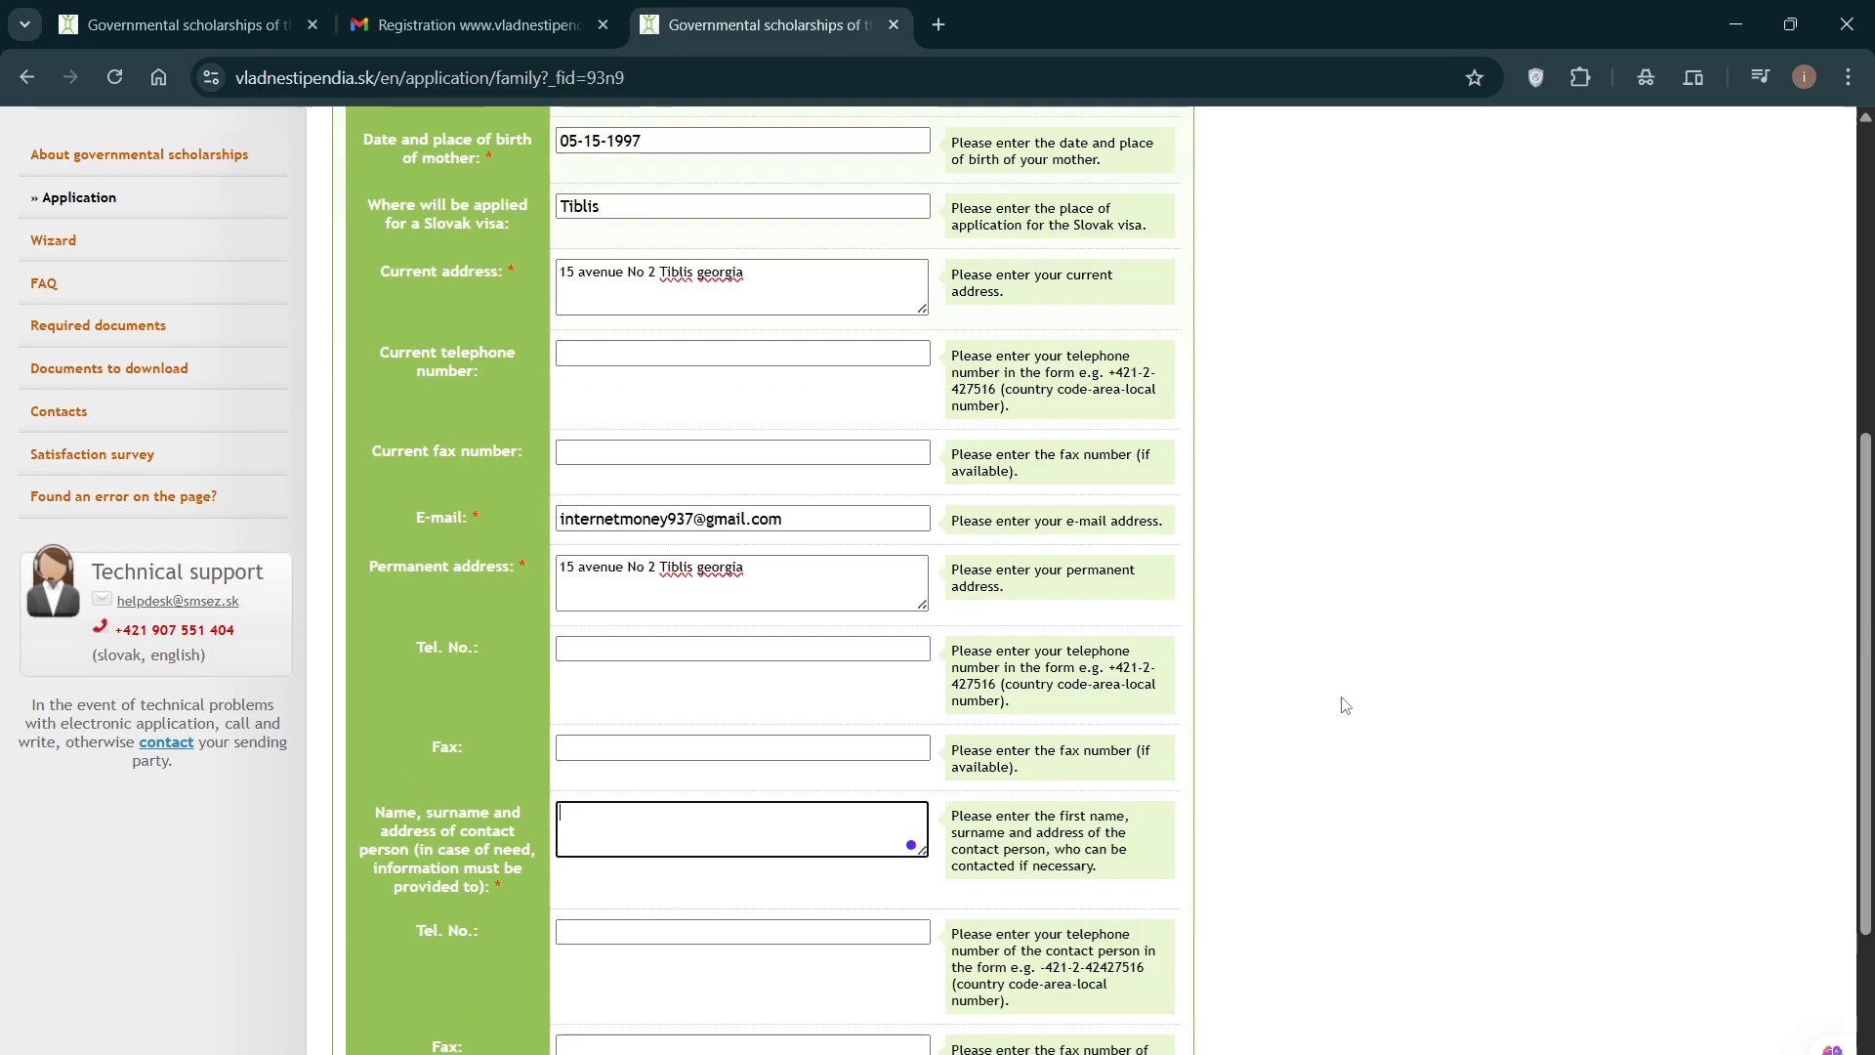
scroll(1346, 705, "down", 1)
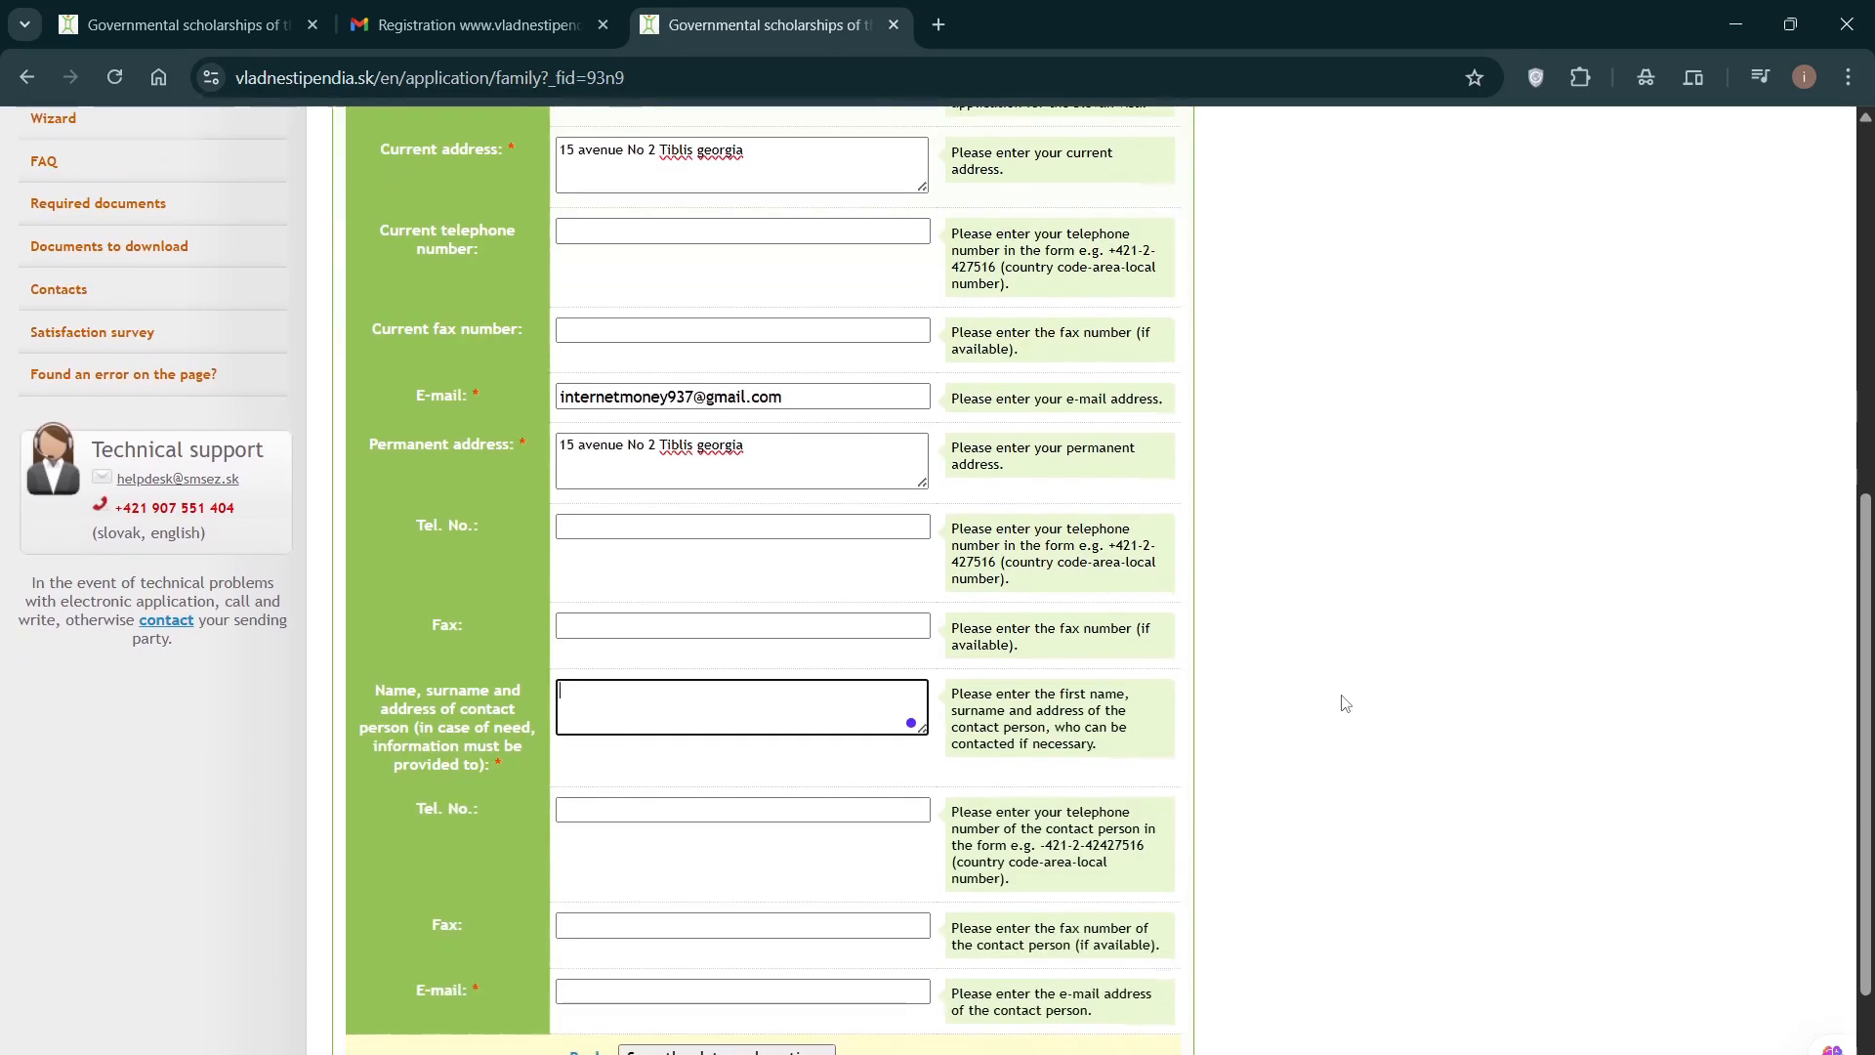
scroll(1346, 705, "up", 1)
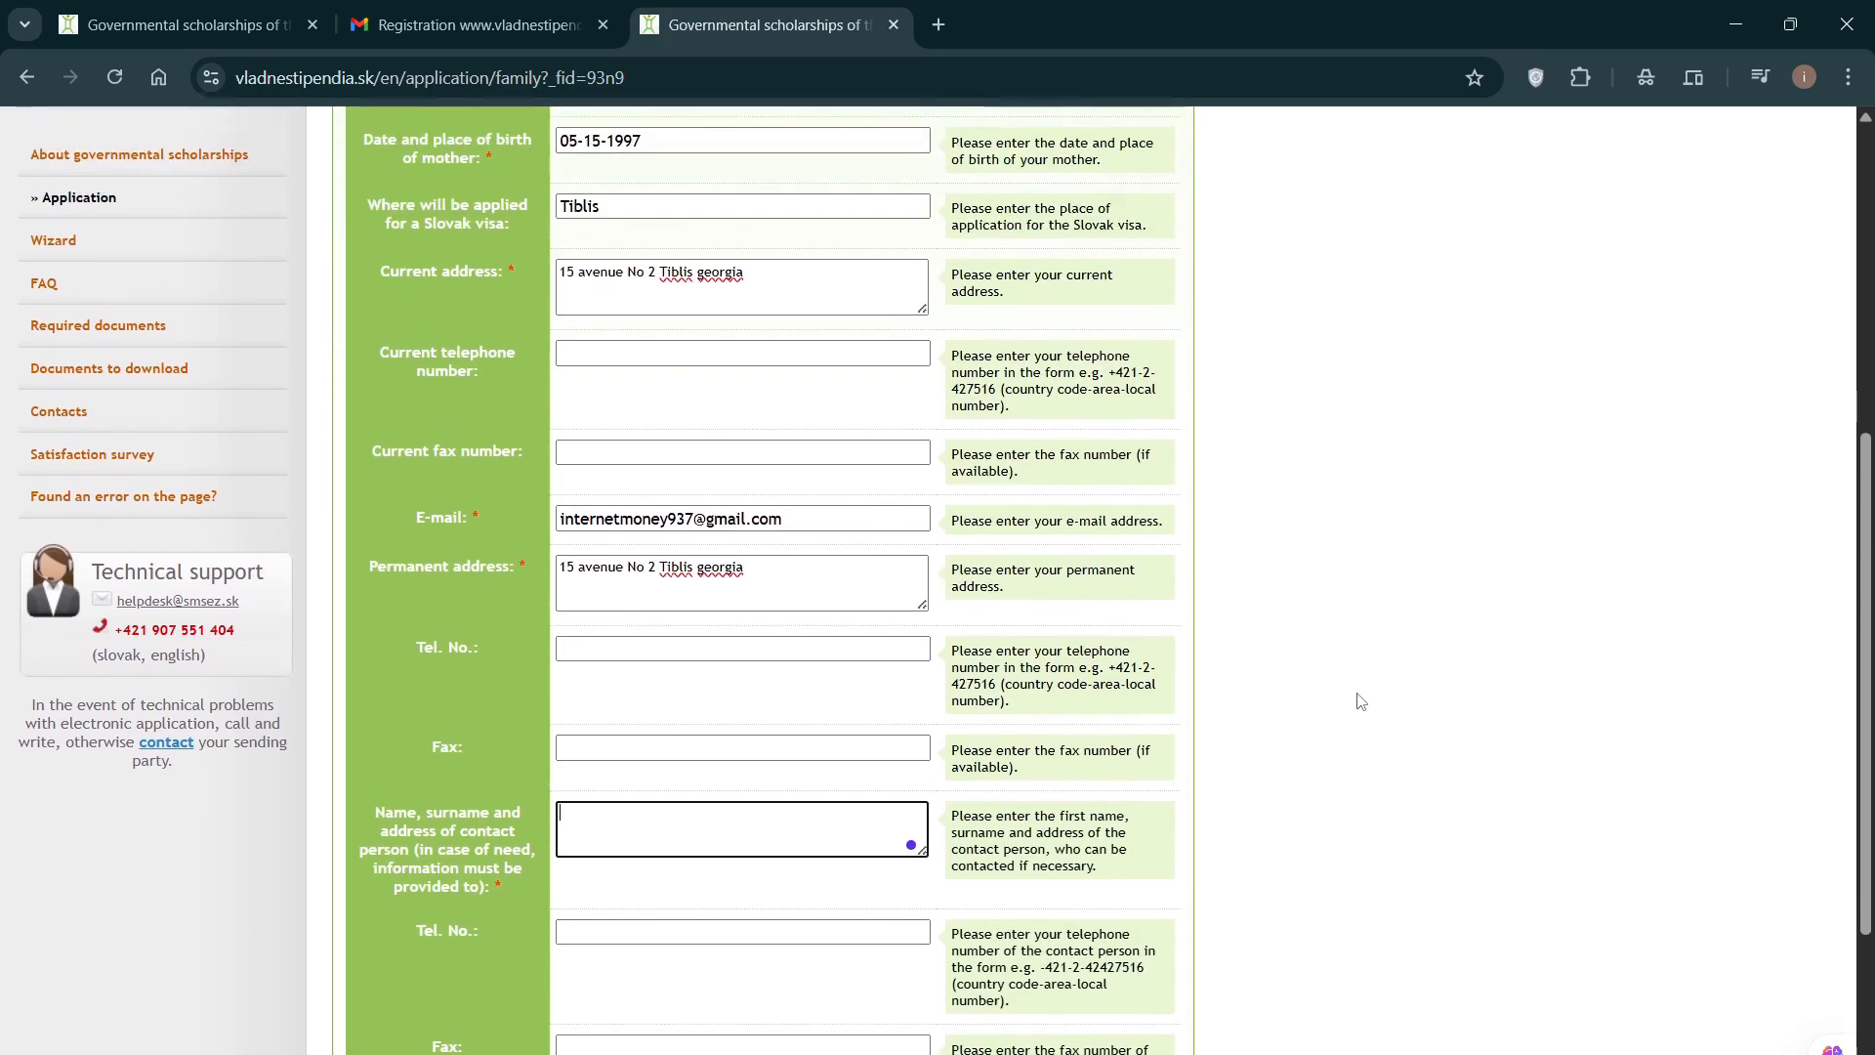
scroll(1363, 702, "up", 2)
scroll(1363, 703, "down", 2)
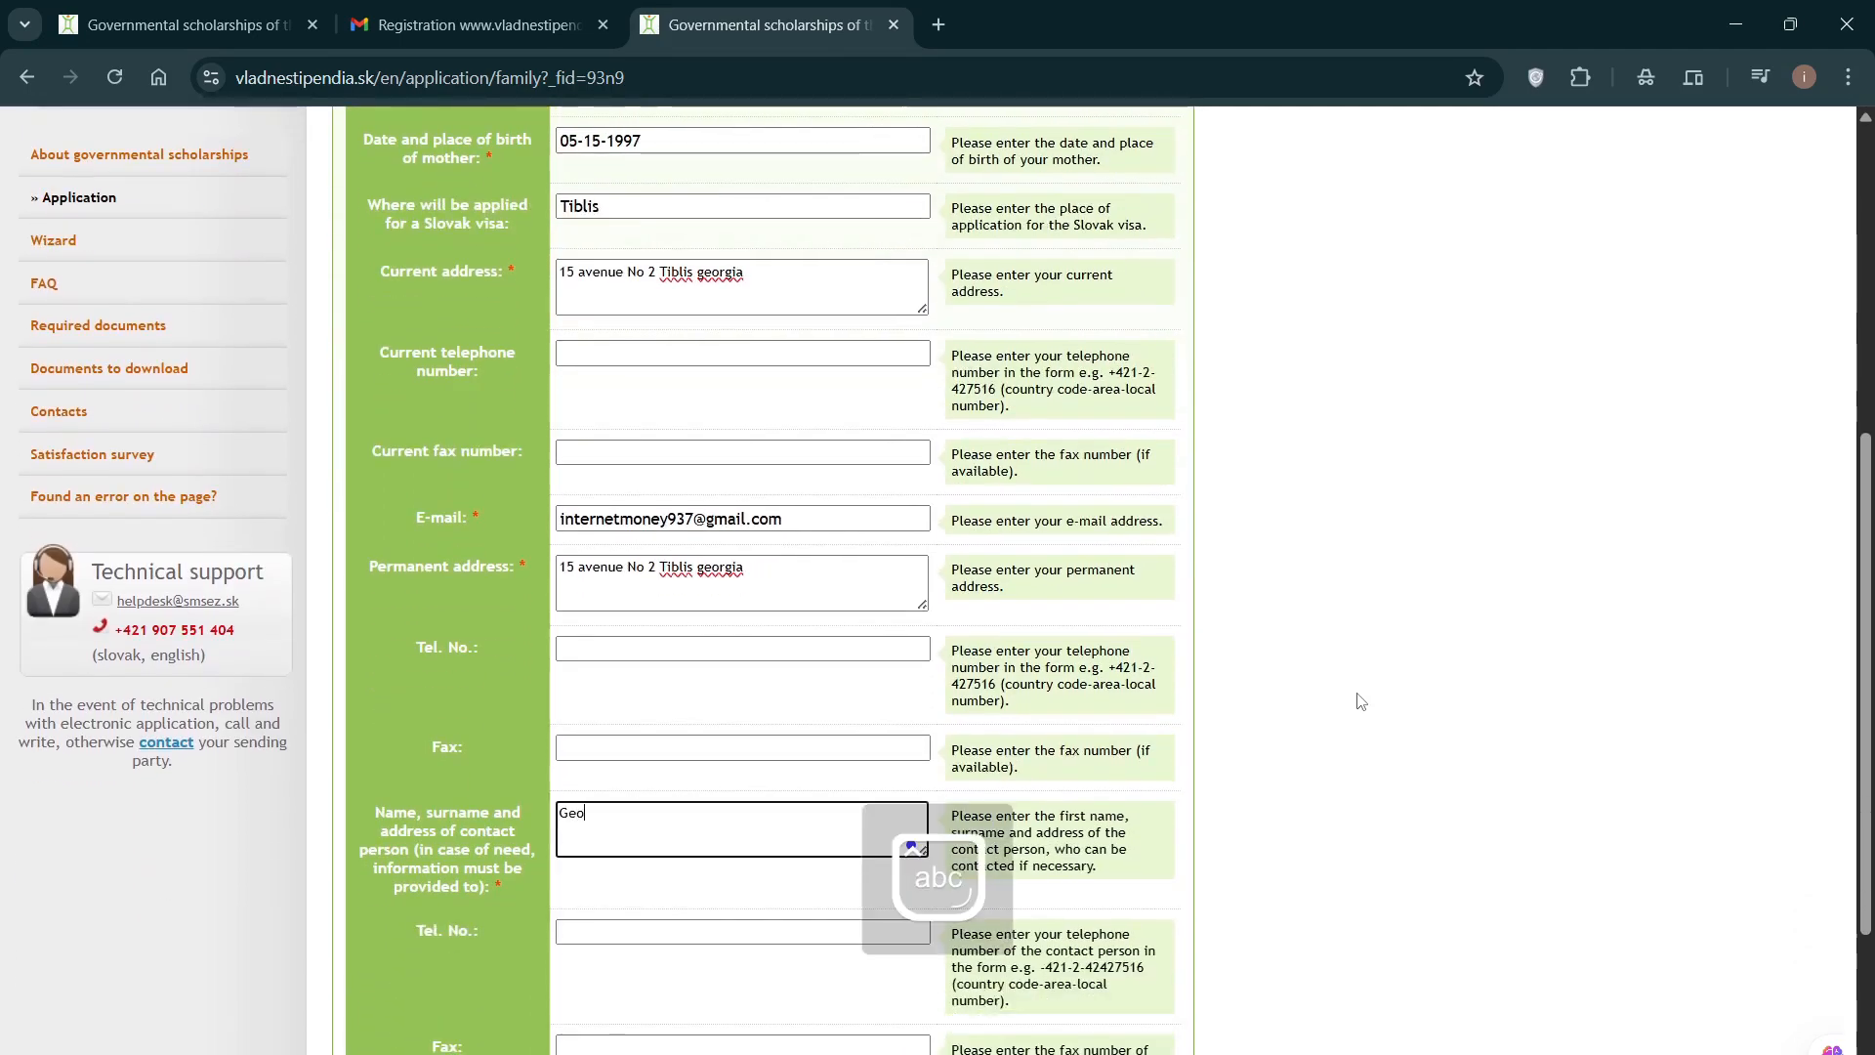
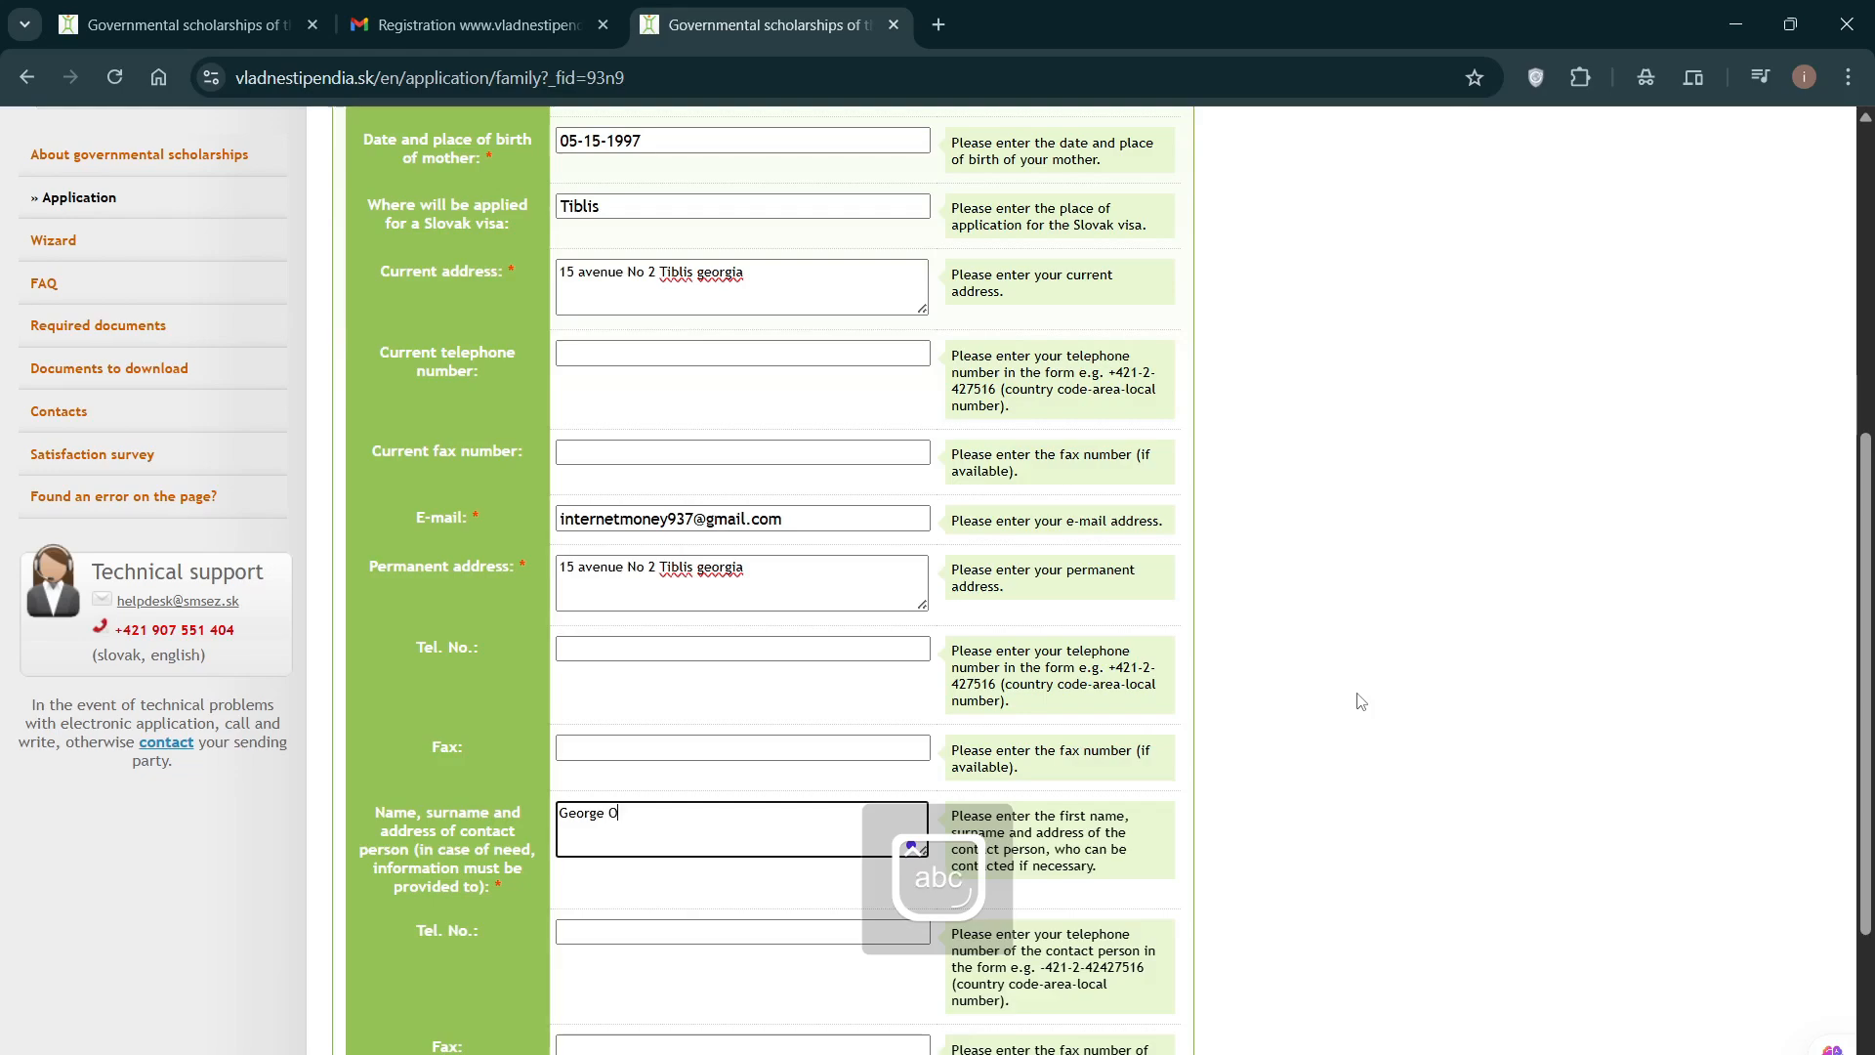
scroll(1353, 699, "down", 1)
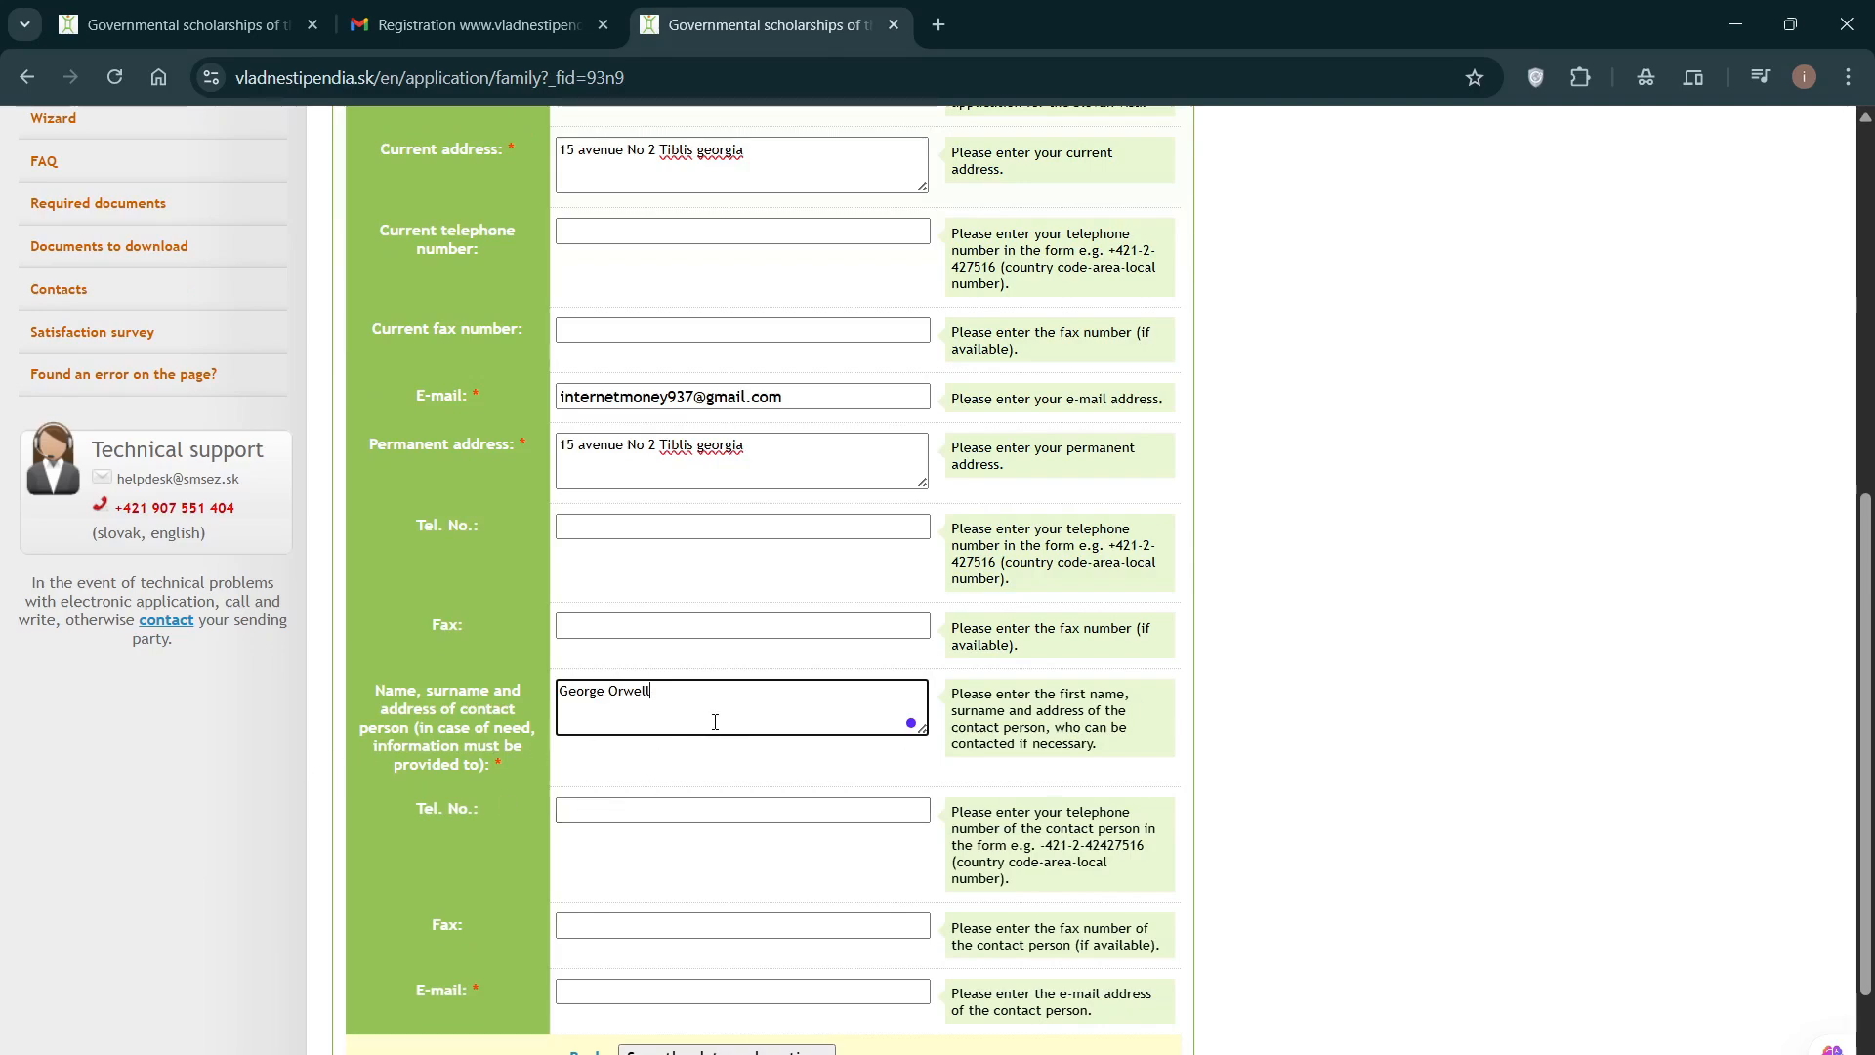
left_click(1311, 696)
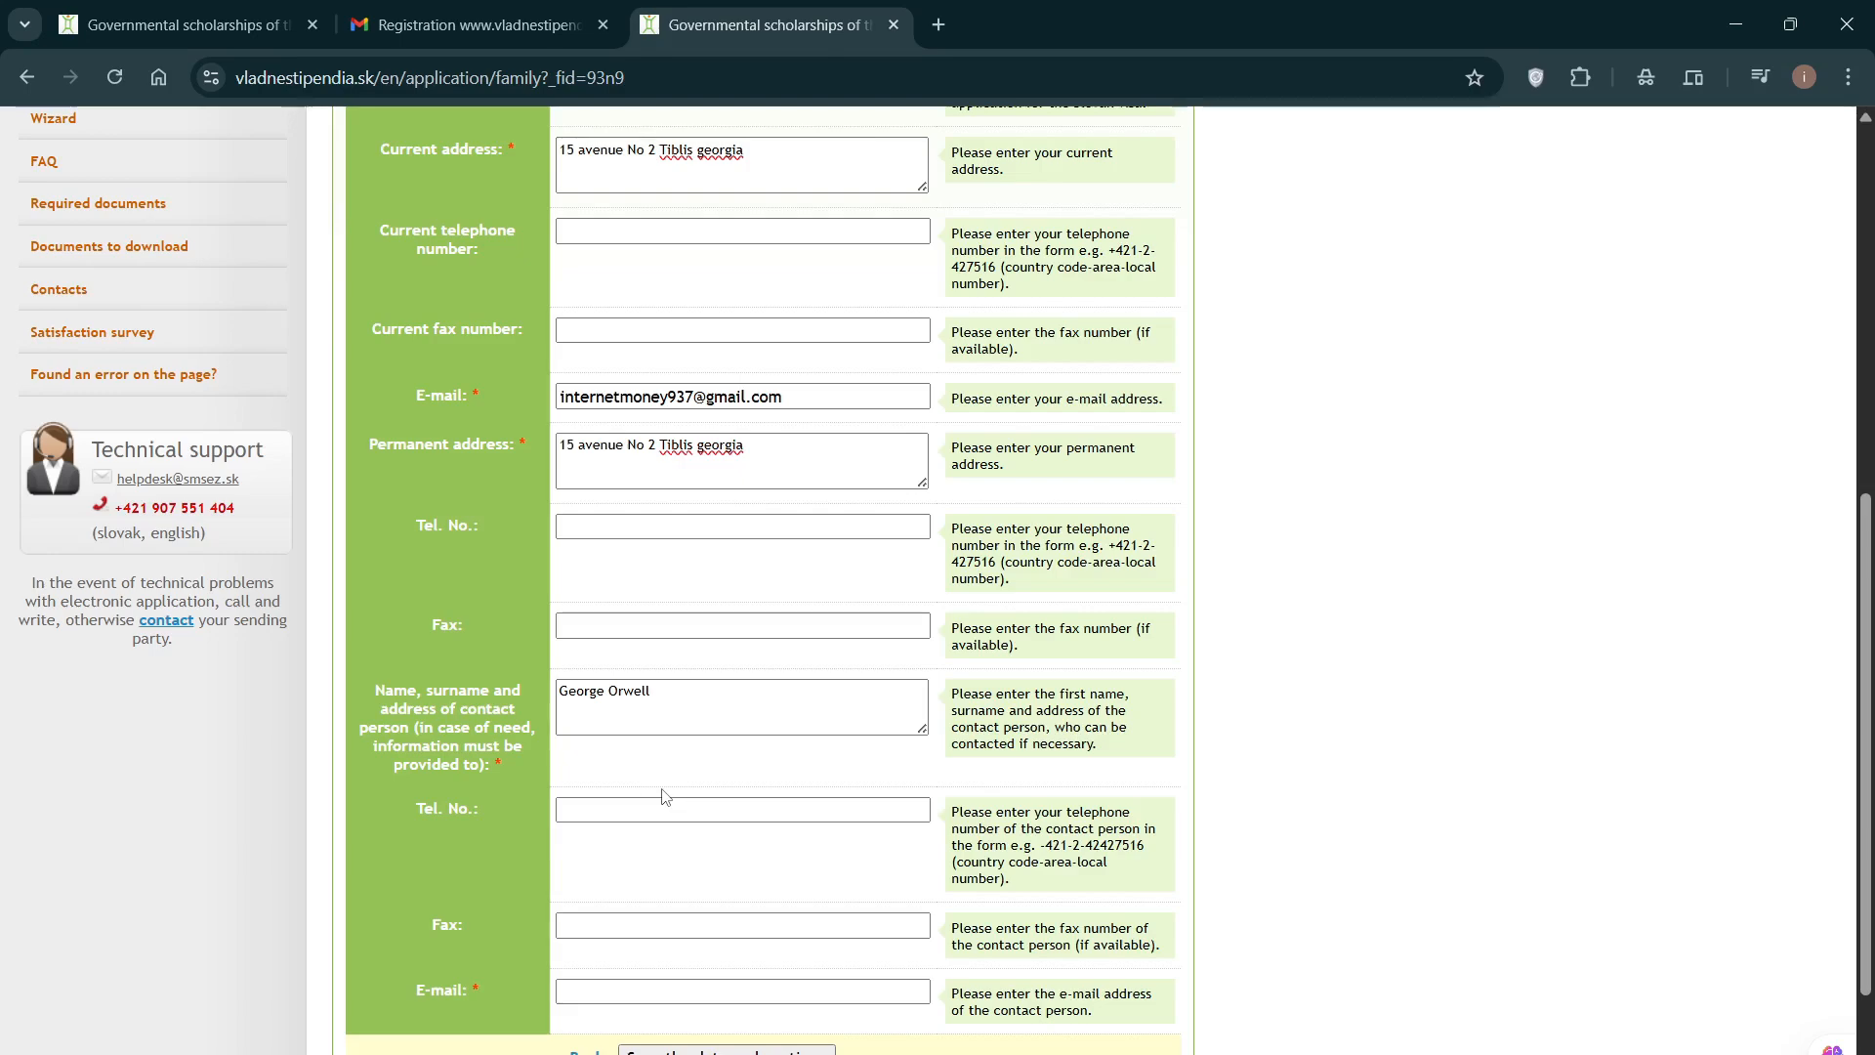
Step: Enter the contact person's e-mail address
left_click(589, 988)
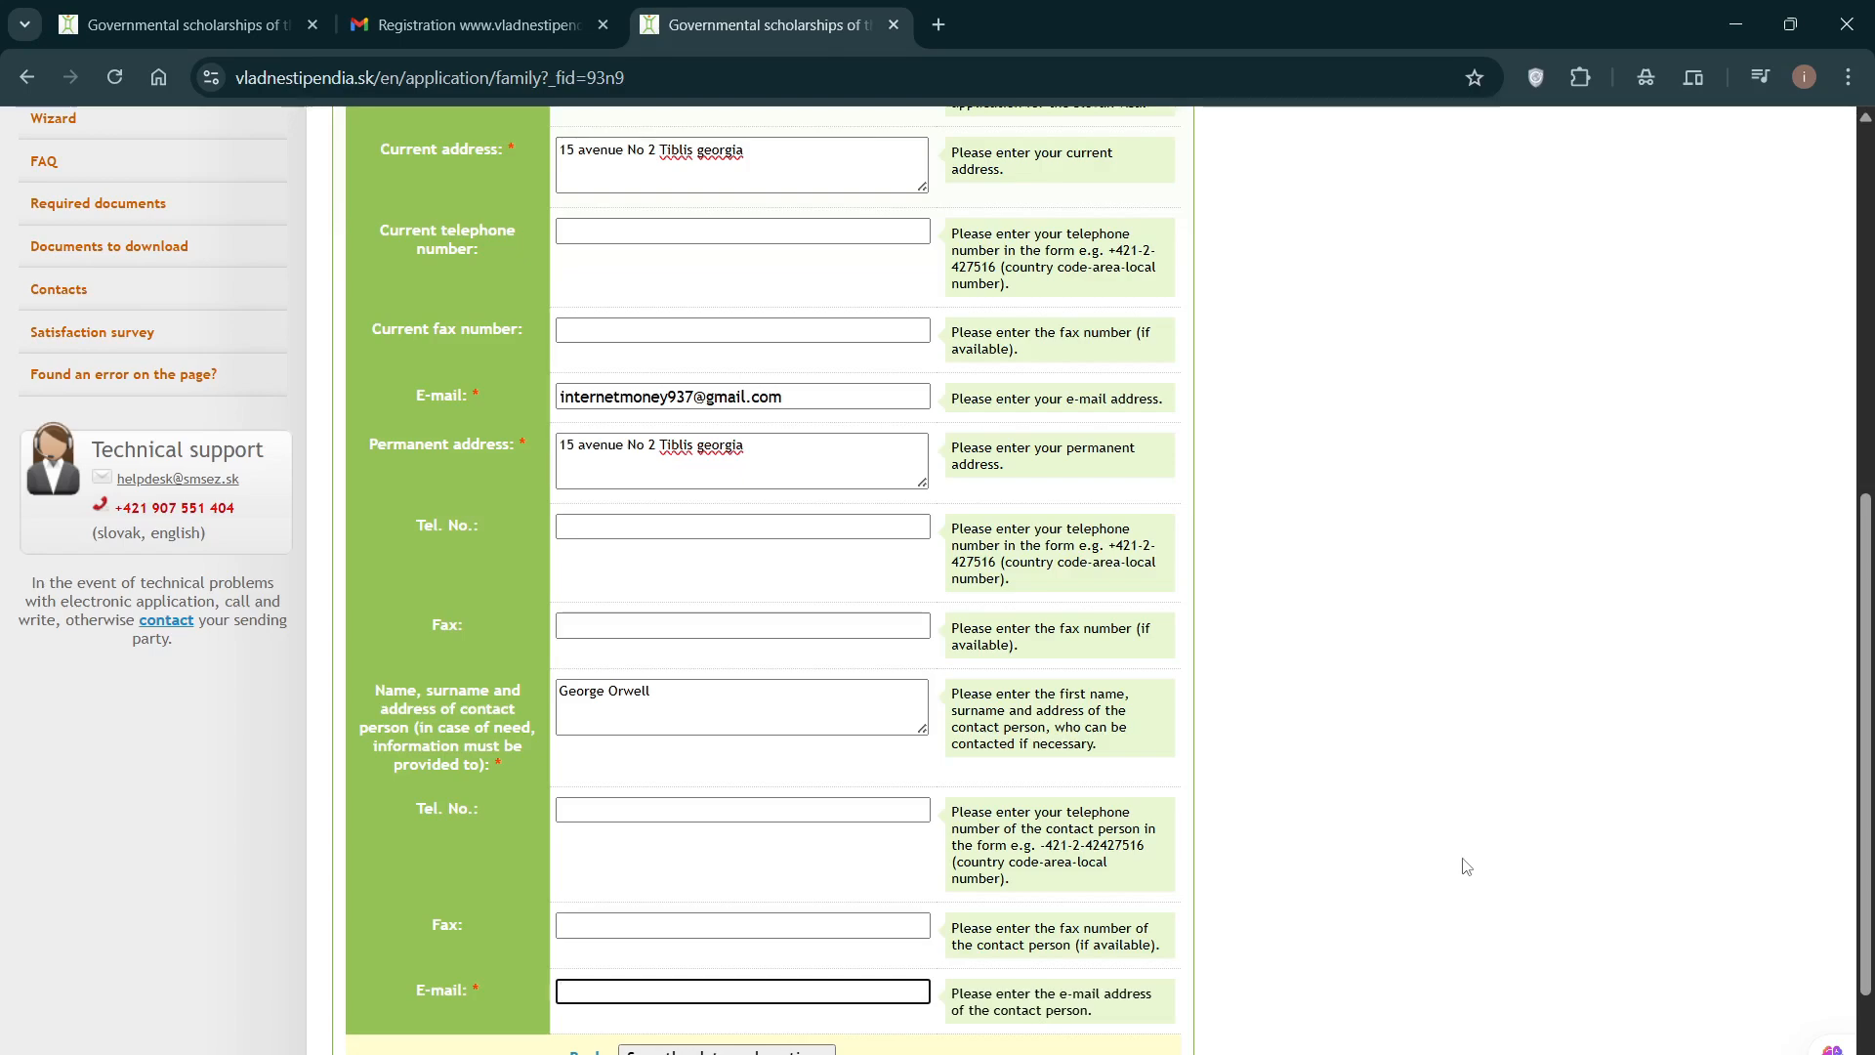
left_click(592, 814)
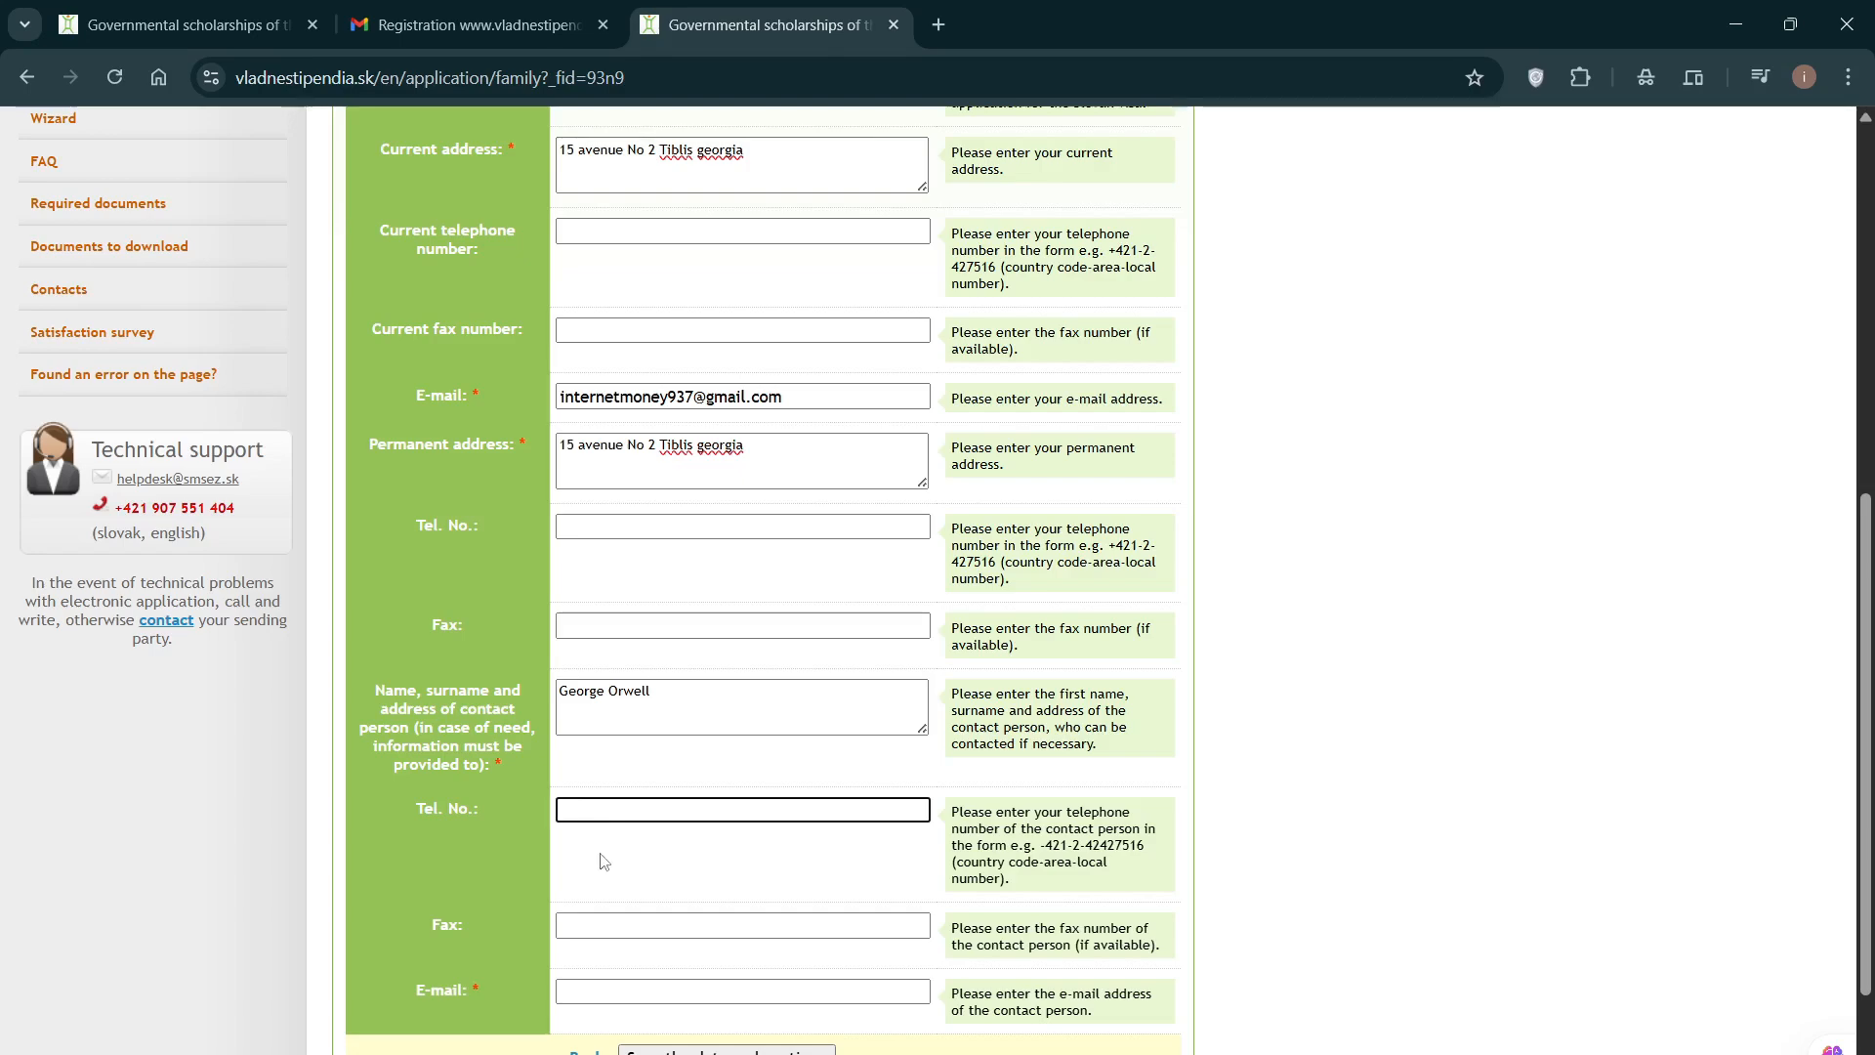
left_click(588, 992)
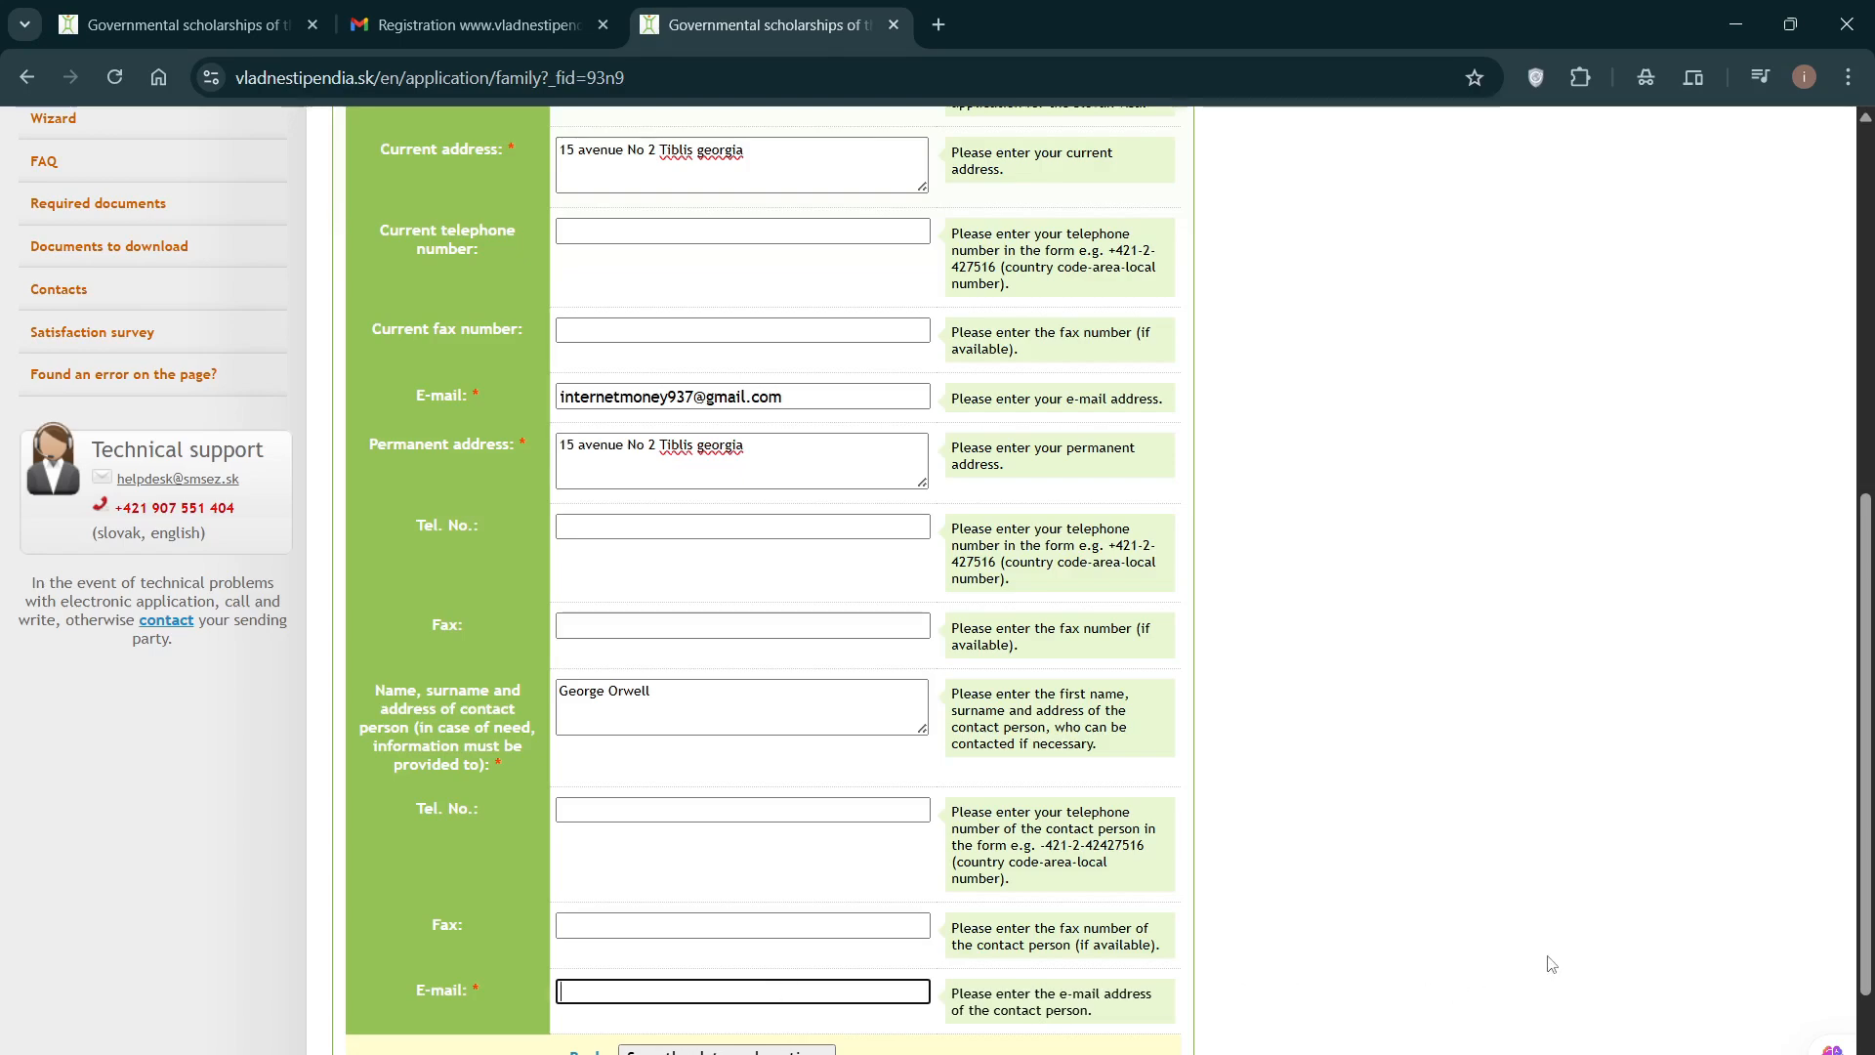
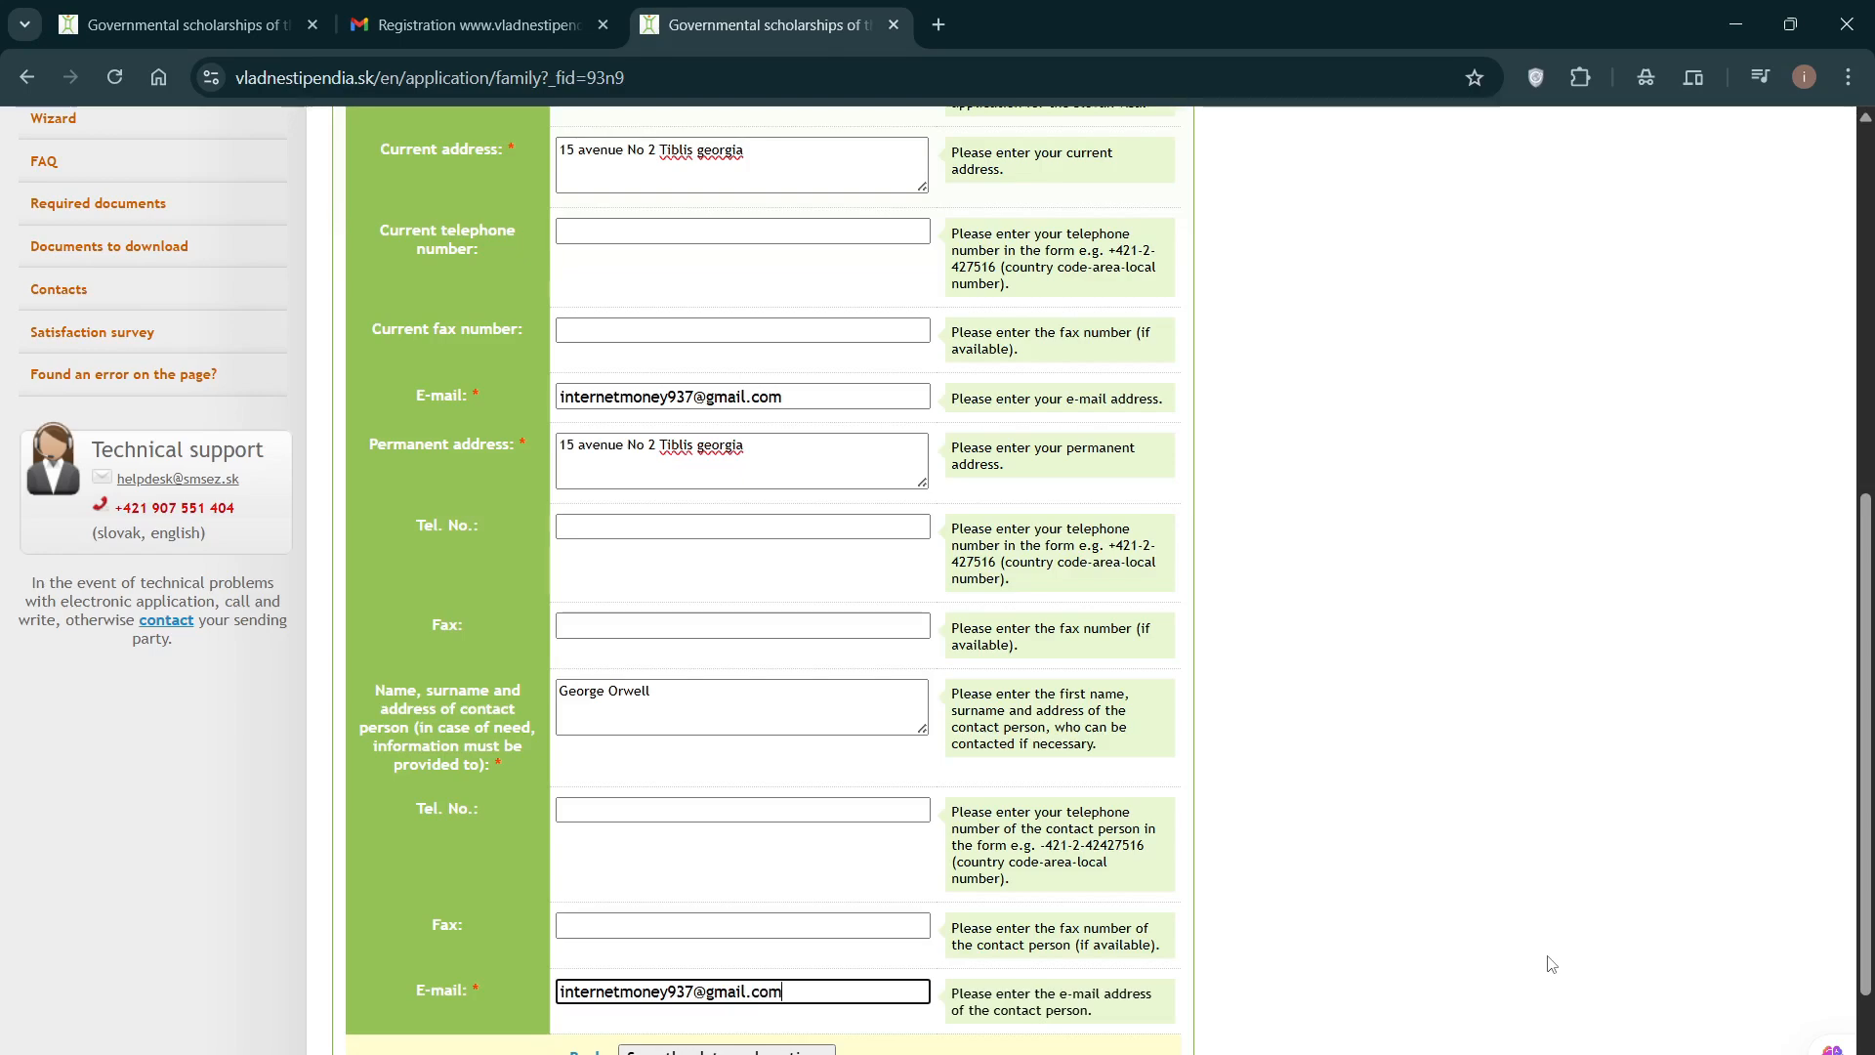
left_click(1351, 769)
scroll(1349, 767, "up", 4)
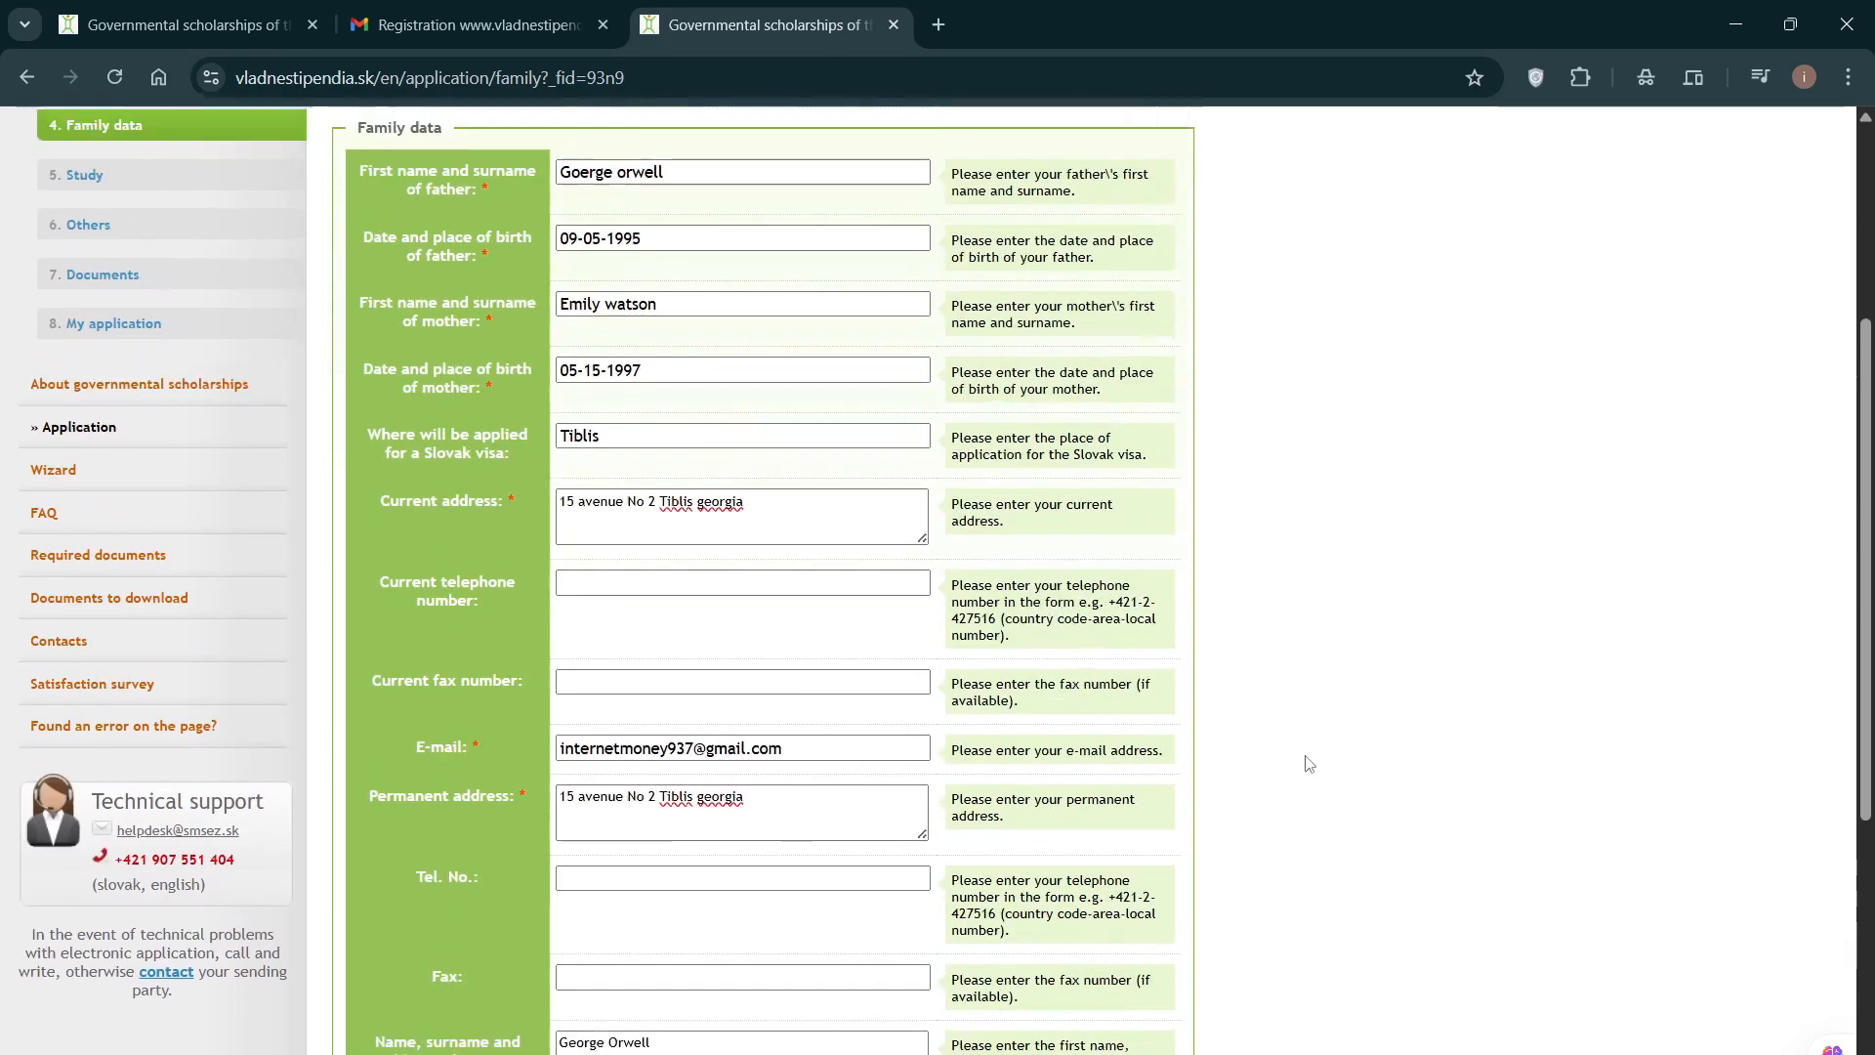
scroll(1305, 764, "down", 2)
scroll(1305, 764, "up", 5)
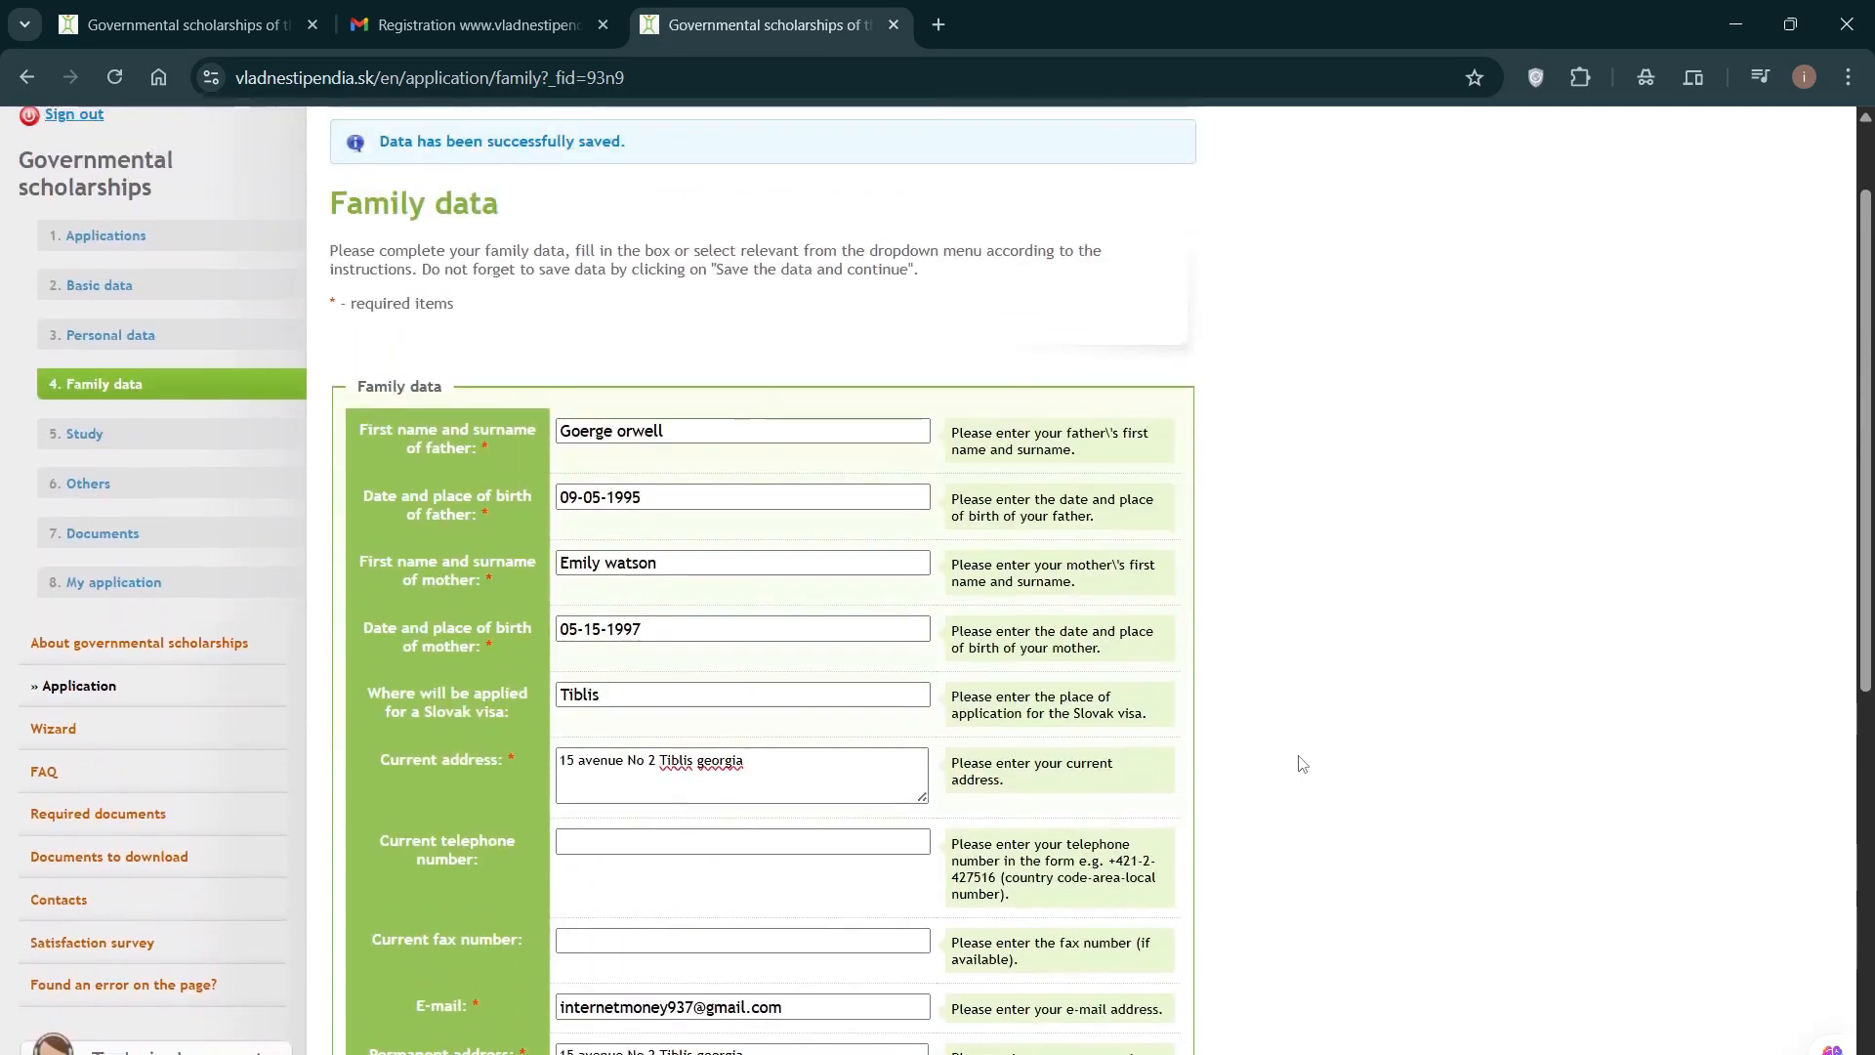
scroll(1303, 764, "down", 4)
scroll(1303, 764, "down", 2)
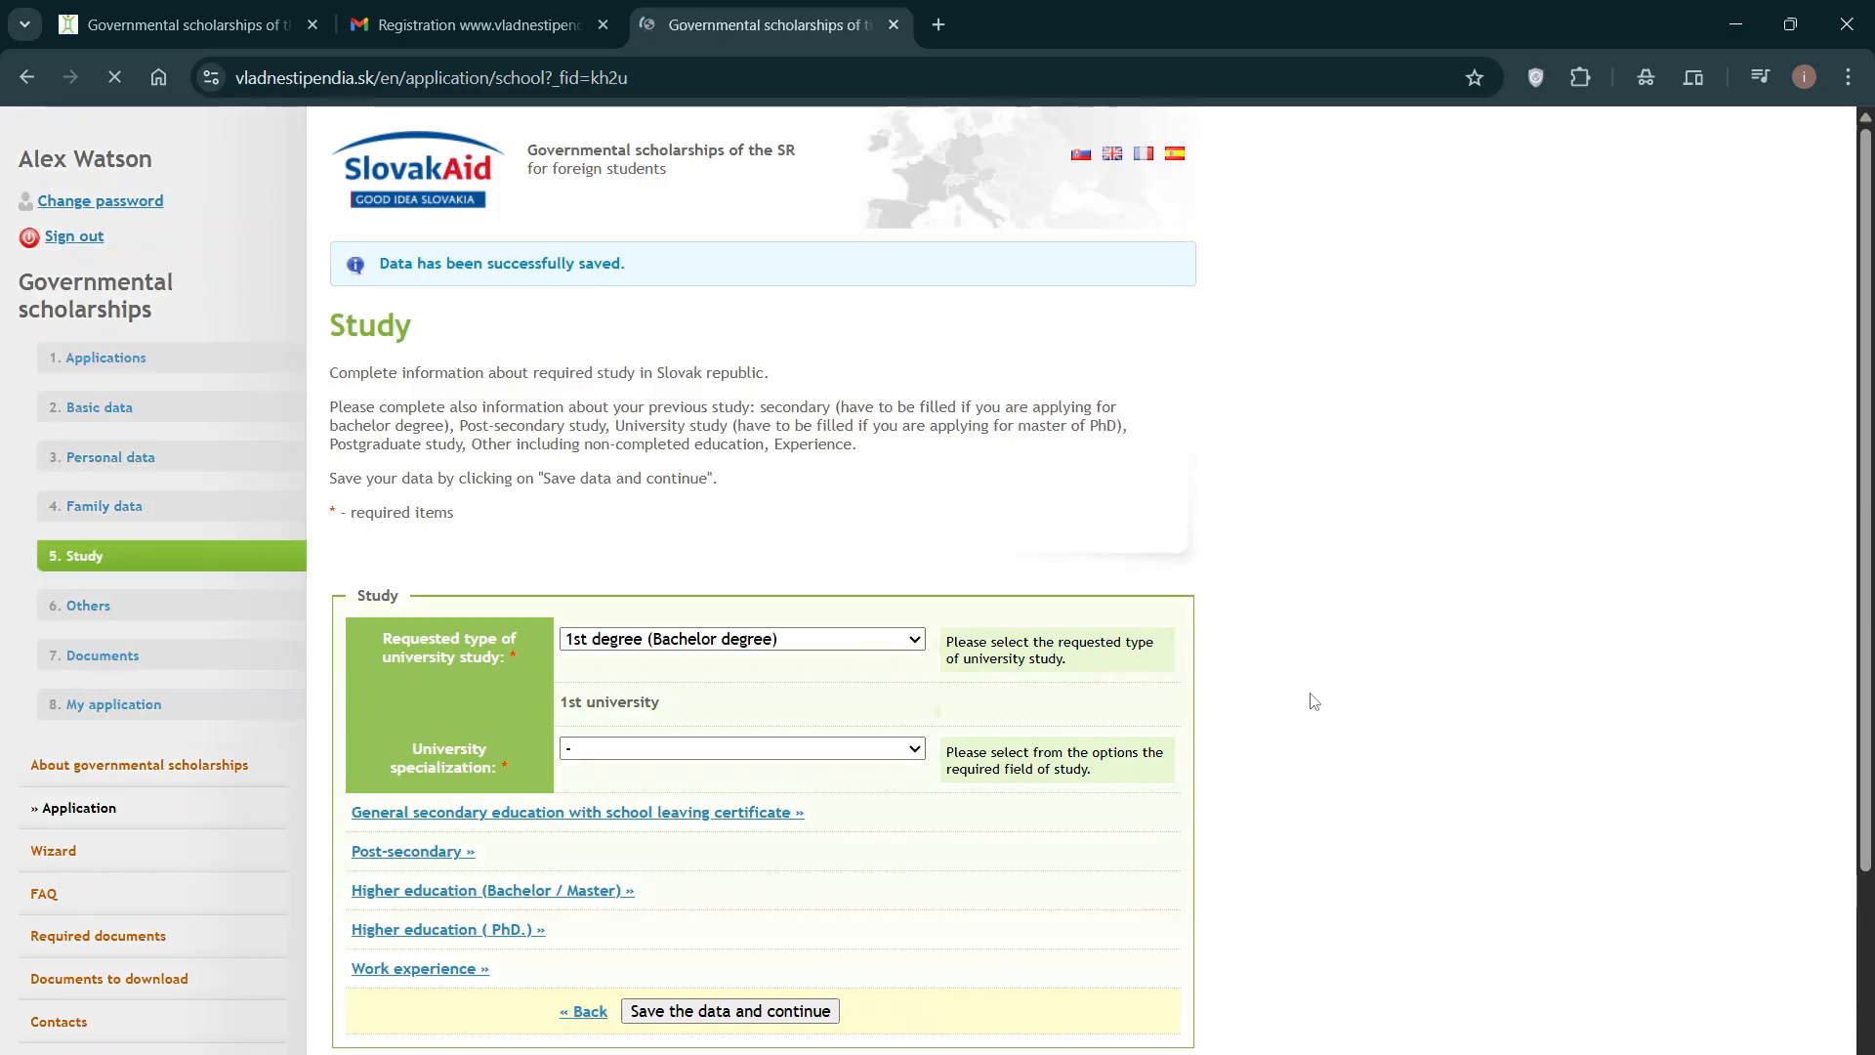
Step: Choose '1st degree (Bachelor degree)' study and '2508R00 Computer Science' specialization
scroll(1303, 695, "down", 2)
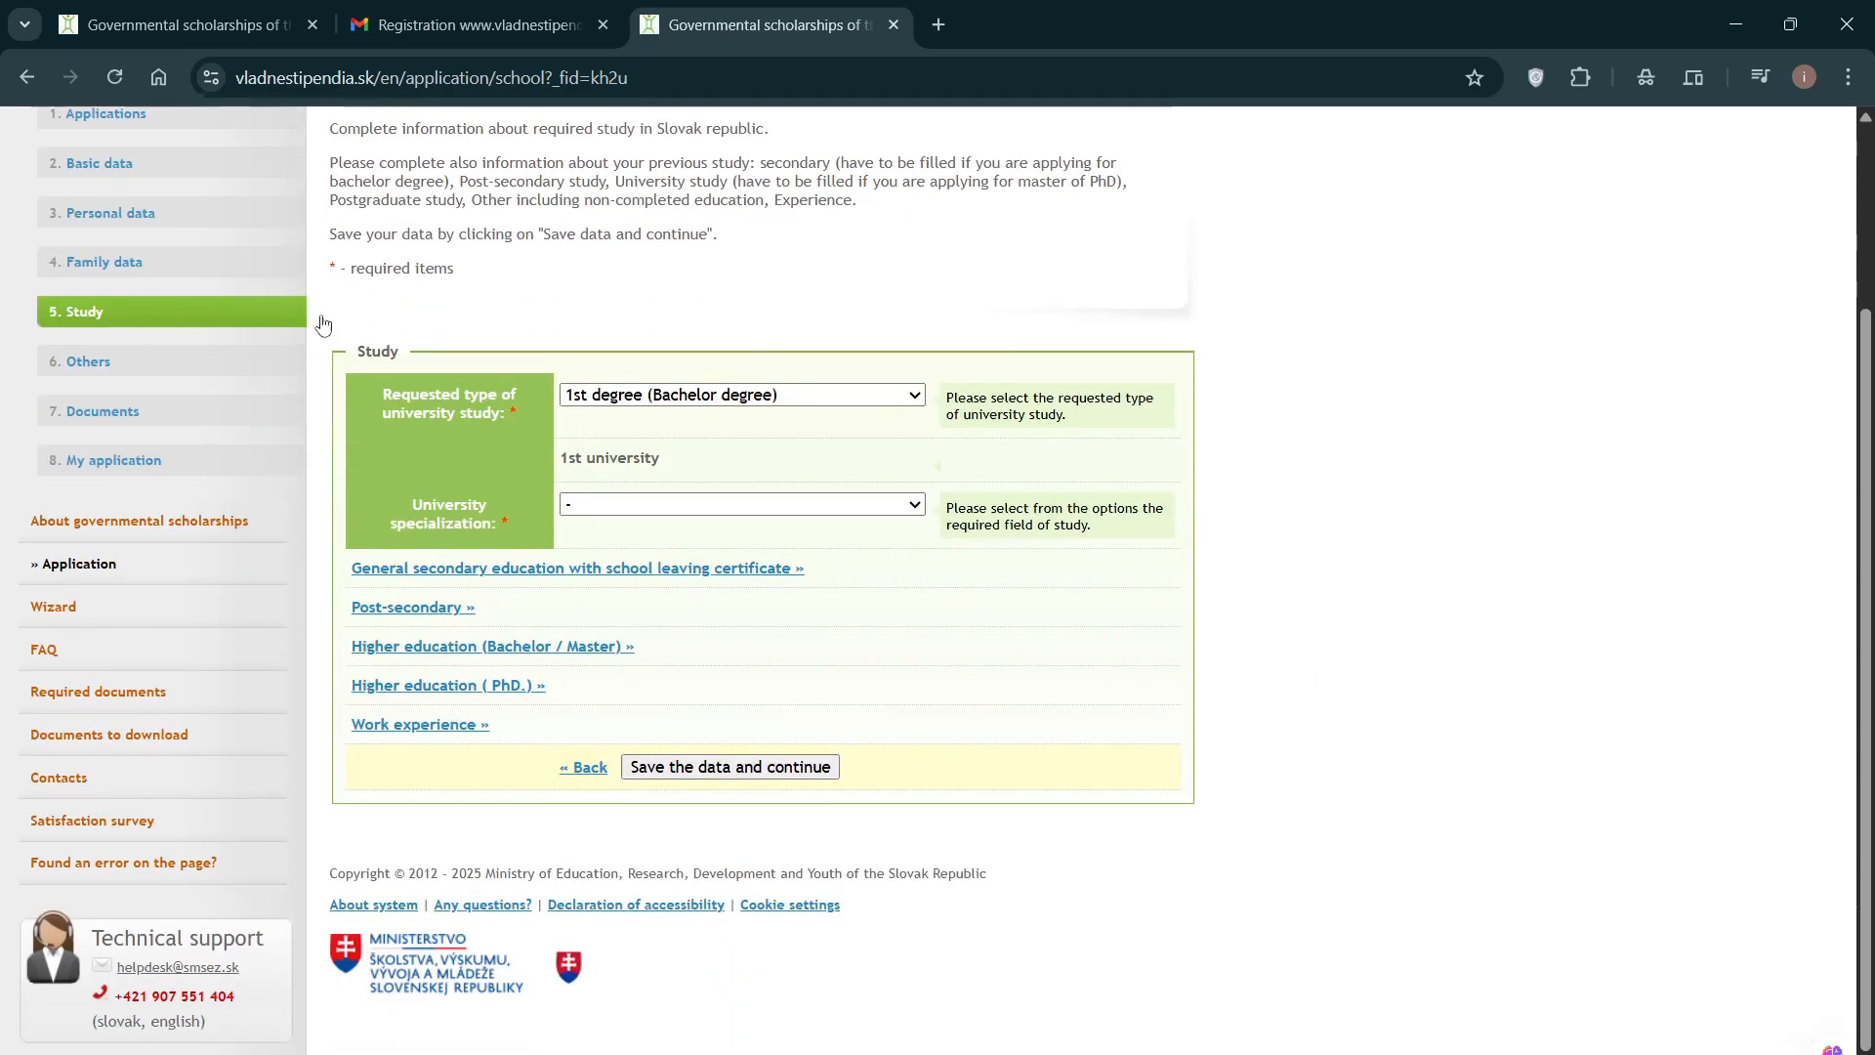
left_click(769, 400)
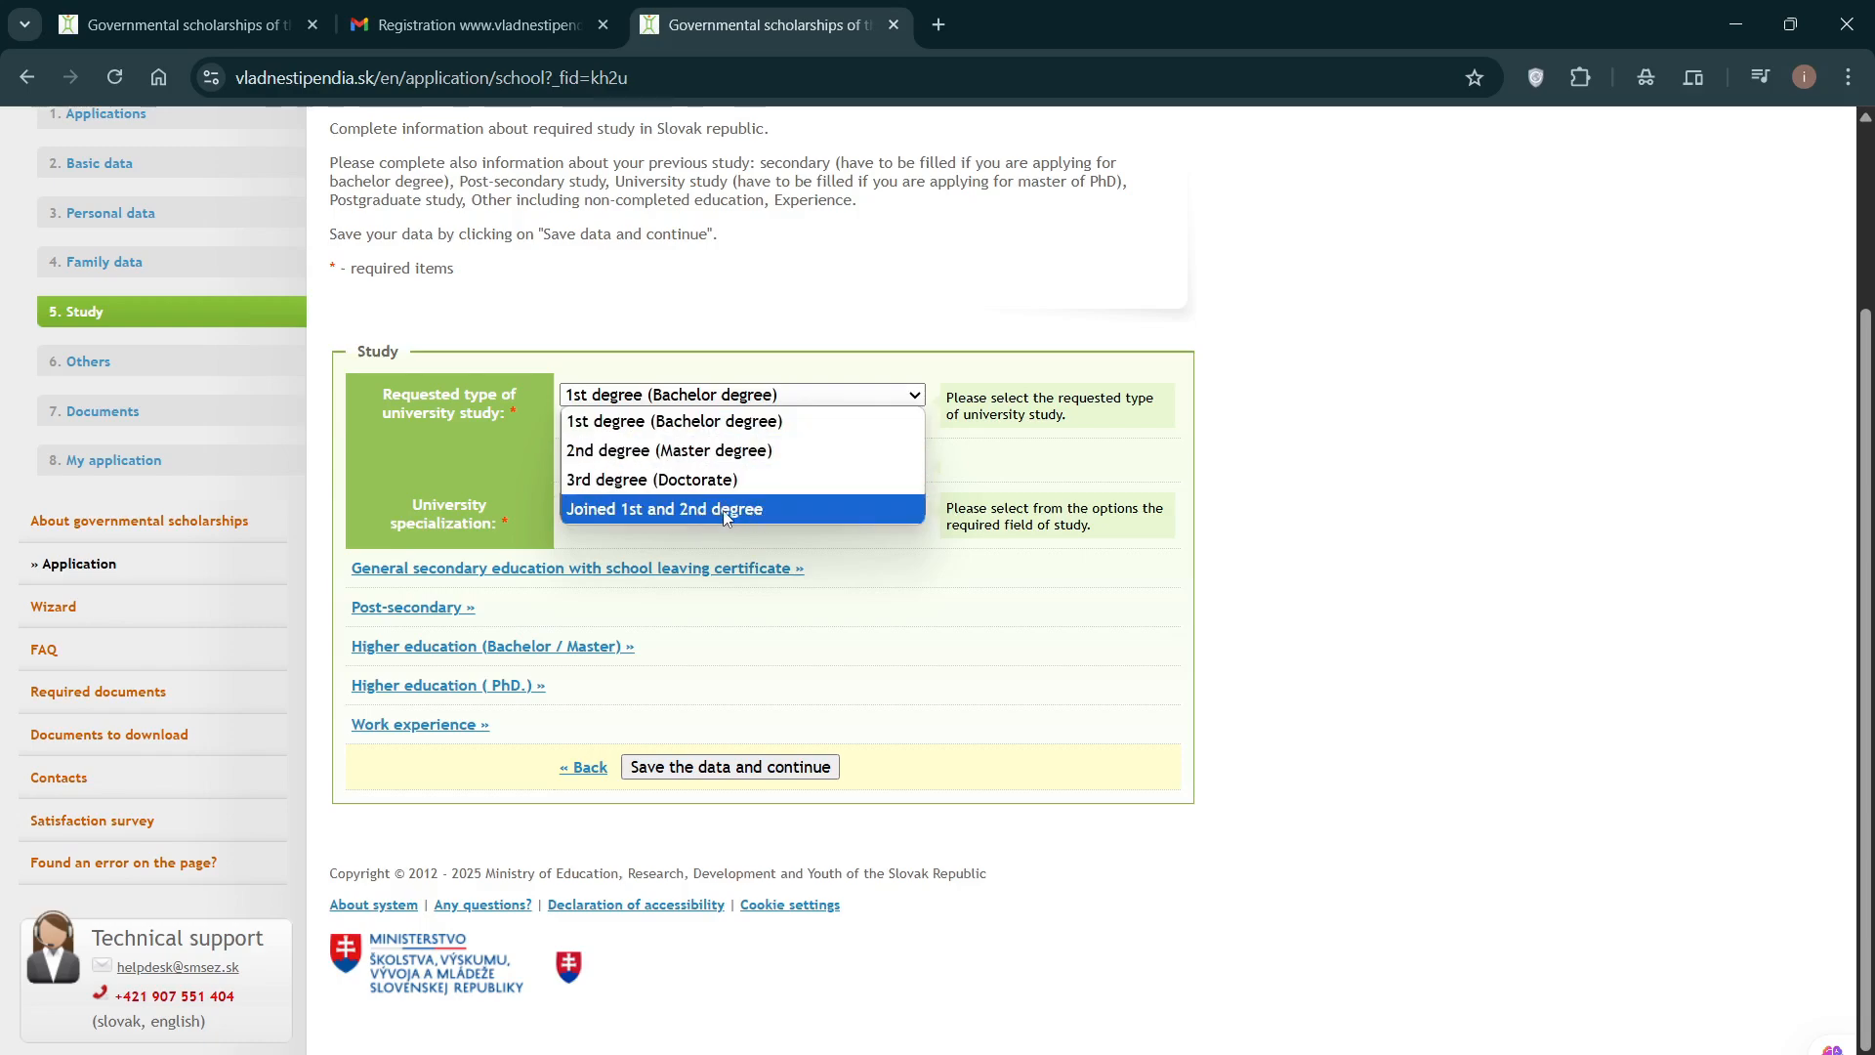
left_click(746, 429)
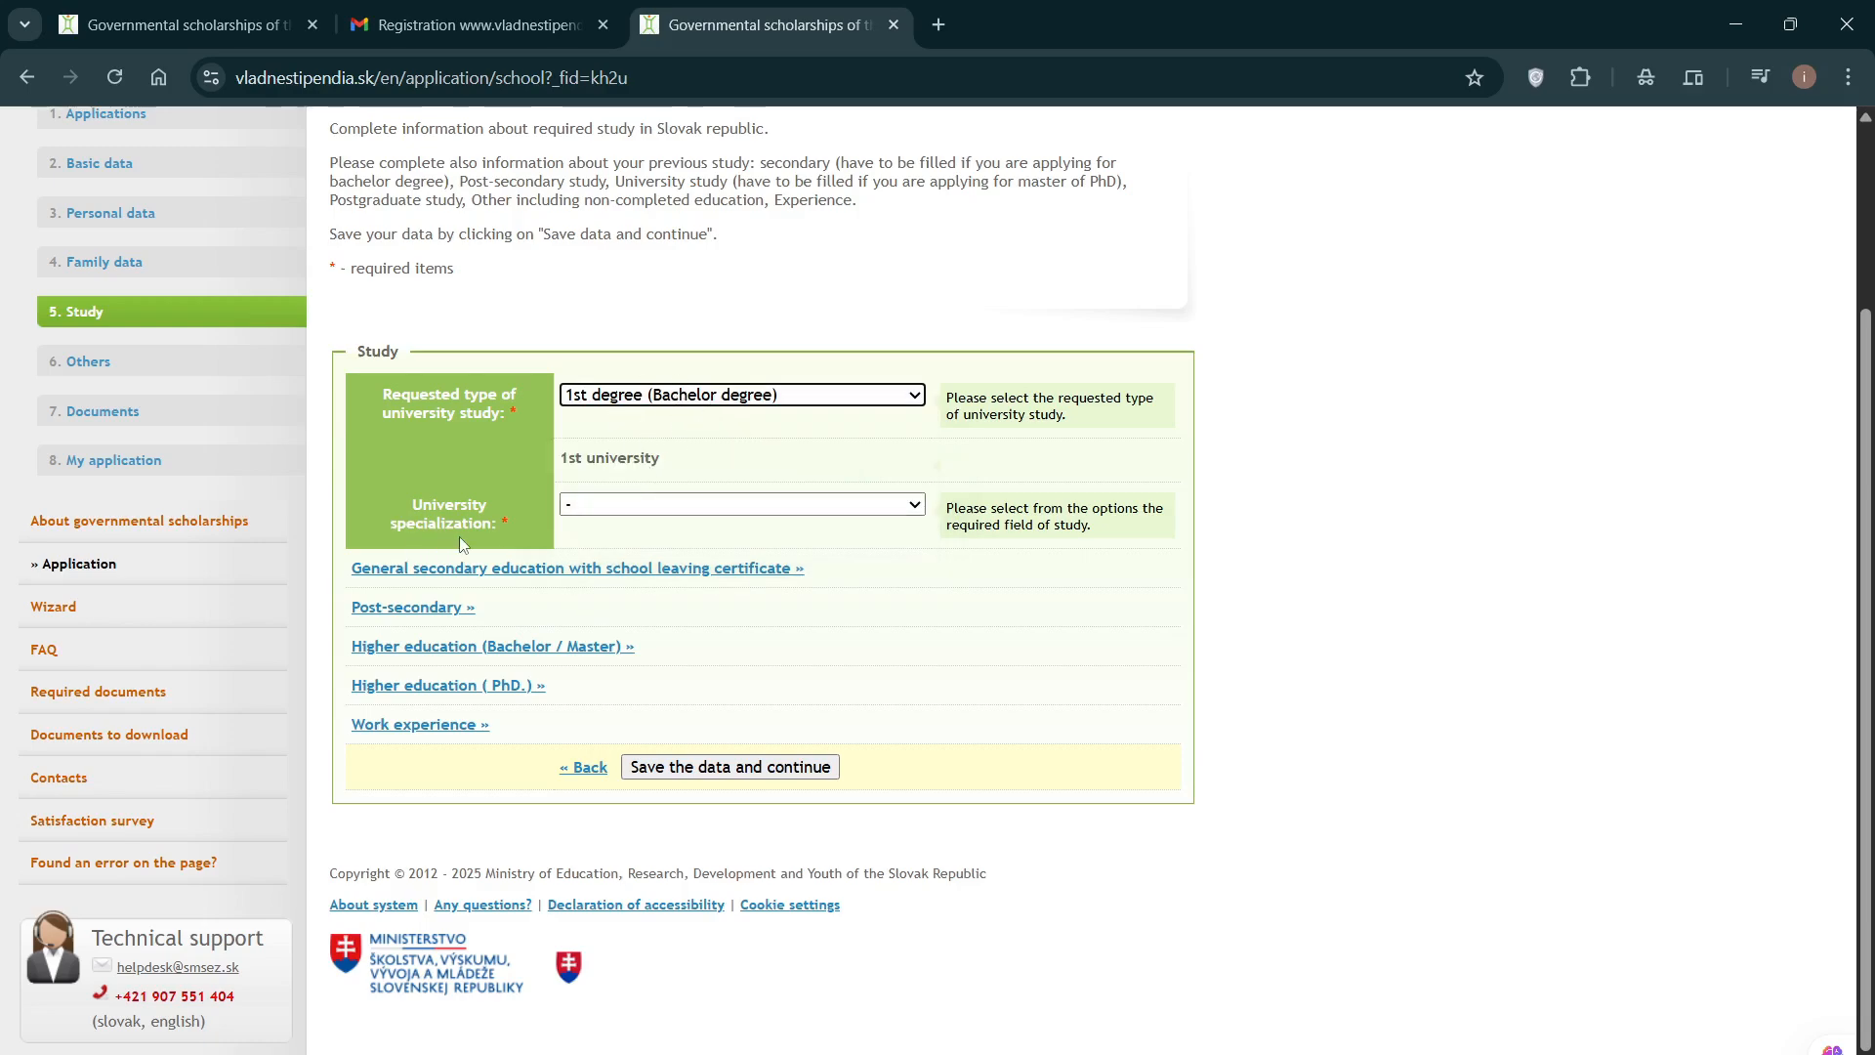
left_click(831, 508)
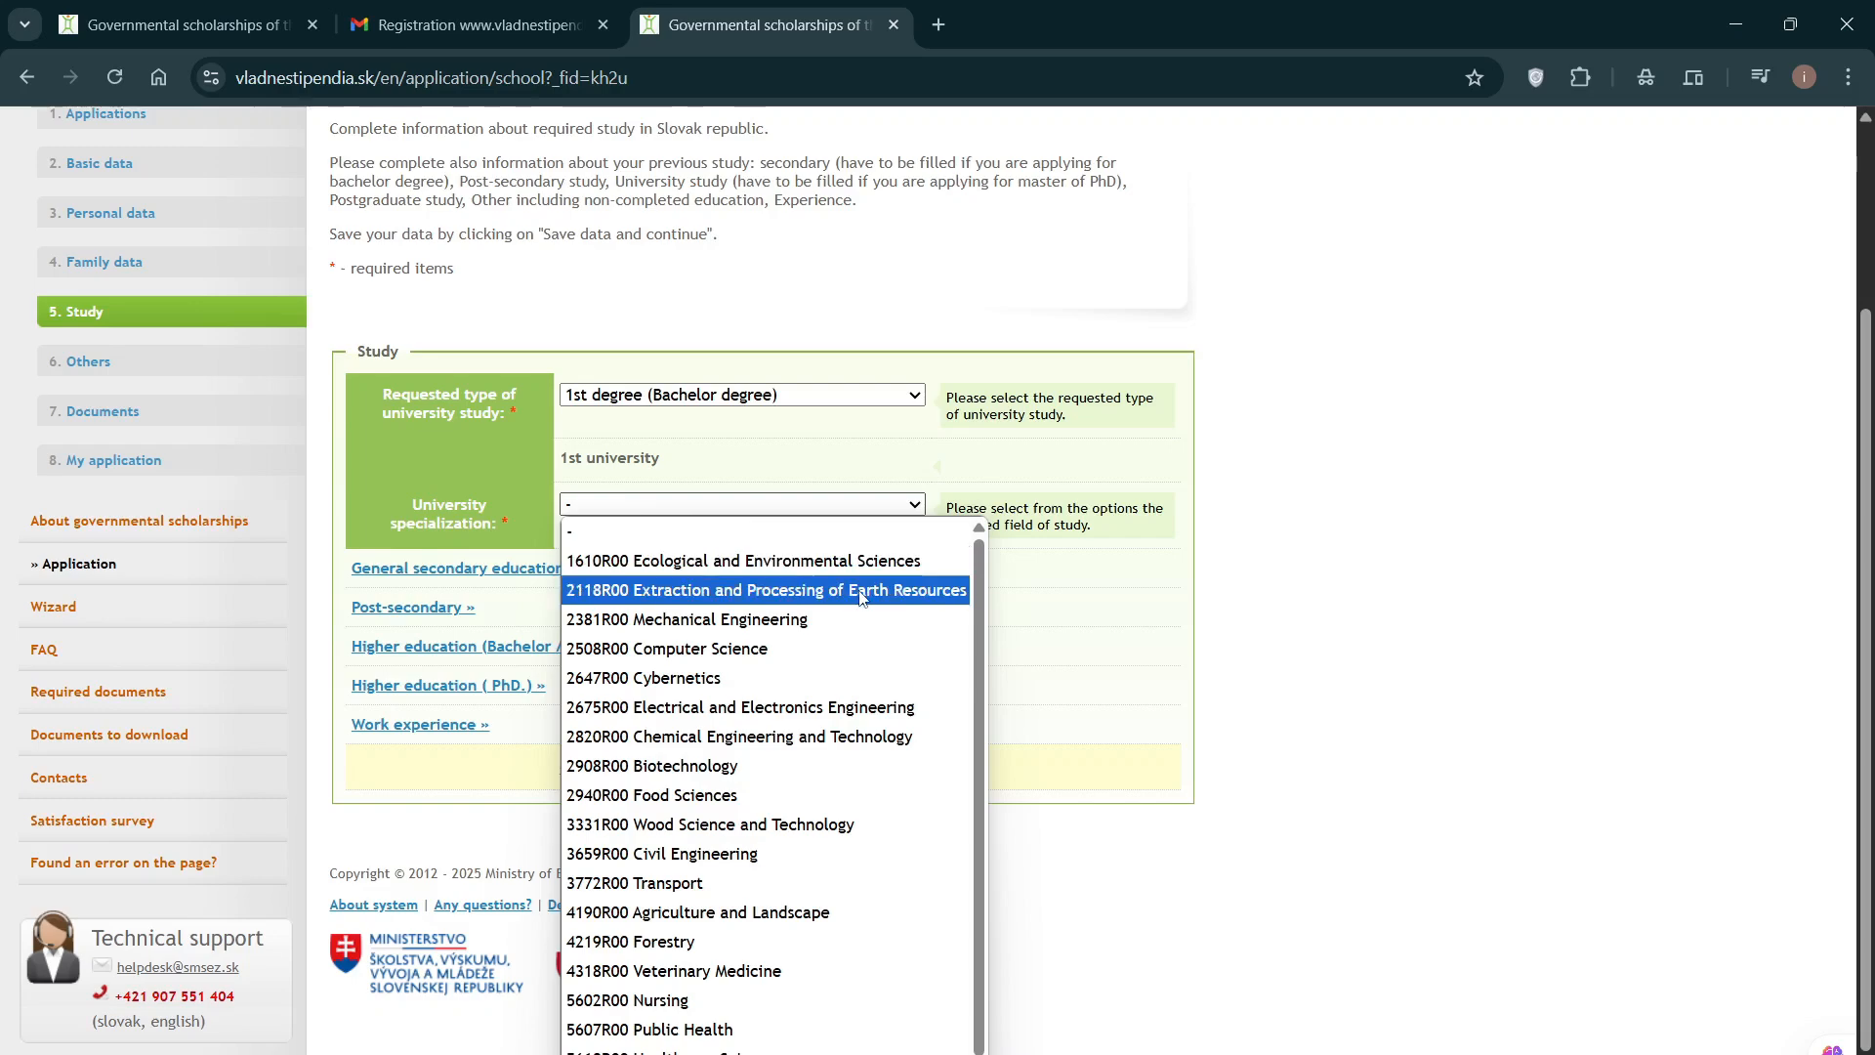
scroll(860, 611, "down", 1)
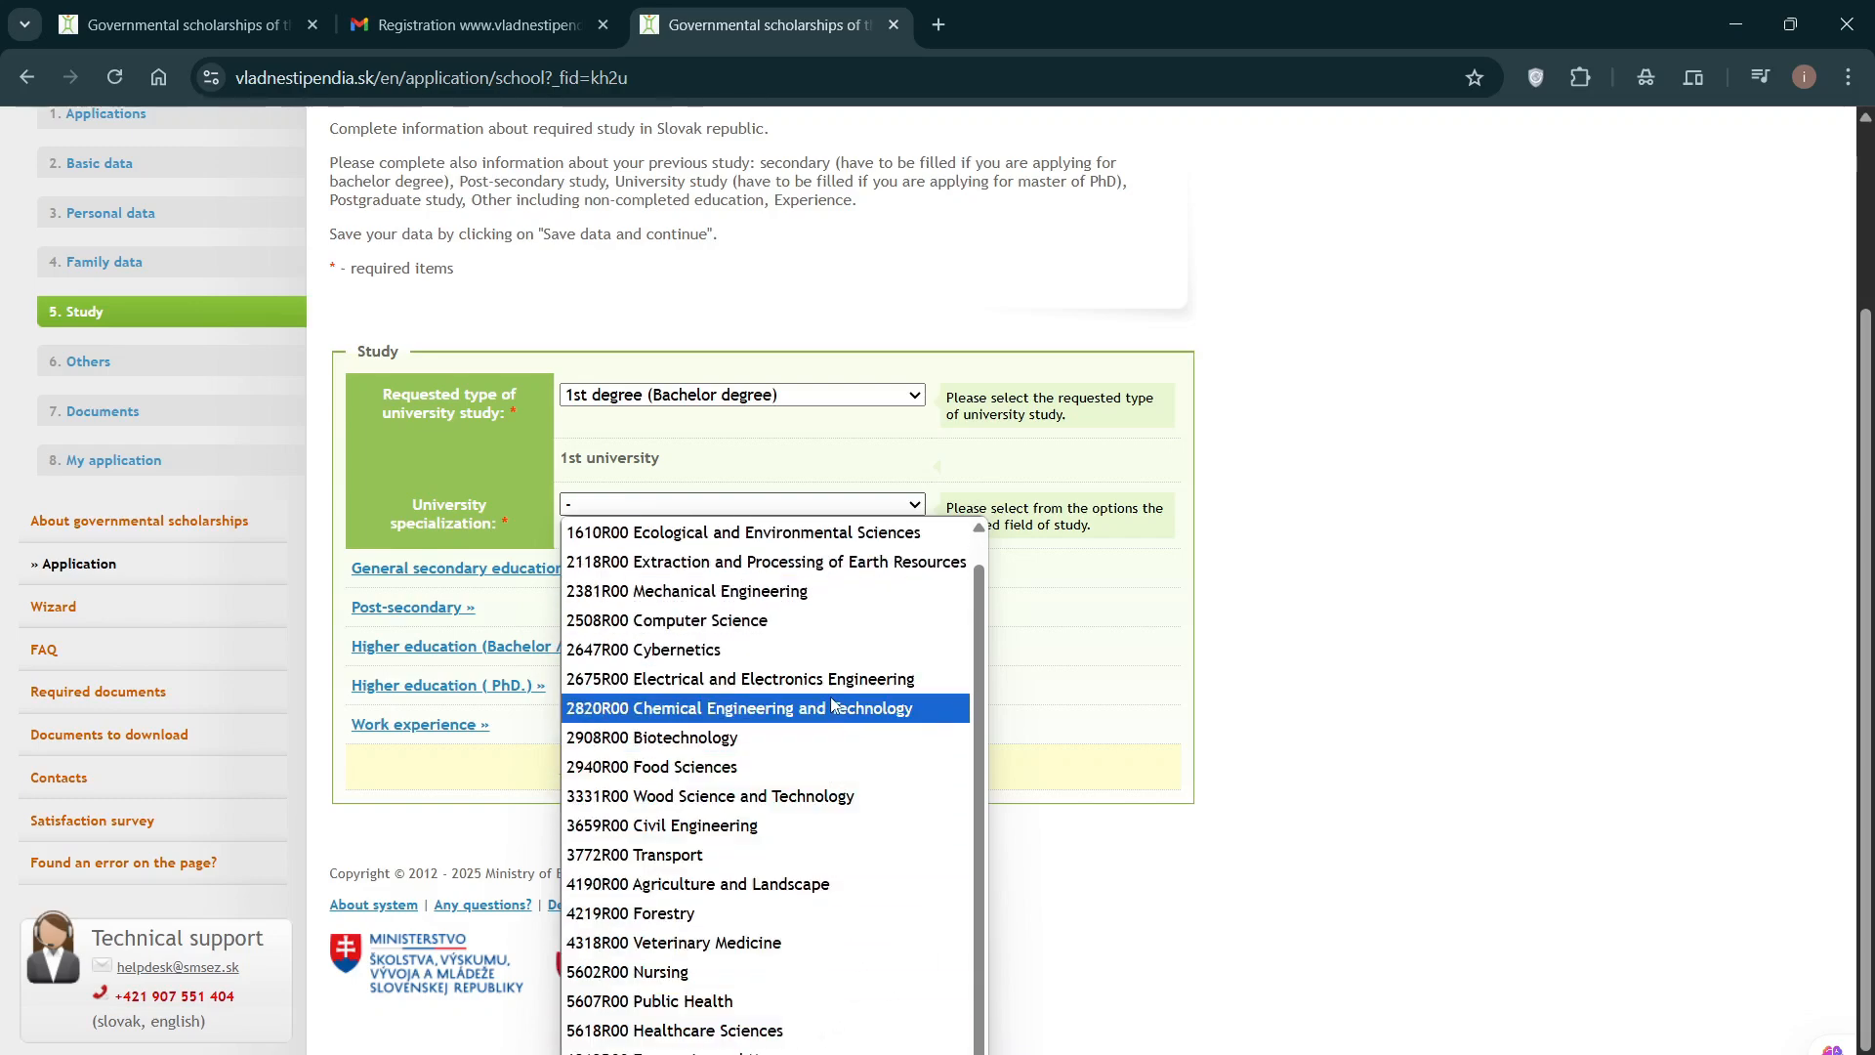
scroll(834, 694, "up", 1)
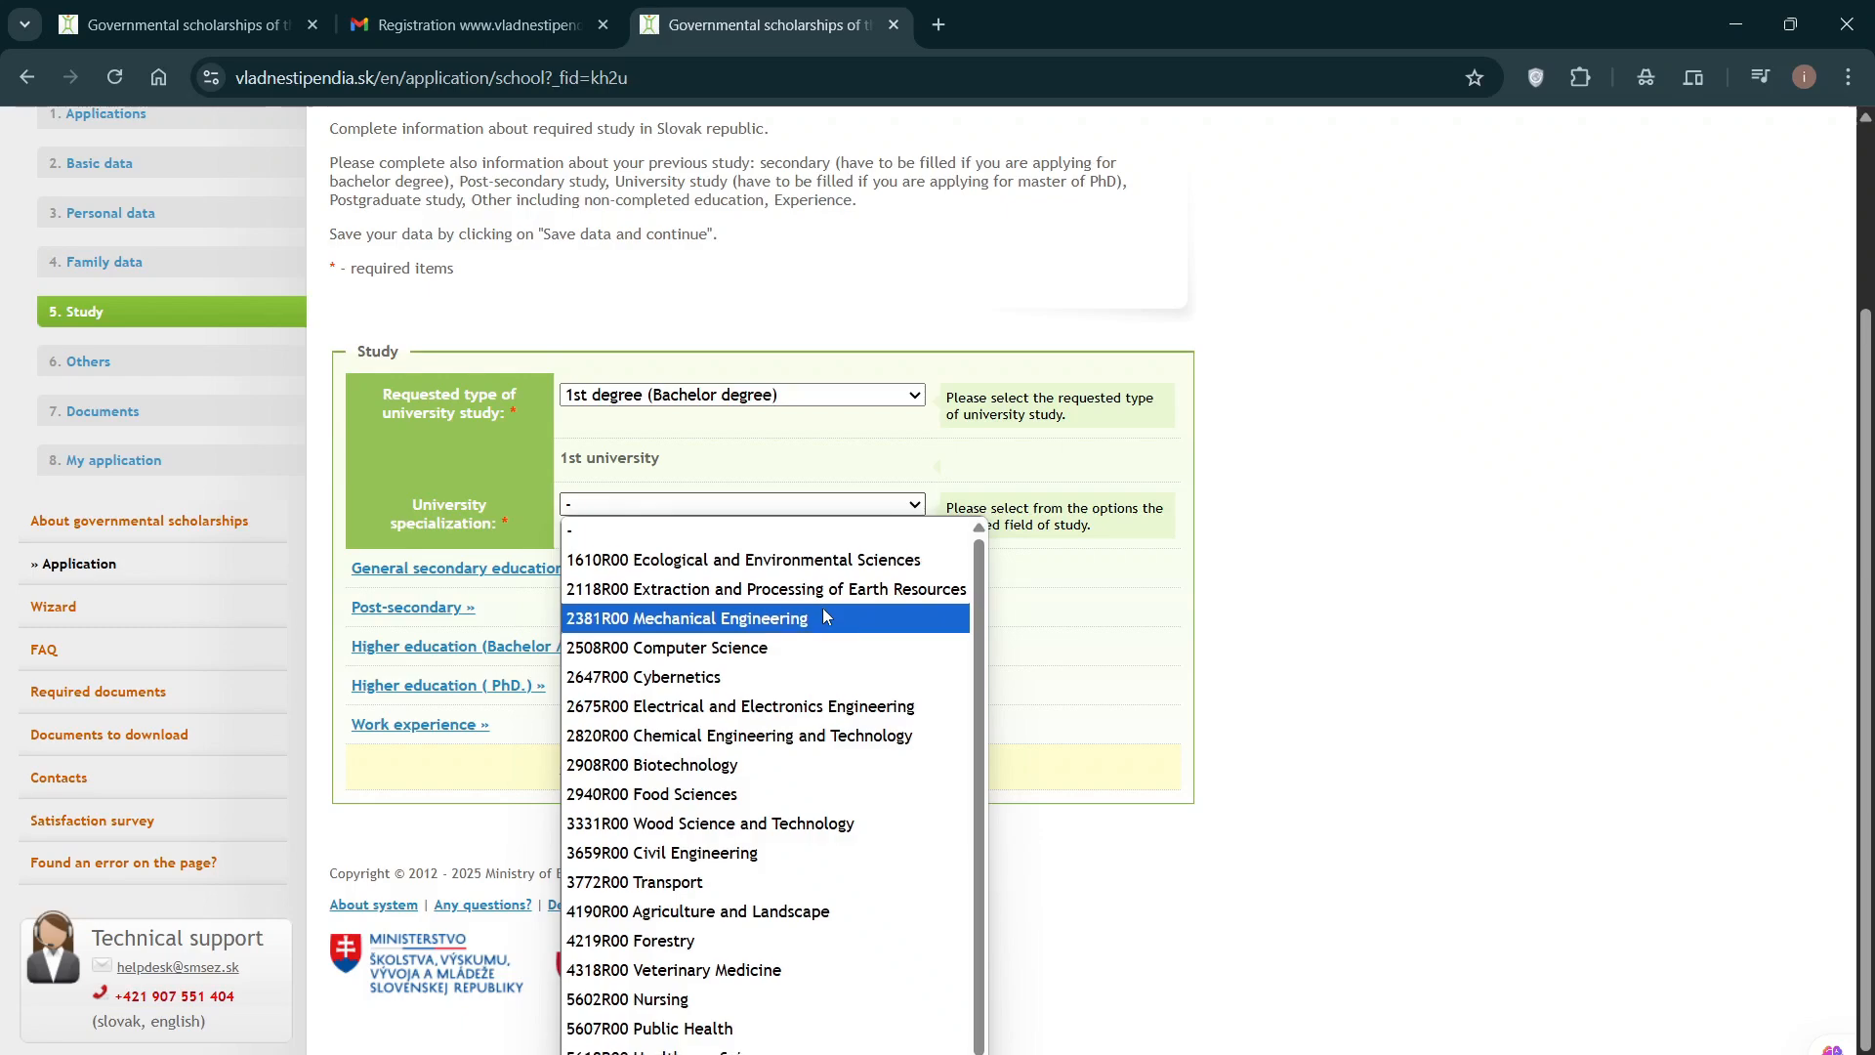
scroll(824, 609, "down", 1)
scroll(824, 610, "up", 1)
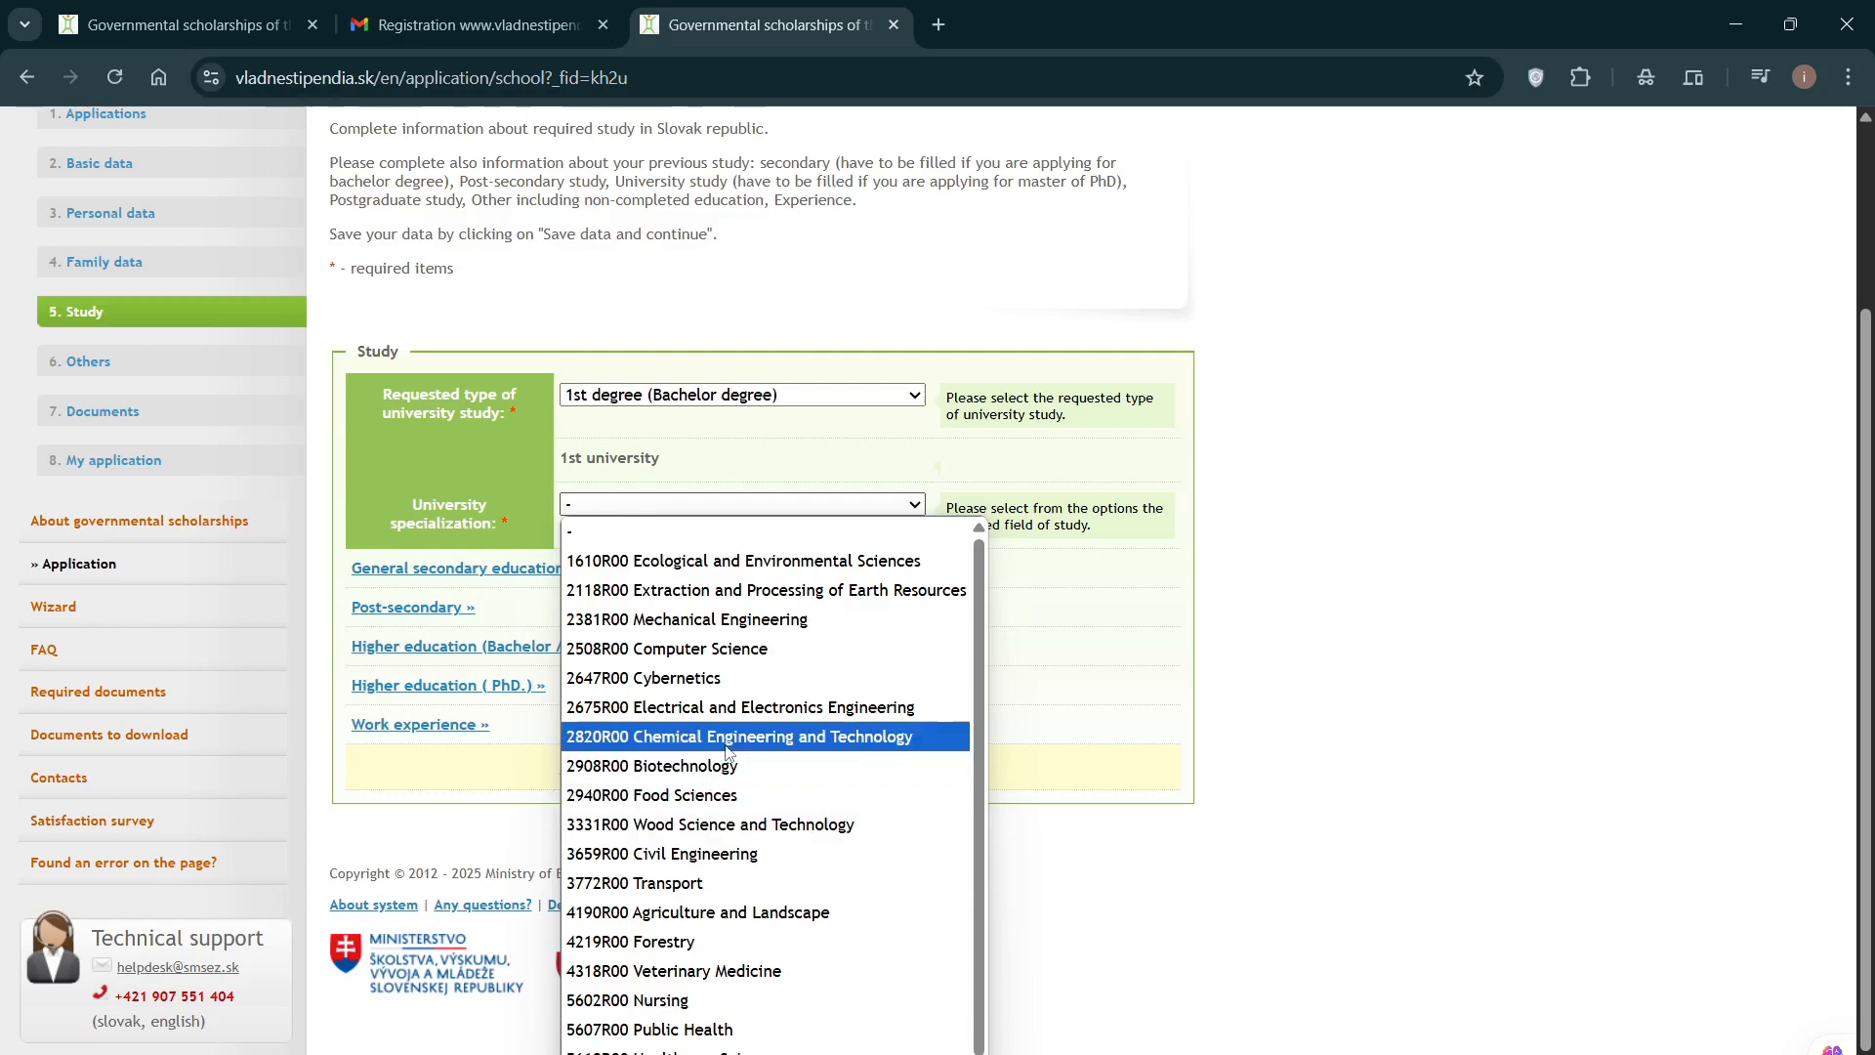
left_click(798, 651)
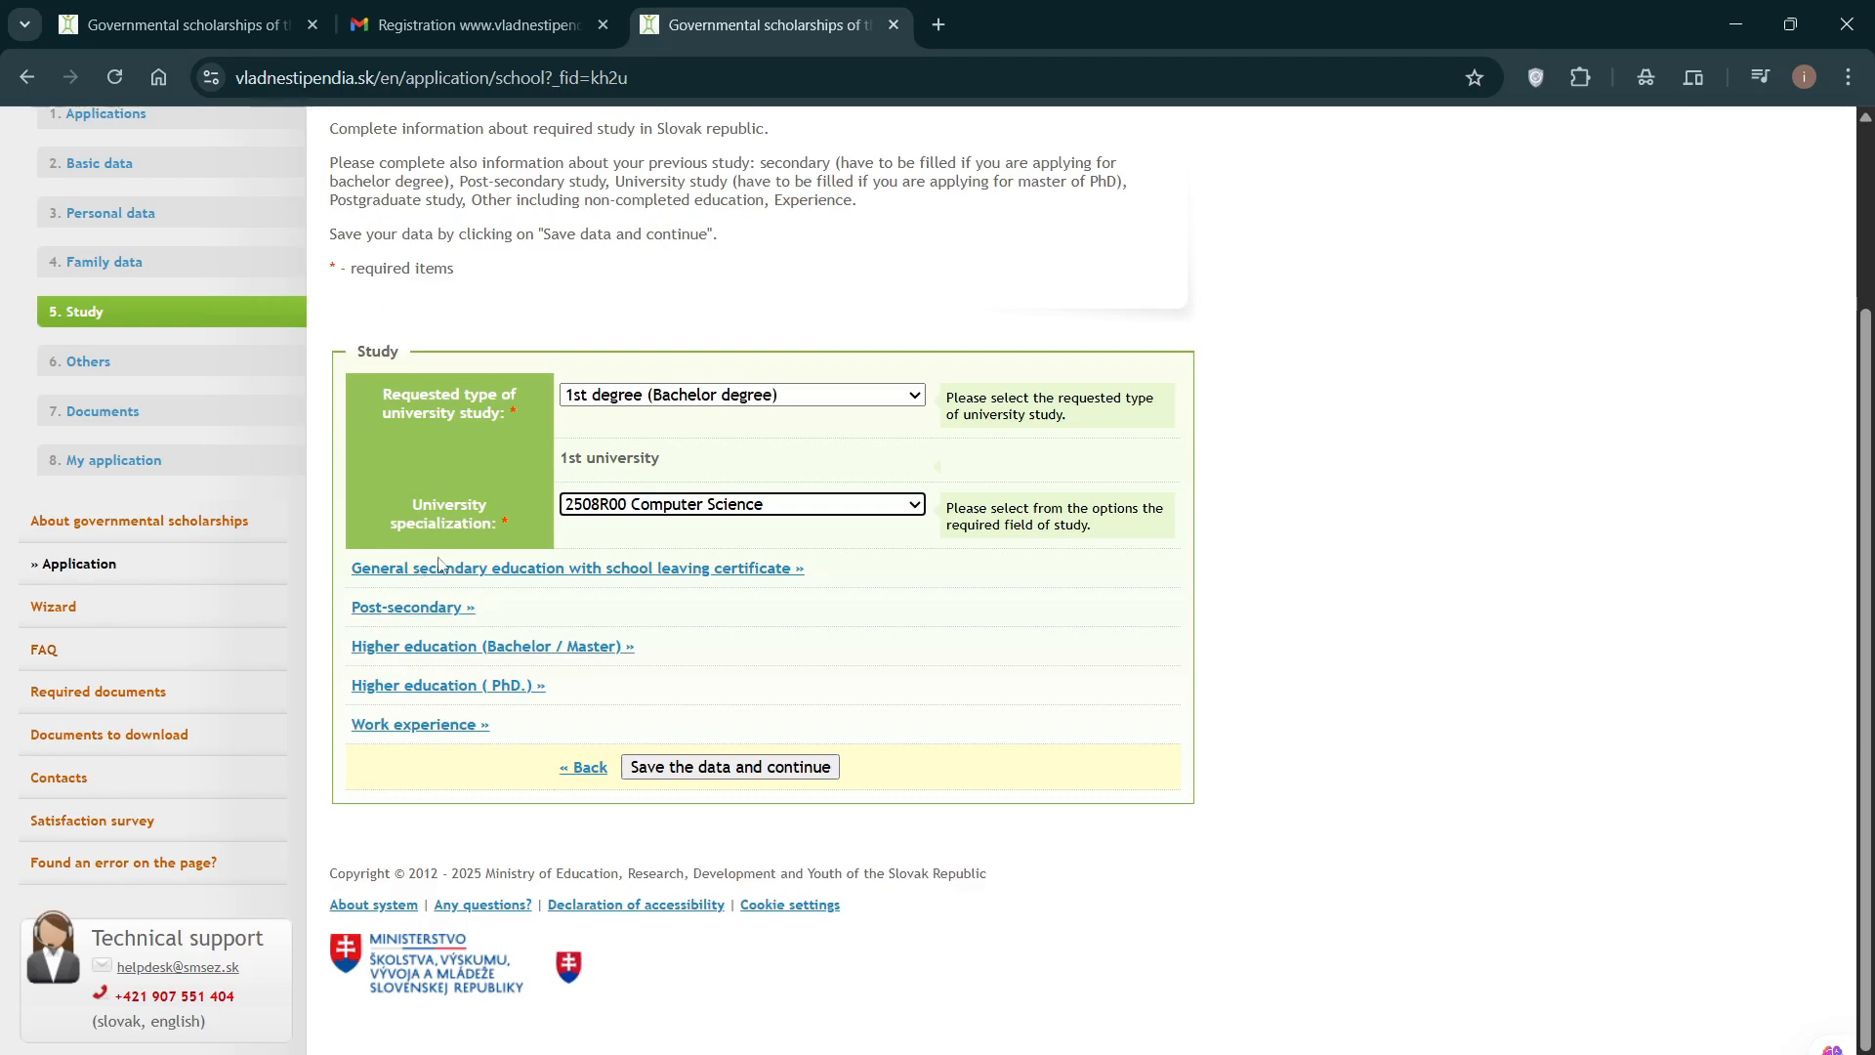
Step: Expand 'General secondary education with school leaving certificate' and check its school, dates, specialization and achievement fields
left_click(522, 572)
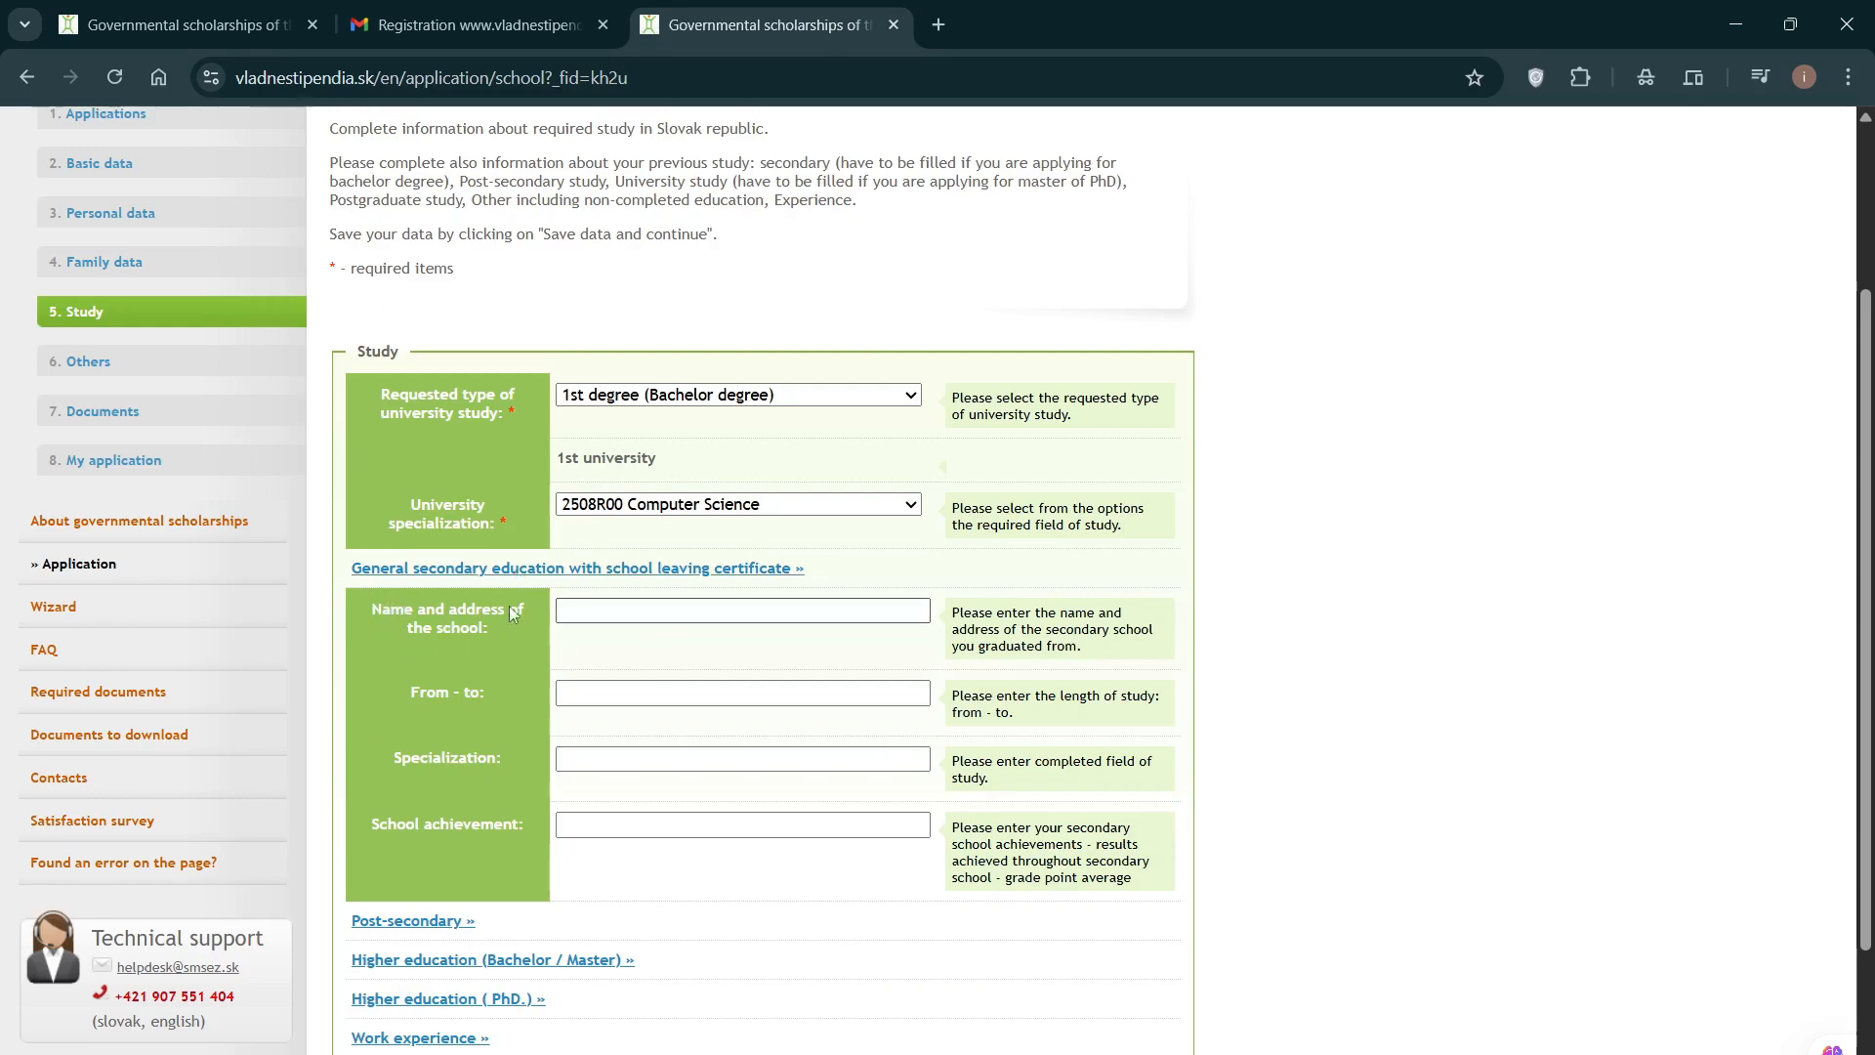
left_click(607, 613)
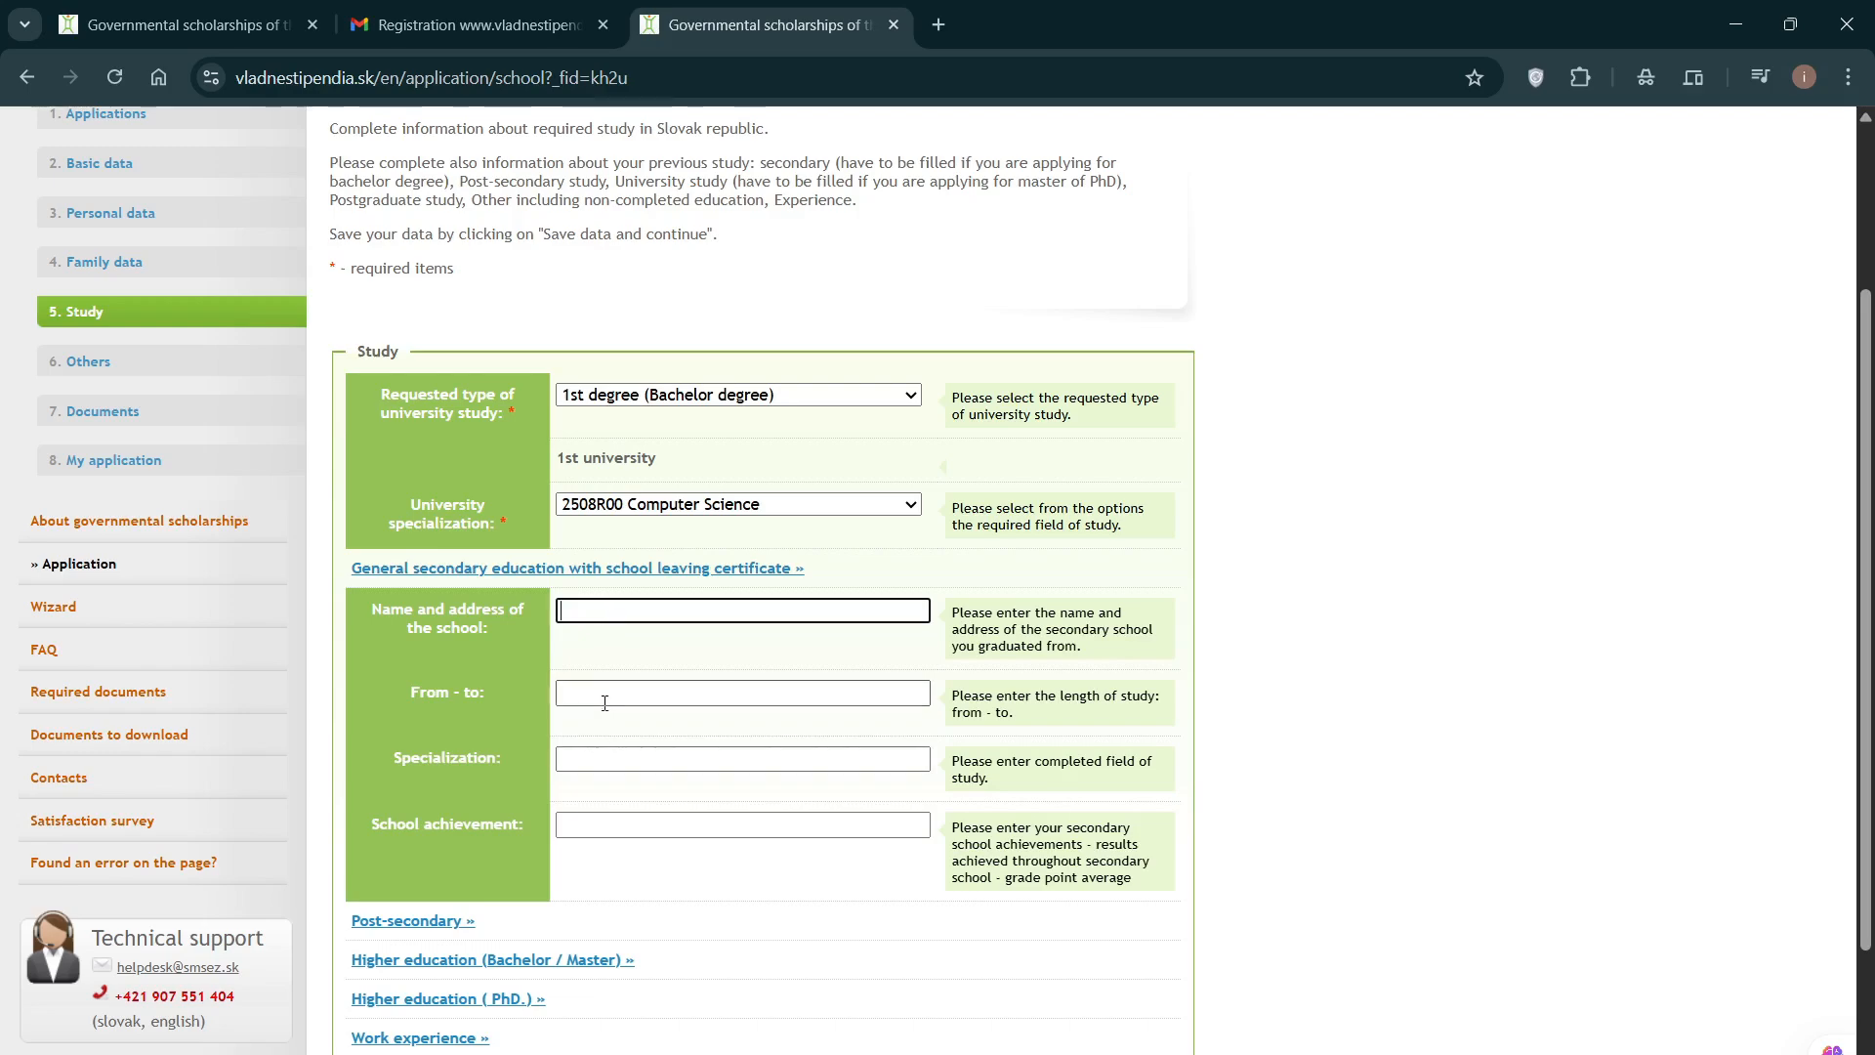
left_click(696, 694)
scroll(707, 692, "down", 1)
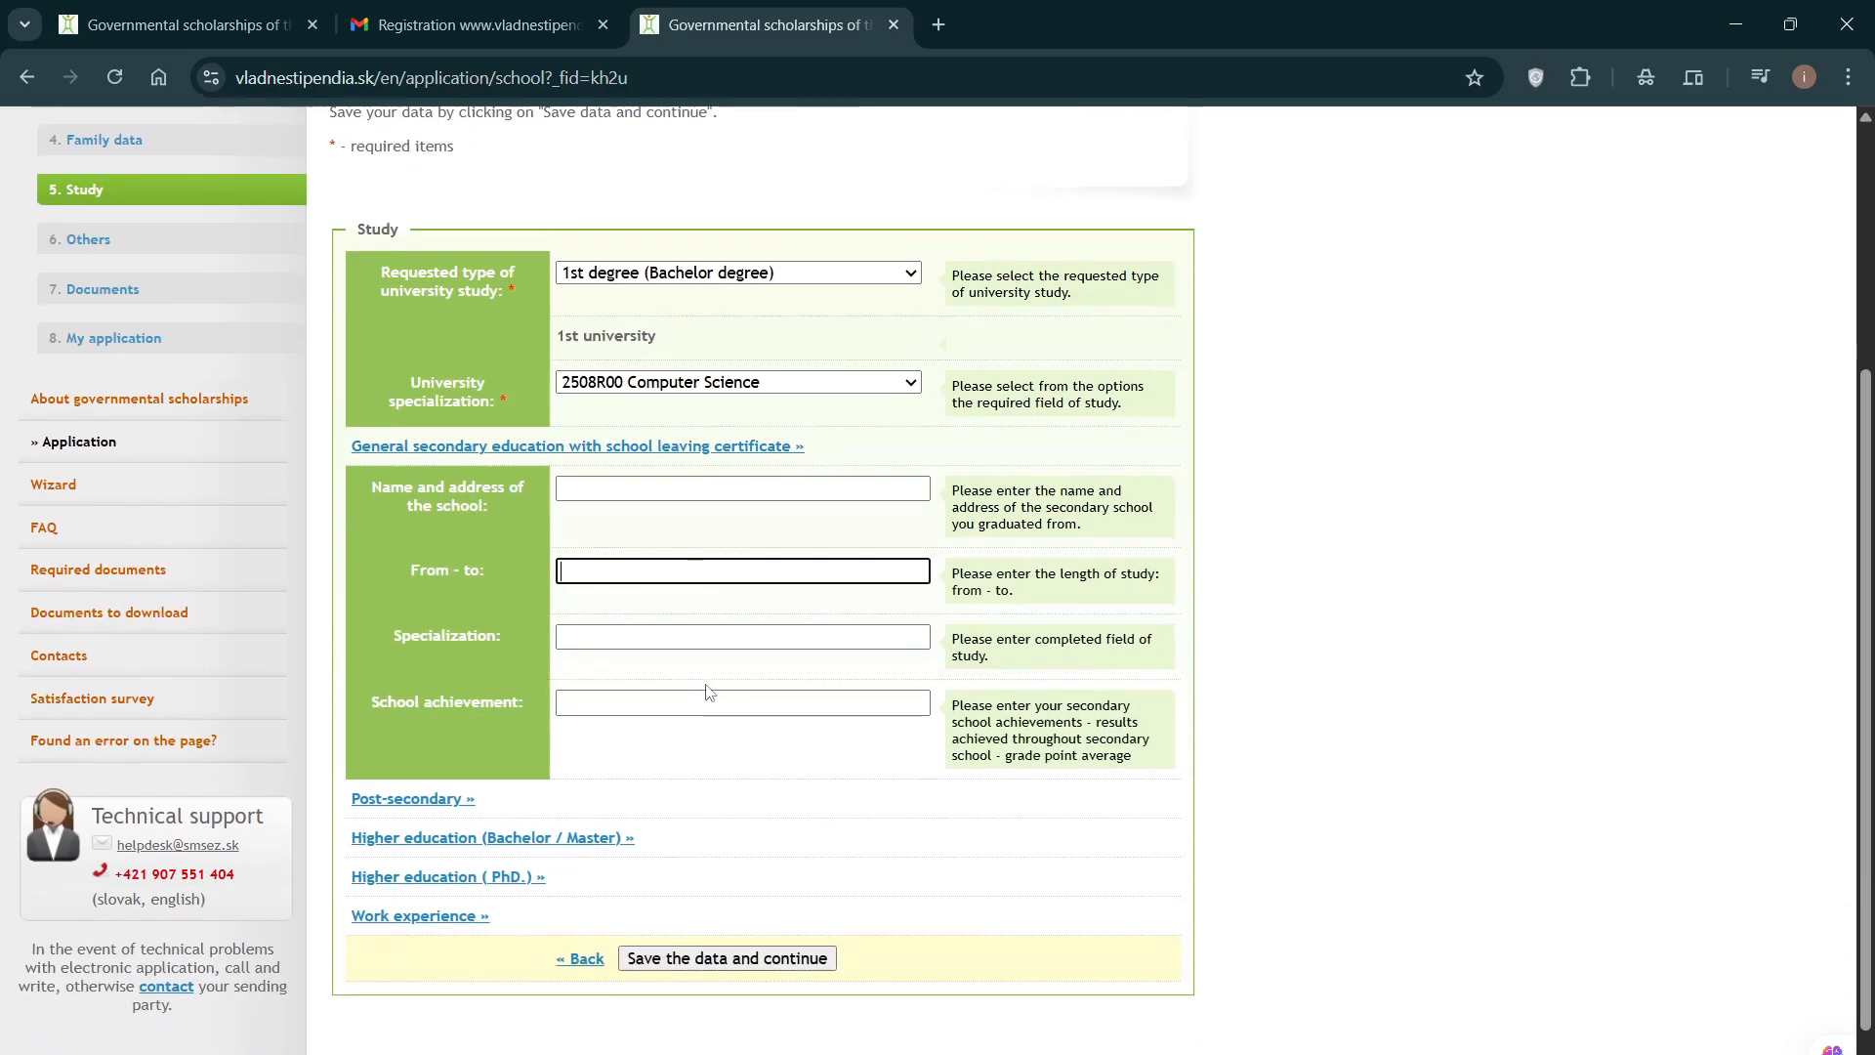
left_click(619, 640)
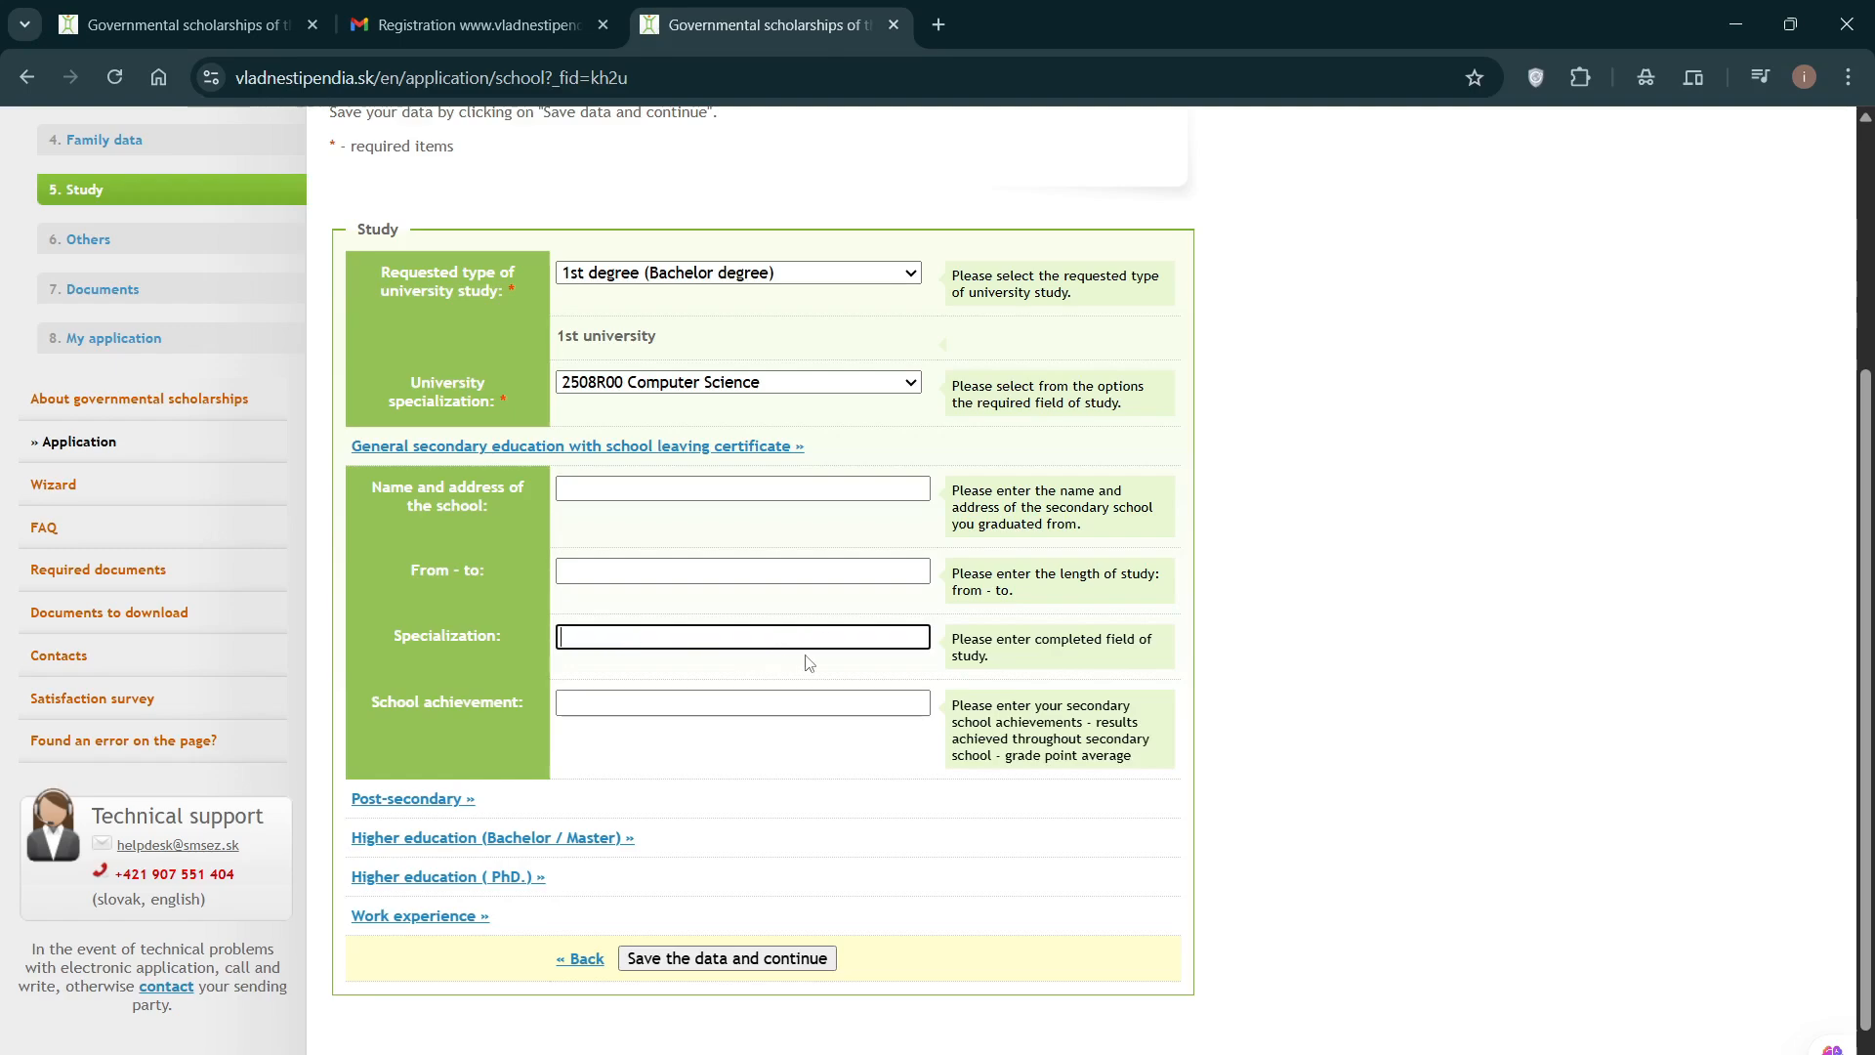
left_click(617, 705)
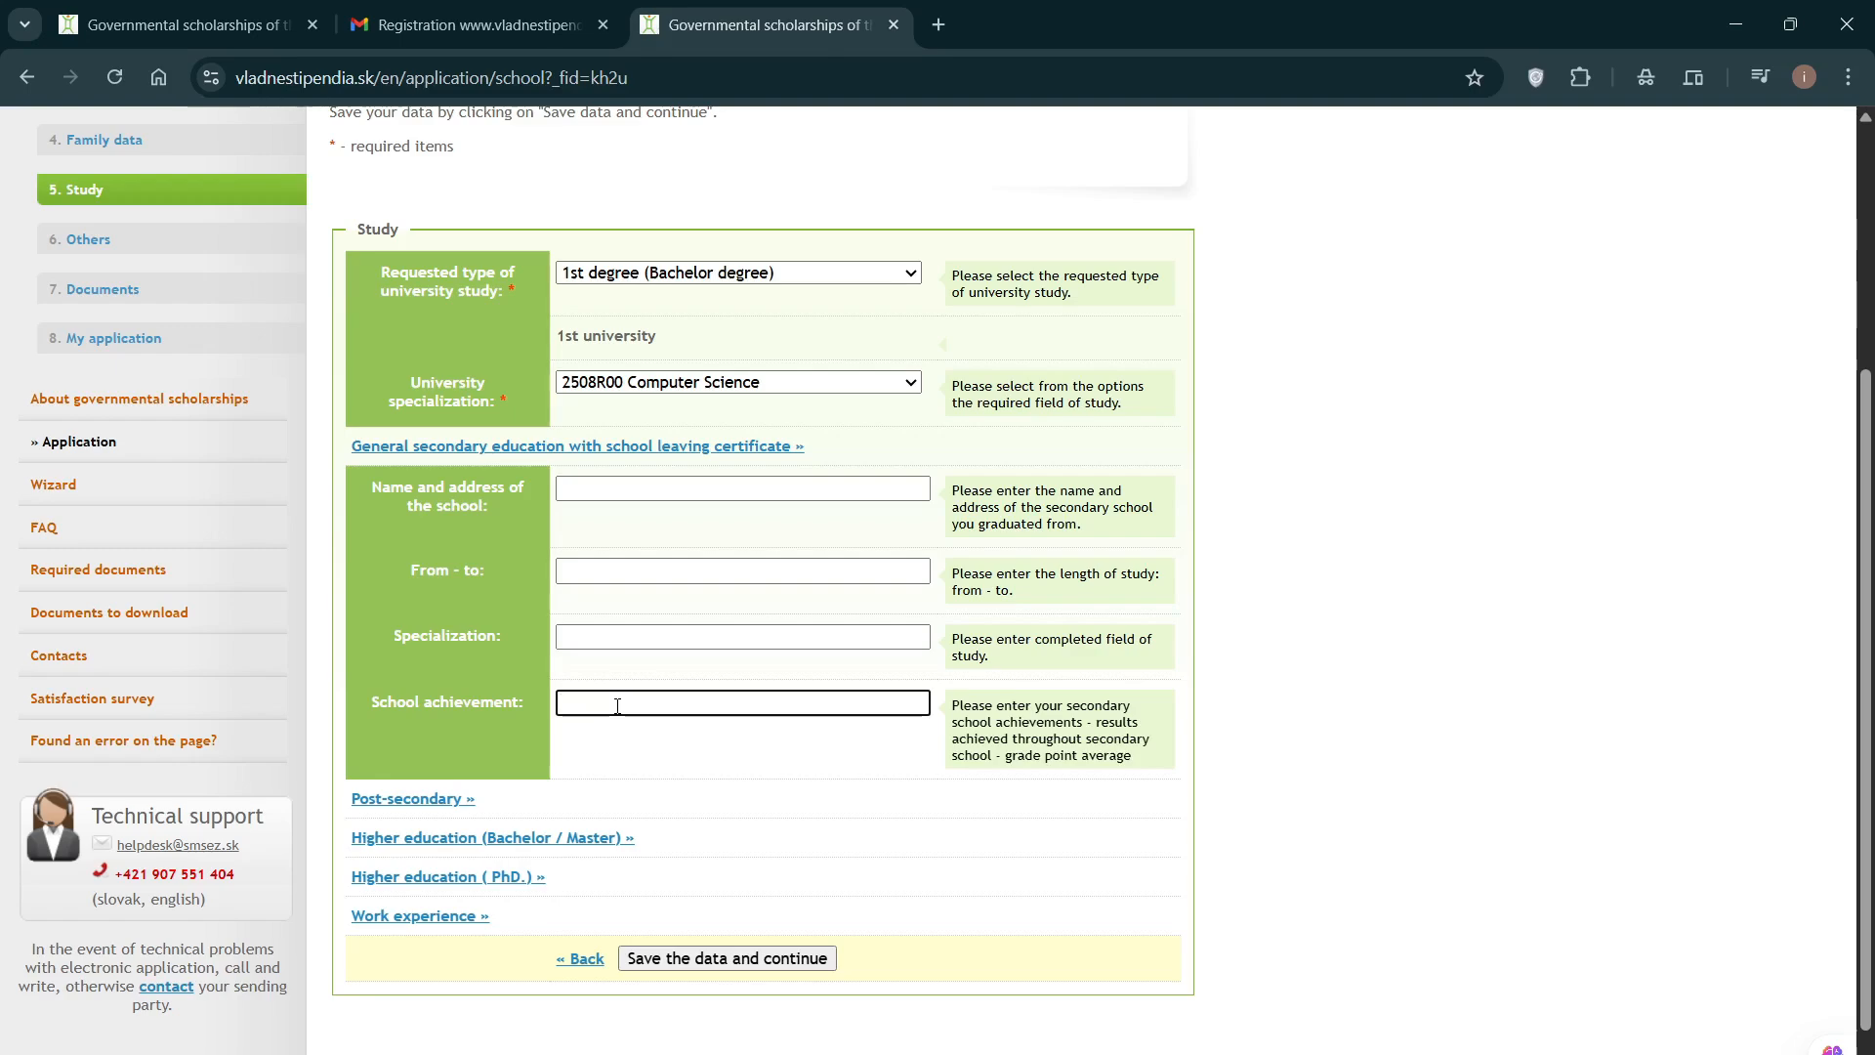
left_click(623, 493)
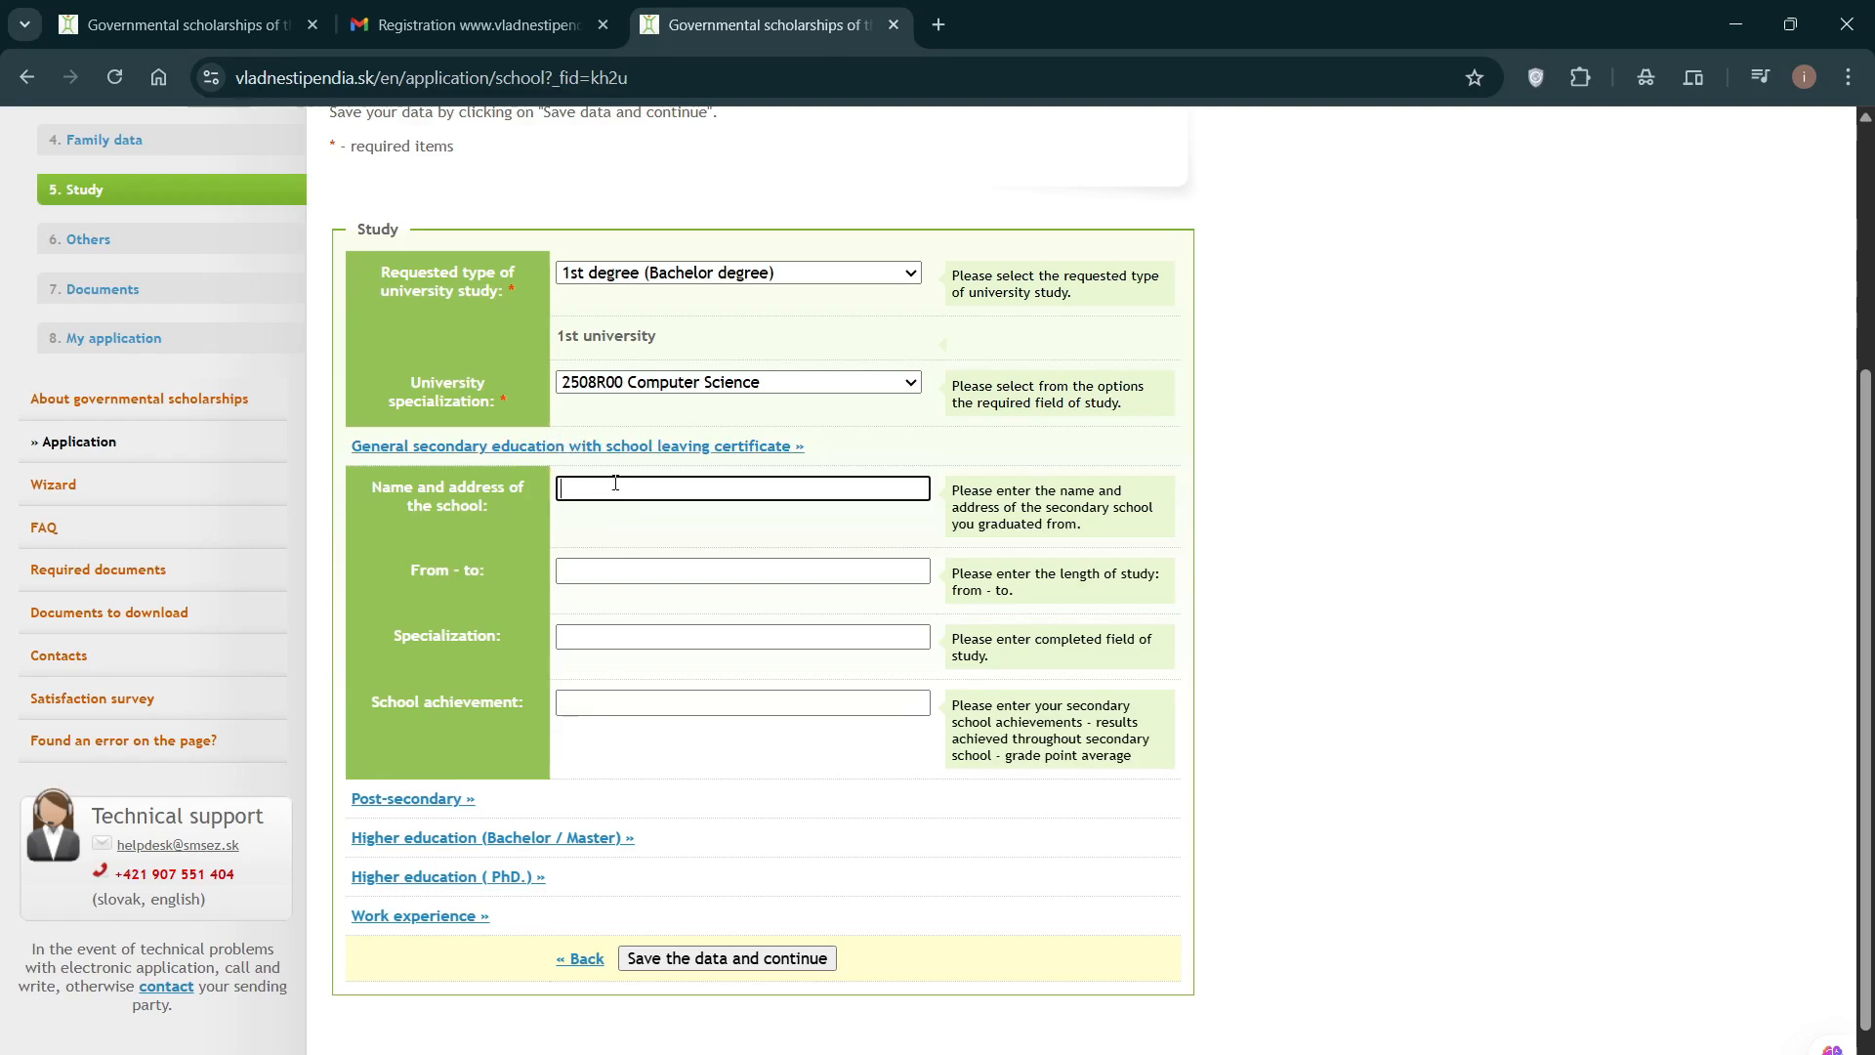
scroll(590, 611, "down", 1)
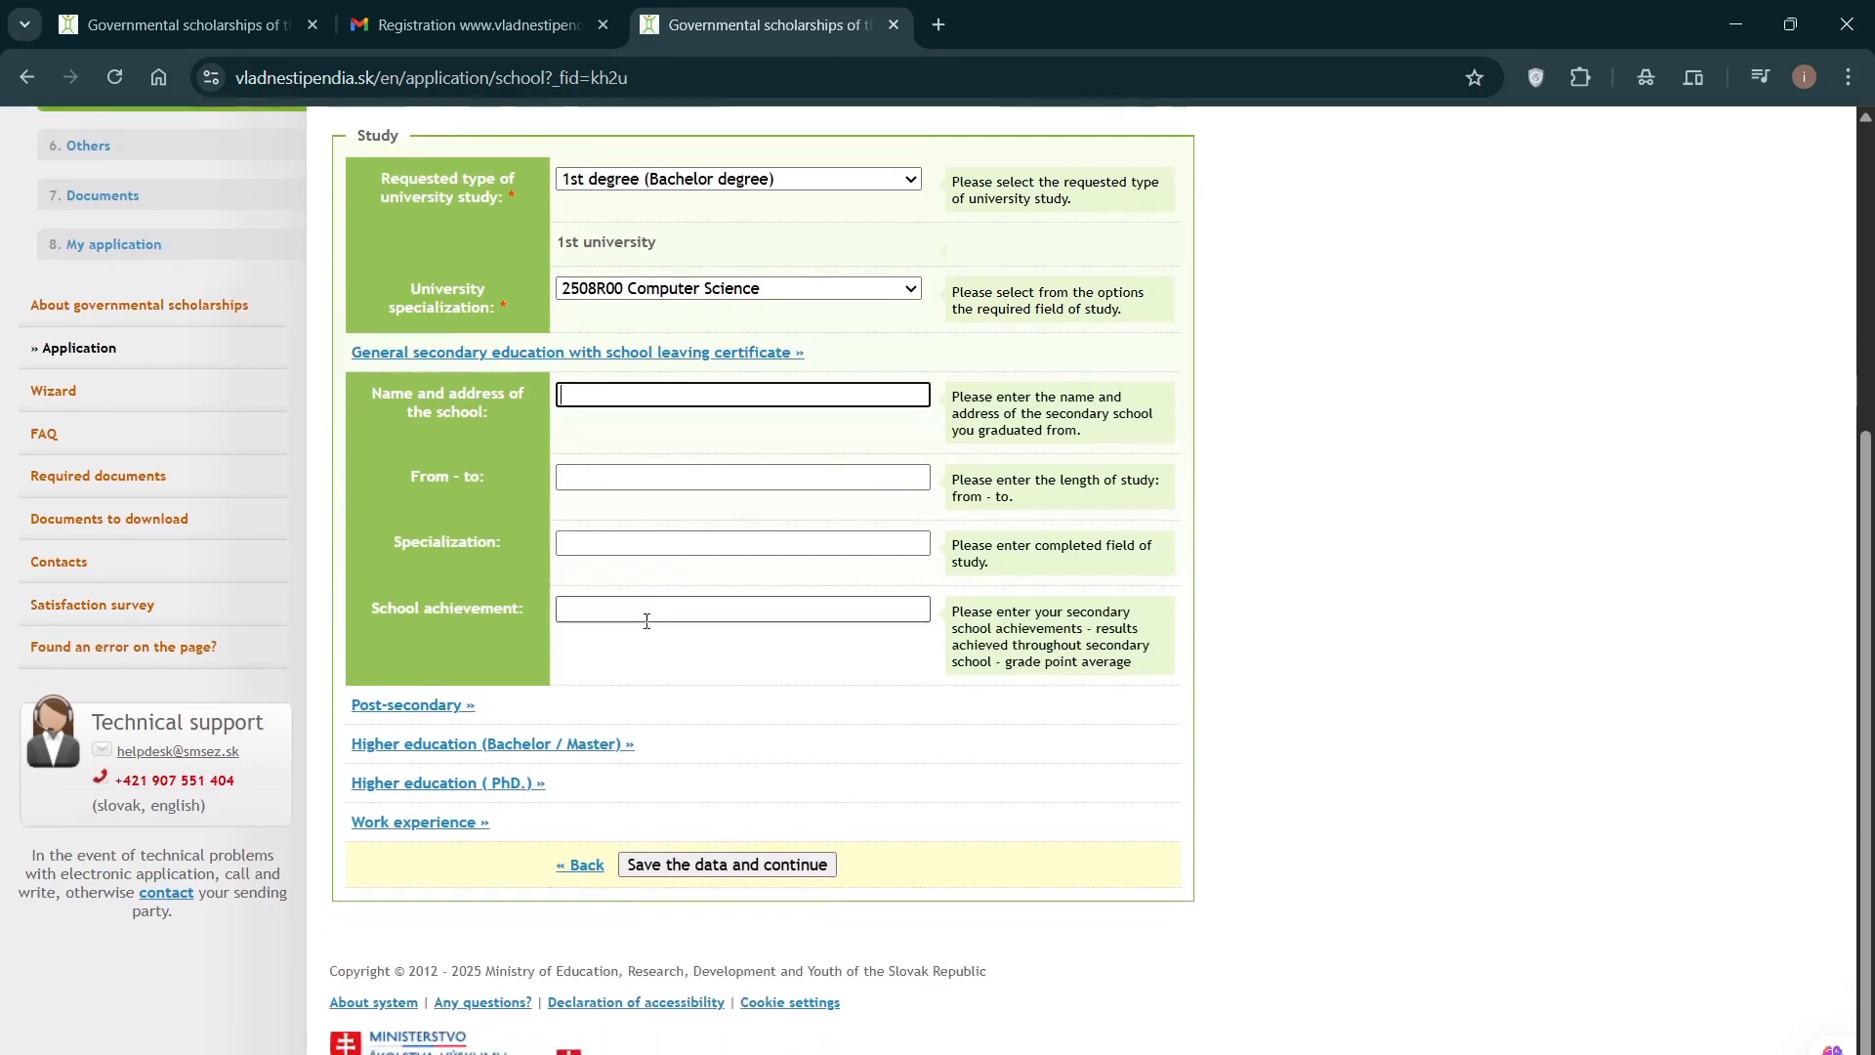
Step: Expand the Bachelor/Master higher education section, leaving its school, period, specialization and achievement fields empty
left_click(552, 746)
scroll(586, 722, "down", 1)
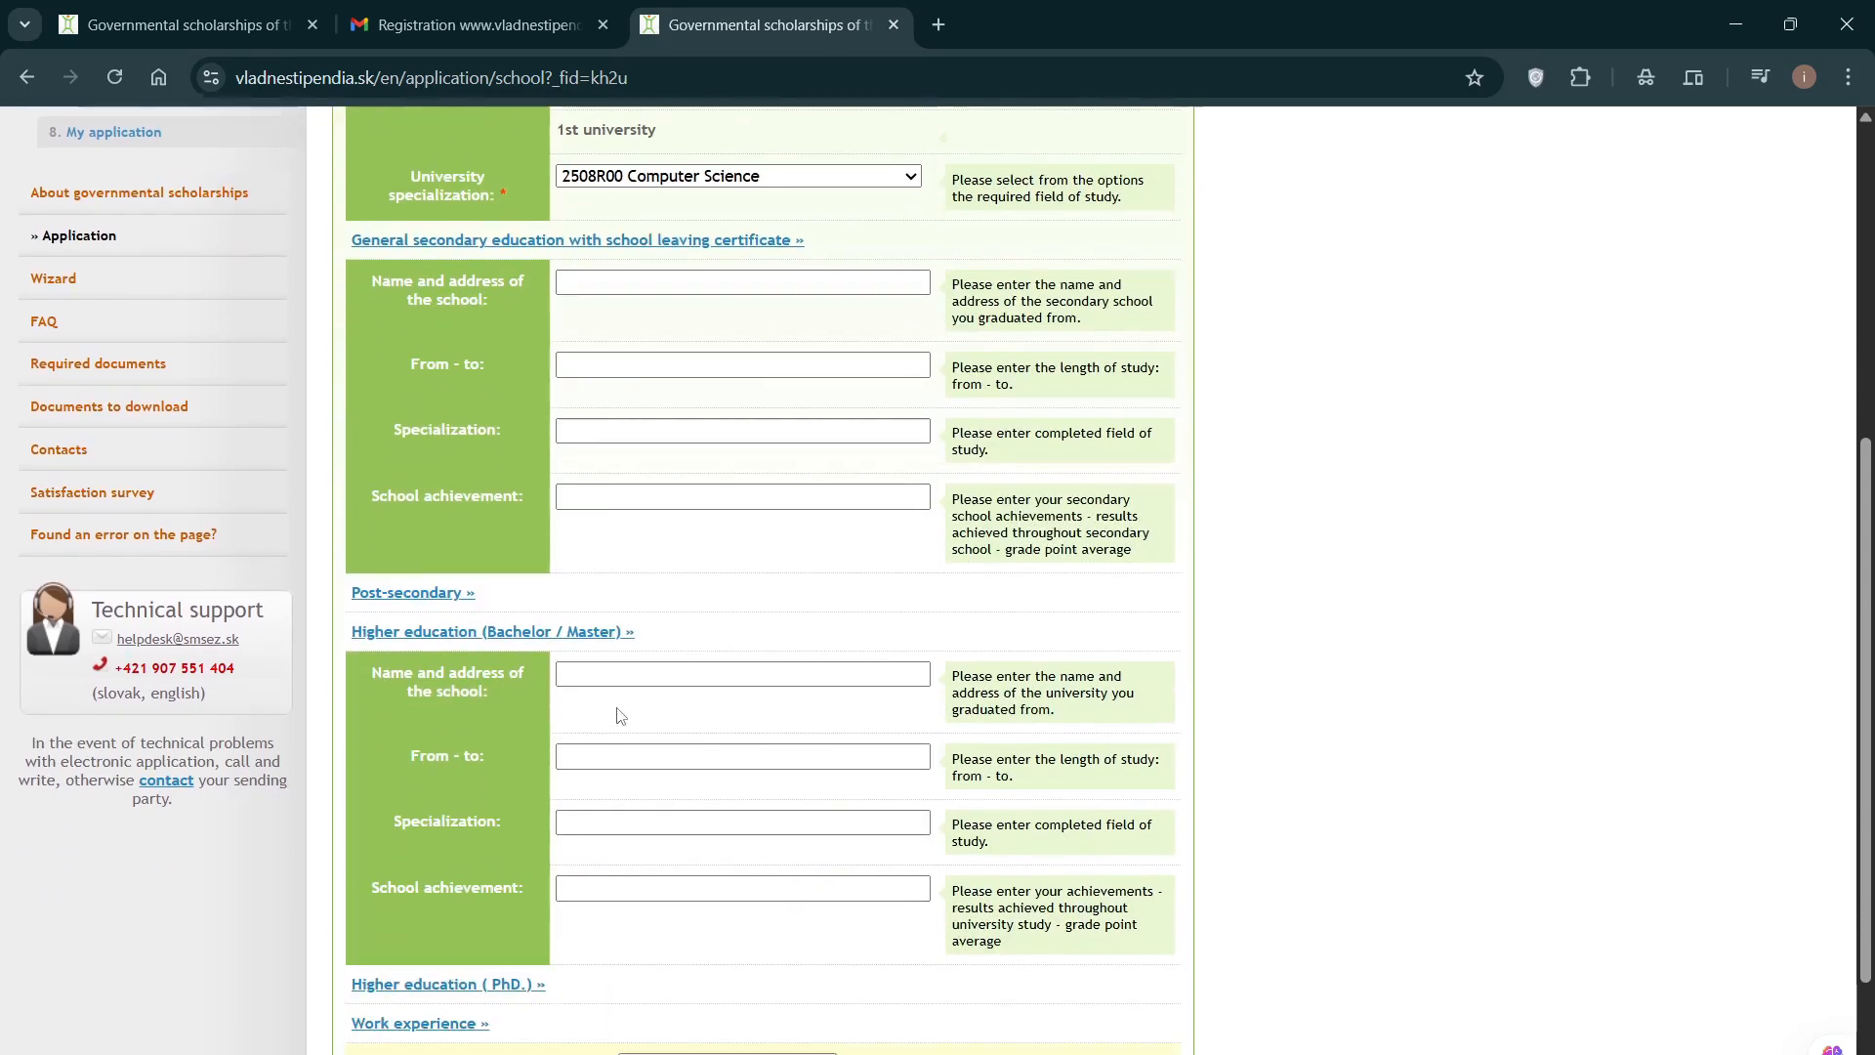
left_click(598, 664)
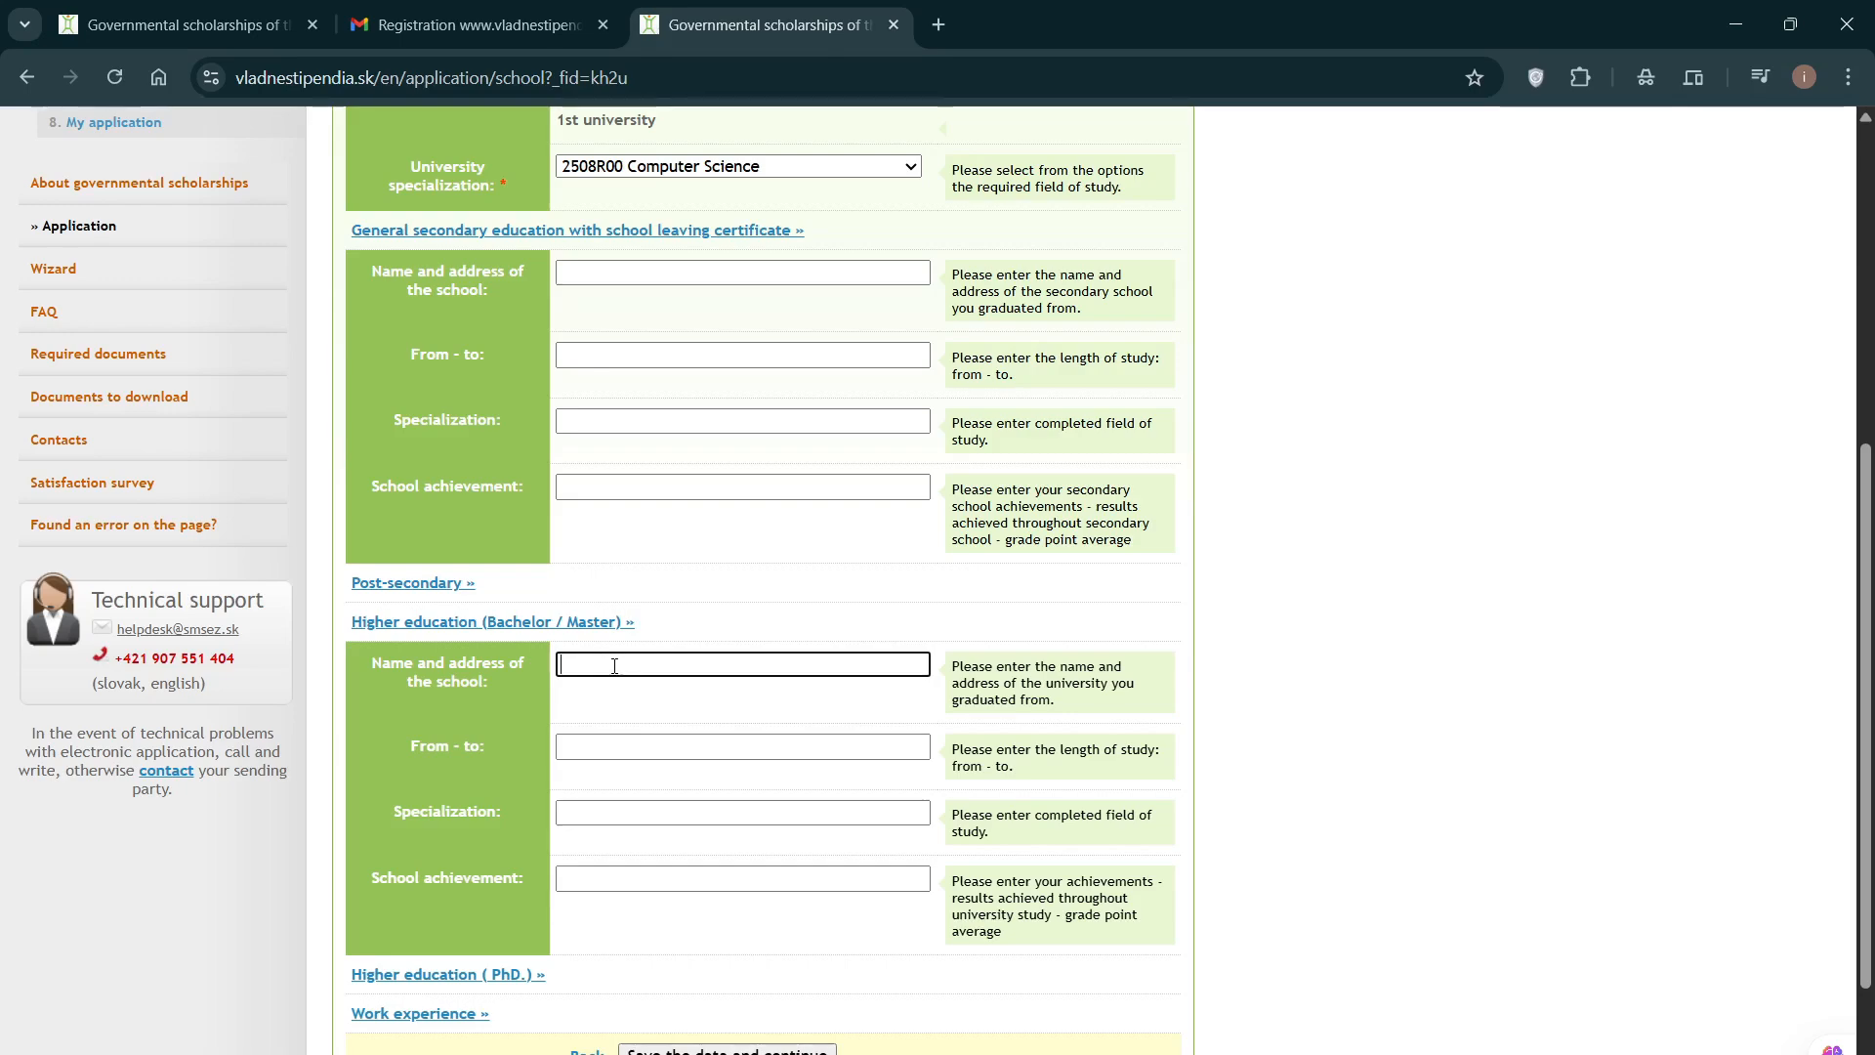
scroll(616, 664, "down", 1)
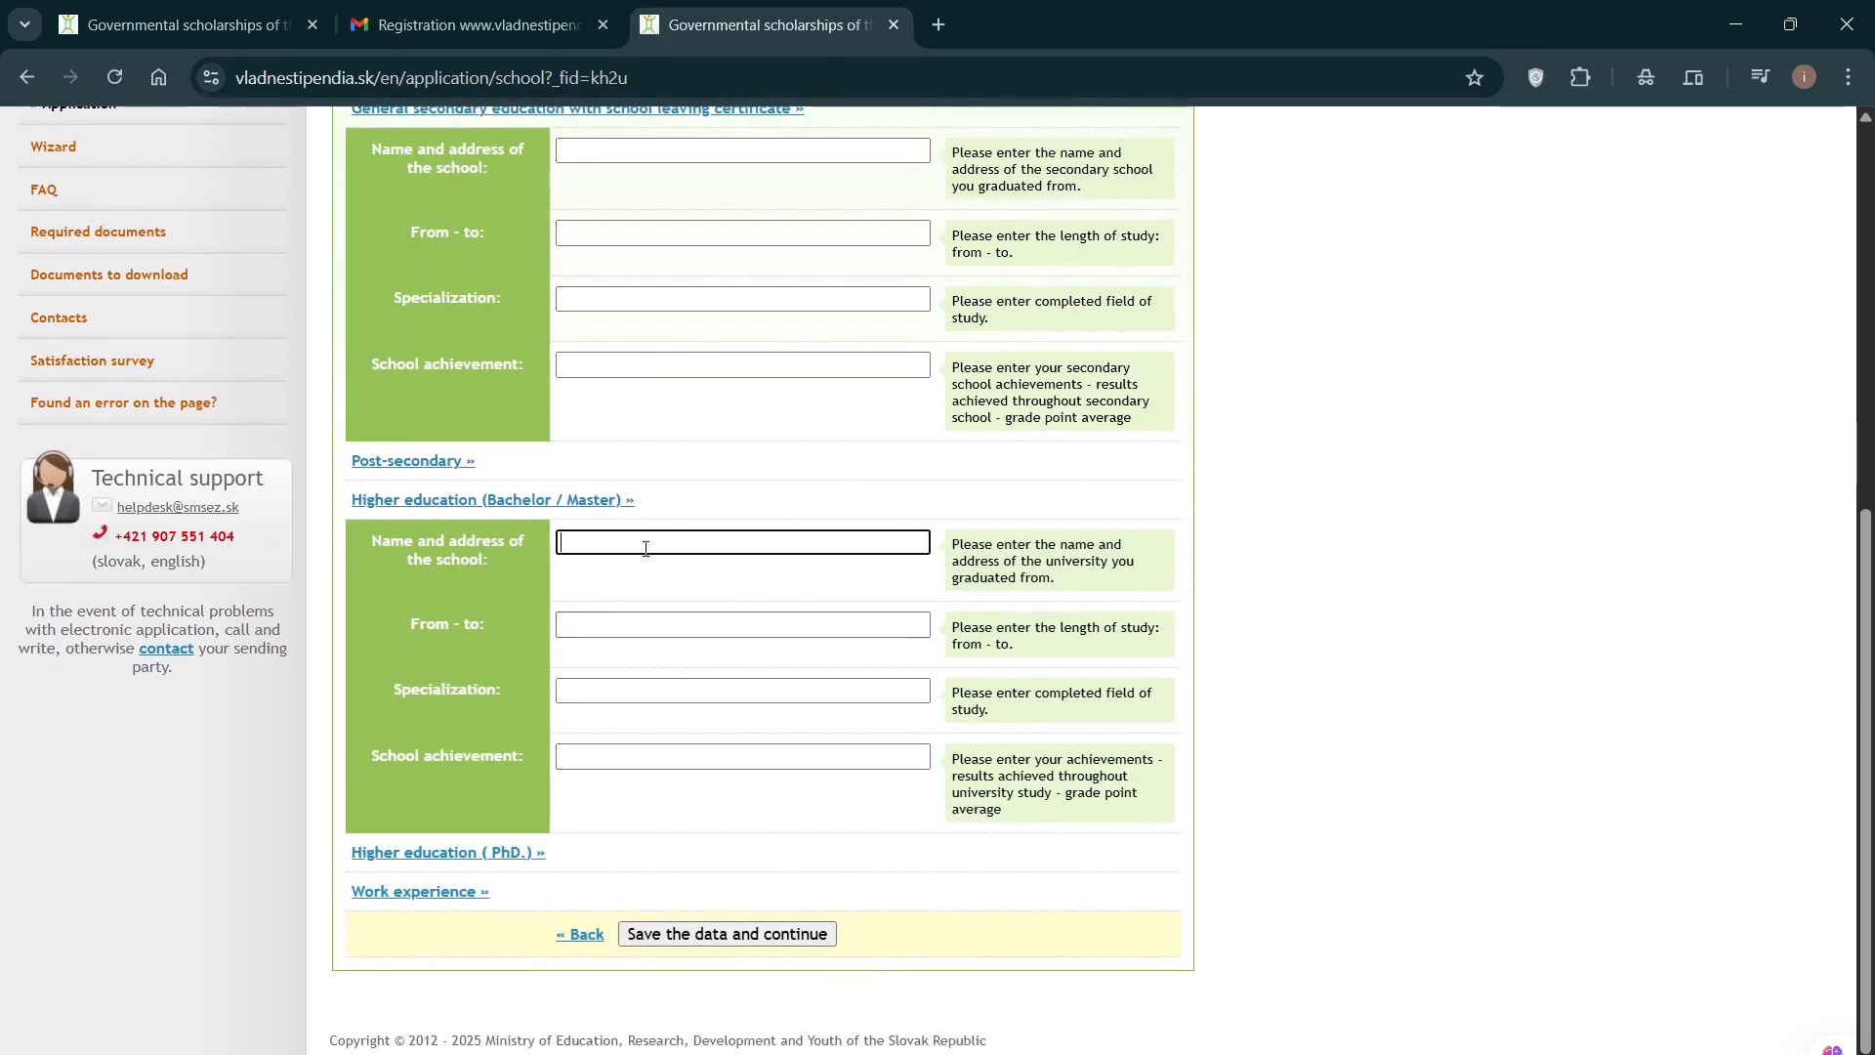
left_click(620, 623)
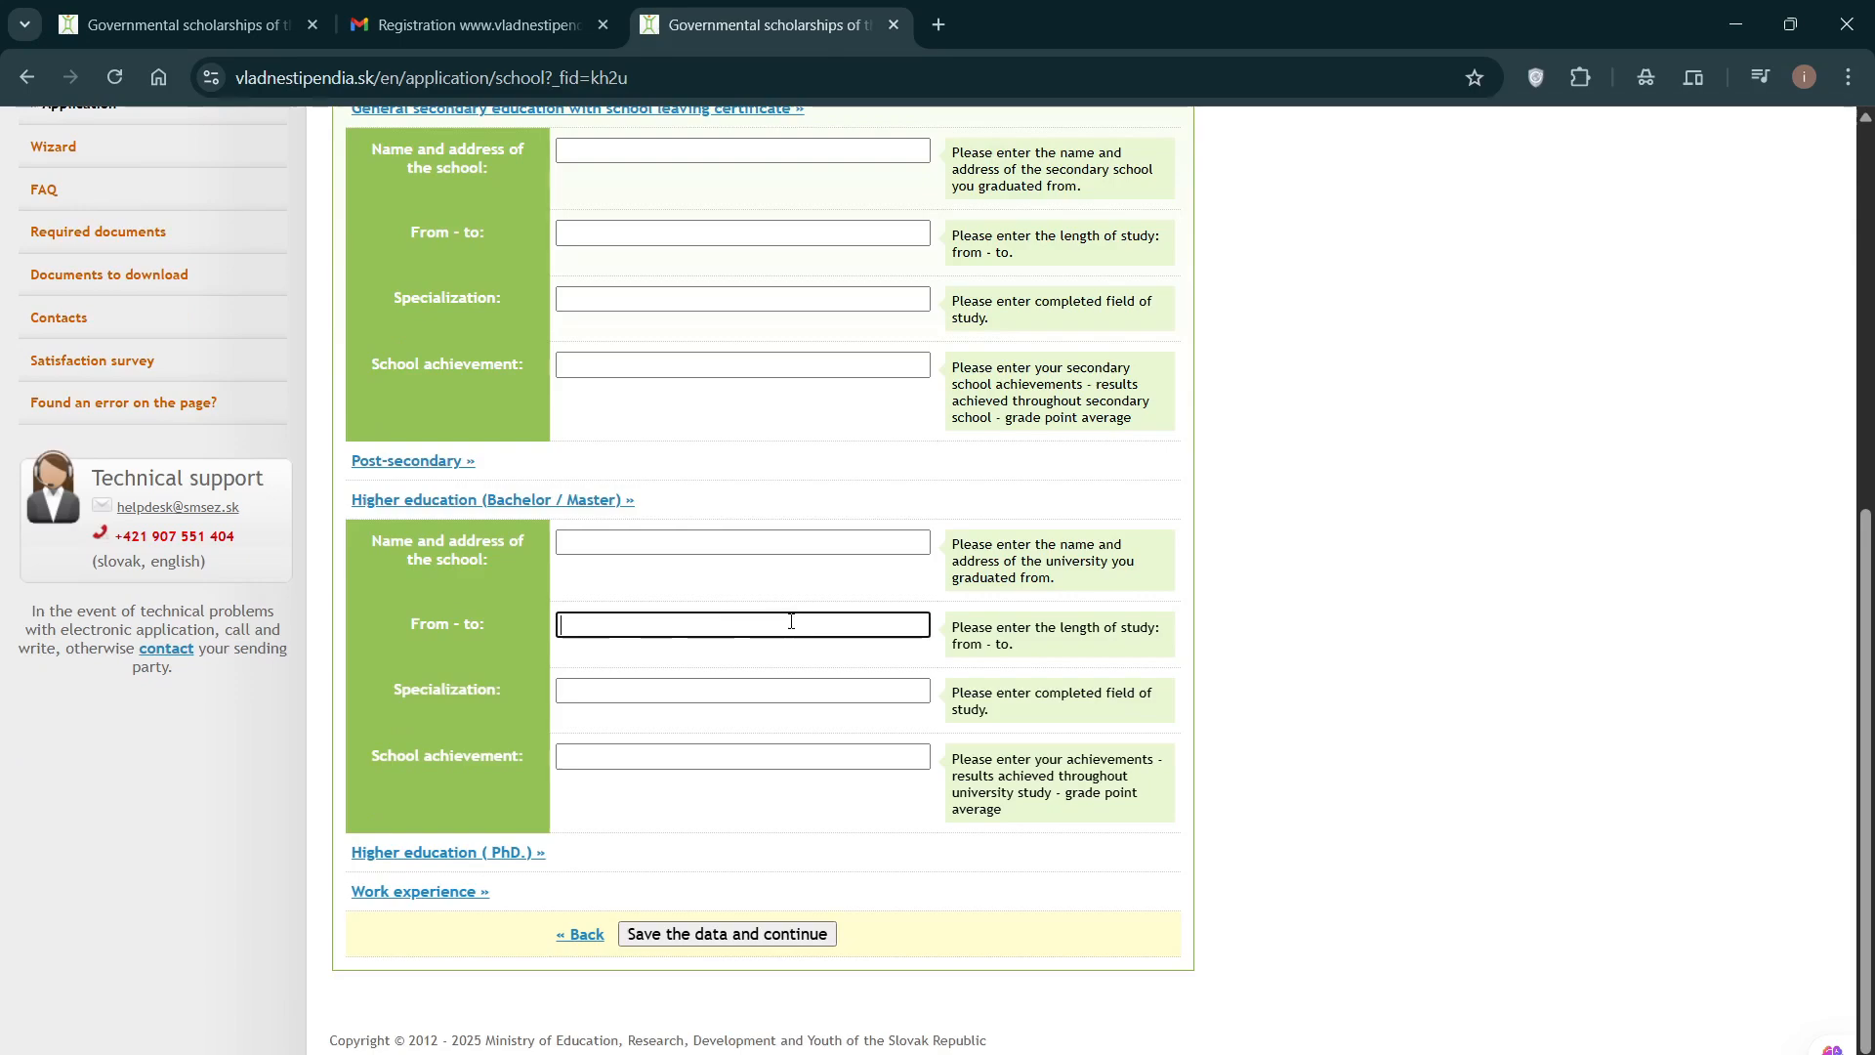
left_click(613, 692)
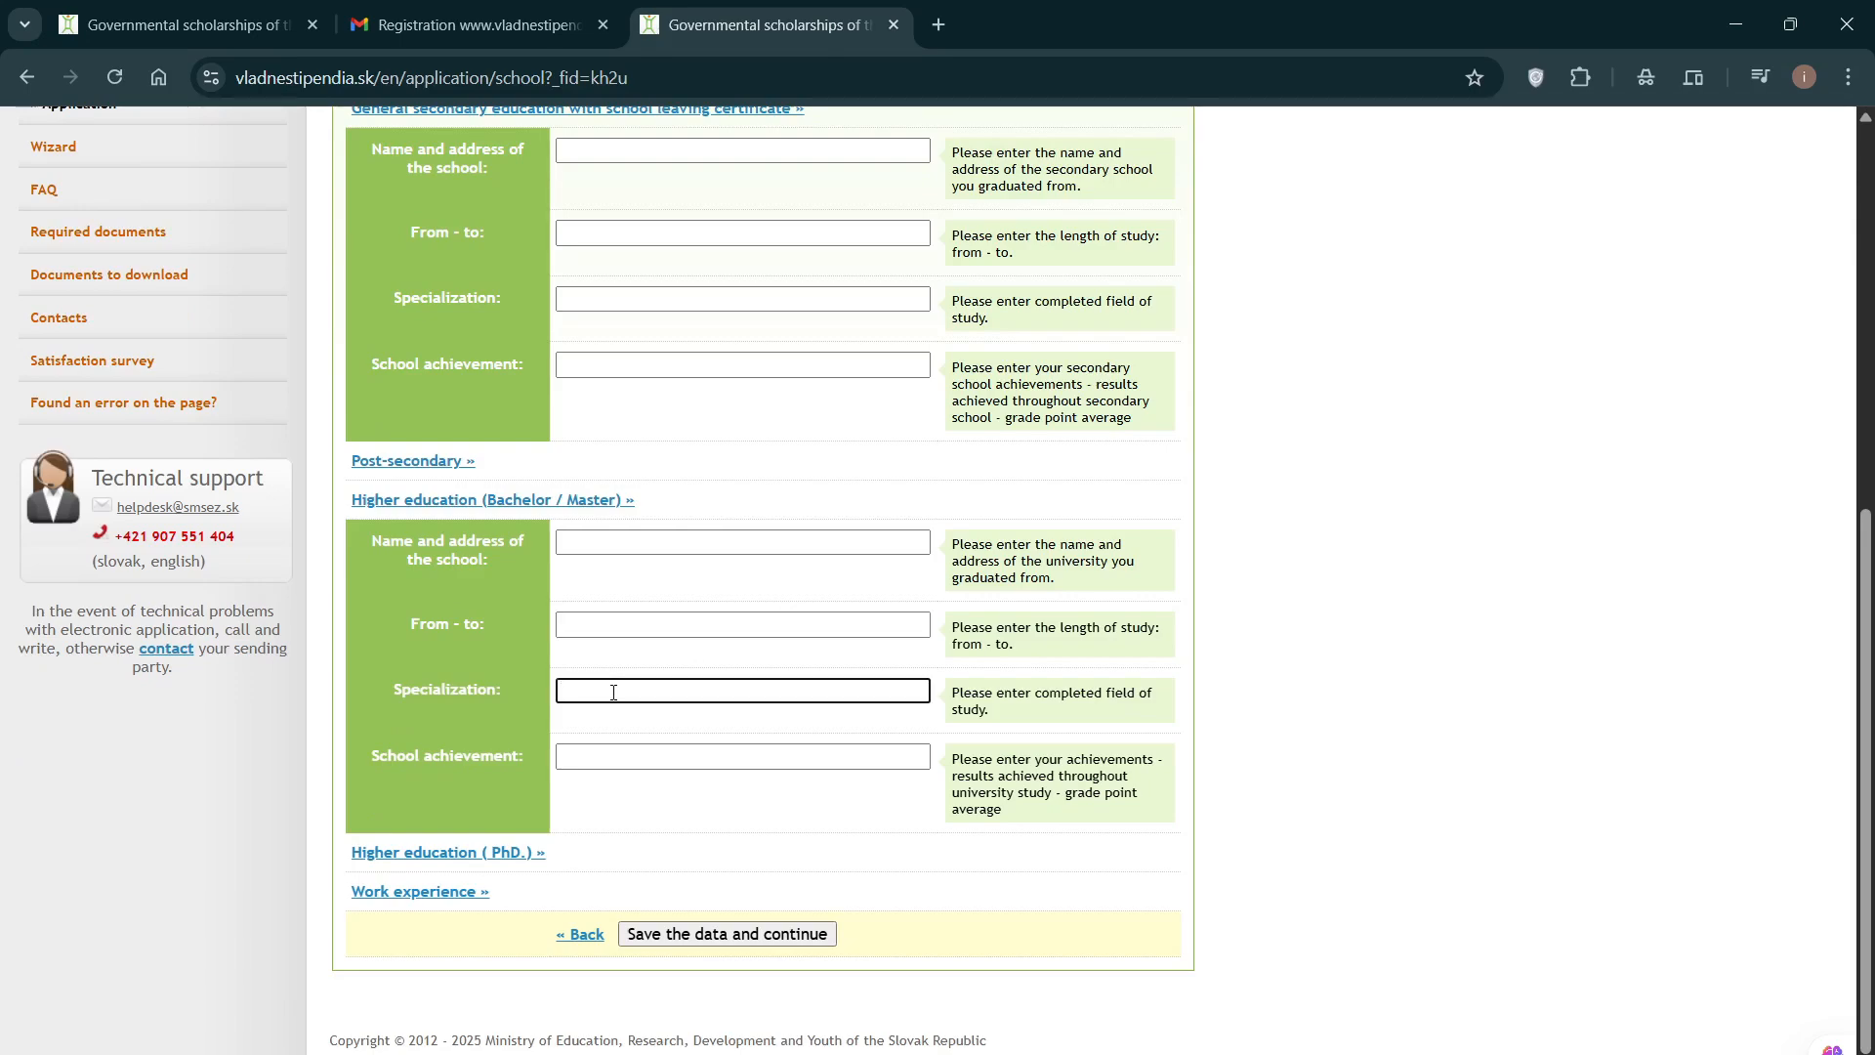
left_click(615, 759)
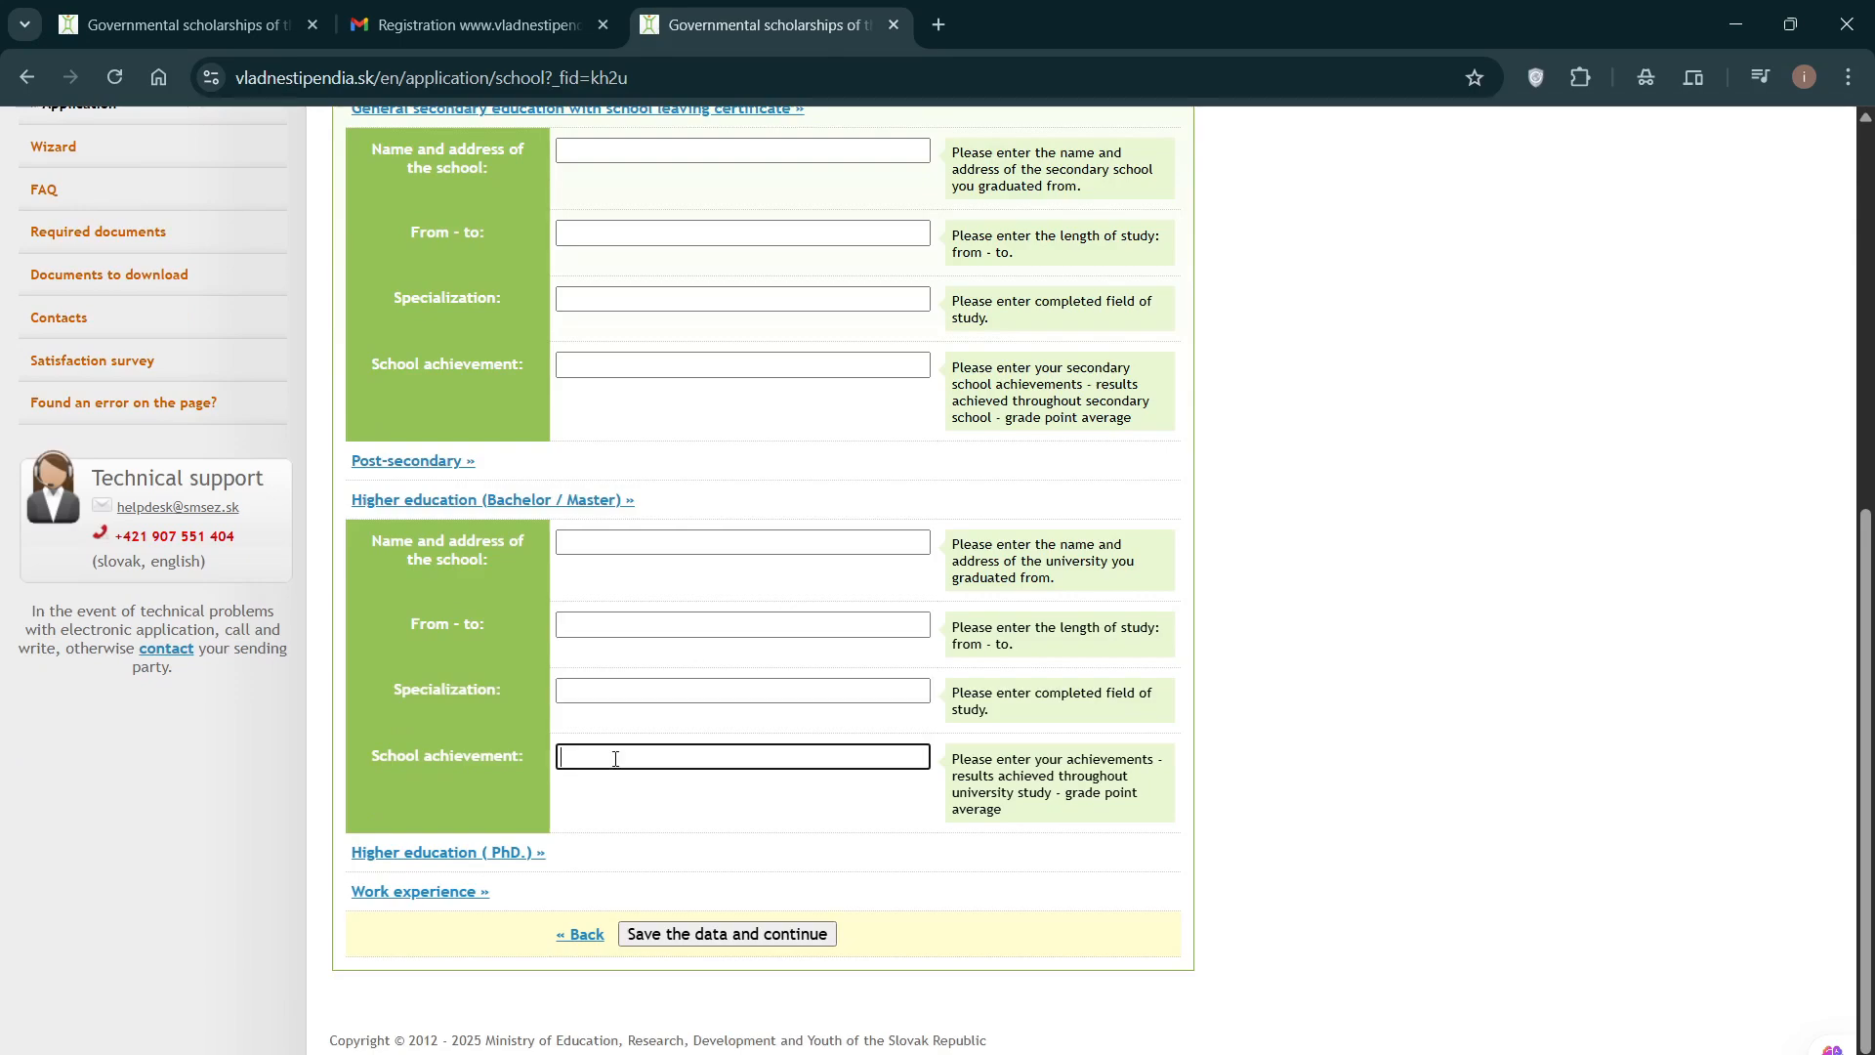
scroll(616, 759, "down", 1)
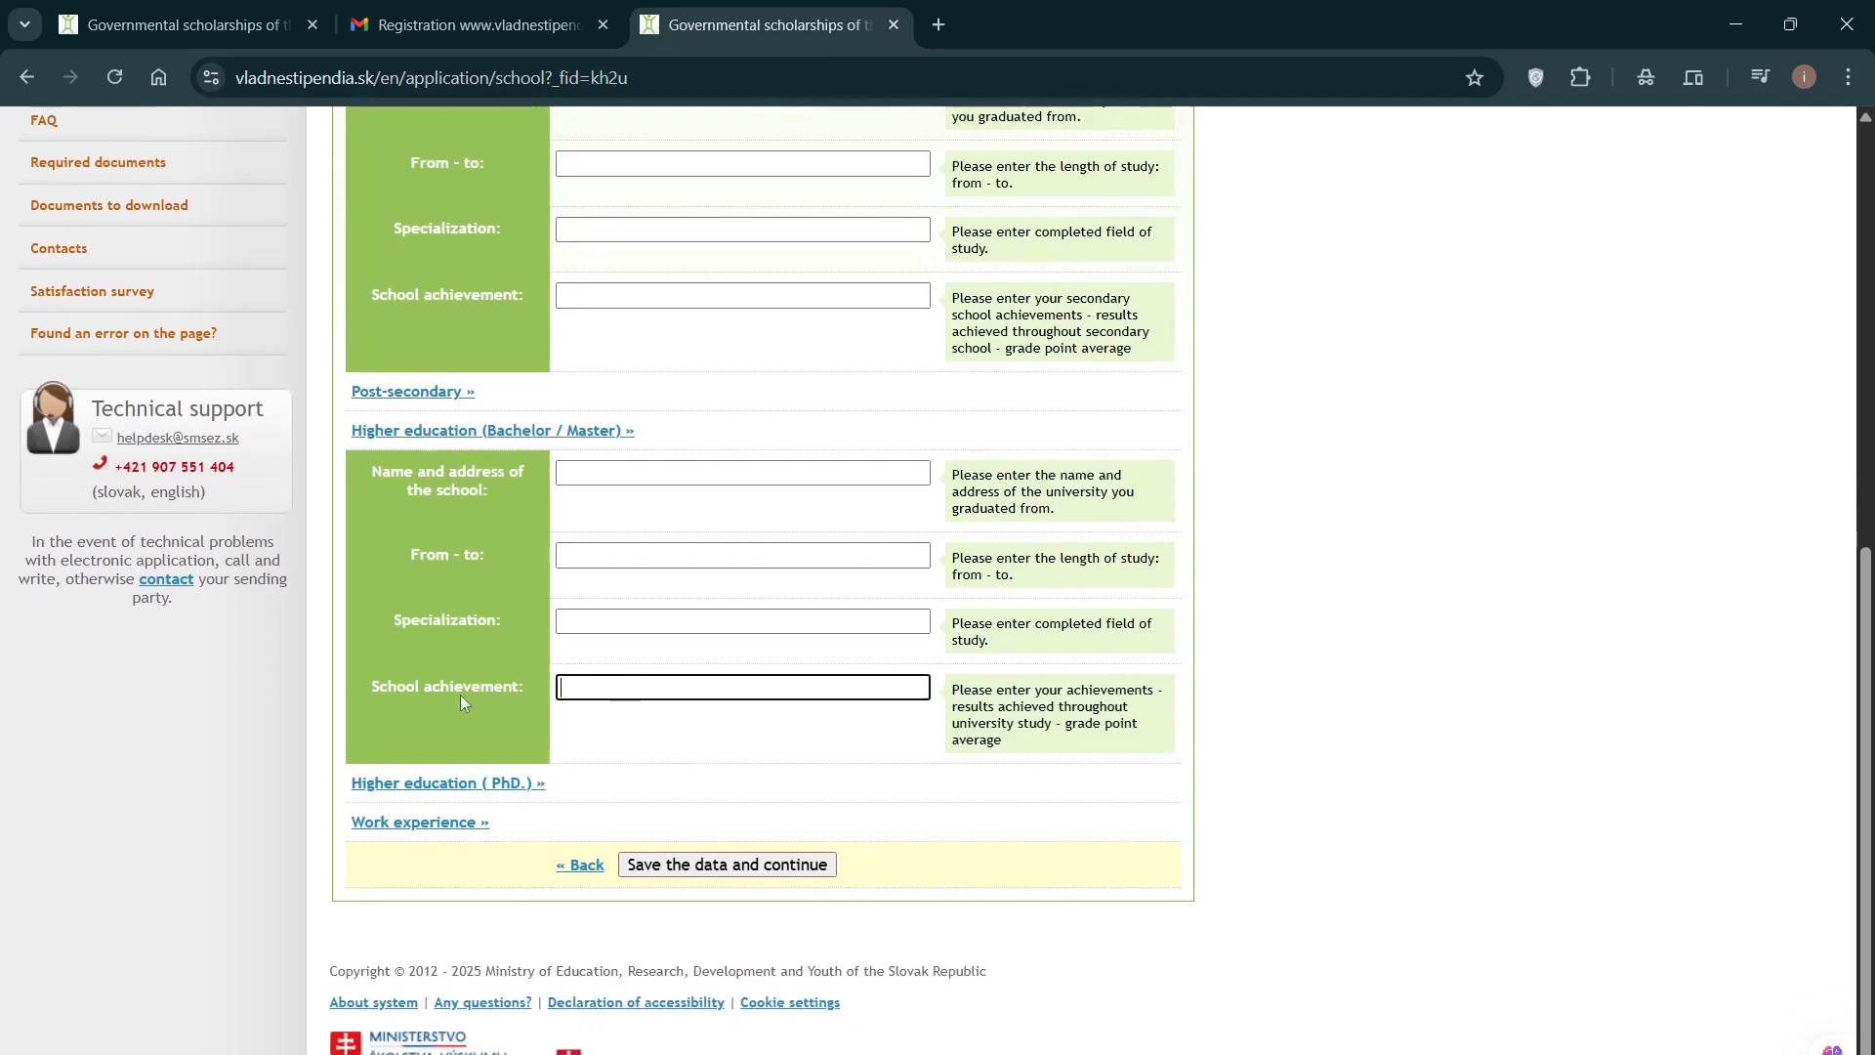
scroll(455, 532, "up", 2)
scroll(510, 641, "down", 1)
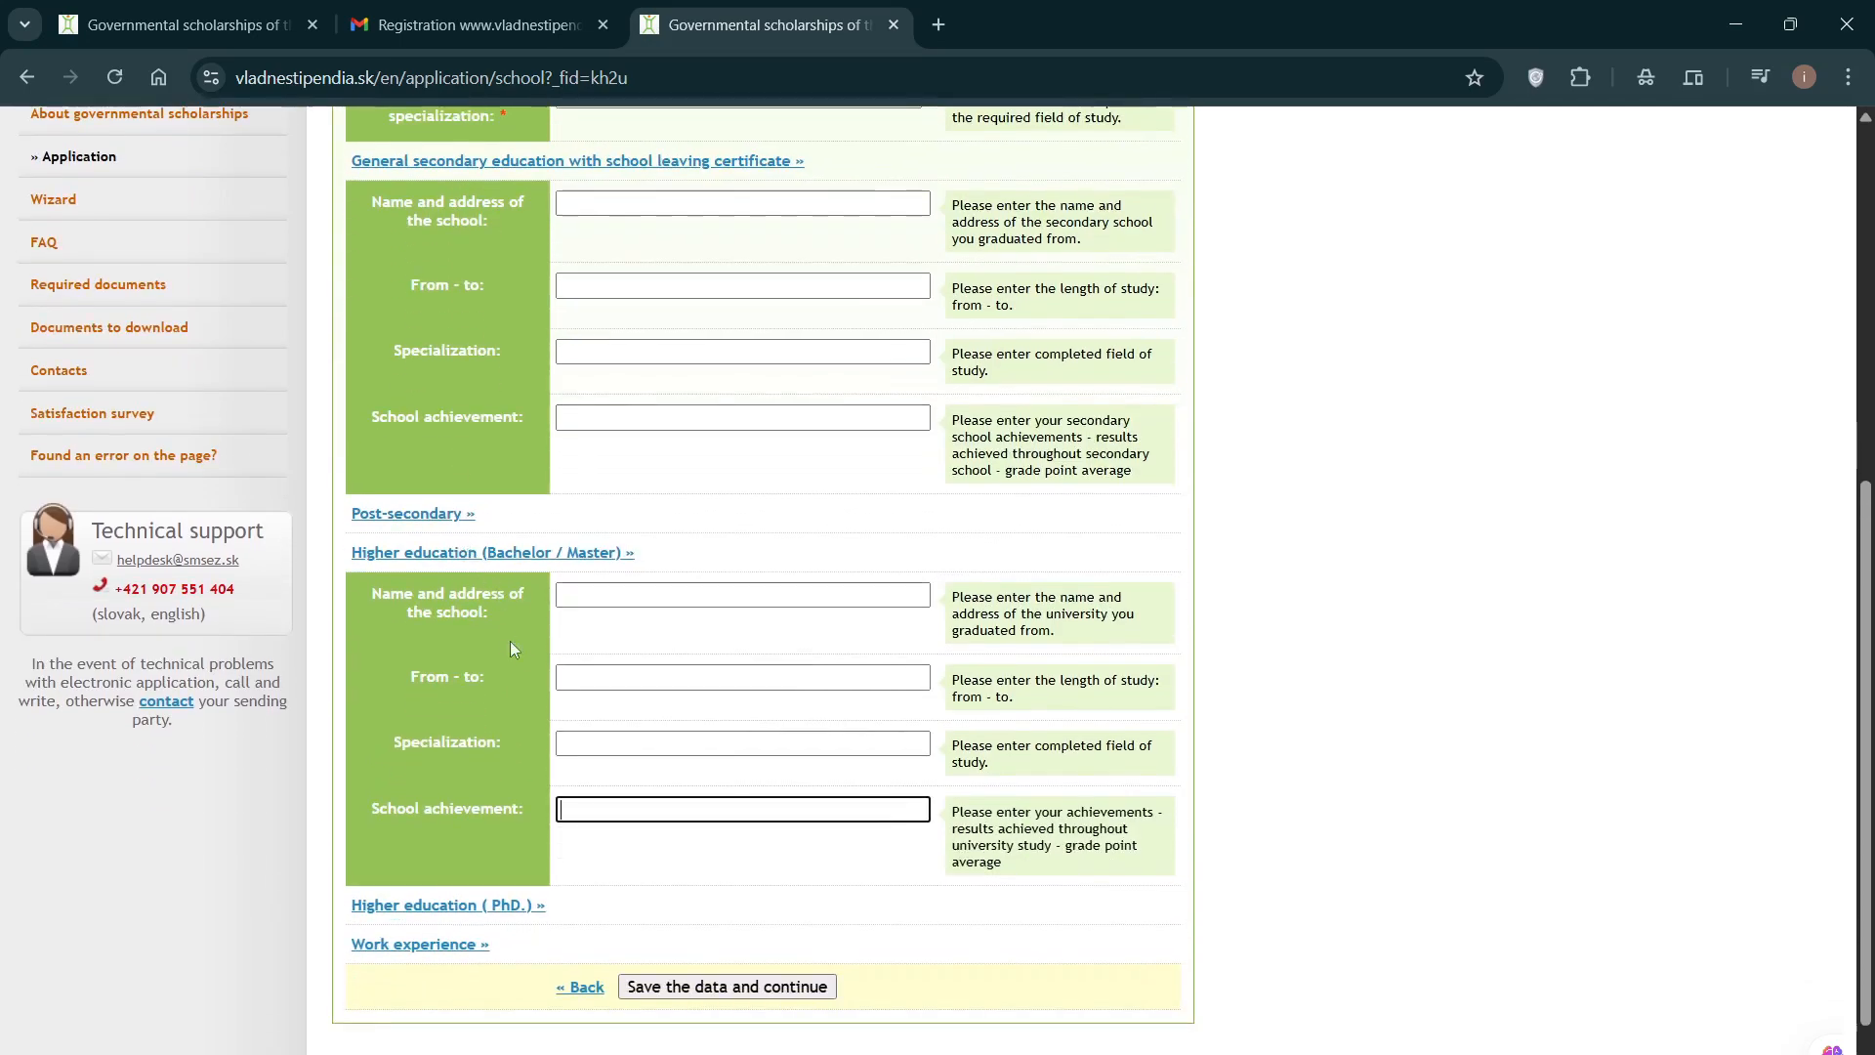
Step: Expand the 'Higher education (PhD.)' section, leaving its Name field blank
left_click(465, 906)
scroll(473, 781, "down", 3)
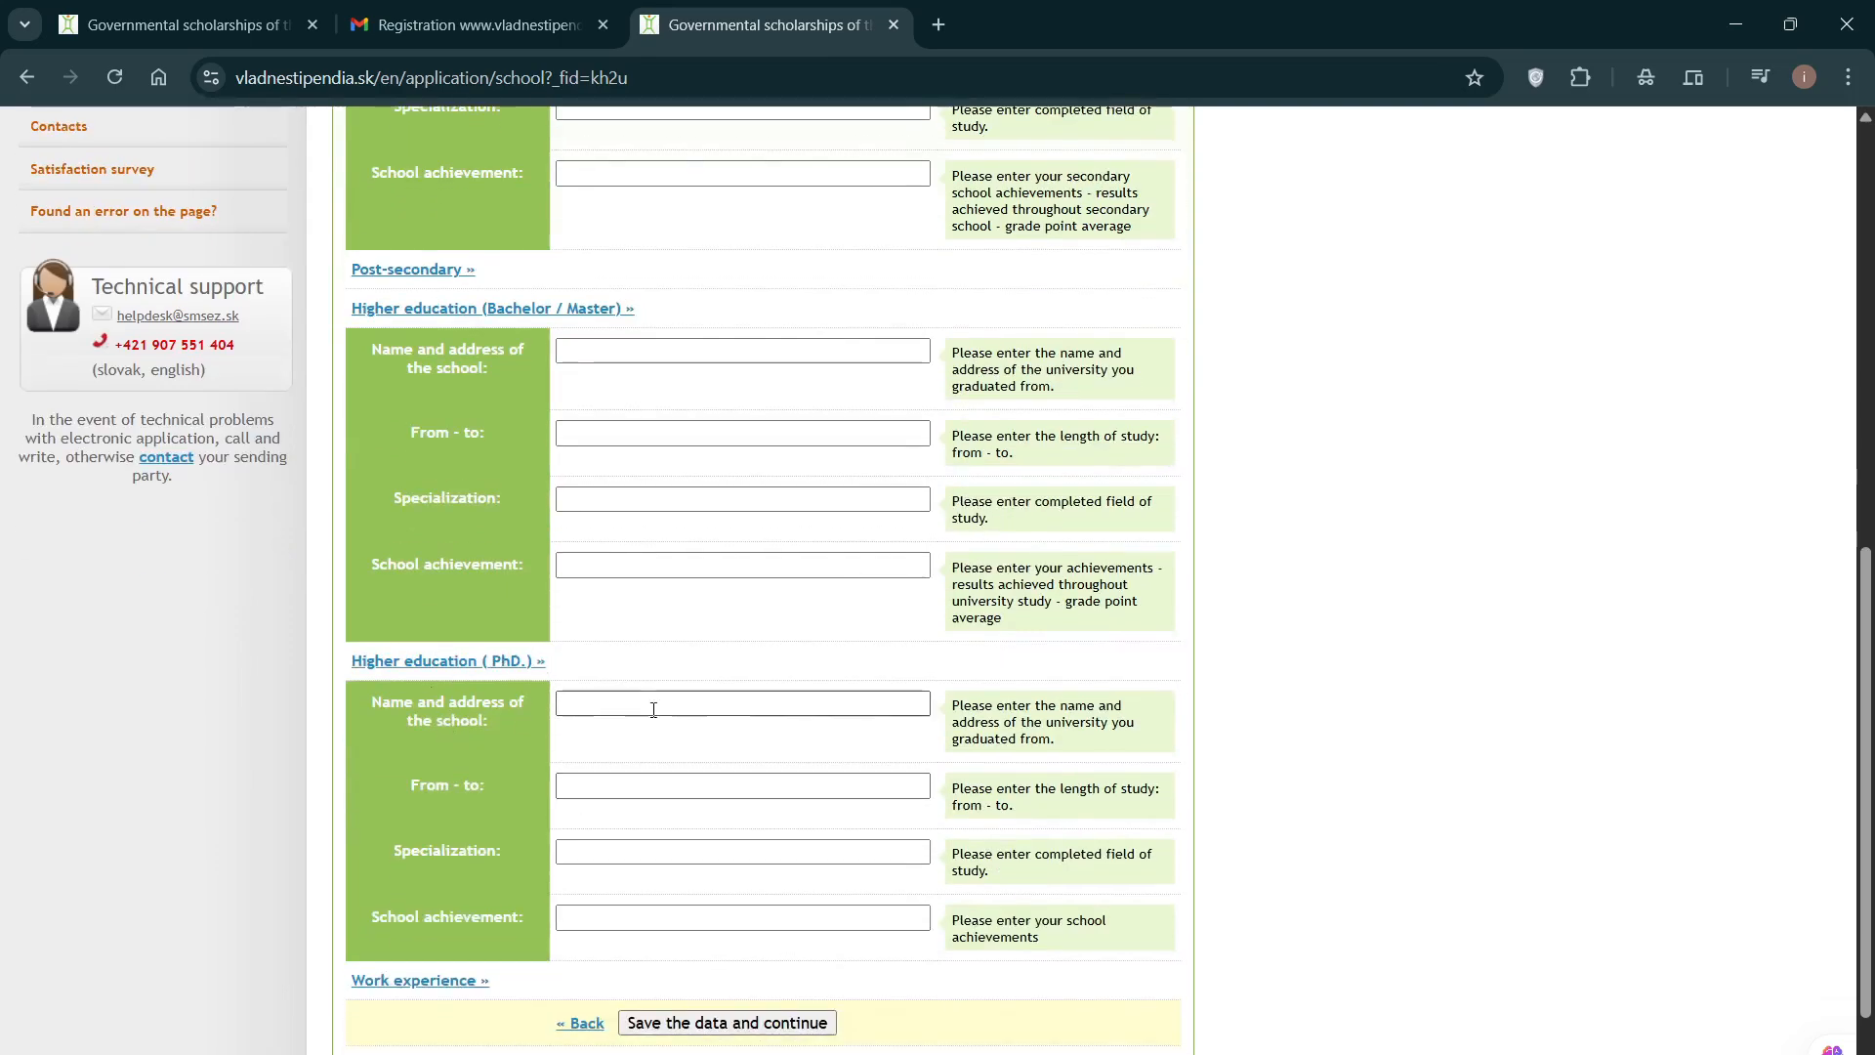
scroll(641, 691, "down", 2)
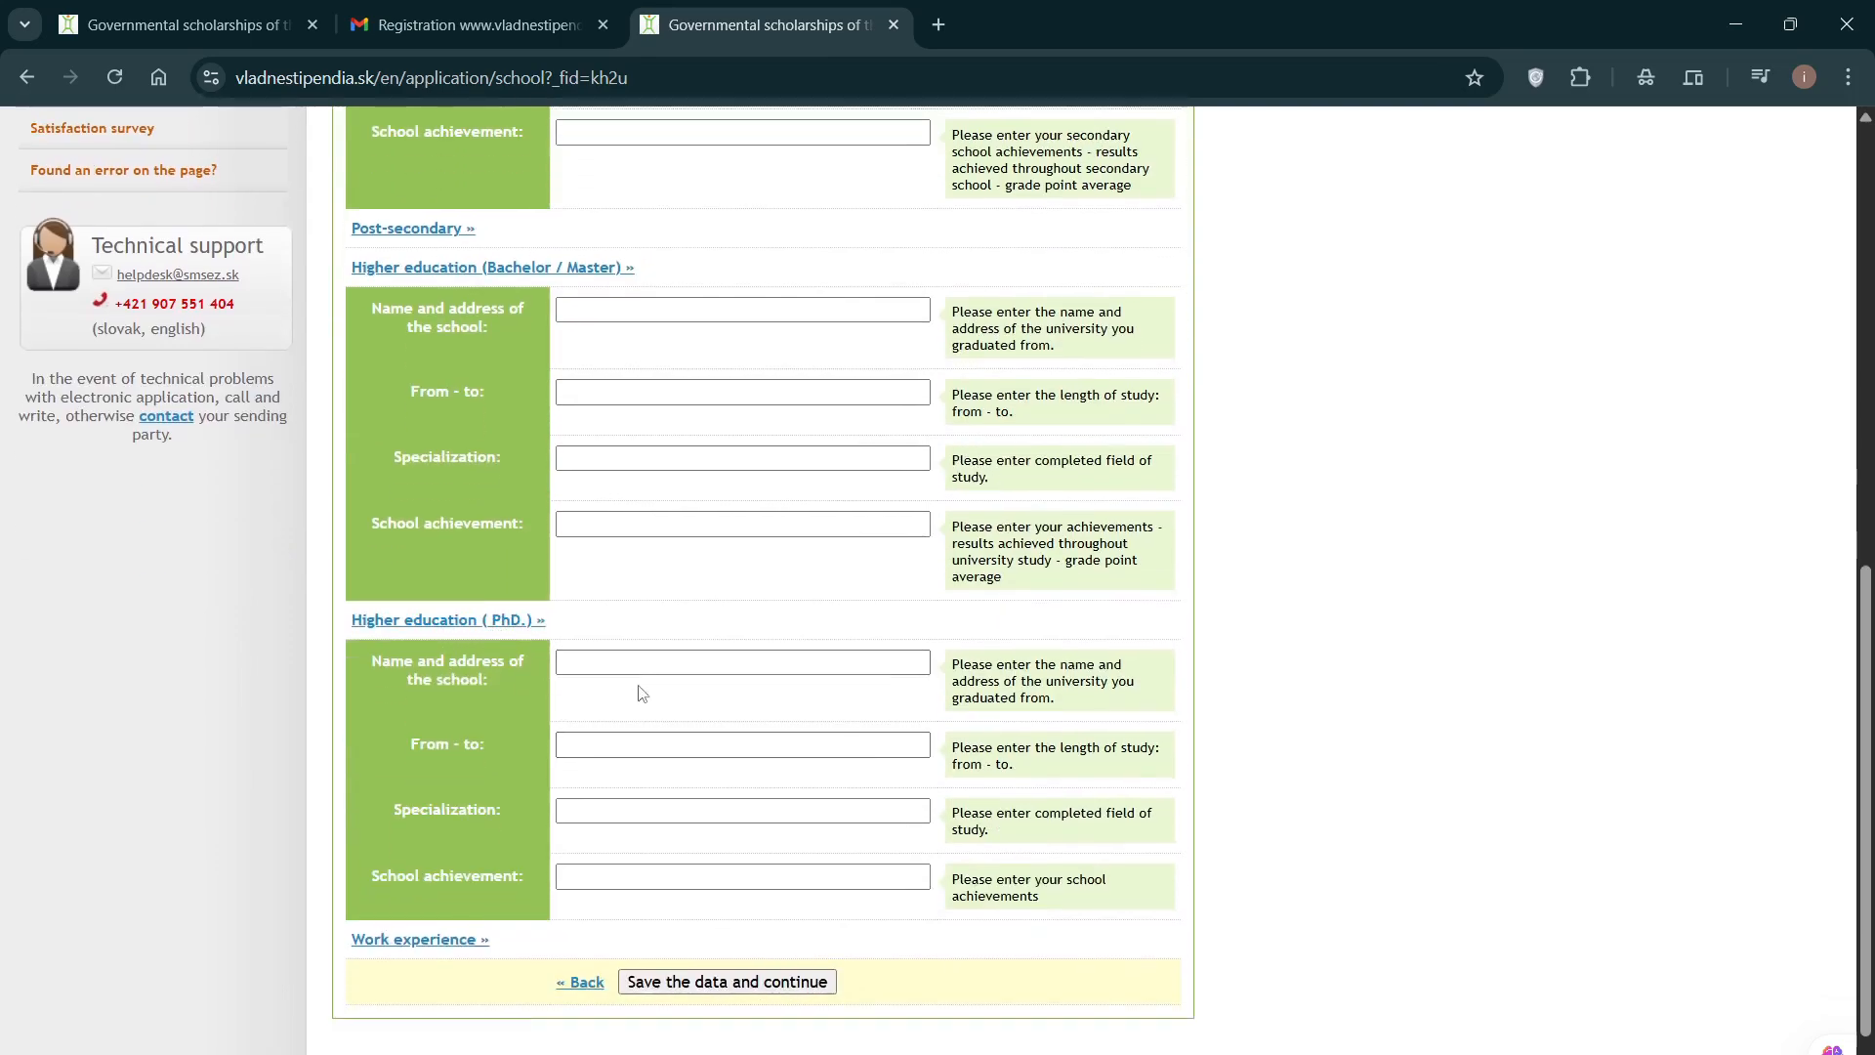
left_click(646, 580)
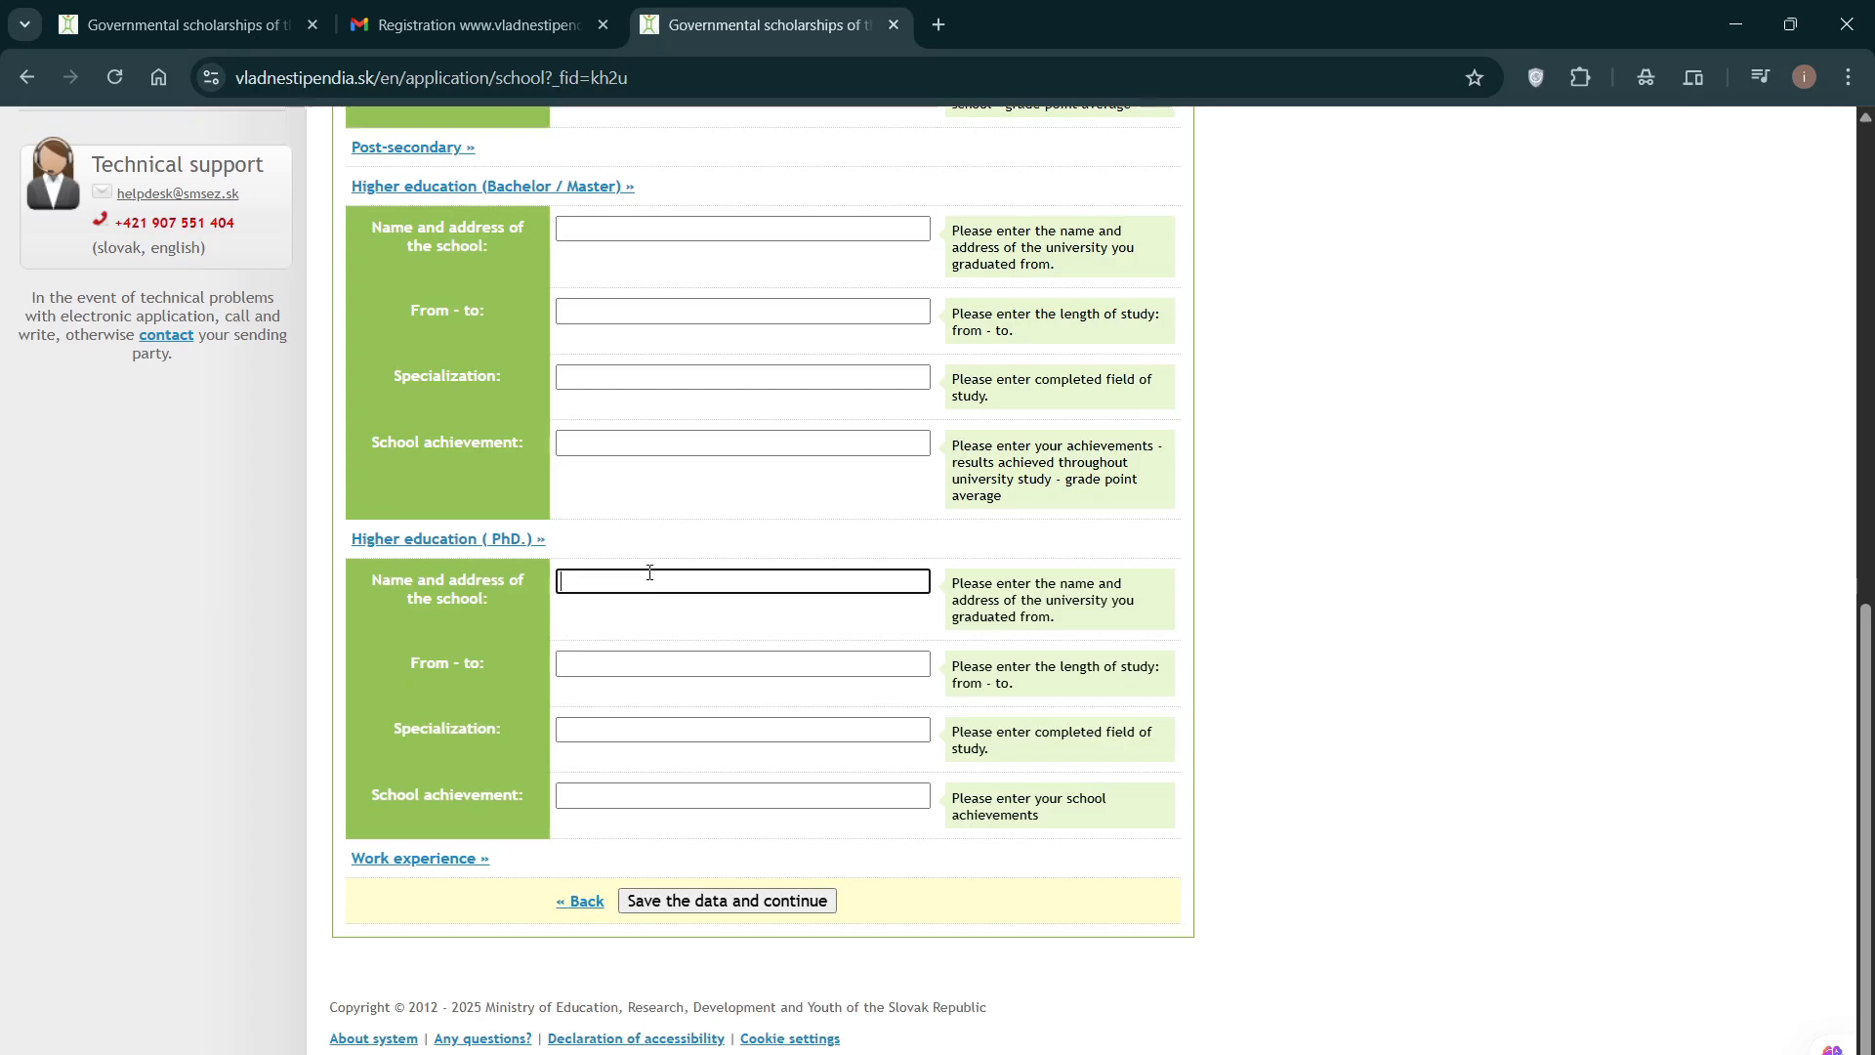
scroll(649, 574, "up", 6)
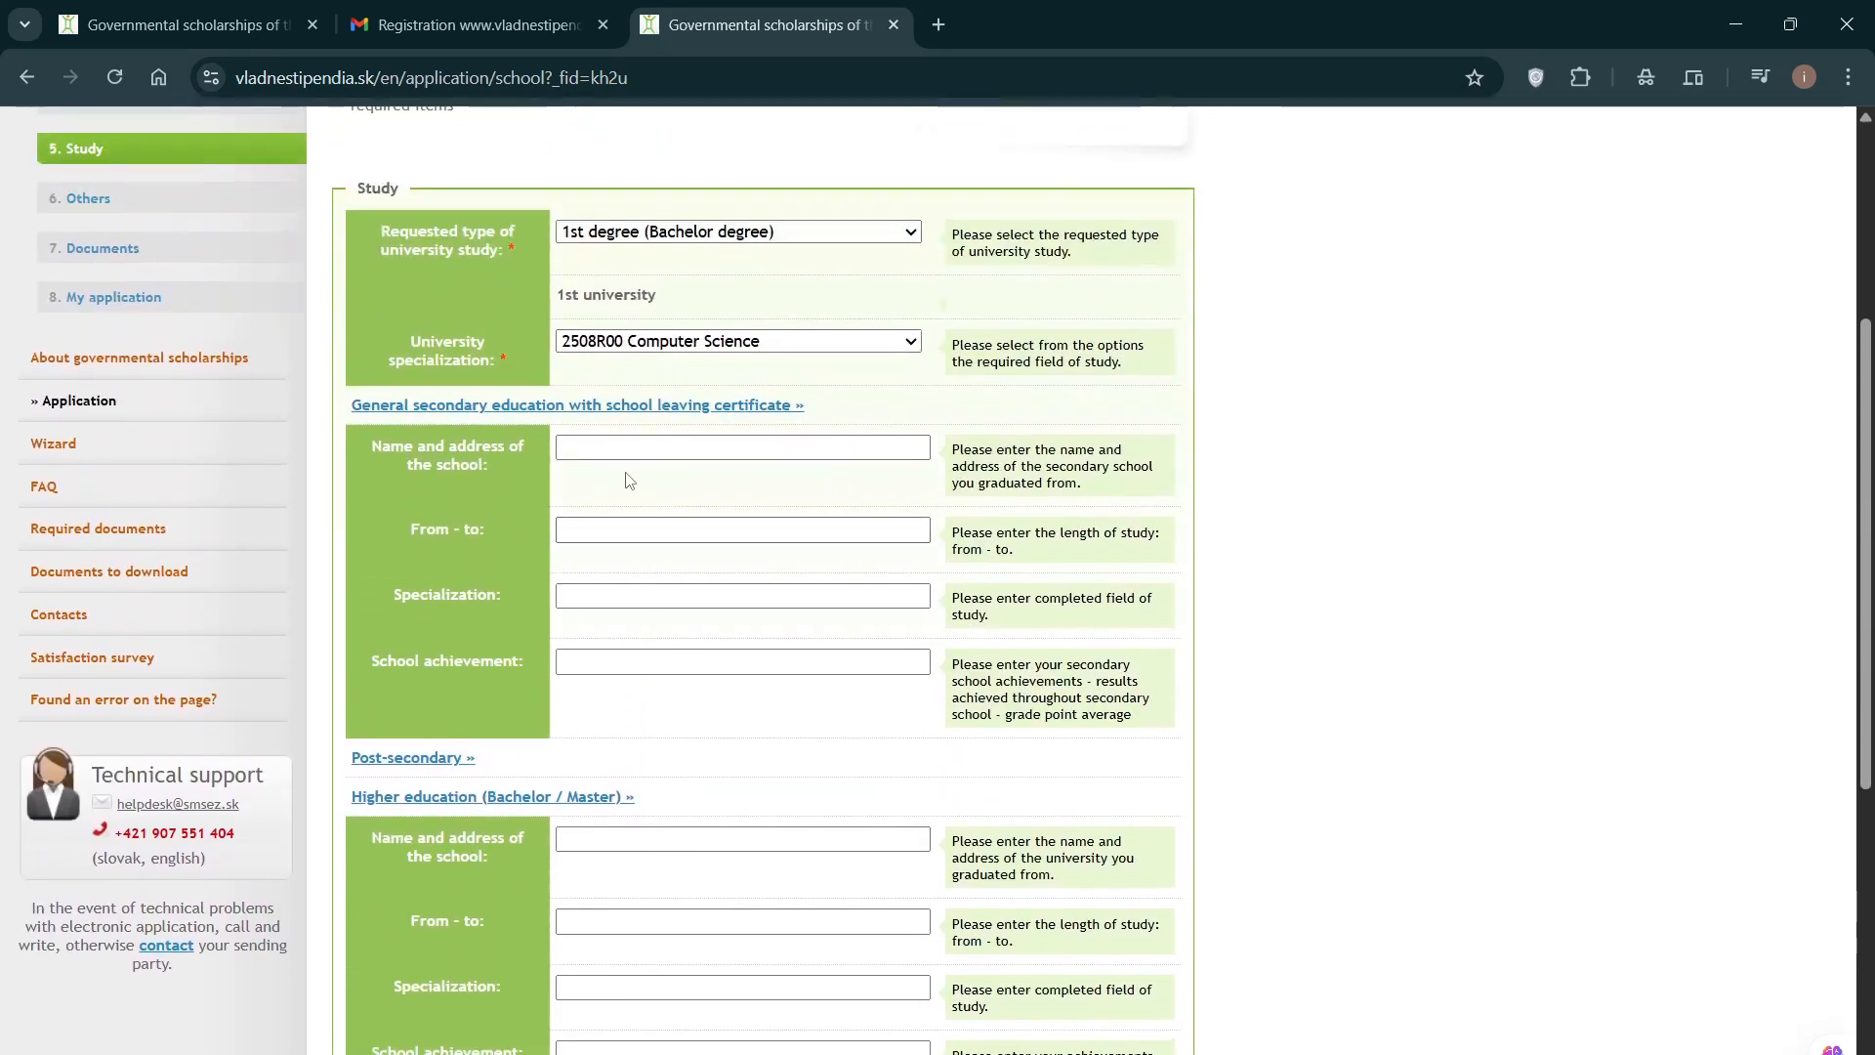
Step: Revisit the empty secondary school name and study period fields
scroll(630, 479, "down", 5)
scroll(661, 494, "up", 4)
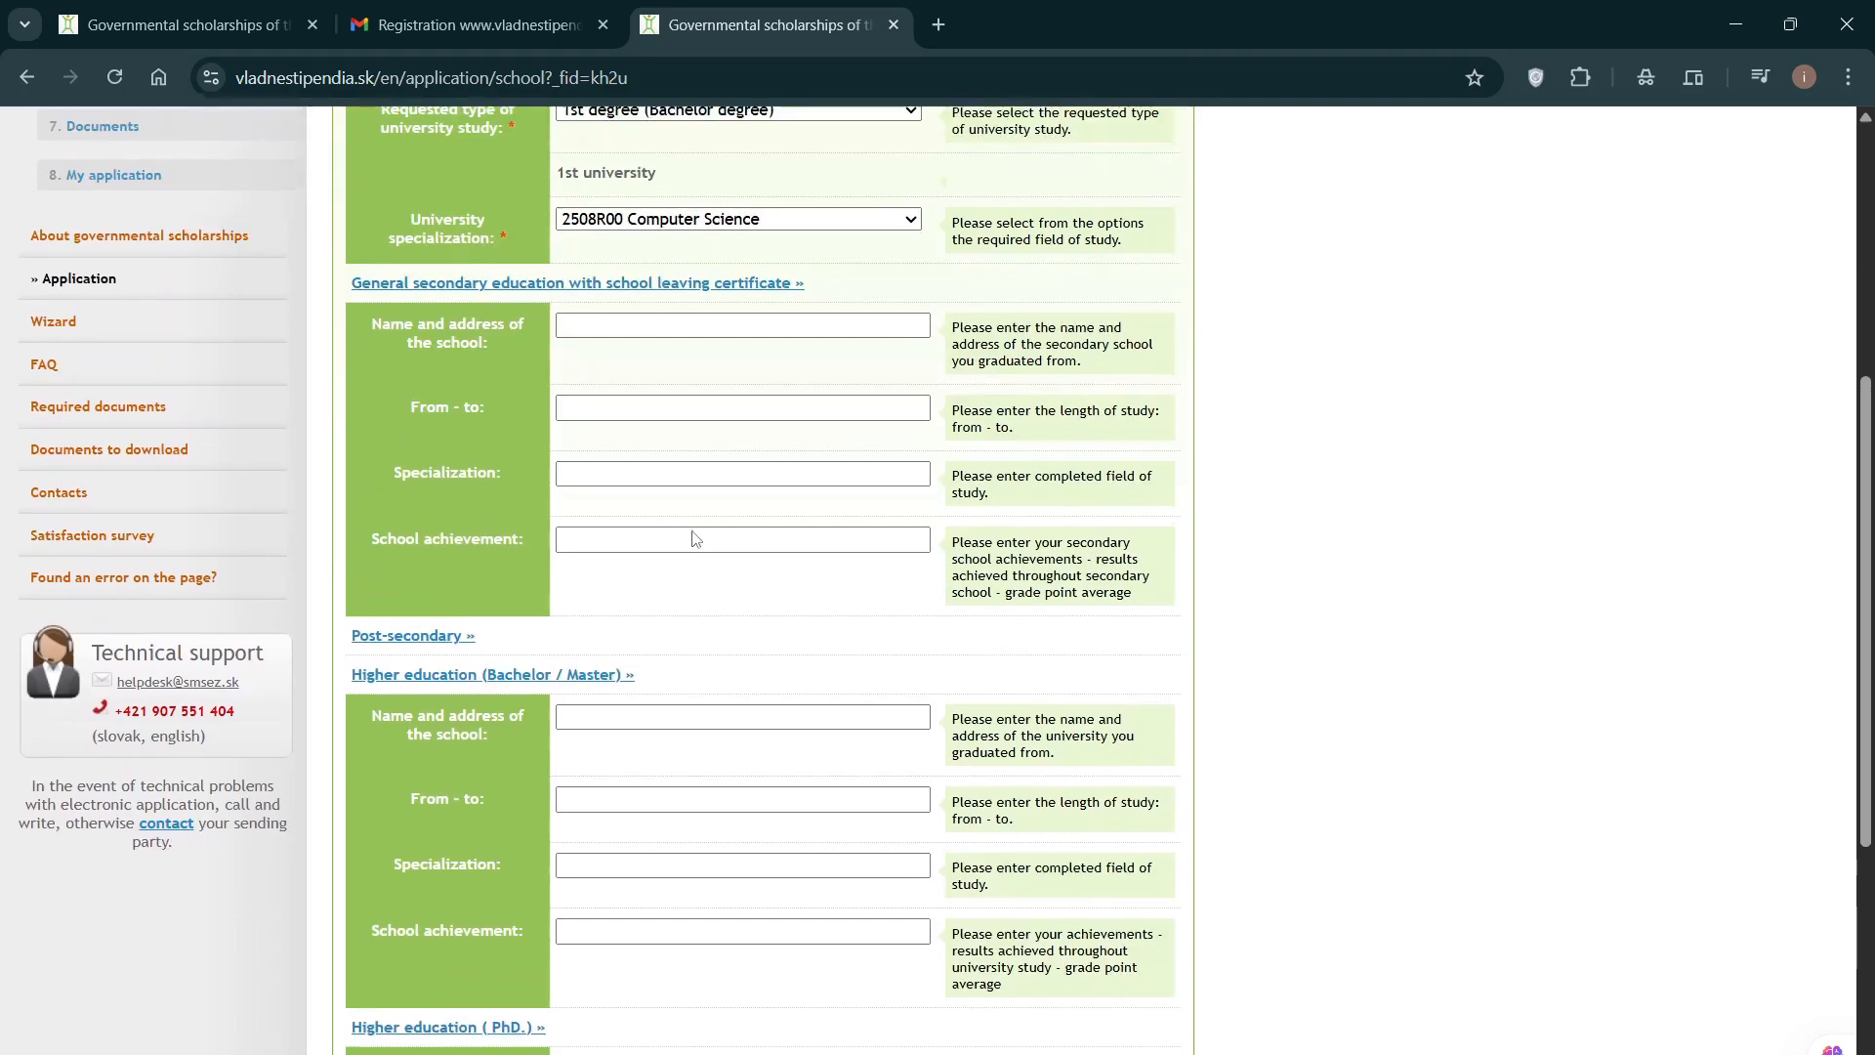
scroll(695, 540, "up", 3)
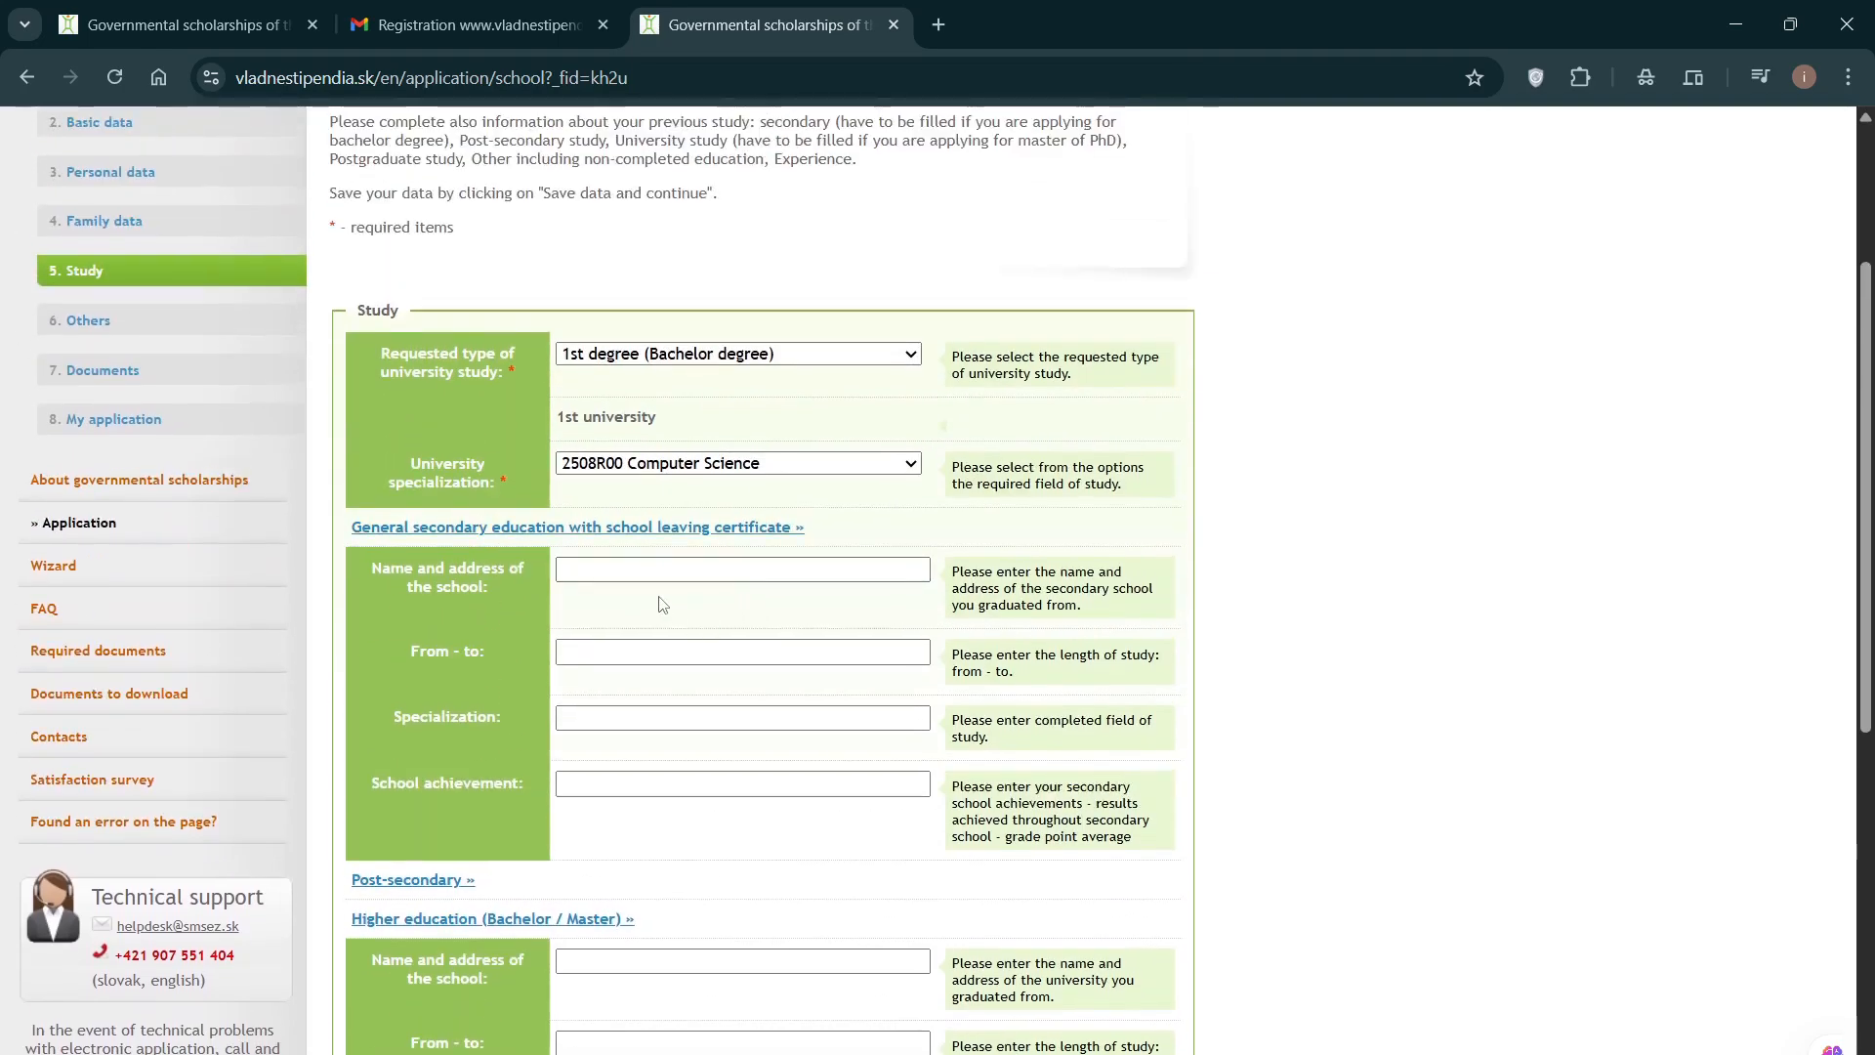
scroll(658, 603, "down", 1)
left_click(680, 450)
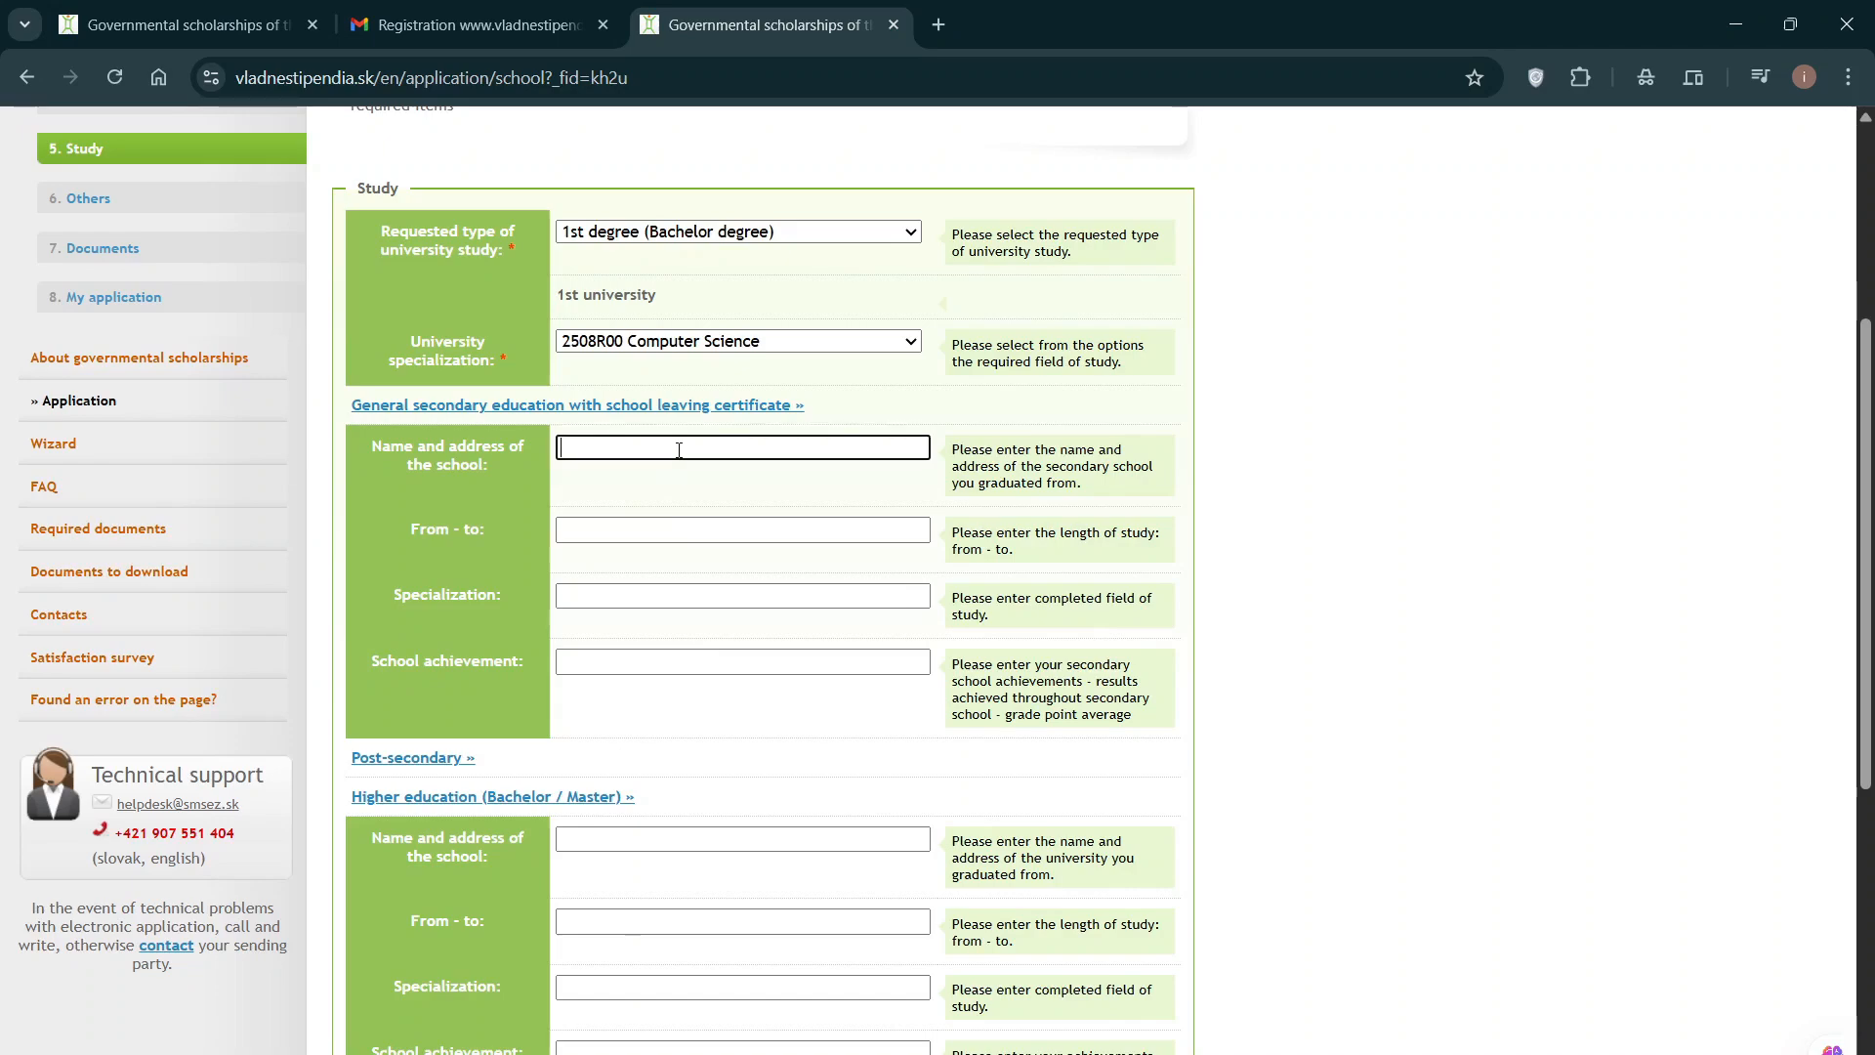
left_click(678, 532)
left_click(683, 446)
scroll(687, 458, "down", 3)
scroll(686, 458, "down", 3)
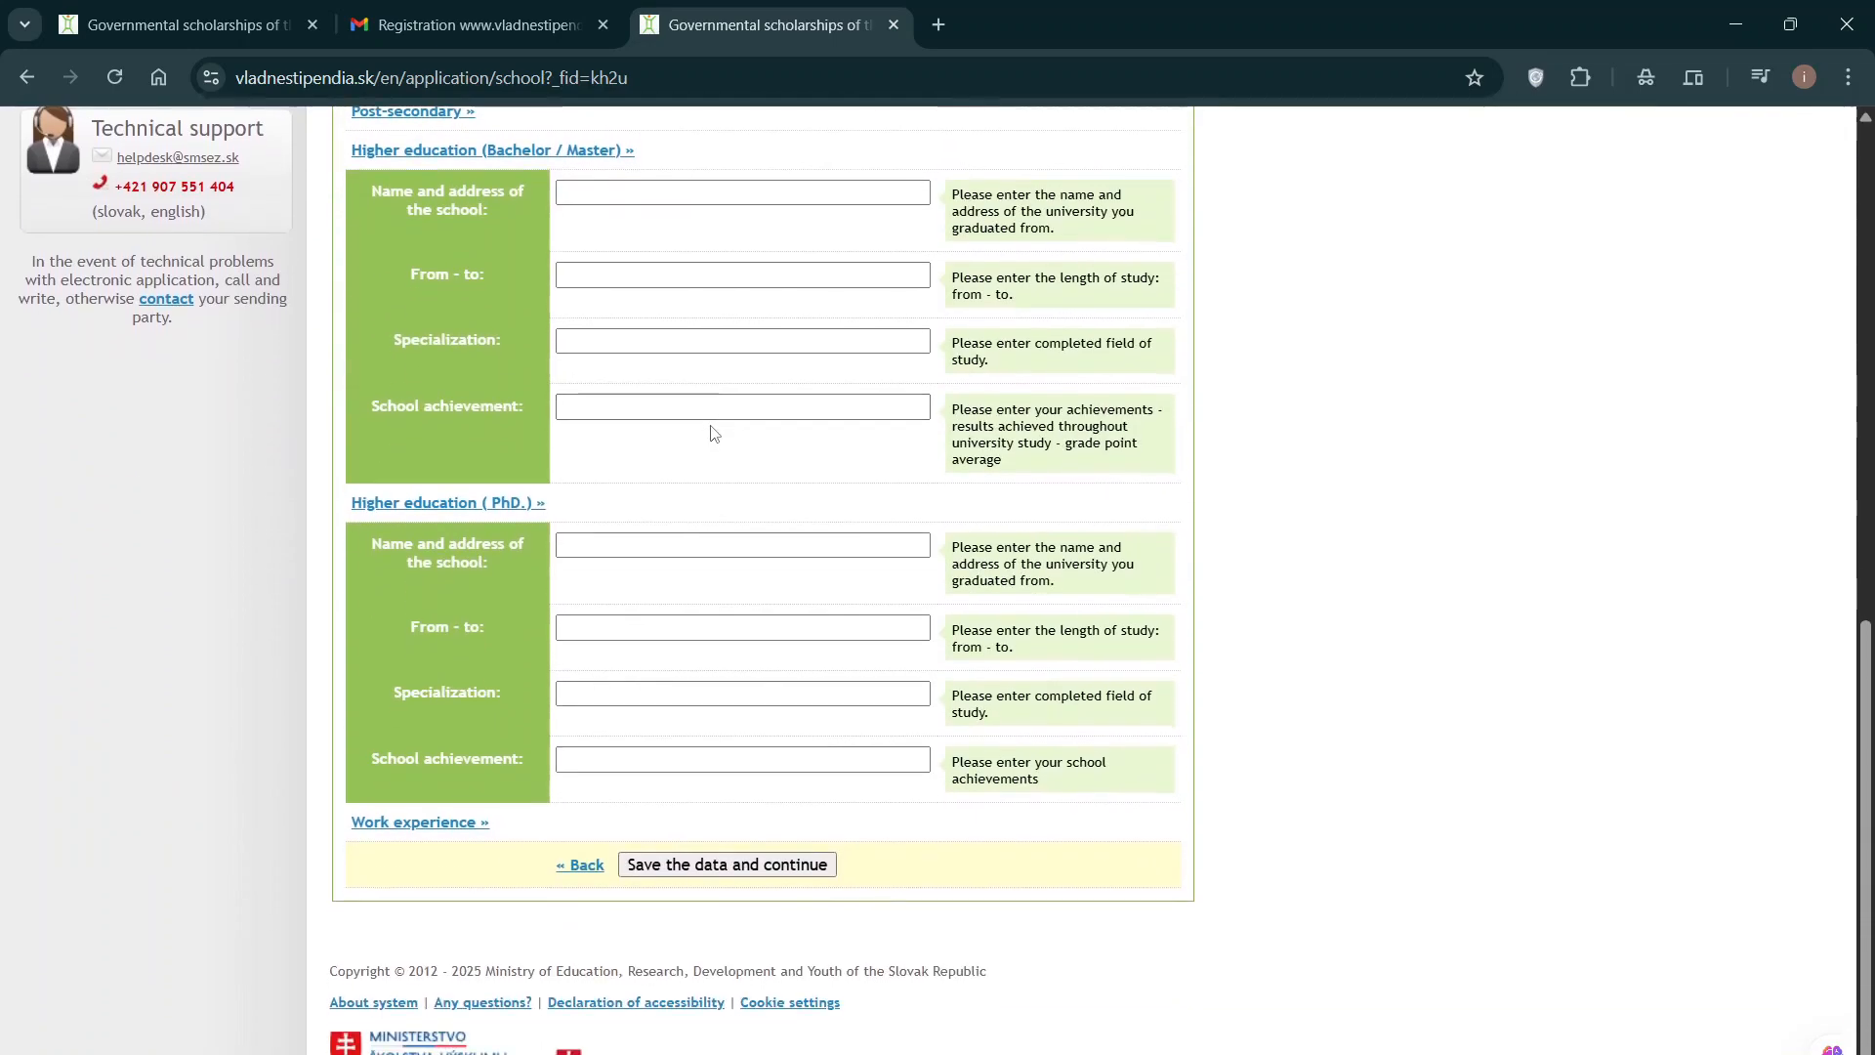
Step: Expand the Work experience section, leaving Last employer and Employed as fields empty
left_click(426, 823)
scroll(552, 739, "down", 2)
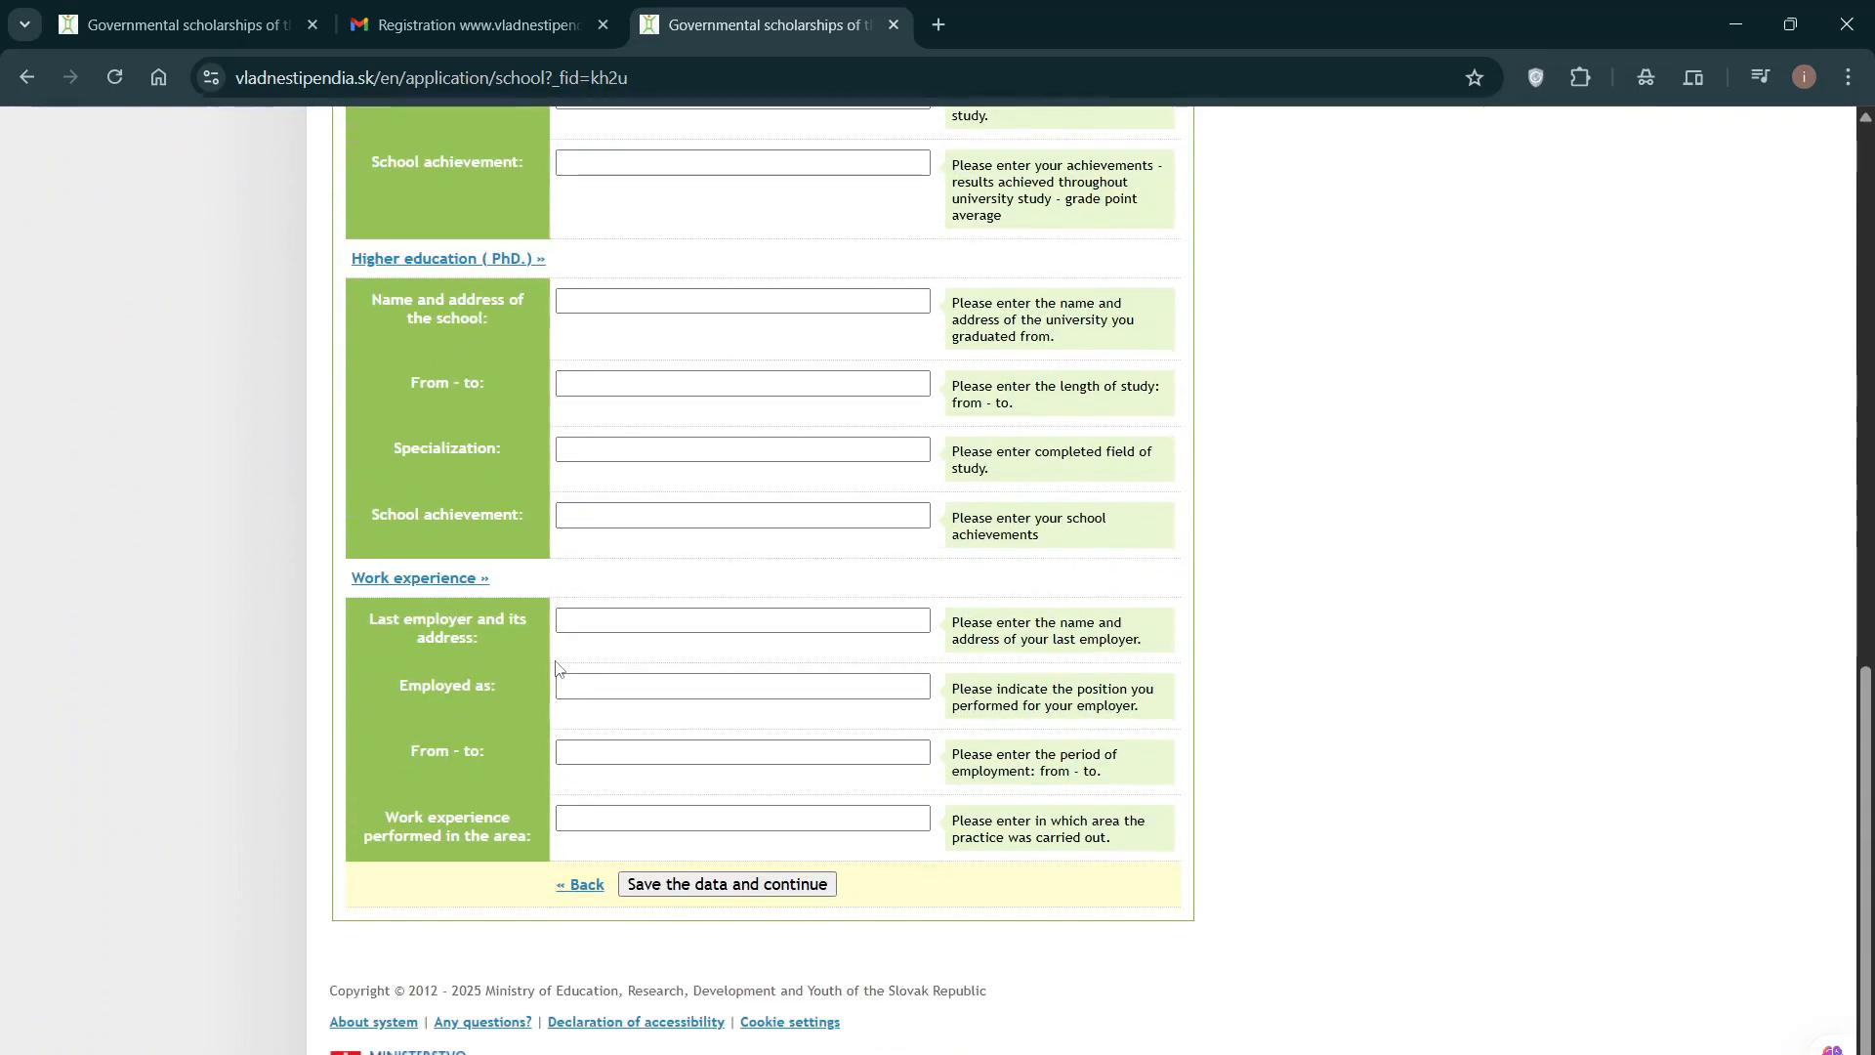
left_click(617, 619)
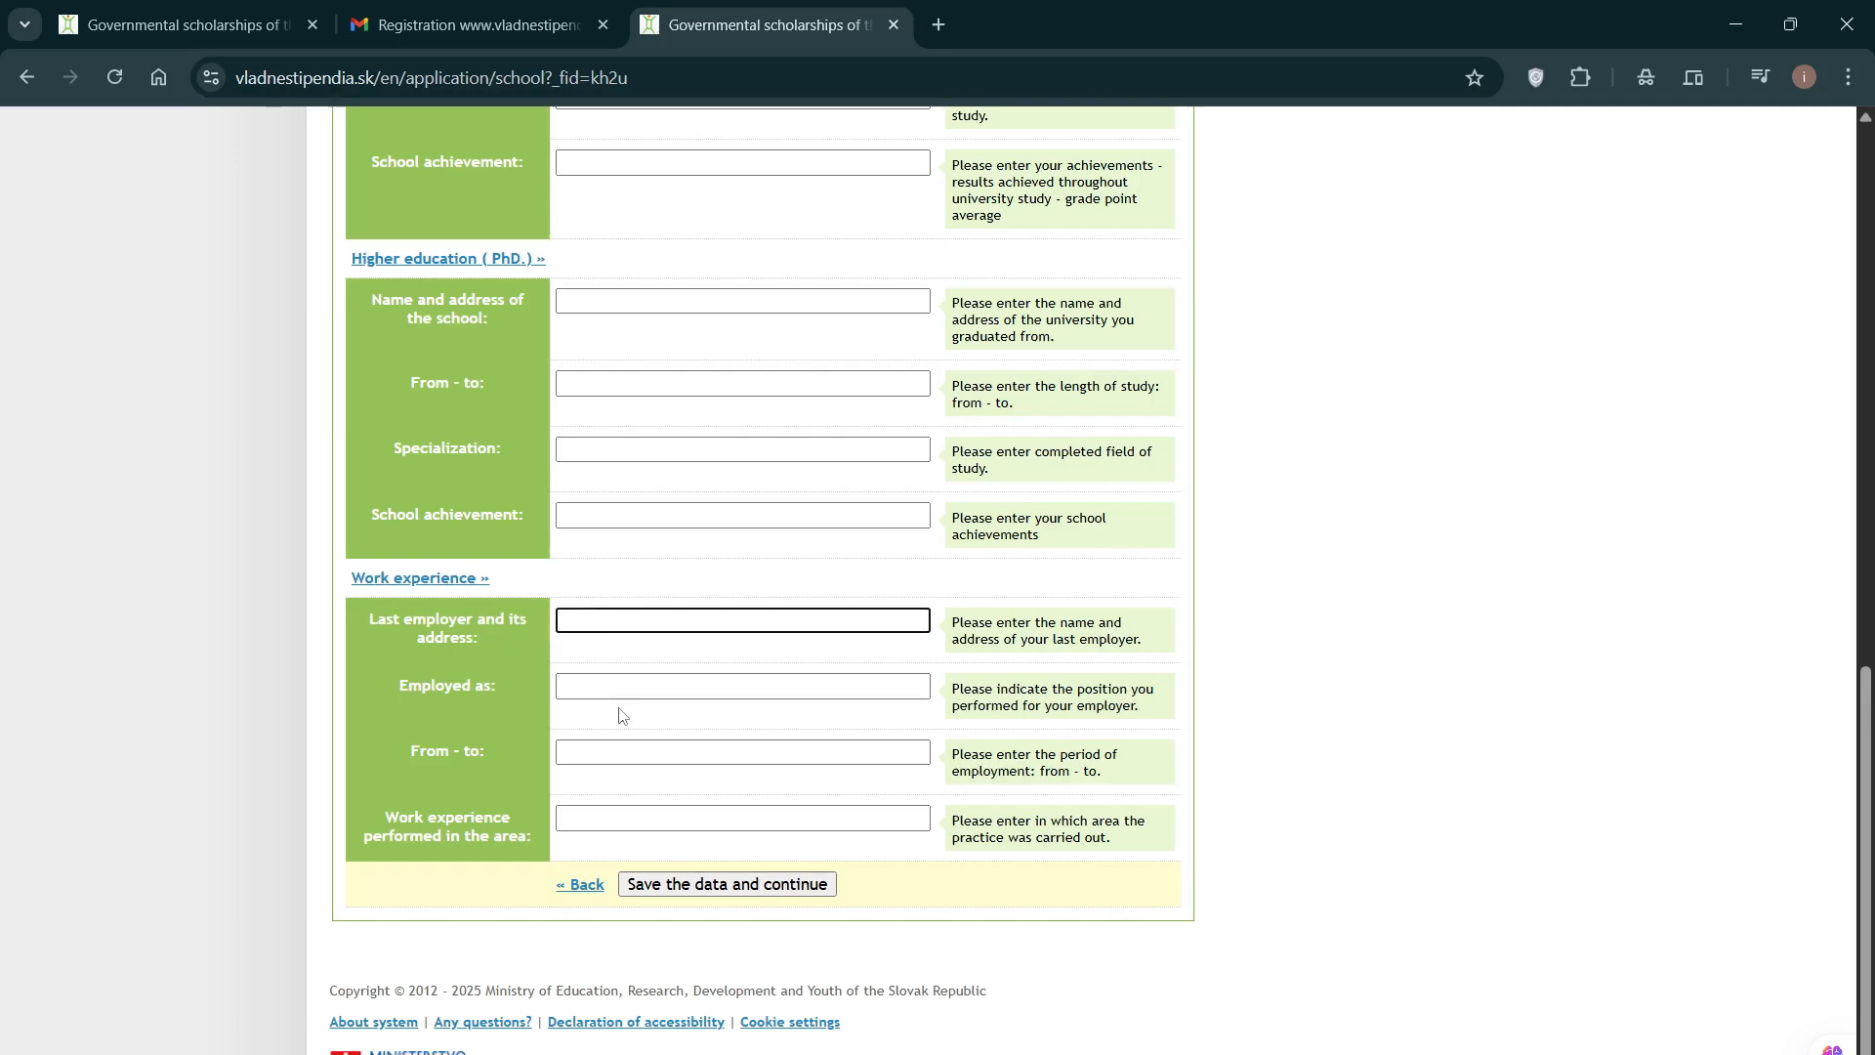
left_click(620, 687)
left_click(630, 622)
scroll(684, 665, "up", 7)
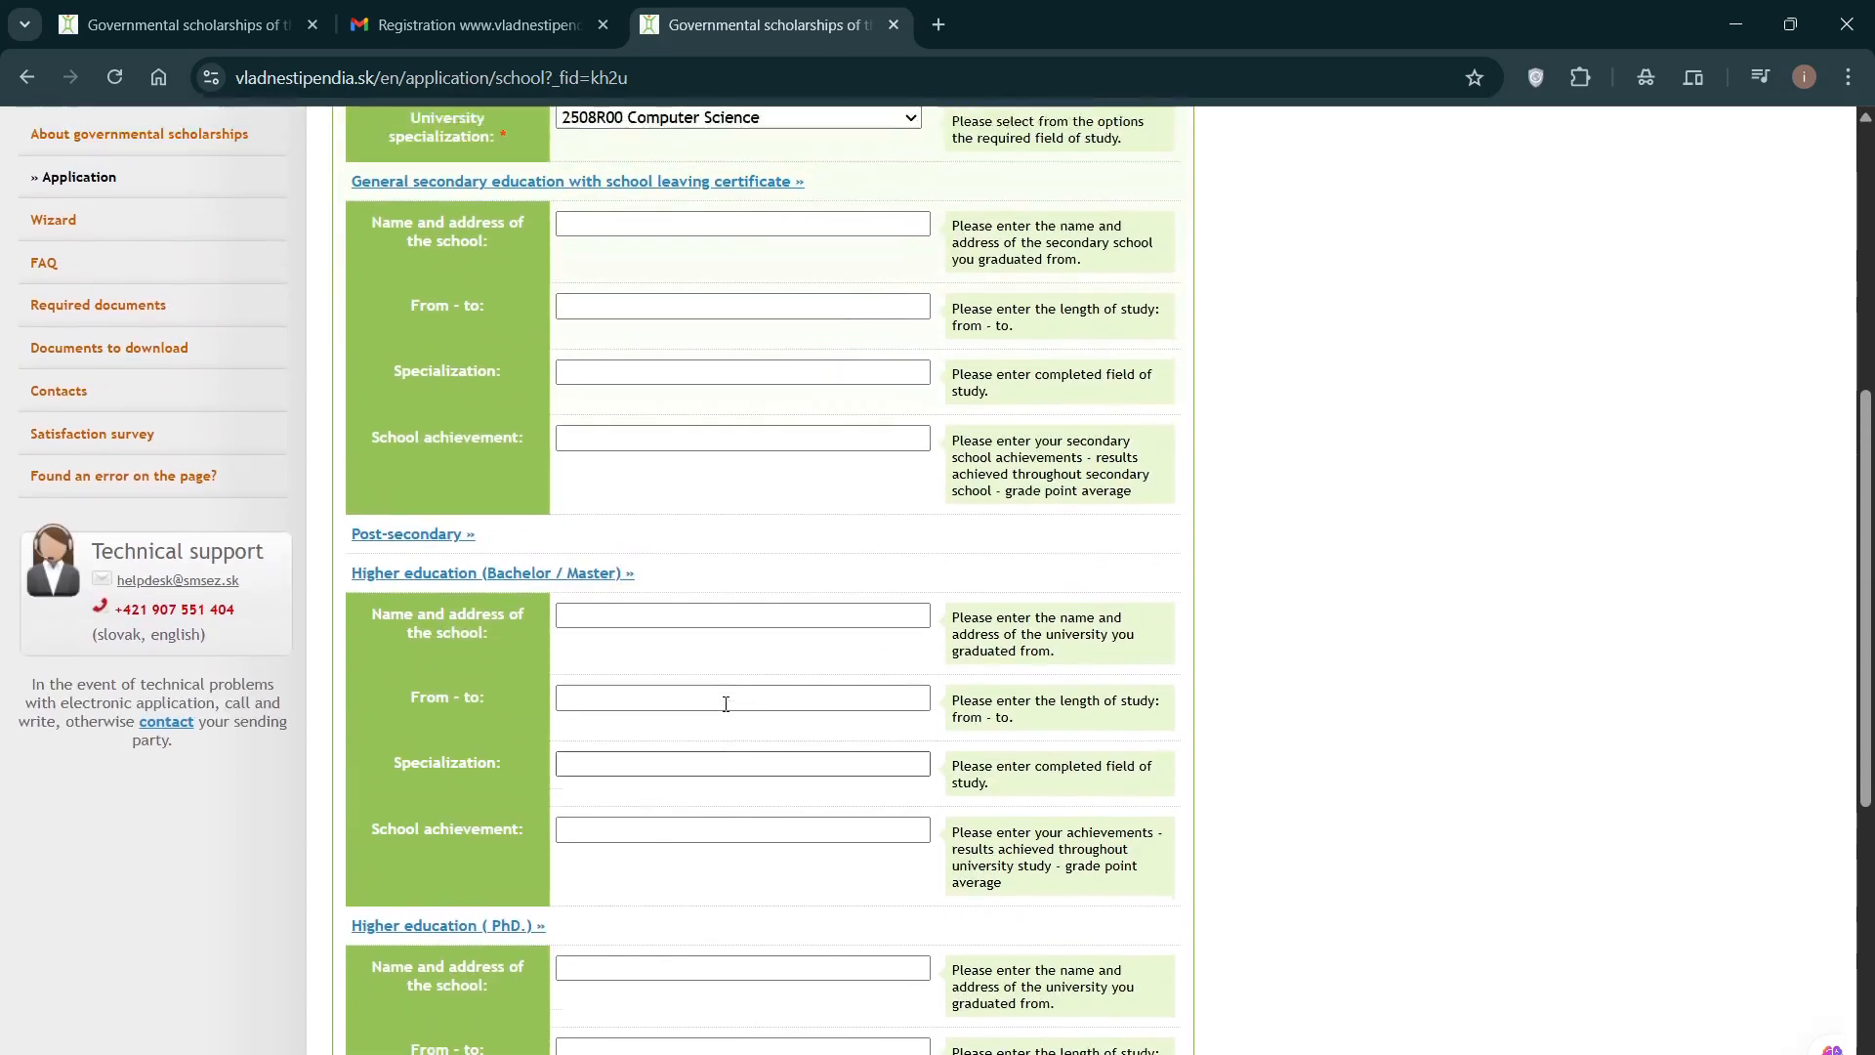
scroll(725, 703, "up", 3)
scroll(728, 708, "down", 7)
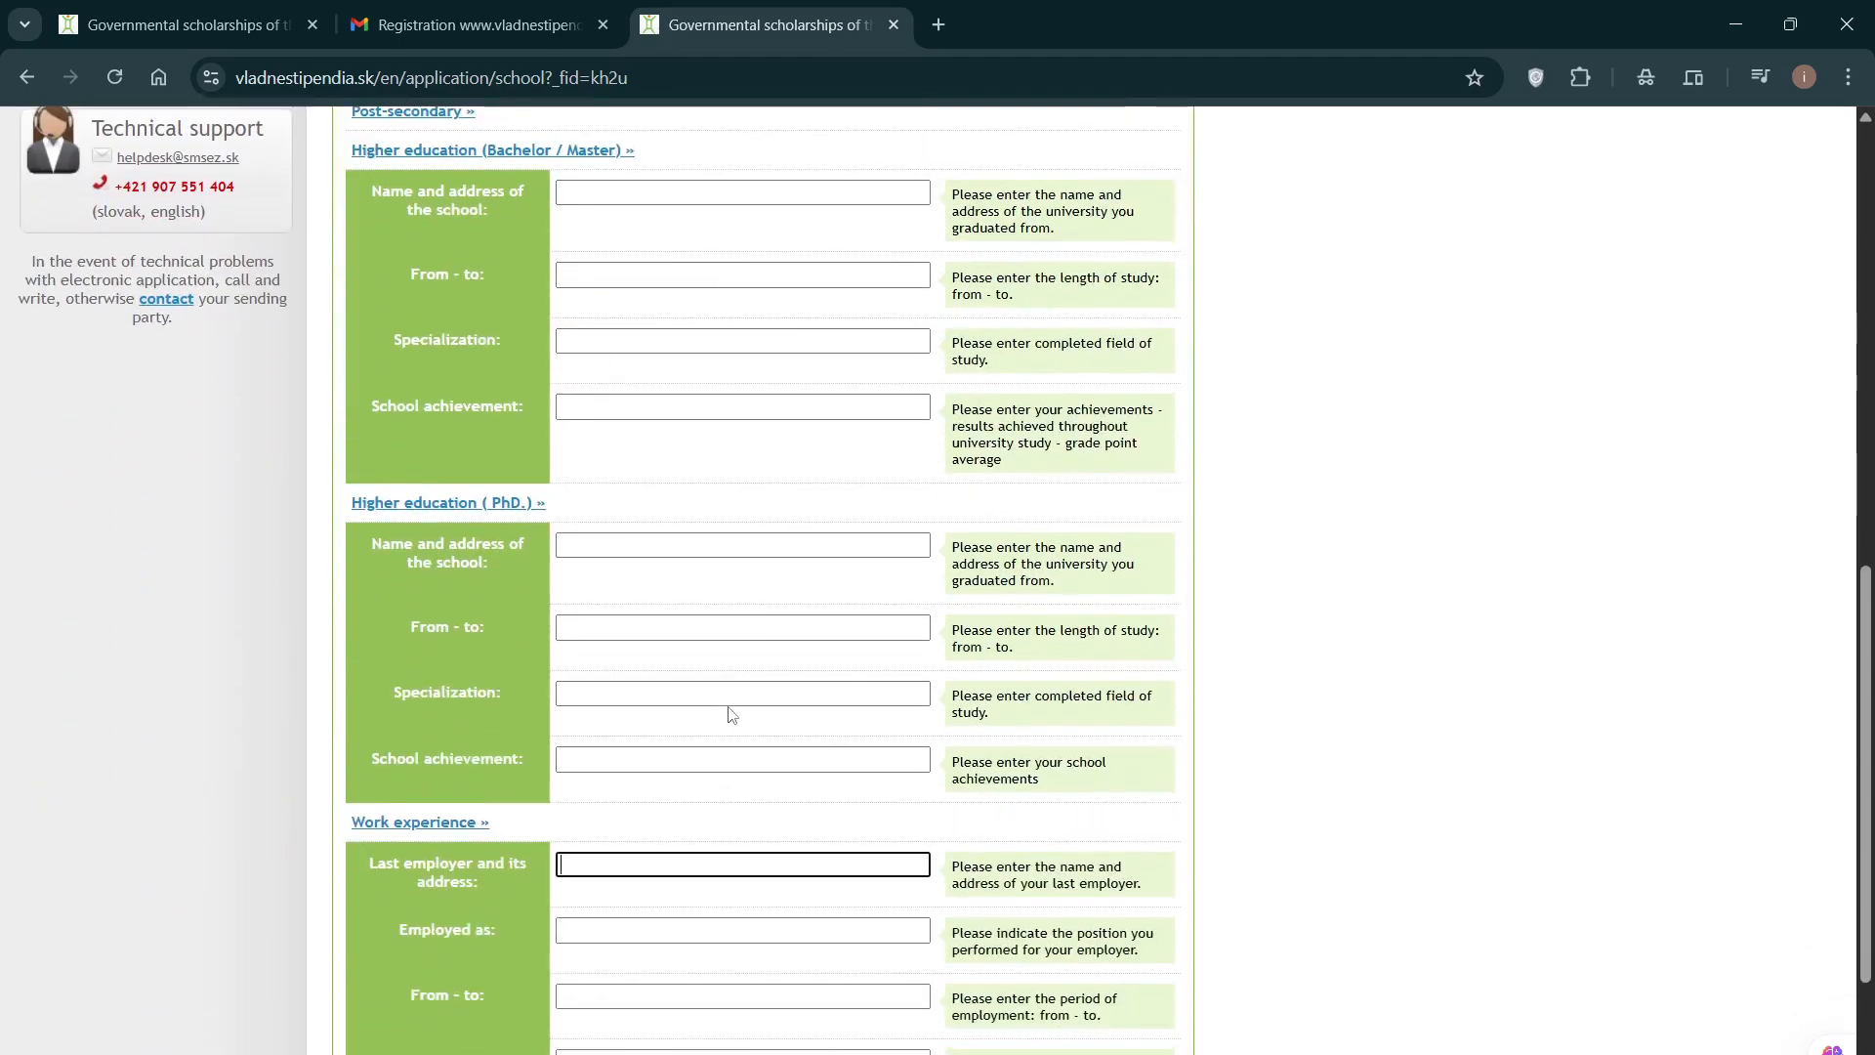
scroll(733, 713, "down", 1)
scroll(730, 708, "up", 7)
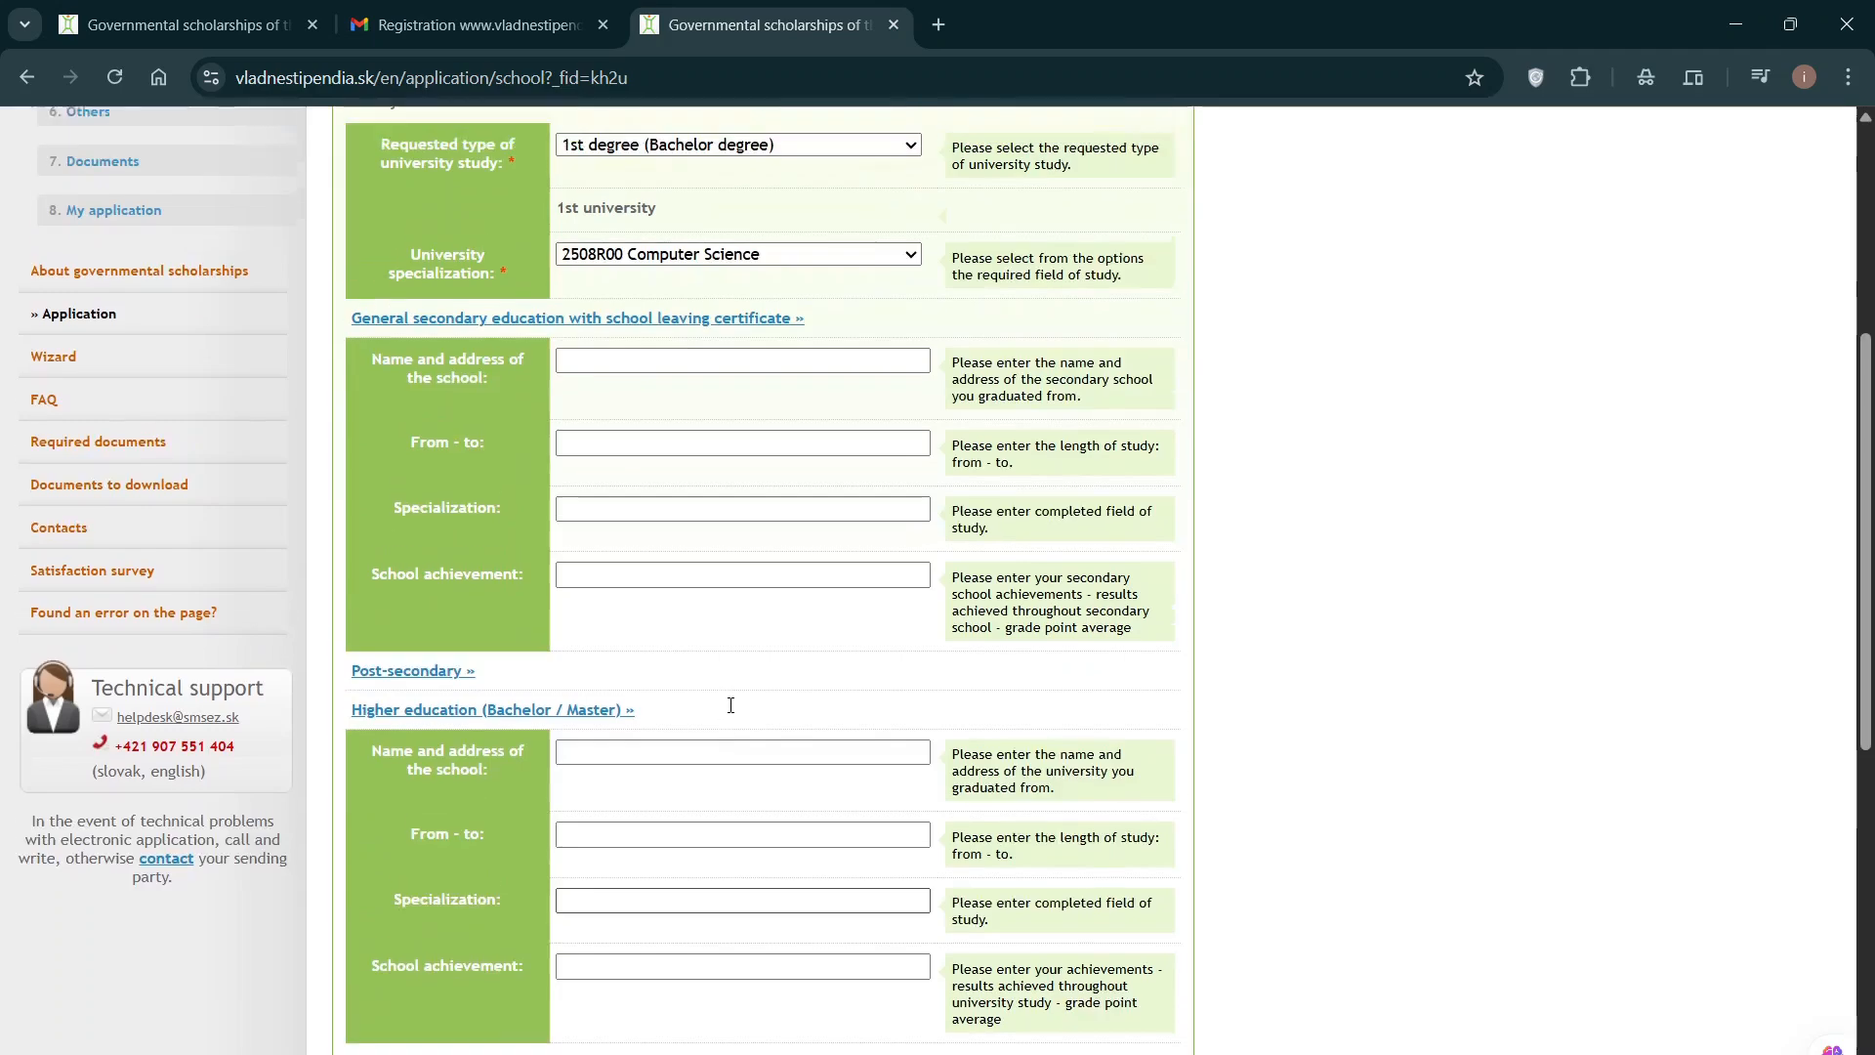
scroll(730, 705, "up", 2)
scroll(733, 711, "down", 10)
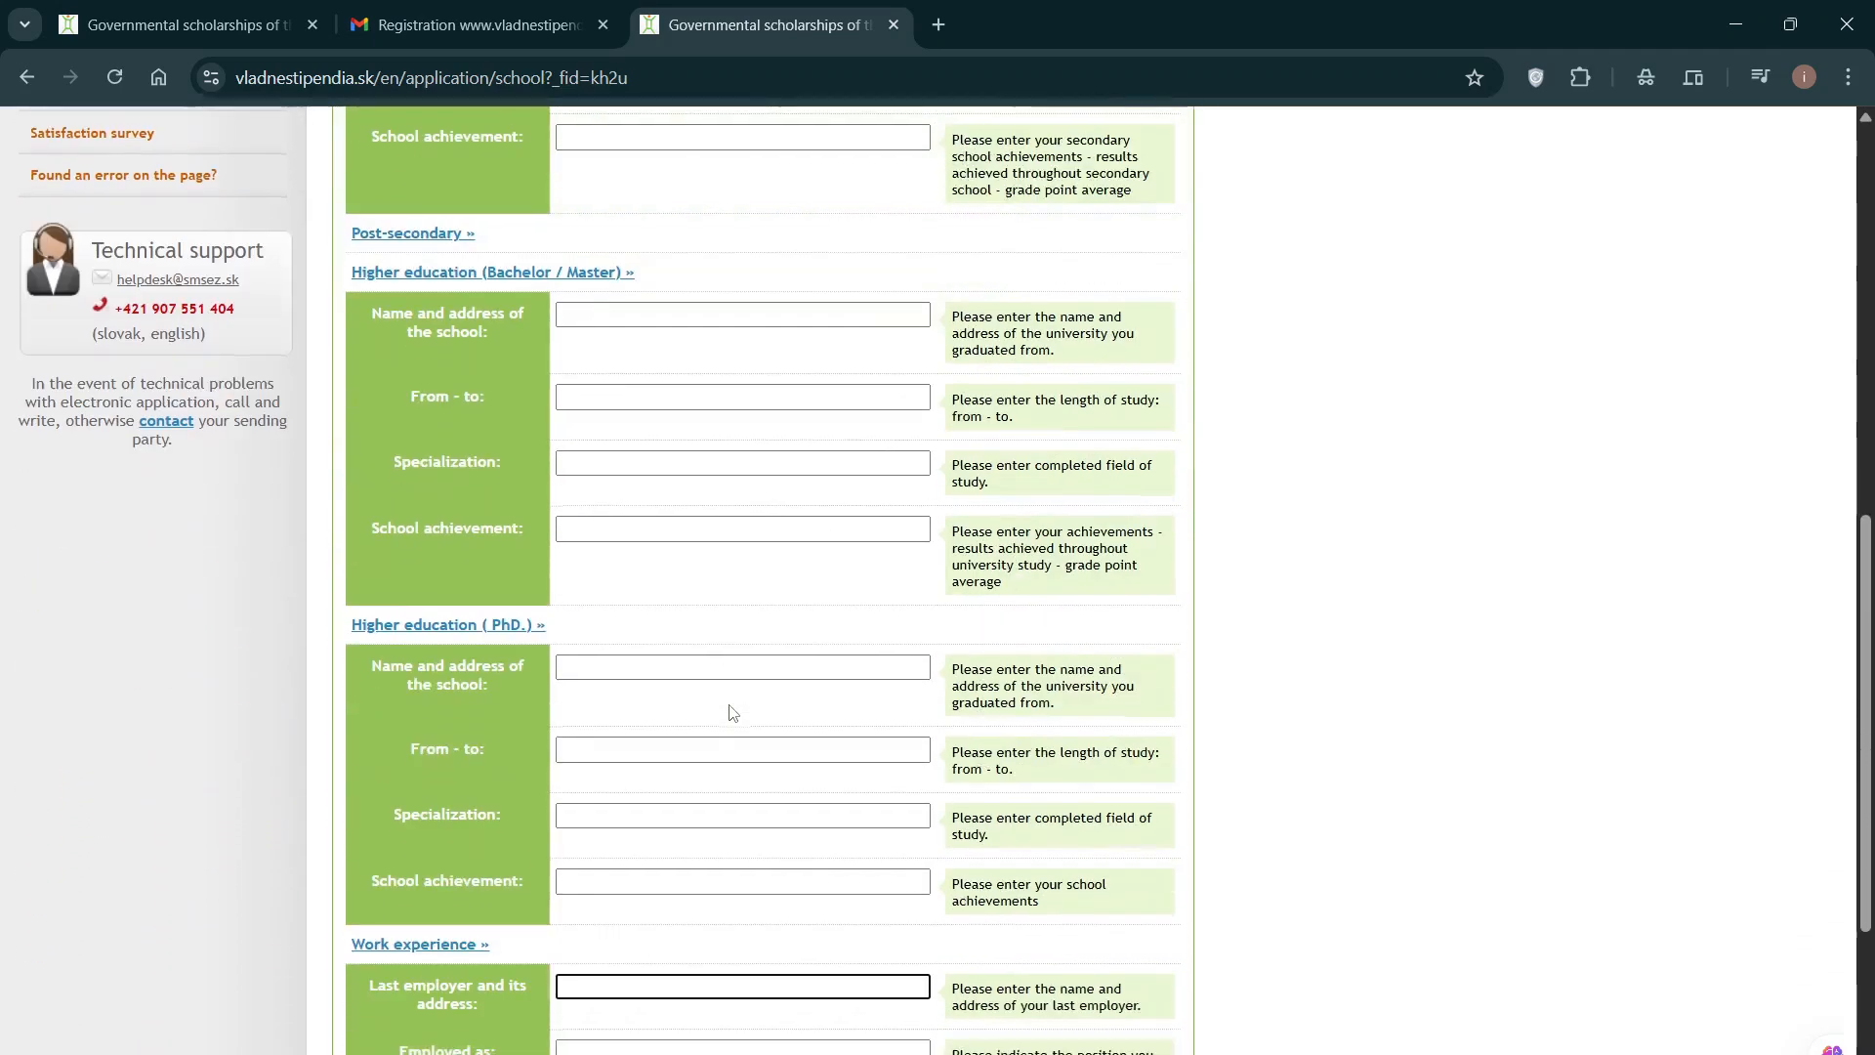
Step: Save the Study page and keep Slovak proficiency at 'none' on the Others page
left_click(796, 866)
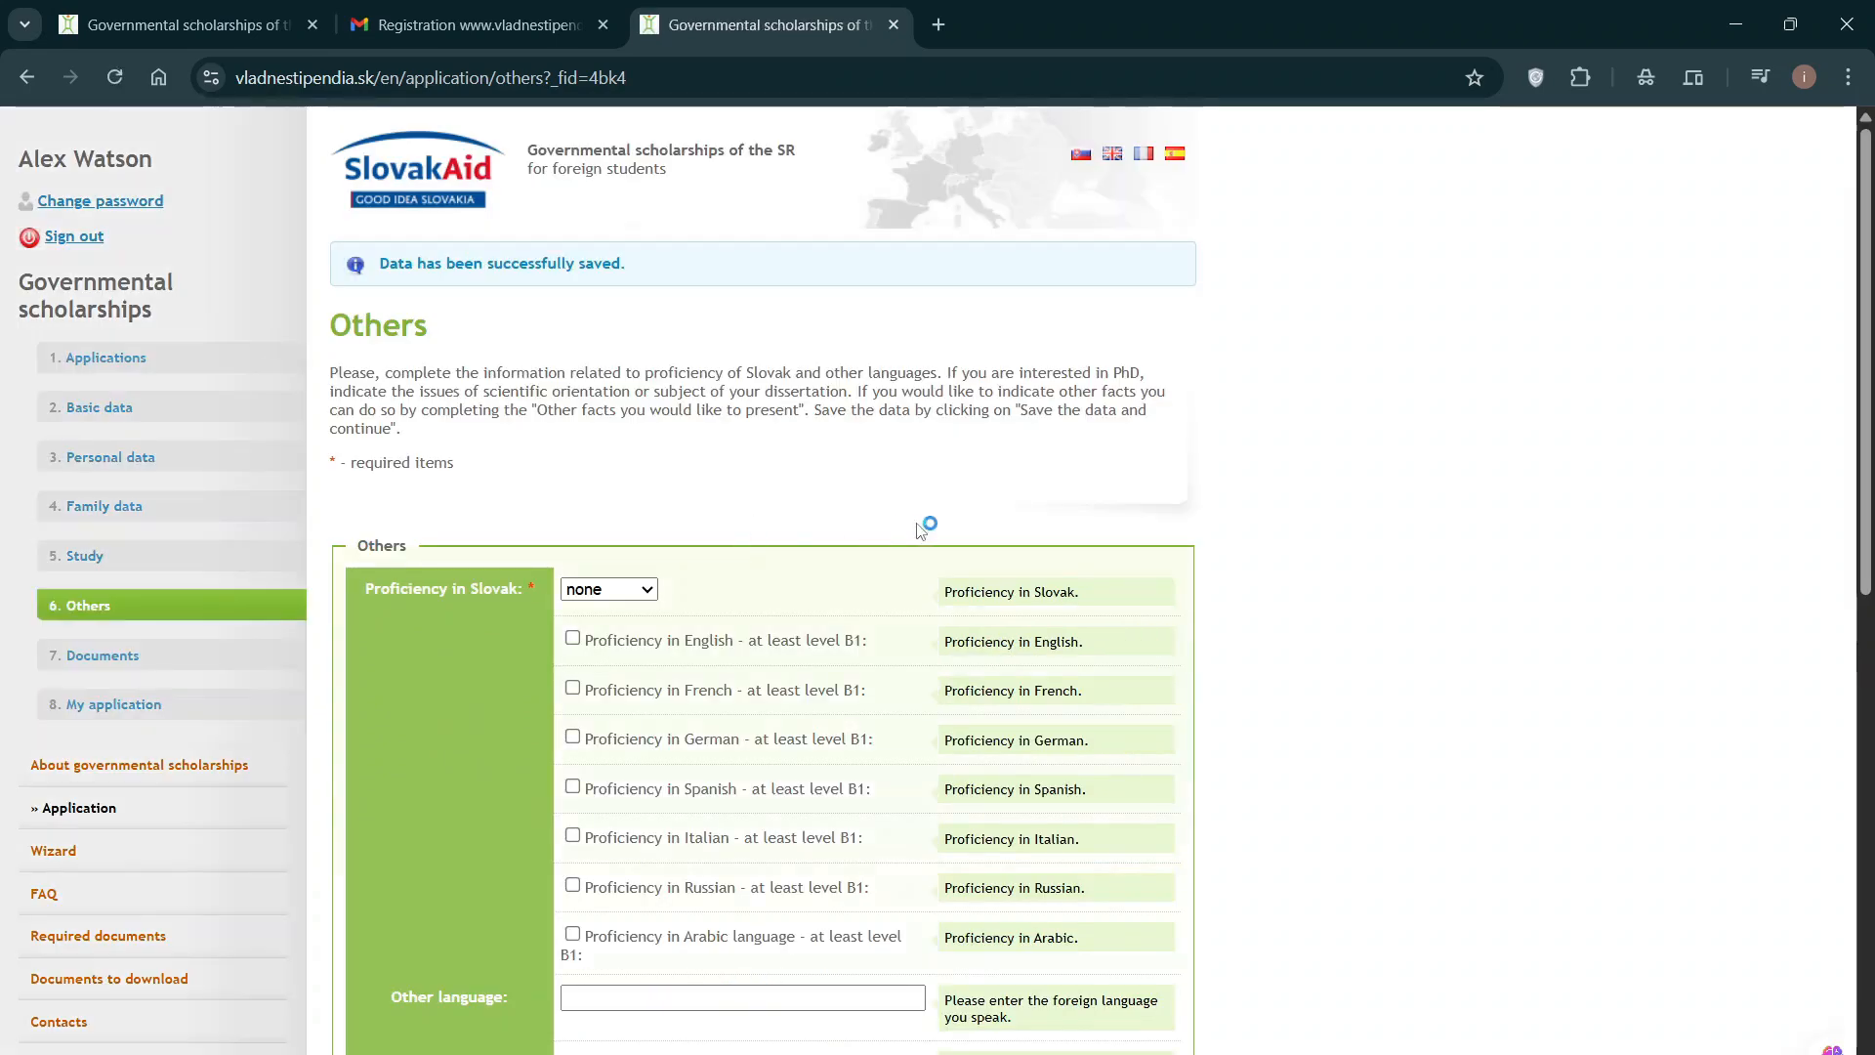
scroll(879, 517, "down", 1)
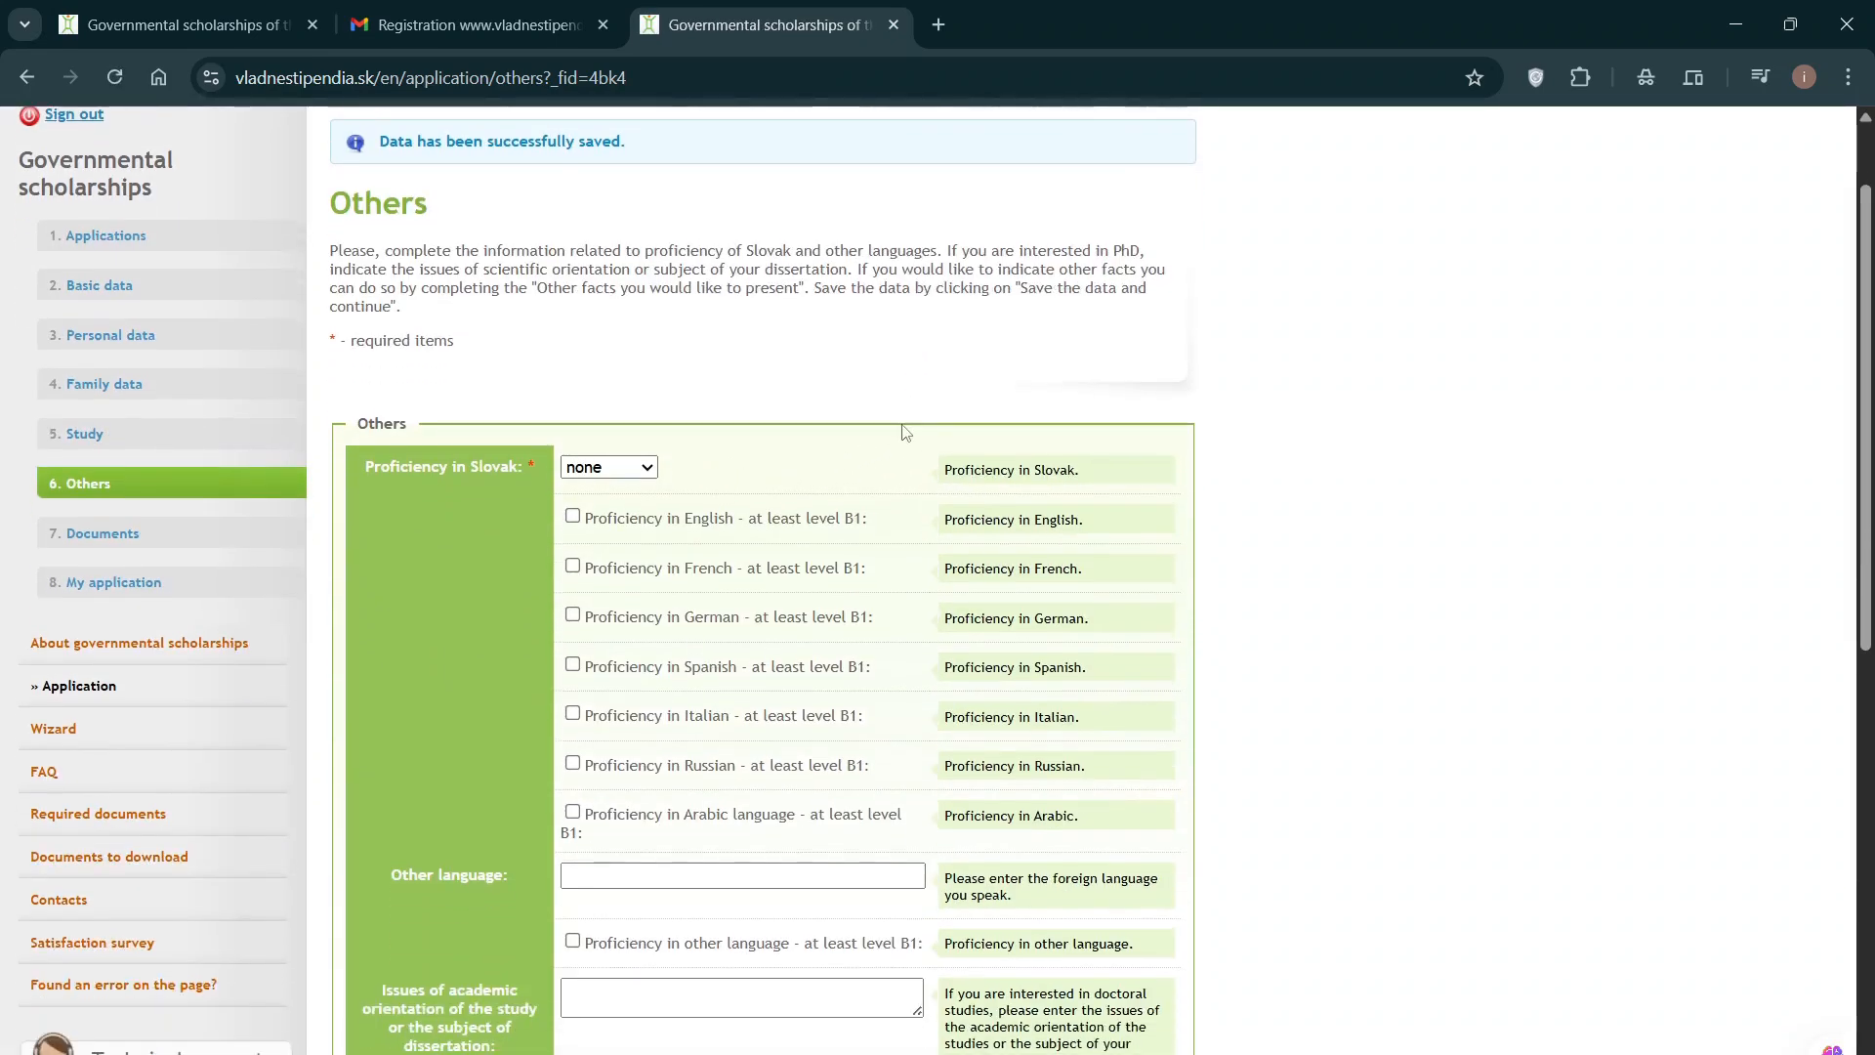
left_click(614, 466)
left_click(621, 474)
left_click(609, 474)
left_click(607, 477)
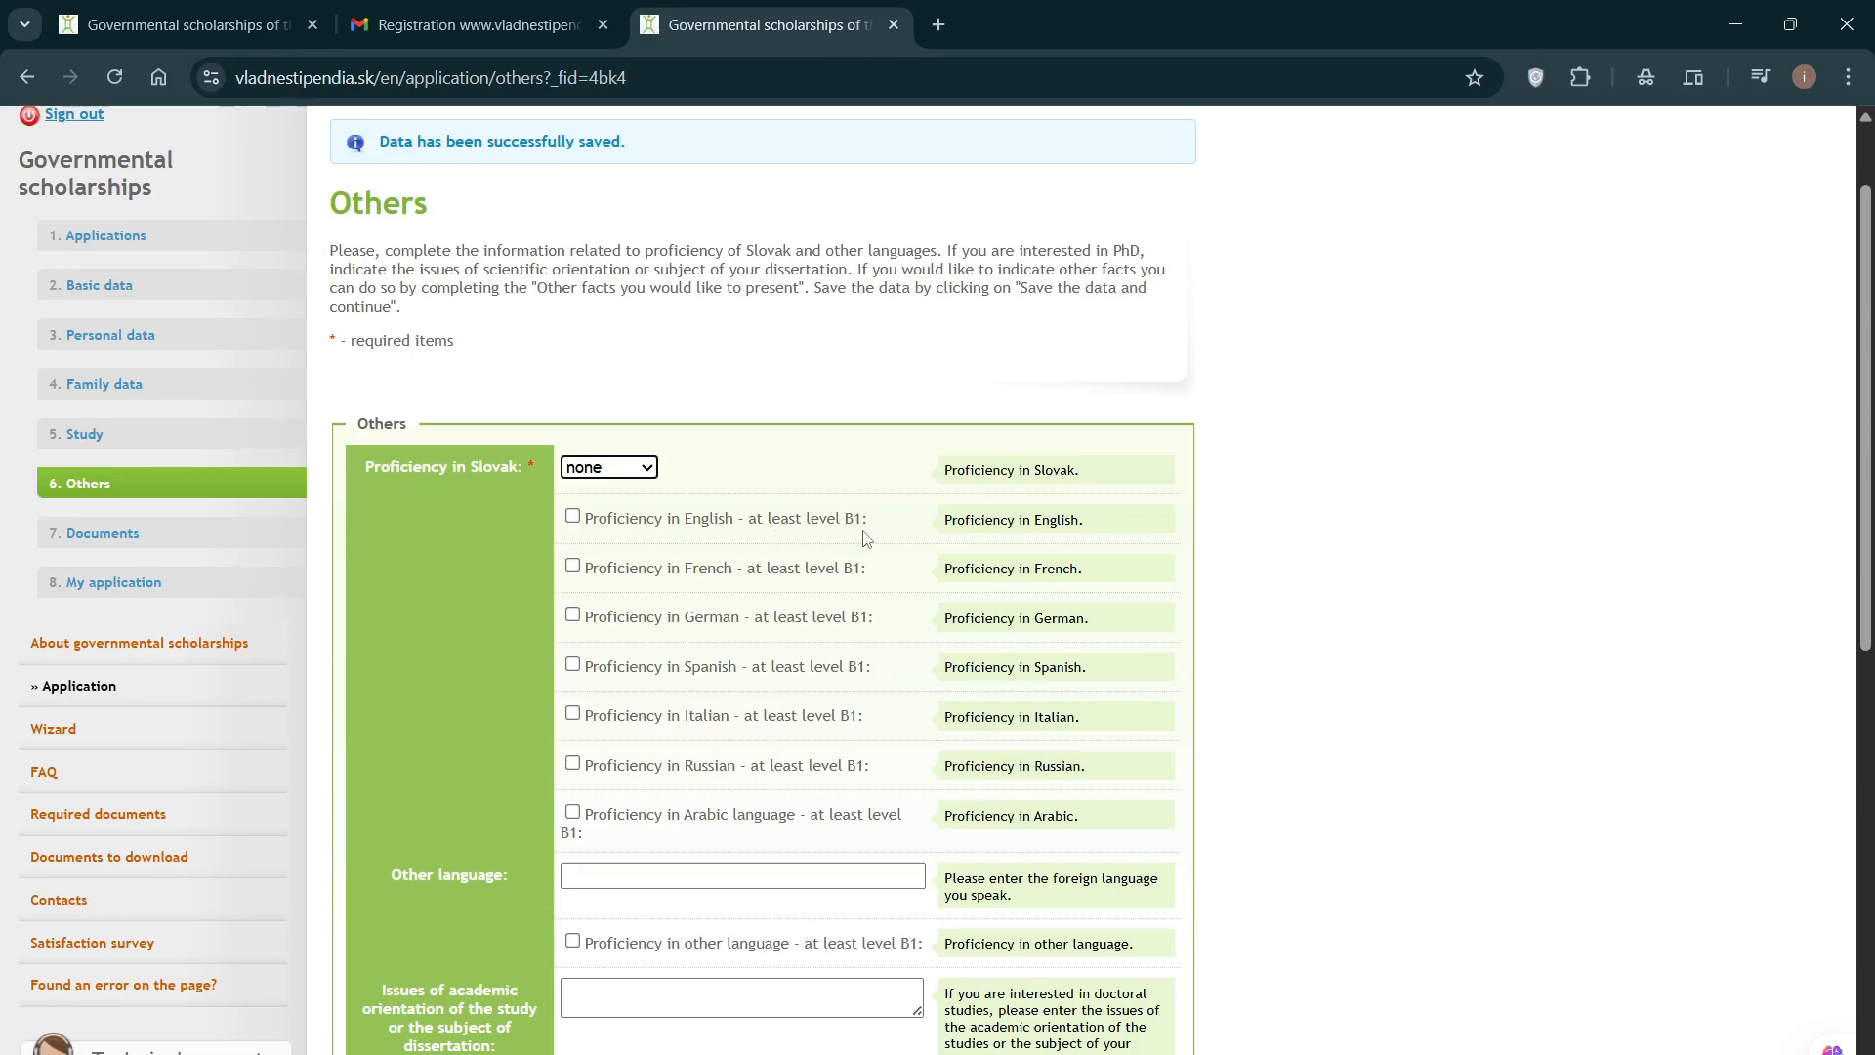
Step: Tick 'Proficiency in English' (at least B1), leaving Other language and academic orientation fields empty
left_click(573, 516)
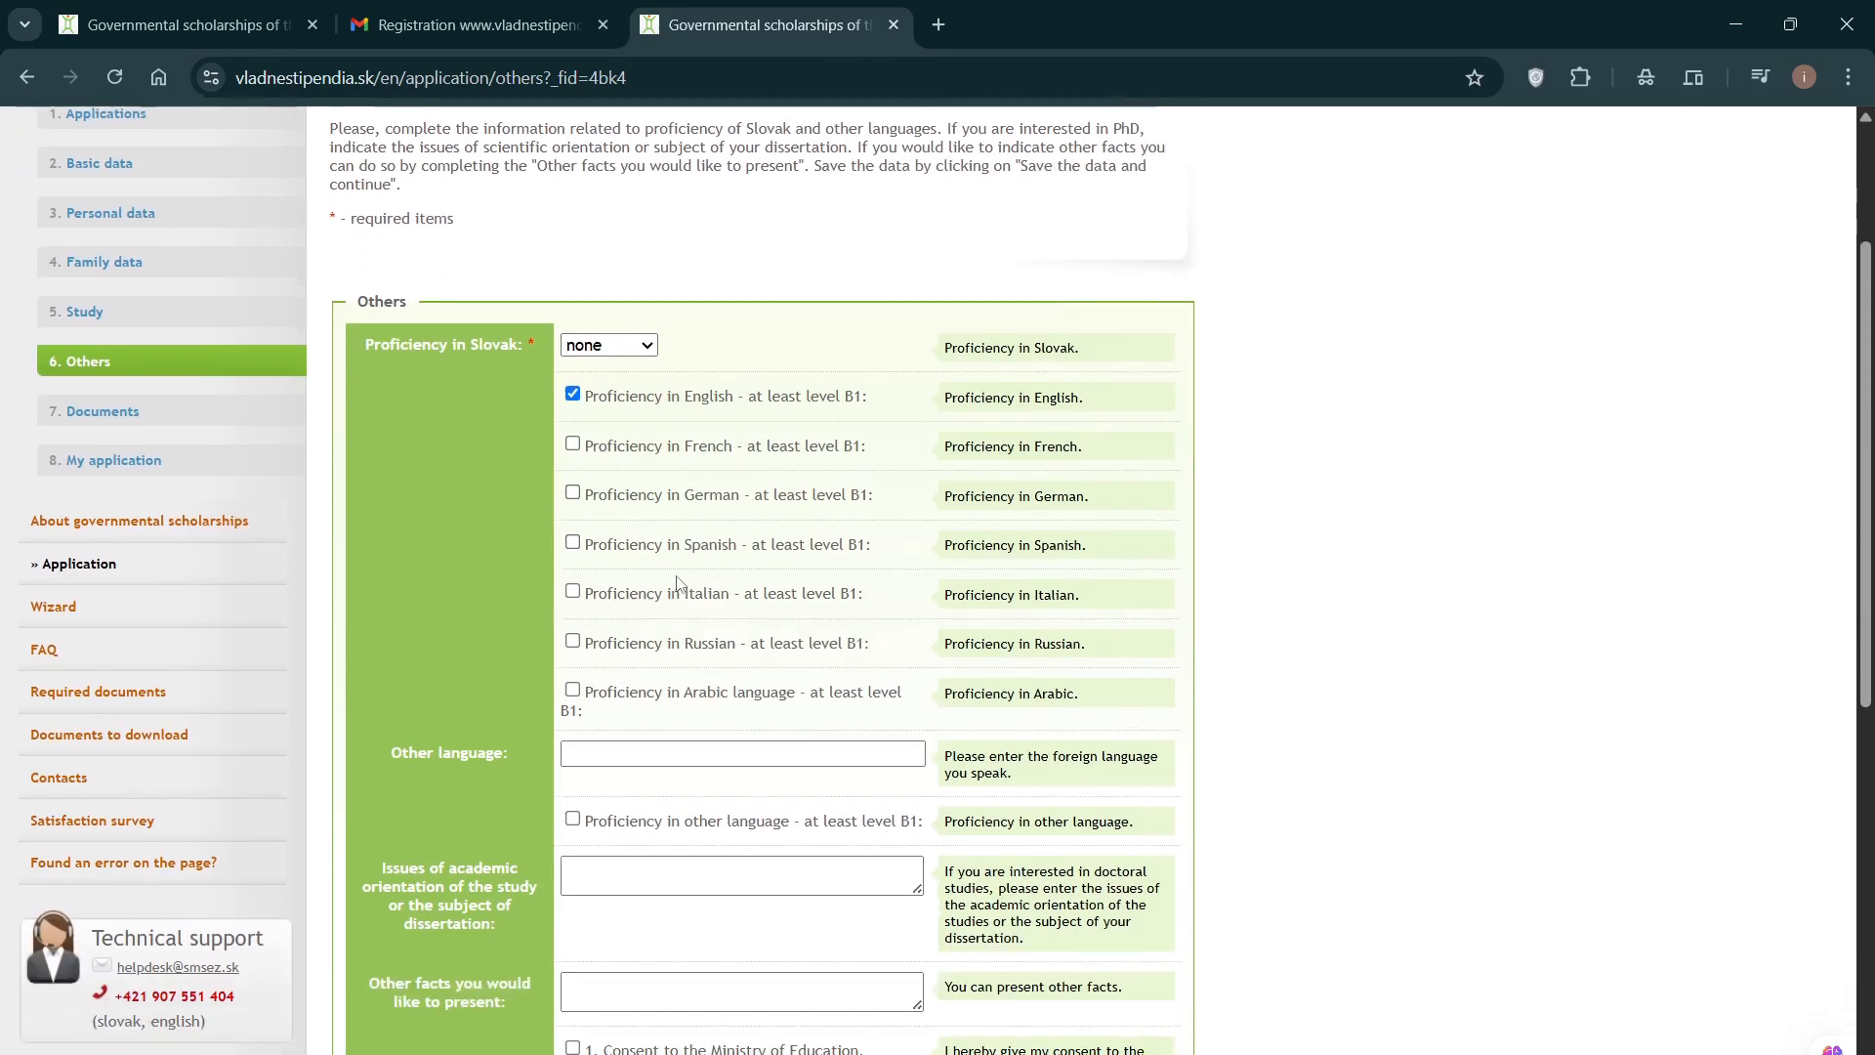
scroll(681, 587, "down", 1)
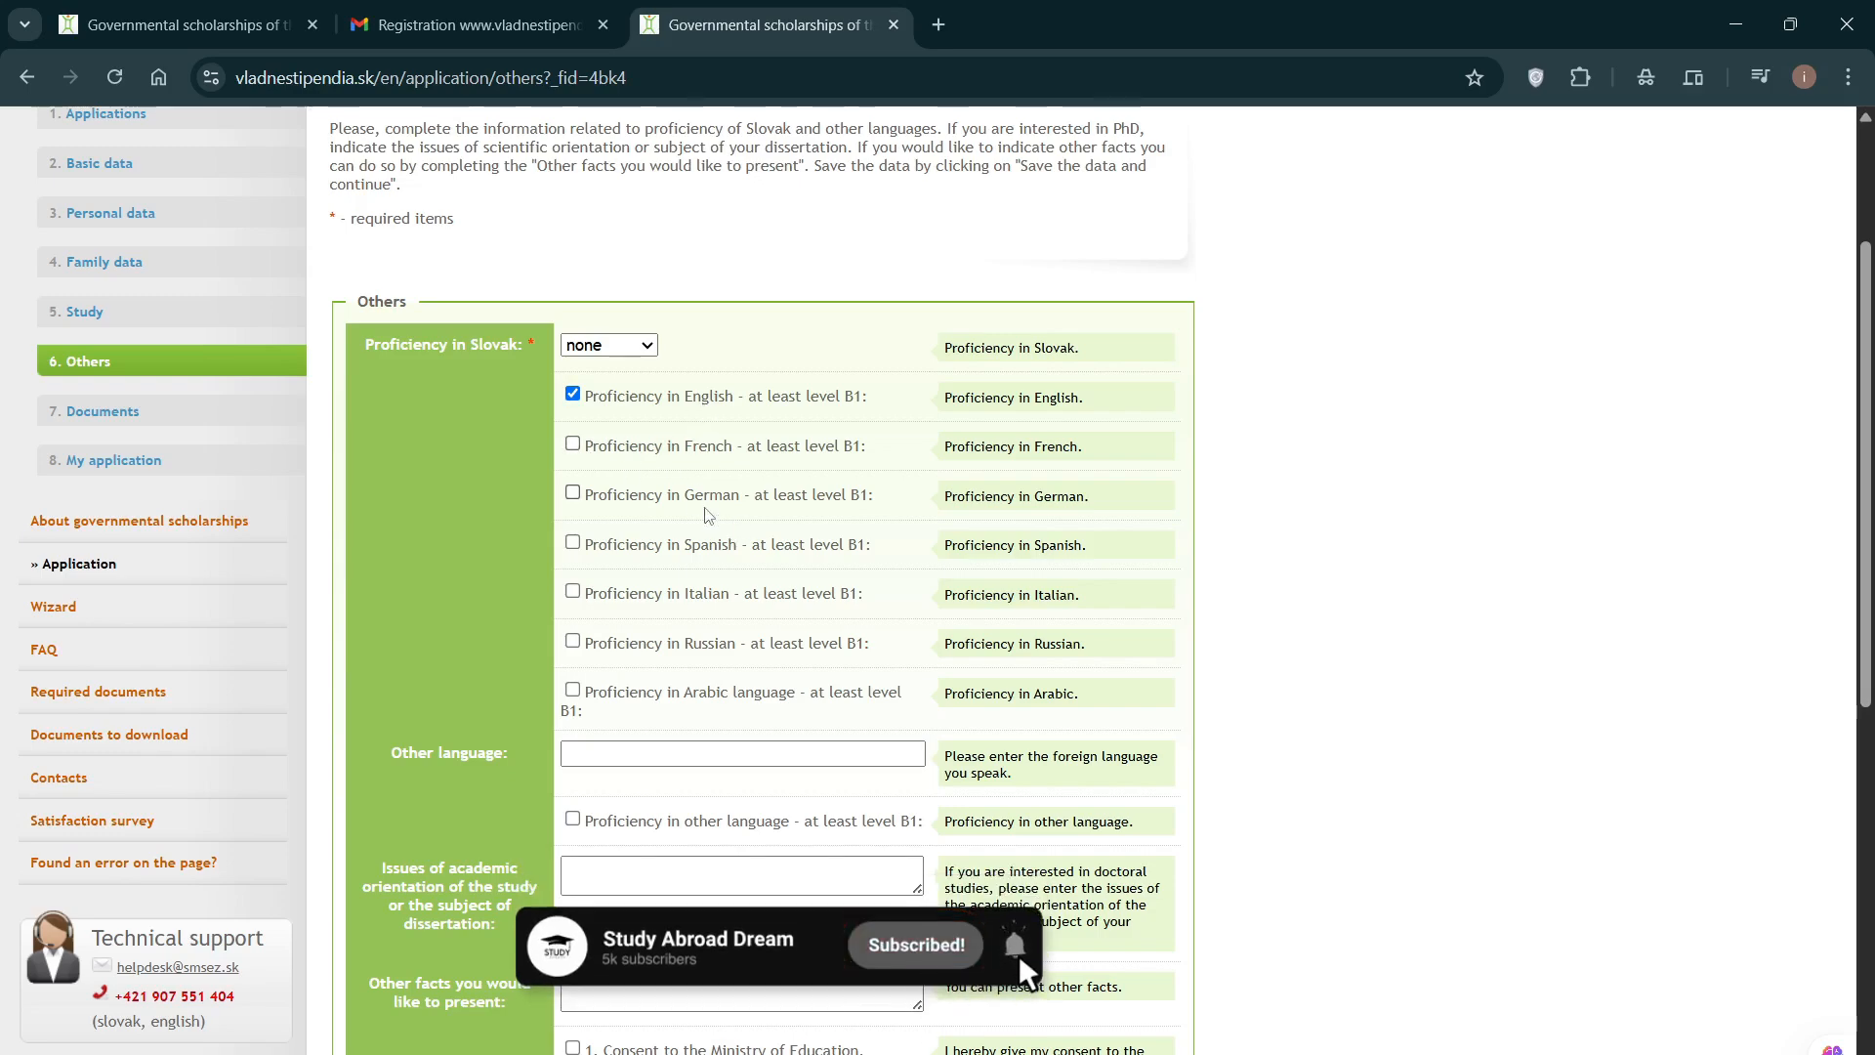
scroll(688, 674, "down", 1)
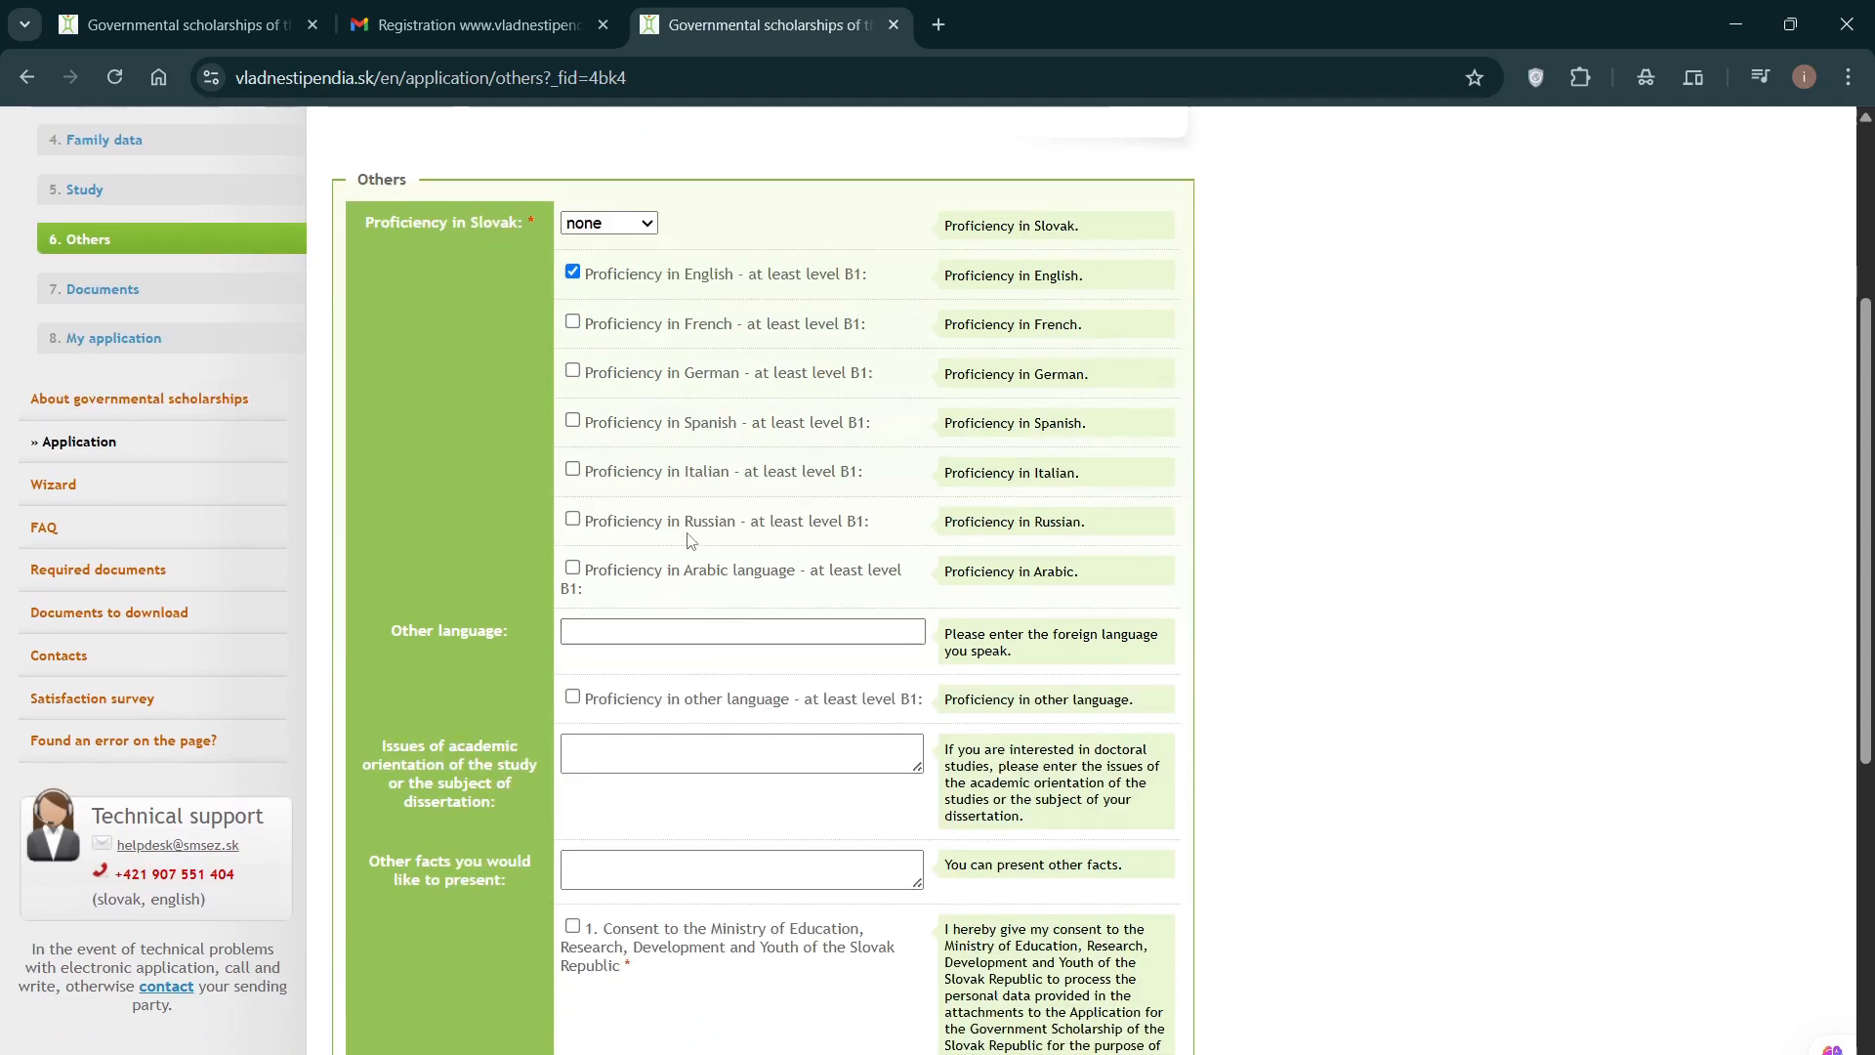
left_click(622, 634)
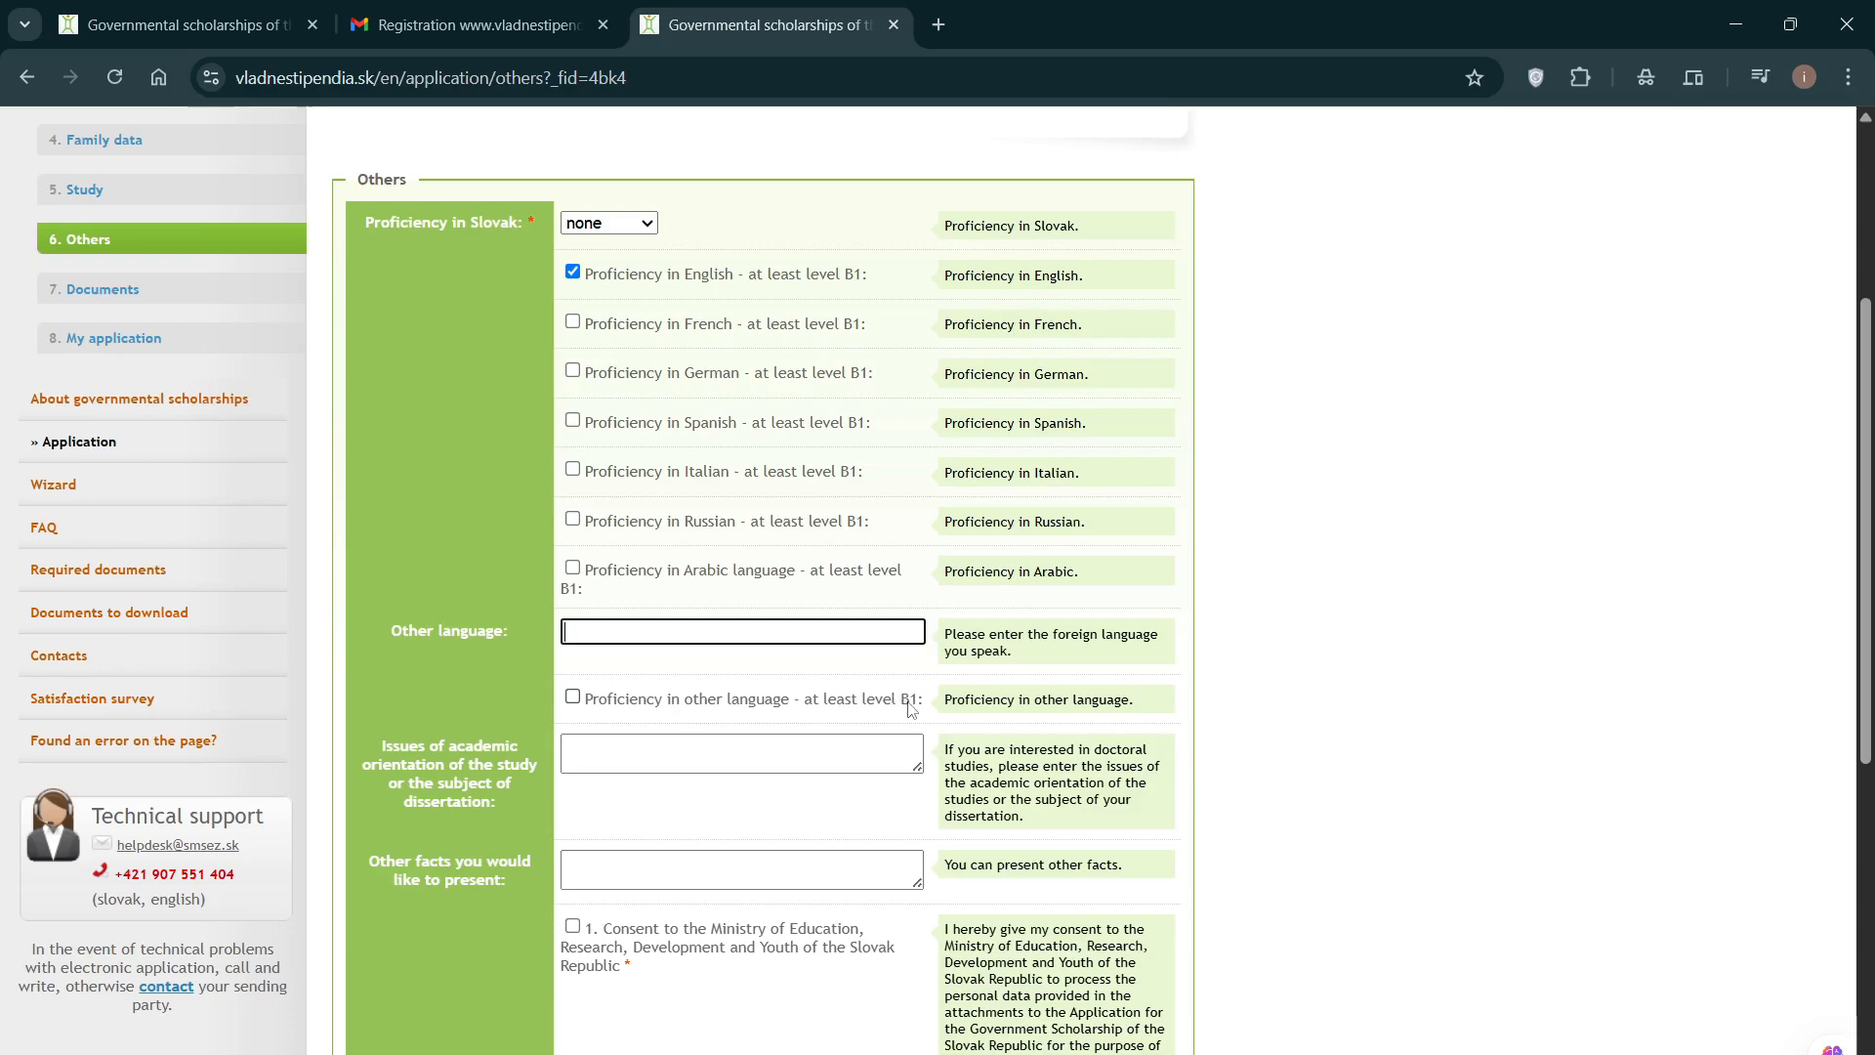
left_click(721, 759)
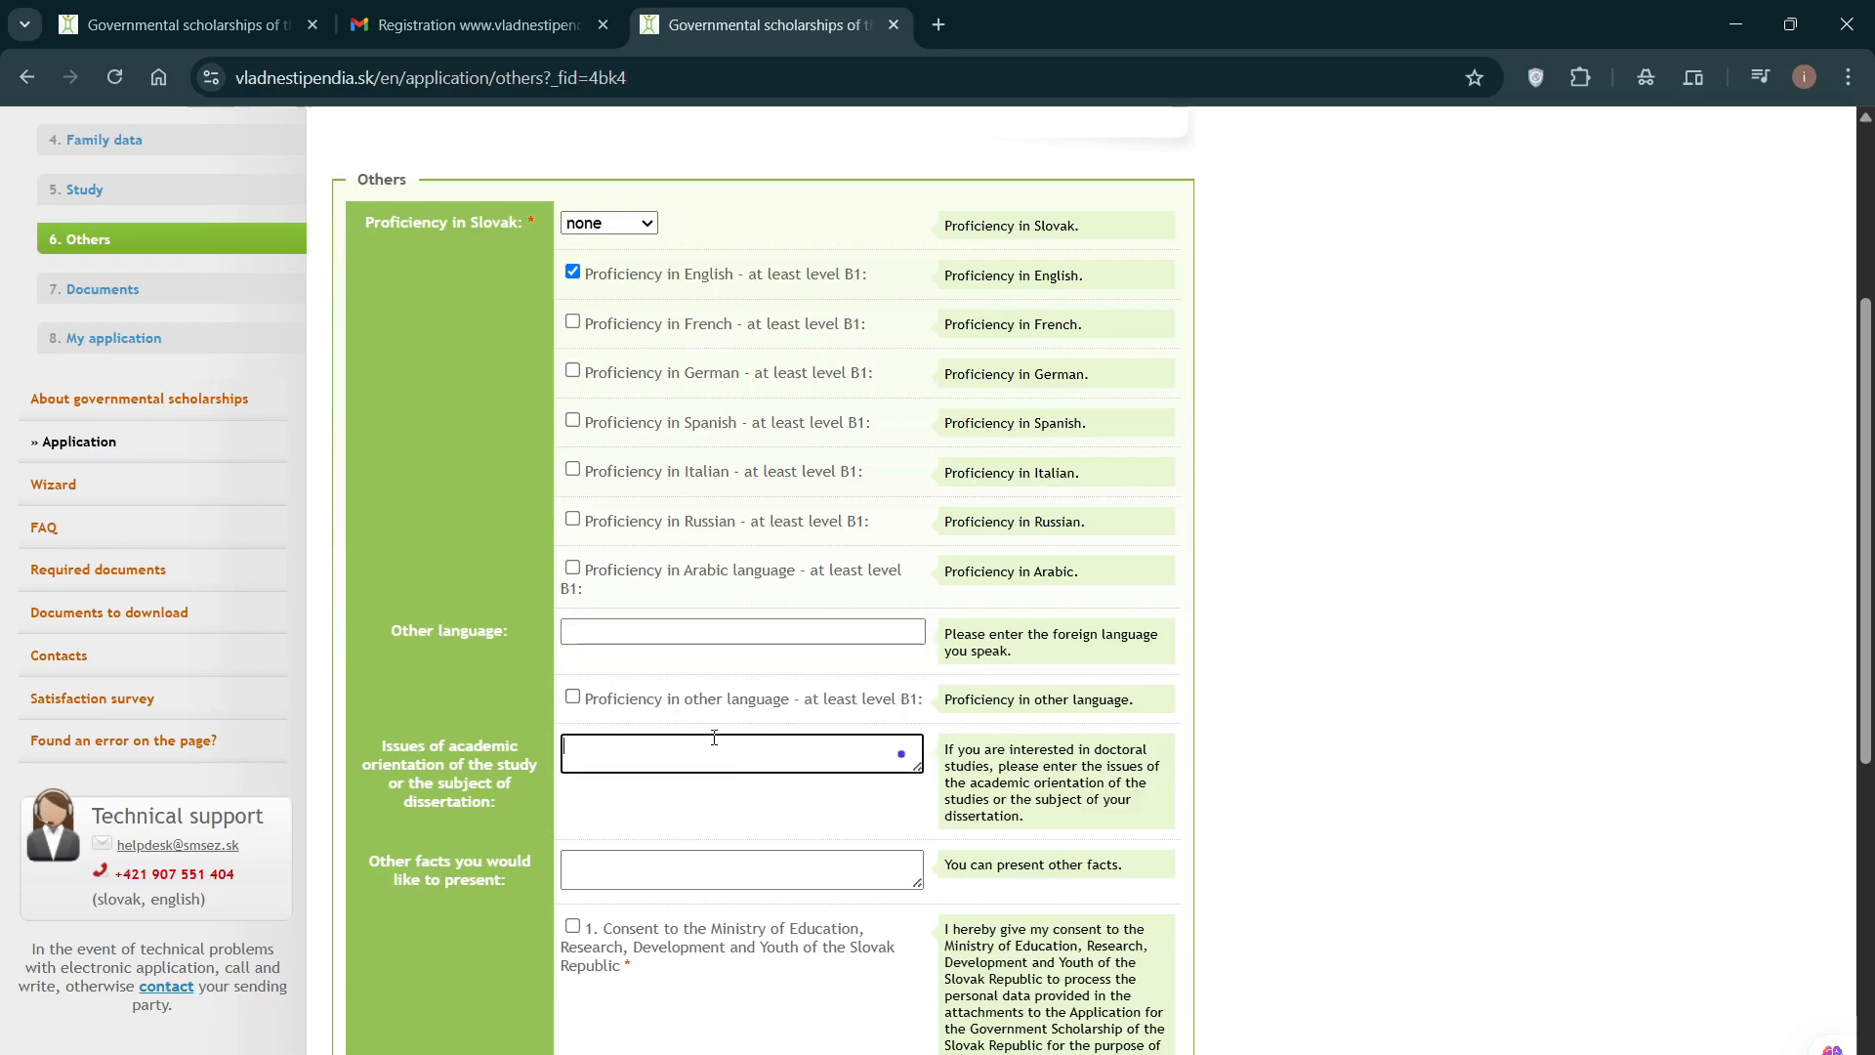
scroll(565, 634, "down", 1)
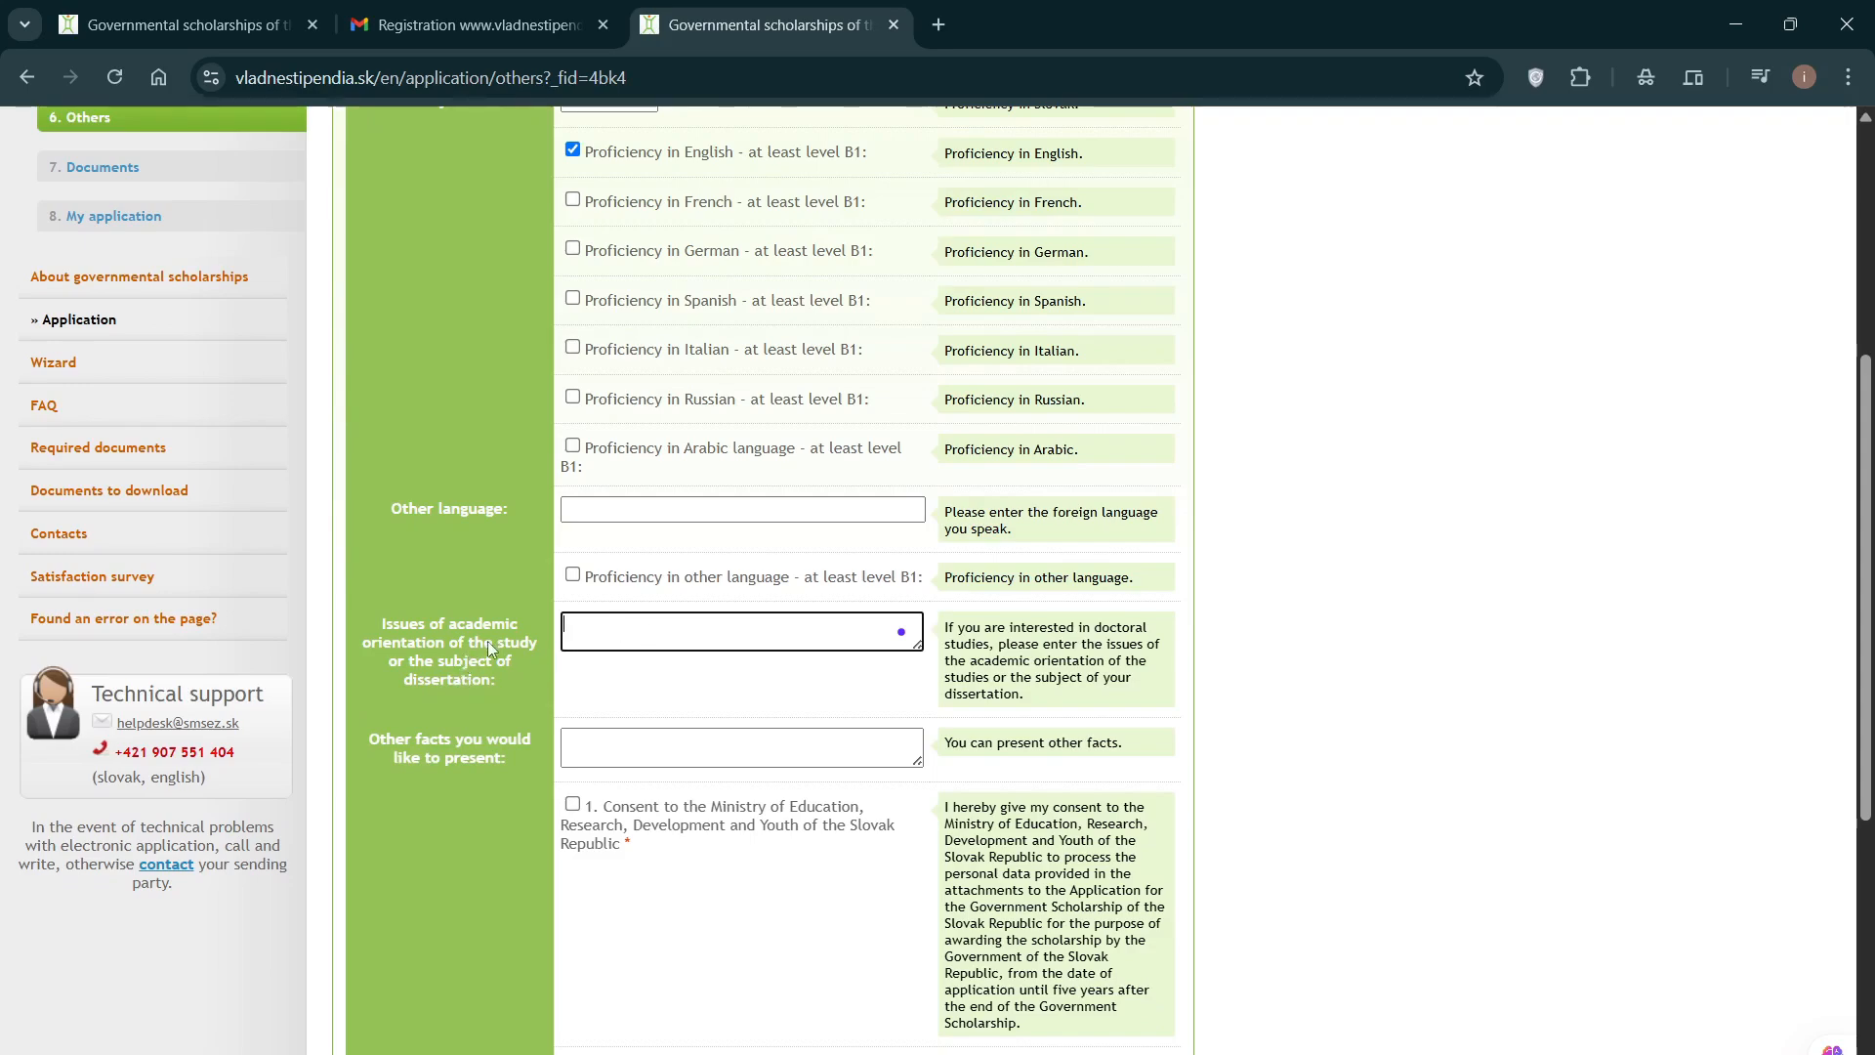
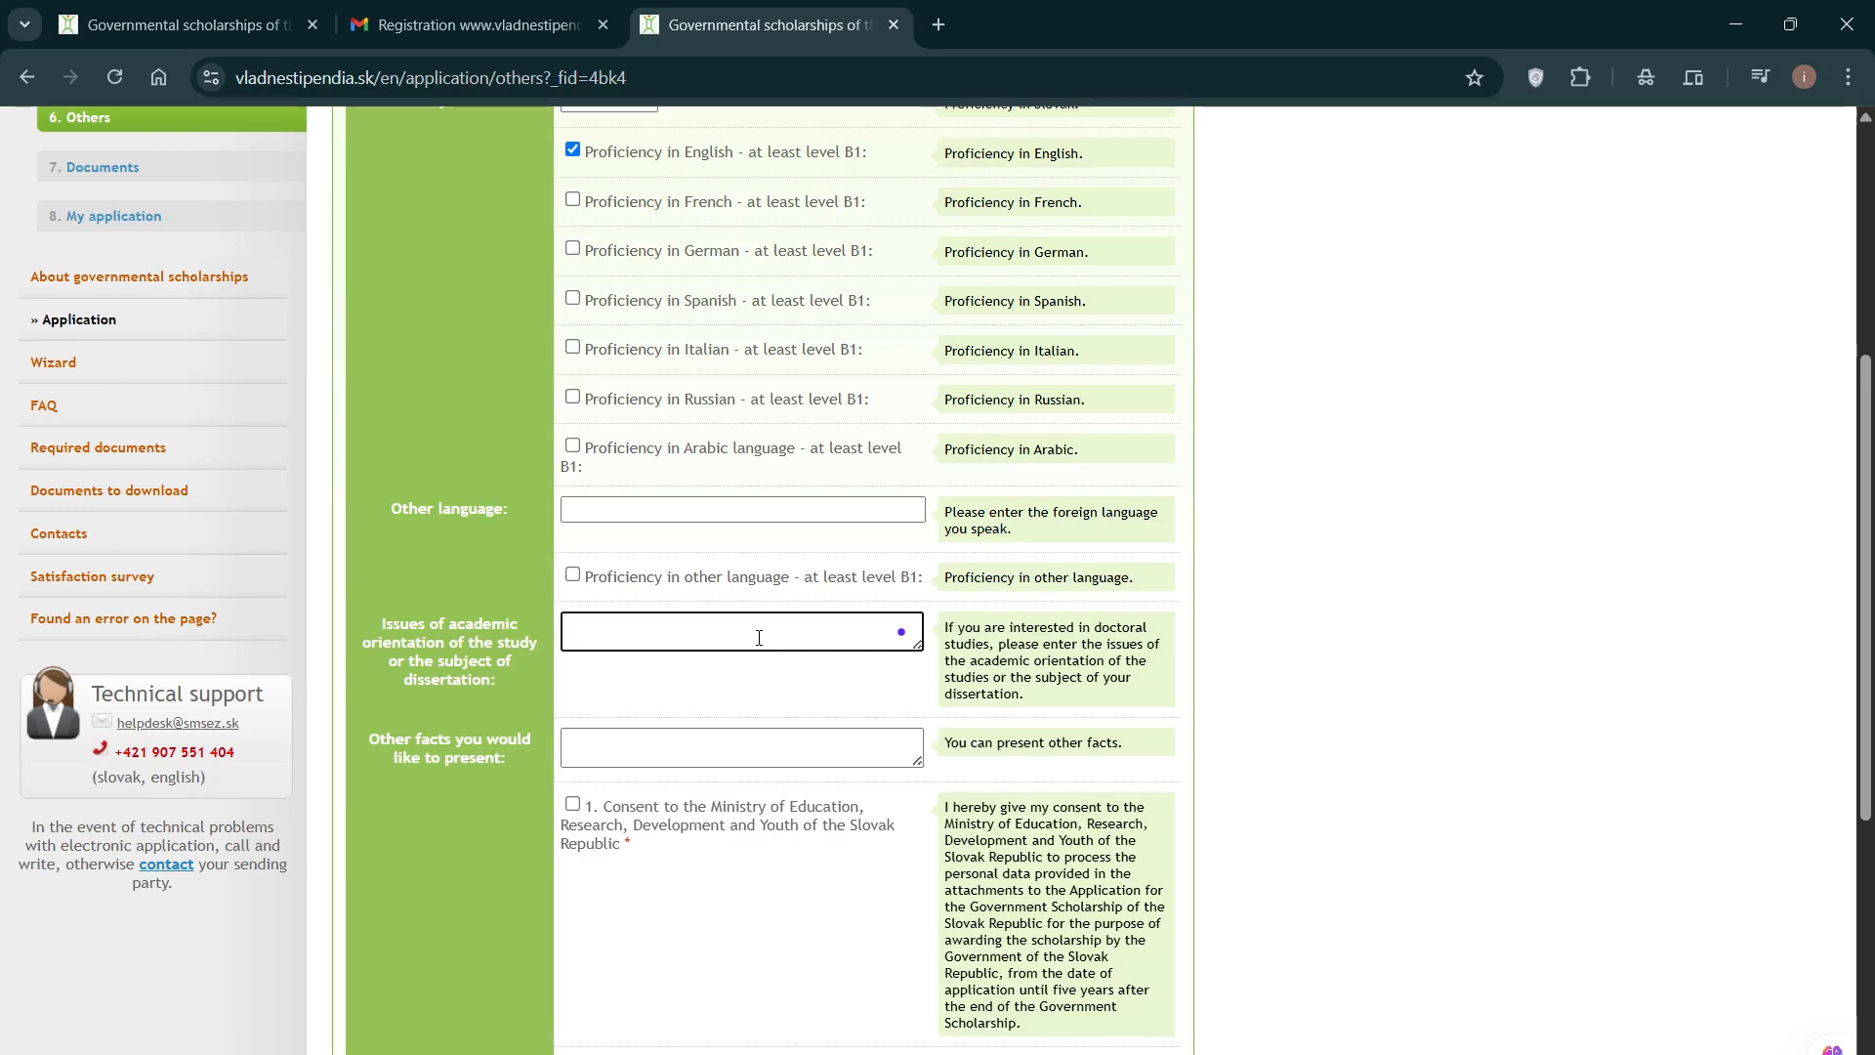
Step: Leave the dissertation-topic and Other facts fields on the Others page blank
left_click(716, 672)
left_click(695, 638)
left_click(678, 669)
left_click(691, 644)
left_click(708, 679)
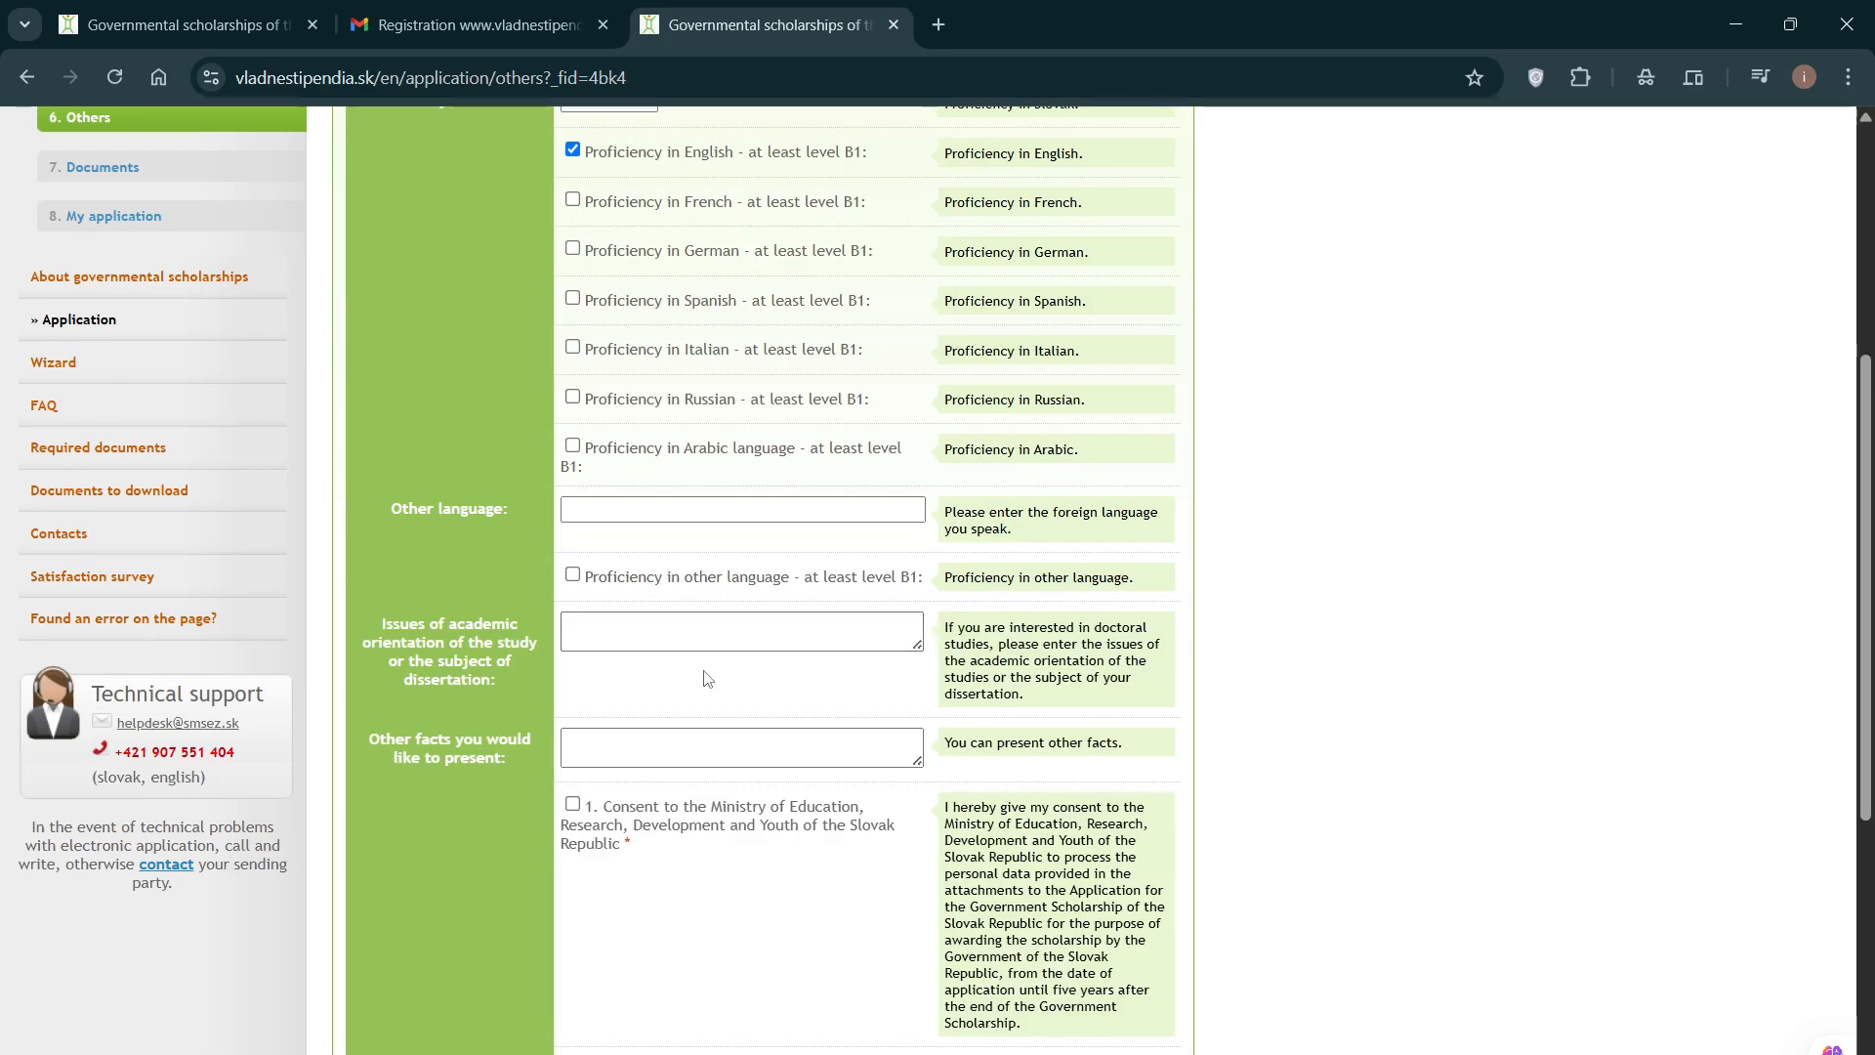
scroll(705, 674, "down", 1)
scroll(705, 679, "up", 1)
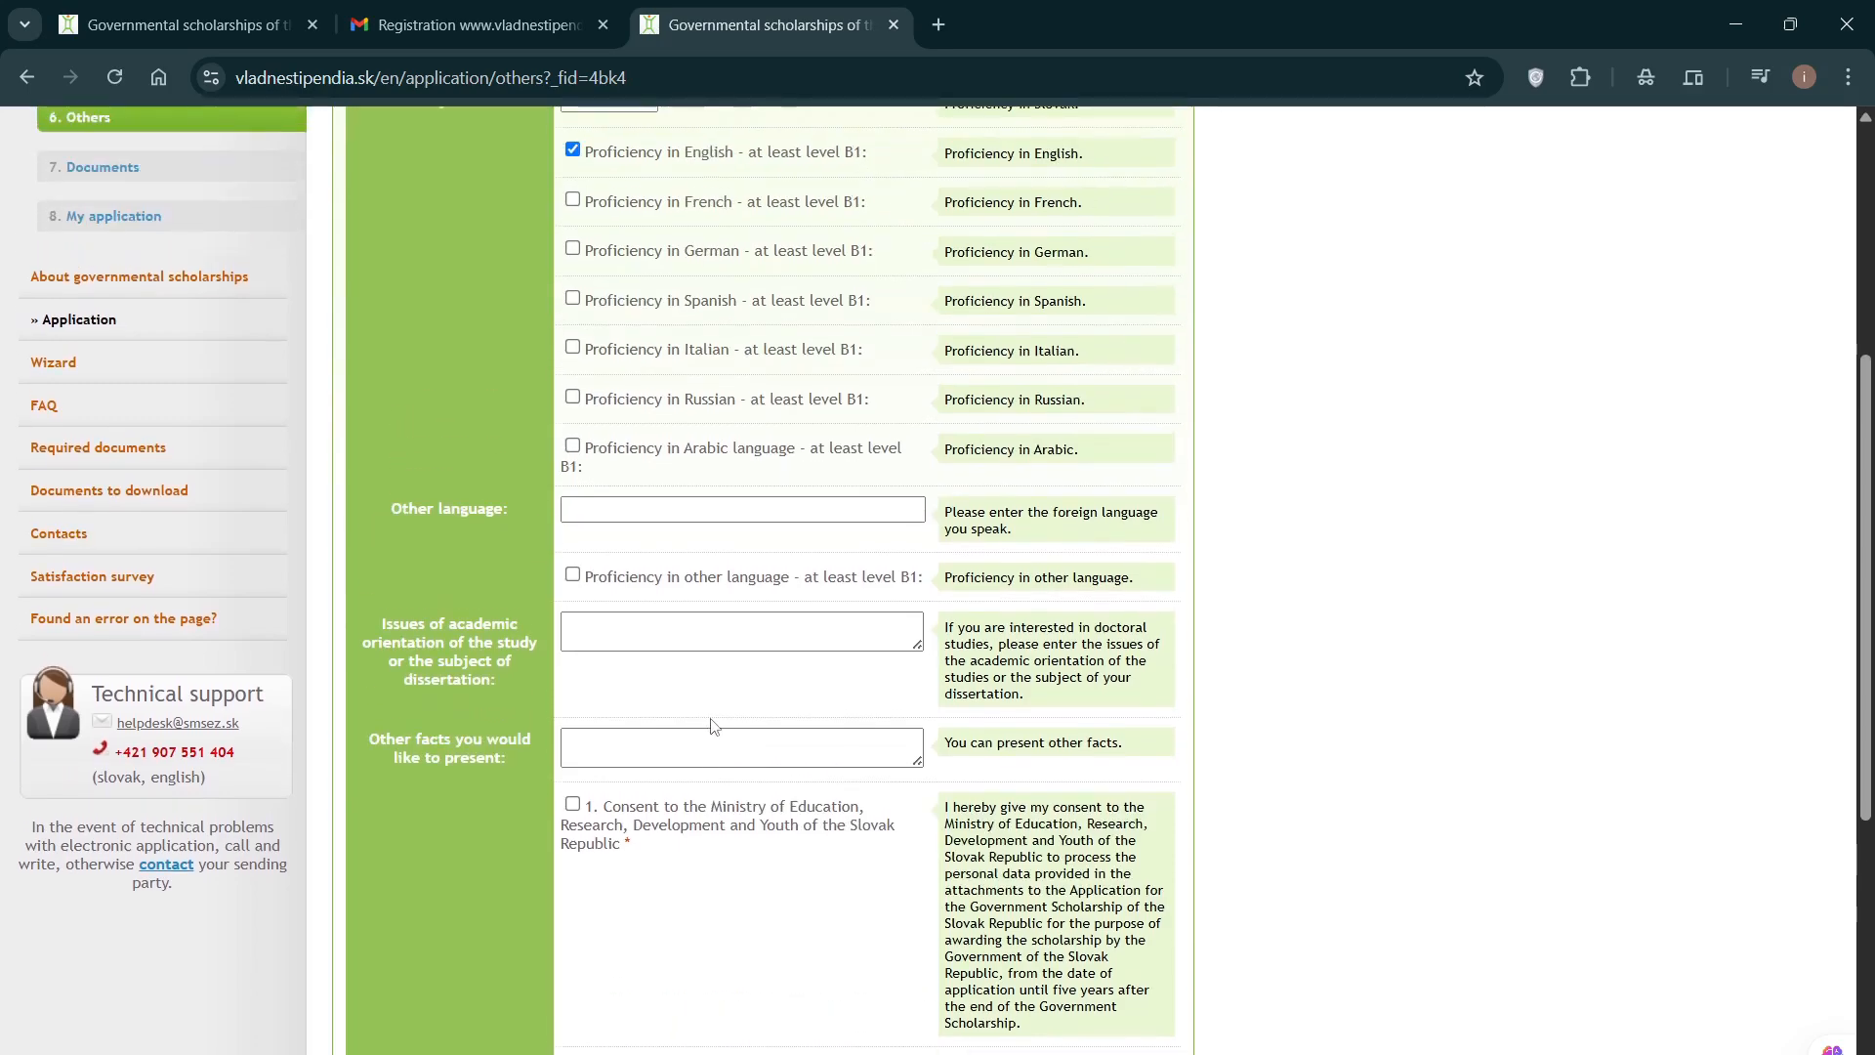
scroll(693, 664, "down", 1)
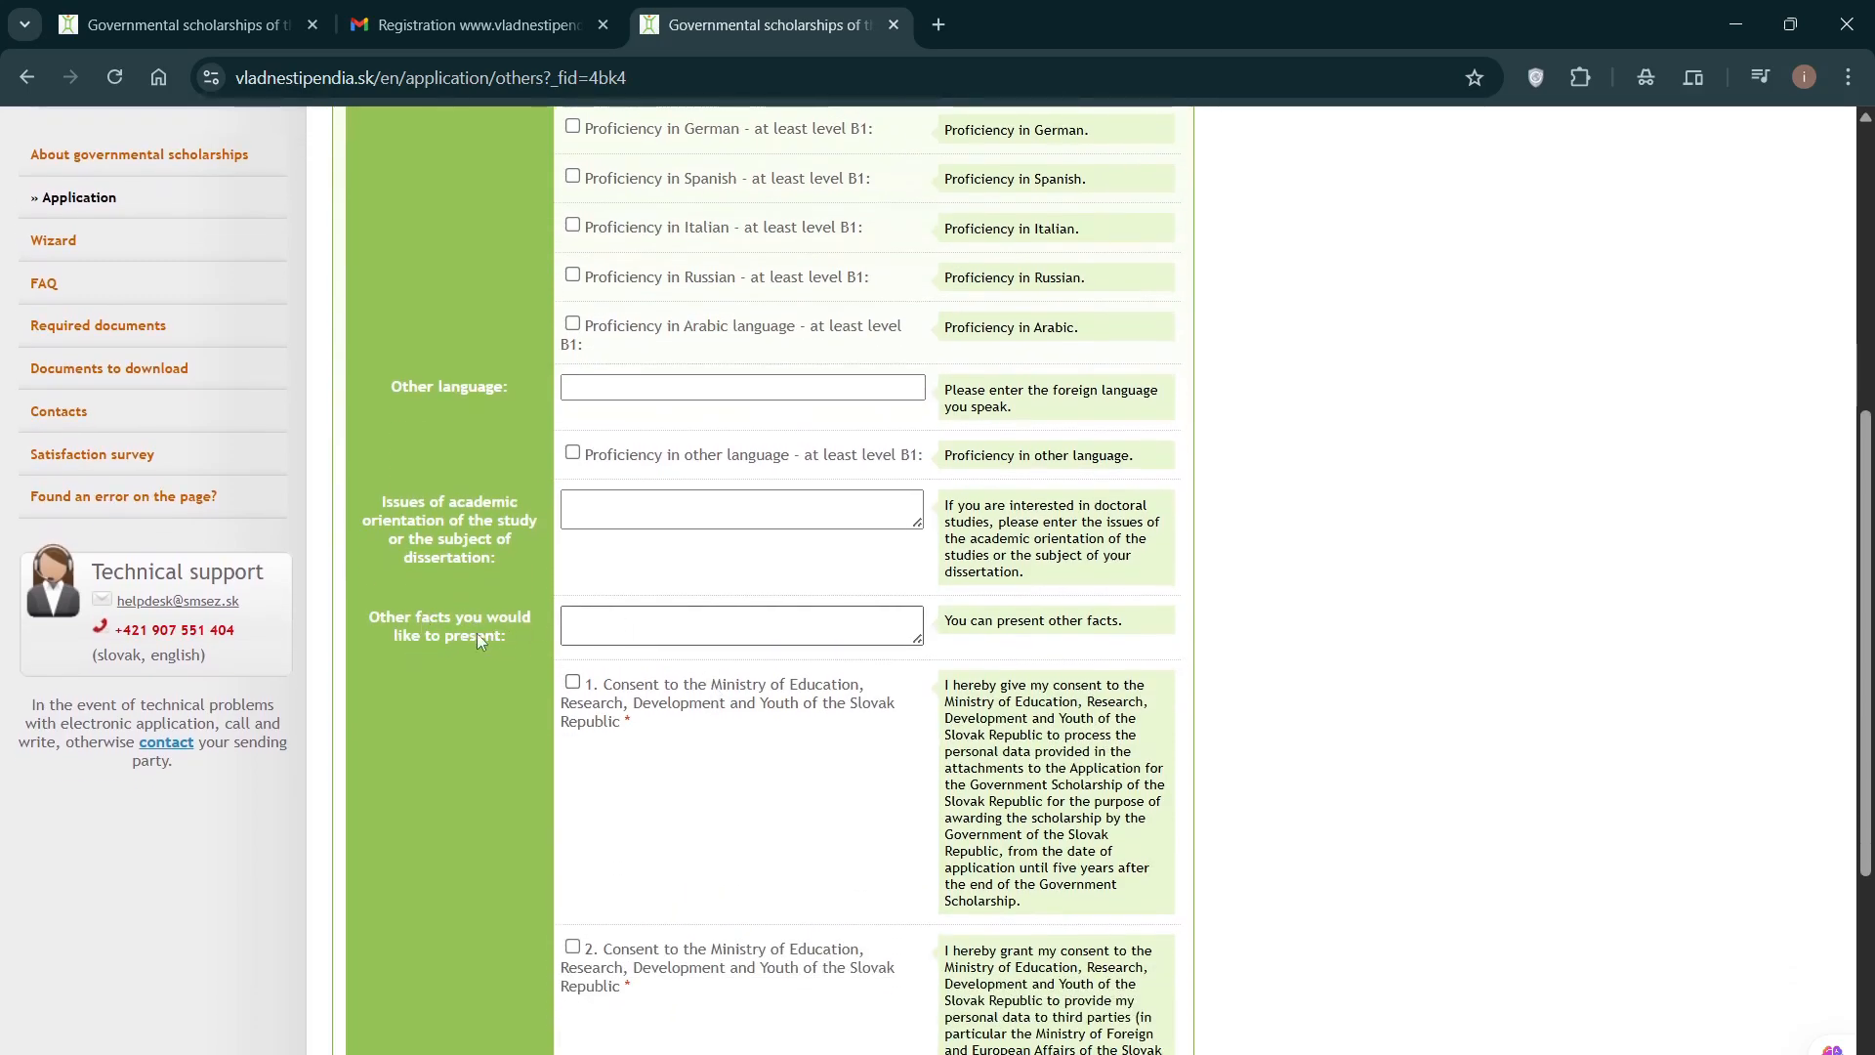
left_click(588, 632)
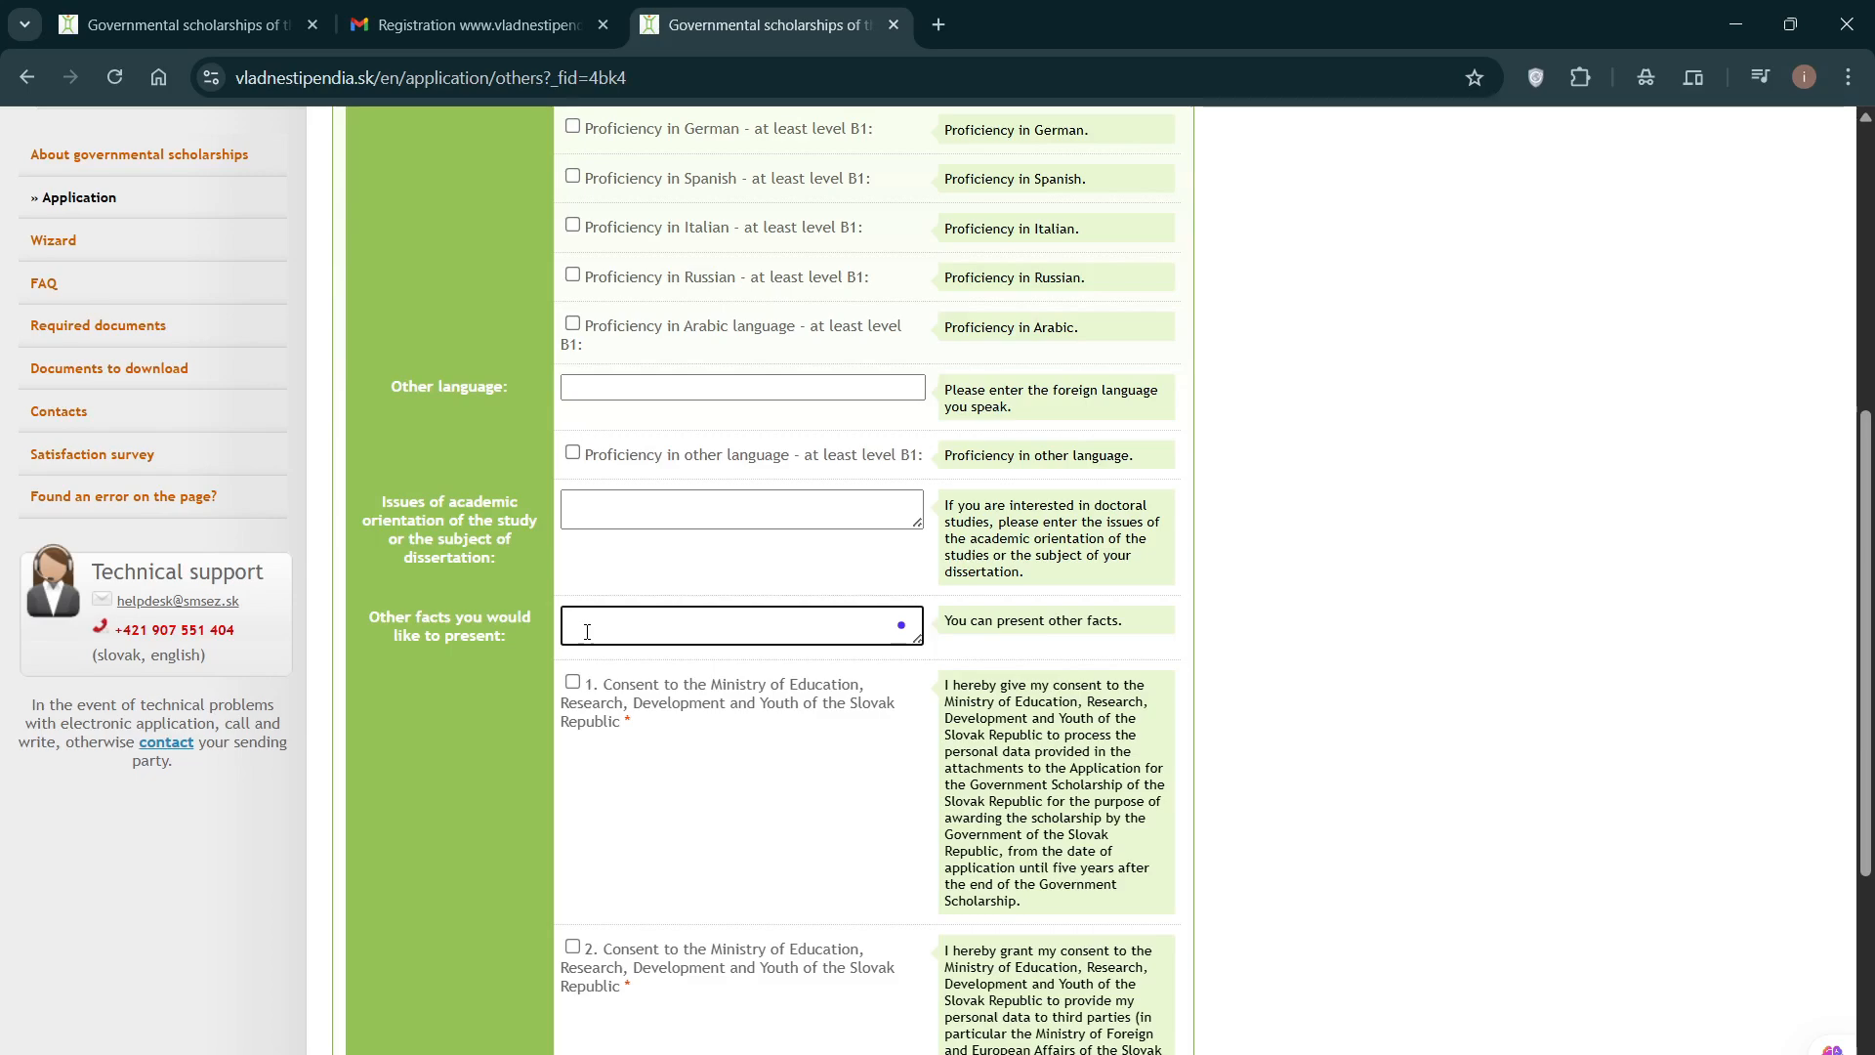
scroll(615, 703, "down", 1)
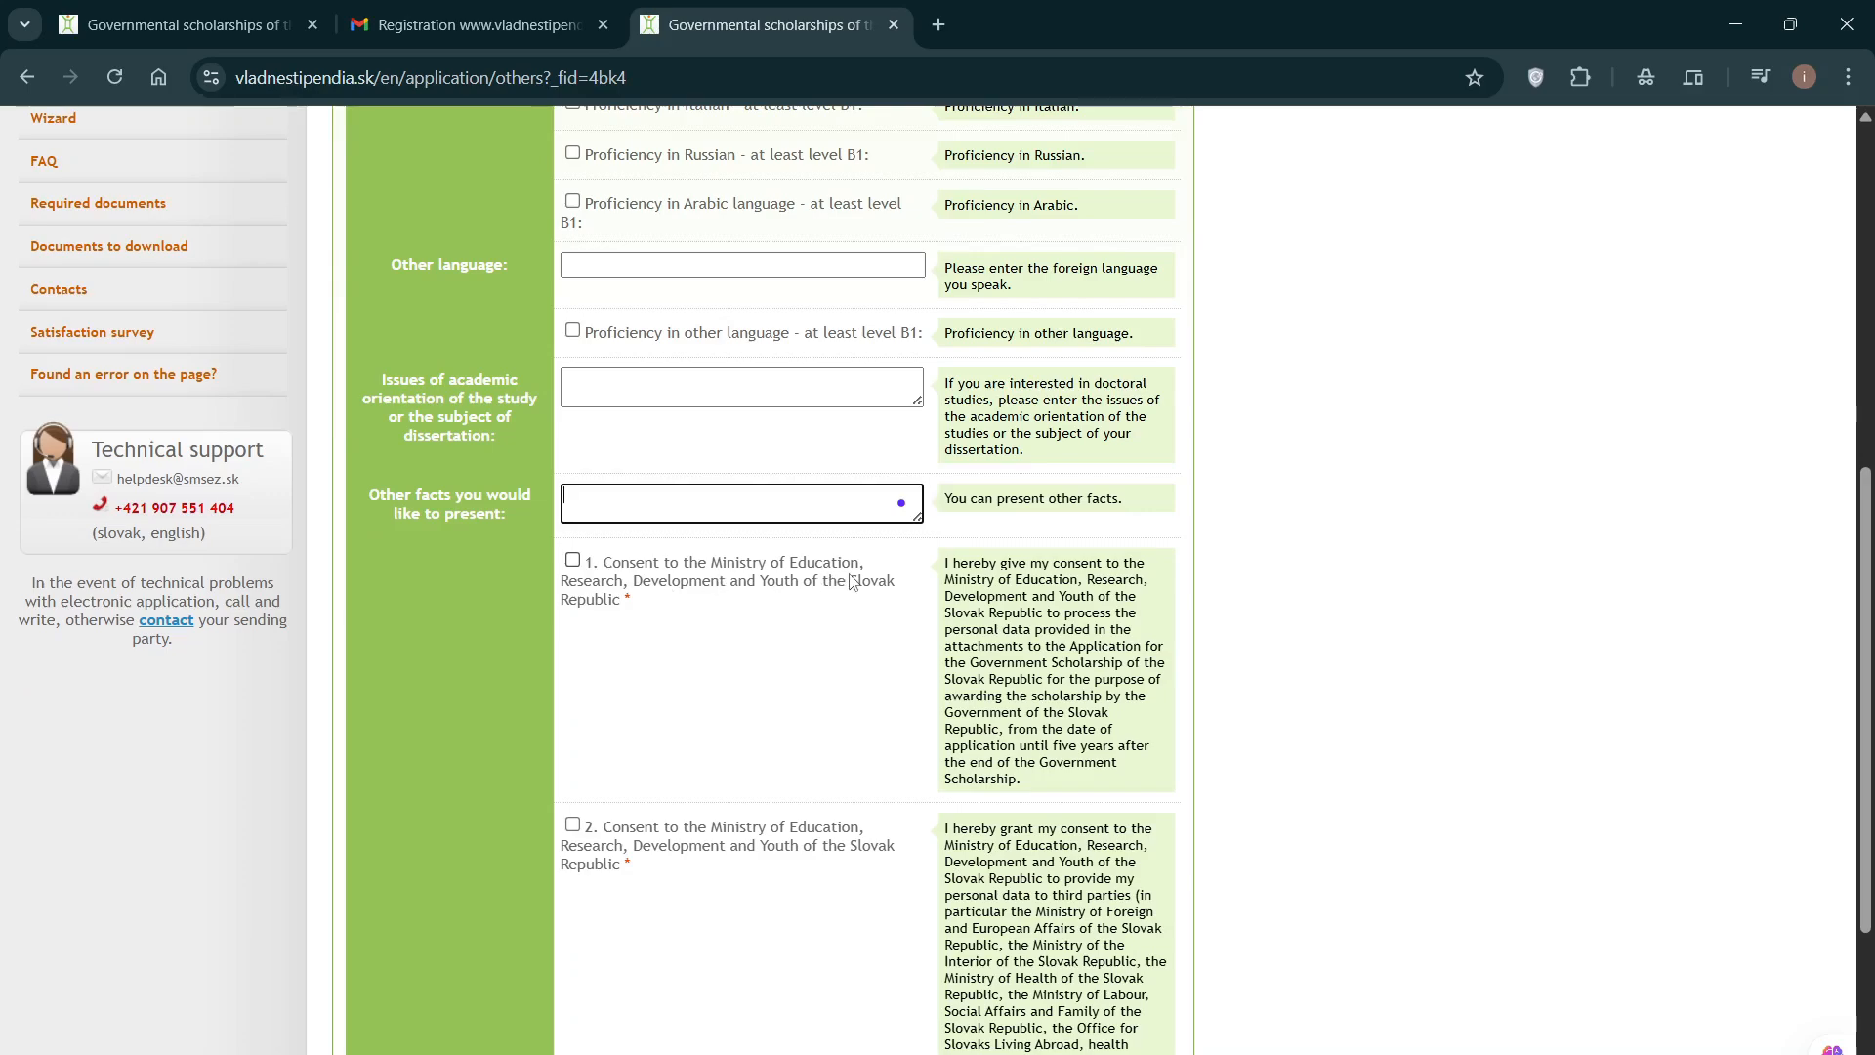
Step: Tick Consent 1 and Consent 2, then save the Others step to continue
left_click(576, 563)
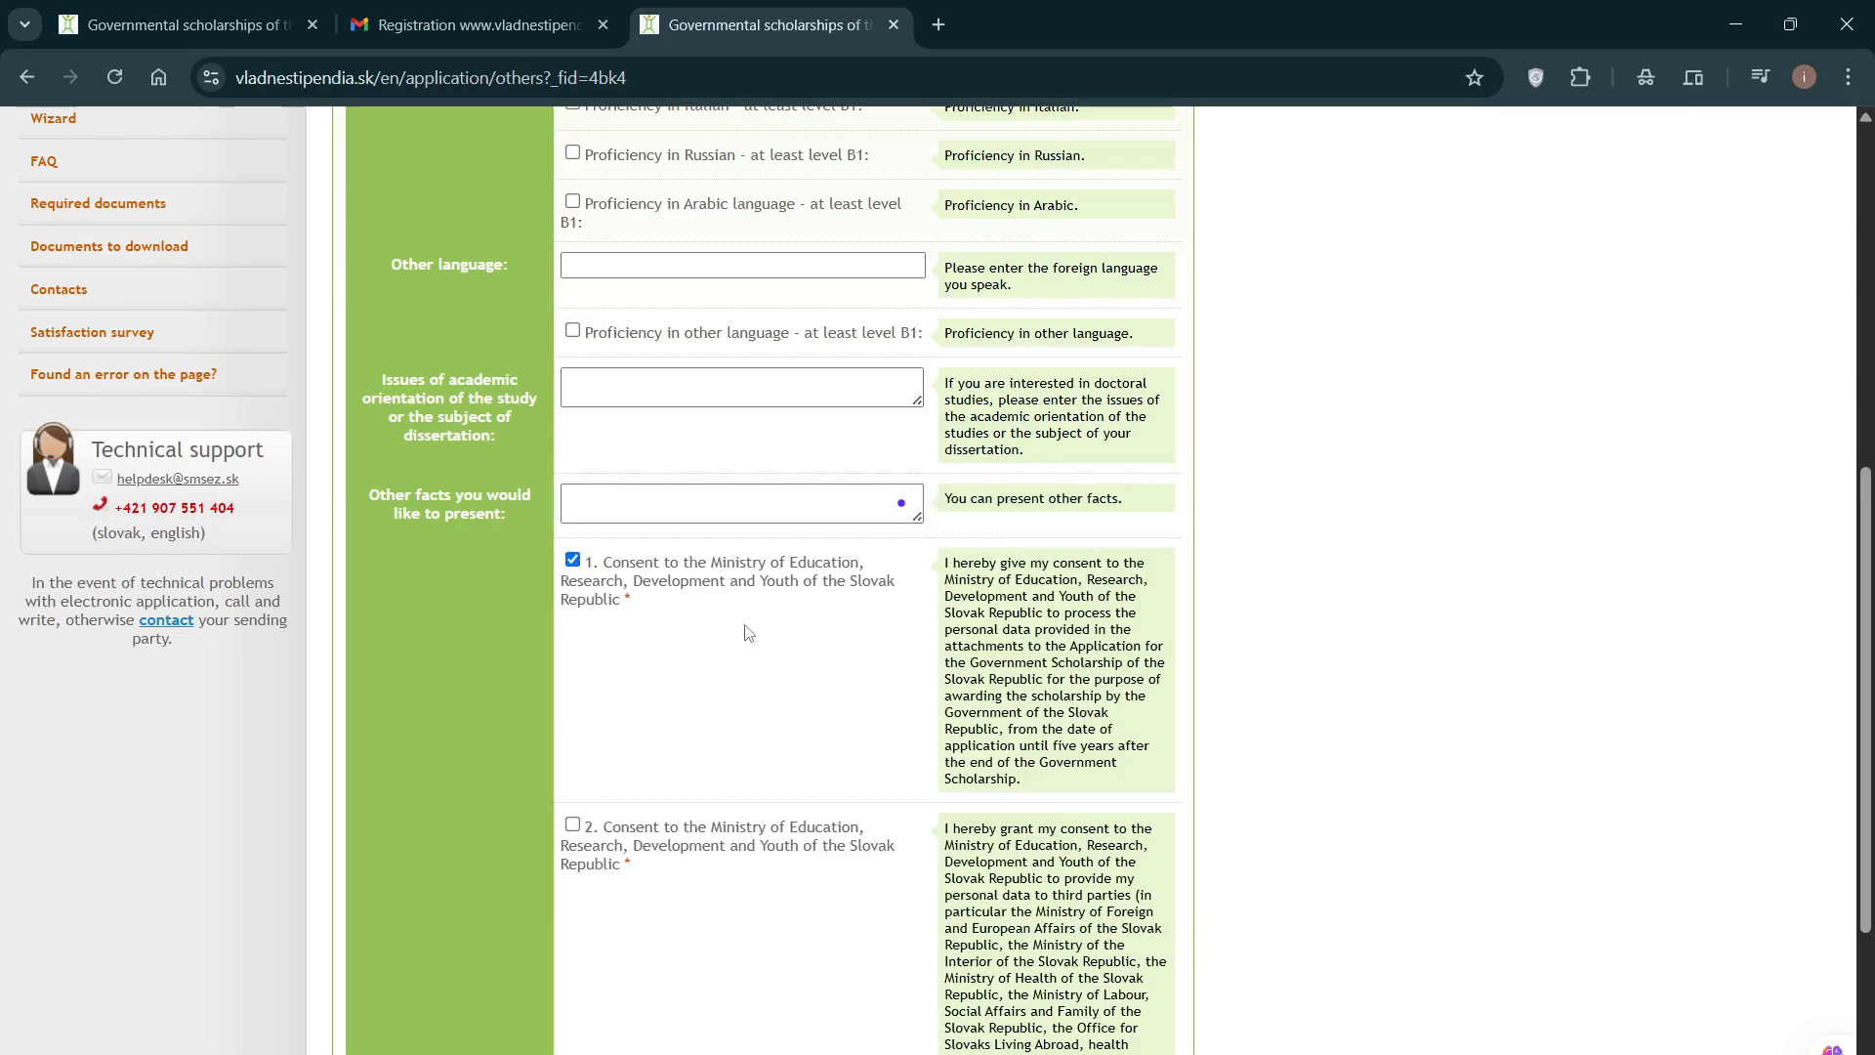
scroll(748, 630, "down", 1)
left_click(574, 701)
scroll(737, 695, "down", 1)
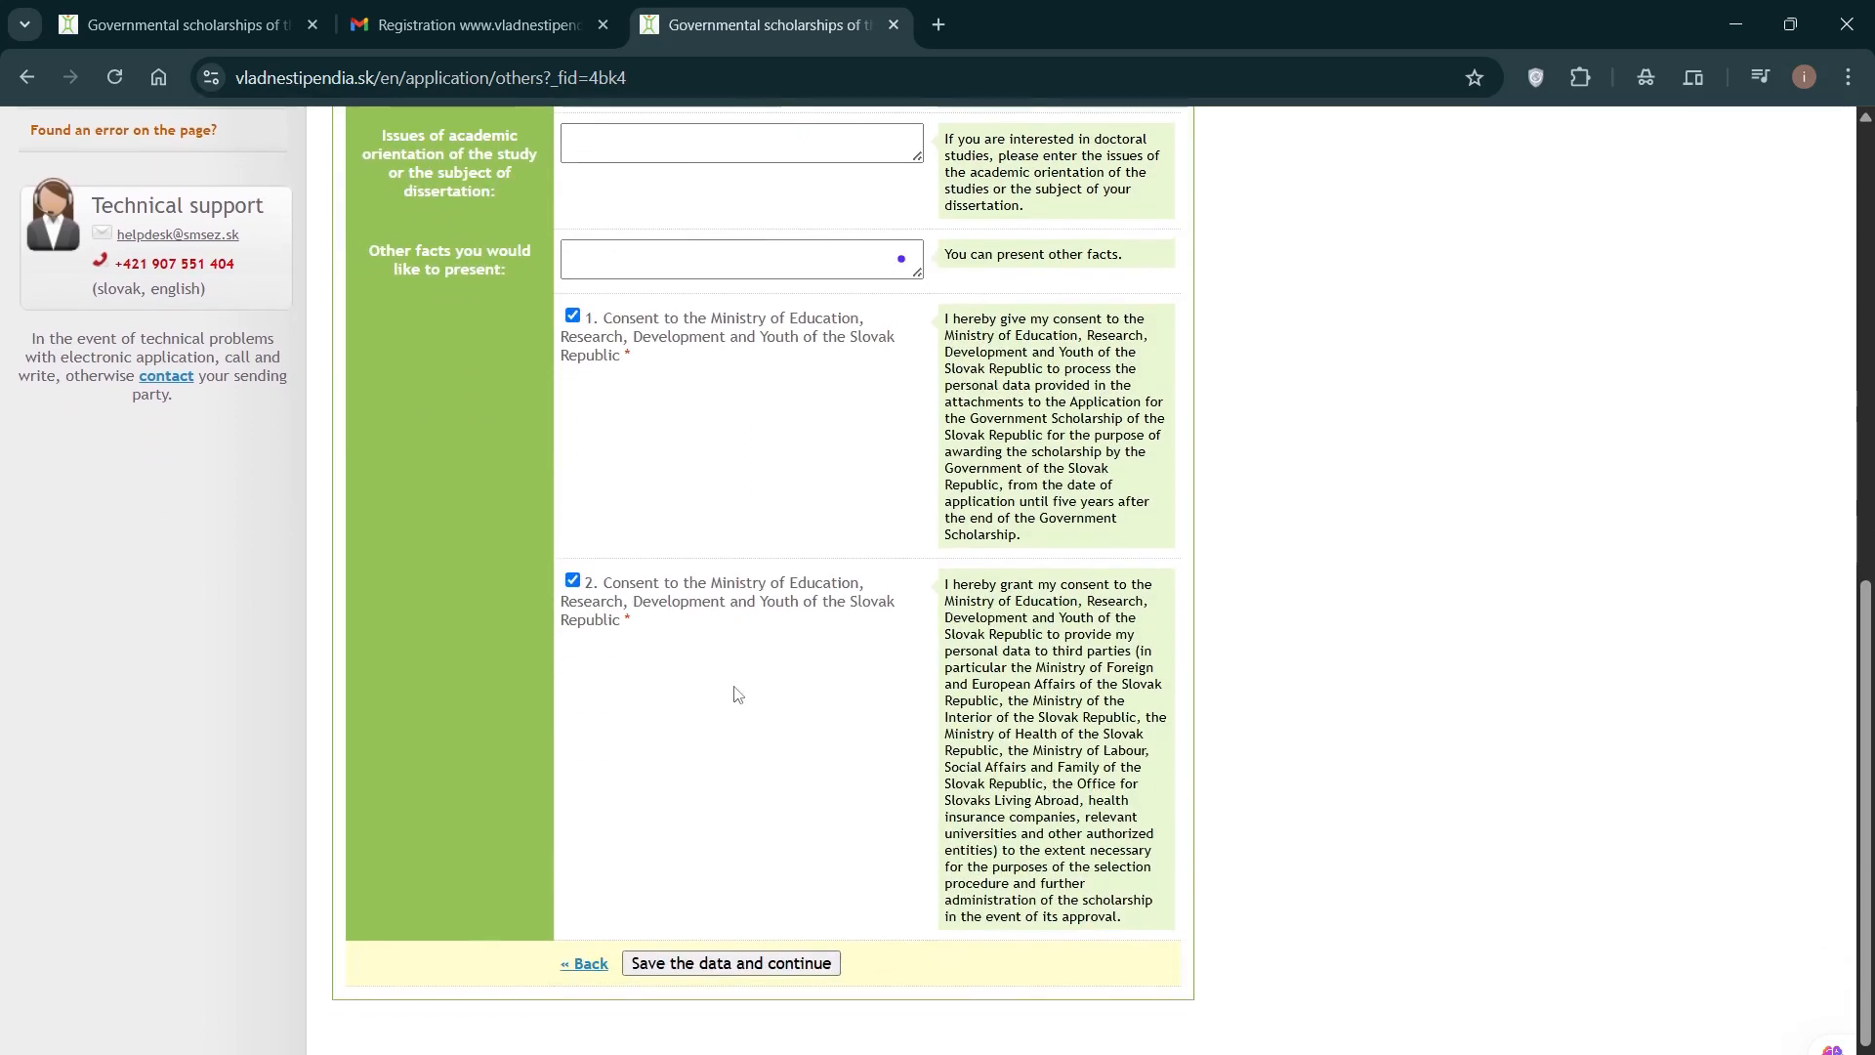
scroll(738, 689, "up", 5)
scroll(738, 687, "down", 5)
scroll(737, 687, "up", 8)
scroll(737, 686, "down", 2)
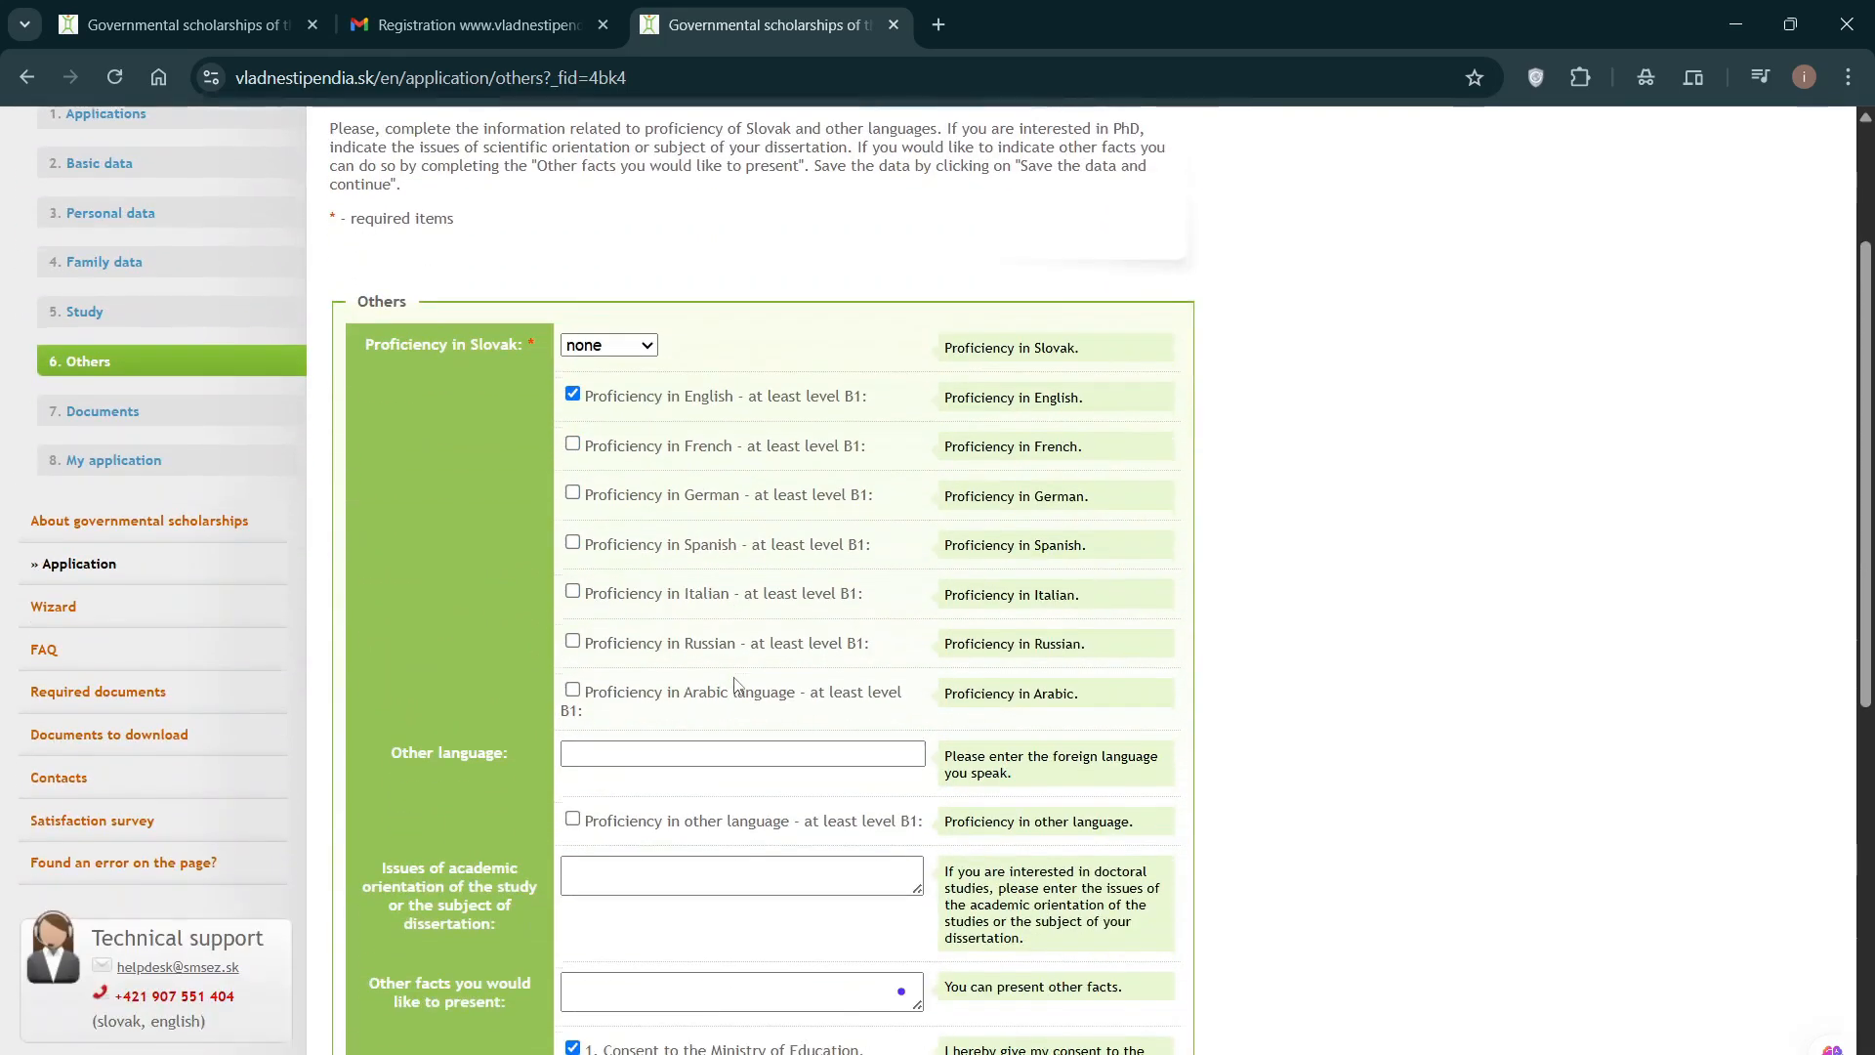
scroll(735, 683, "down", 8)
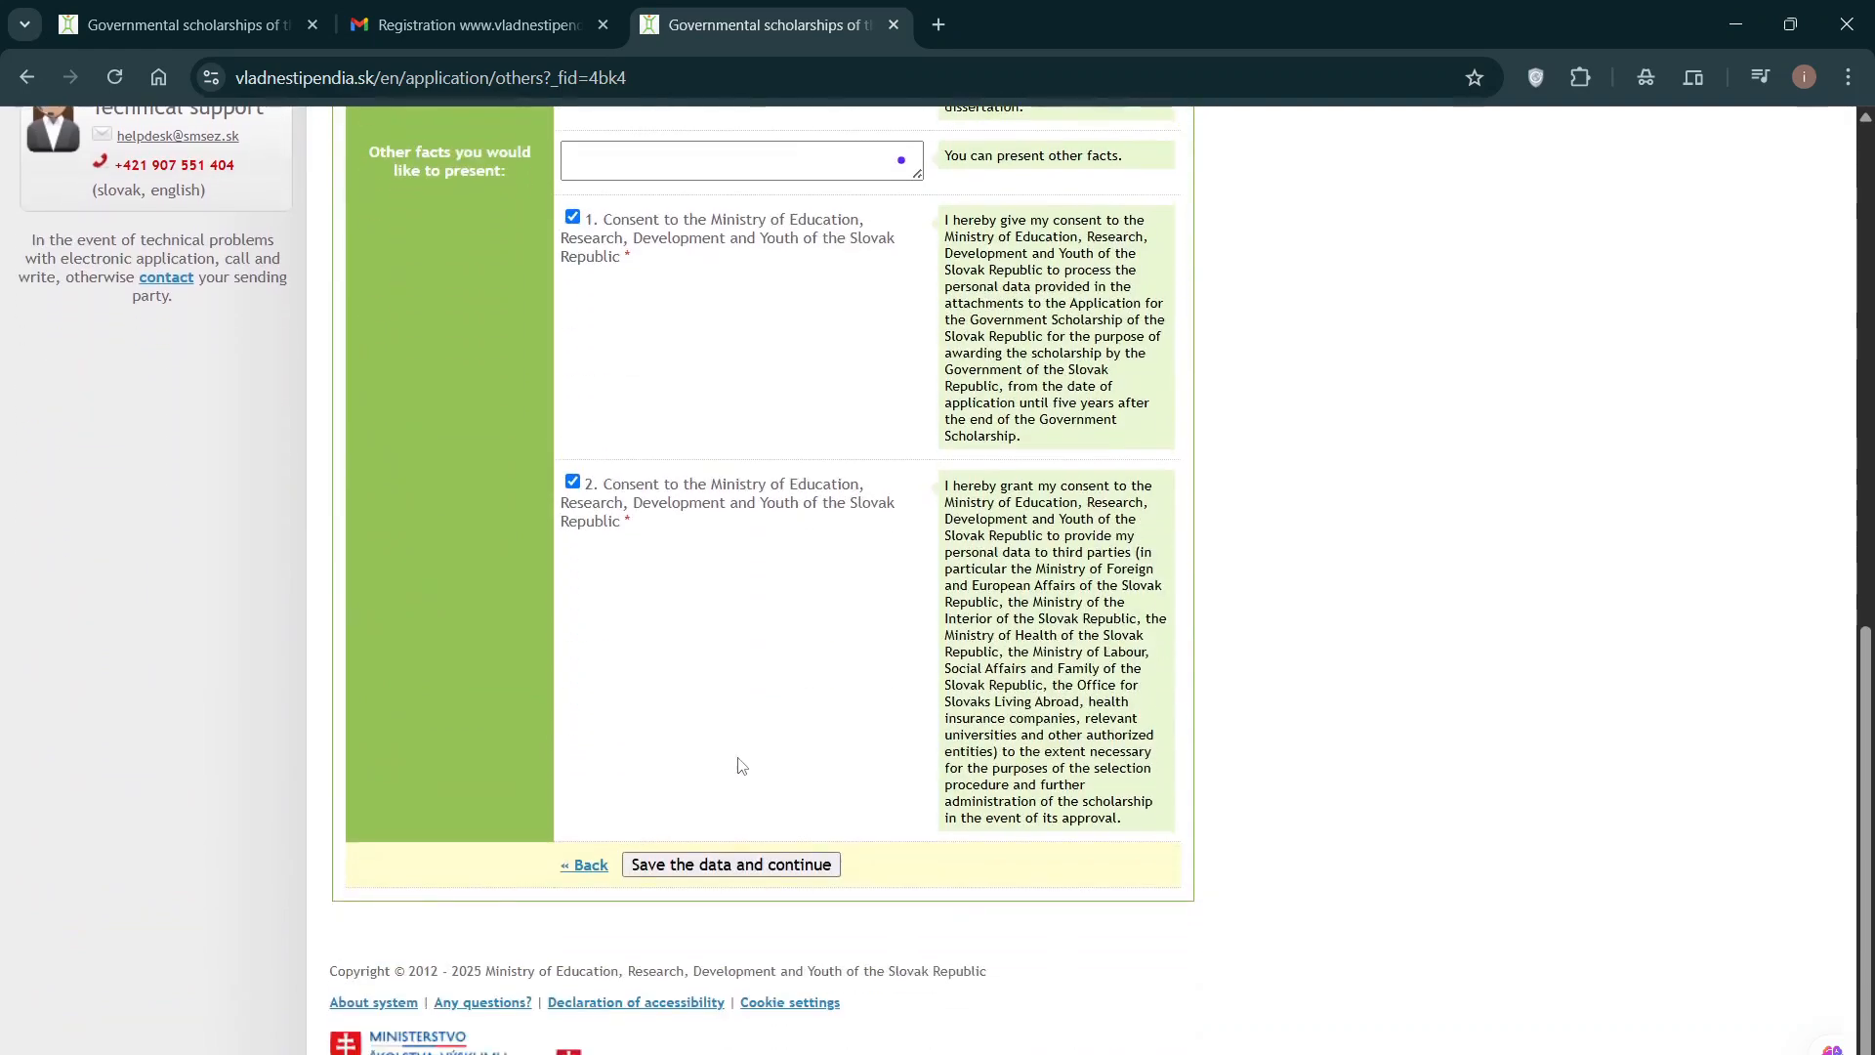
left_click(704, 865)
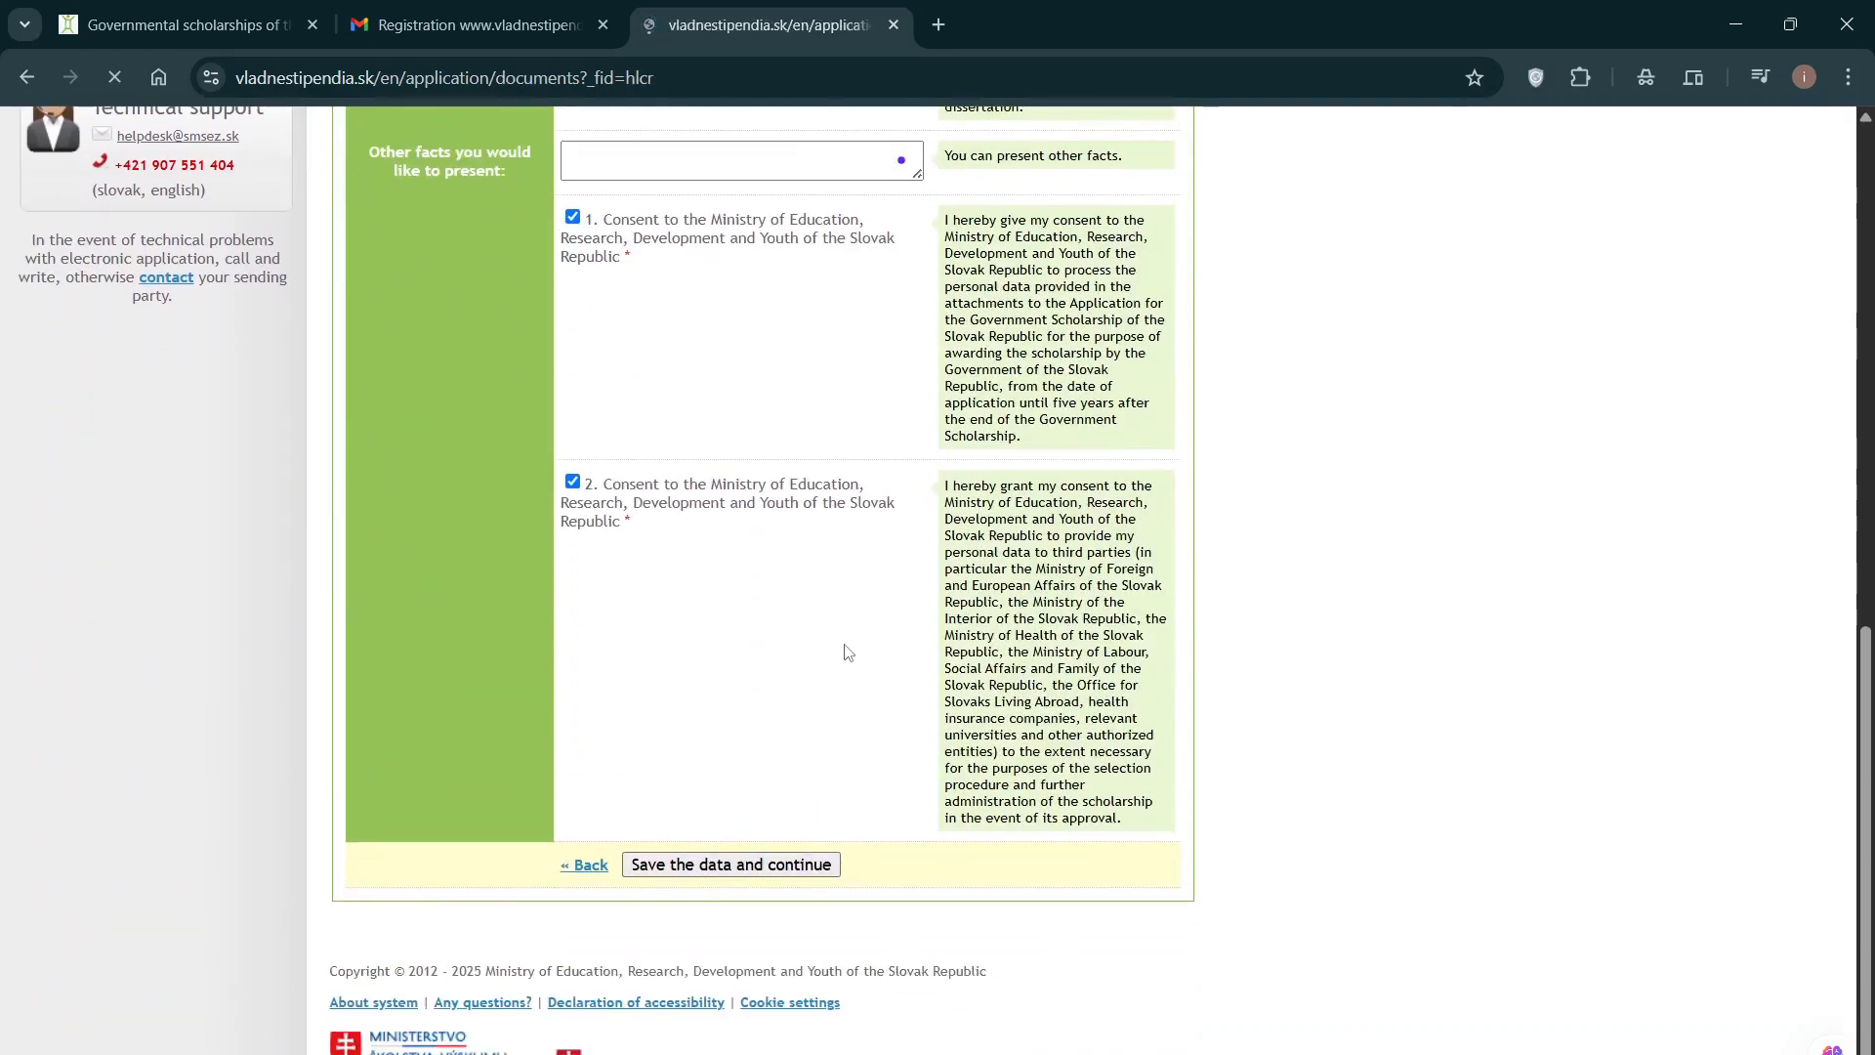
scroll(846, 630, "down", 3)
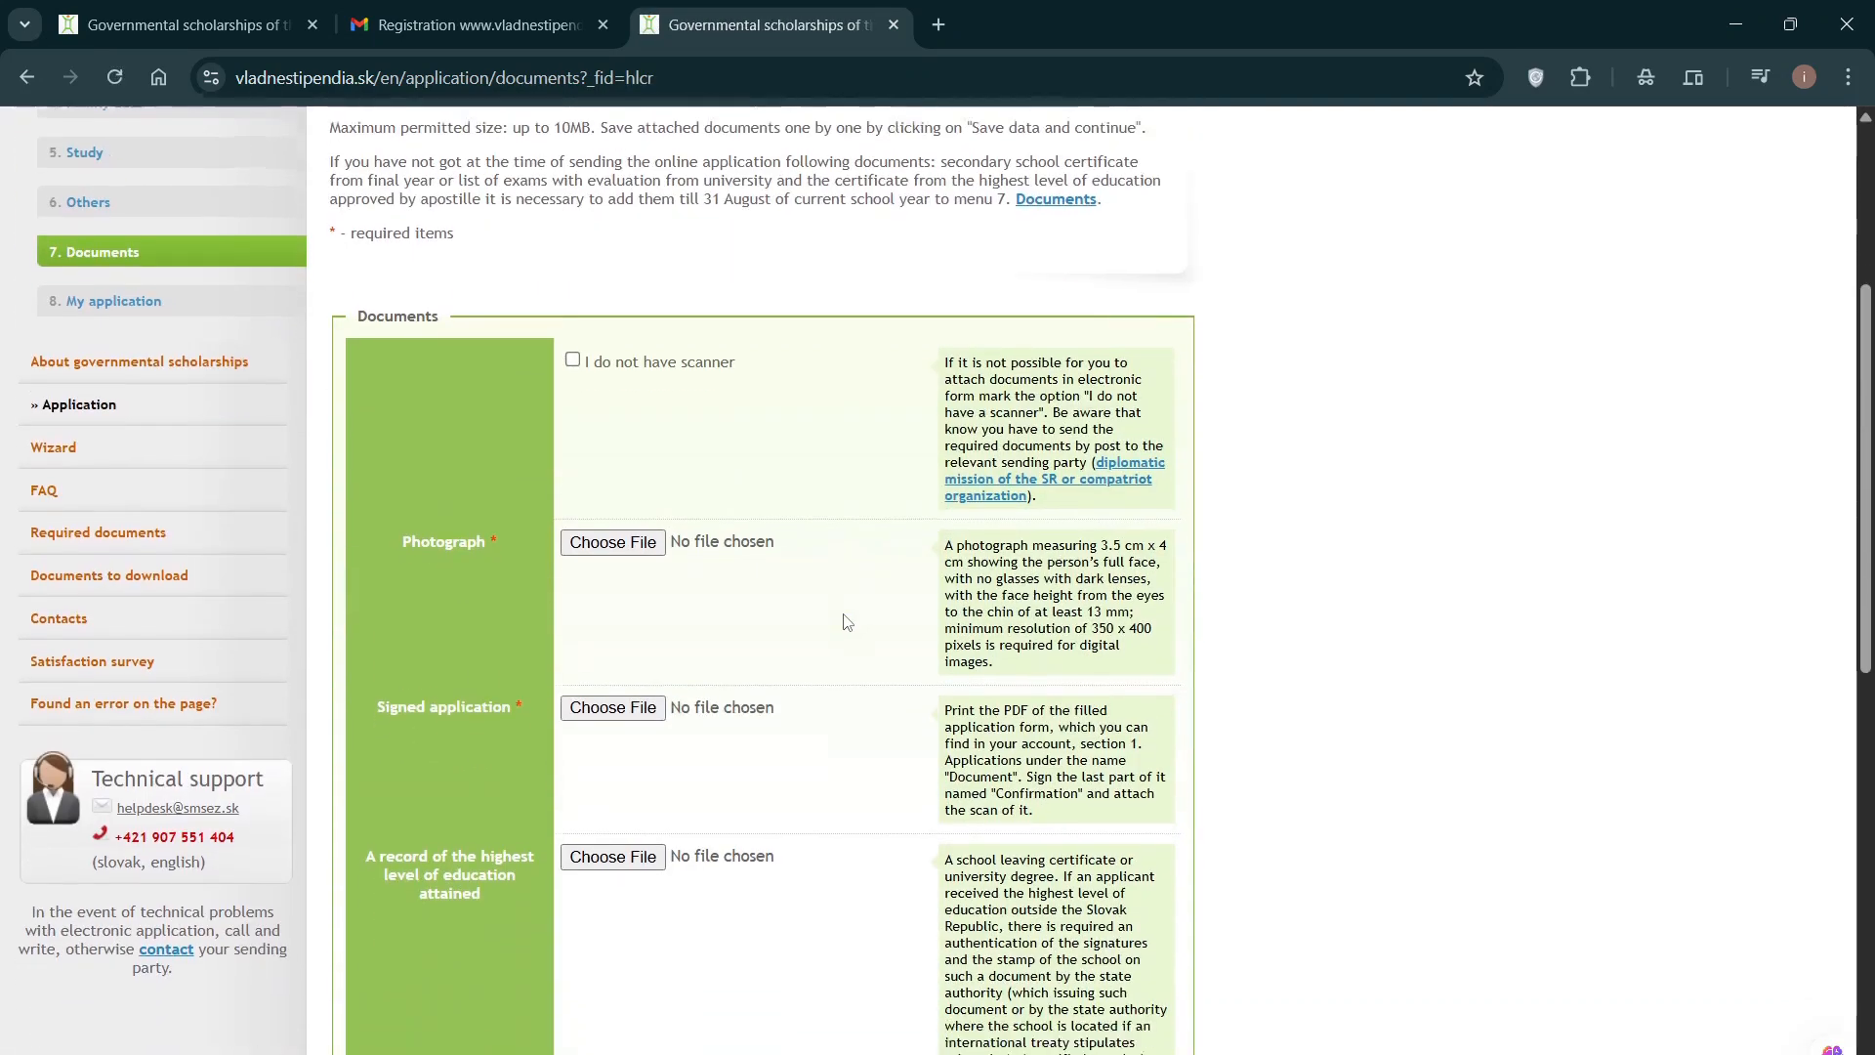
scroll(847, 622, "up", 4)
scroll(847, 616, "down", 2)
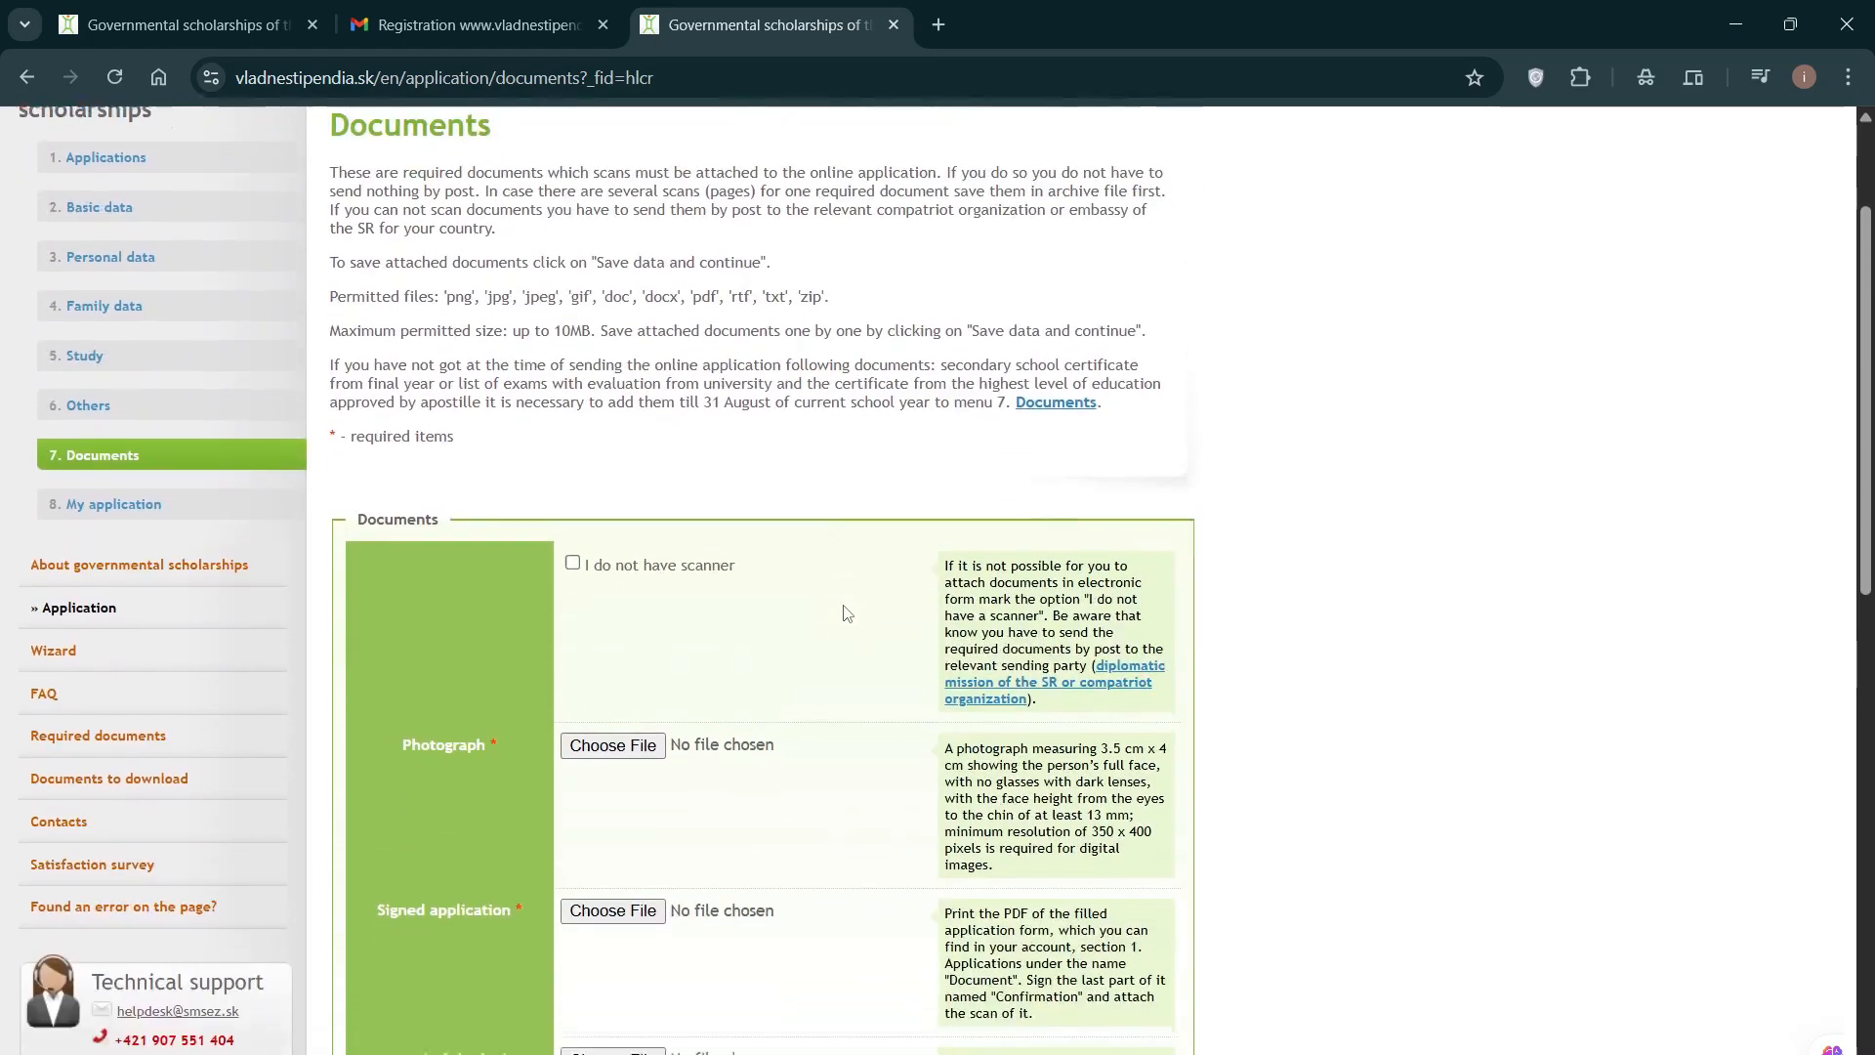
scroll(847, 614, "down", 3)
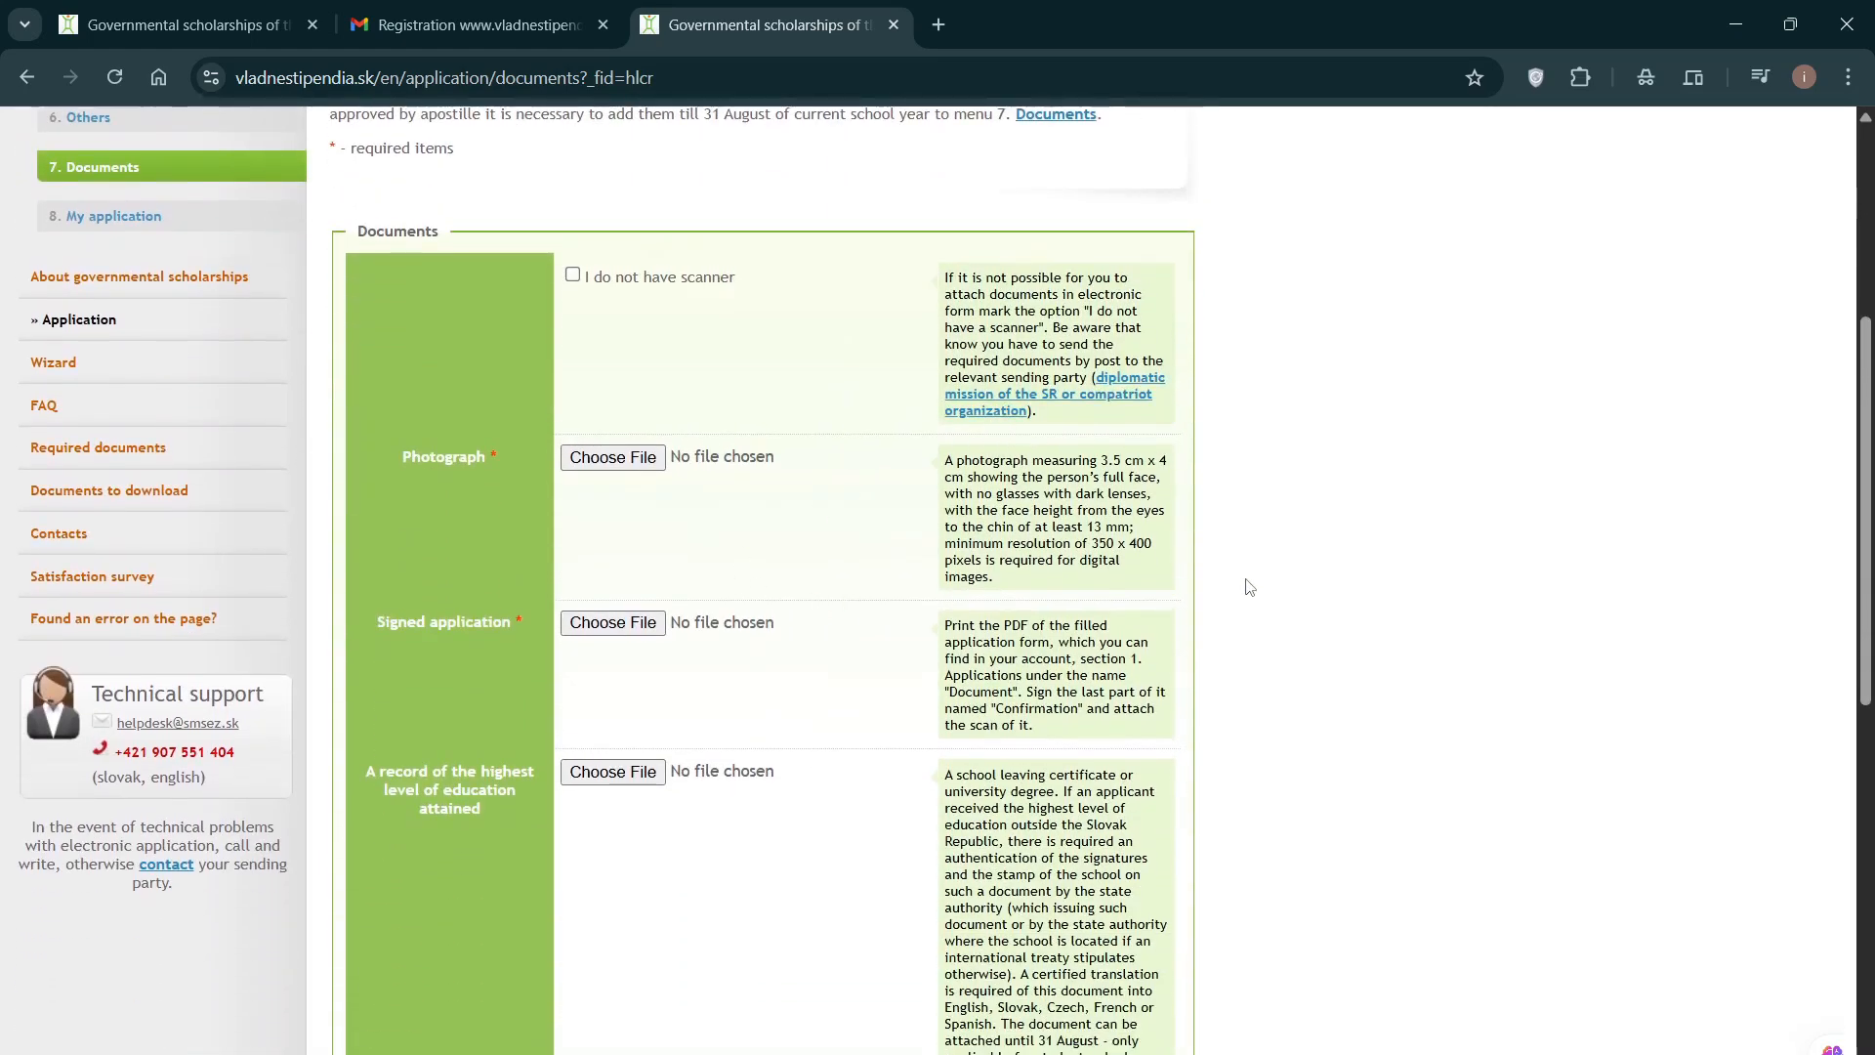
scroll(1256, 595, "up", 2)
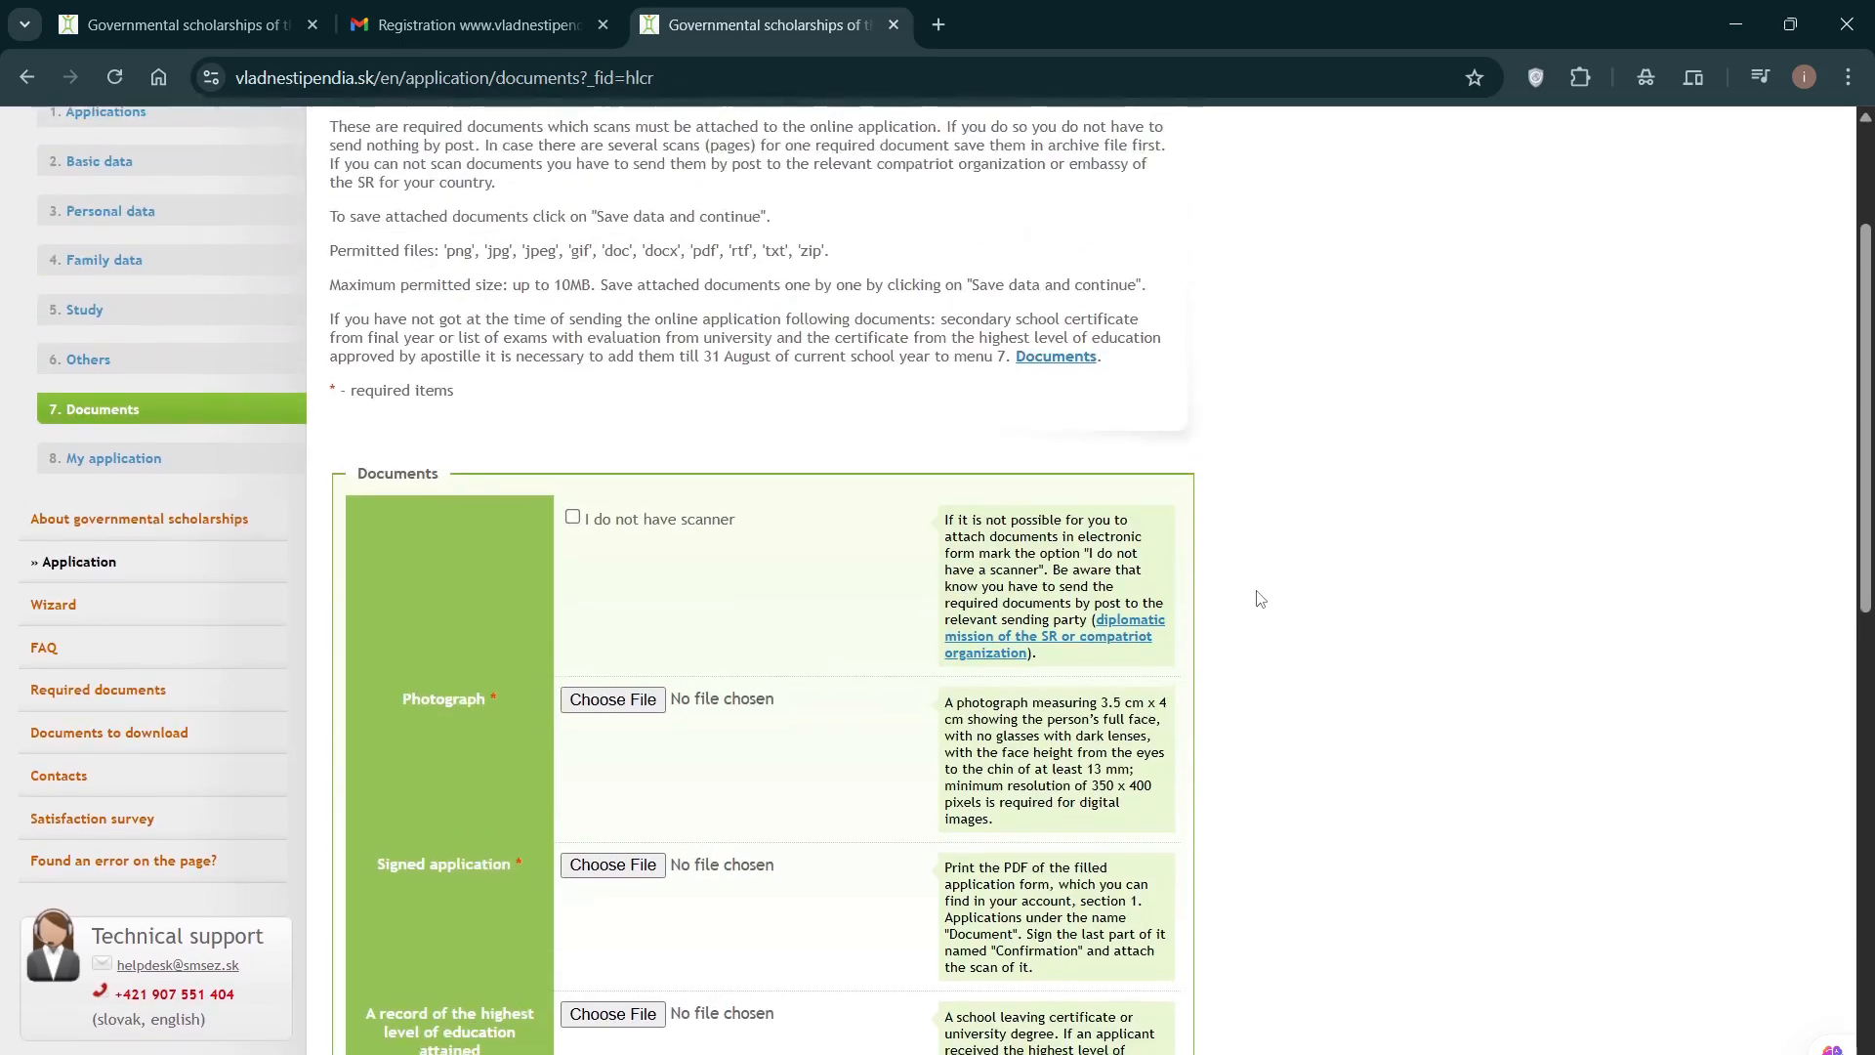
scroll(1260, 598, "down", 2)
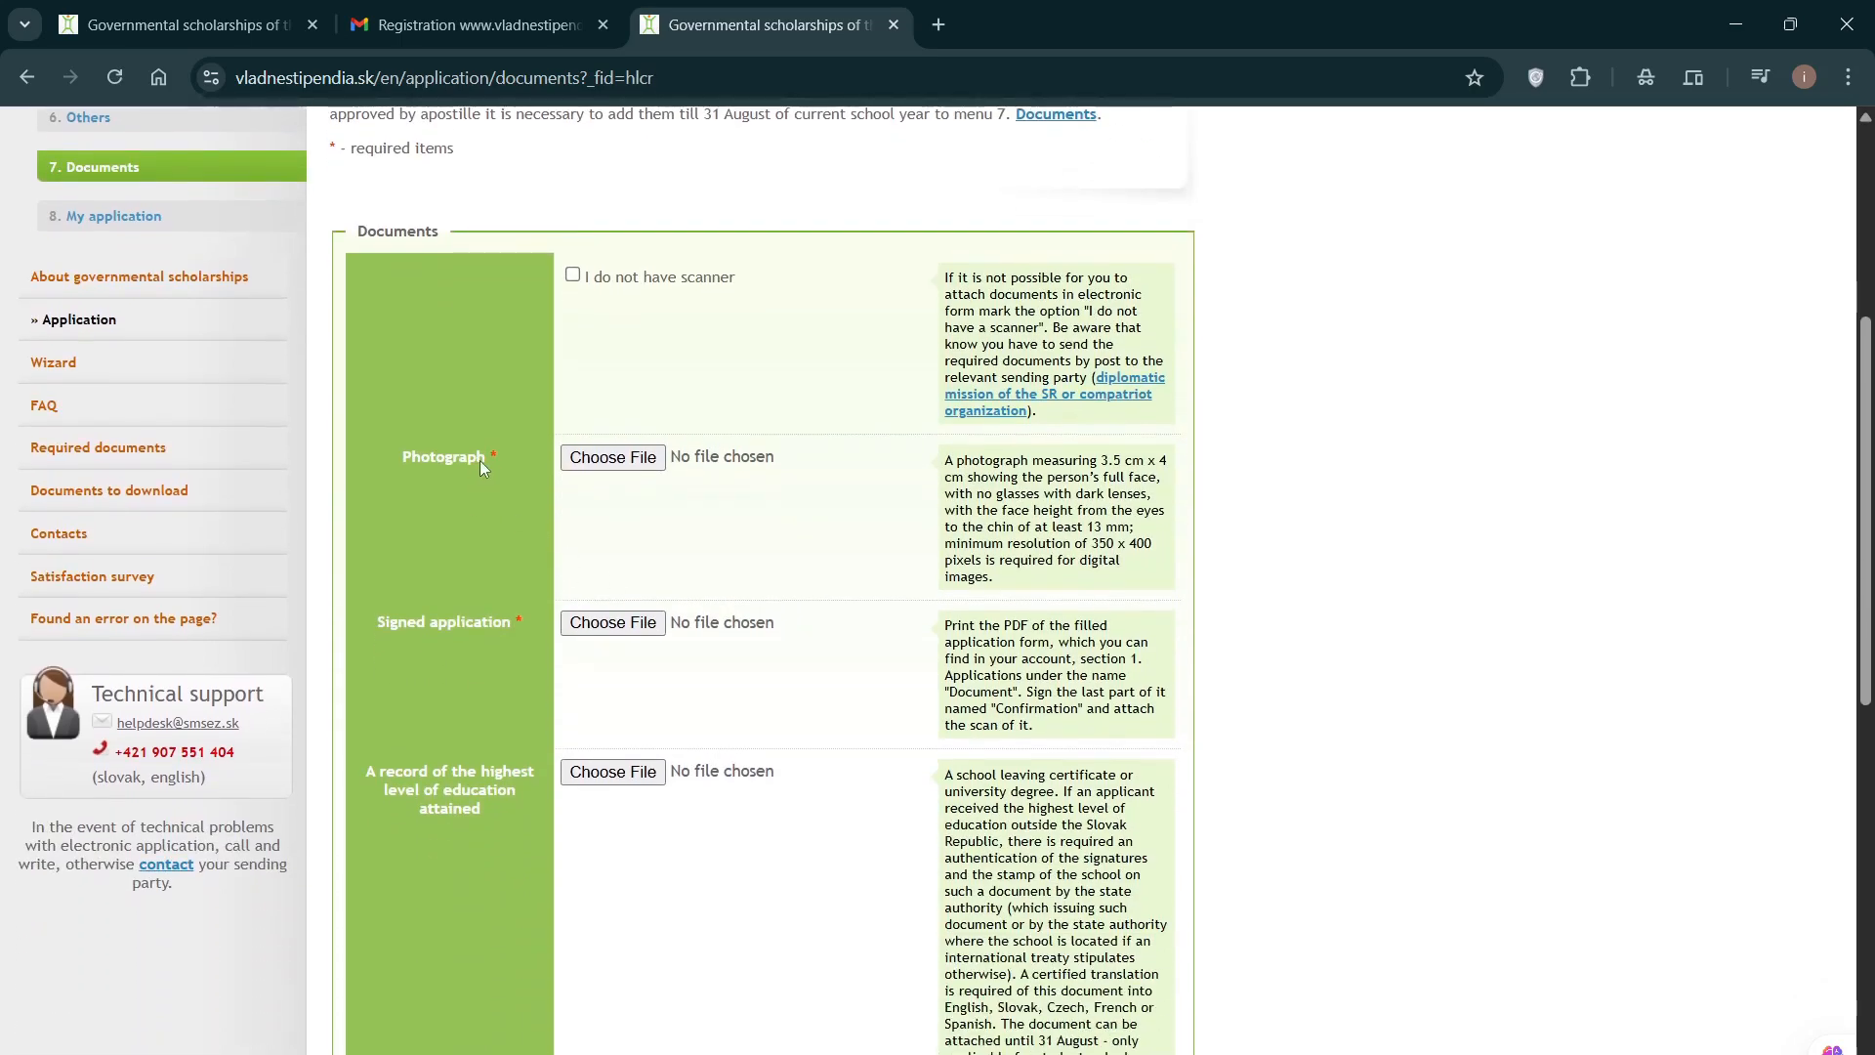
left_click_drag(950, 276, 1123, 793)
left_click(1250, 727)
scroll(683, 567, "down", 1)
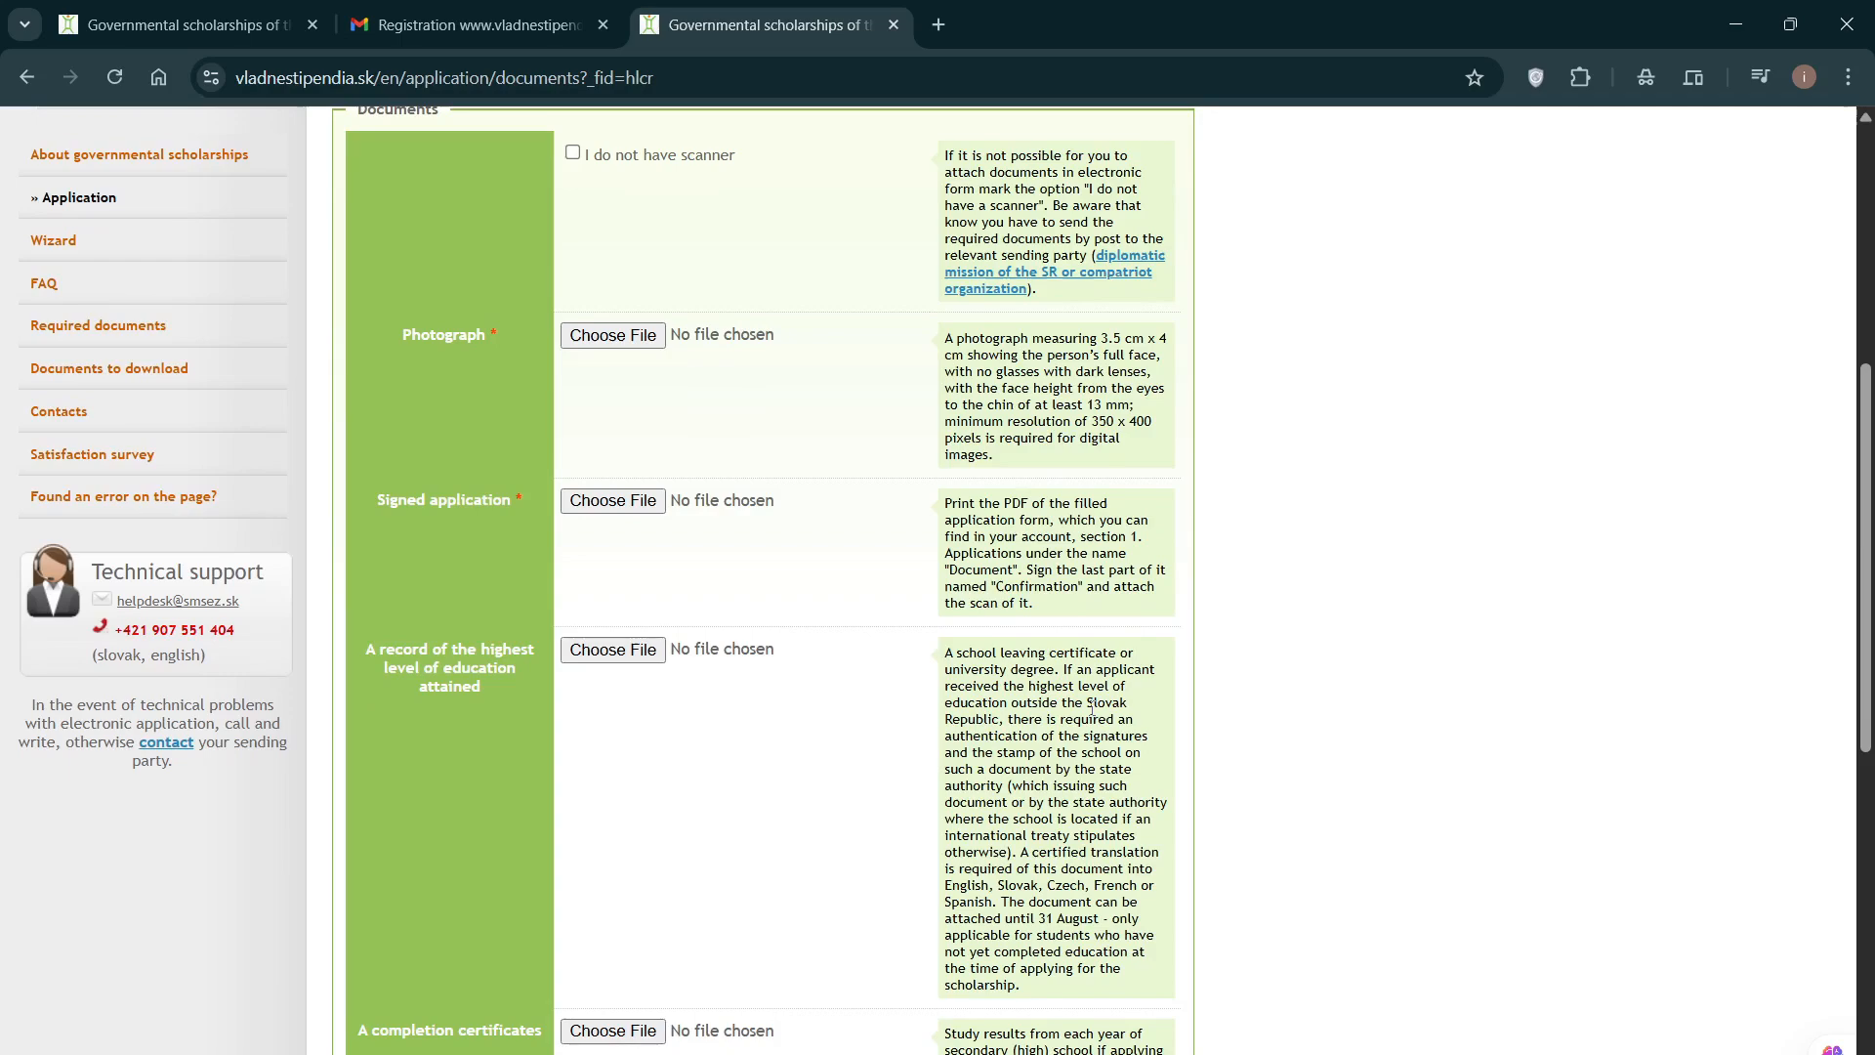
scroll(652, 590, "up", 1)
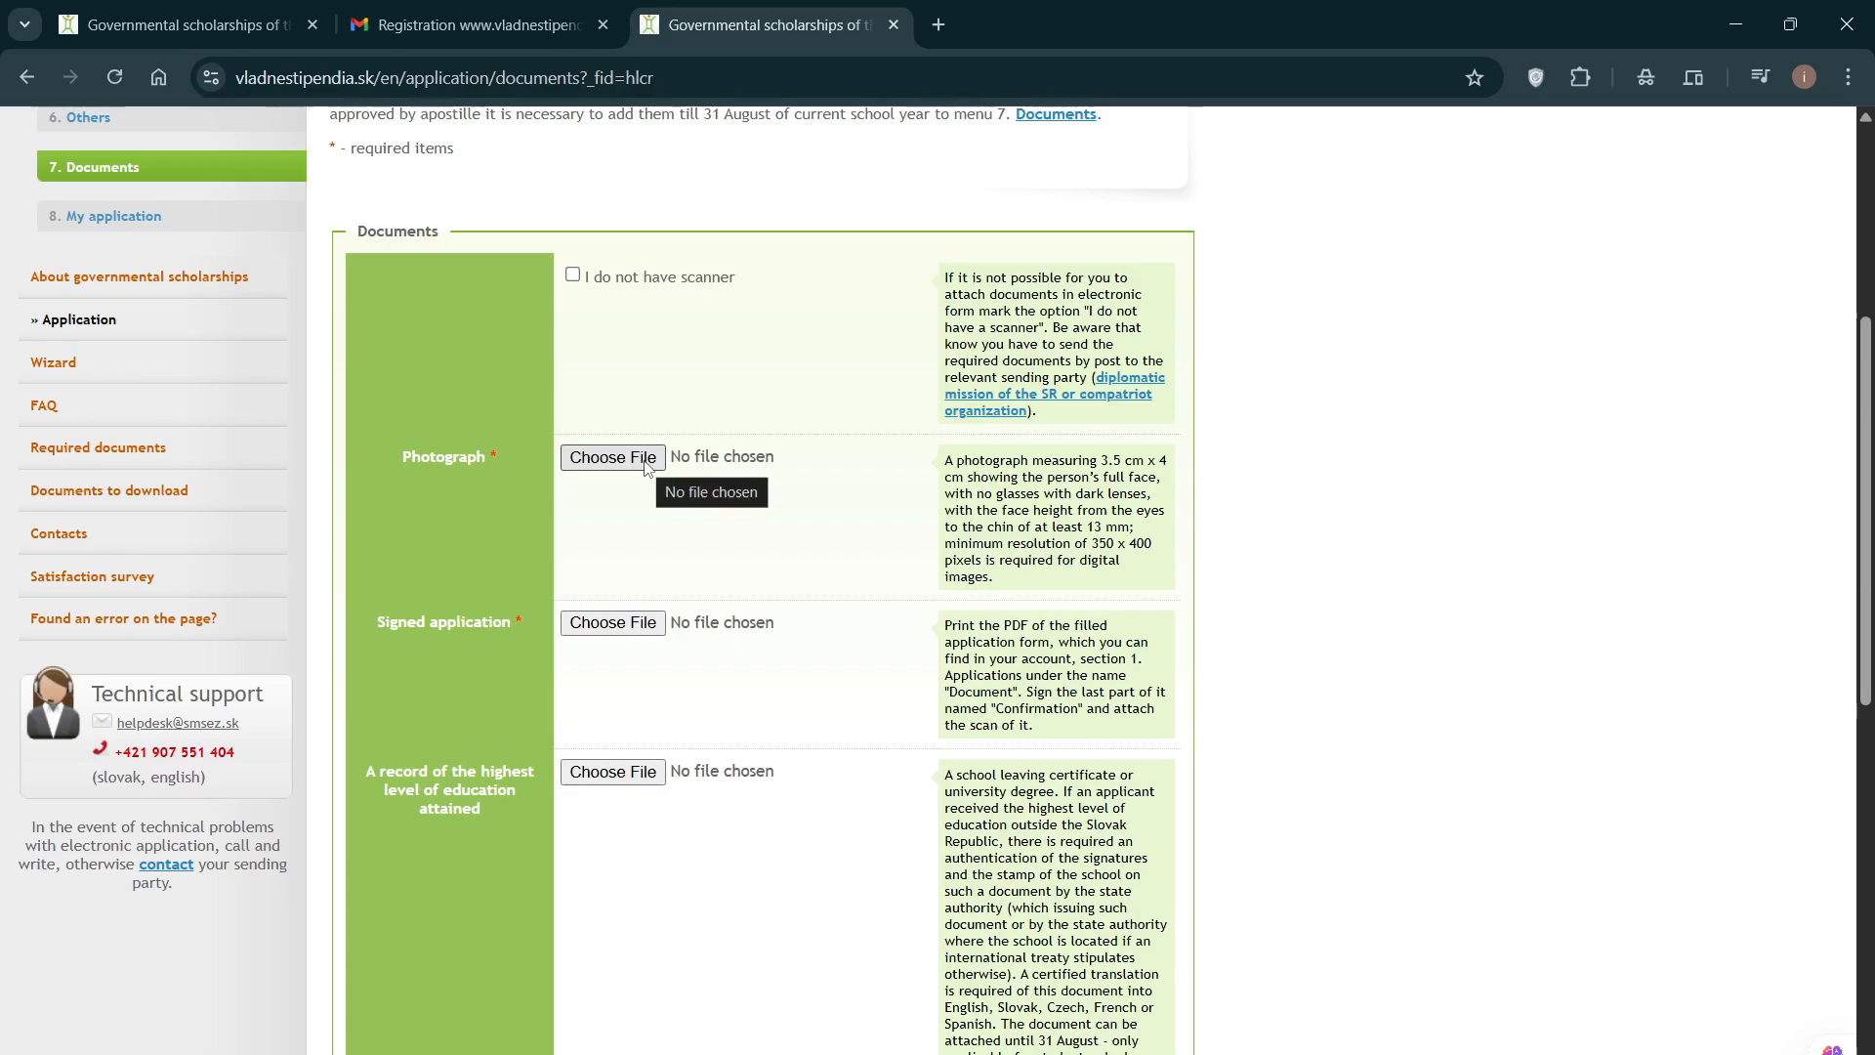
scroll(695, 493, "down", 1)
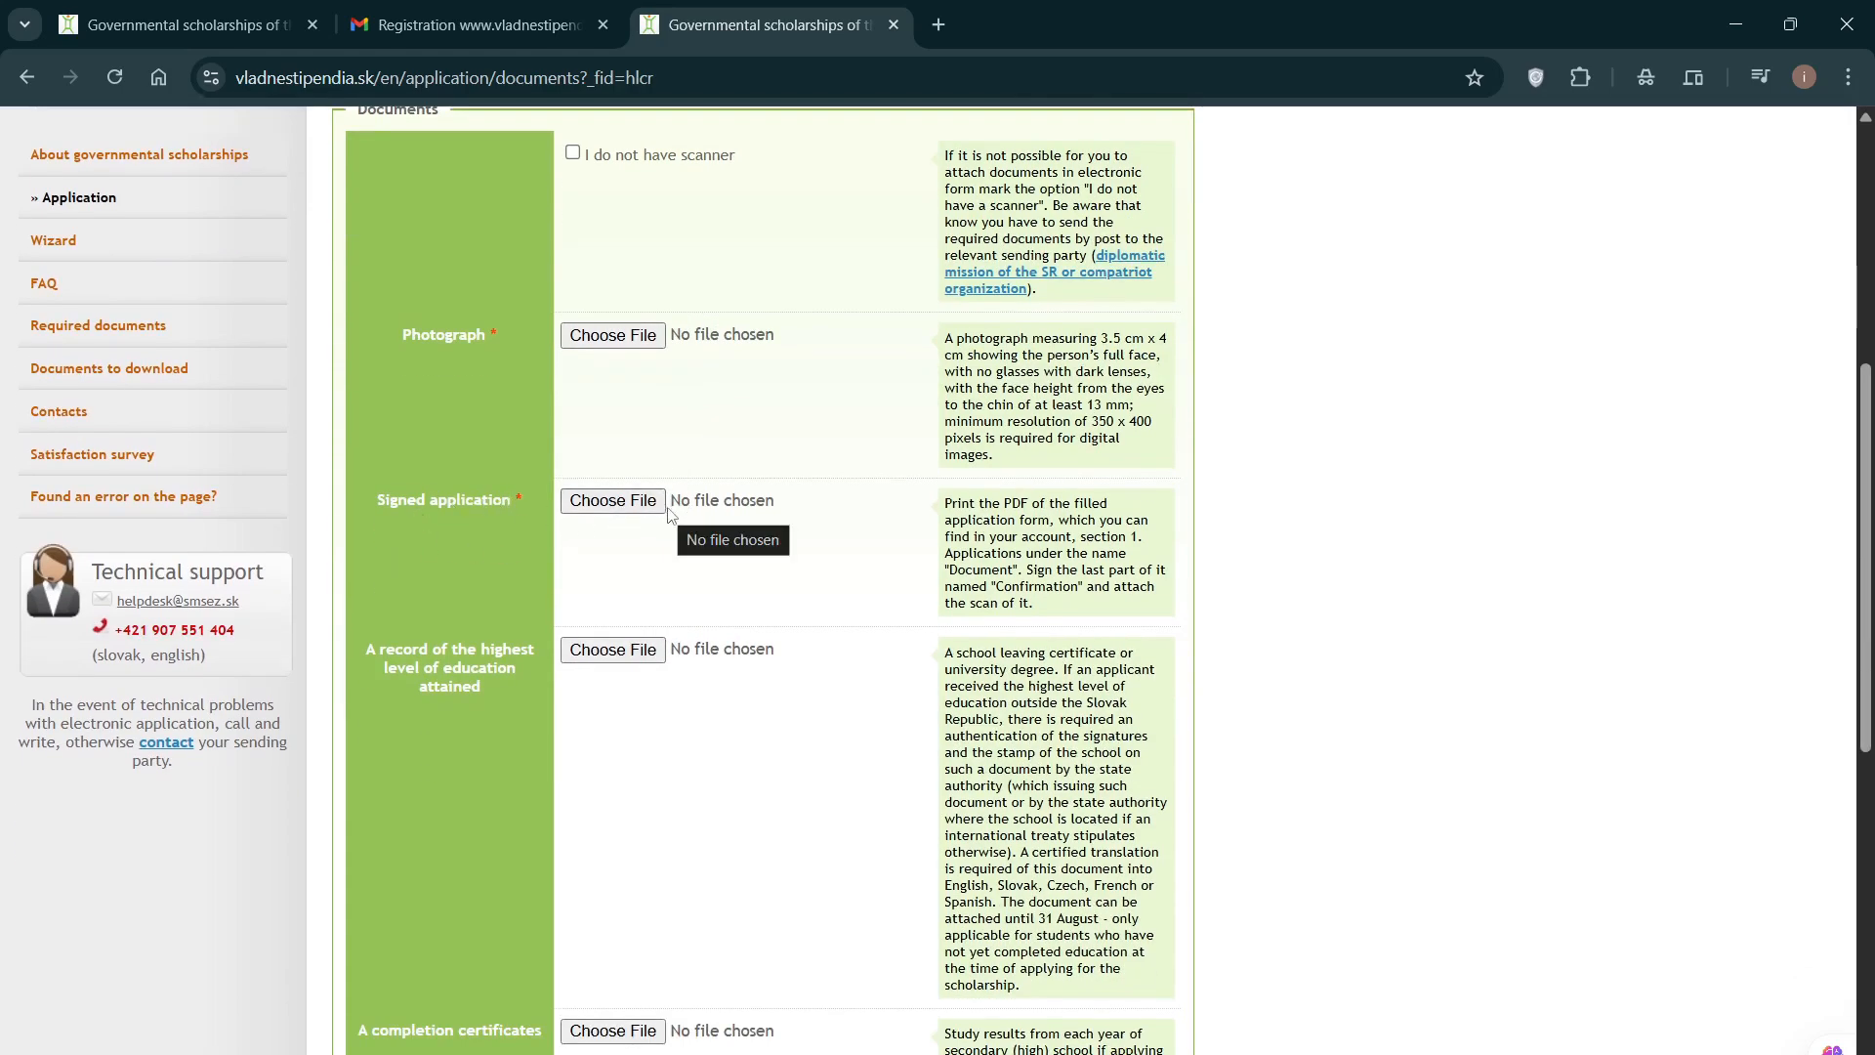
scroll(674, 514, "up", 1)
scroll(677, 515, "down", 1)
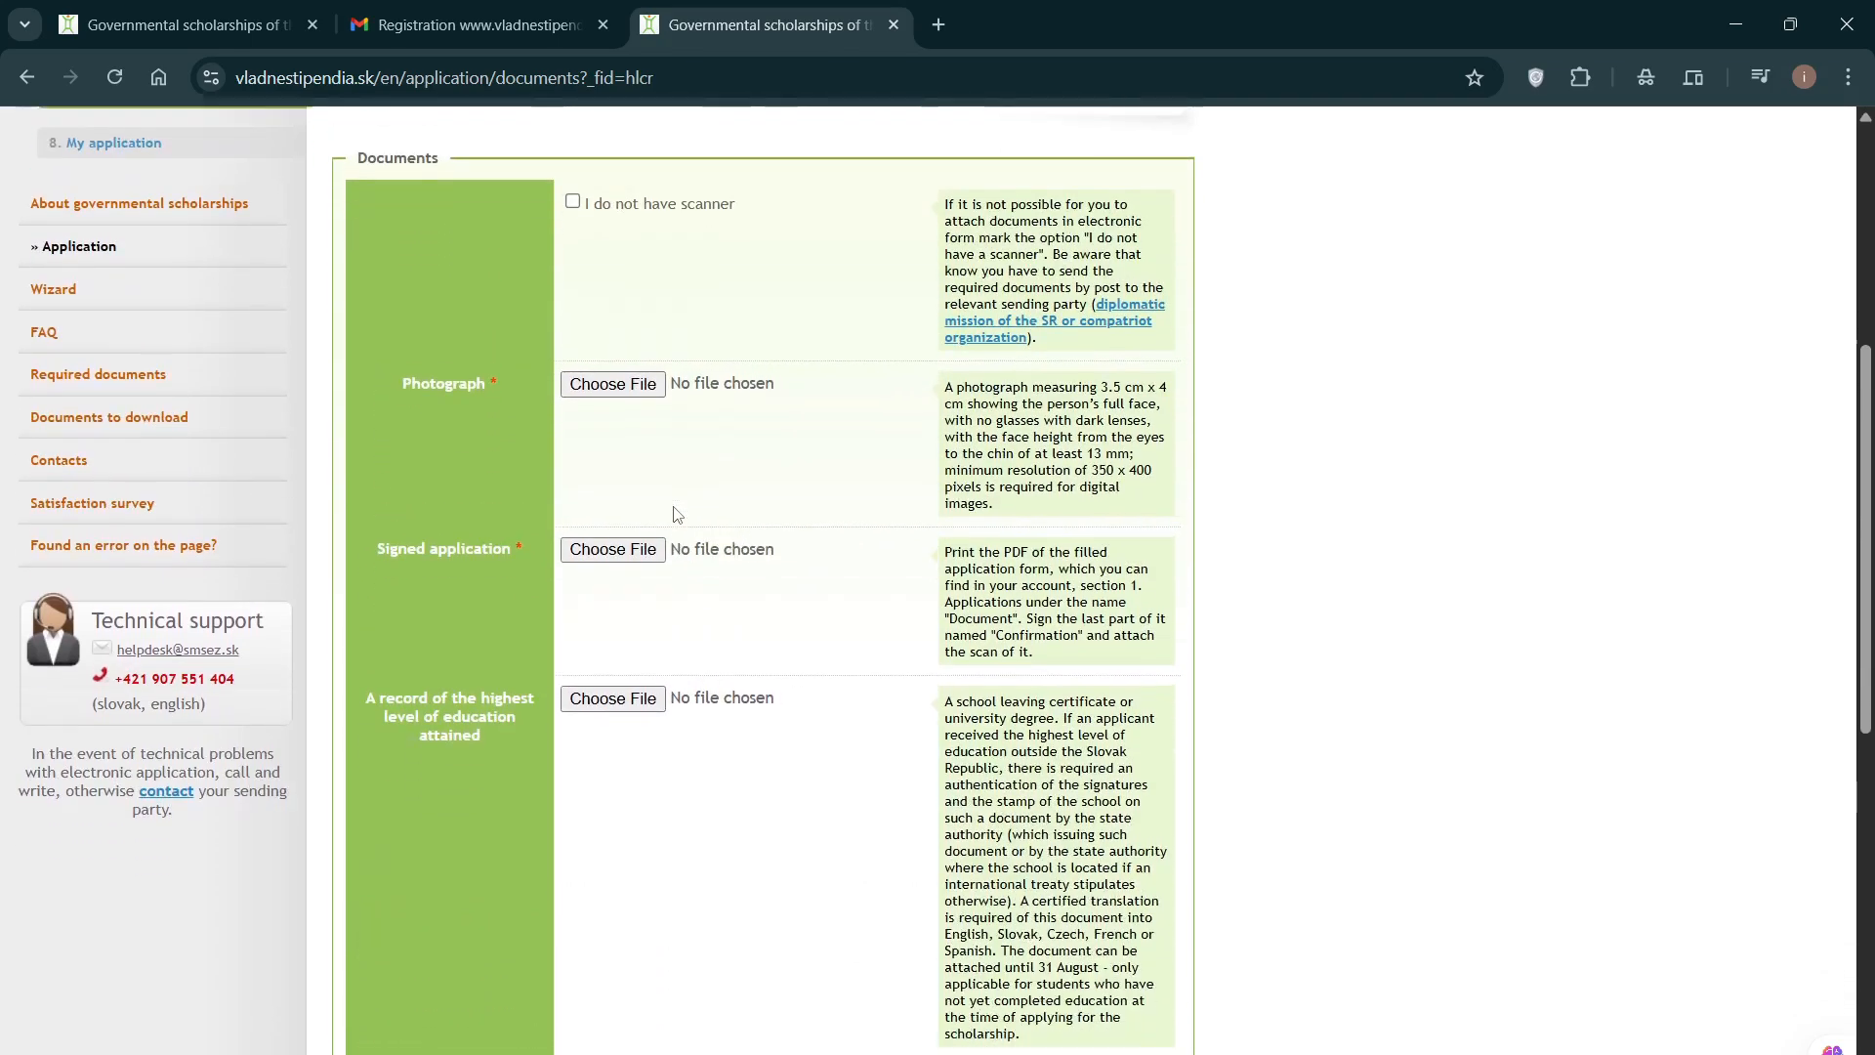
scroll(747, 724, "down", 2)
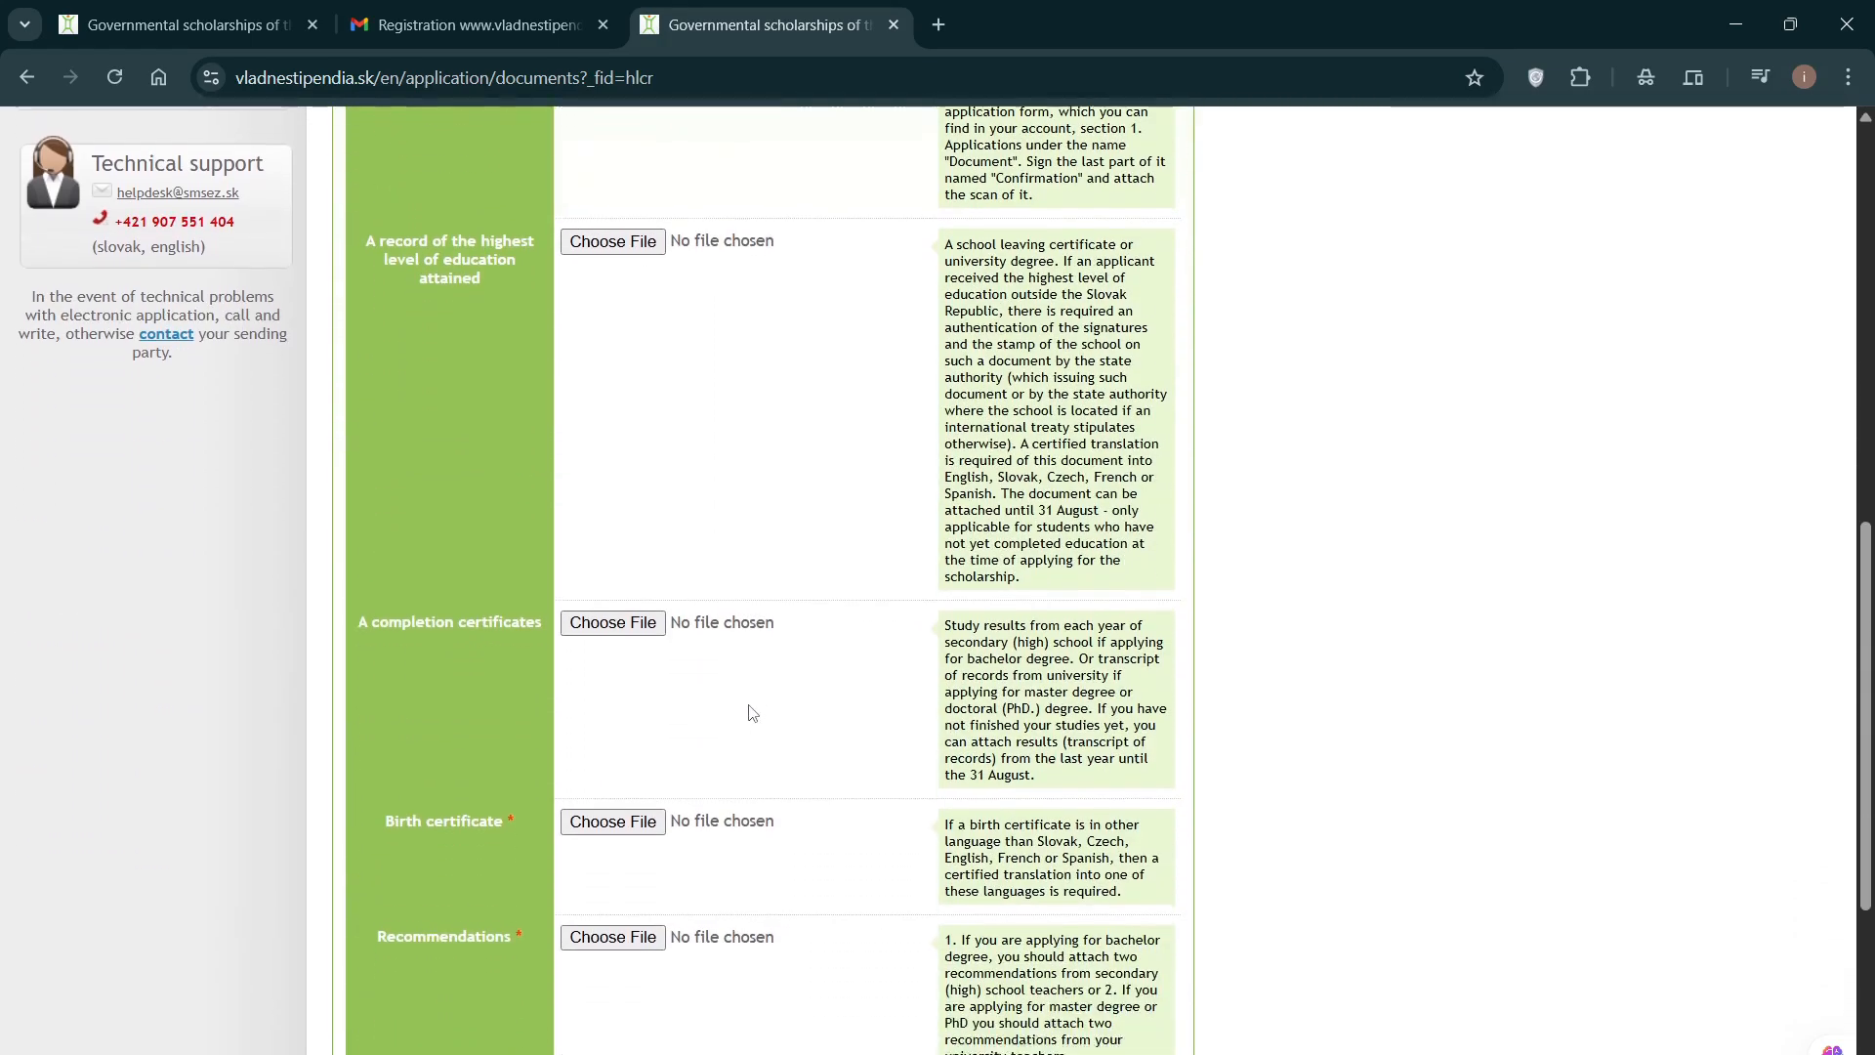
scroll(749, 718, "up", 8)
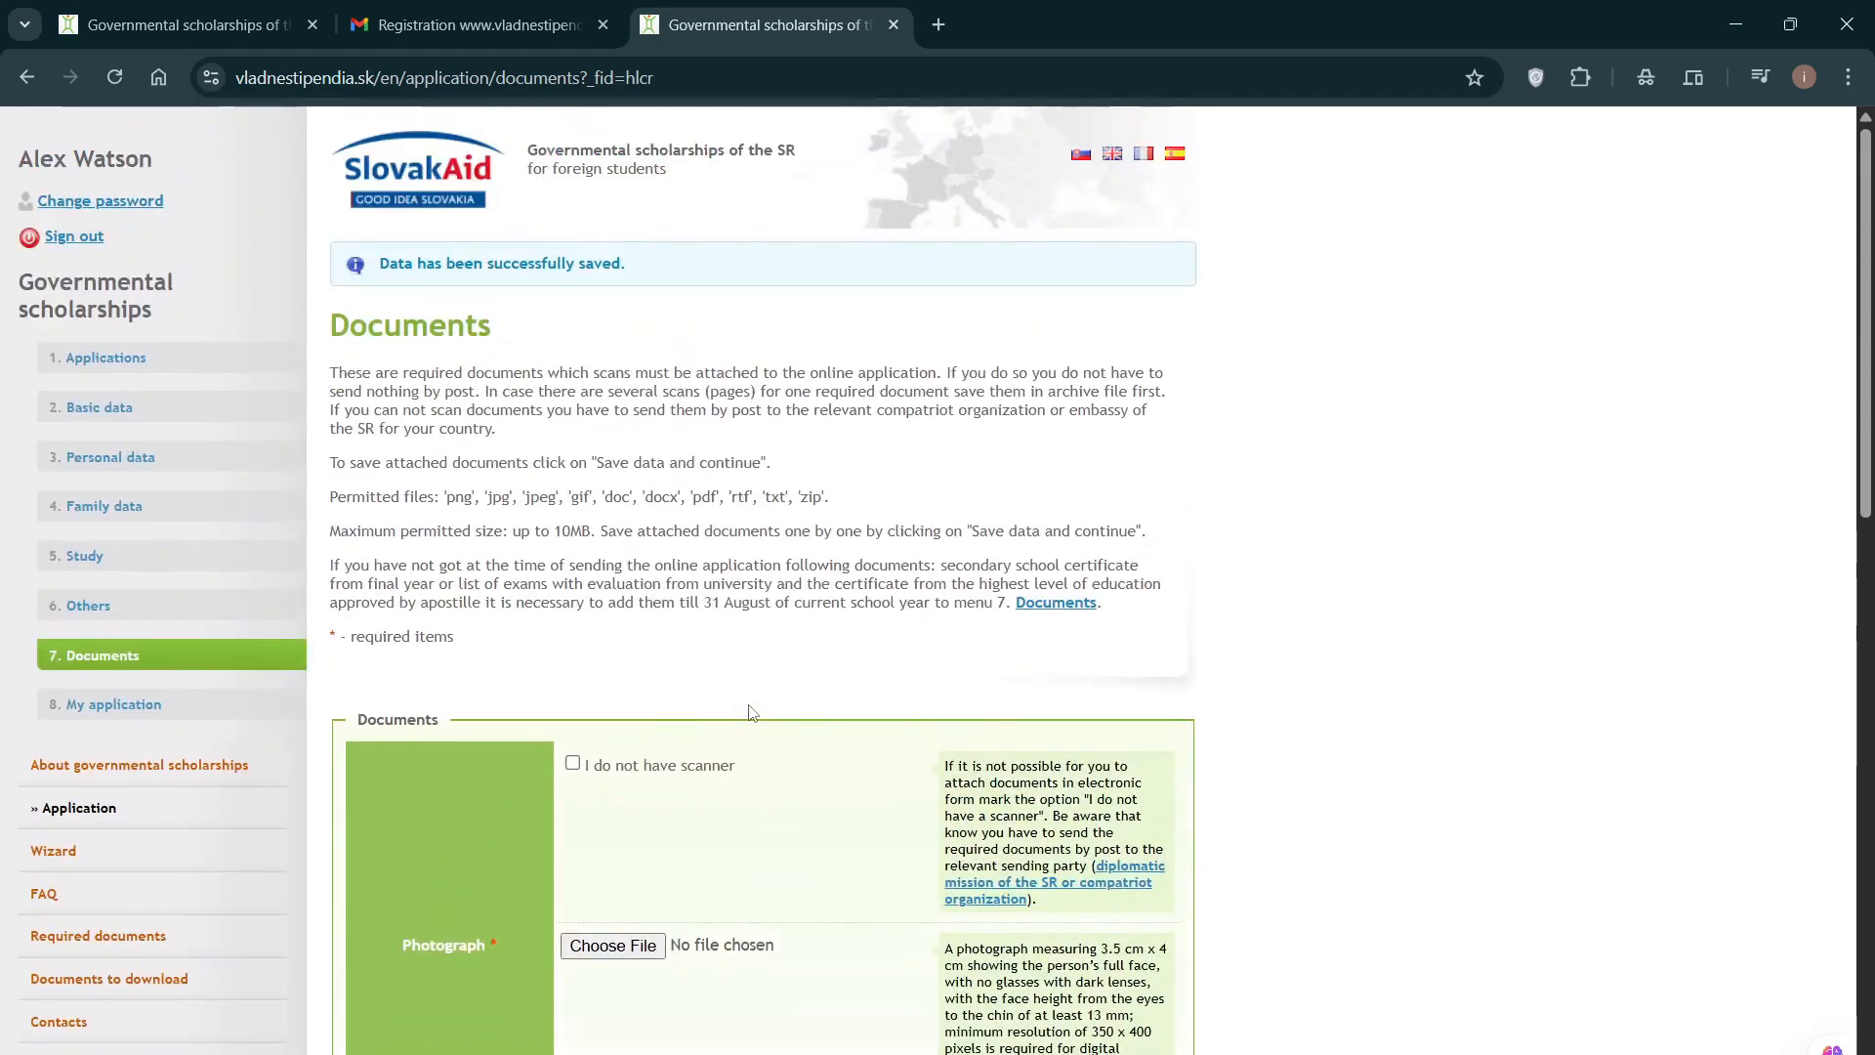
scroll(749, 711, "down", 5)
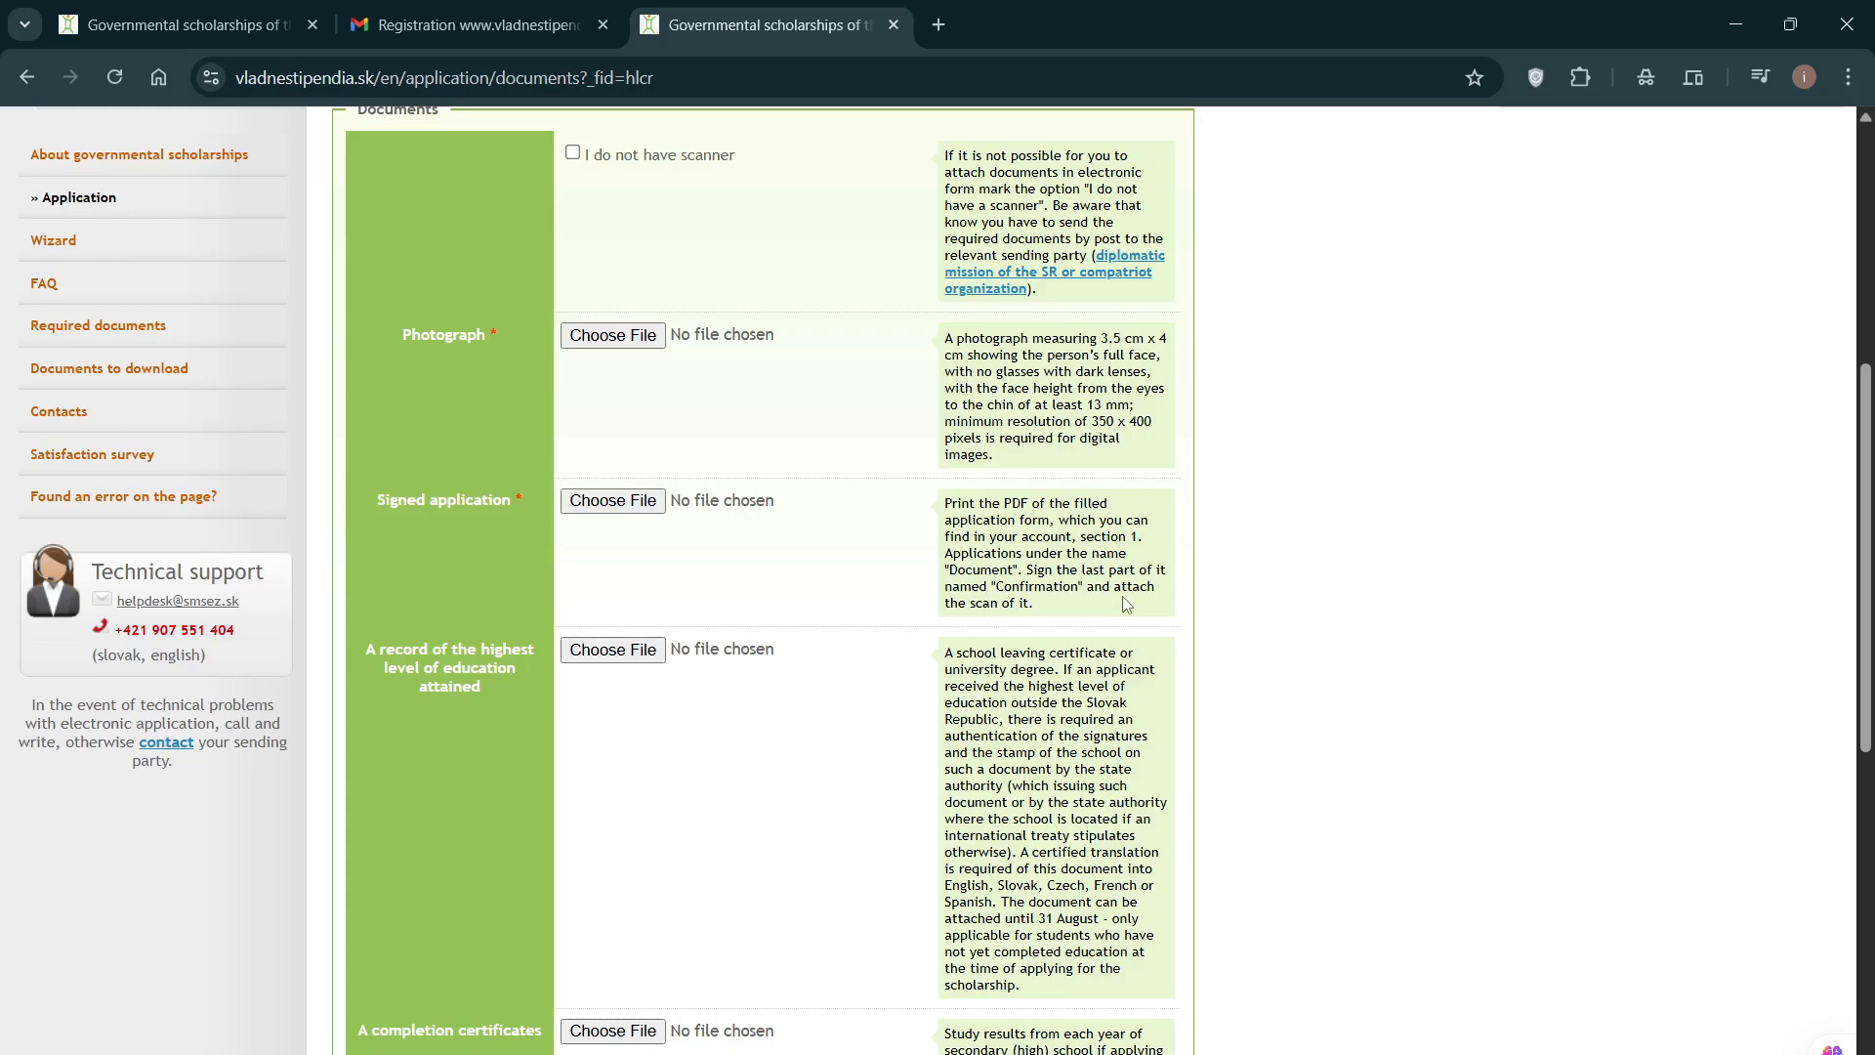
Step: Scroll the Documents step's upload slots (birth certificate, recommendations, passport, CV), all still without files
scroll(1030, 603, "down", 1)
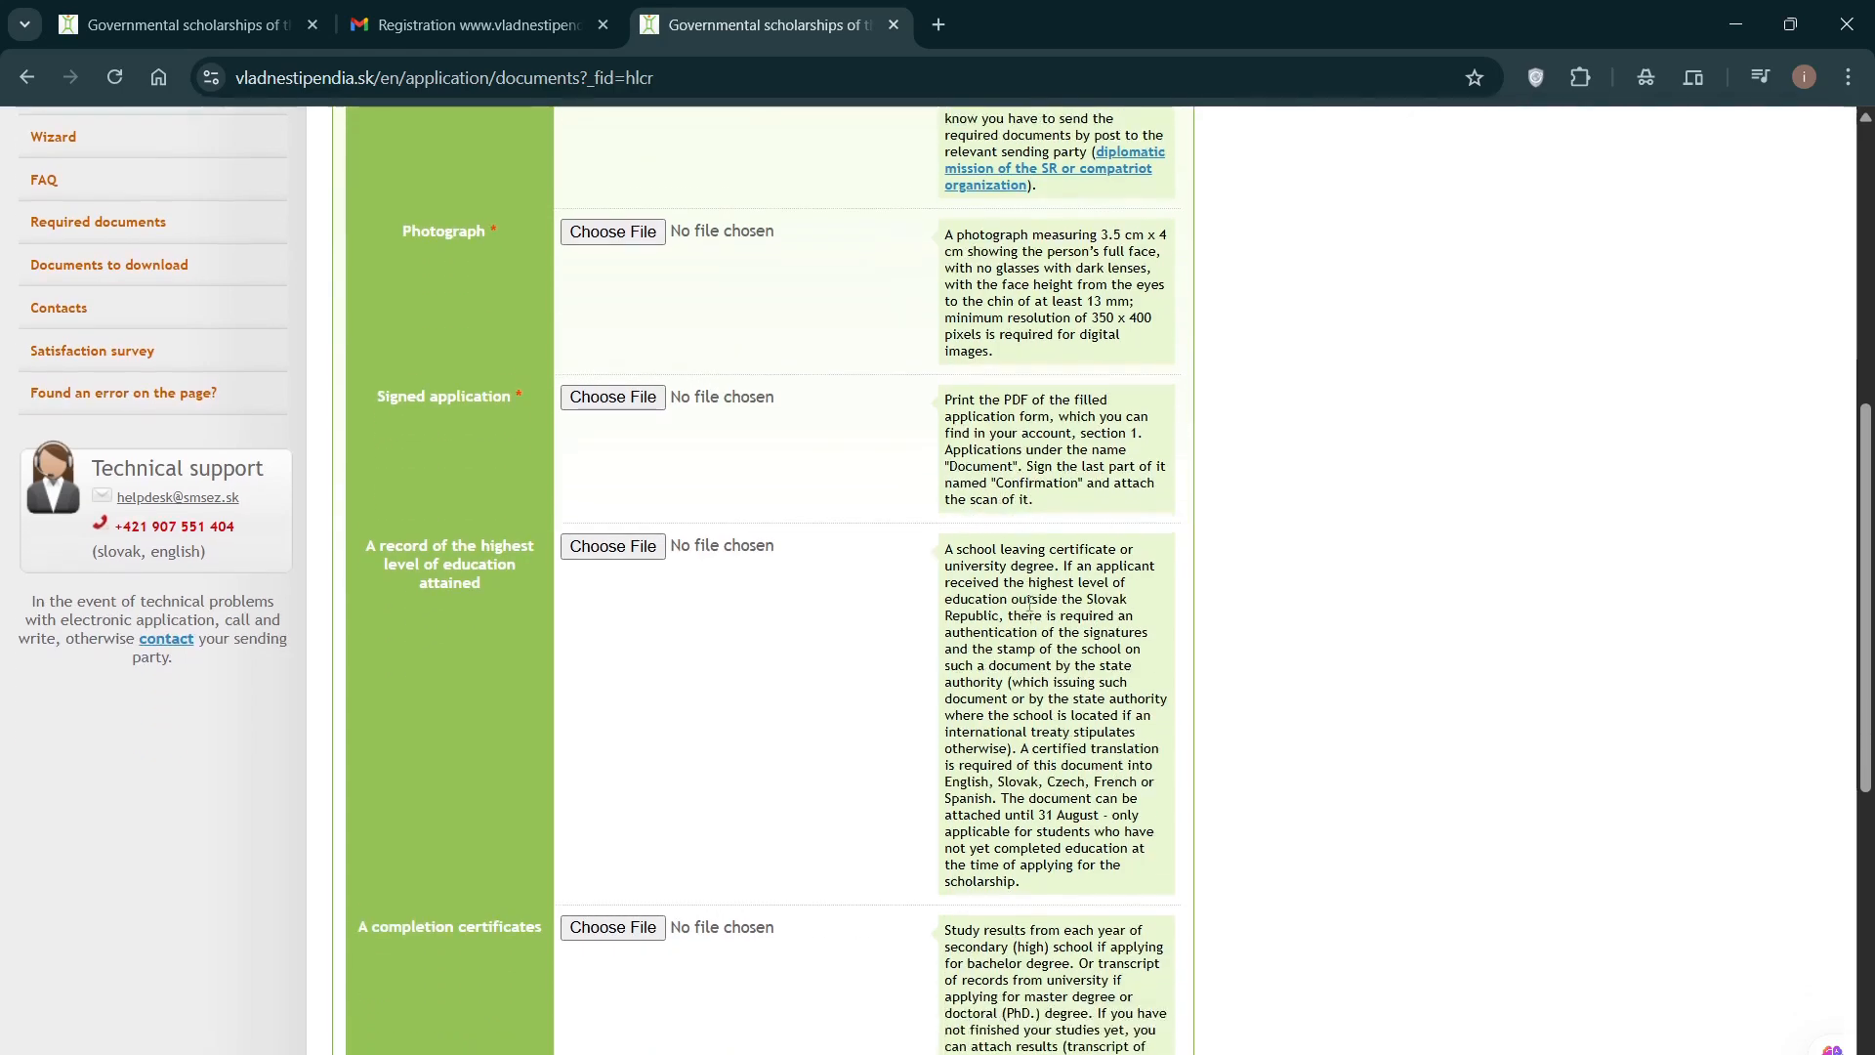
scroll(1031, 602, "up", 1)
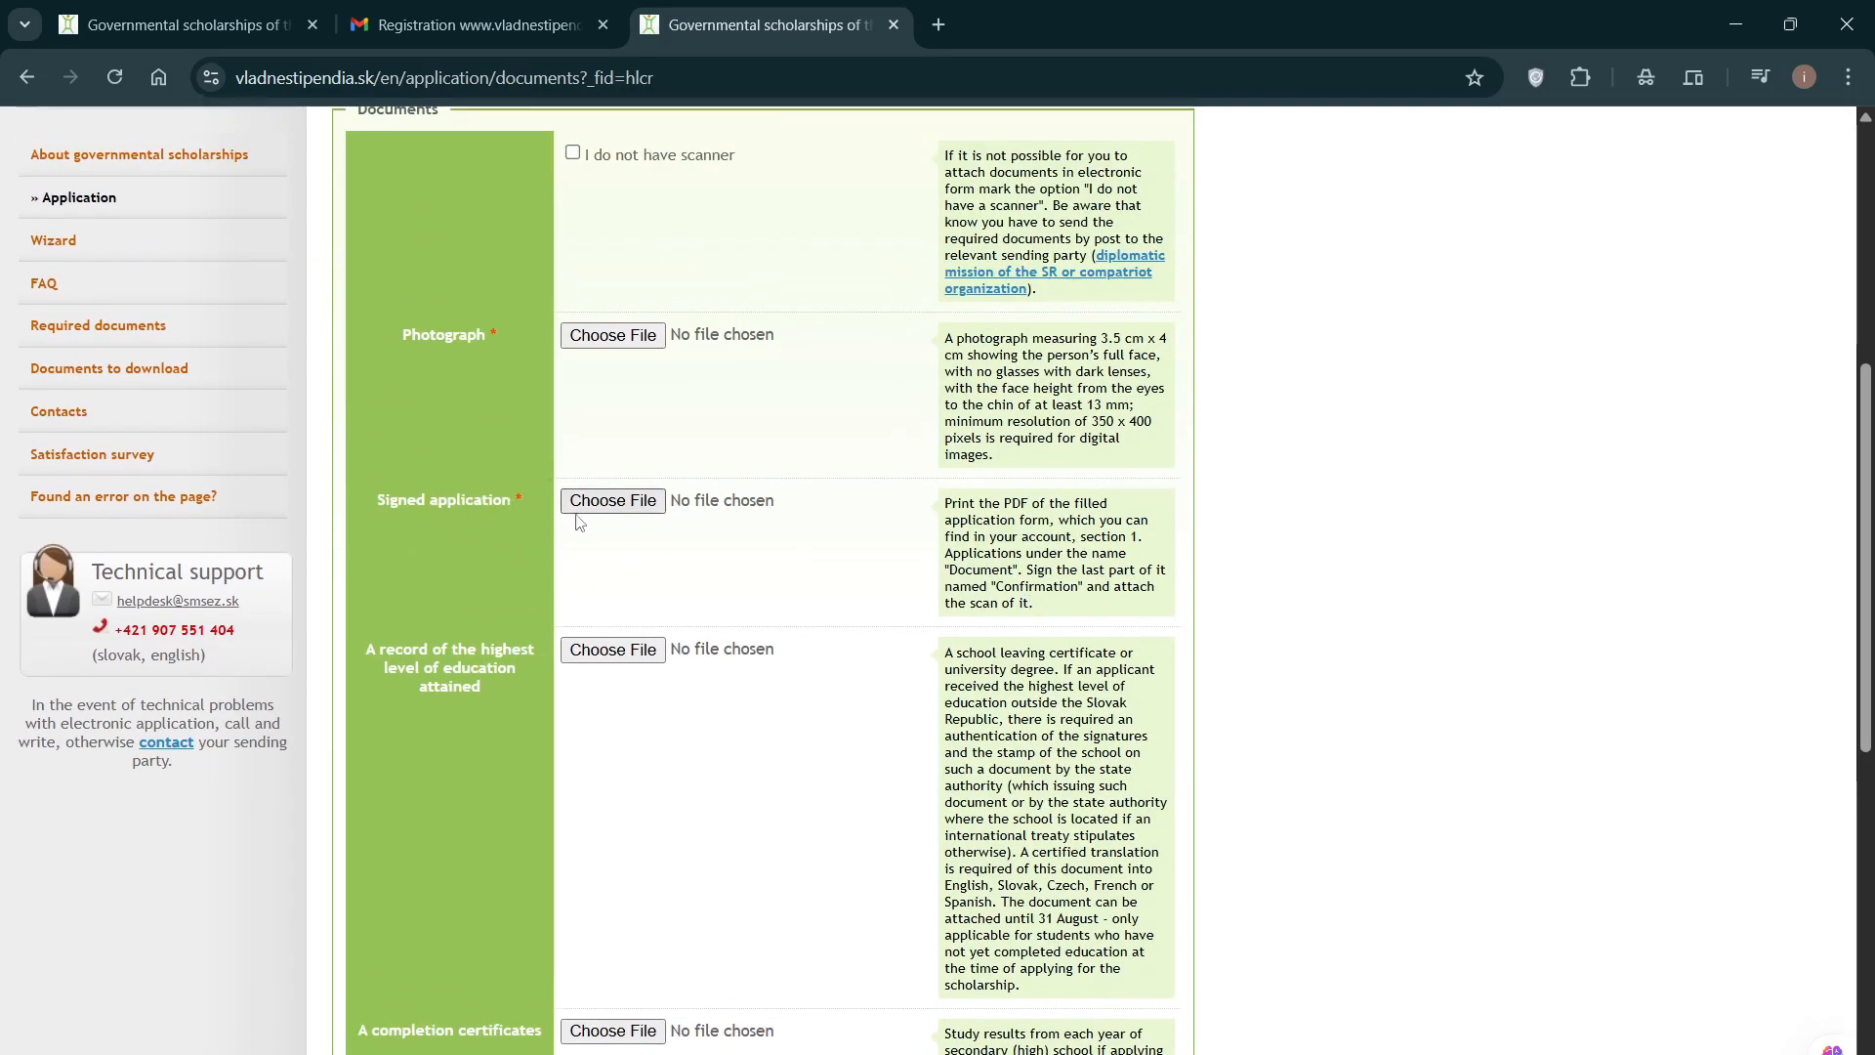
scroll(507, 490, "up", 6)
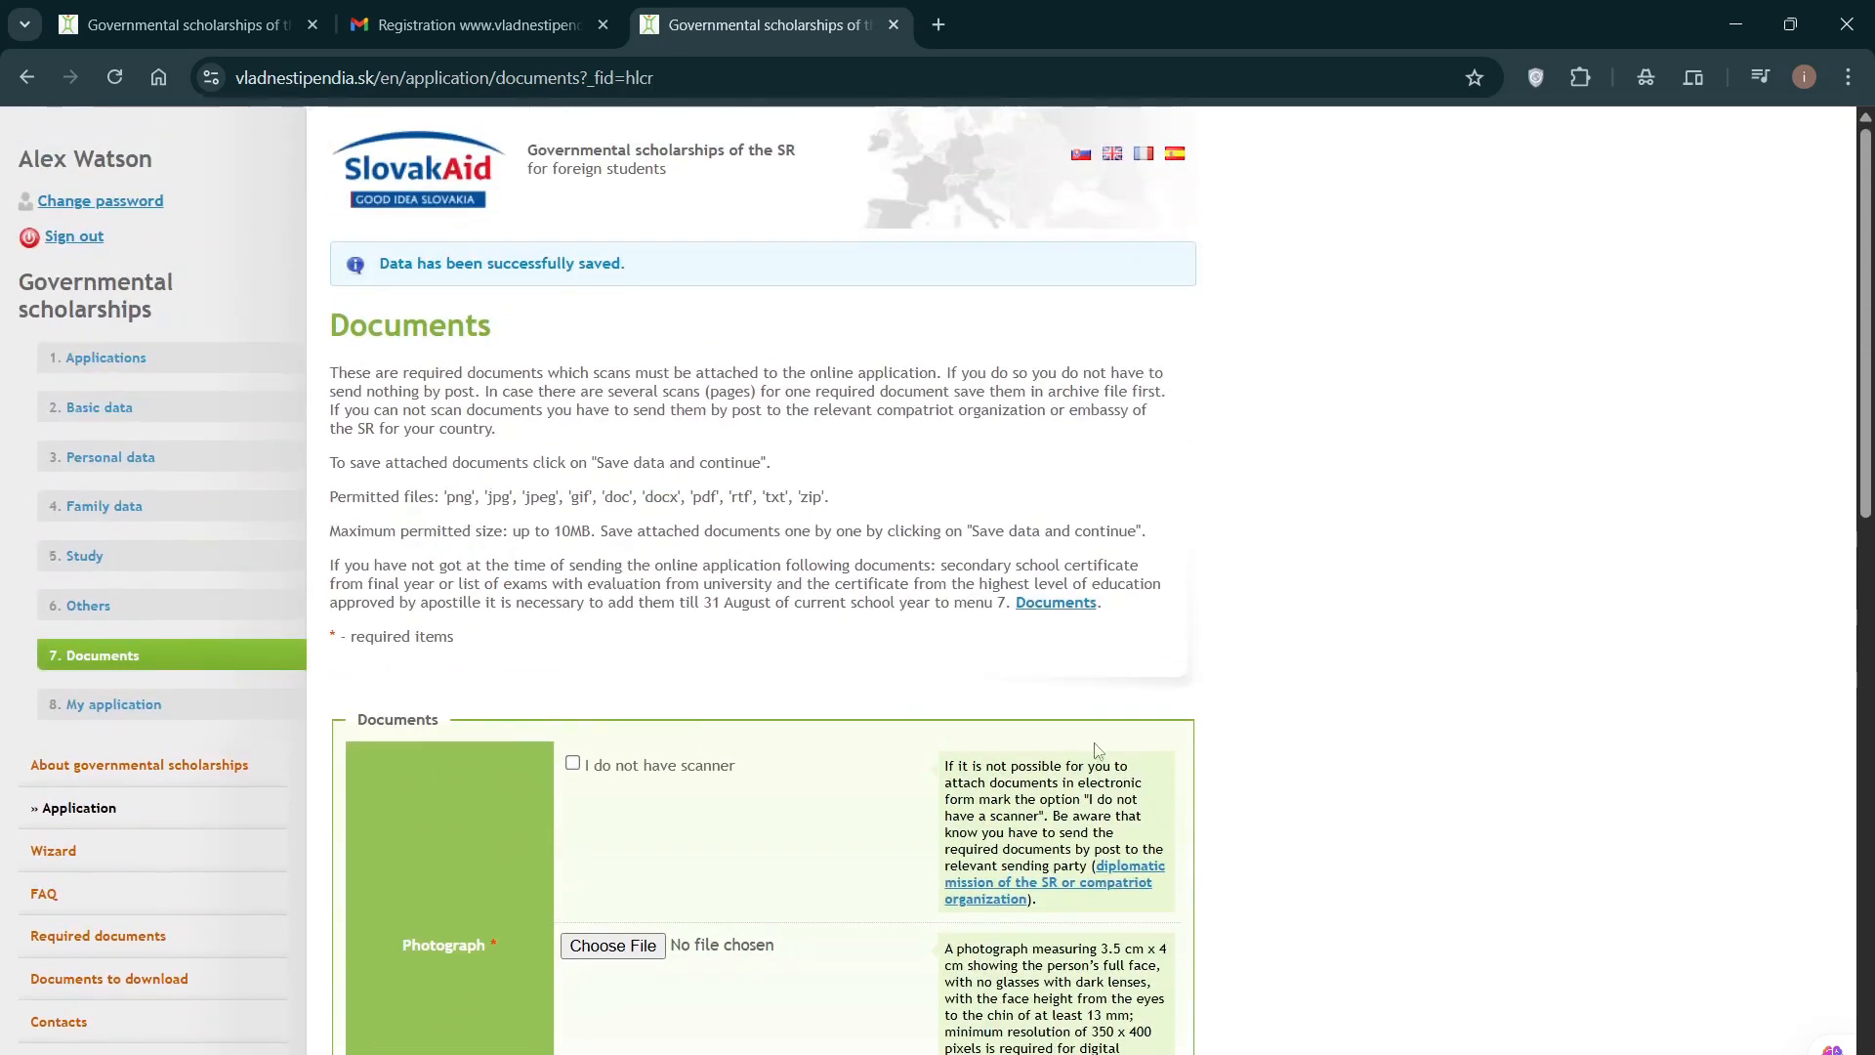
scroll(938, 517, "down", 4)
scroll(935, 518, "down", 2)
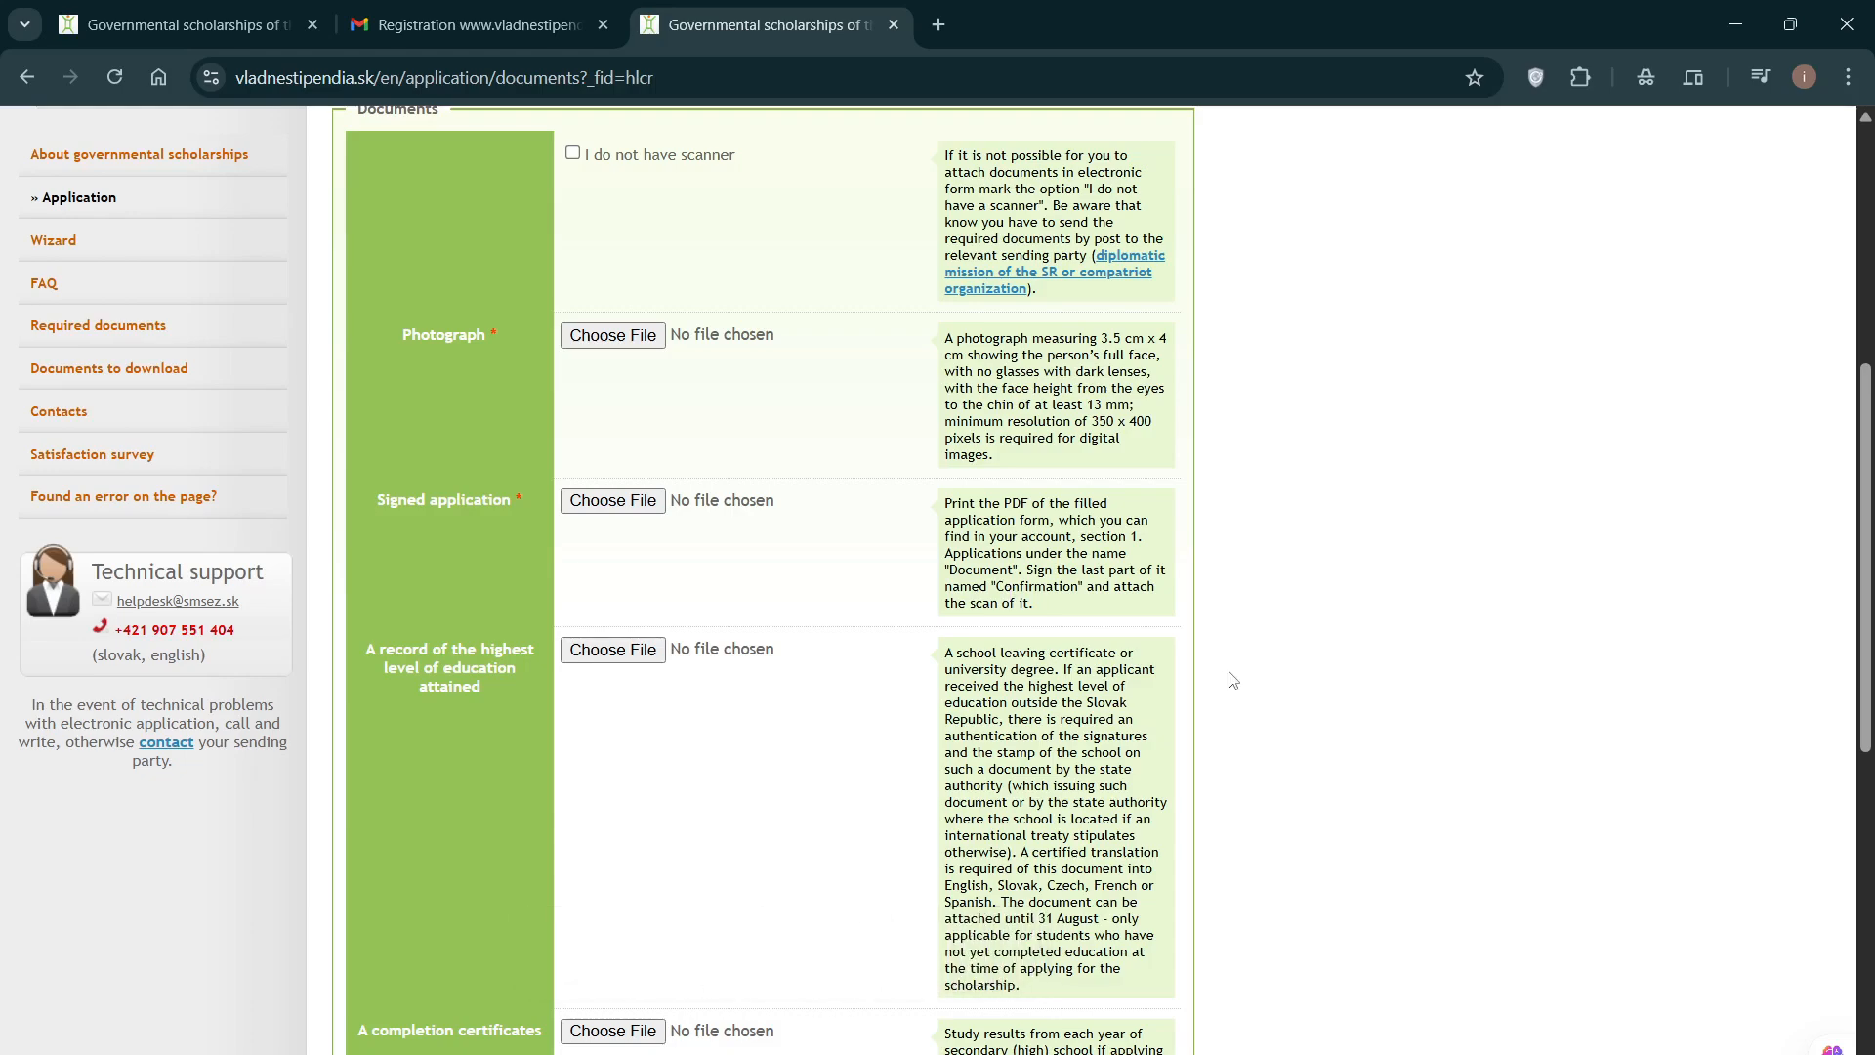
scroll(1221, 674, "up", 1)
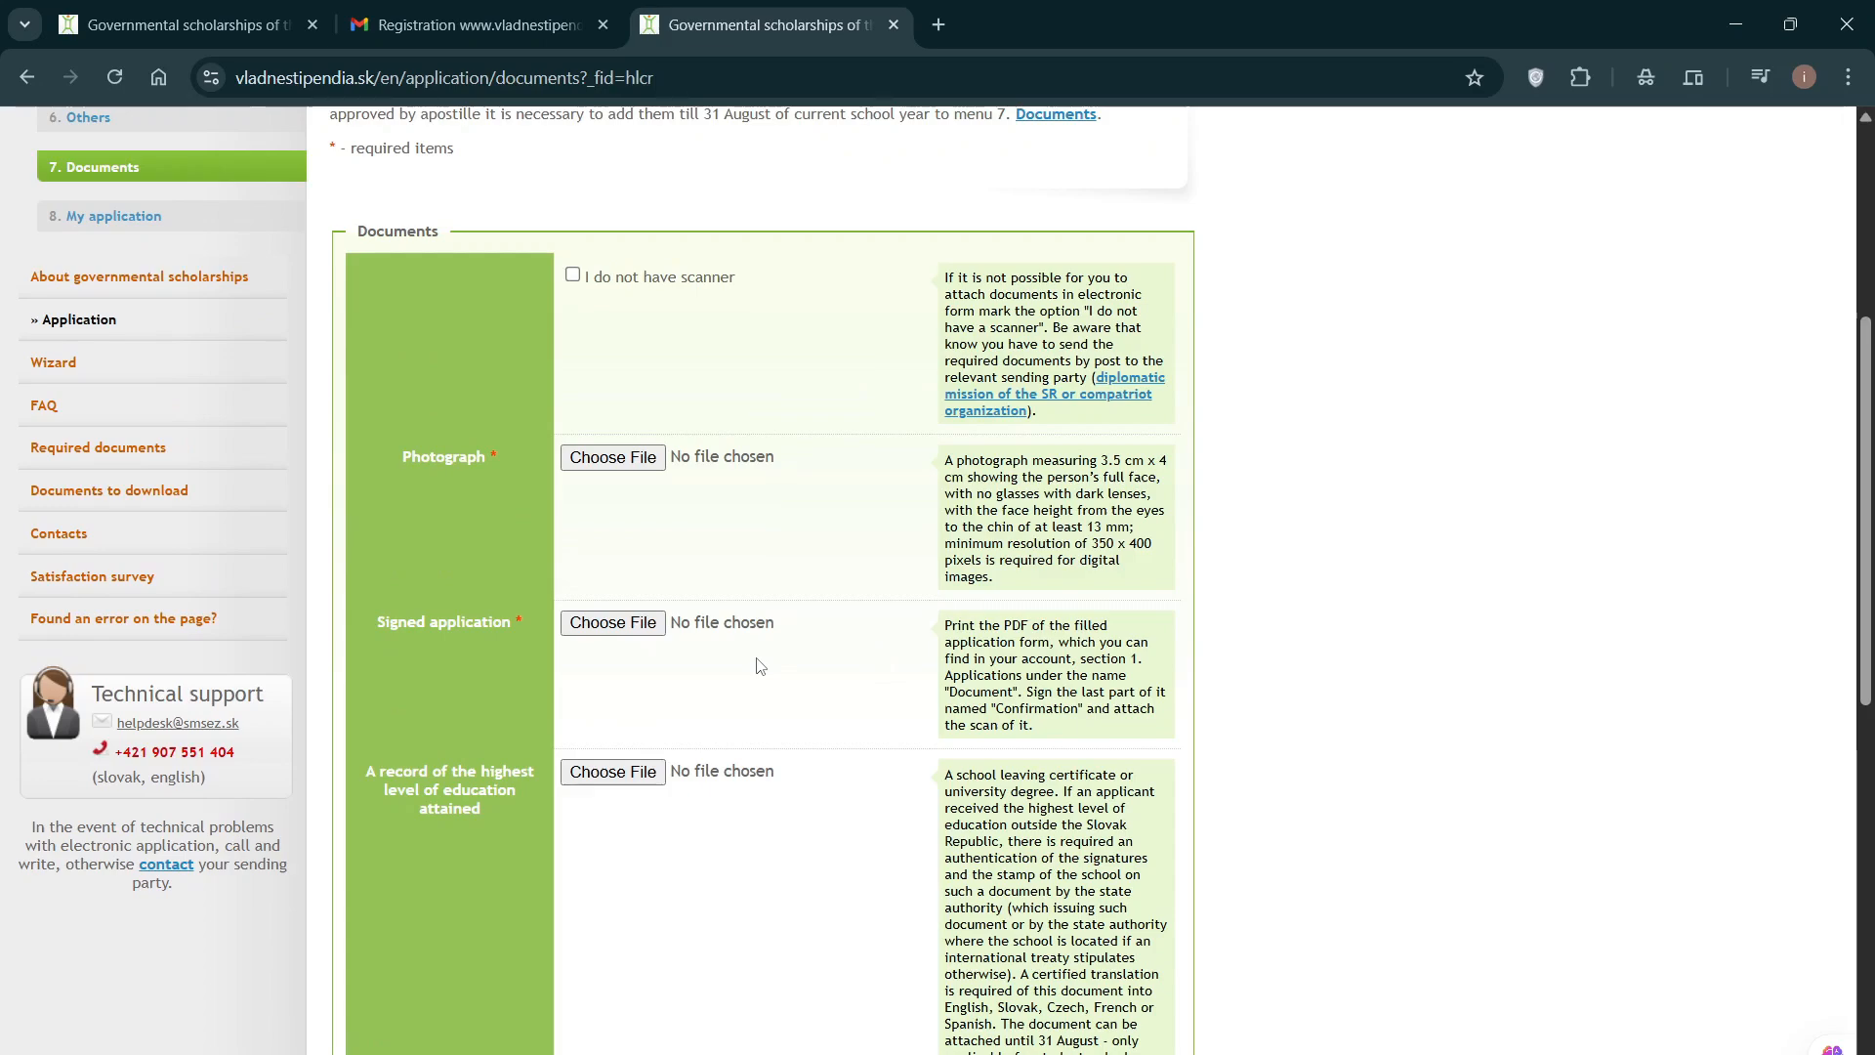
scroll(625, 605, "down", 2)
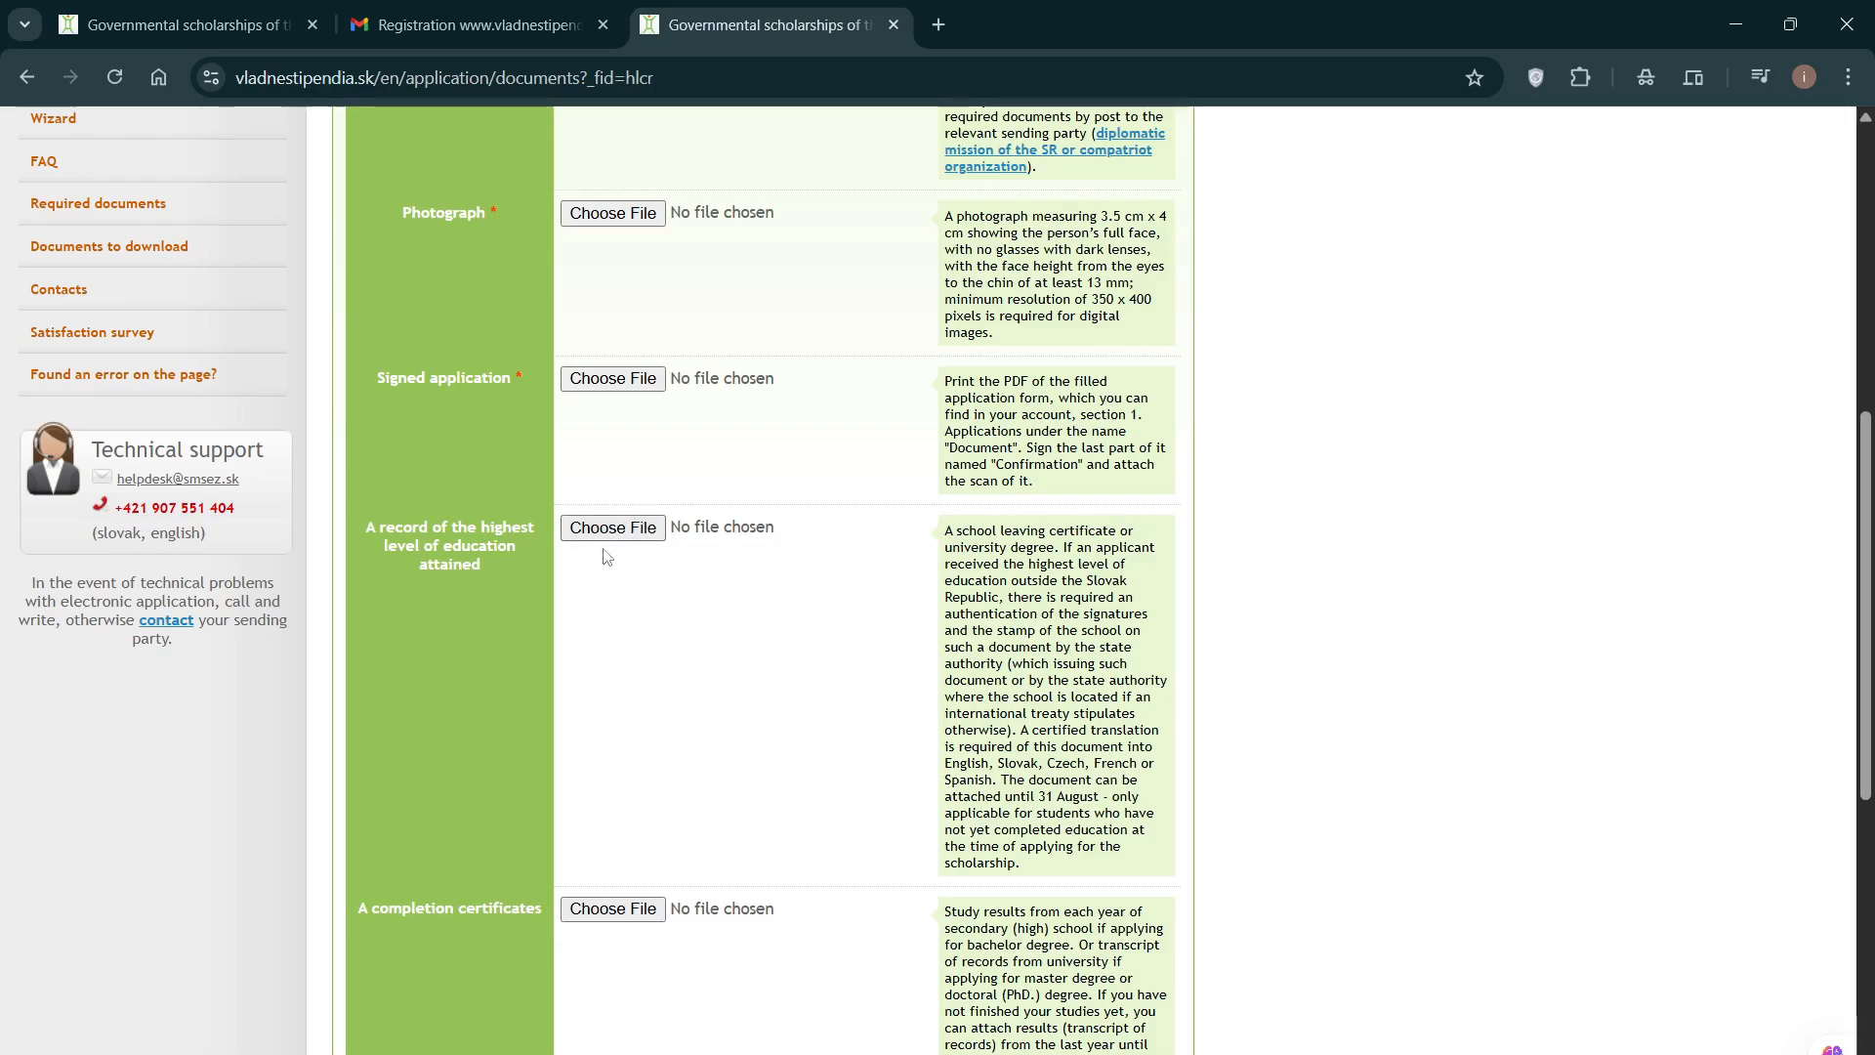
scroll(649, 567, "down", 3)
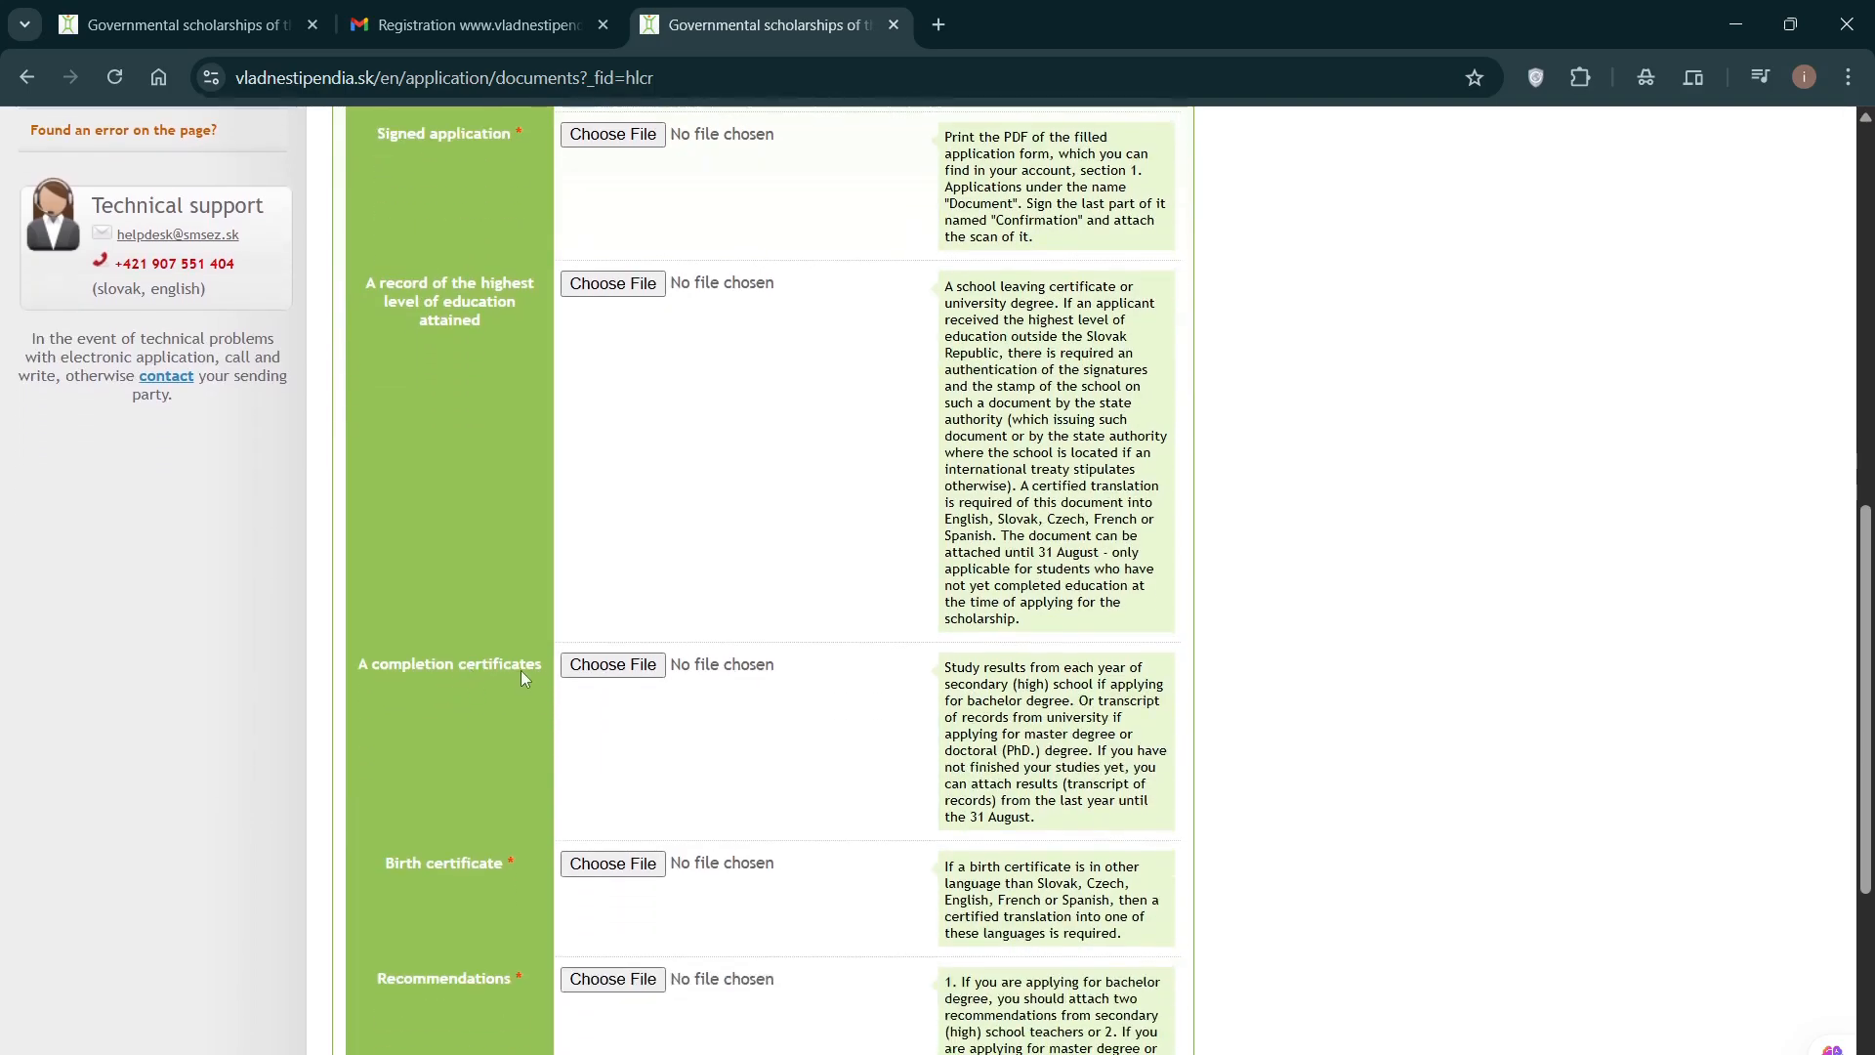
scroll(635, 669, "down", 1)
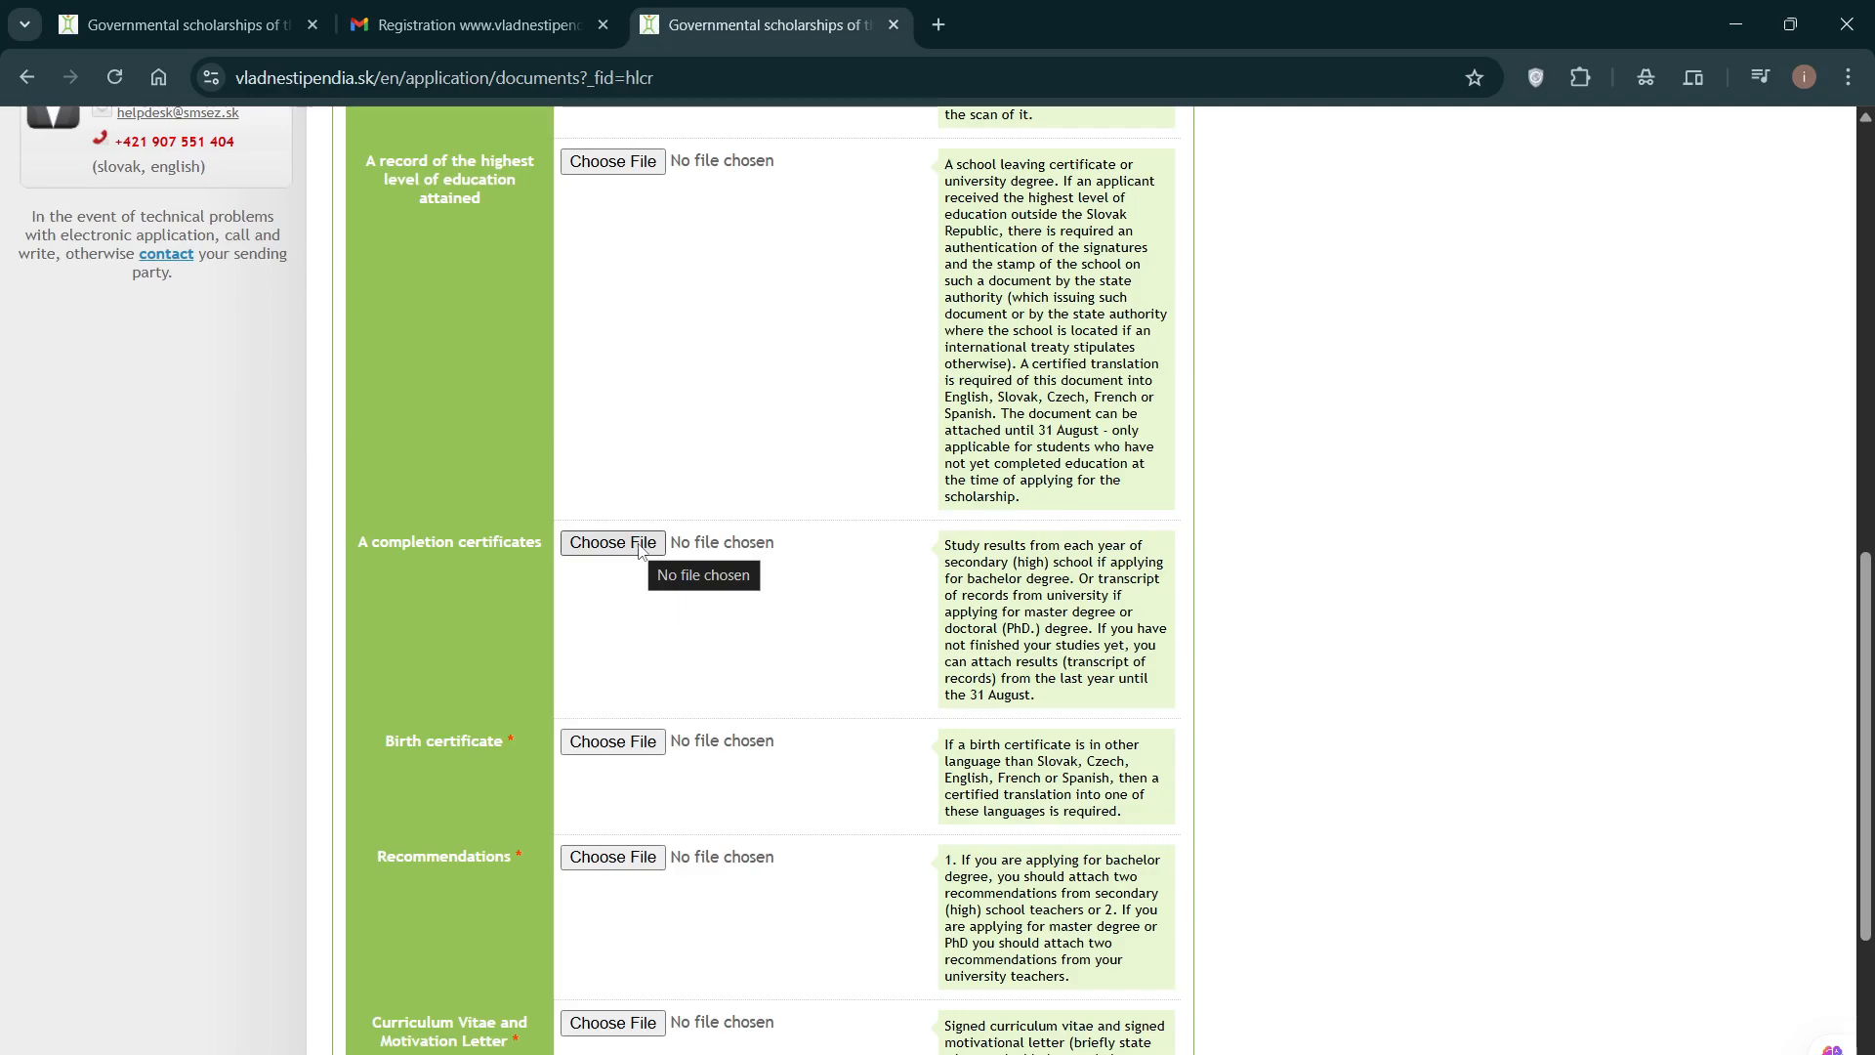
scroll(642, 551, "down", 1)
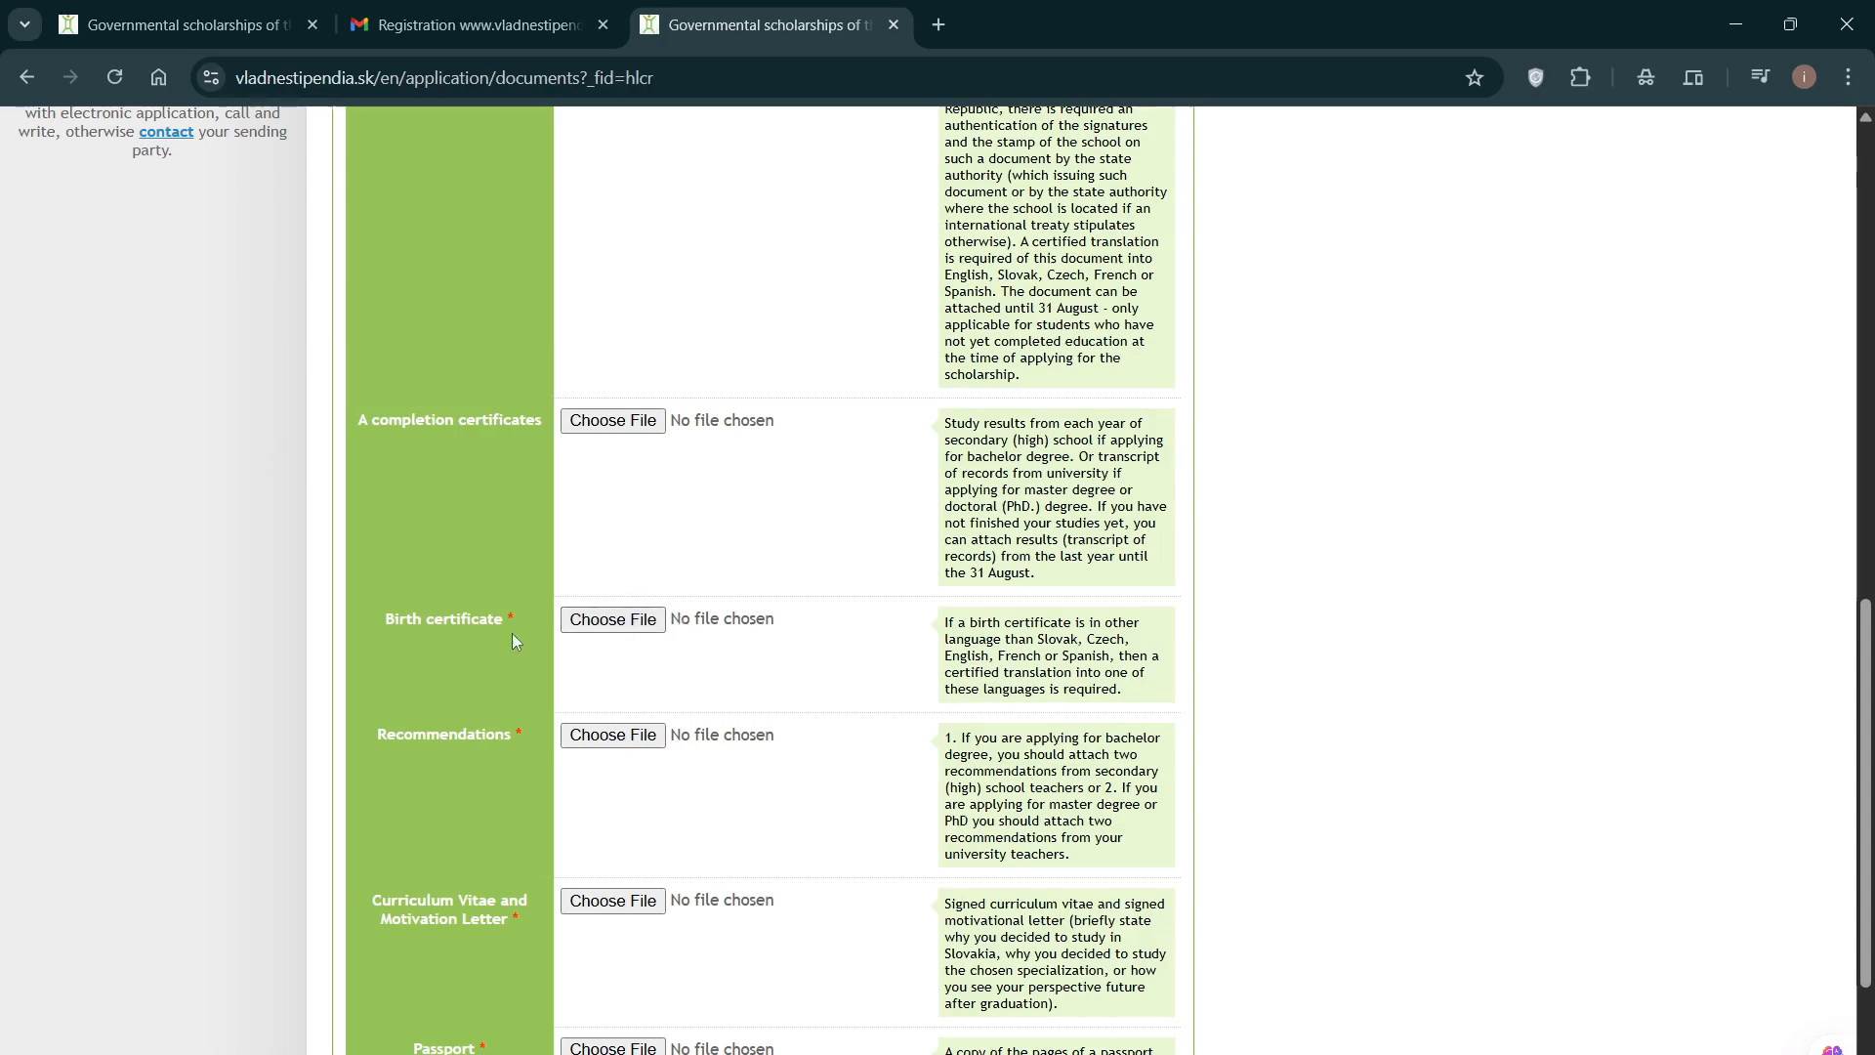
scroll(695, 645, "down", 3)
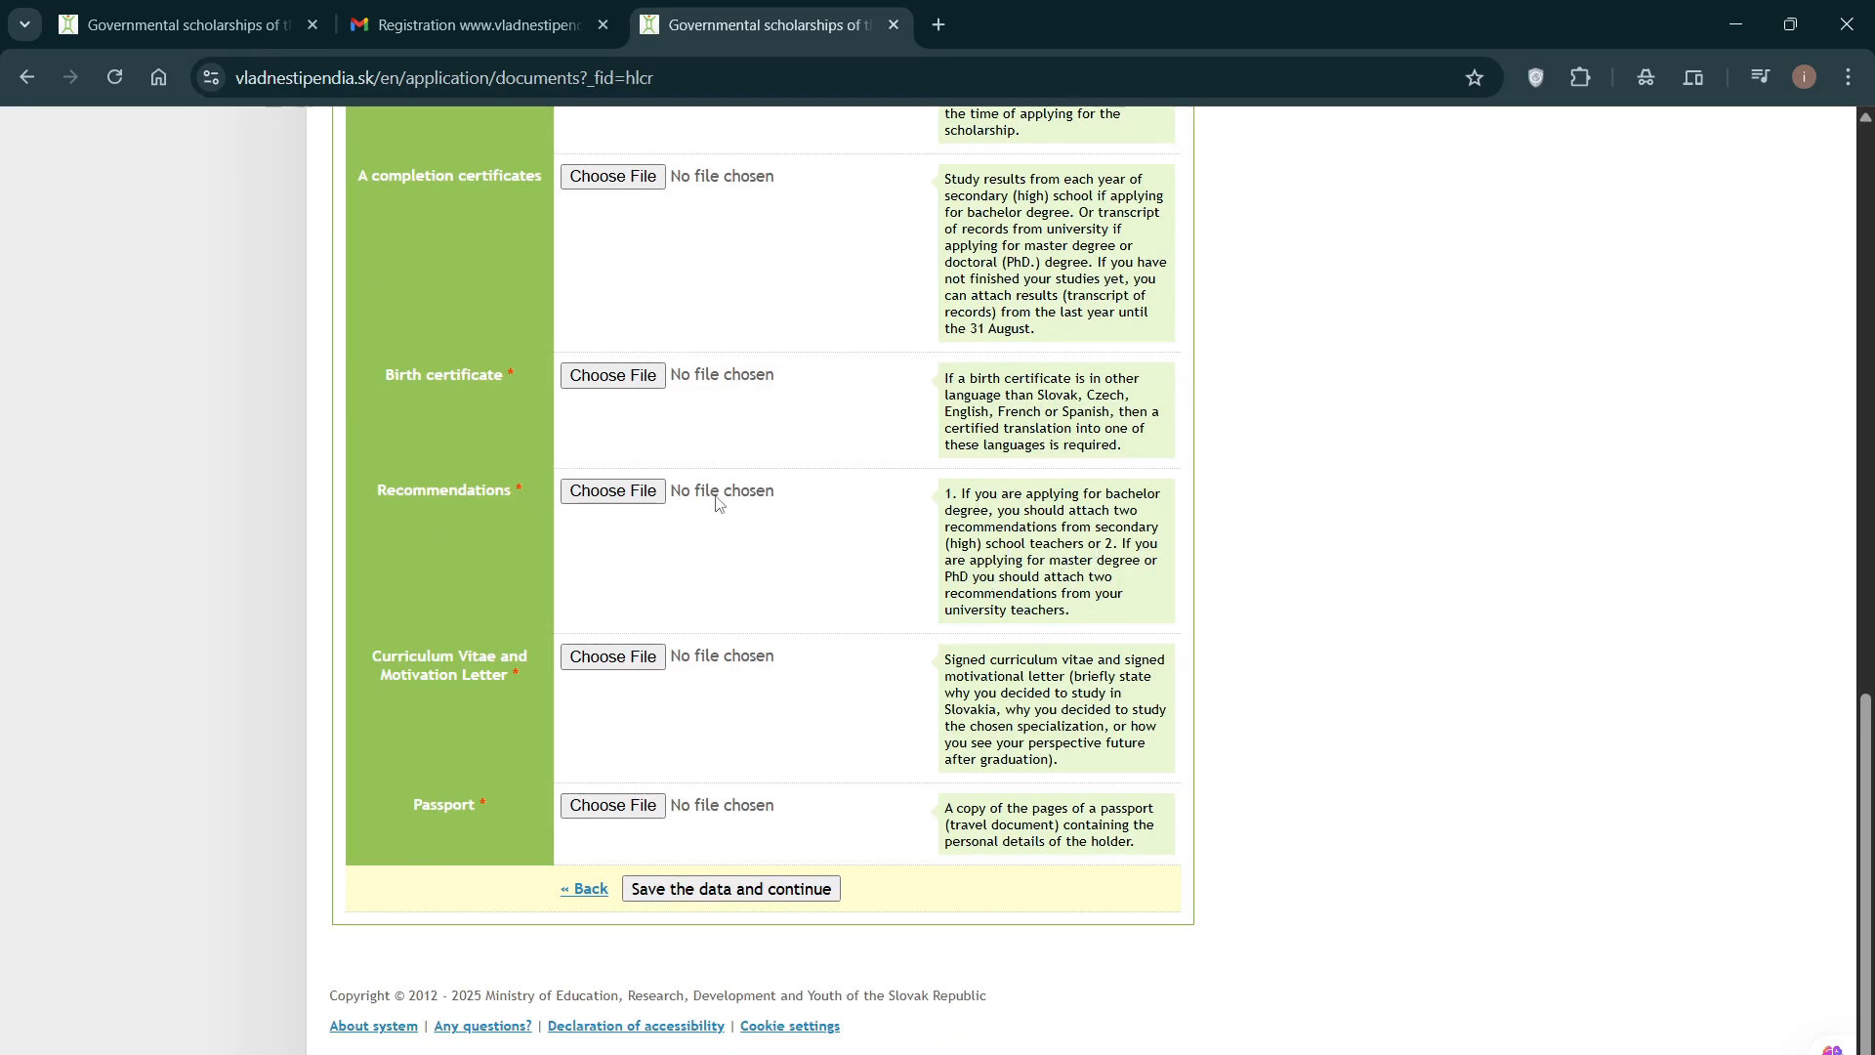
scroll(778, 551, "up", 1)
scroll(778, 552, "down", 1)
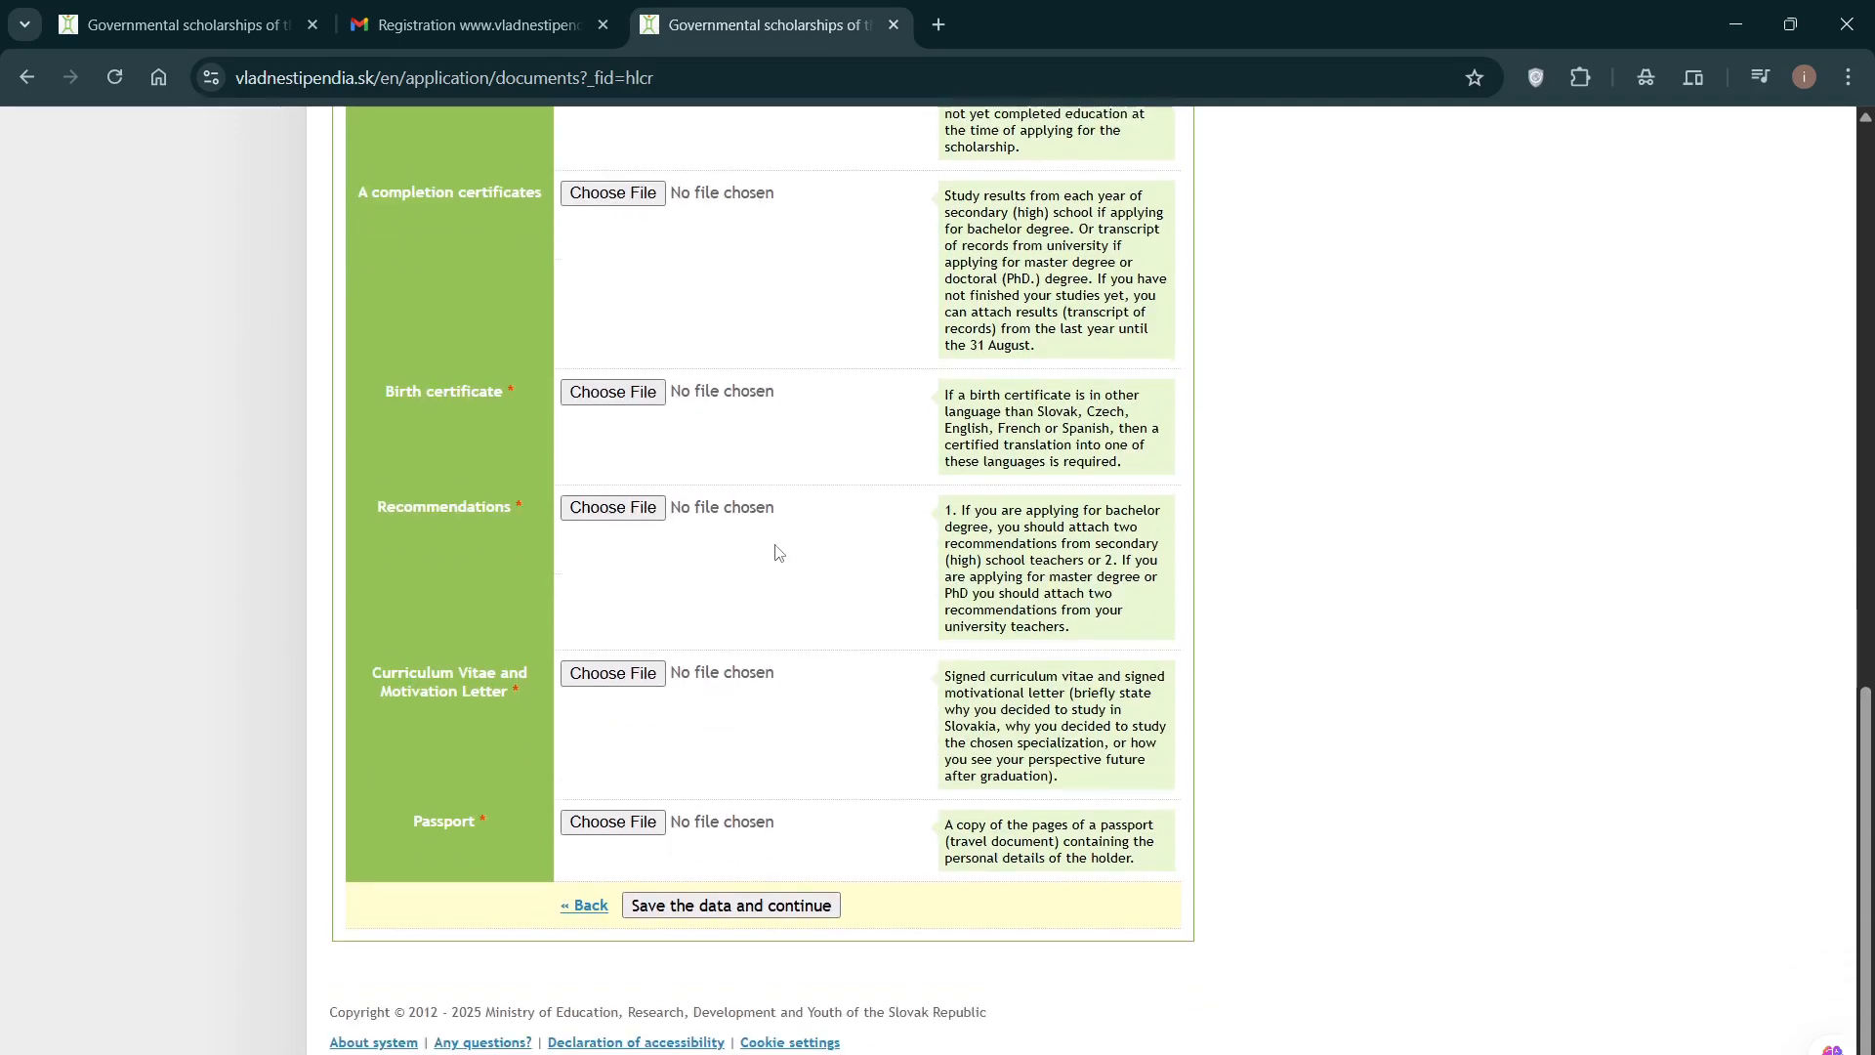
scroll(775, 548, "up", 1)
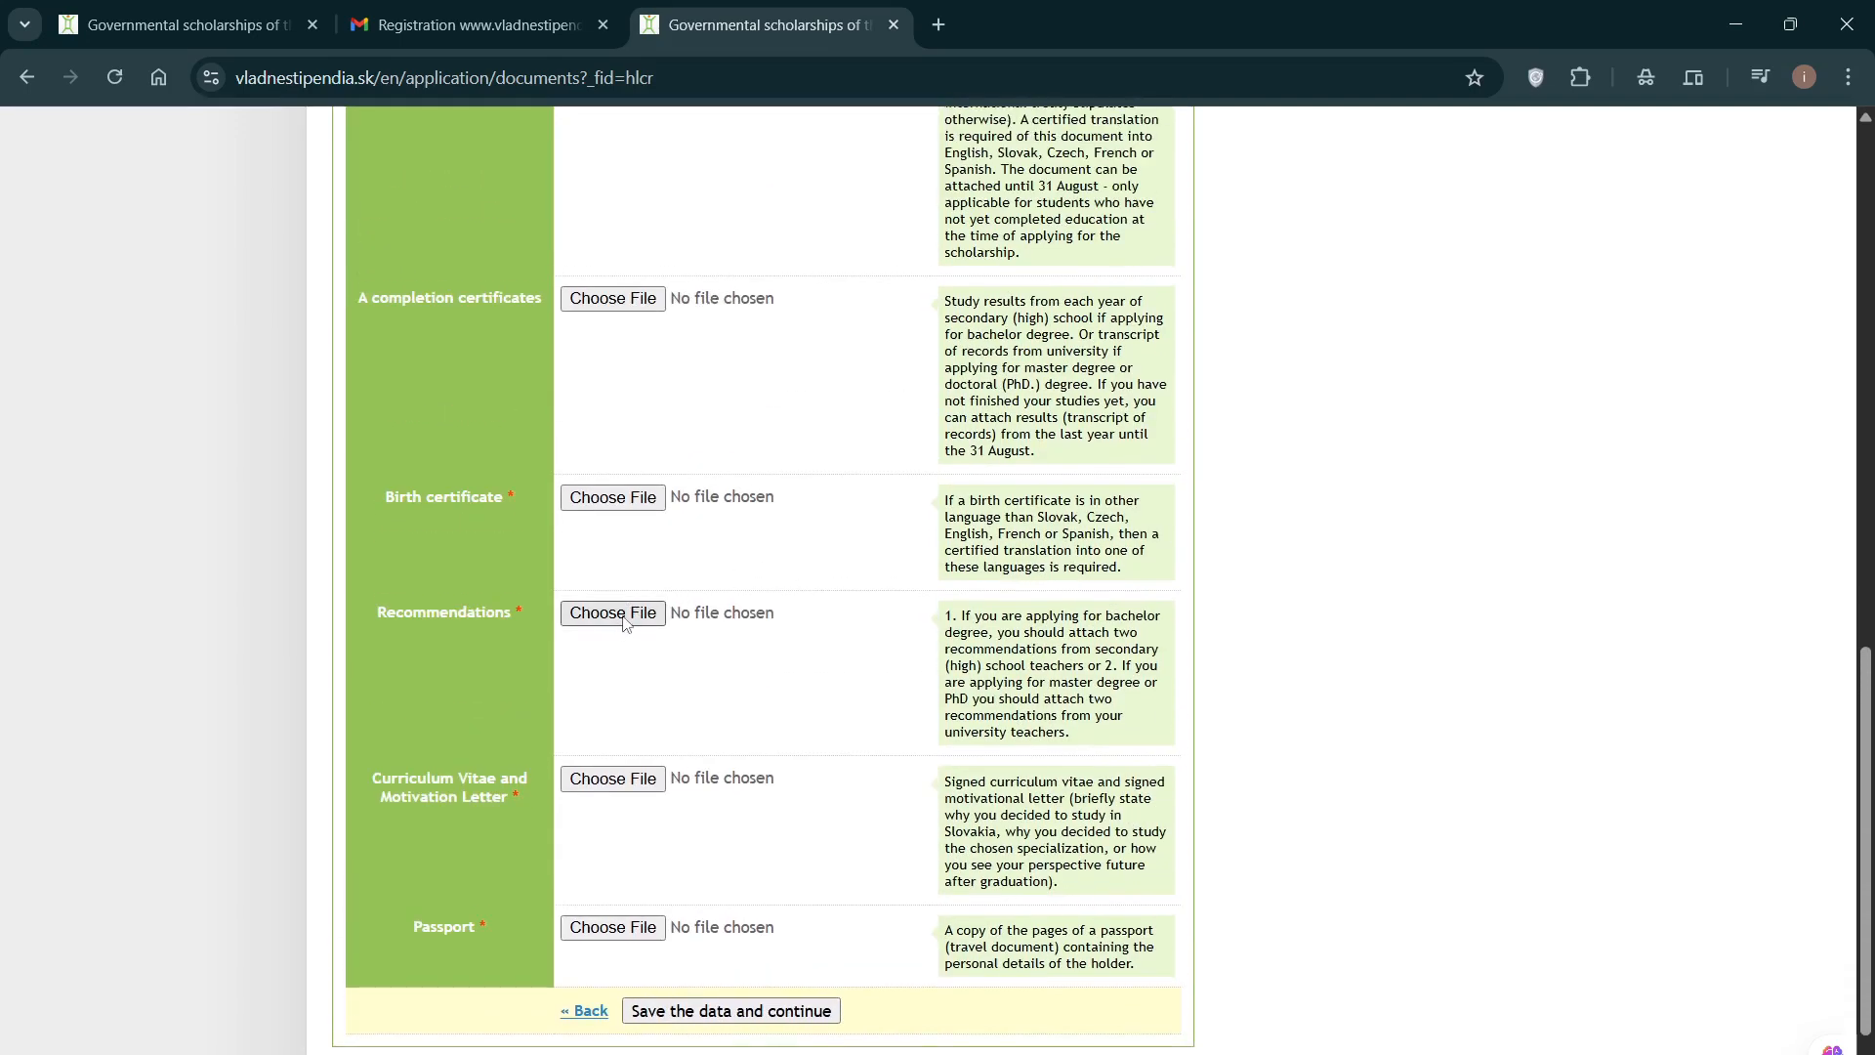
scroll(627, 611, "down", 1)
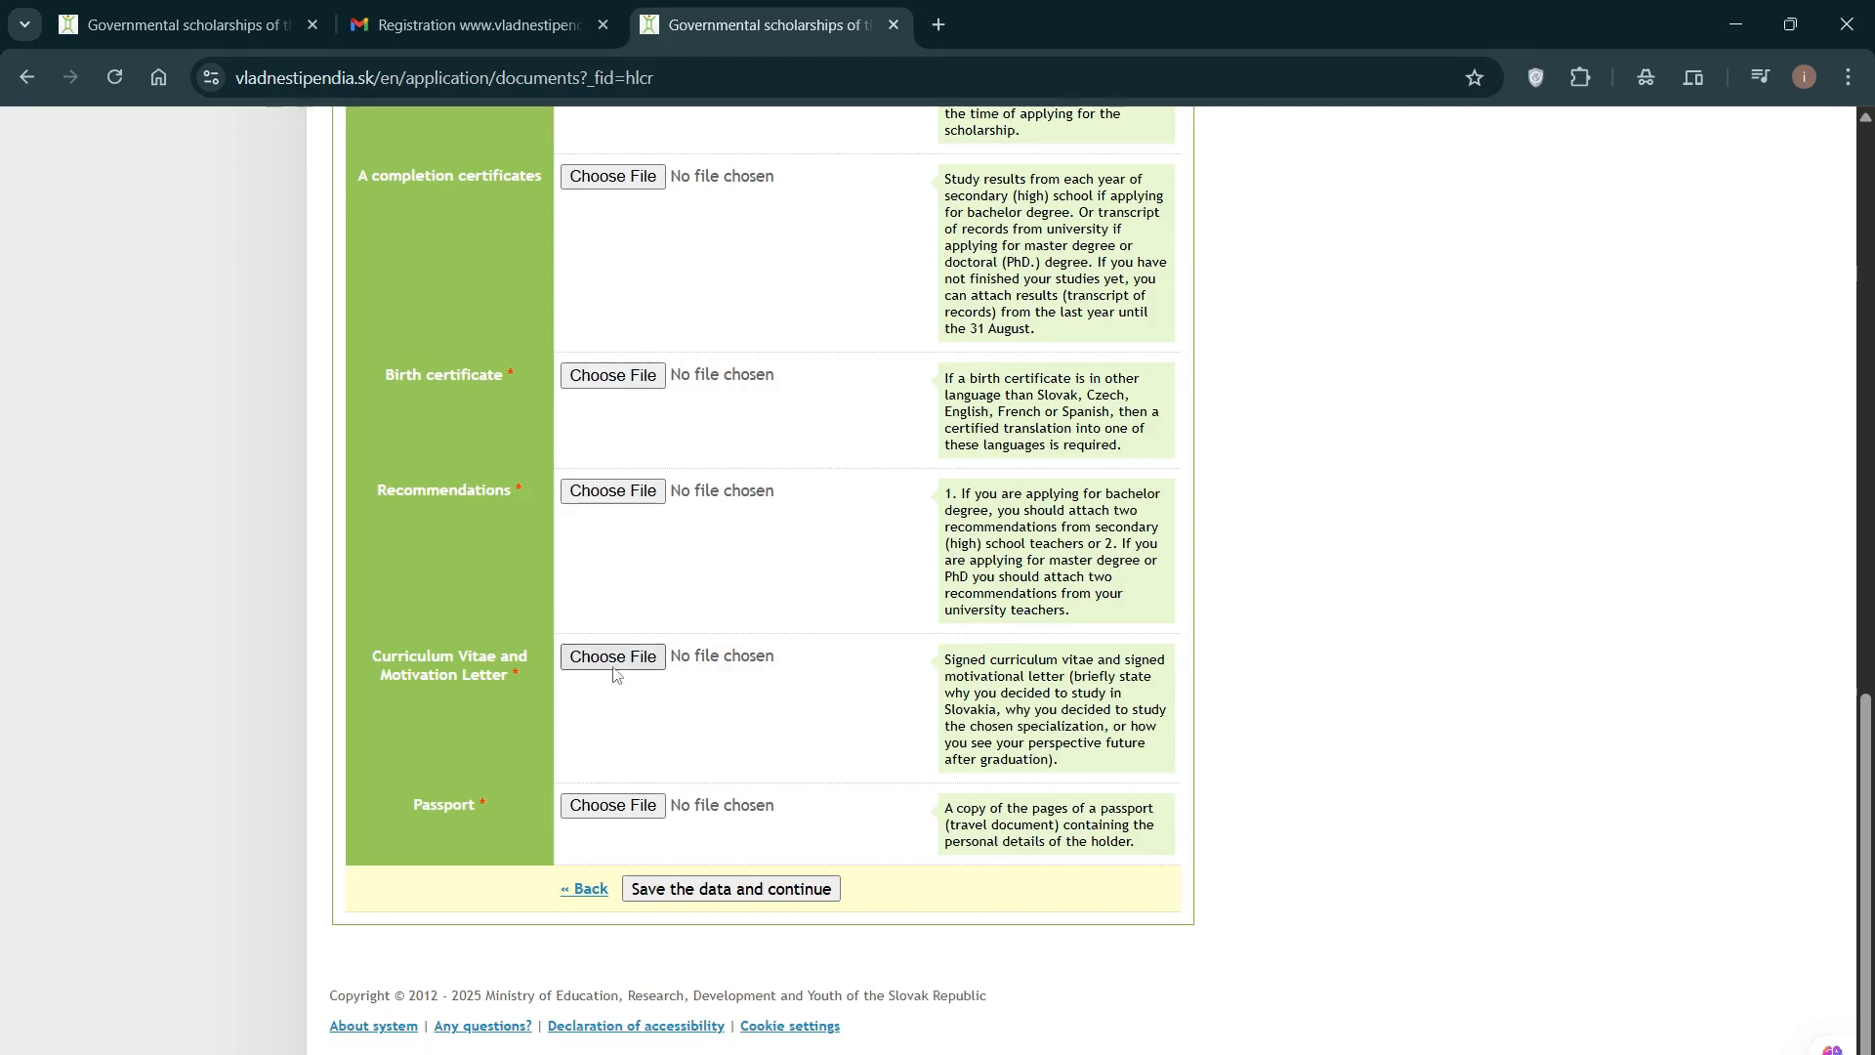
scroll(689, 742, "down", 1)
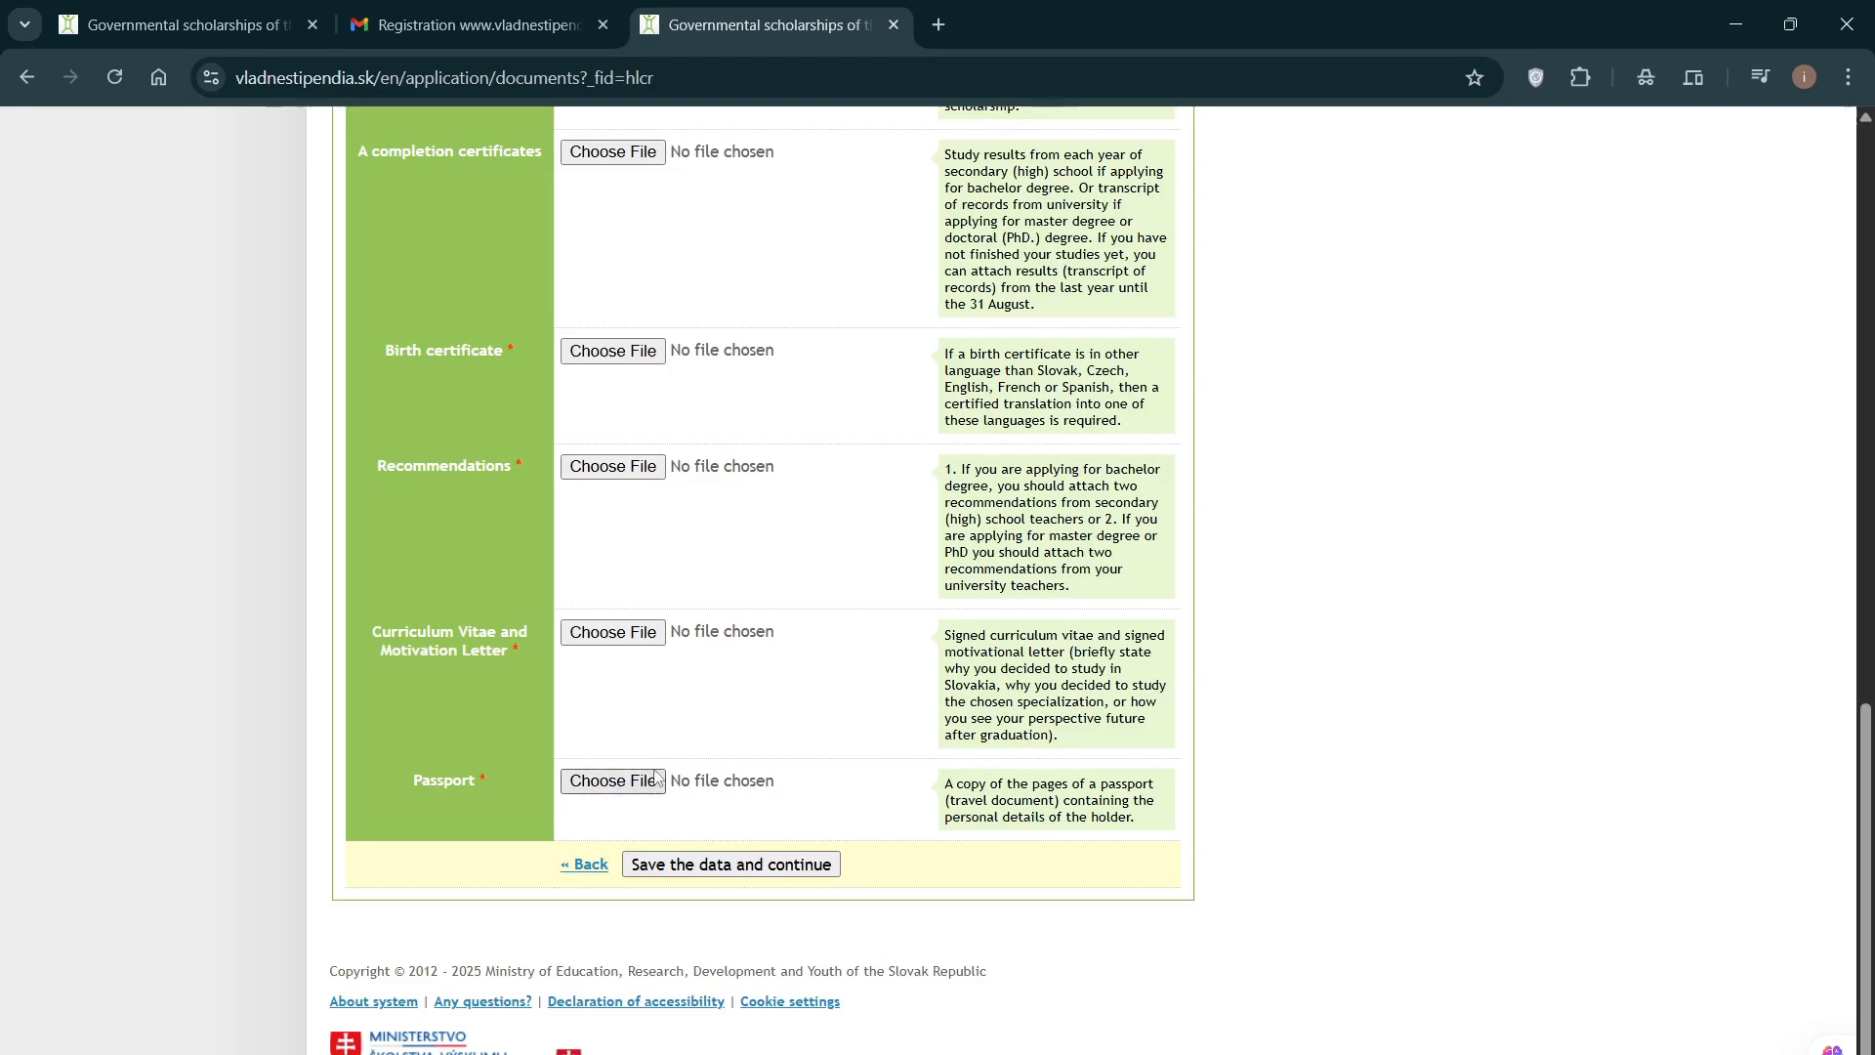
scroll(670, 772, "up", 15)
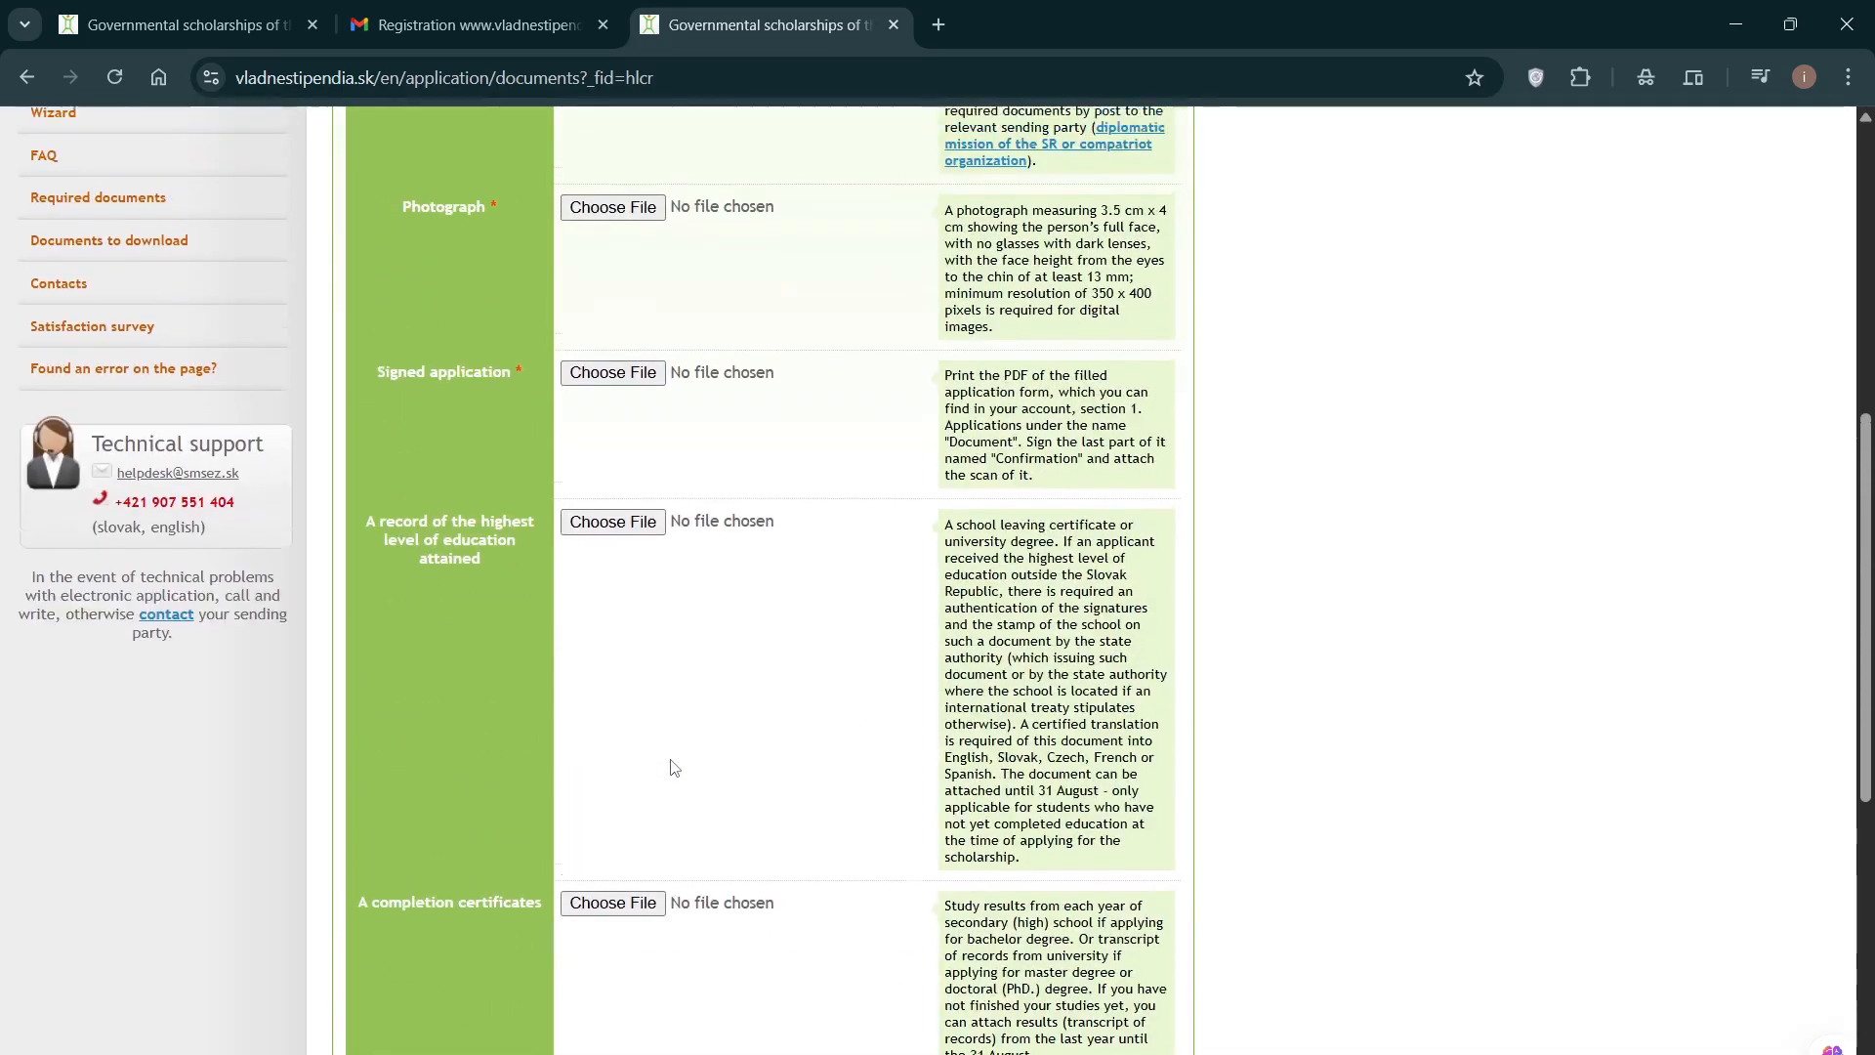
scroll(674, 767, "down", 12)
scroll(679, 761, "down", 3)
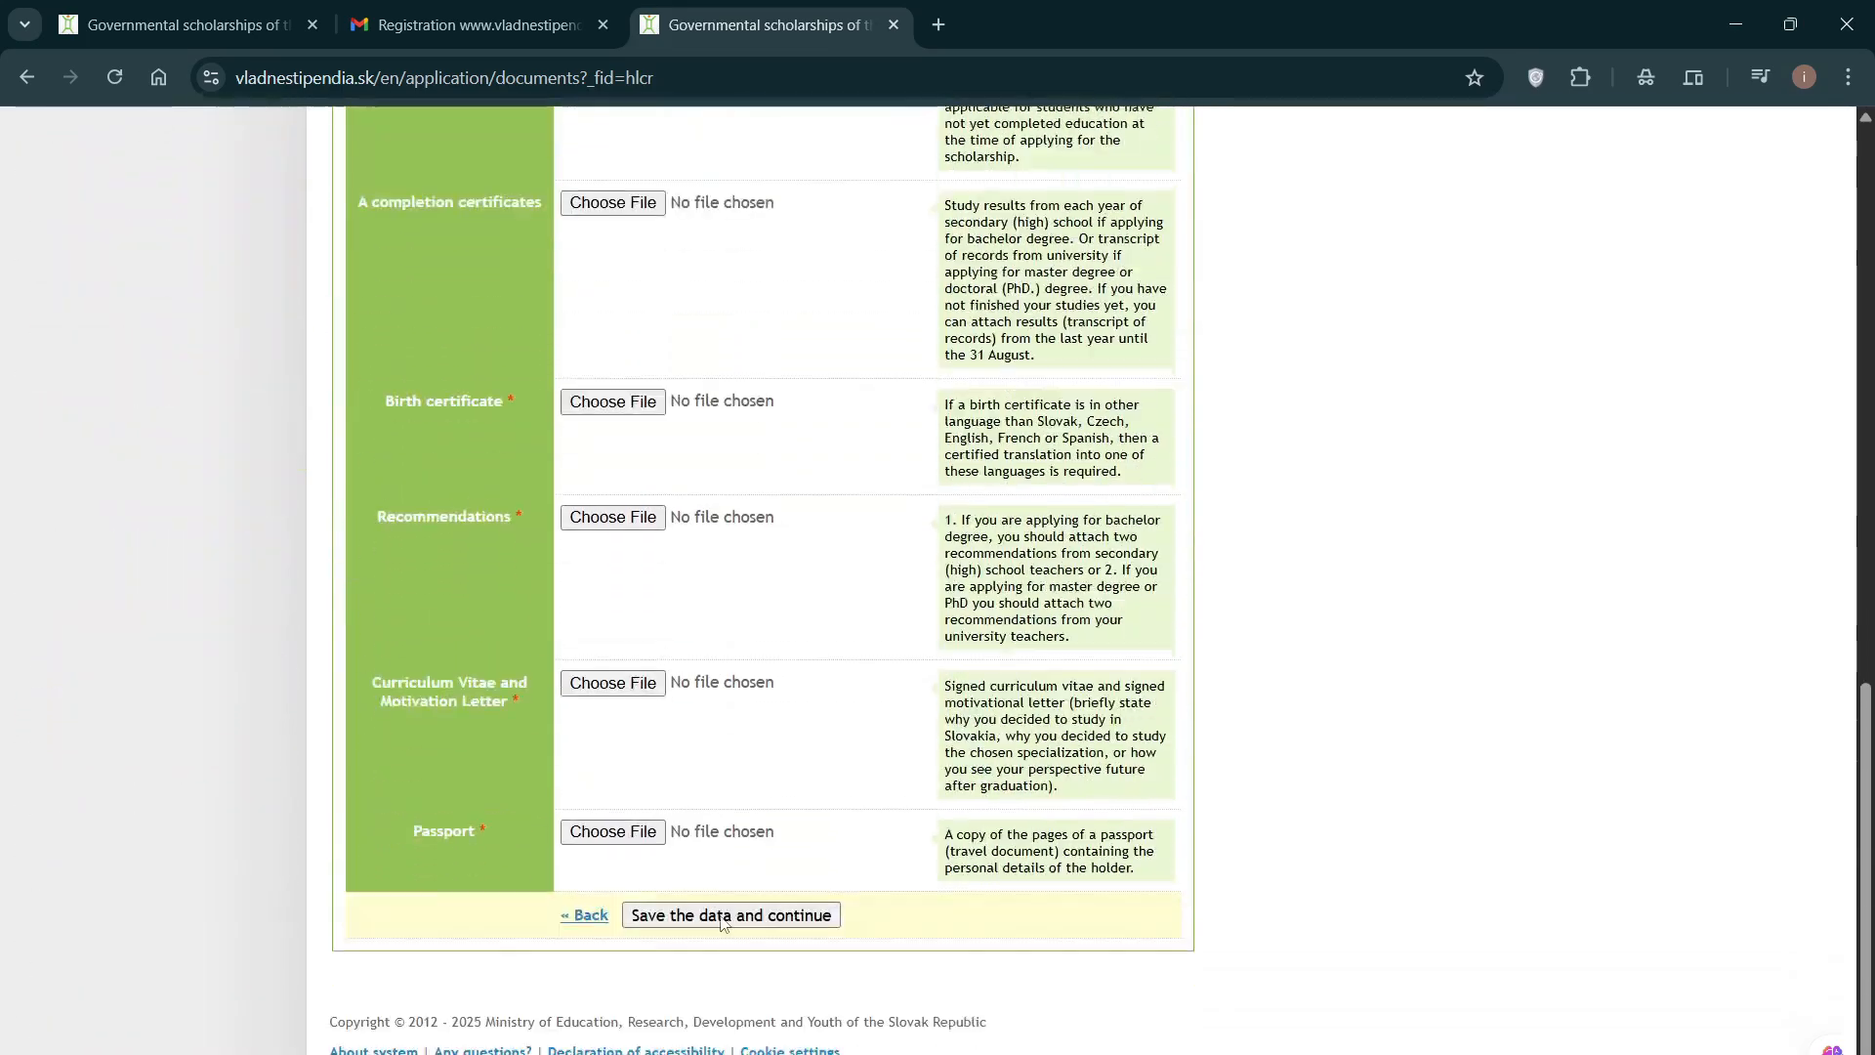
scroll(695, 578, "up", 8)
scroll(695, 579, "down", 9)
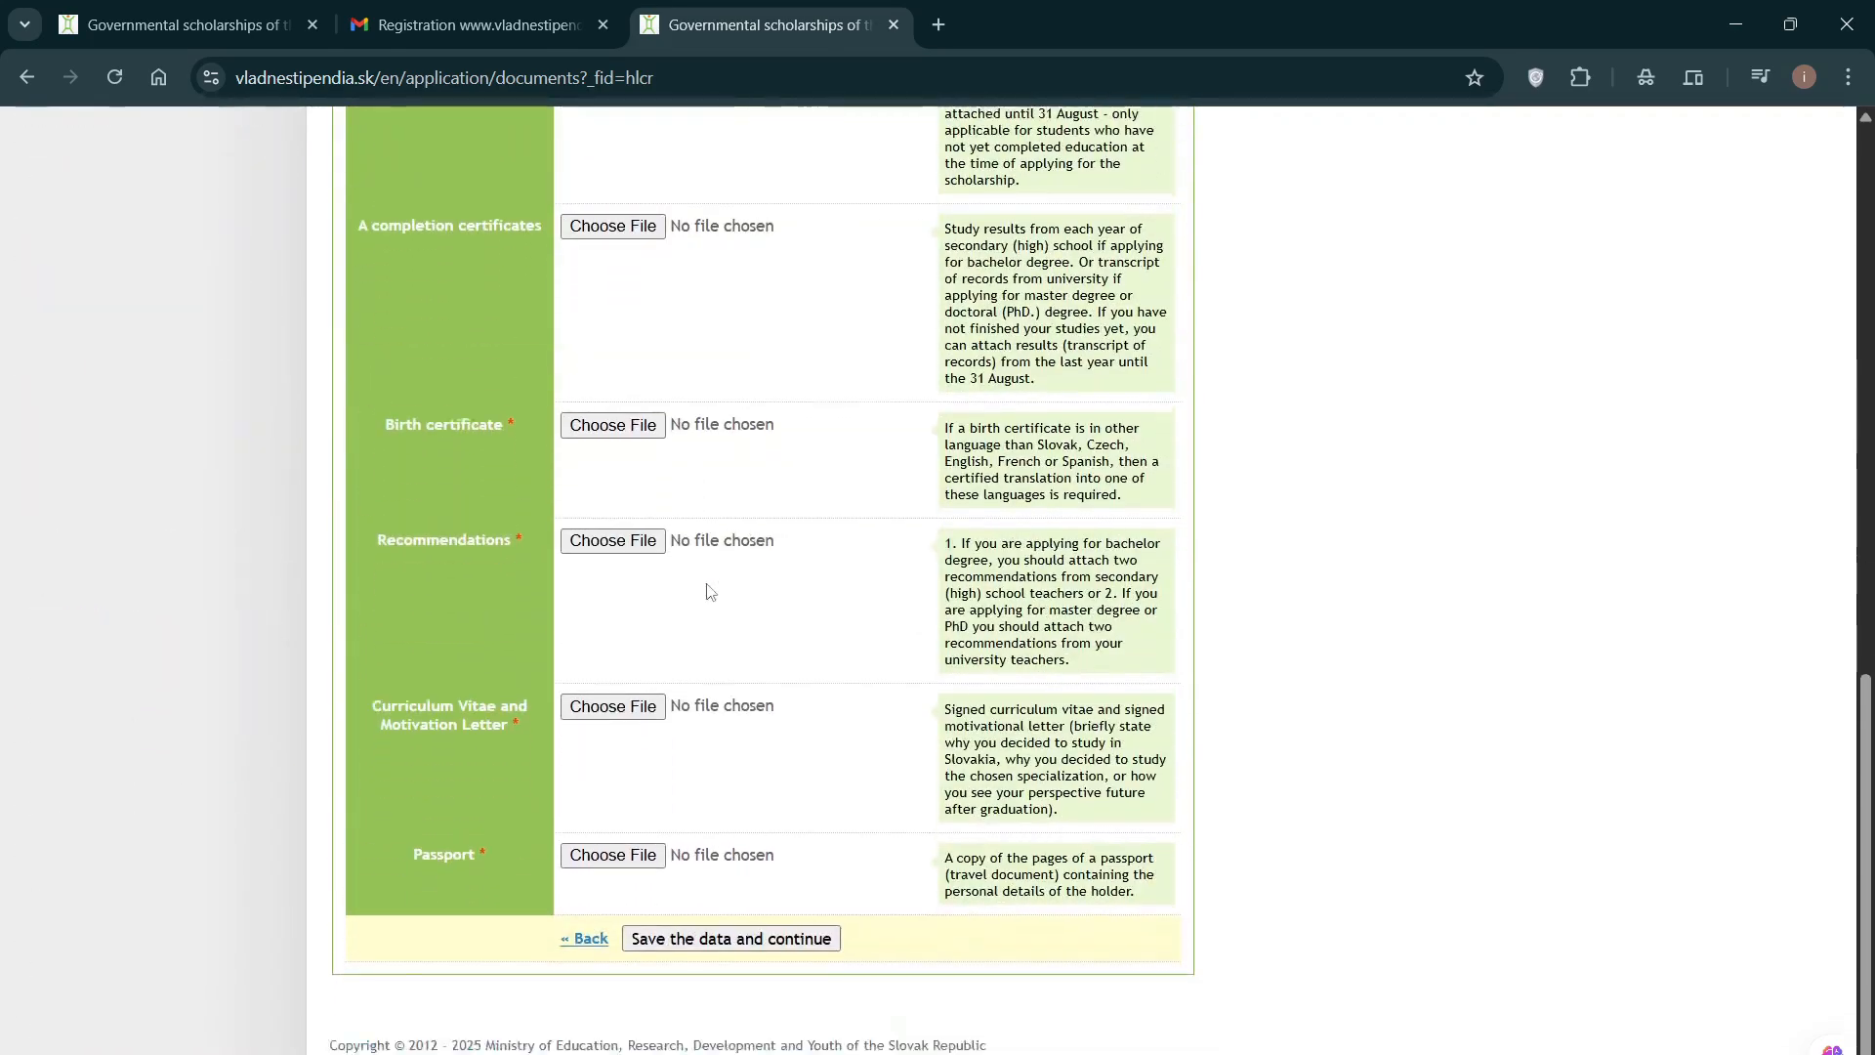
Step: Save the Documents step, bringing up the 'Data has been successfully saved' confirmation
left_click(776, 864)
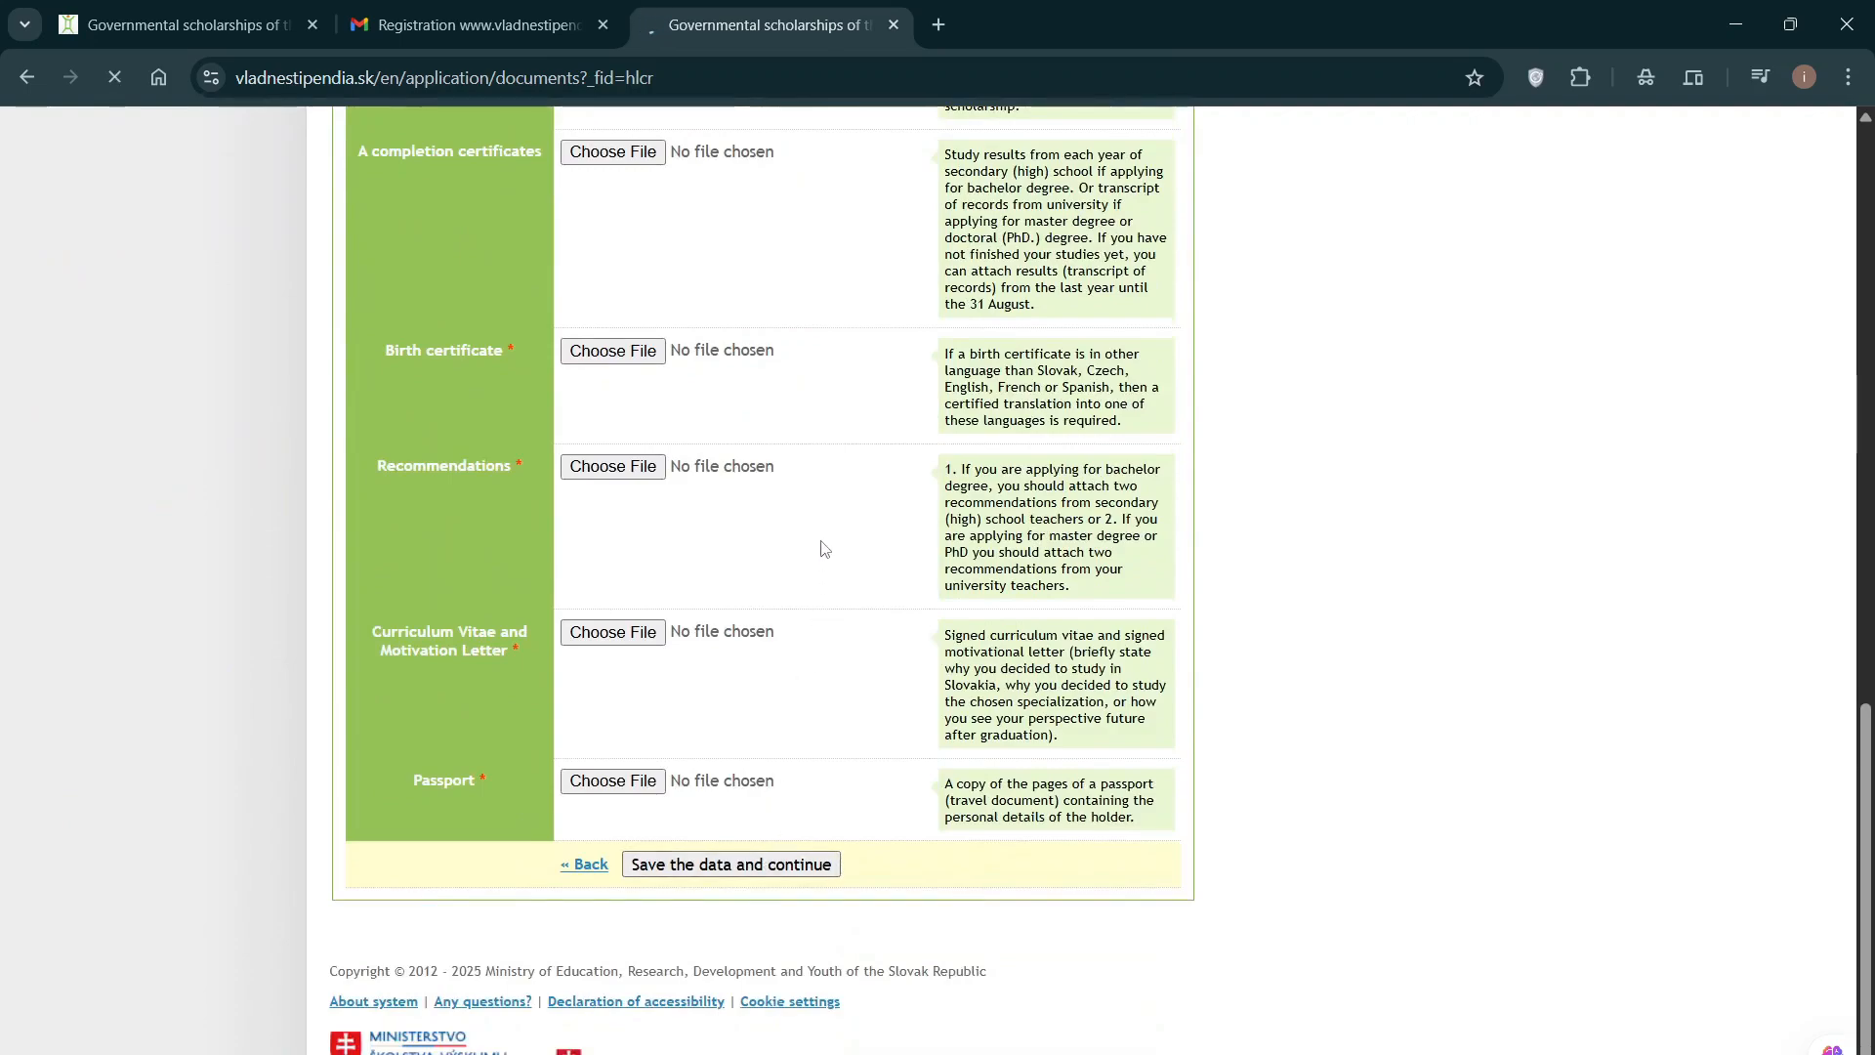
scroll(826, 547, "down", 3)
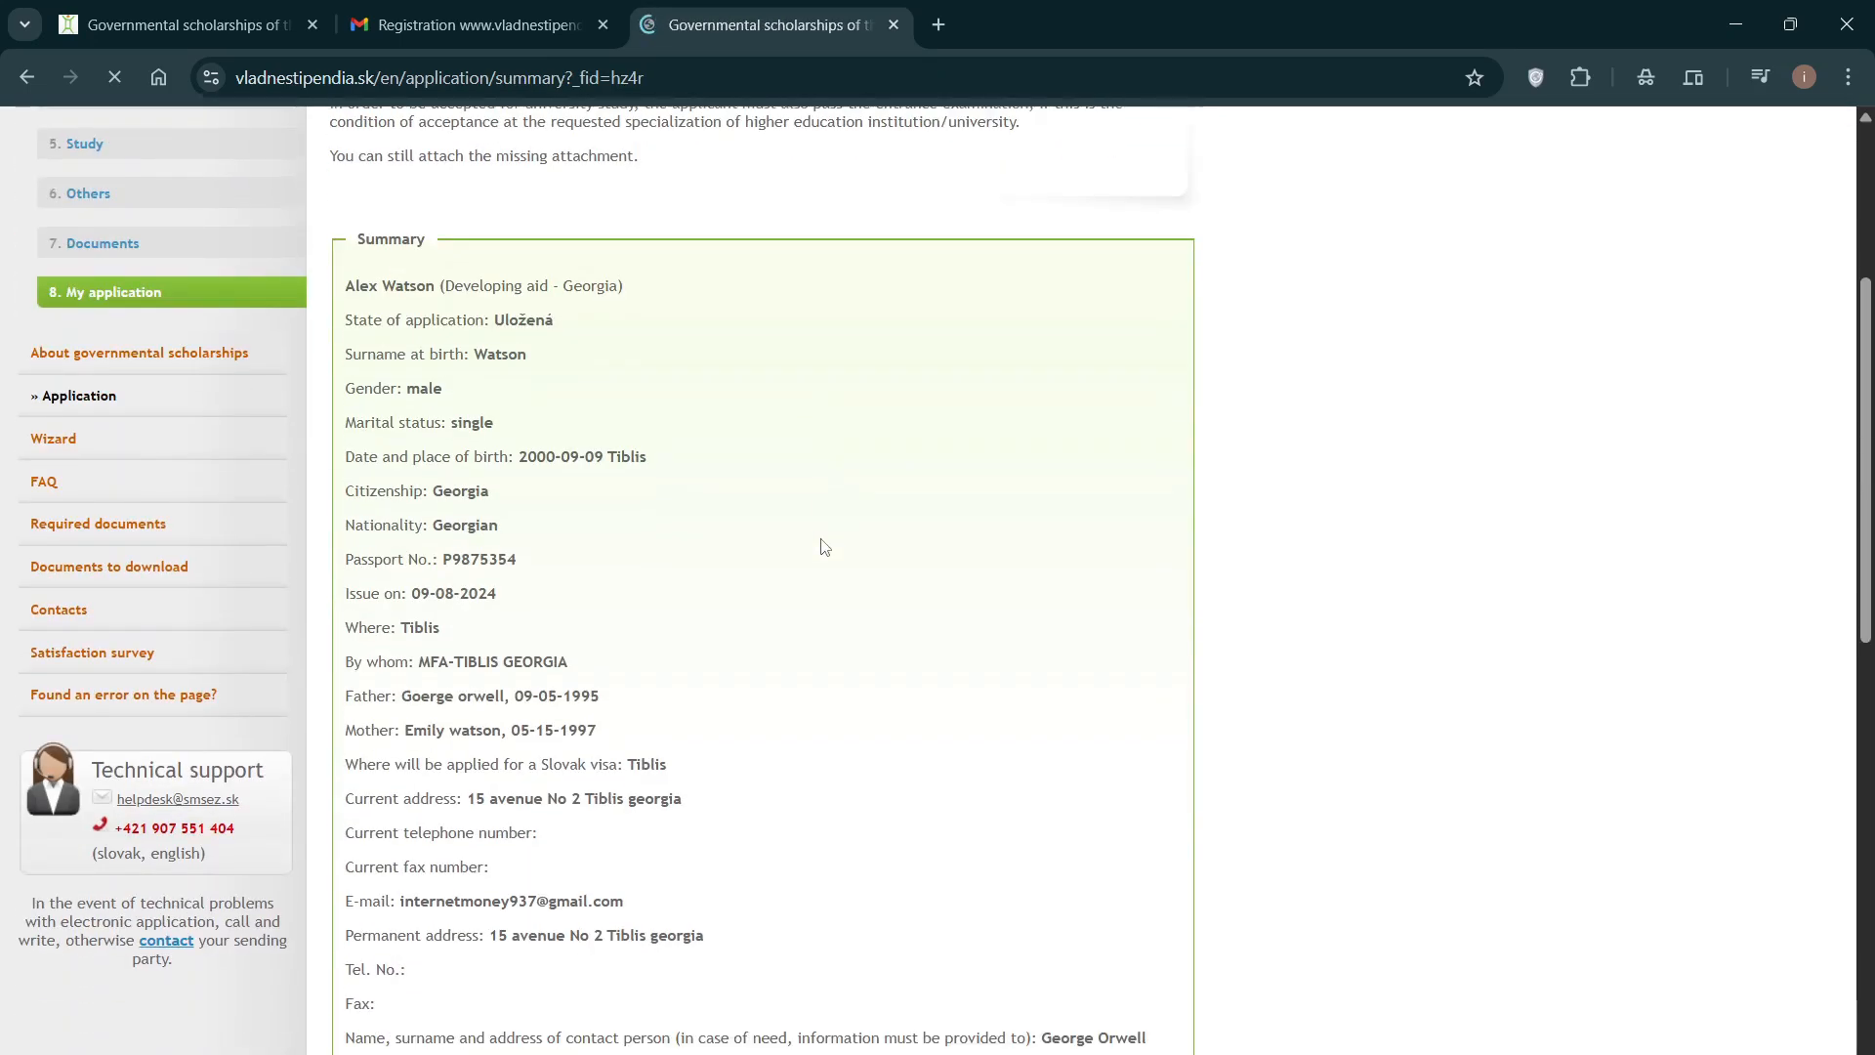
scroll(825, 547, "down", 9)
scroll(826, 543, "up", 6)
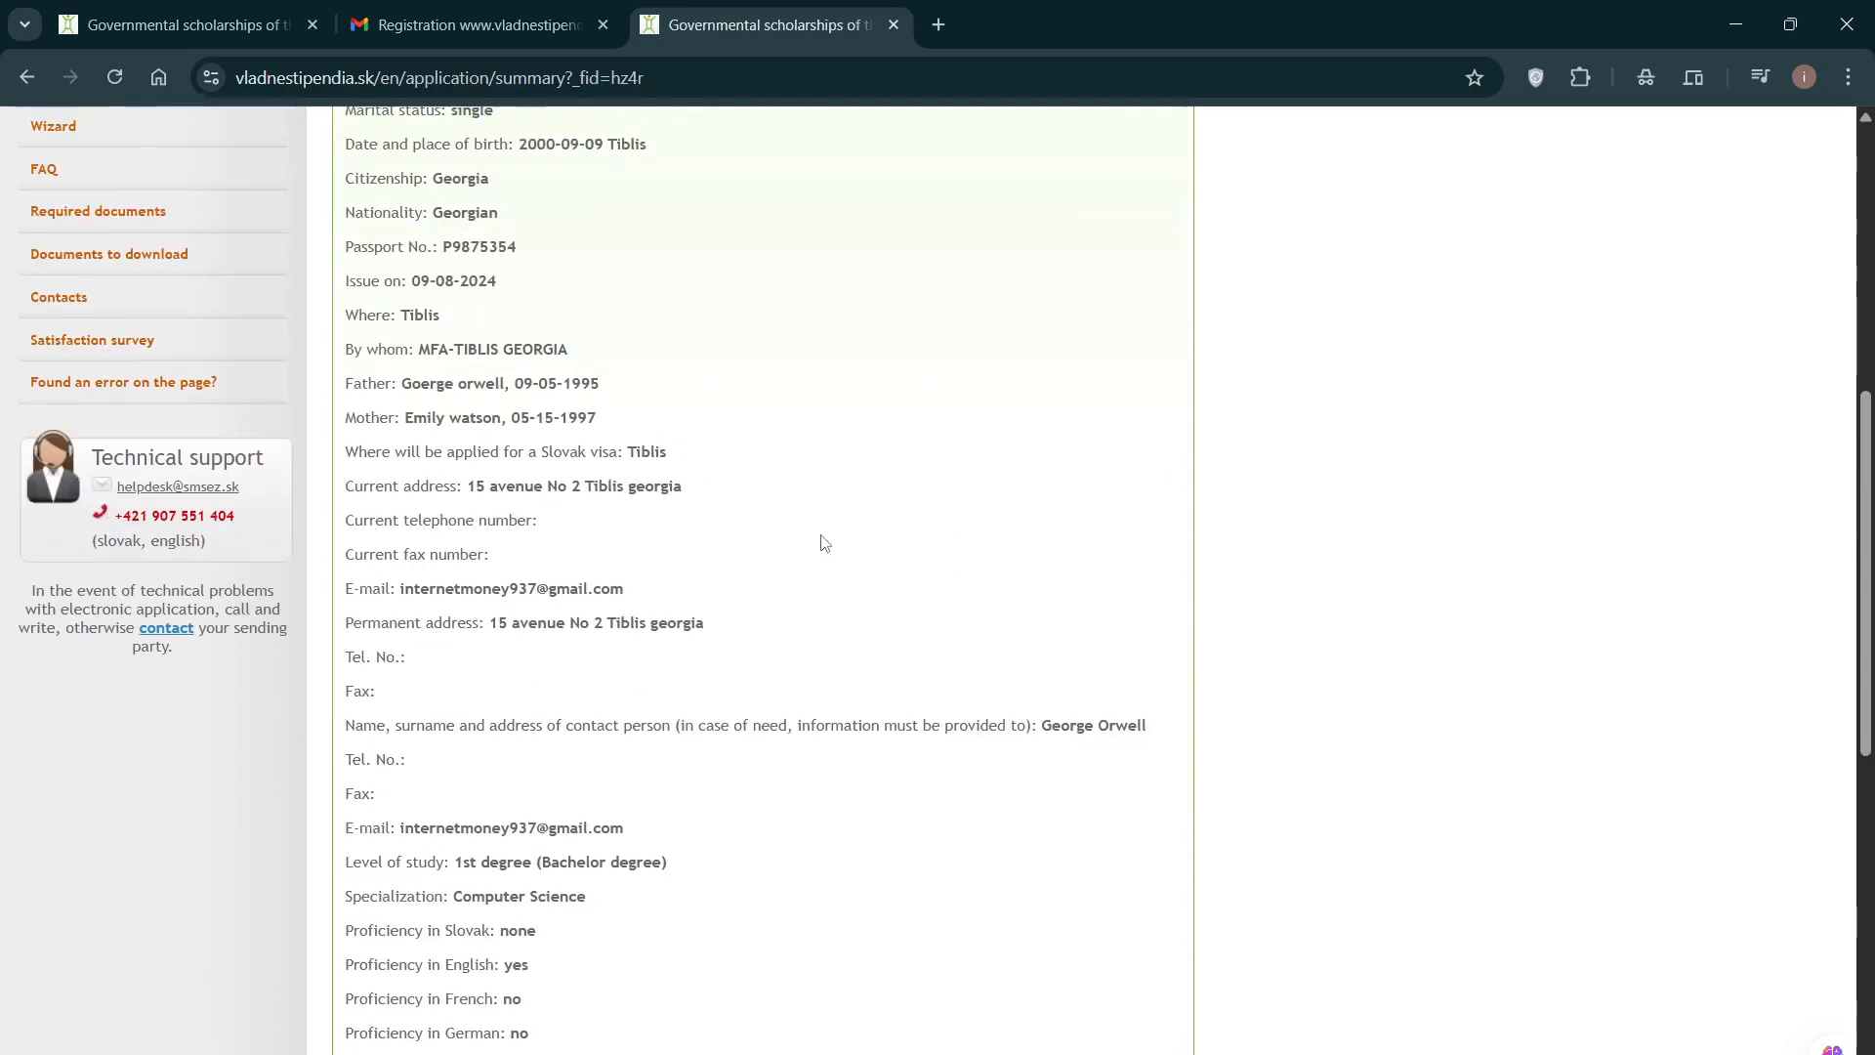
scroll(826, 543, "up", 5)
scroll(489, 479, "down", 1)
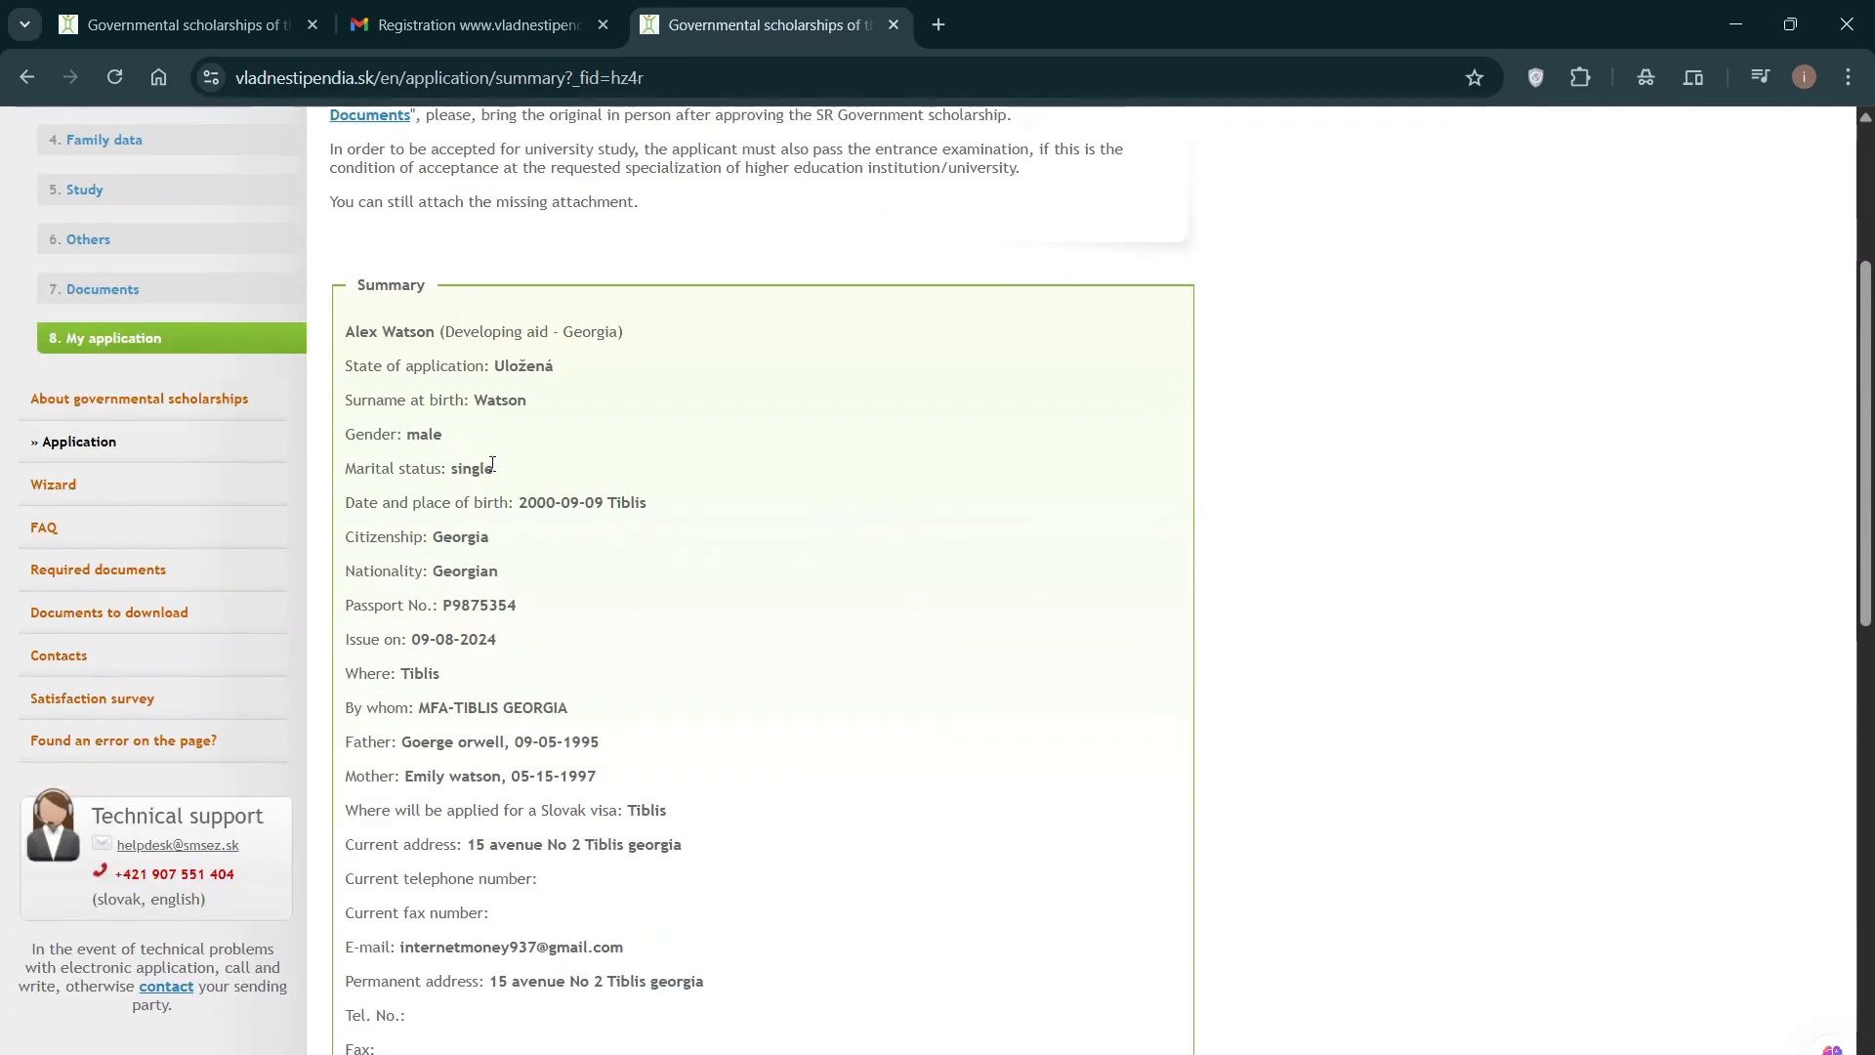
scroll(494, 467, "down", 7)
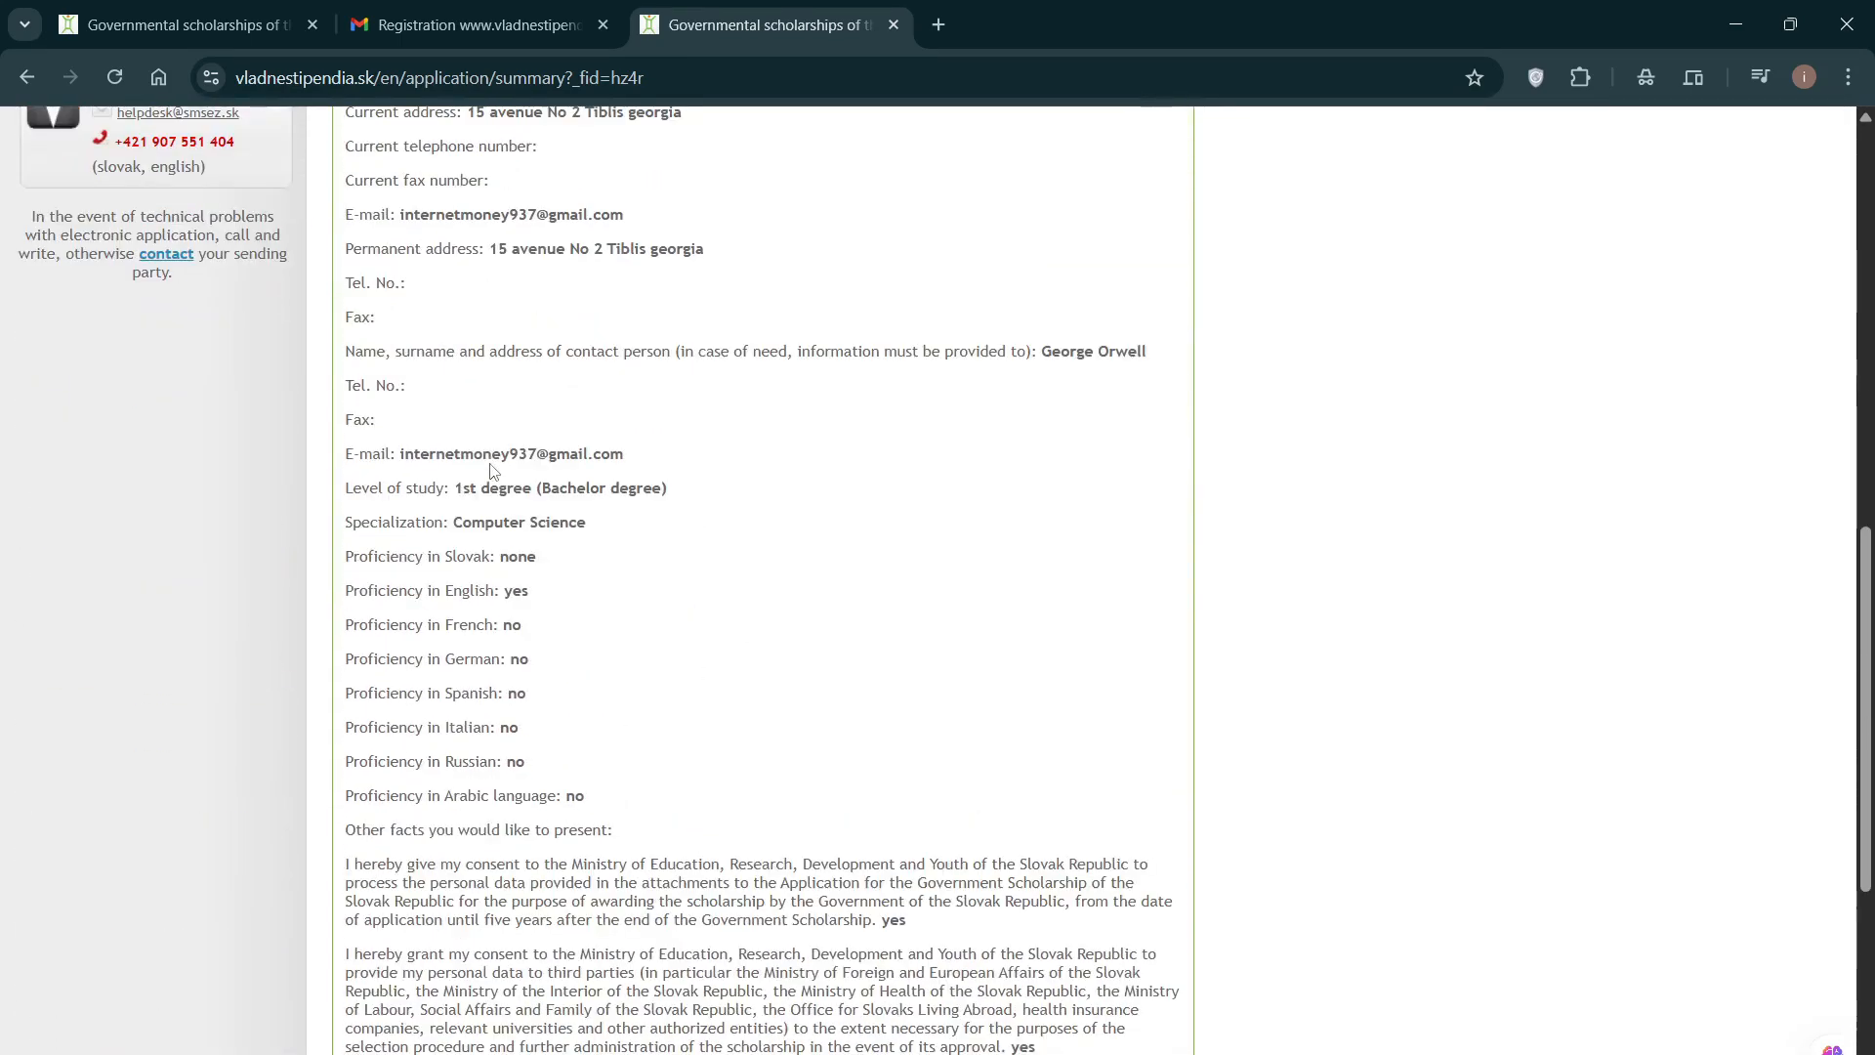
scroll(494, 470, "down", 6)
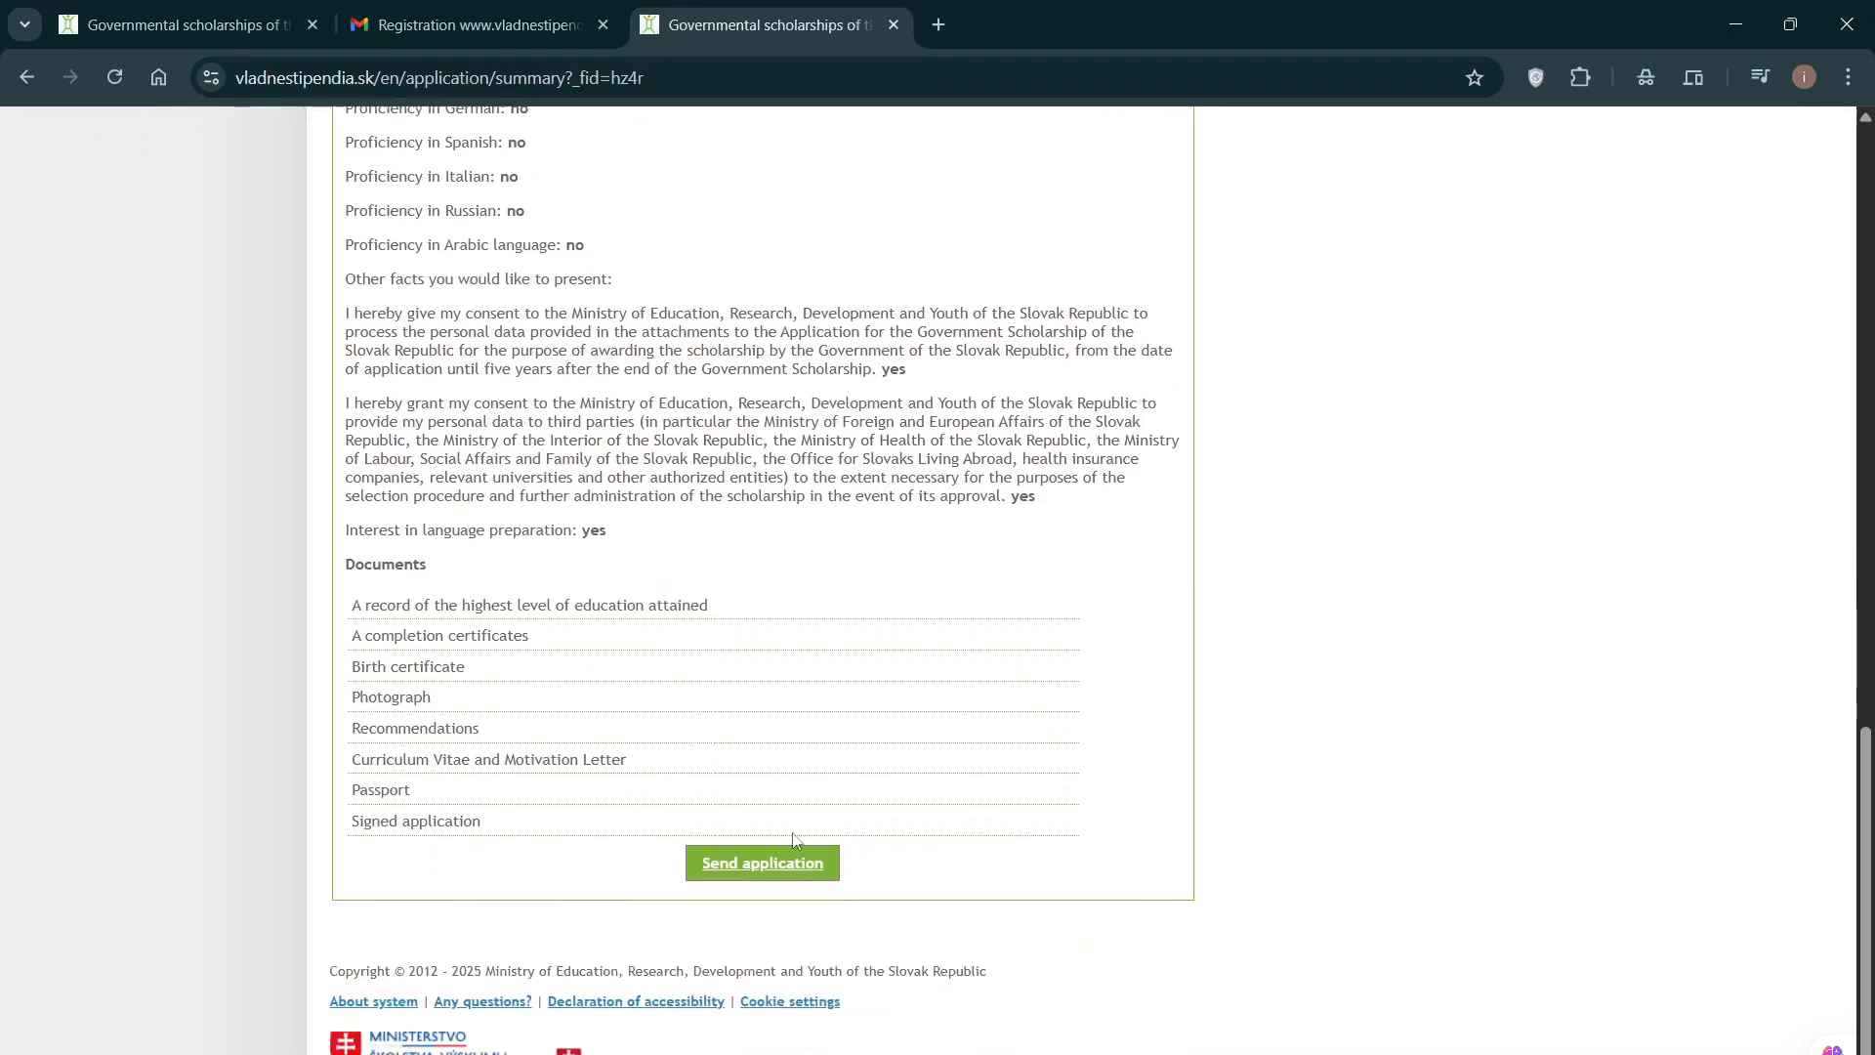
Step: Look through the My application summary showing state Uložená, then return to the top
scroll(636, 596, "up", 13)
scroll(636, 582, "down", 5)
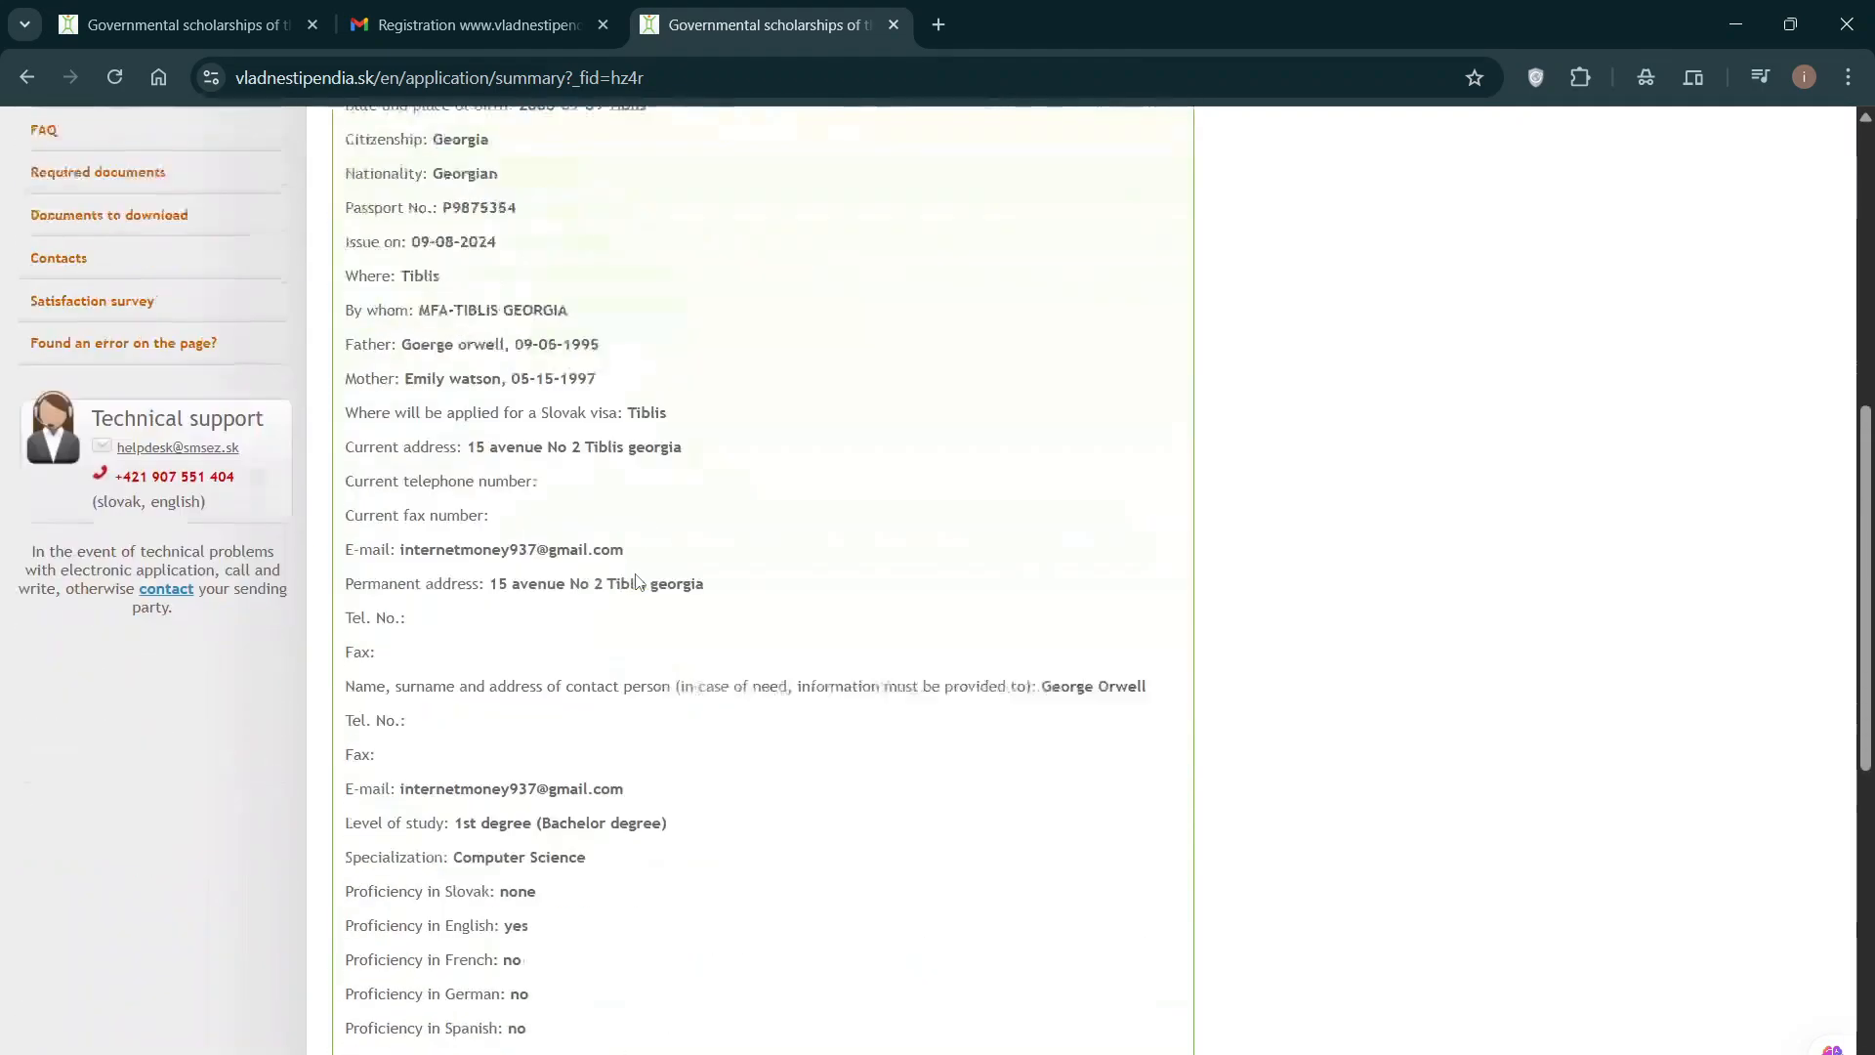
scroll(636, 582, "down", 2)
scroll(636, 582, "up", 8)
scroll(641, 574, "down", 8)
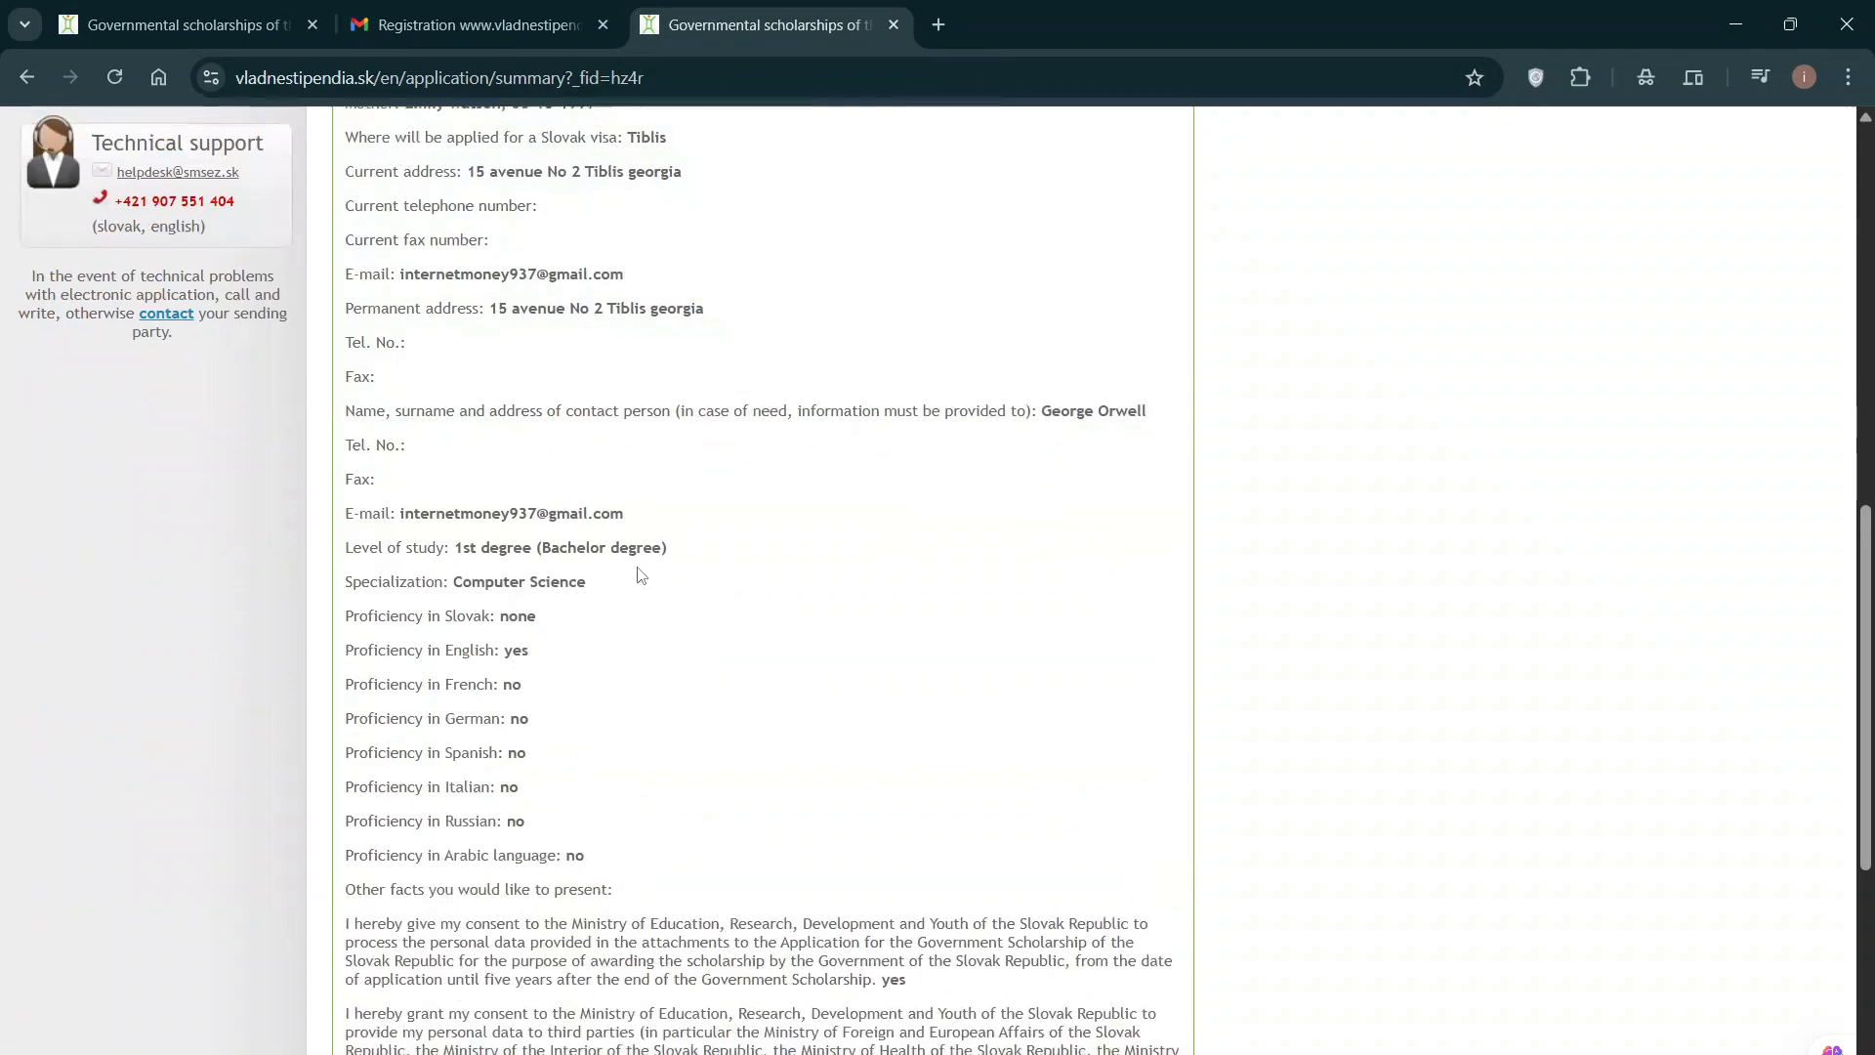
scroll(641, 575, "down", 6)
scroll(657, 561, "up", 11)
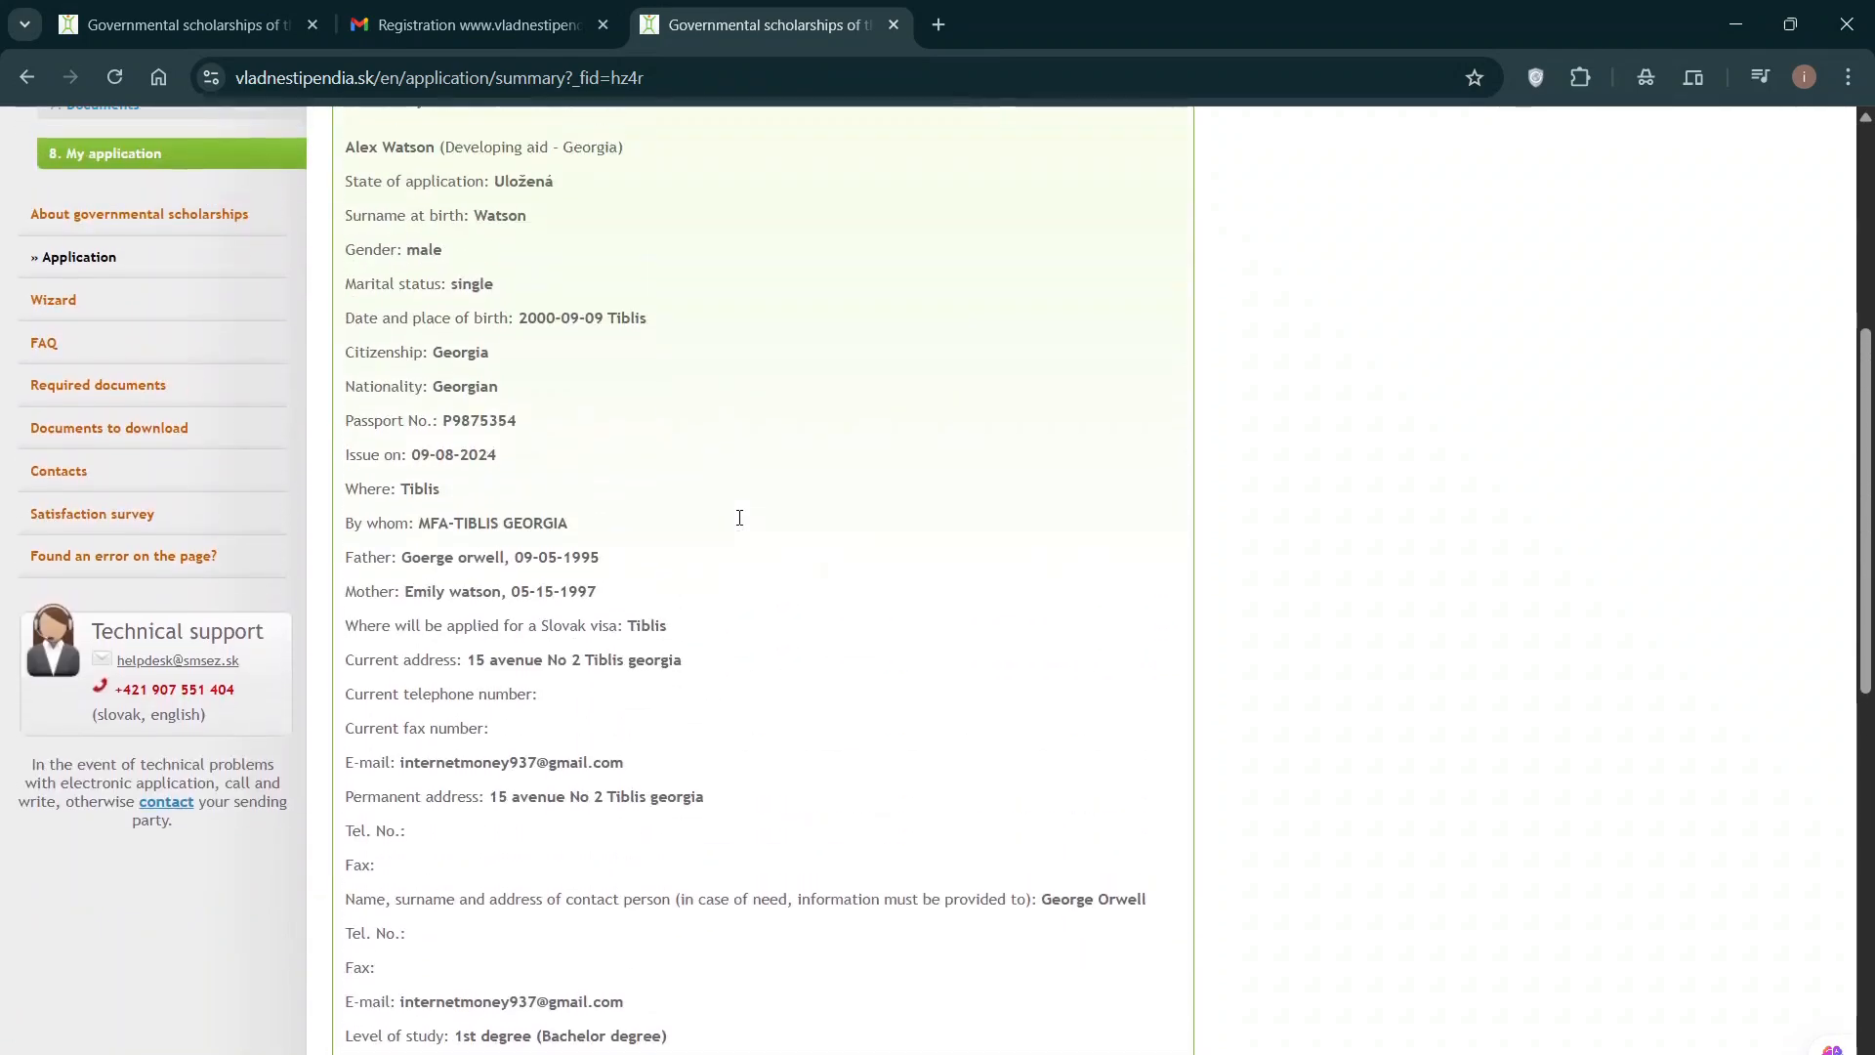
scroll(739, 519, "up", 1)
scroll(741, 525, "down", 2)
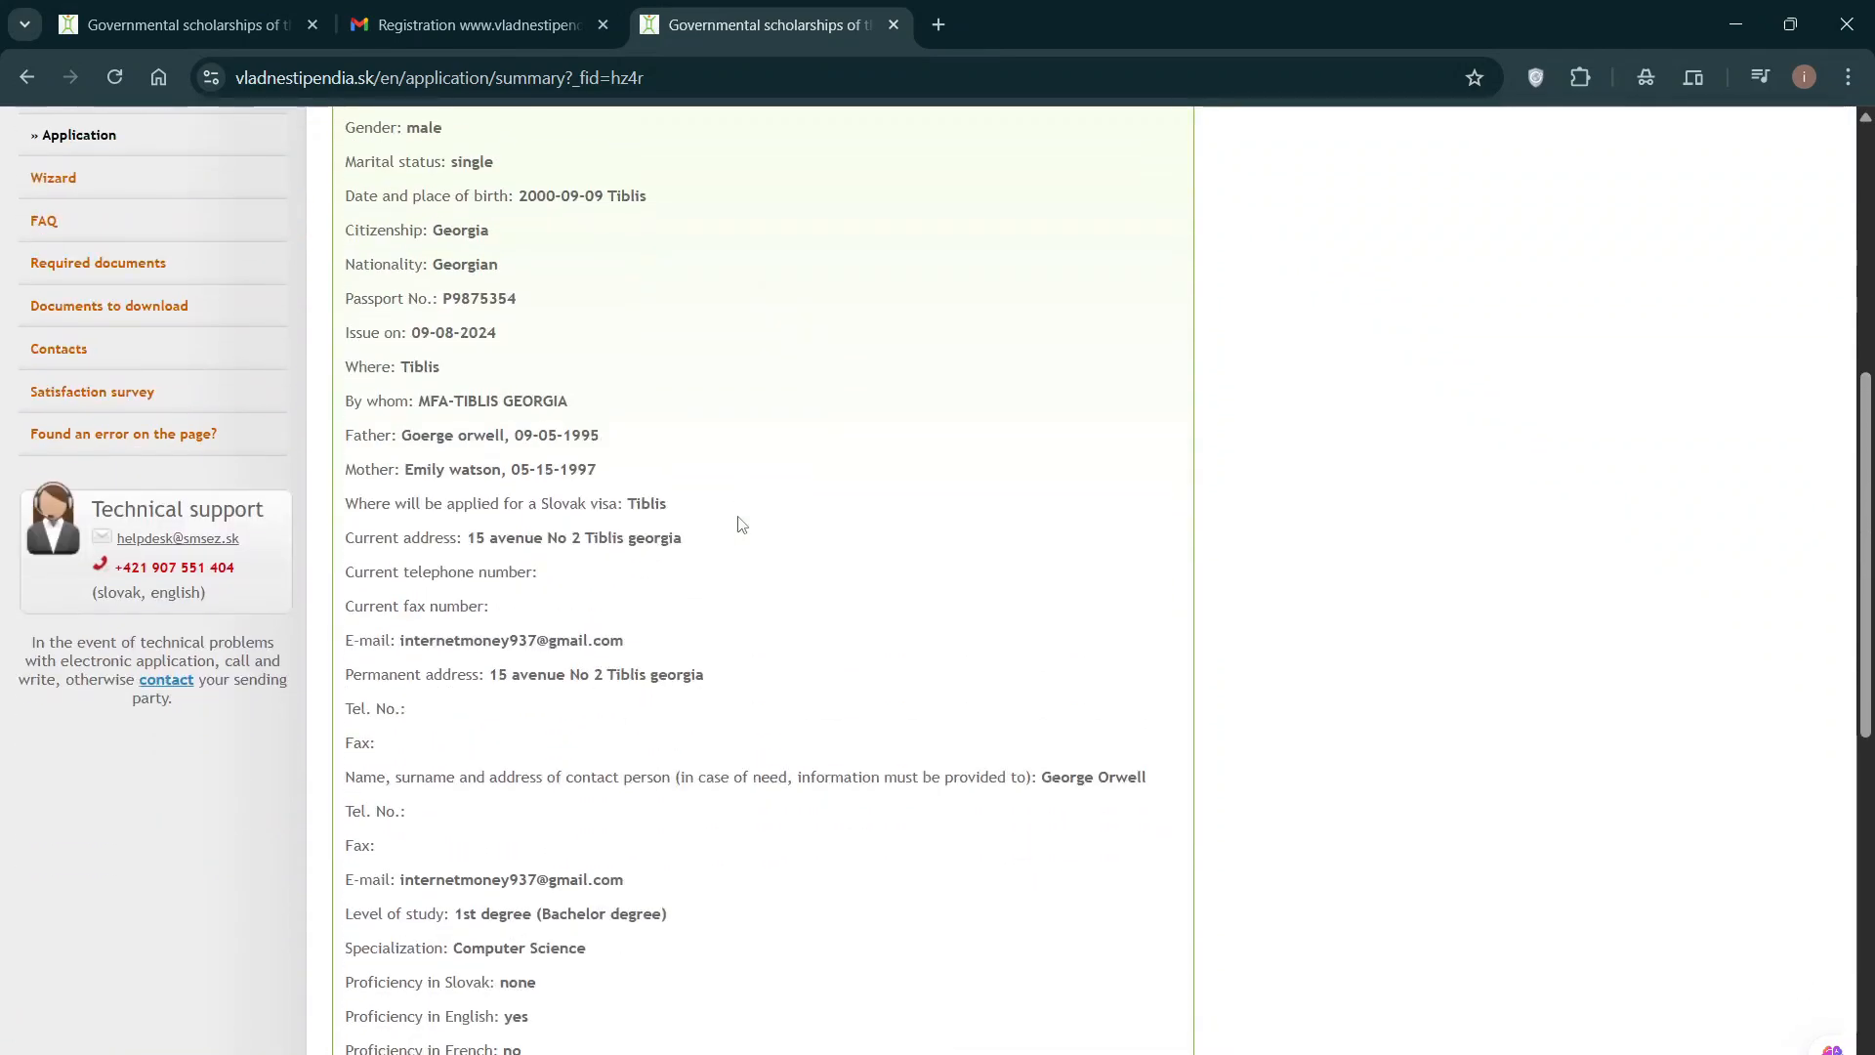
scroll(741, 526, "down", 8)
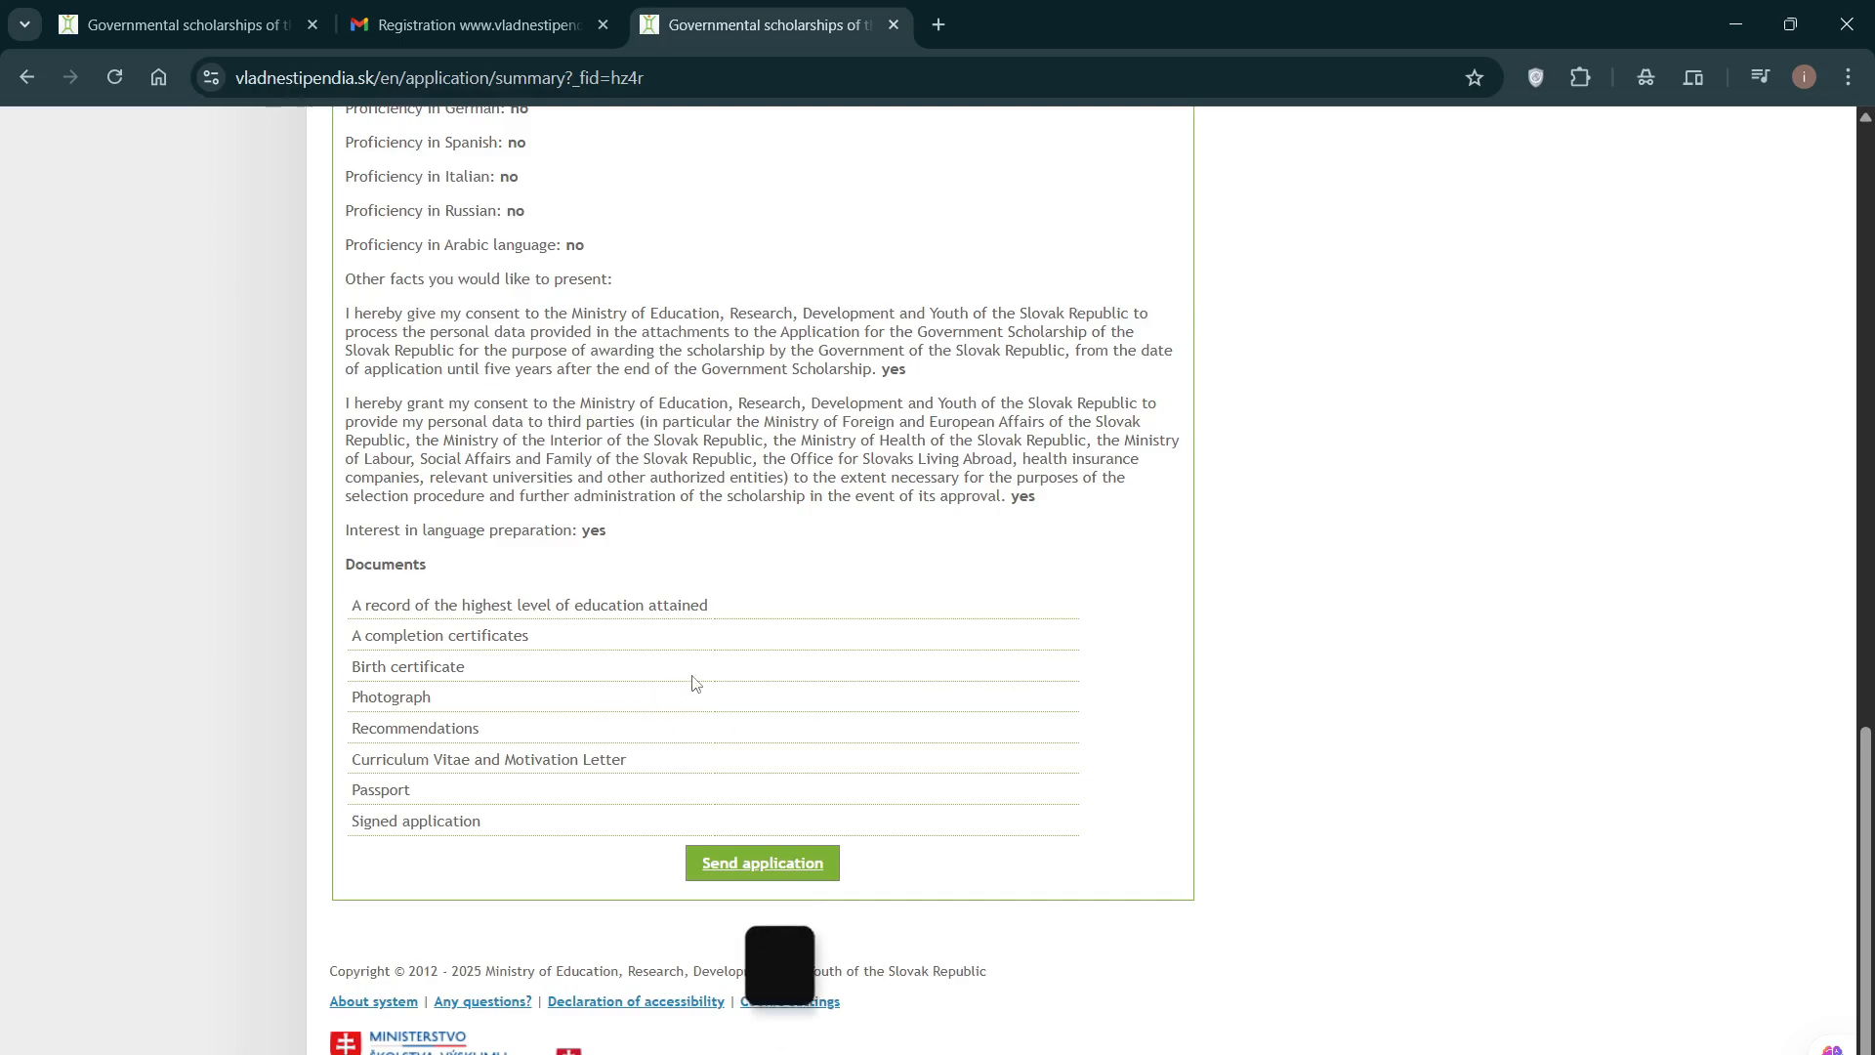
scroll(810, 865, "up", 2)
scroll(809, 865, "up", 14)
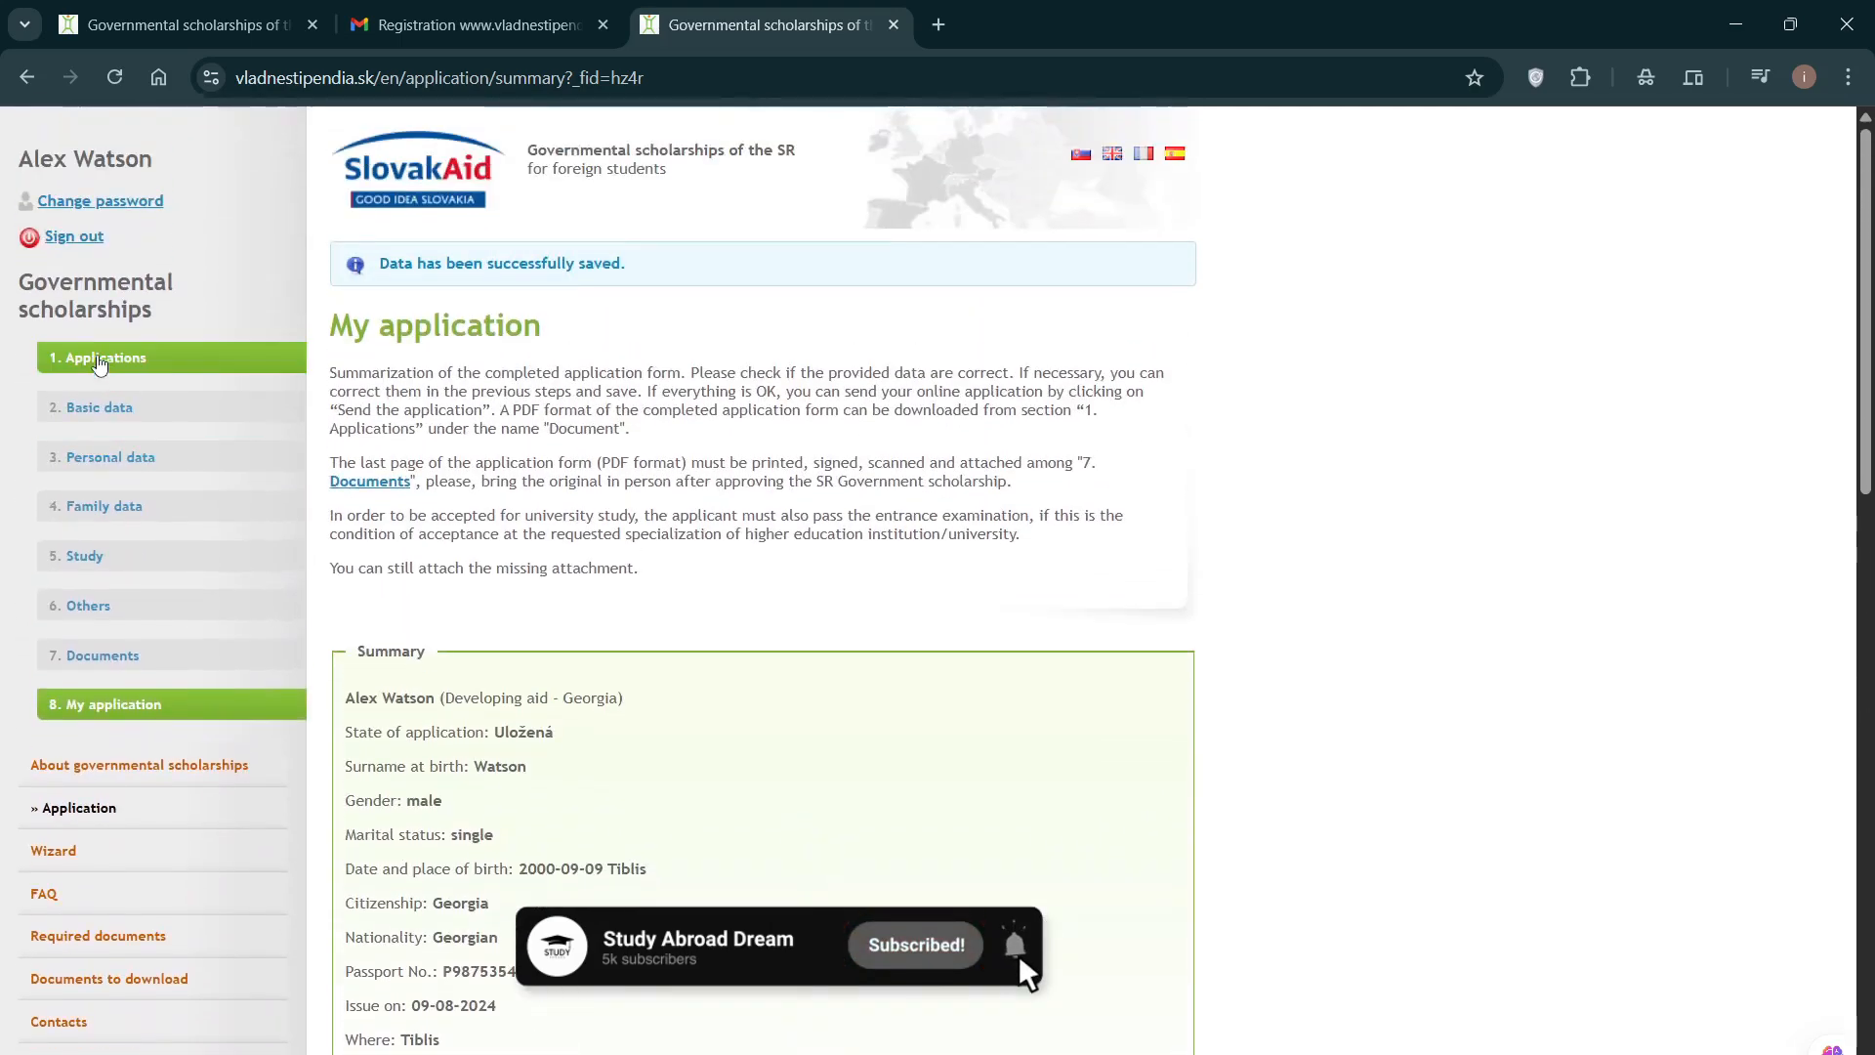
Step: Download the application's PDF from the Applications list and open application.pdf in a new tab
left_click(162, 360)
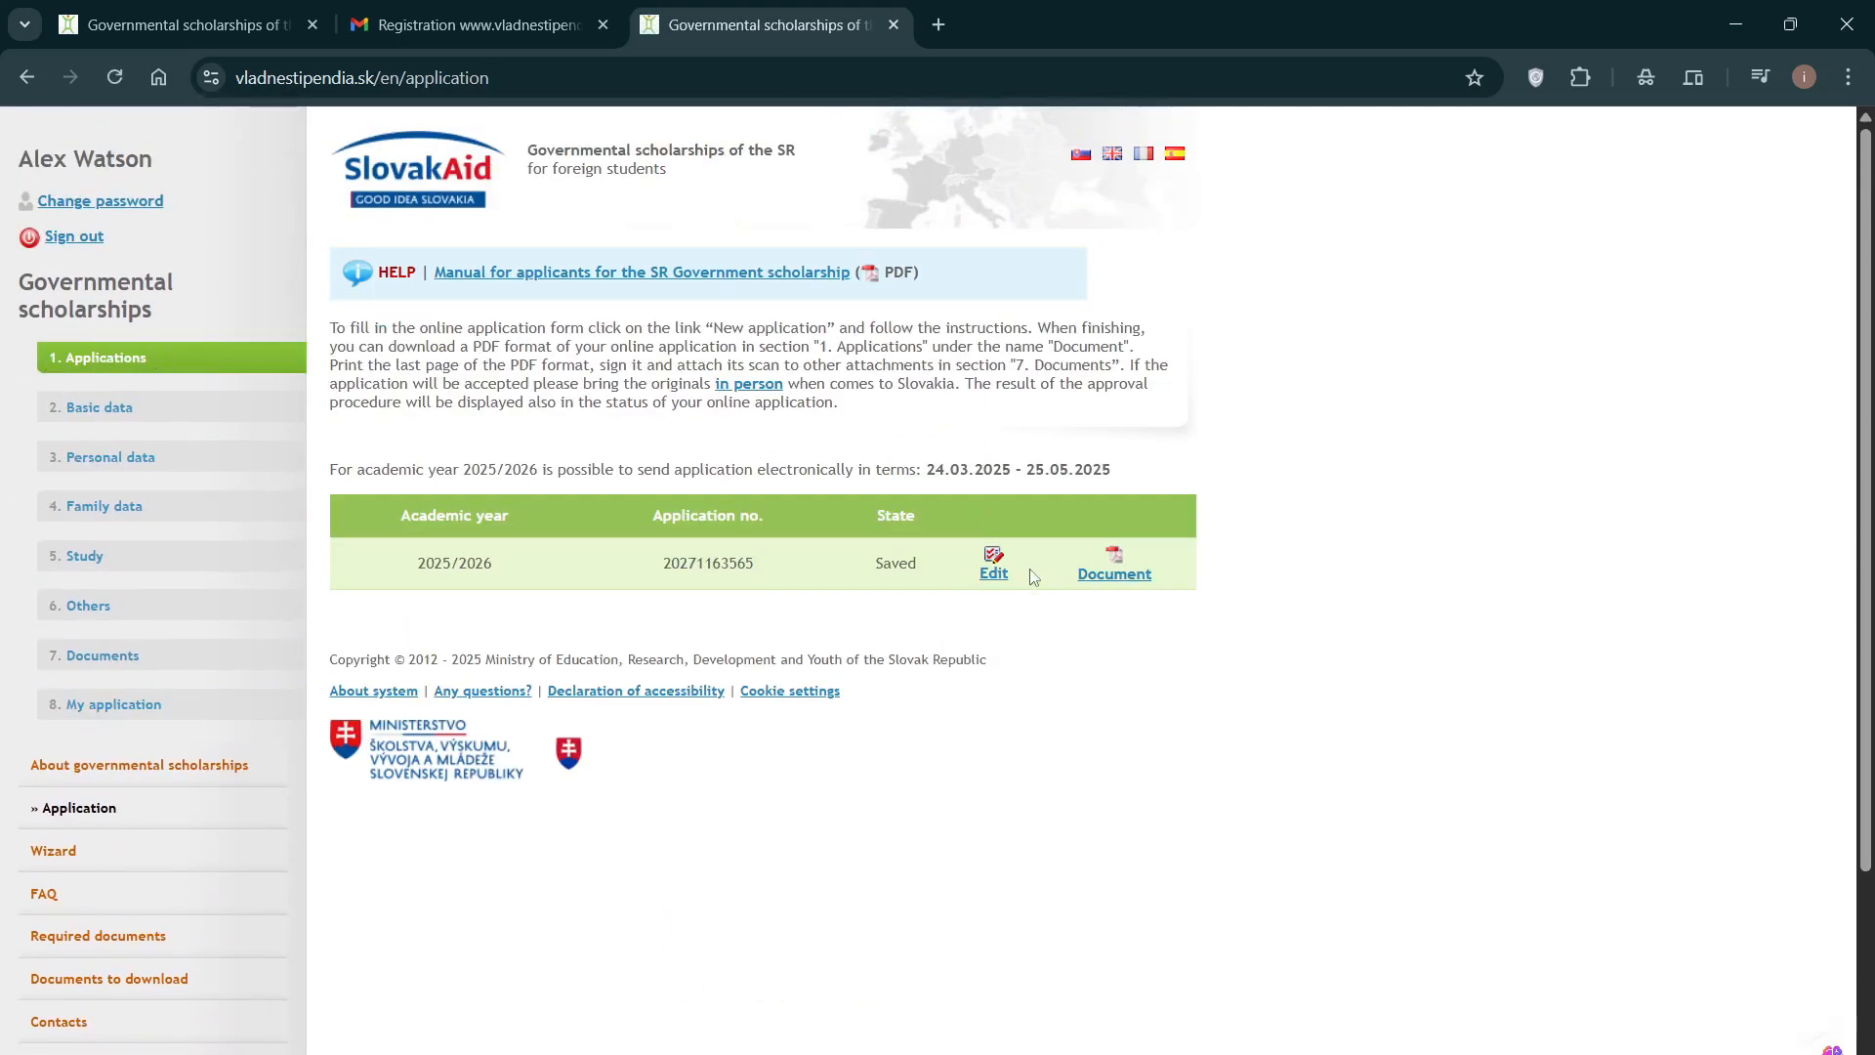
left_click(1123, 575)
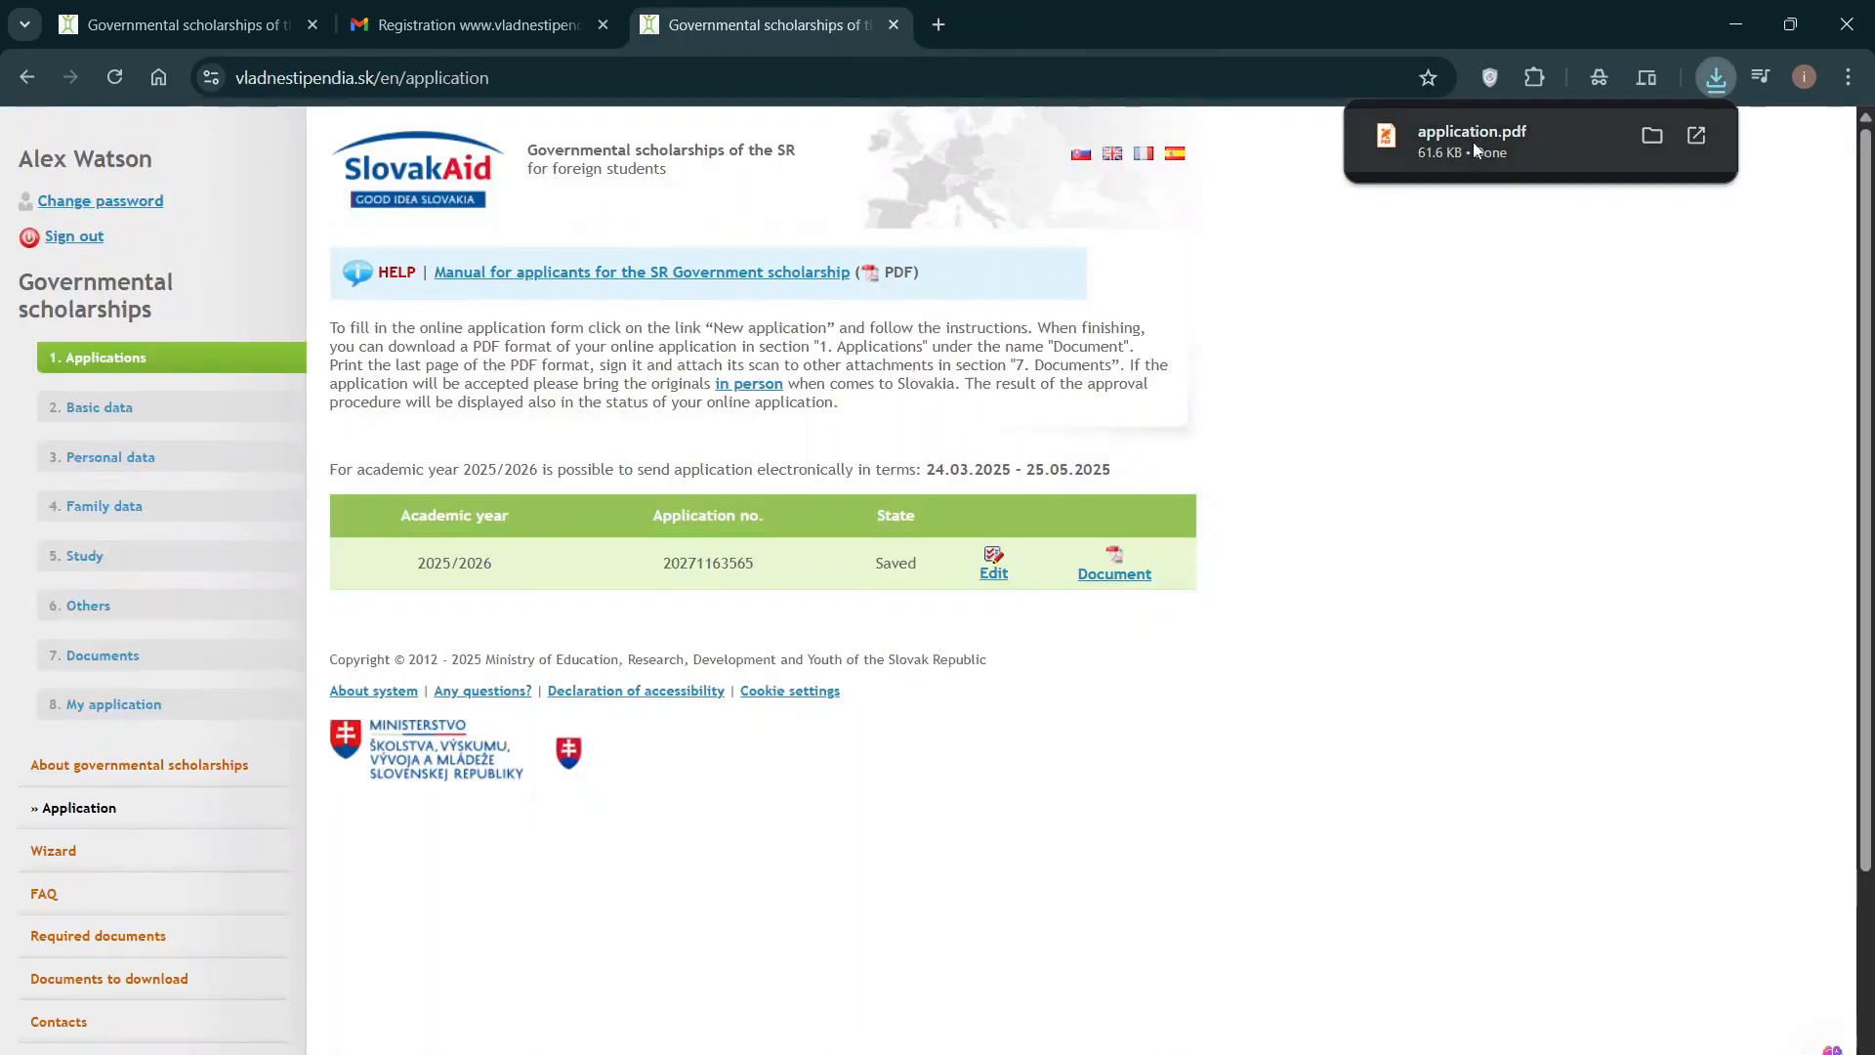
left_click(1473, 143)
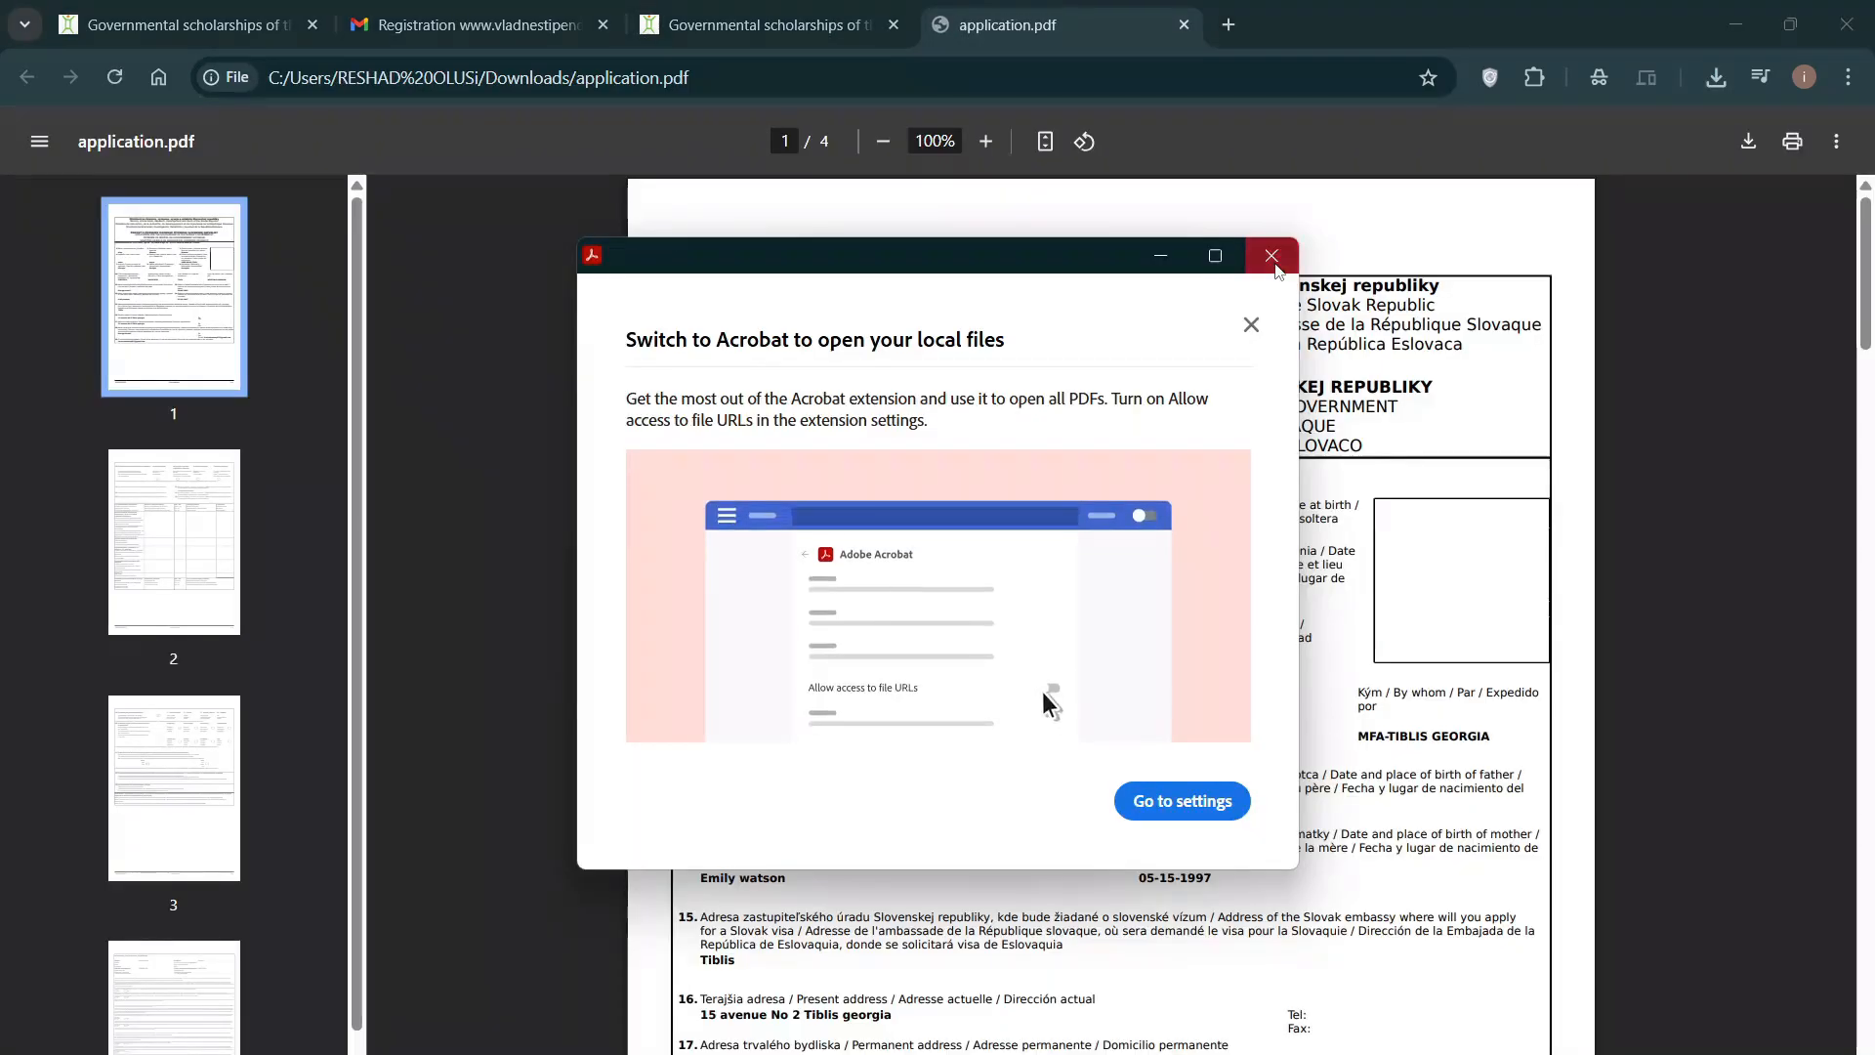
Step: Dismiss the Acrobat prompt and review application.pdf through page 4, then back to page 3
left_click(1273, 256)
scroll(1033, 535, "down", 2)
scroll(1033, 532, "up", 2)
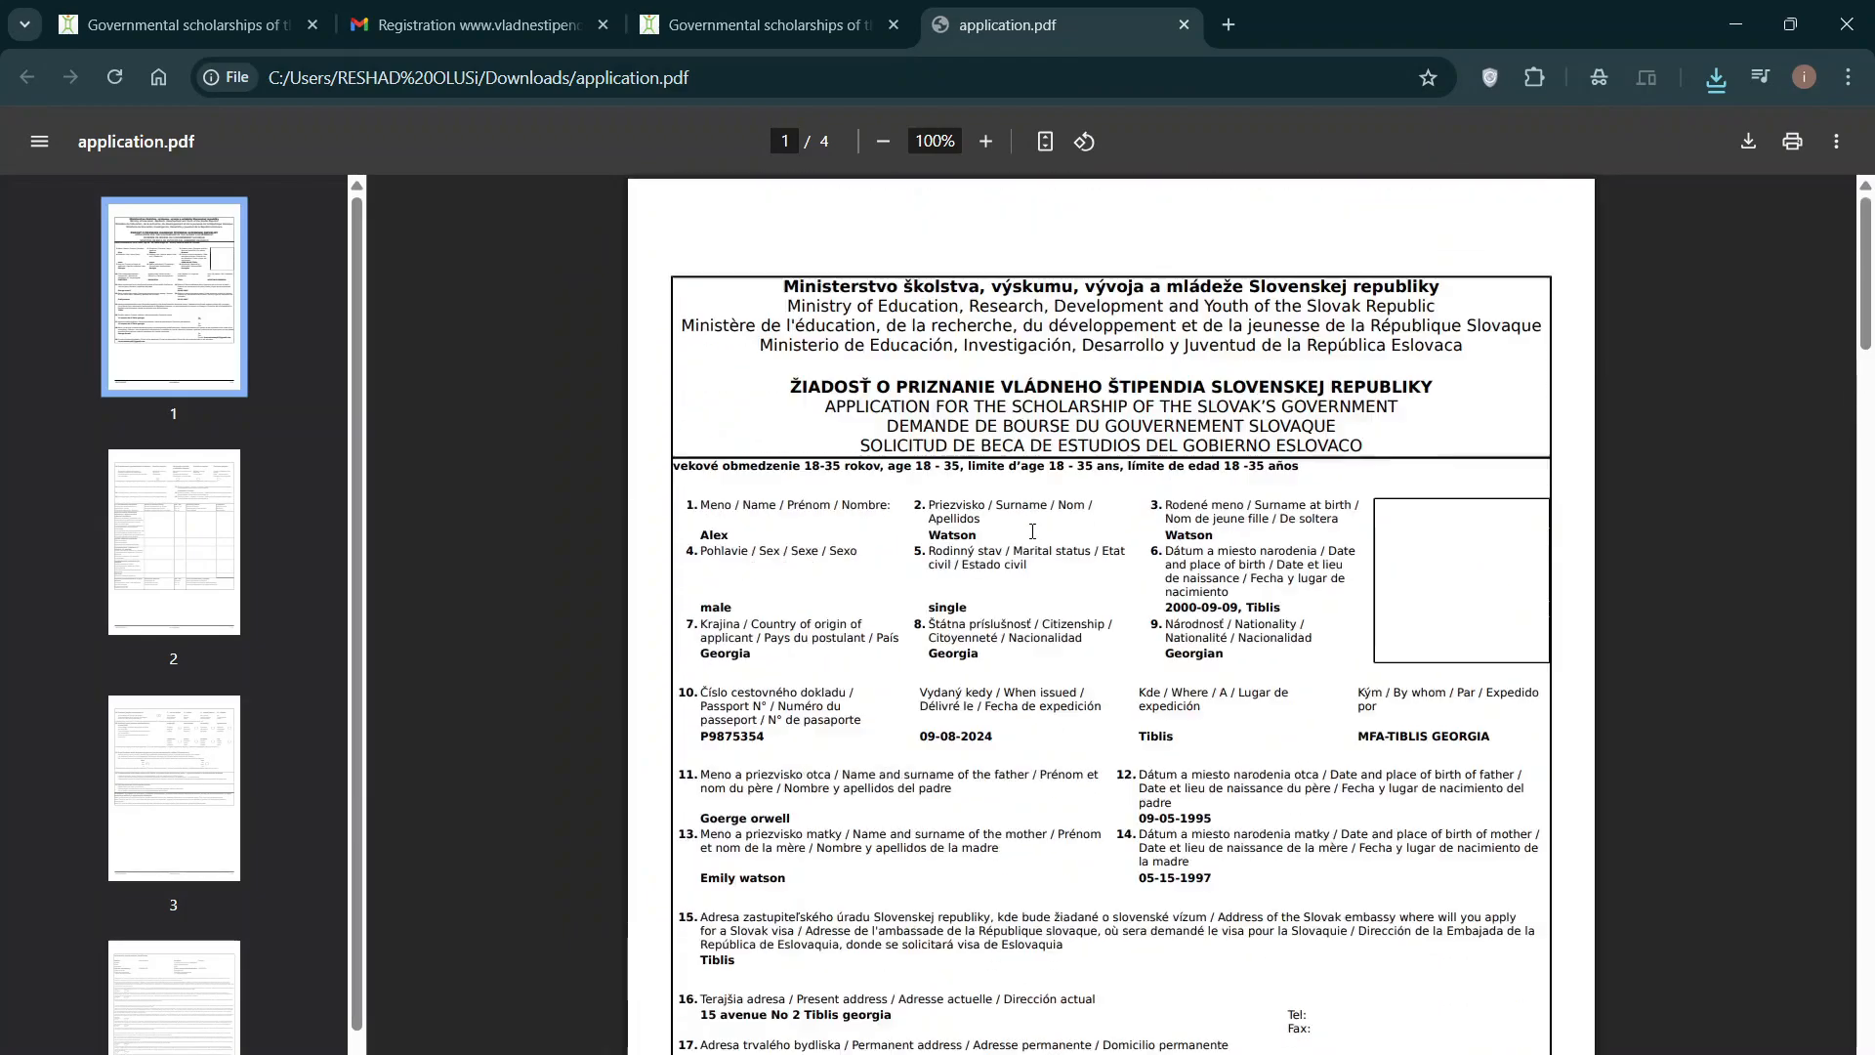
scroll(978, 455, "down", 6)
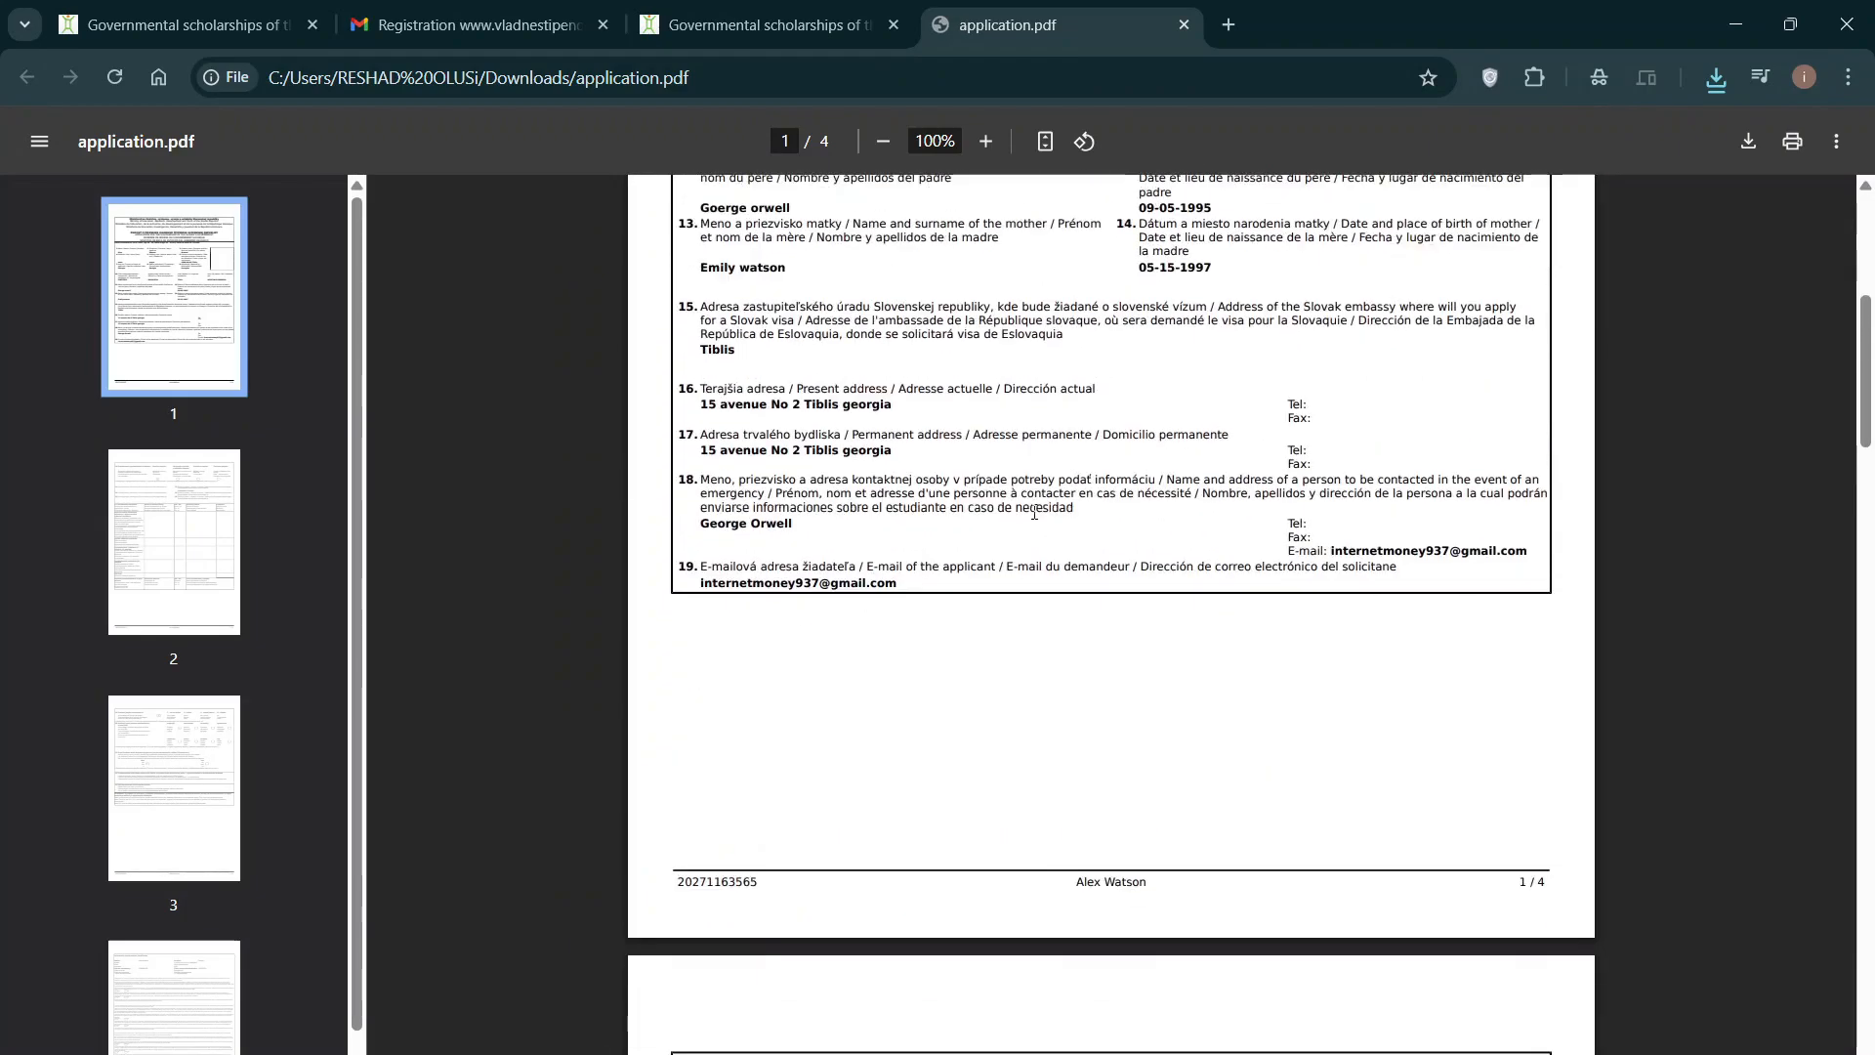
scroll(1034, 514, "up", 6)
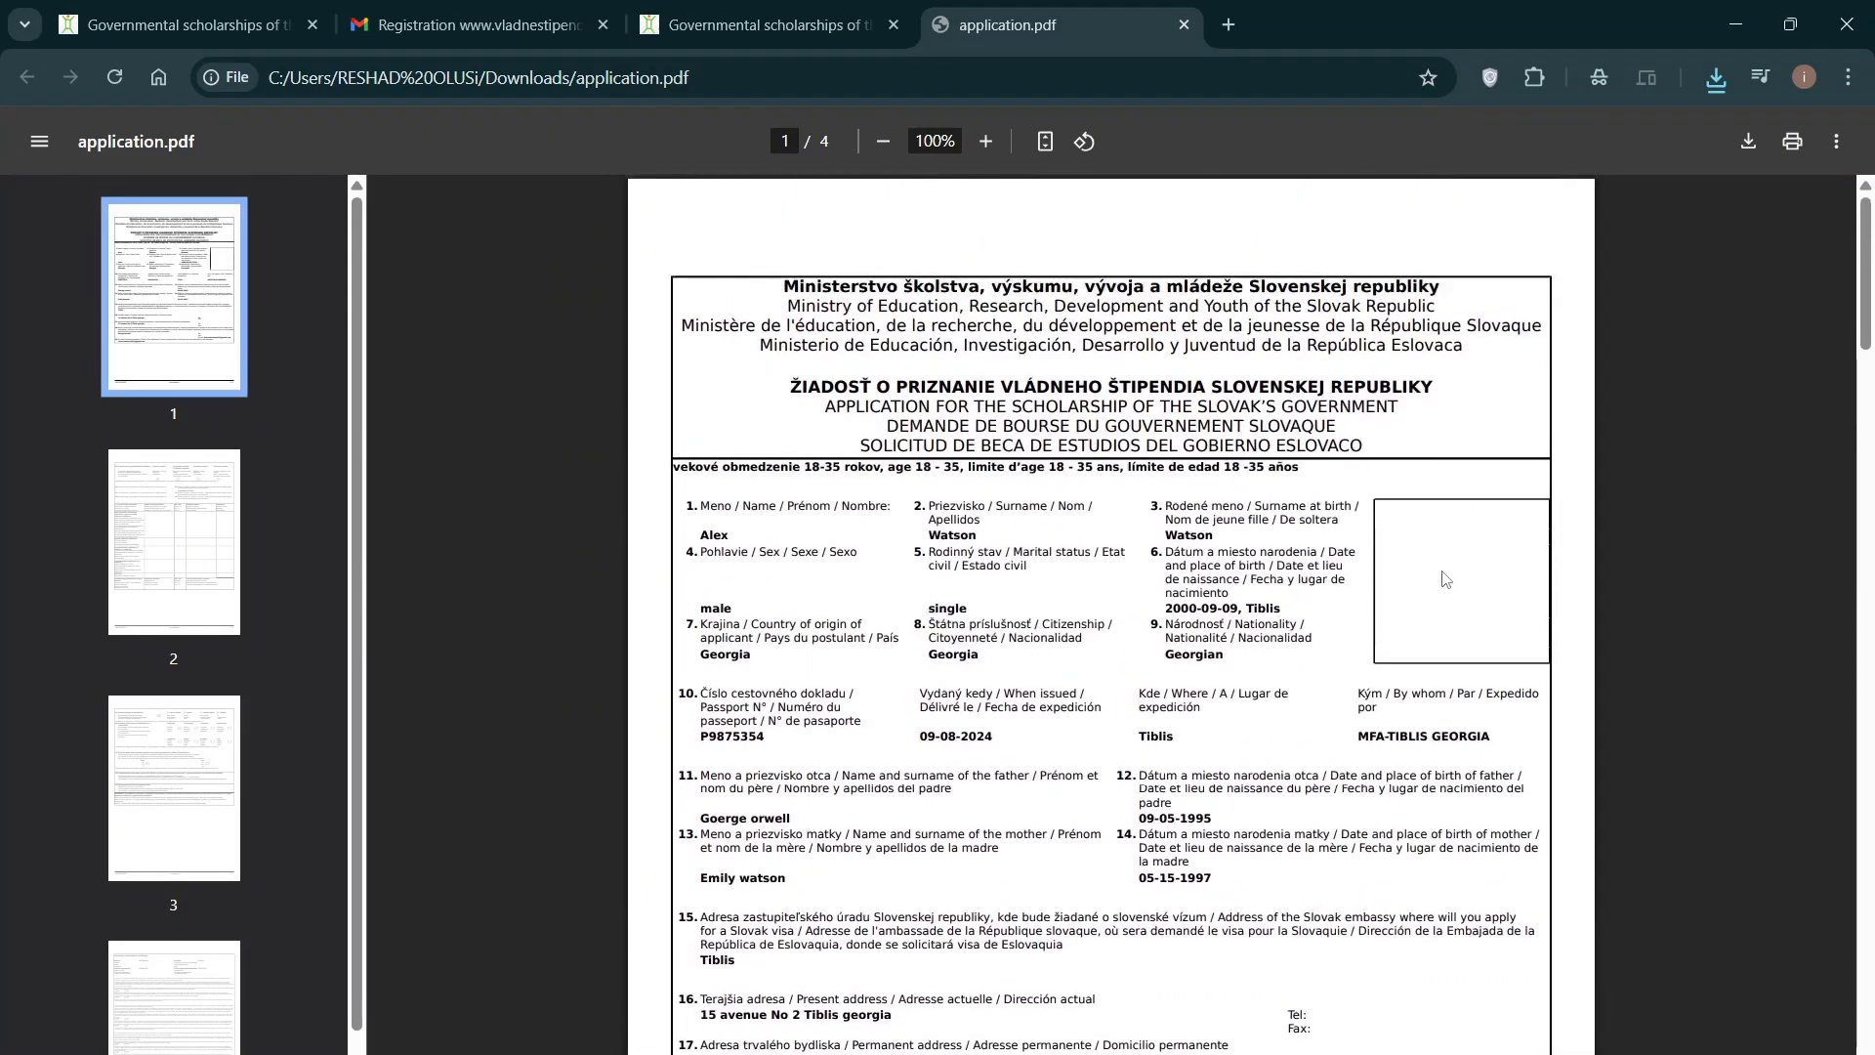
scroll(1446, 579, "down", 18)
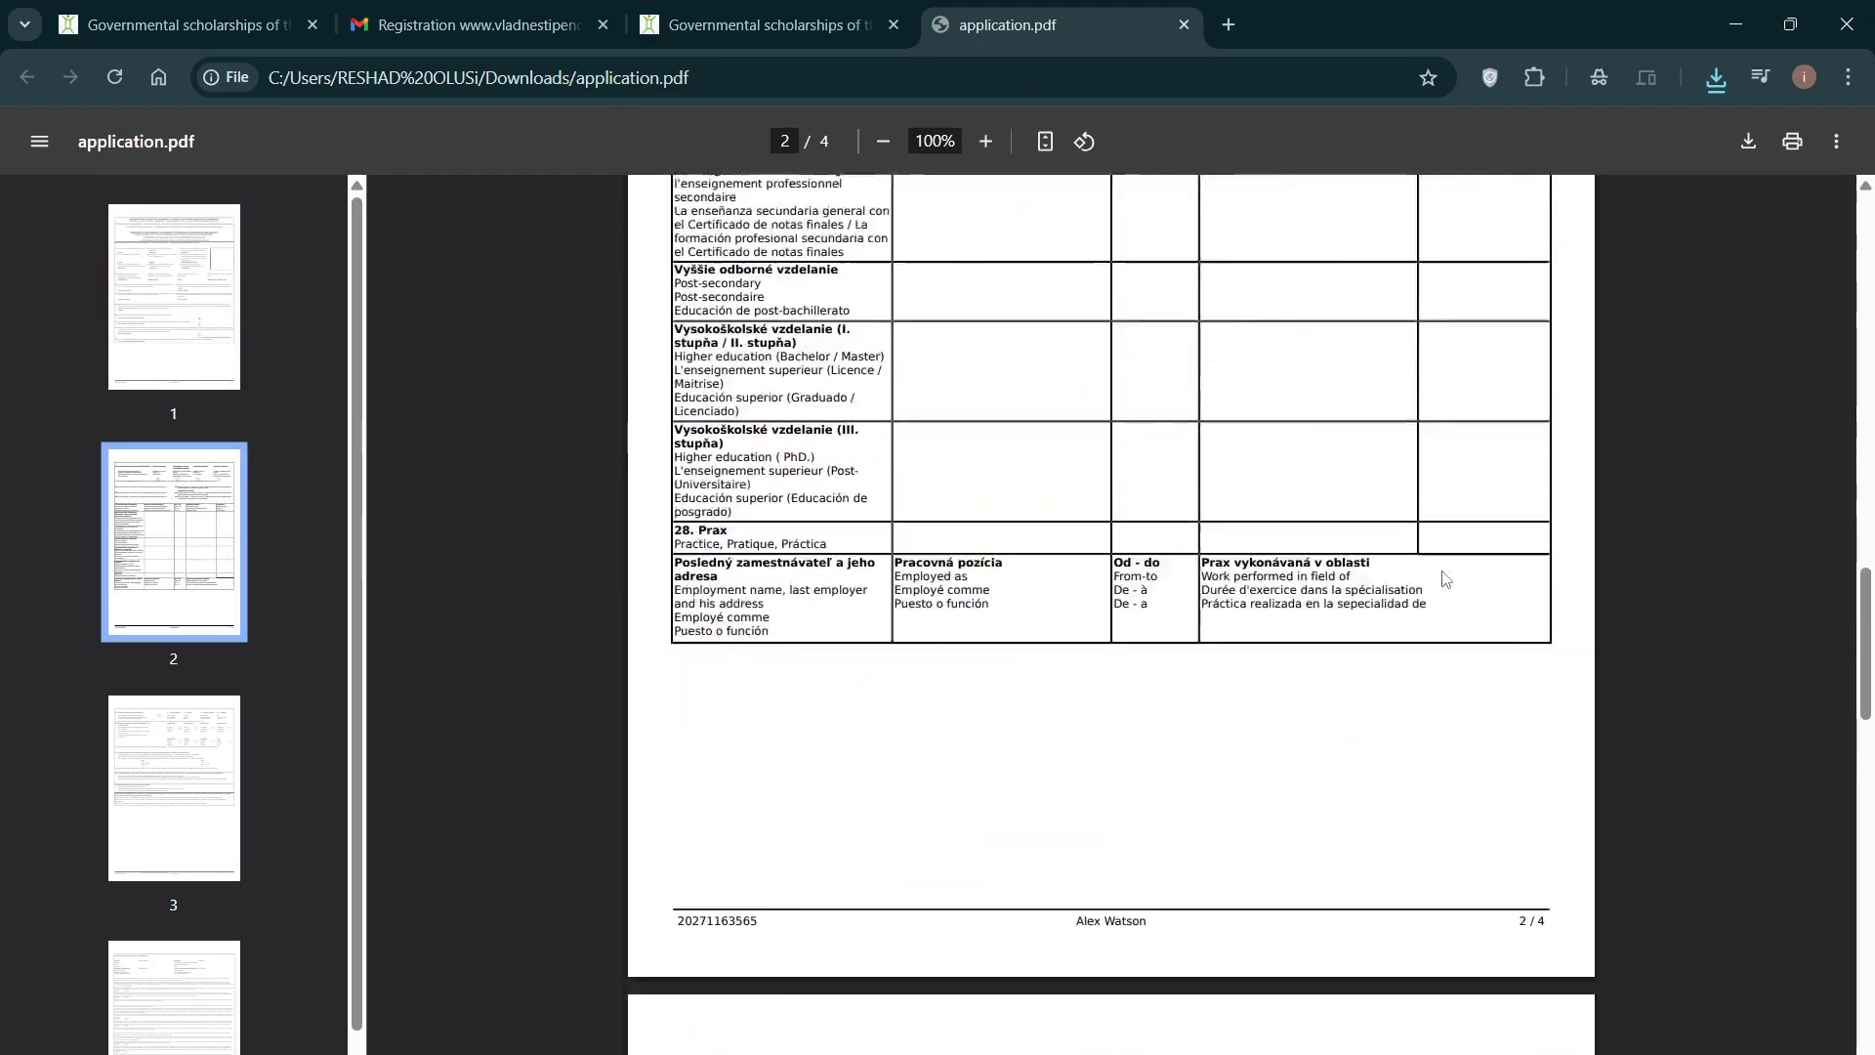
scroll(1446, 579, "down", 20)
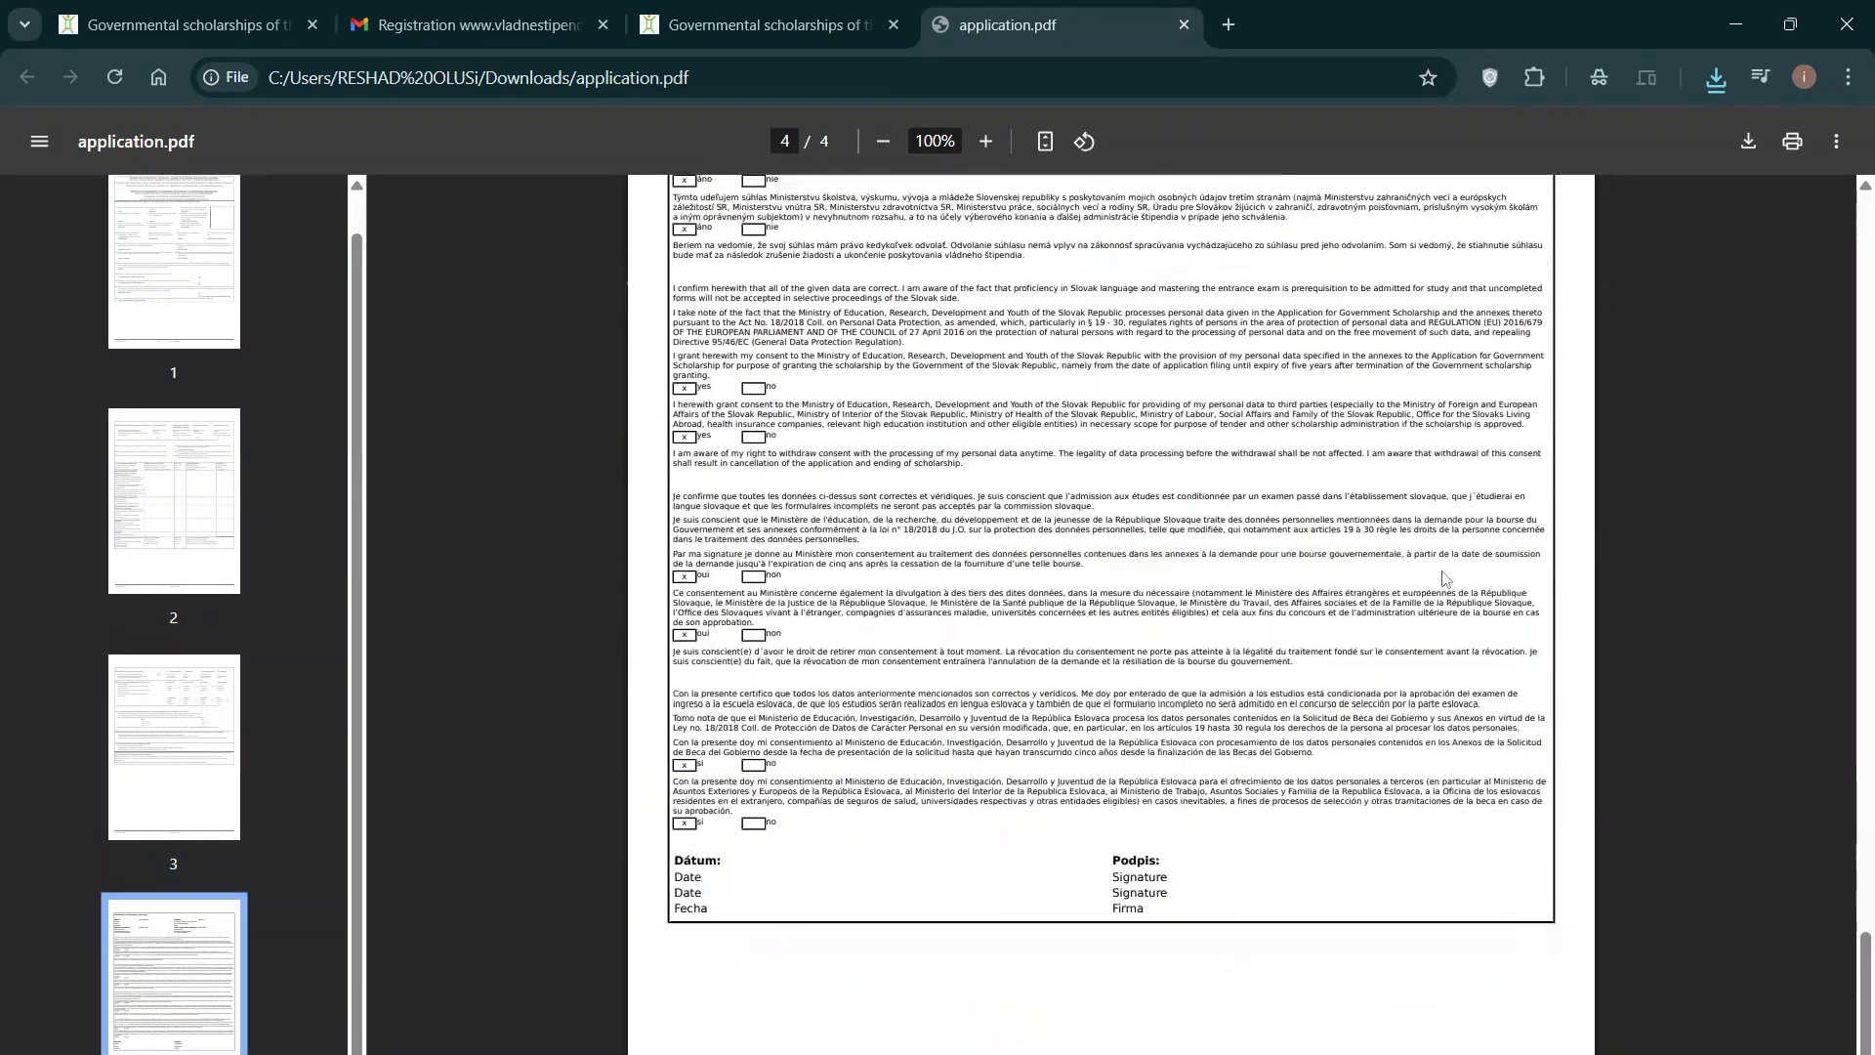
scroll(1444, 575, "down", 1)
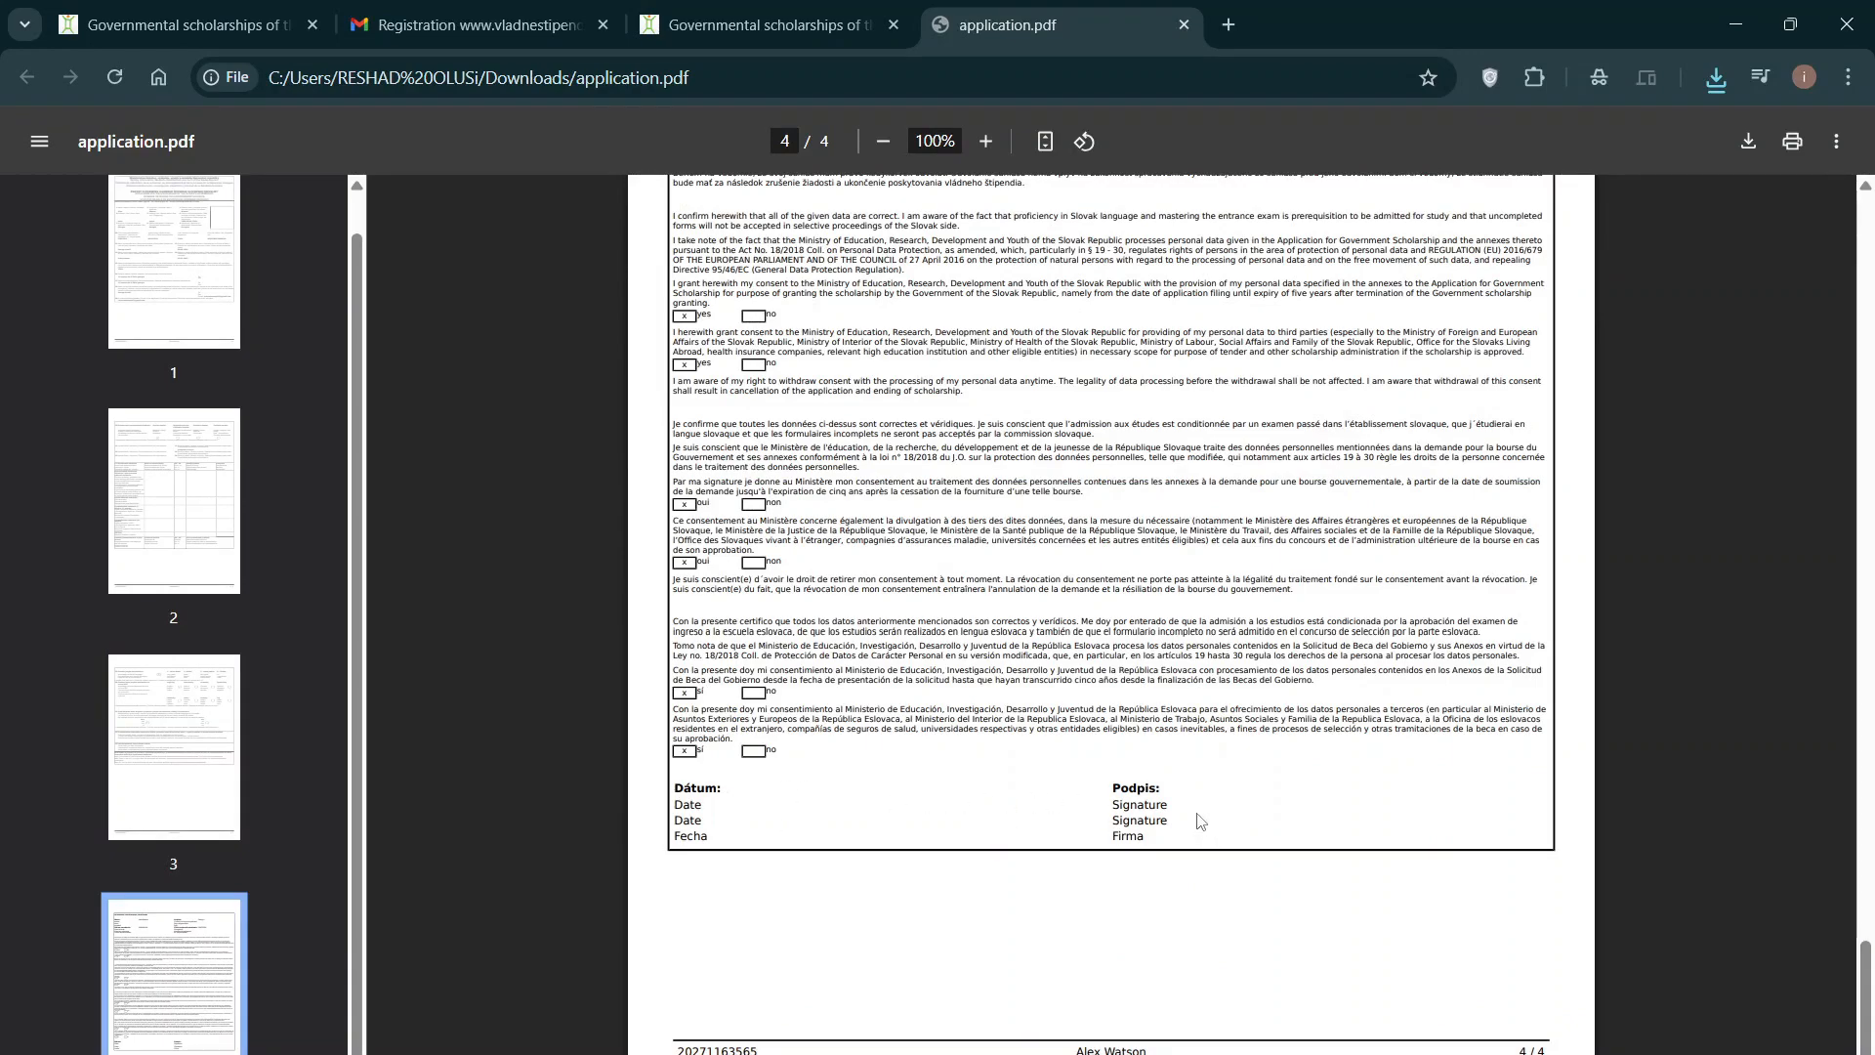
scroll(1202, 818, "up", 15)
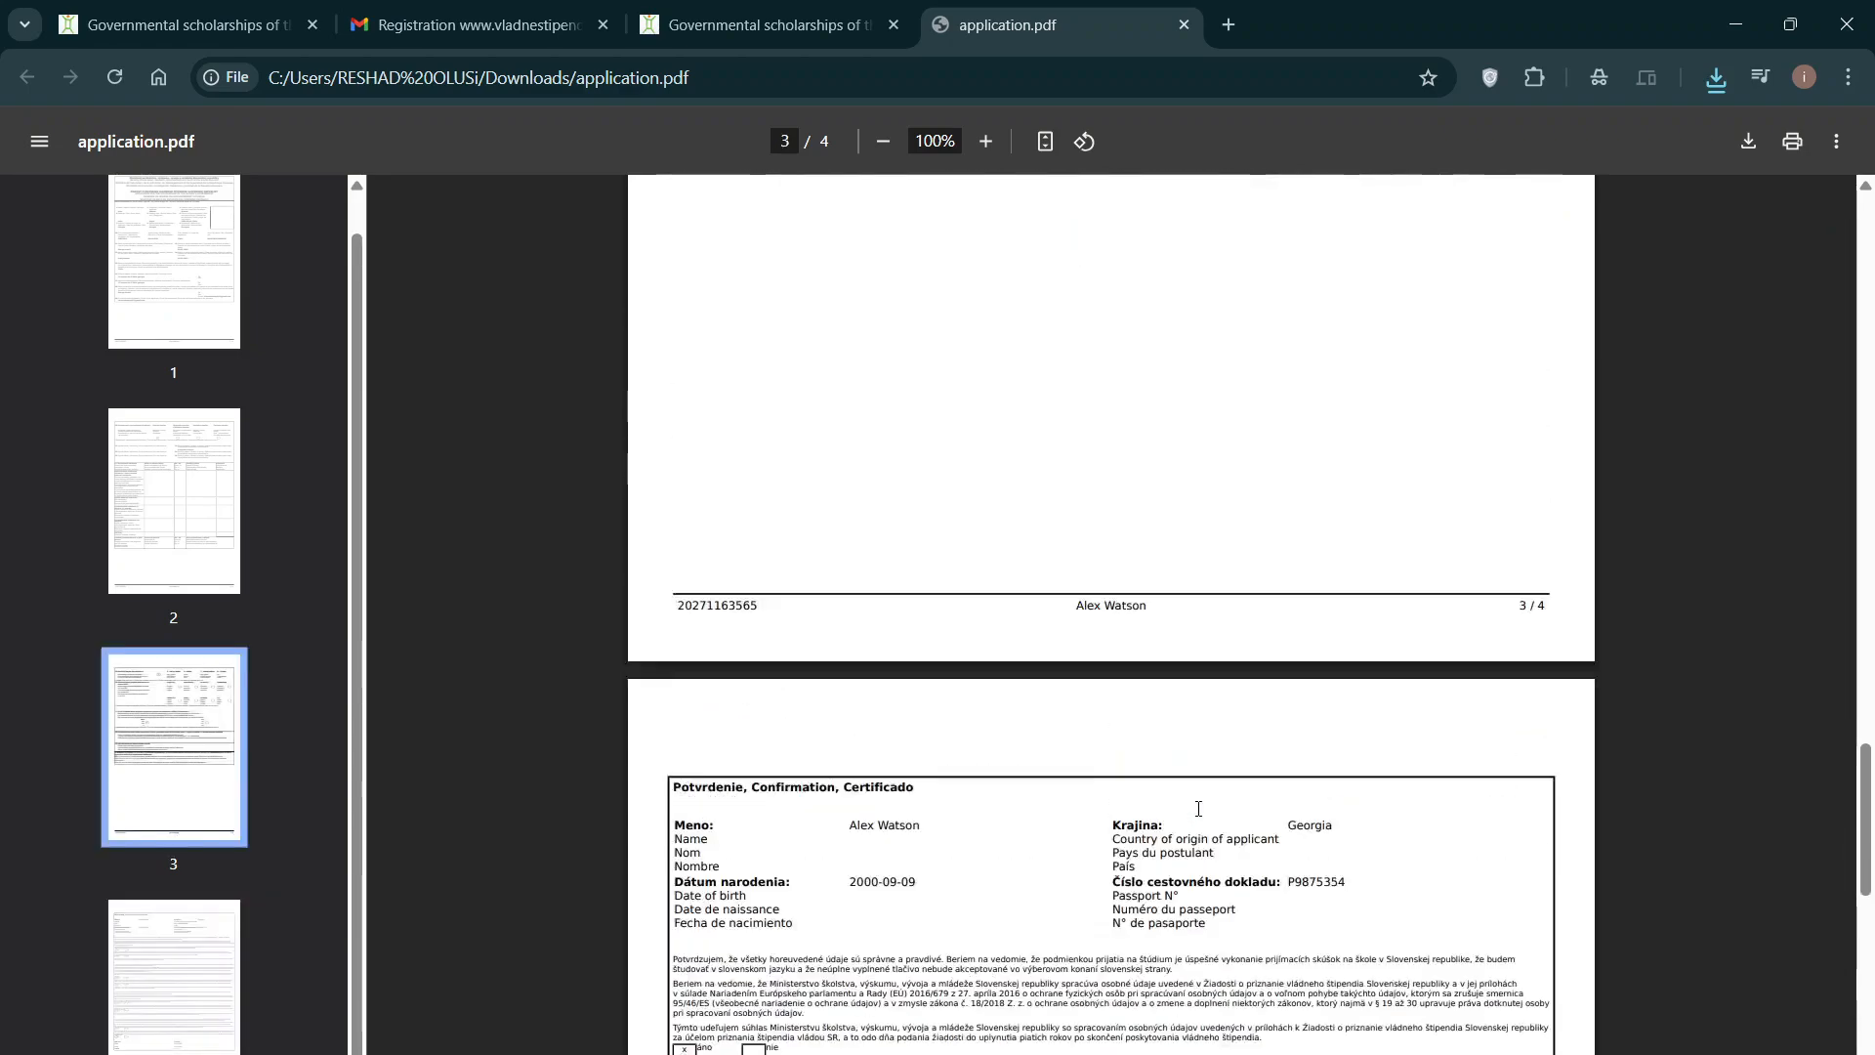
scroll(1198, 809, "up", 20)
Step: Check the portal's Documents step Signed application slot, then return to the application.pdf tab
left_click(784, 35)
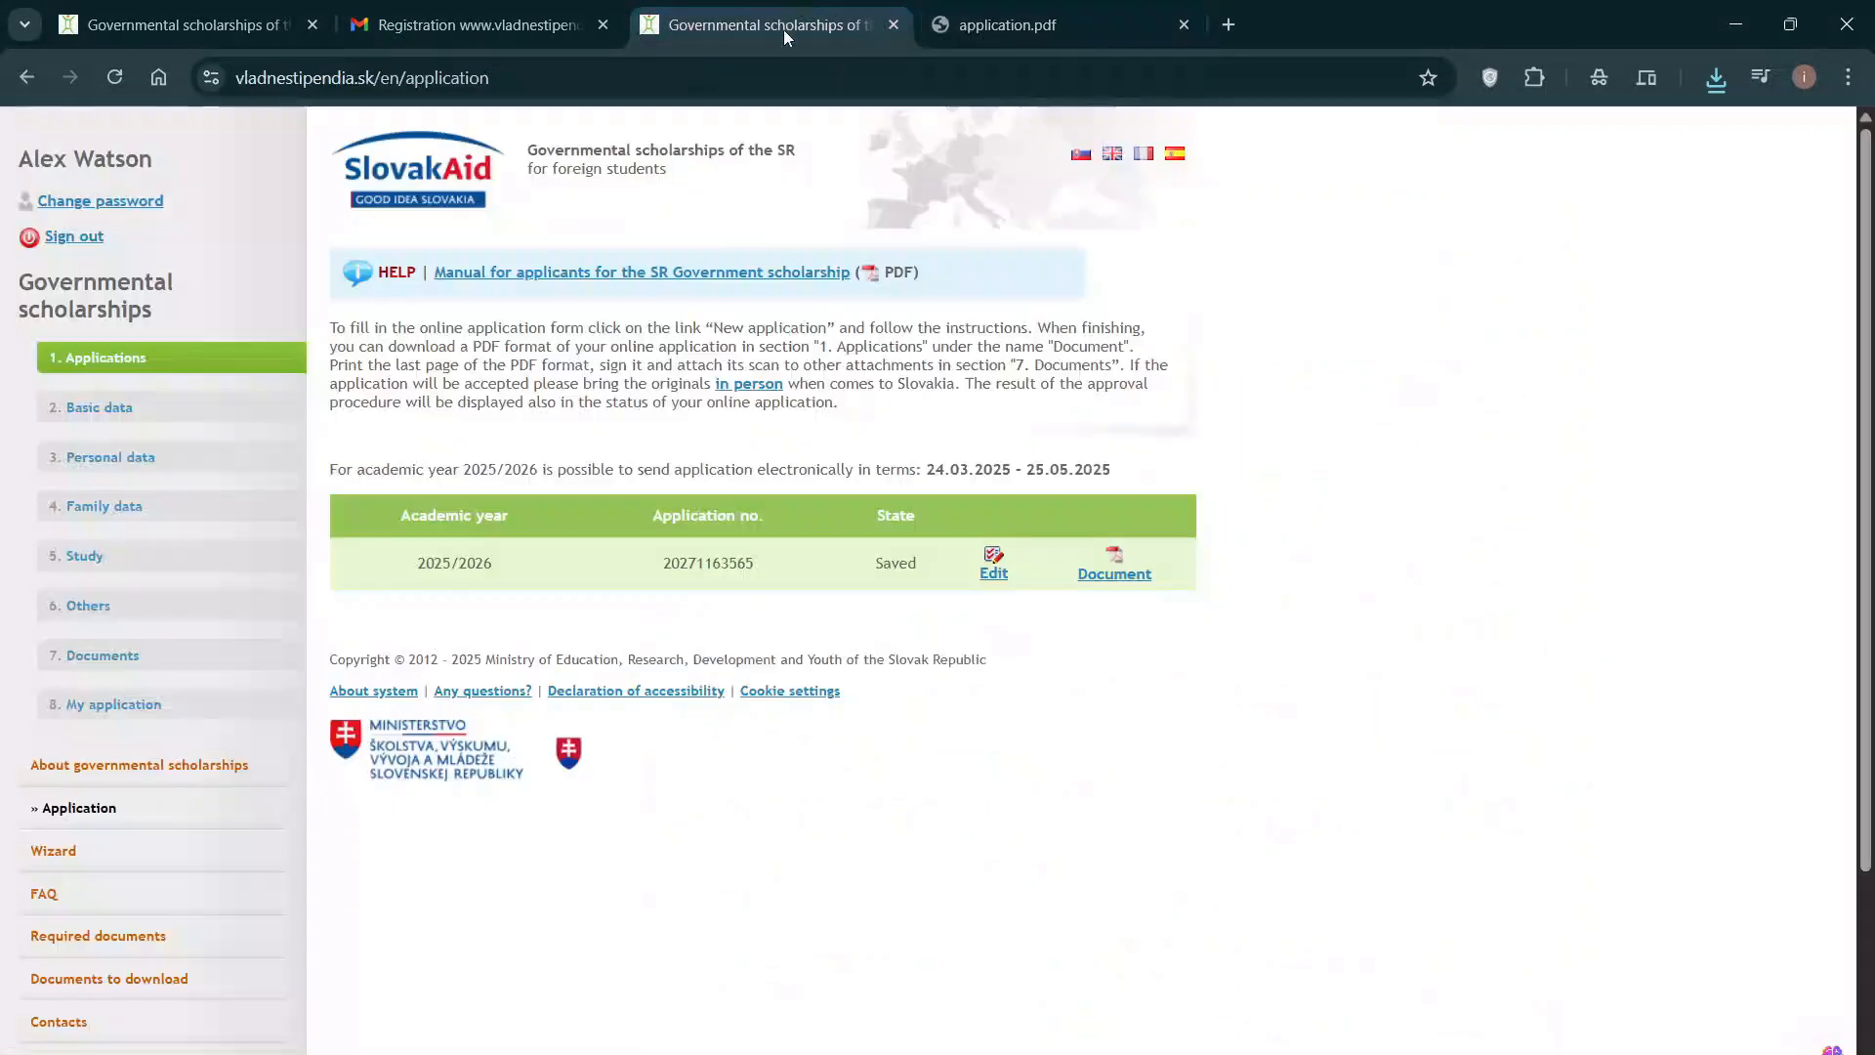
left_click(142, 658)
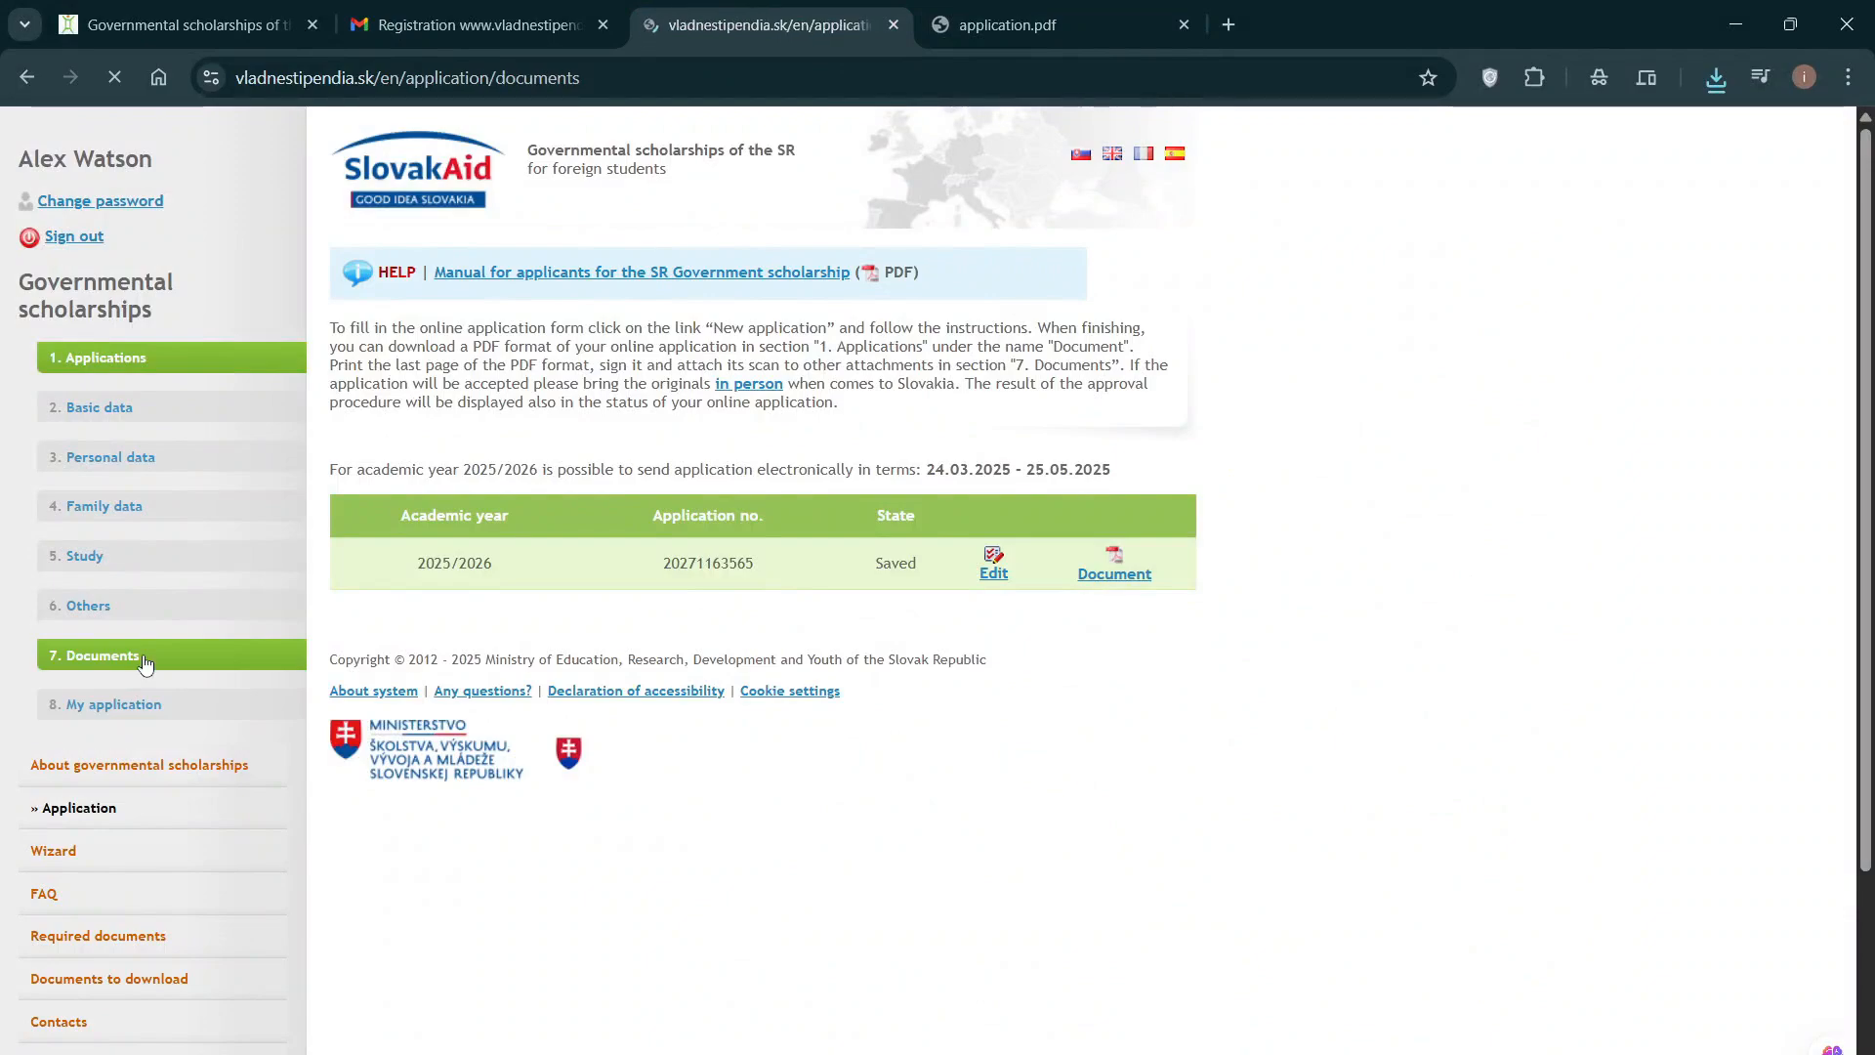
scroll(537, 646, "down", 12)
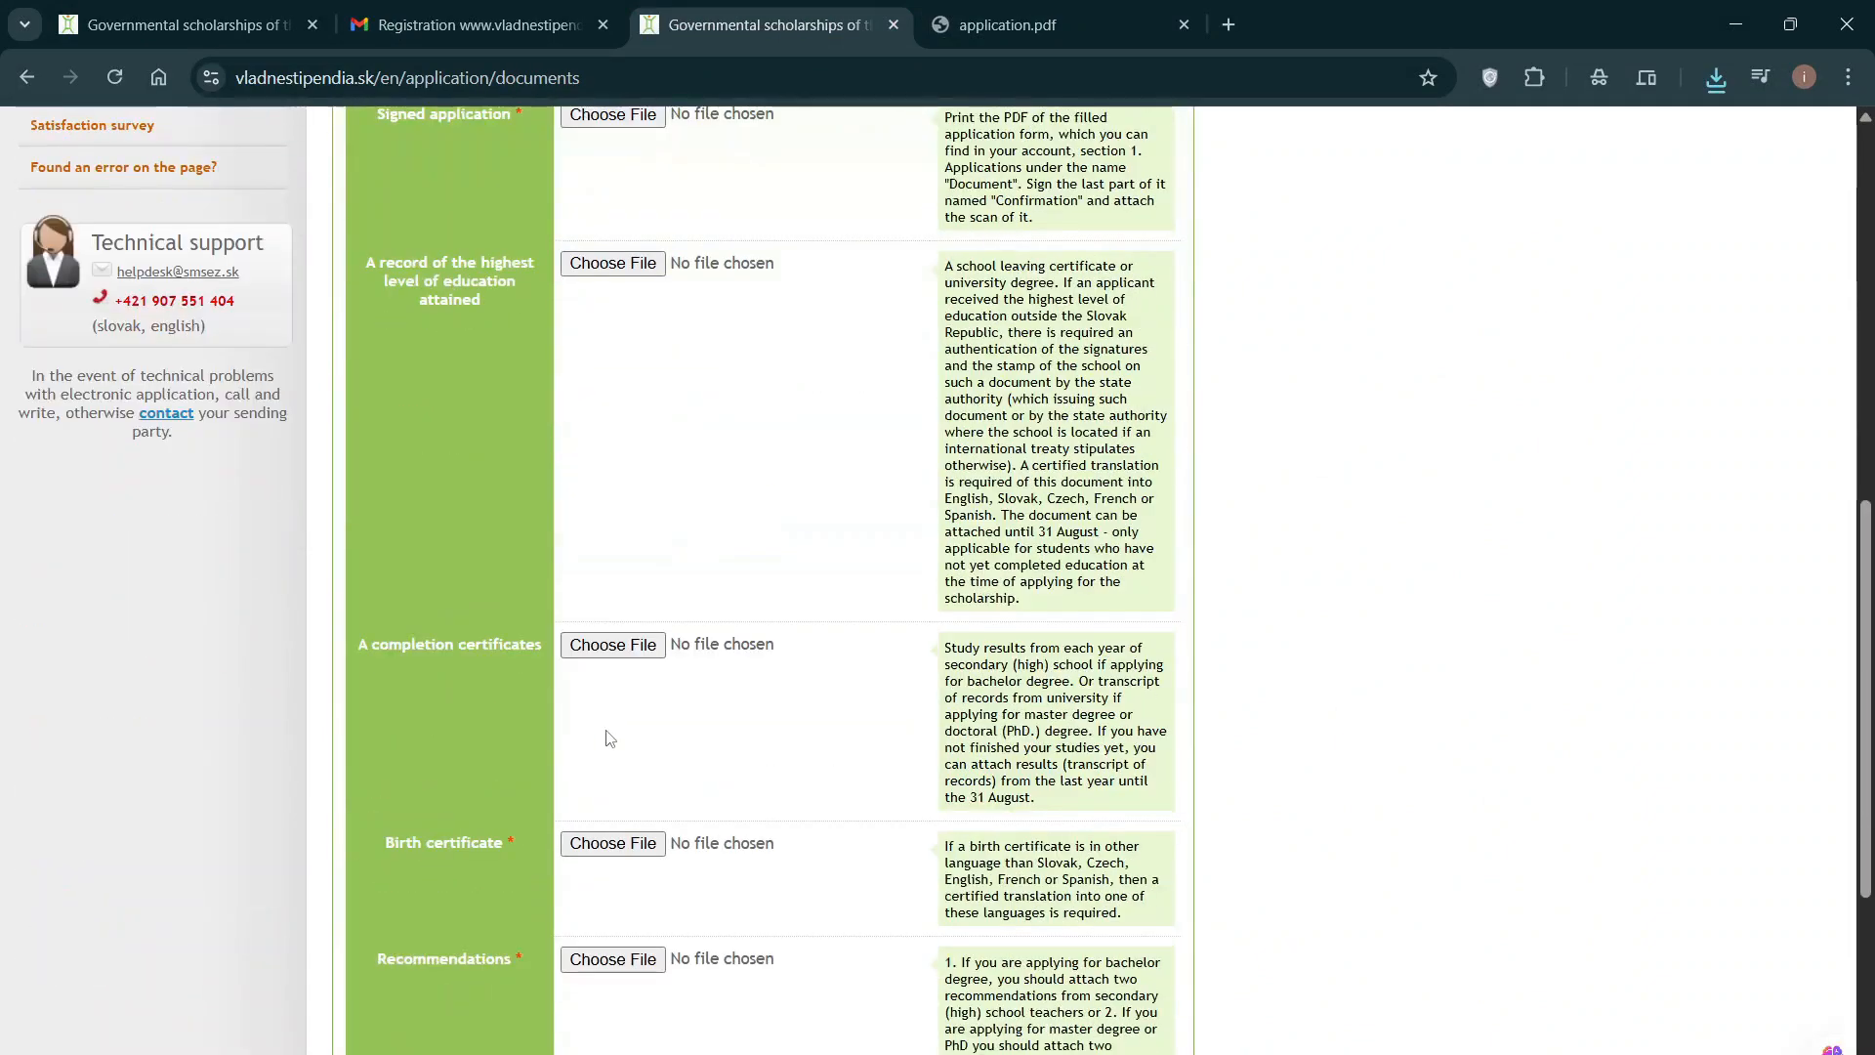
scroll(609, 739, "down", 2)
scroll(586, 762, "up", 5)
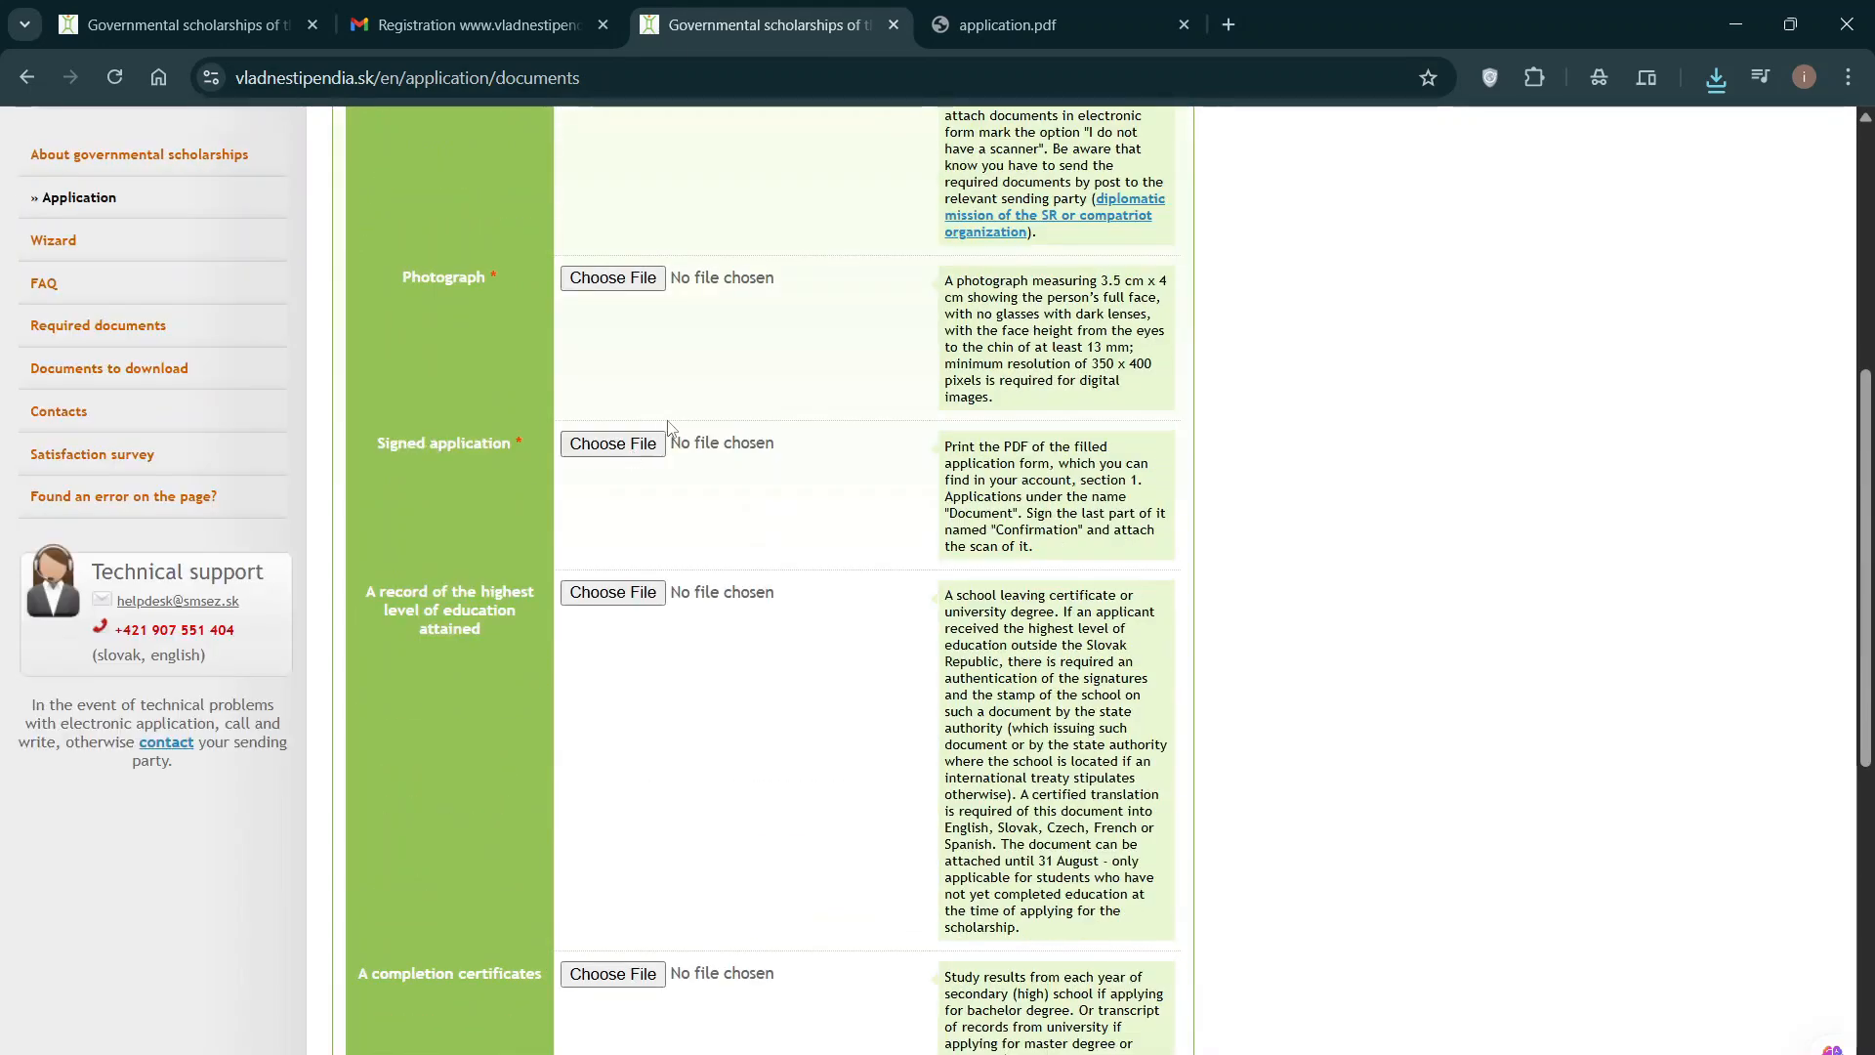
left_click(1052, 23)
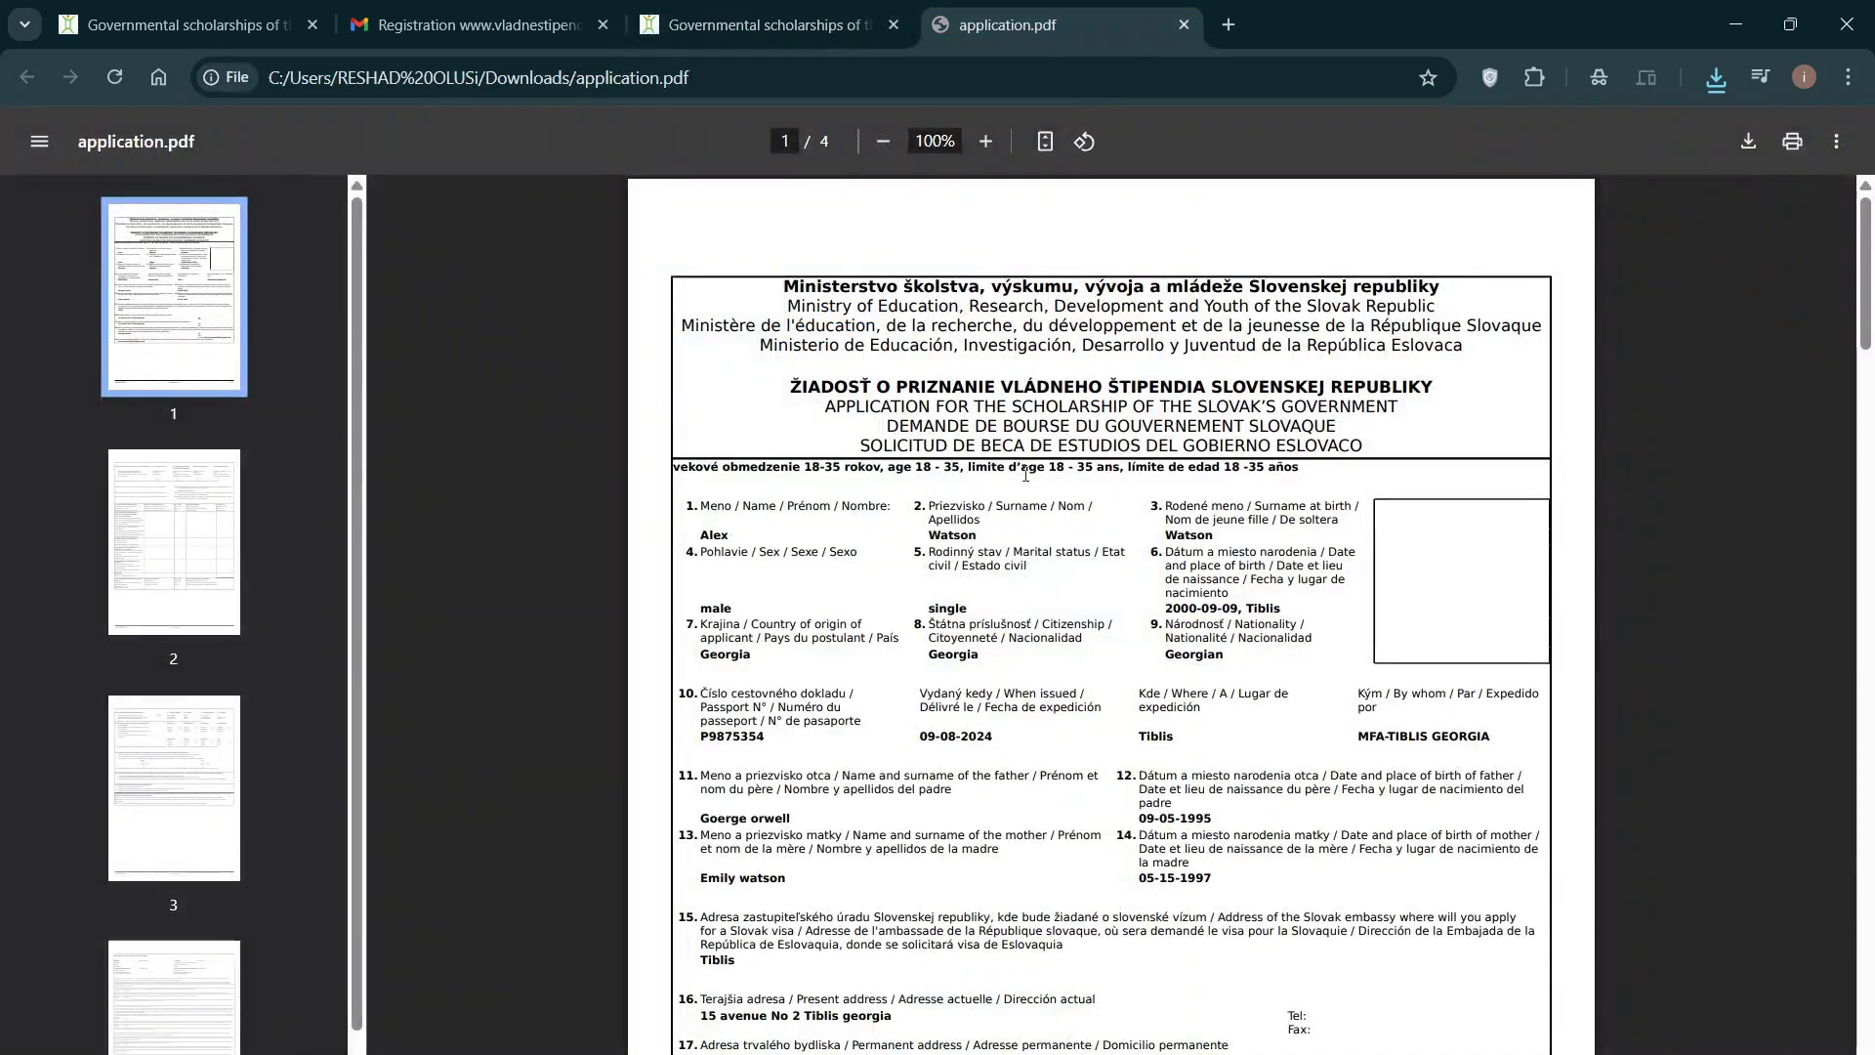
Step: Read pages 1–3 of application.pdf, then go back to the portal's Documents tab with Ctrl+Shift+Tab
scroll(1065, 586, "down", 3)
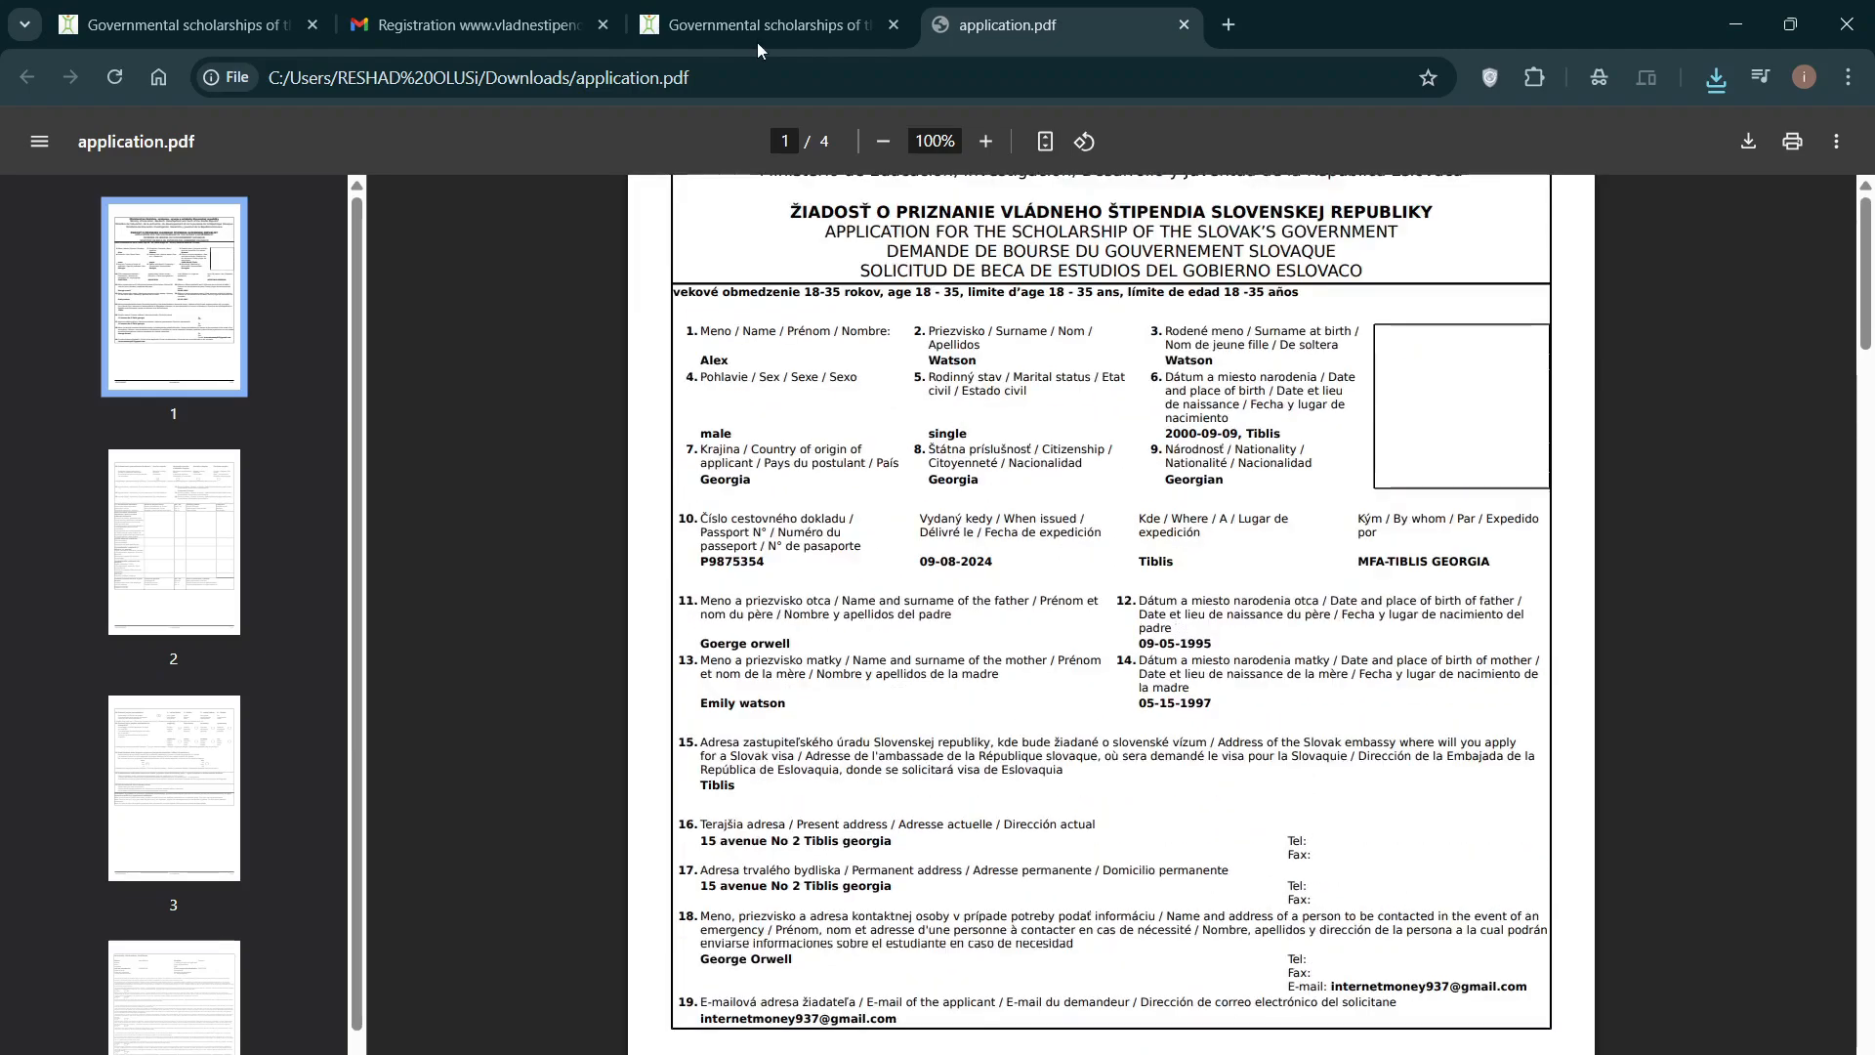
left_click(760, 12)
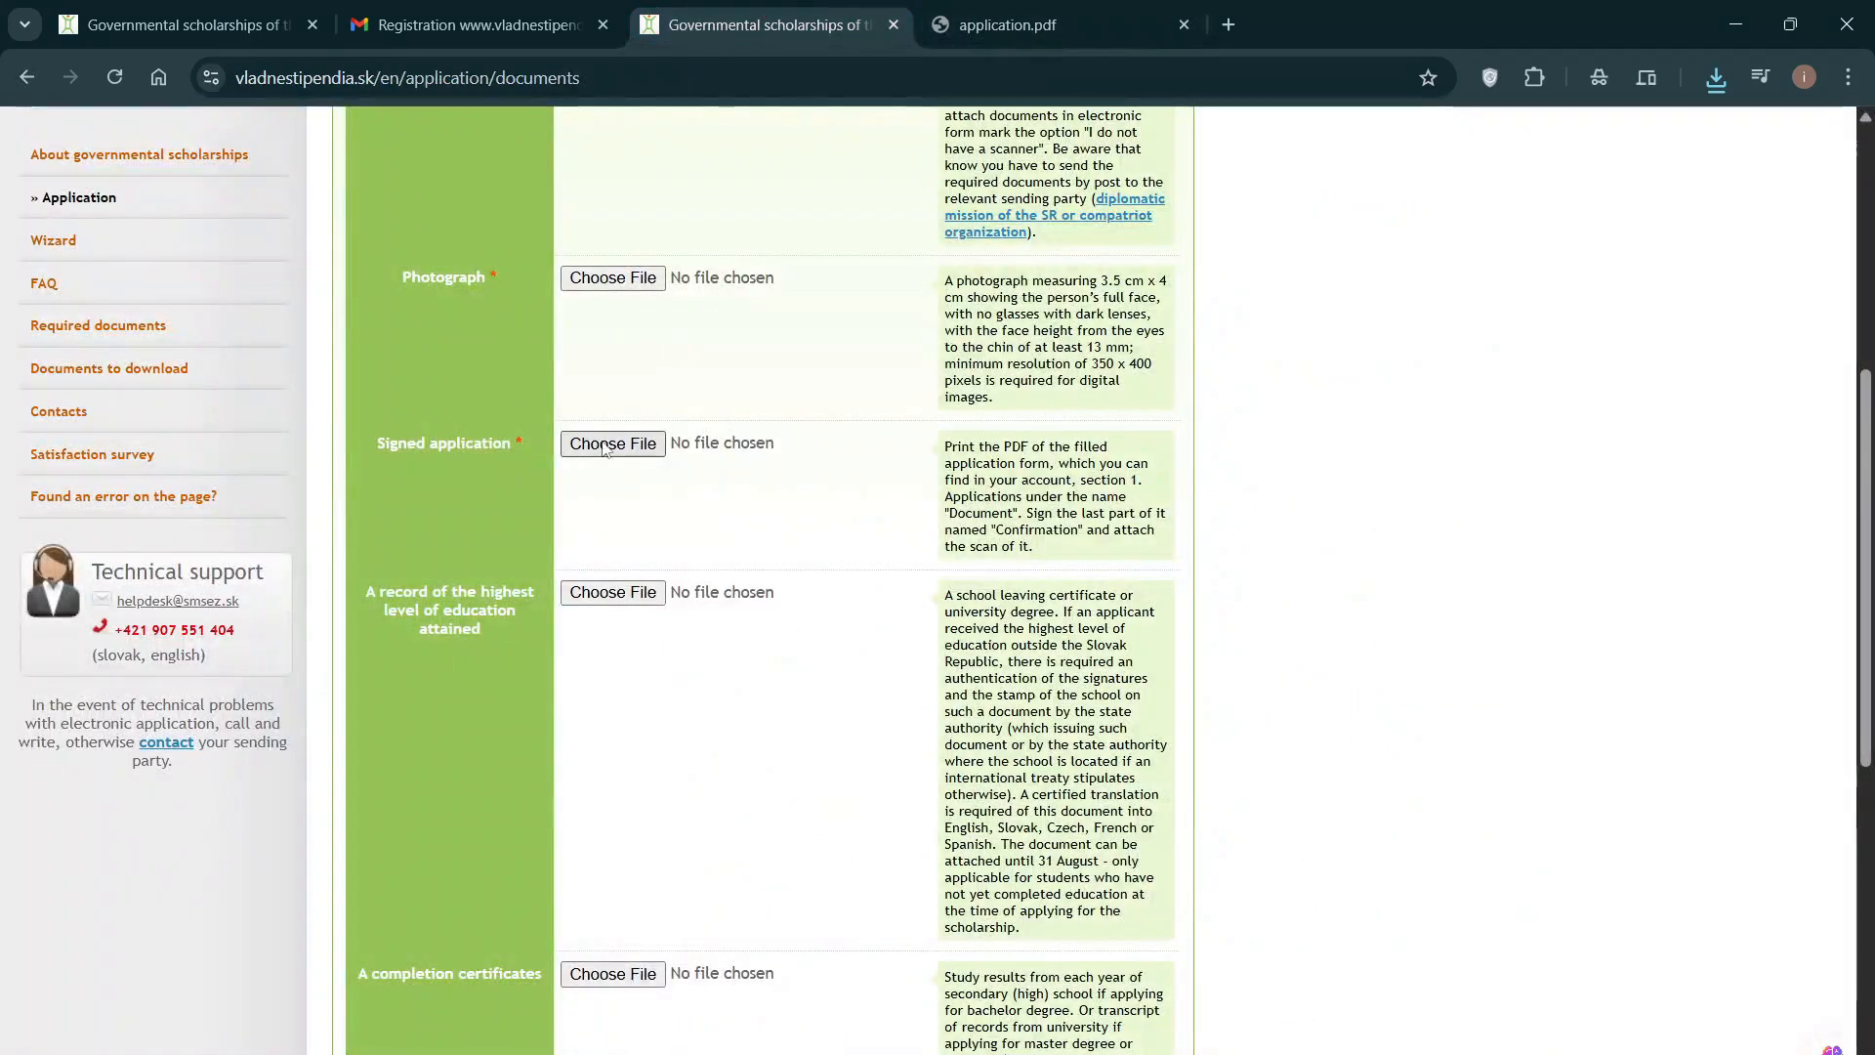
left_click(1063, 10)
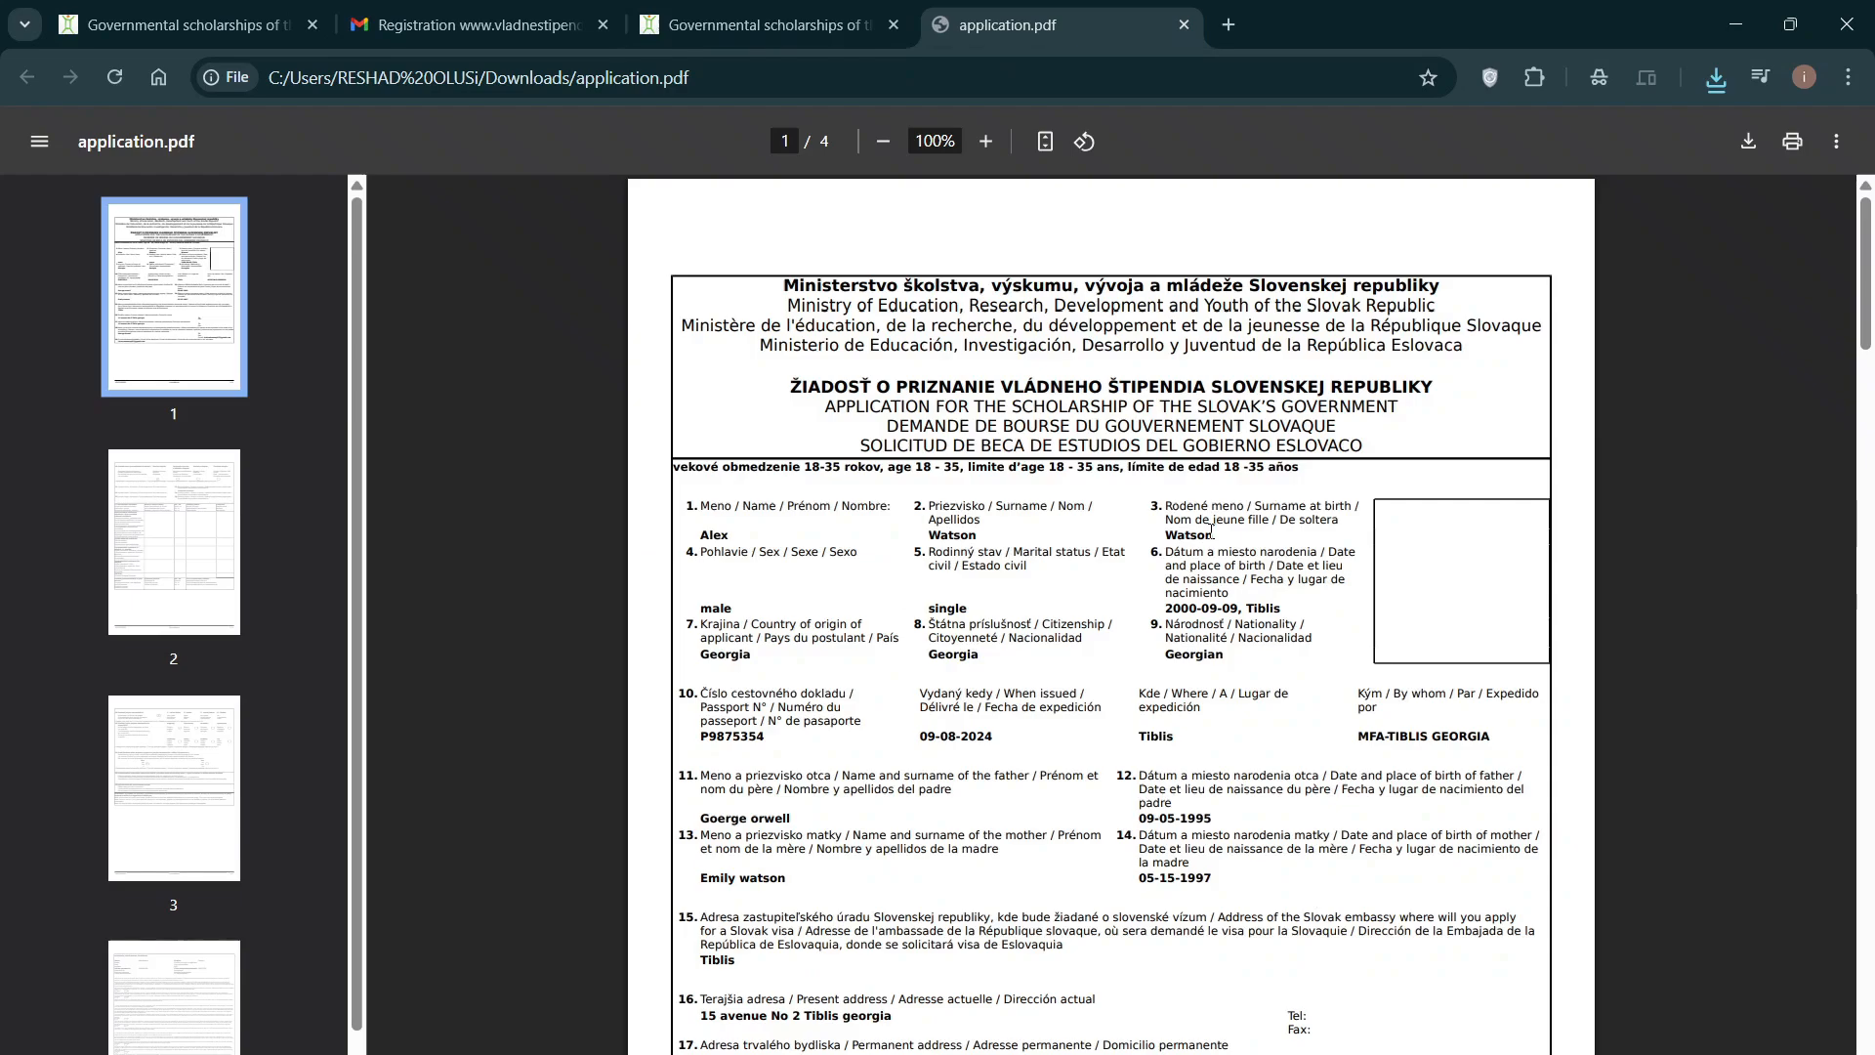
scroll(1211, 530, "down", 6)
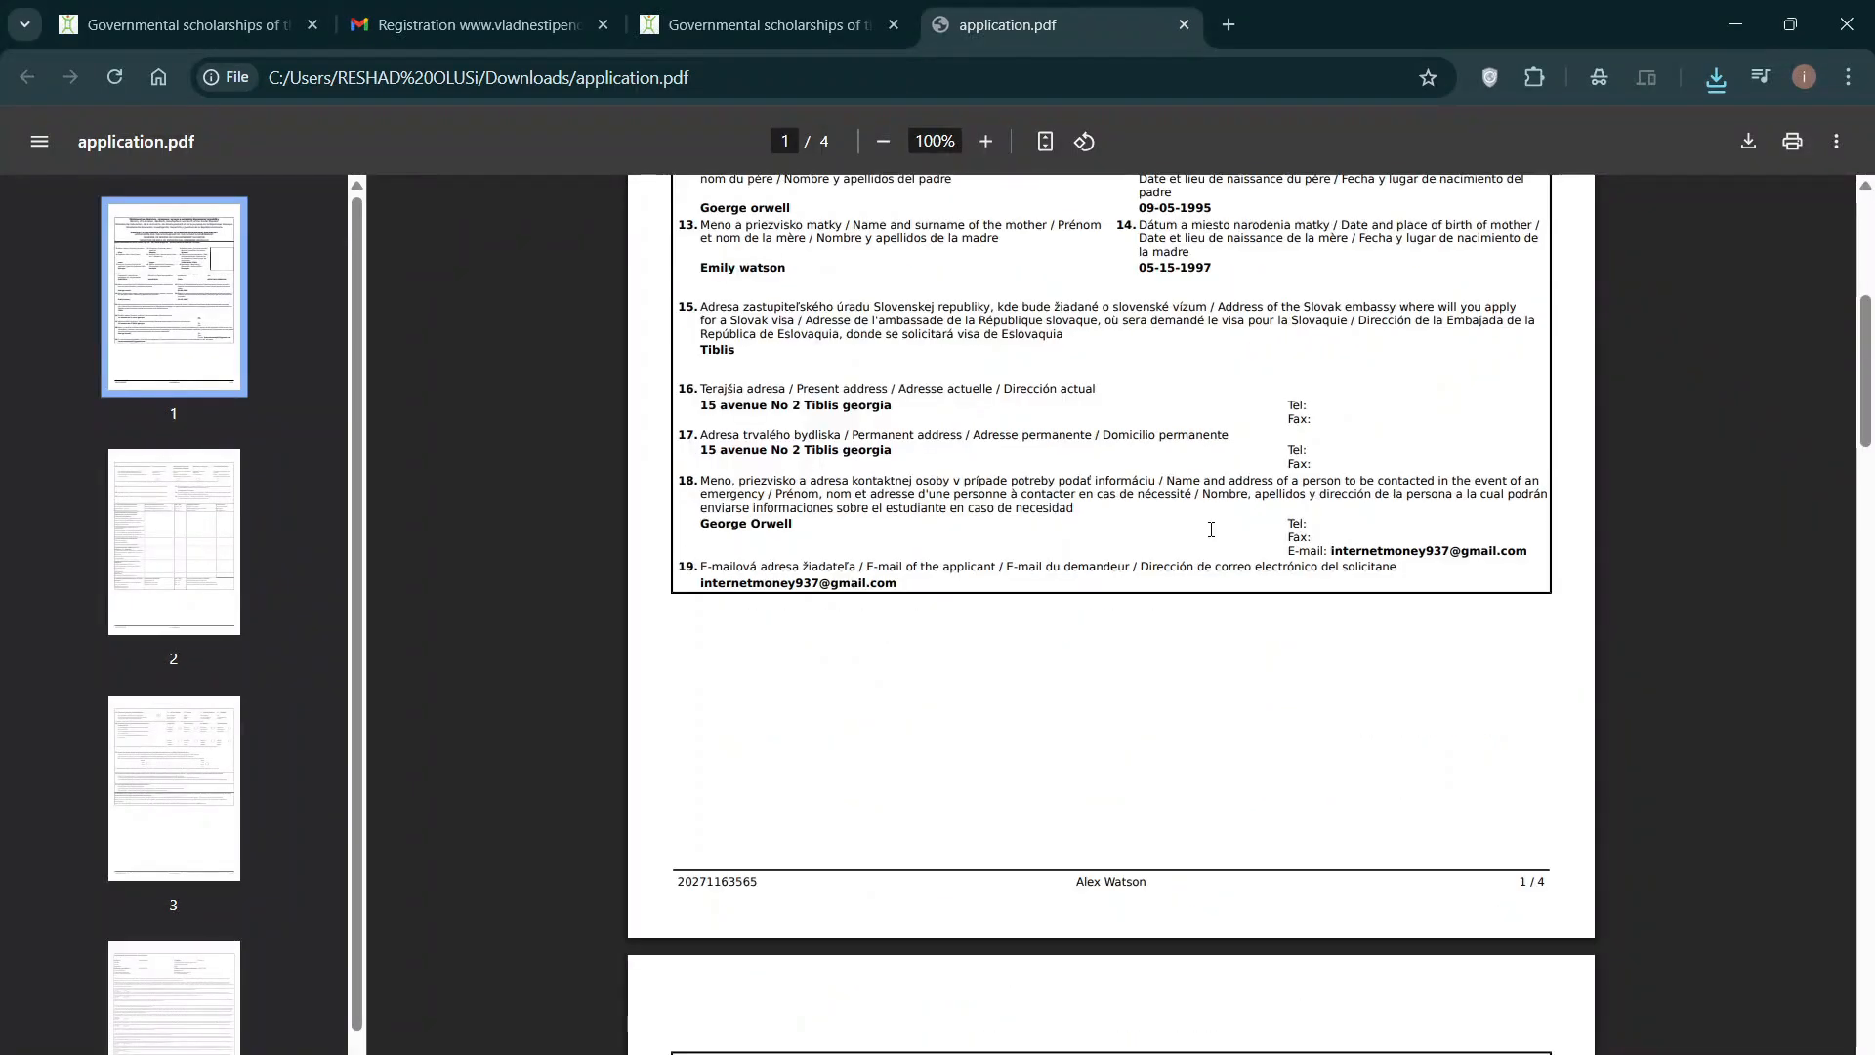
scroll(1211, 531, "up", 5)
scroll(1211, 531, "up", 2)
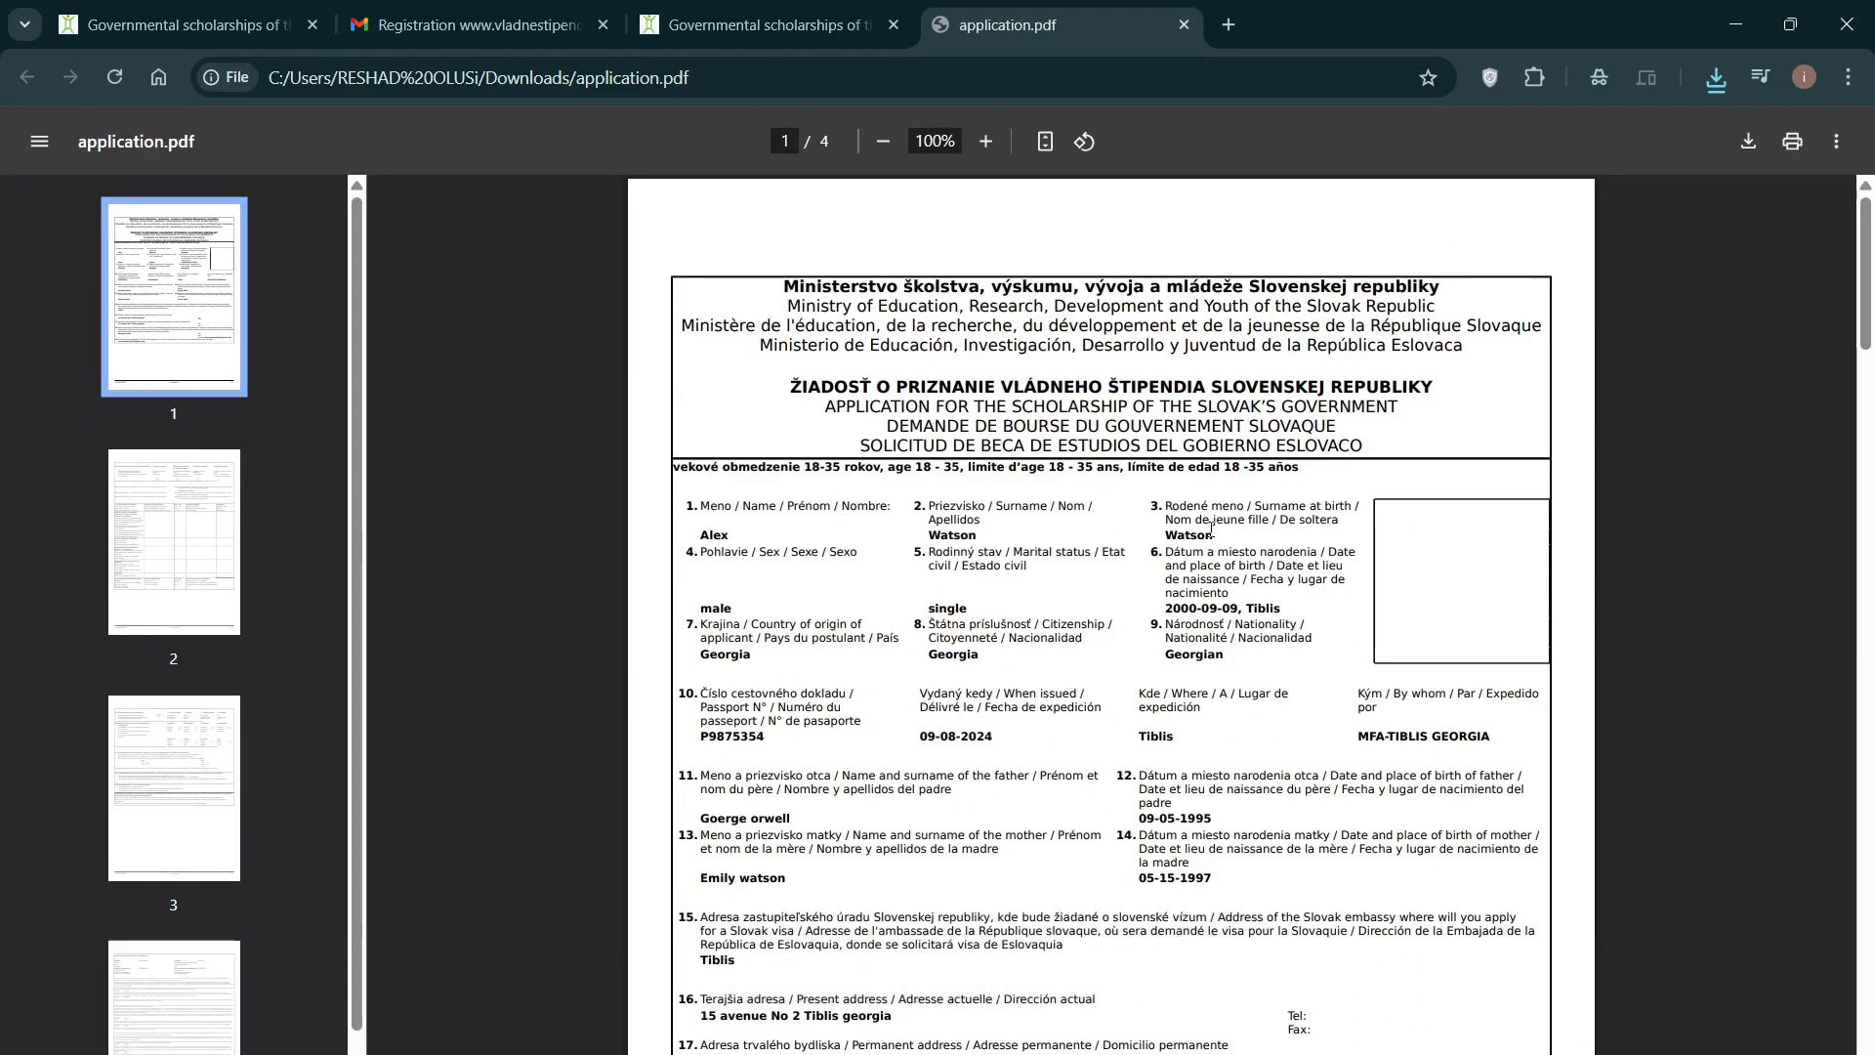
scroll(1211, 531, "down", 20)
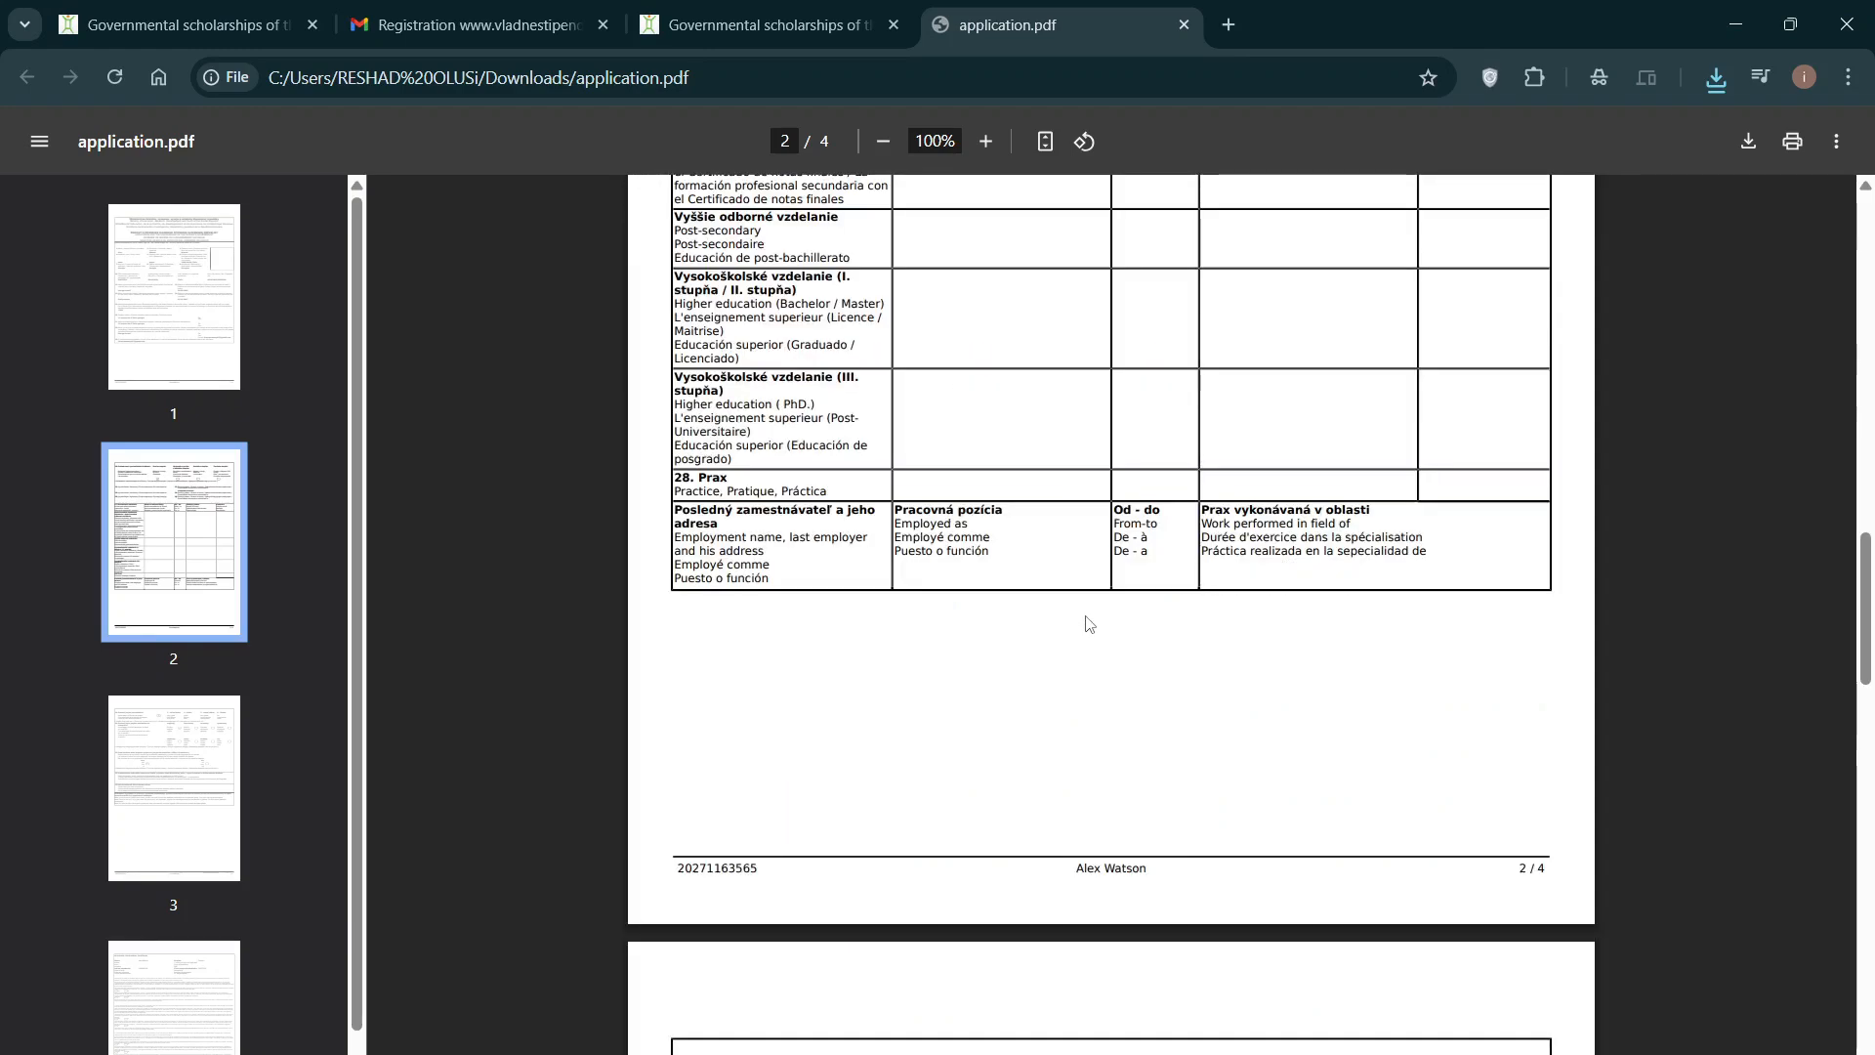
scroll(1087, 620, "down", 9)
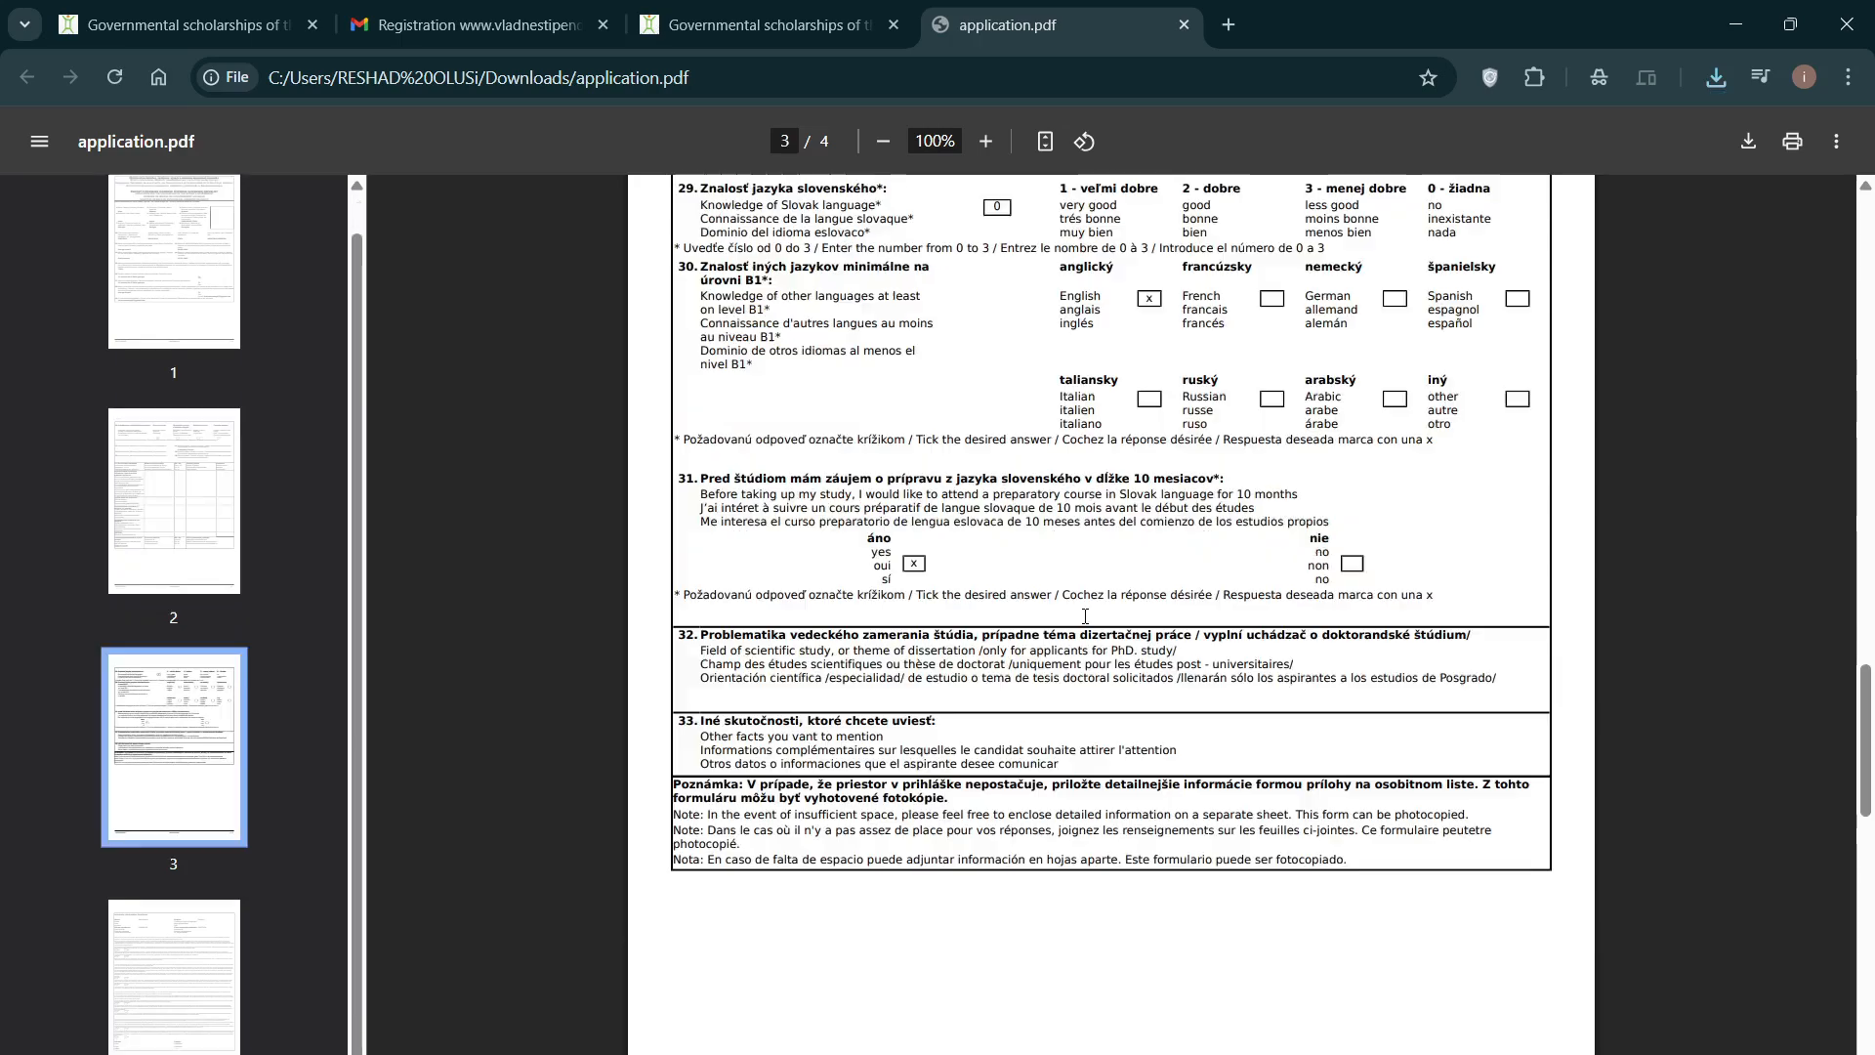
scroll(1086, 619, "up", 10)
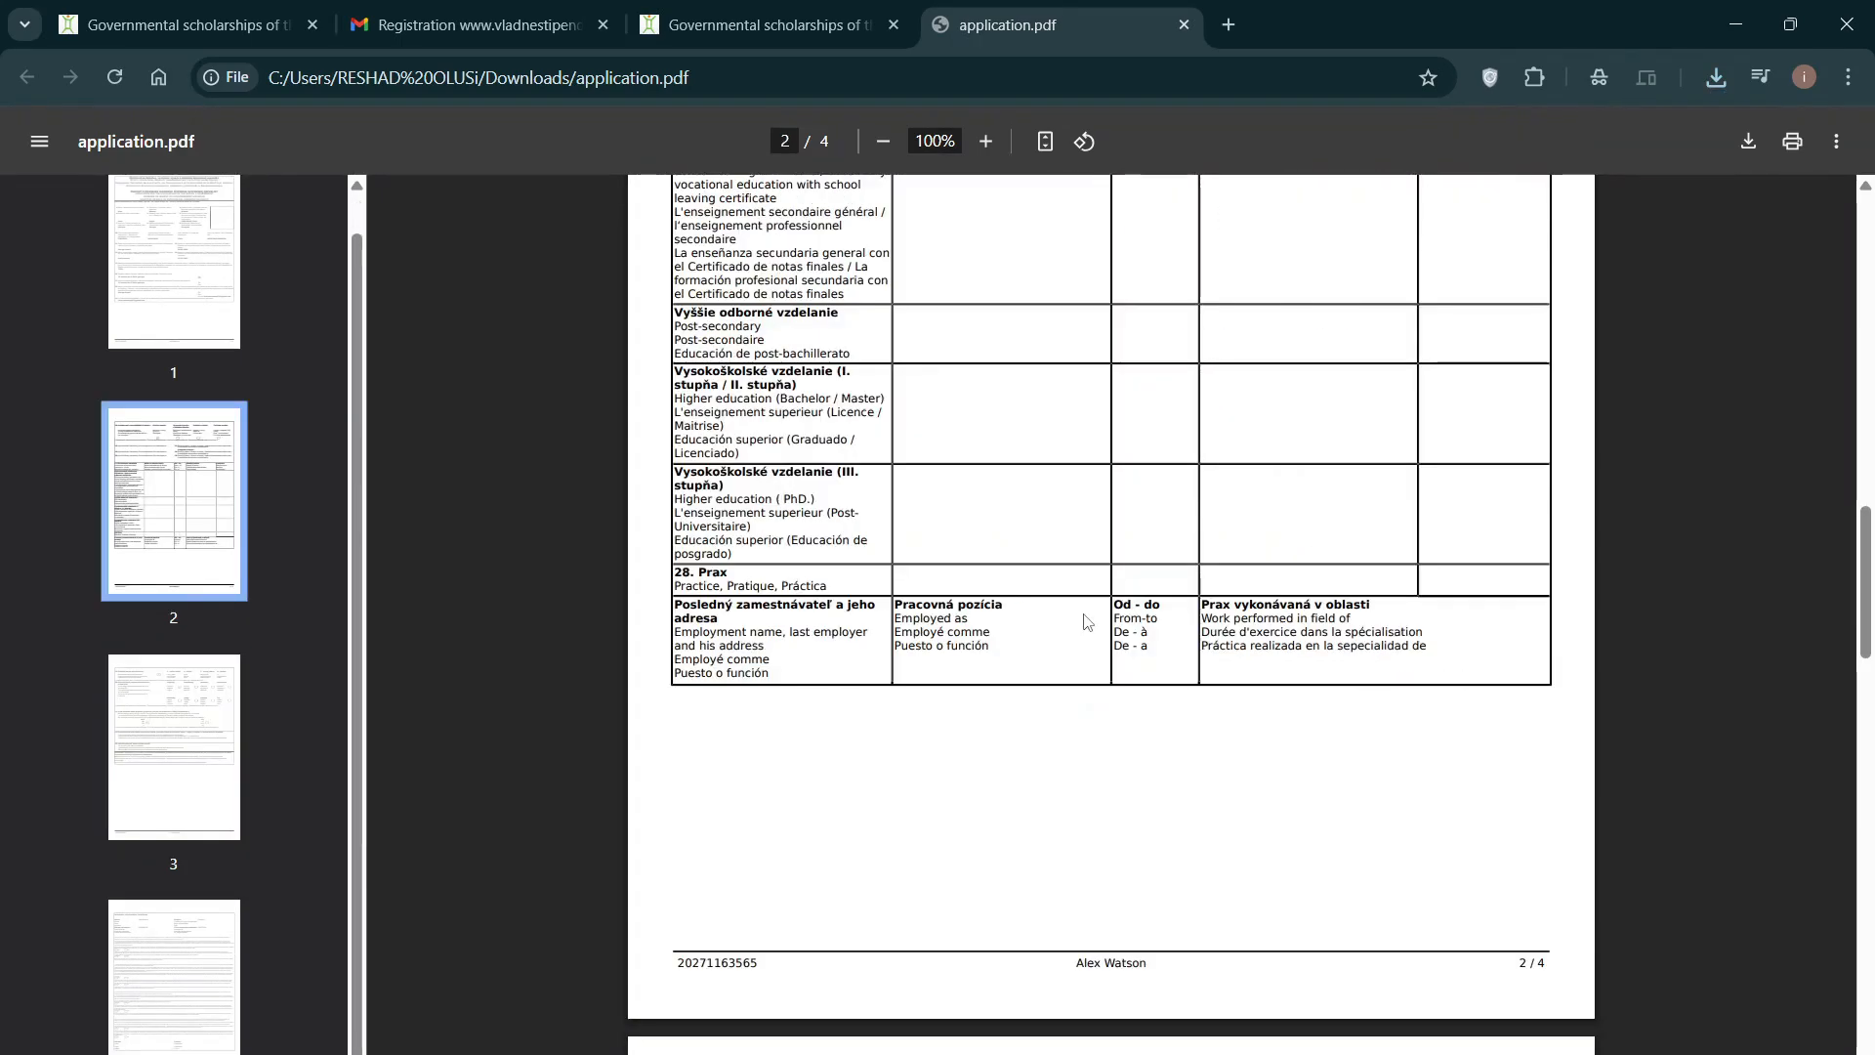
scroll(1087, 621, "up", 20)
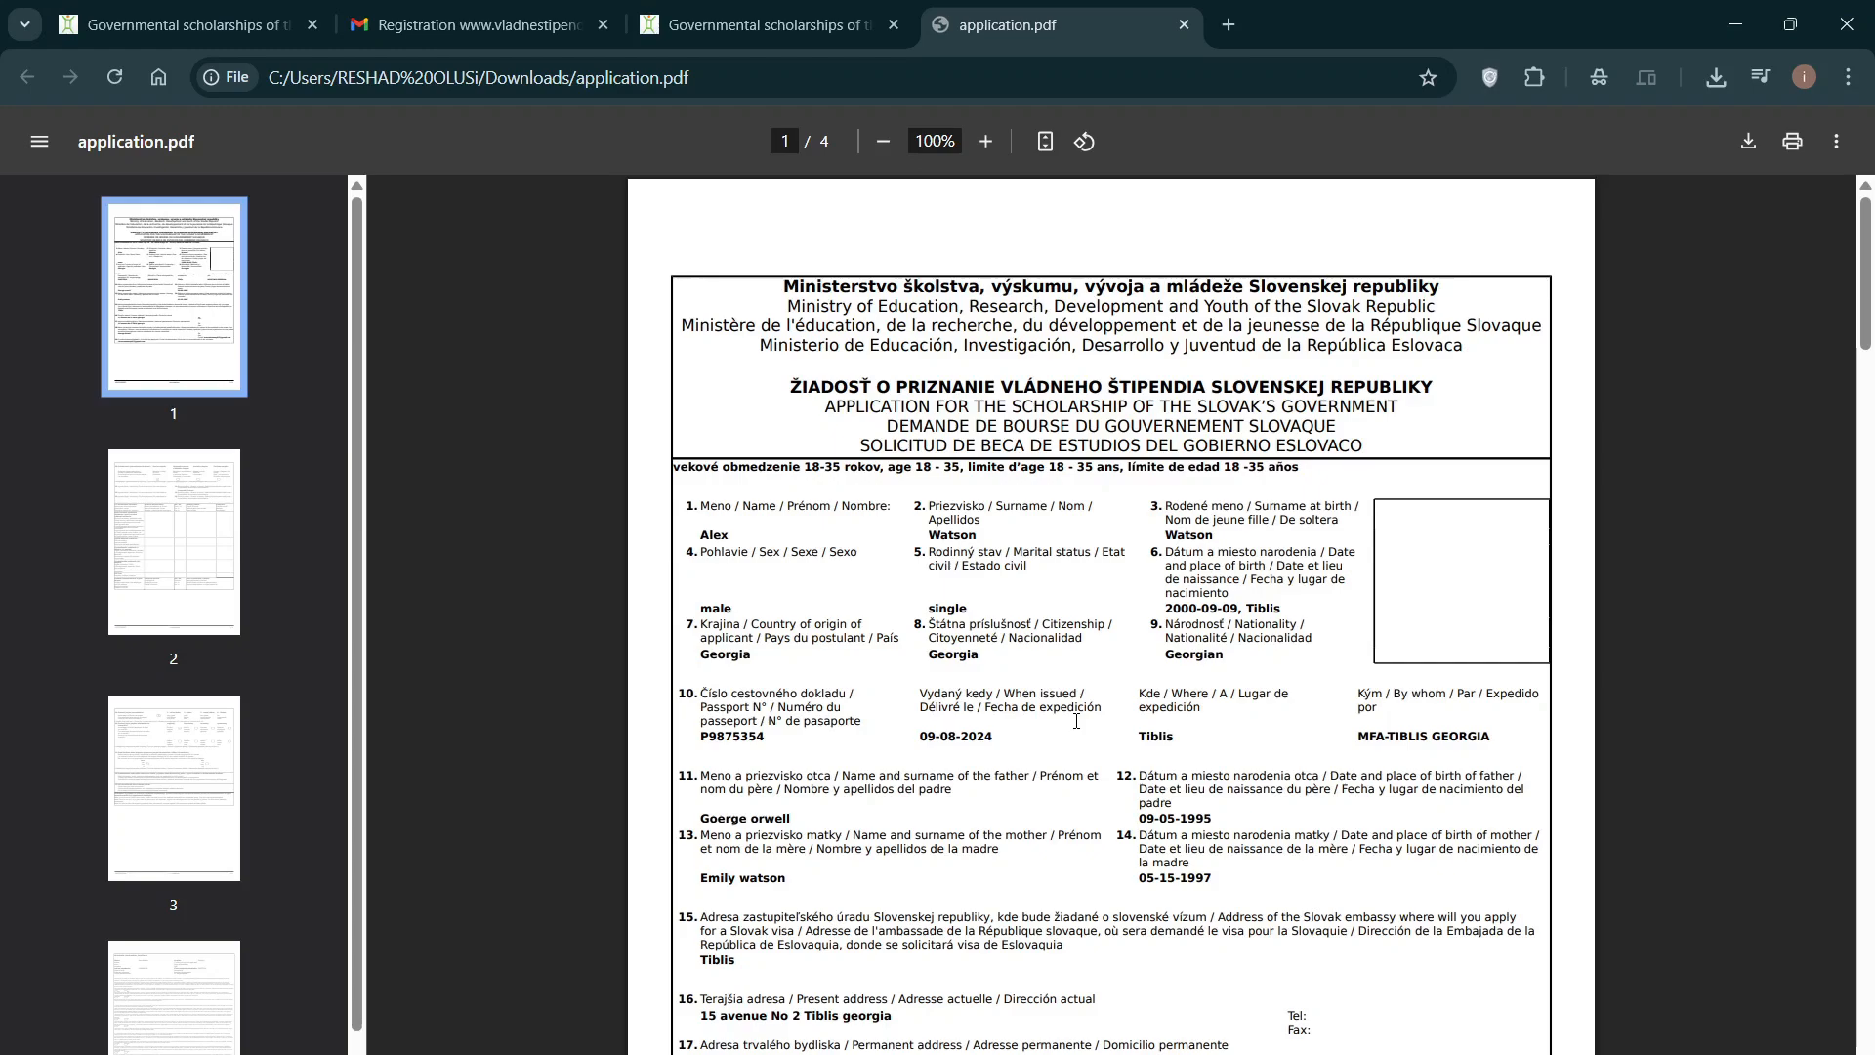
key("ctrl+shift+Tab")
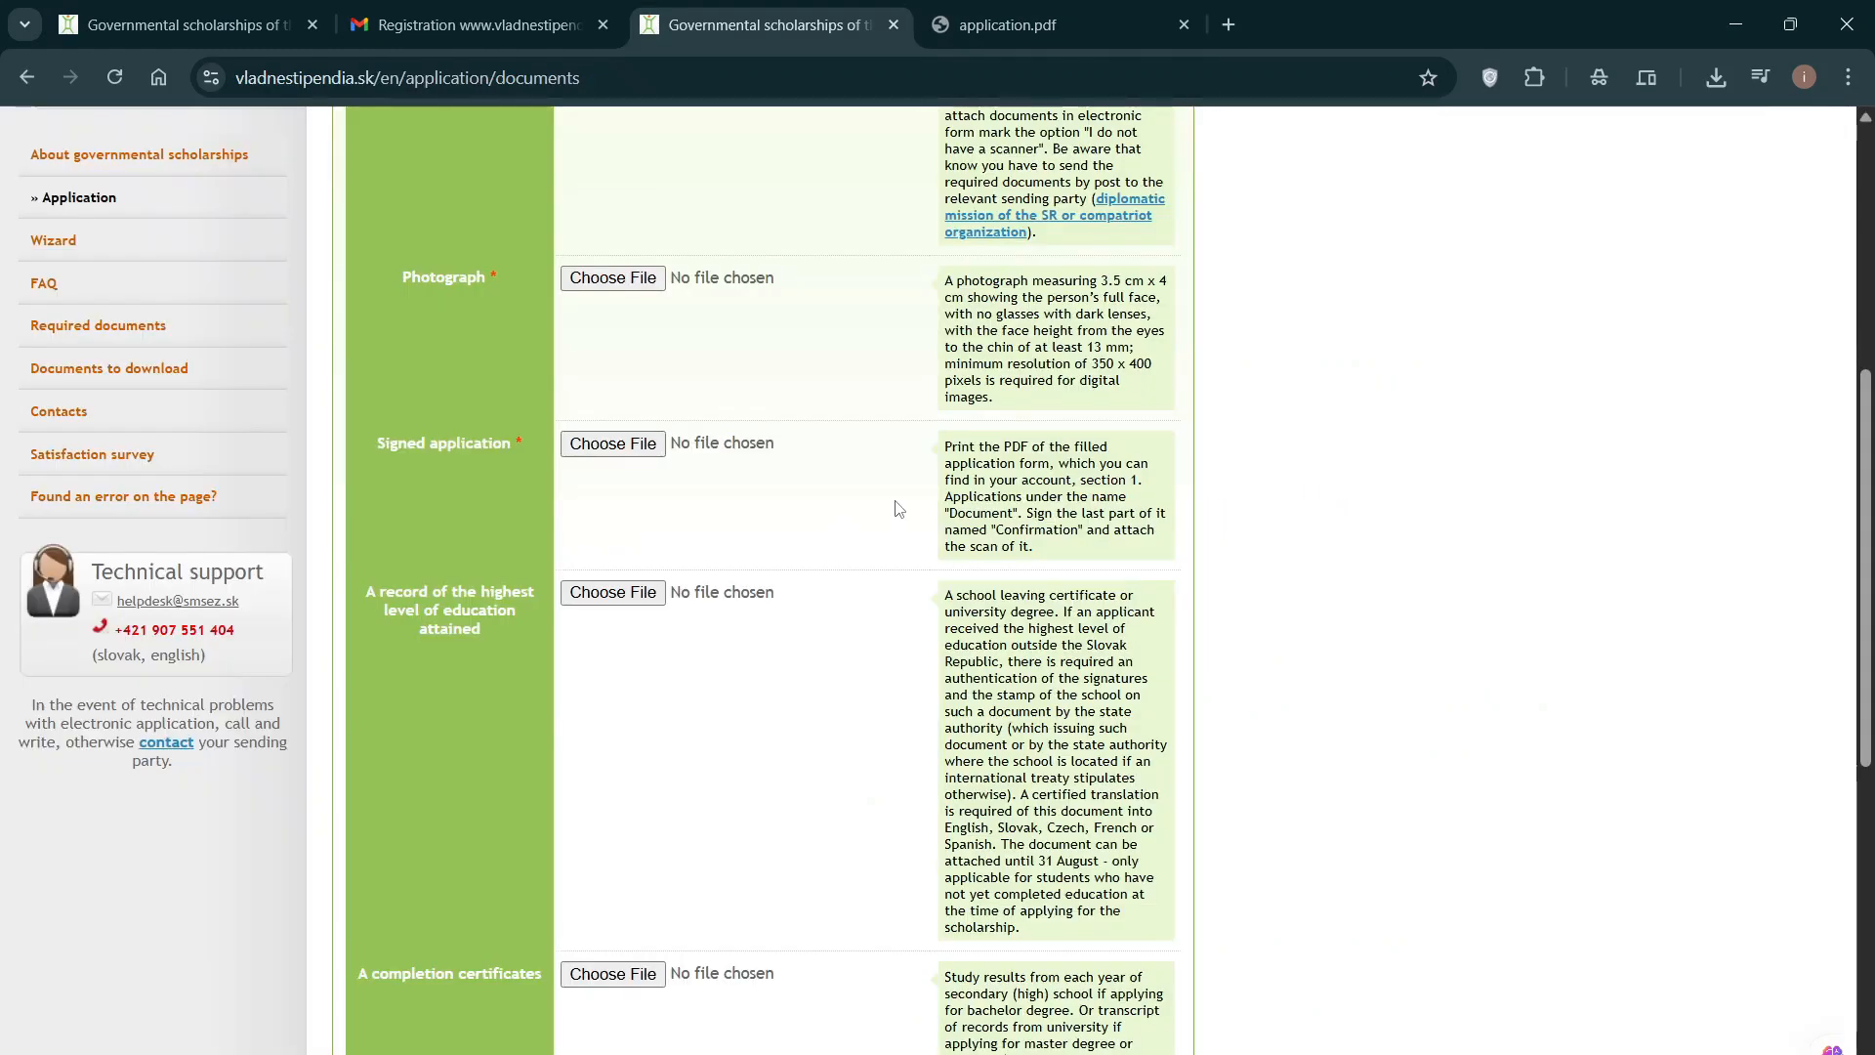
Step: Open '8. My application' from the sidebar and review its Summary section
scroll(1305, 575, "up", 5)
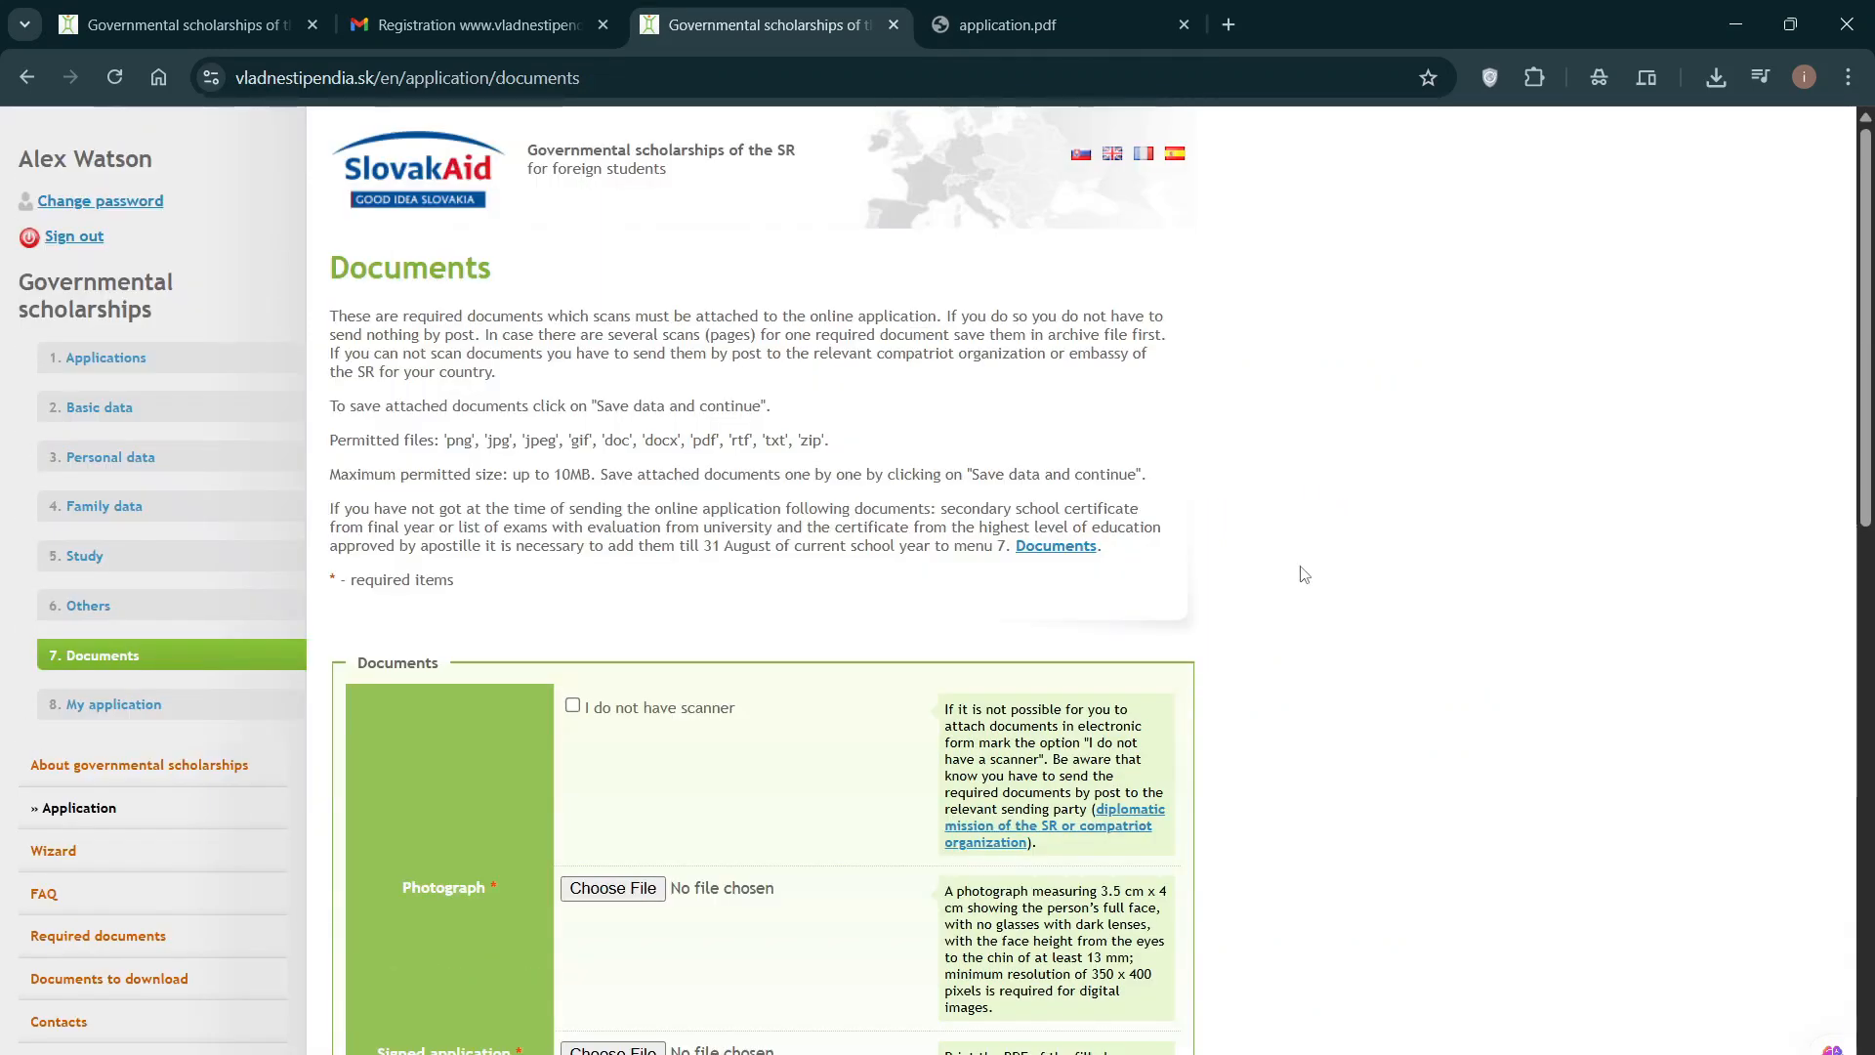
scroll(147, 586, "down", 1)
left_click(146, 591)
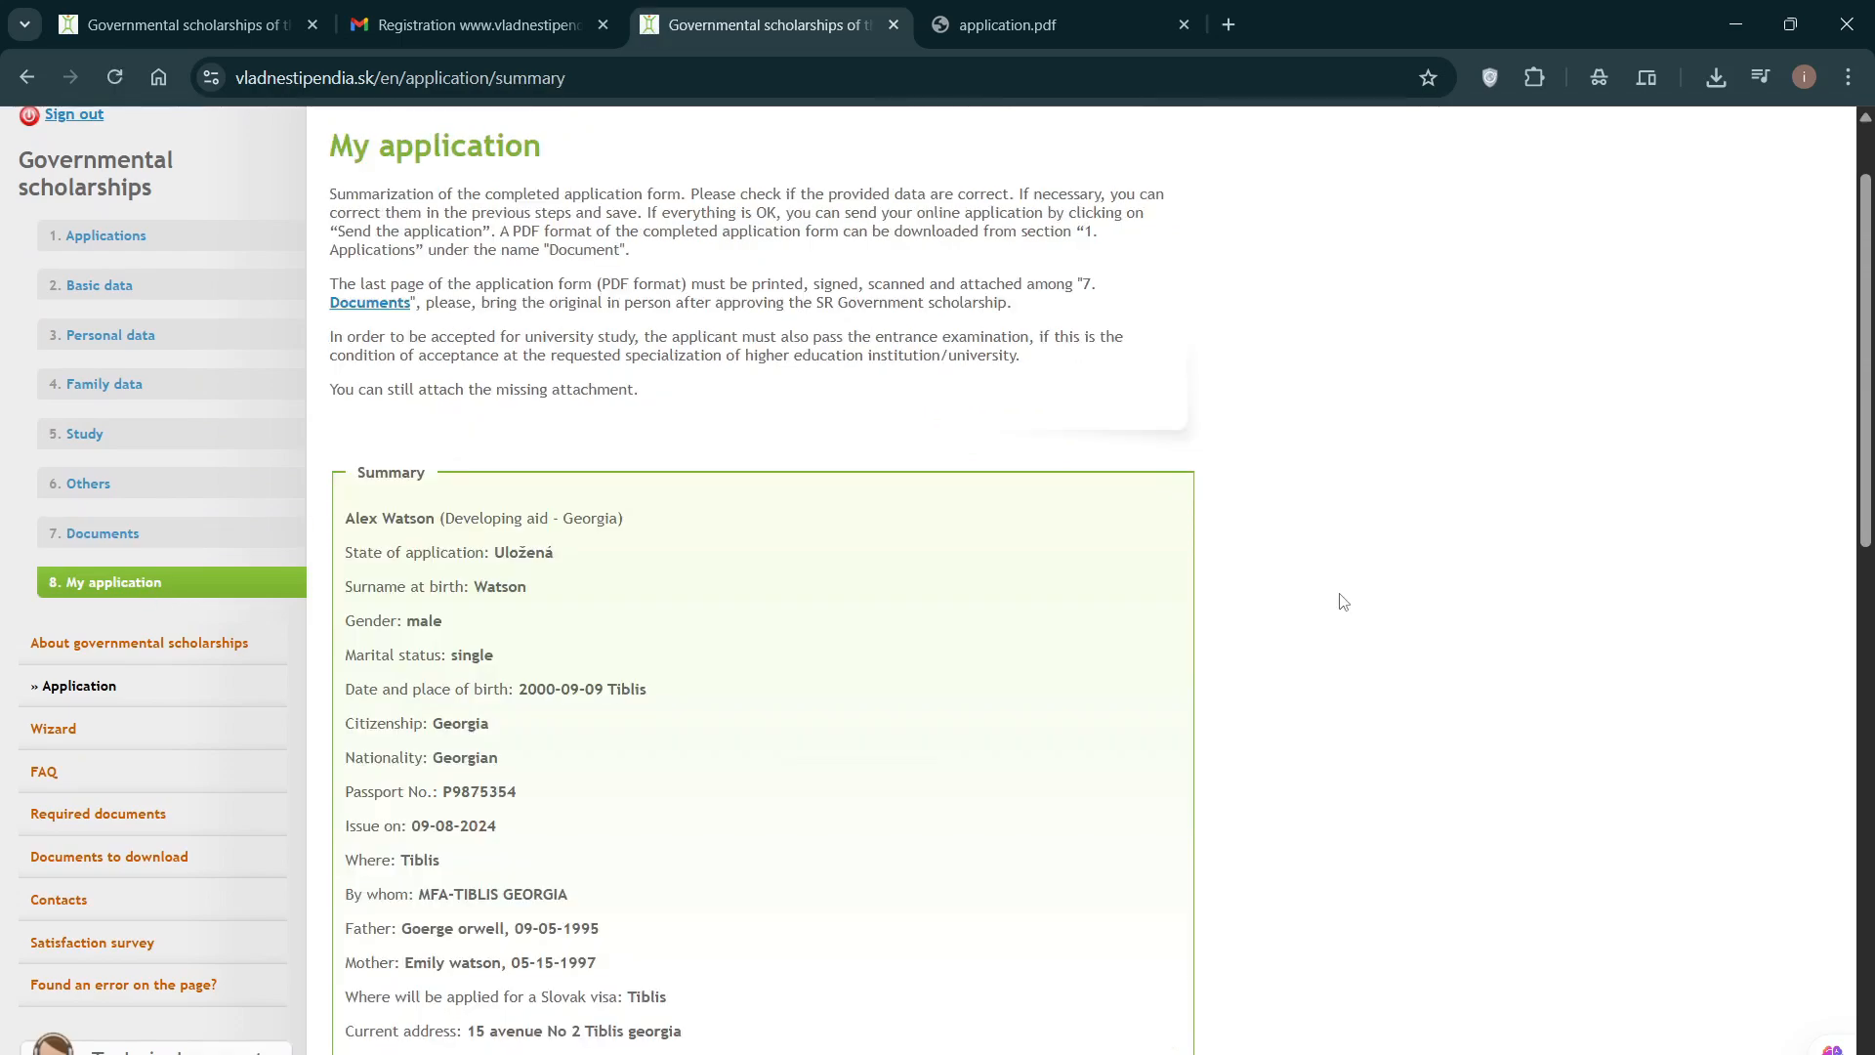
scroll(1344, 601, "up", 1)
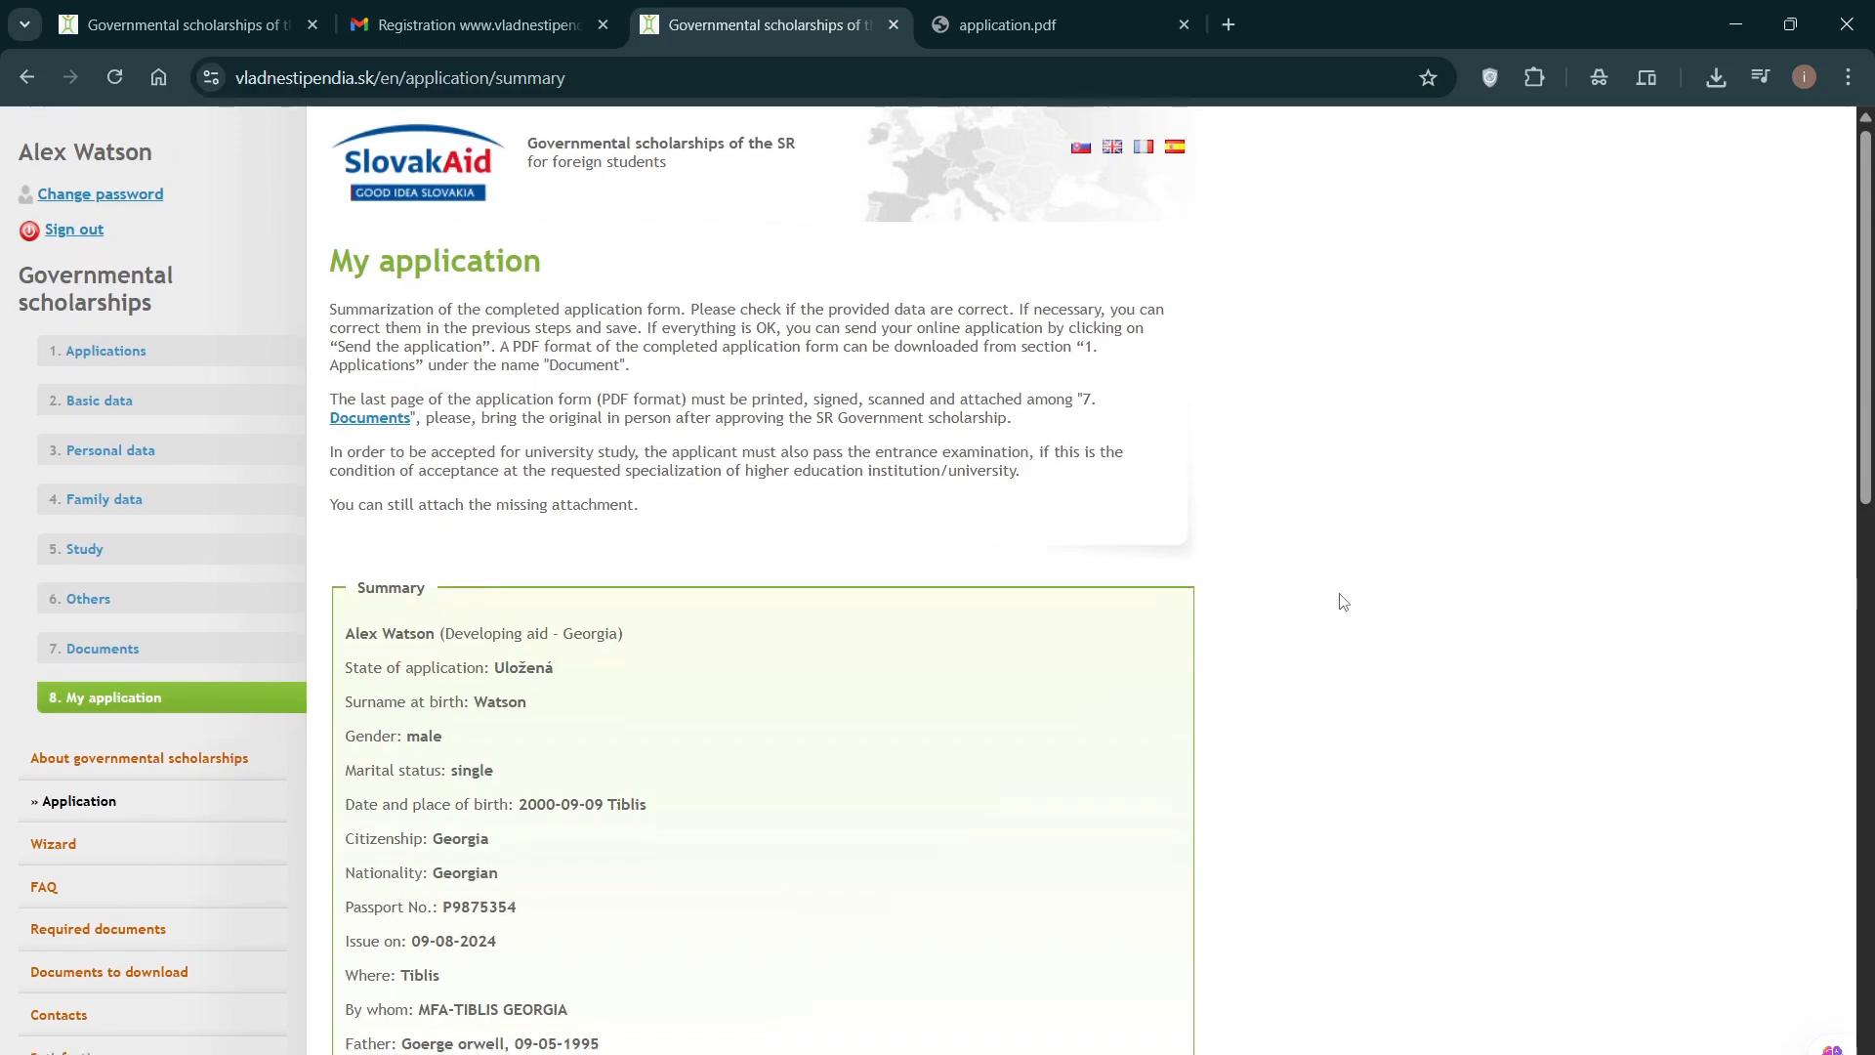
scroll(1344, 602, "down", 10)
scroll(1344, 601, "down", 5)
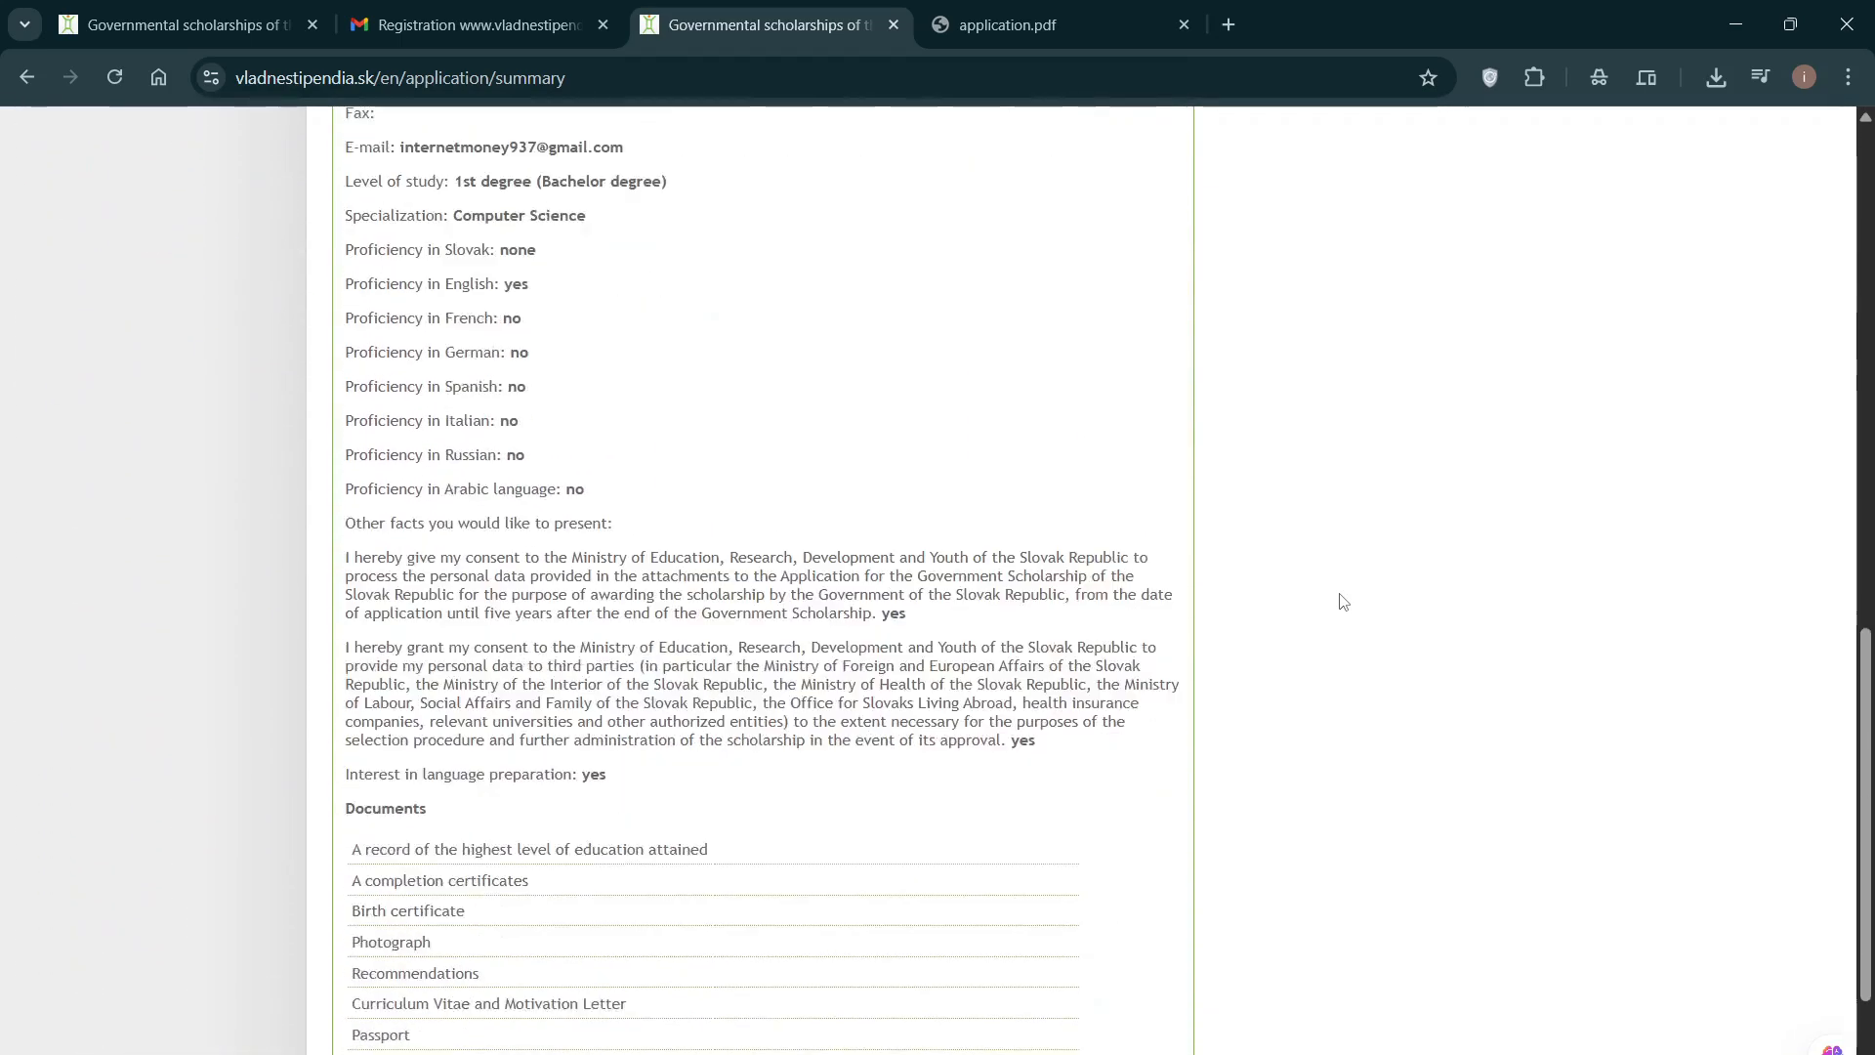
scroll(1344, 601, "up", 3)
scroll(1344, 602, "up", 15)
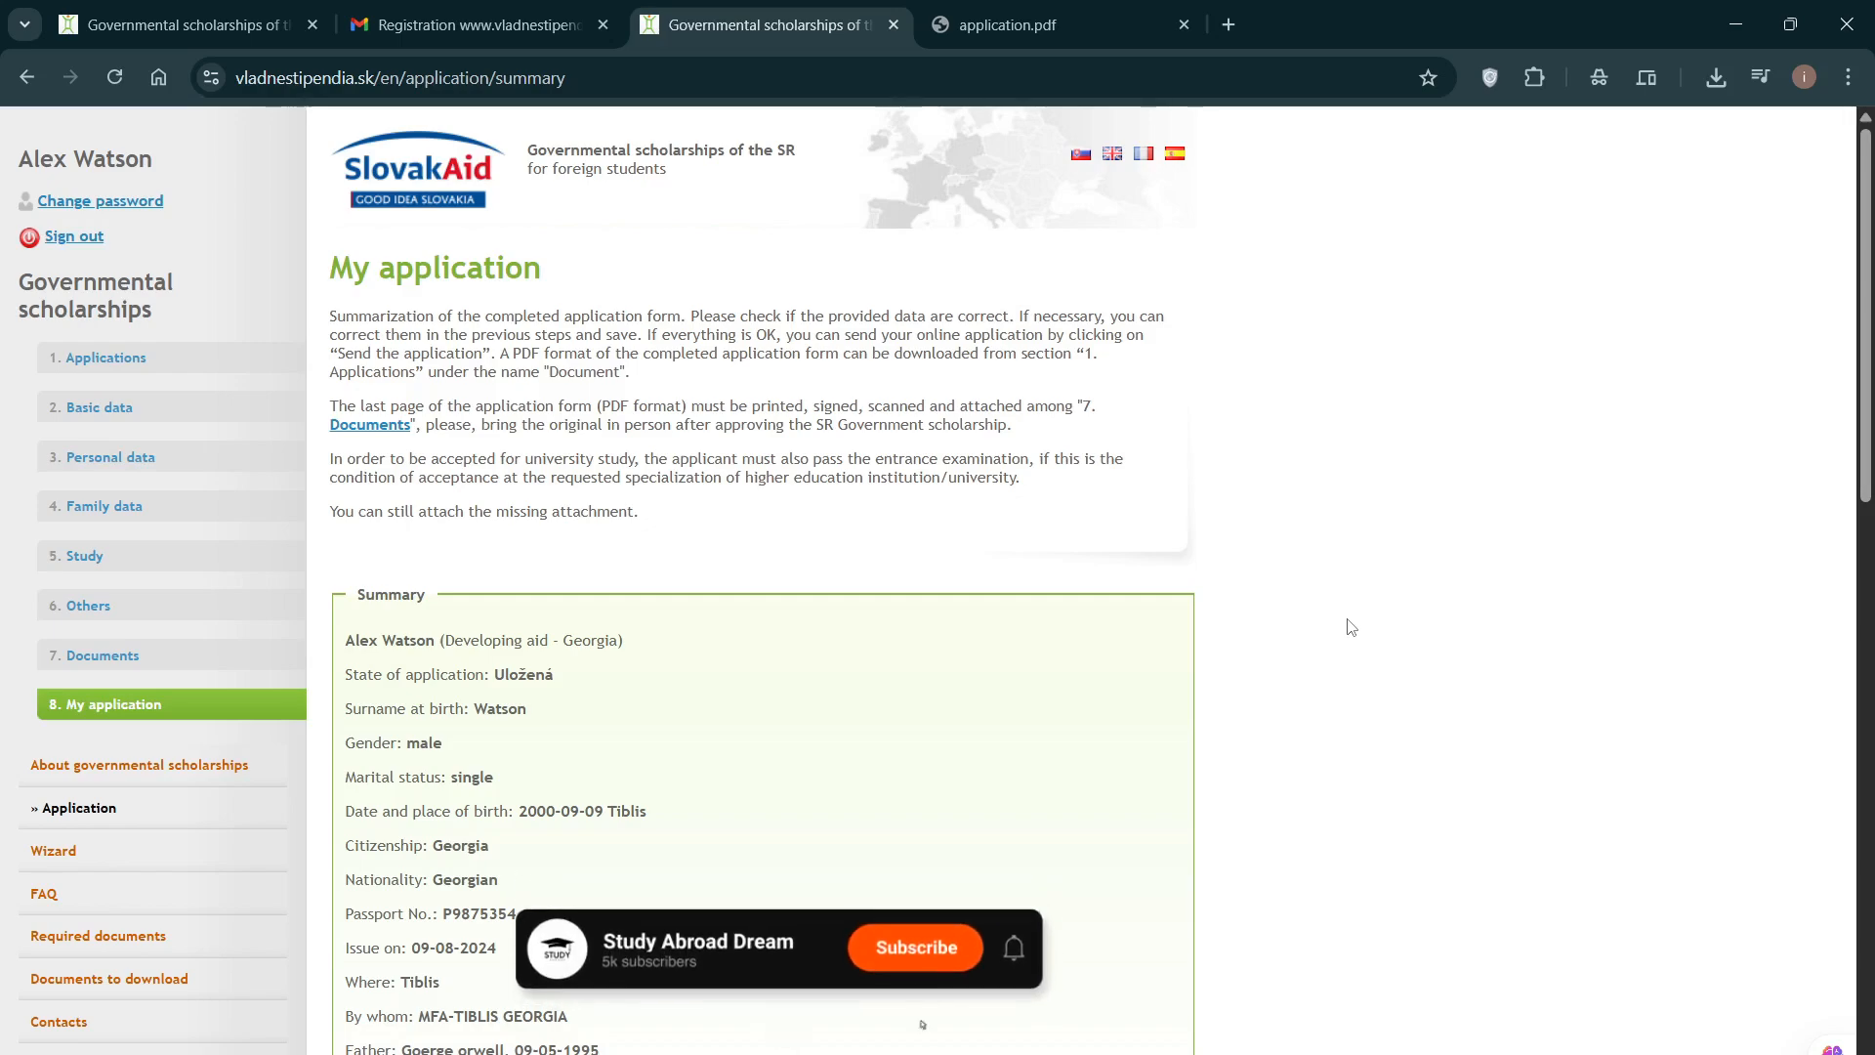
Step: Scroll through the rest of the summary, including the Documents list and state Uložená
scroll(1350, 626, "down", 3)
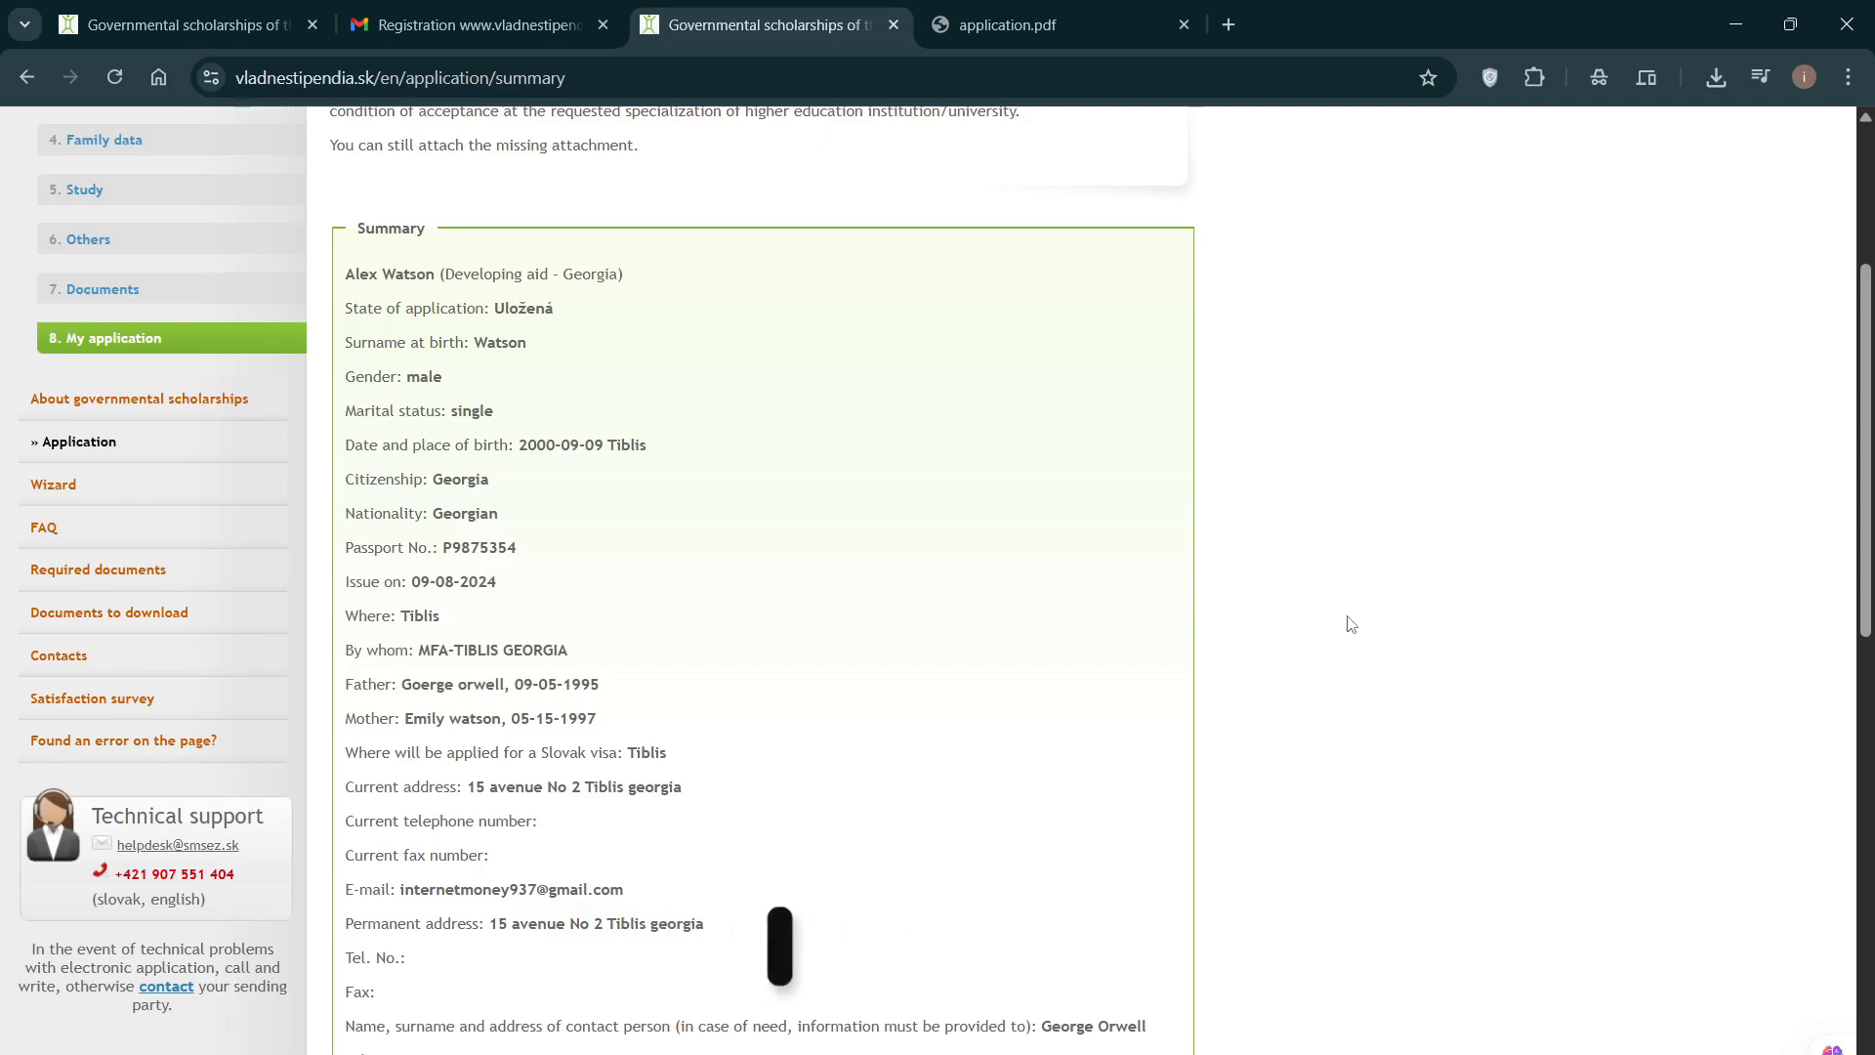
scroll(1350, 627, "down", 10)
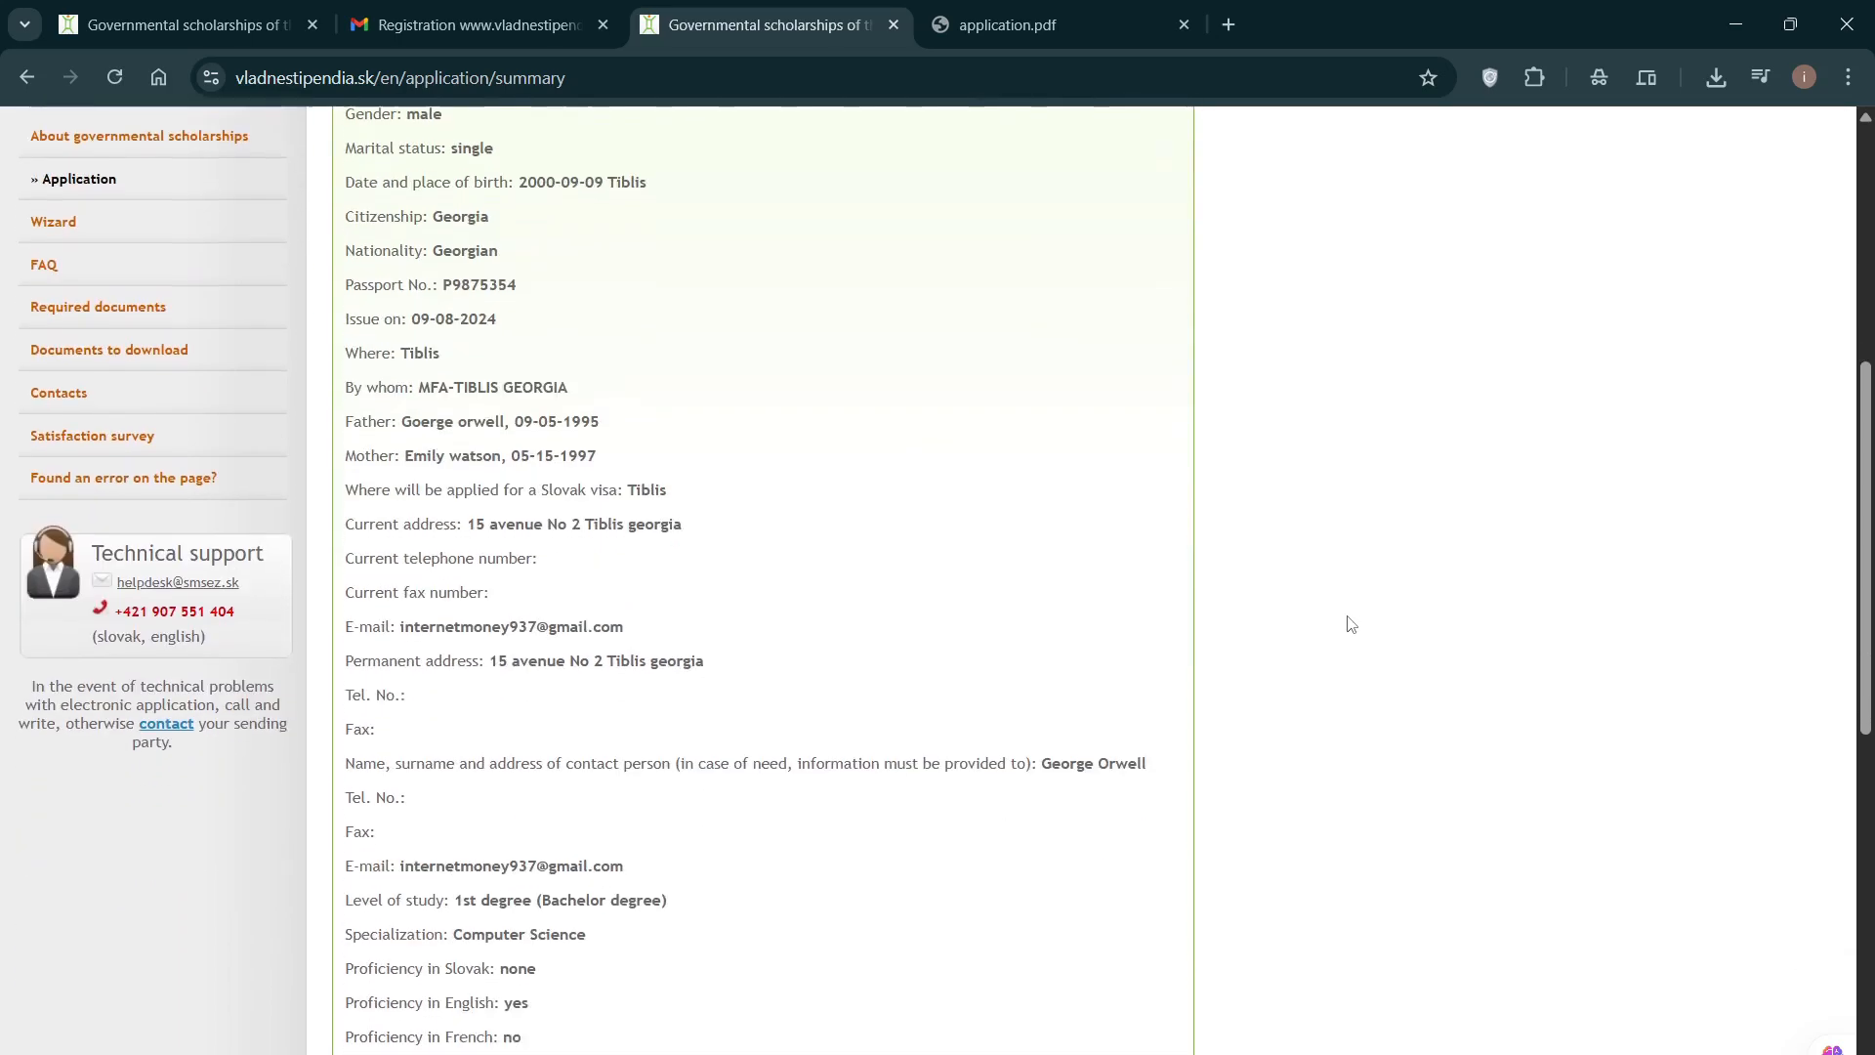
scroll(1351, 626, "up", 12)
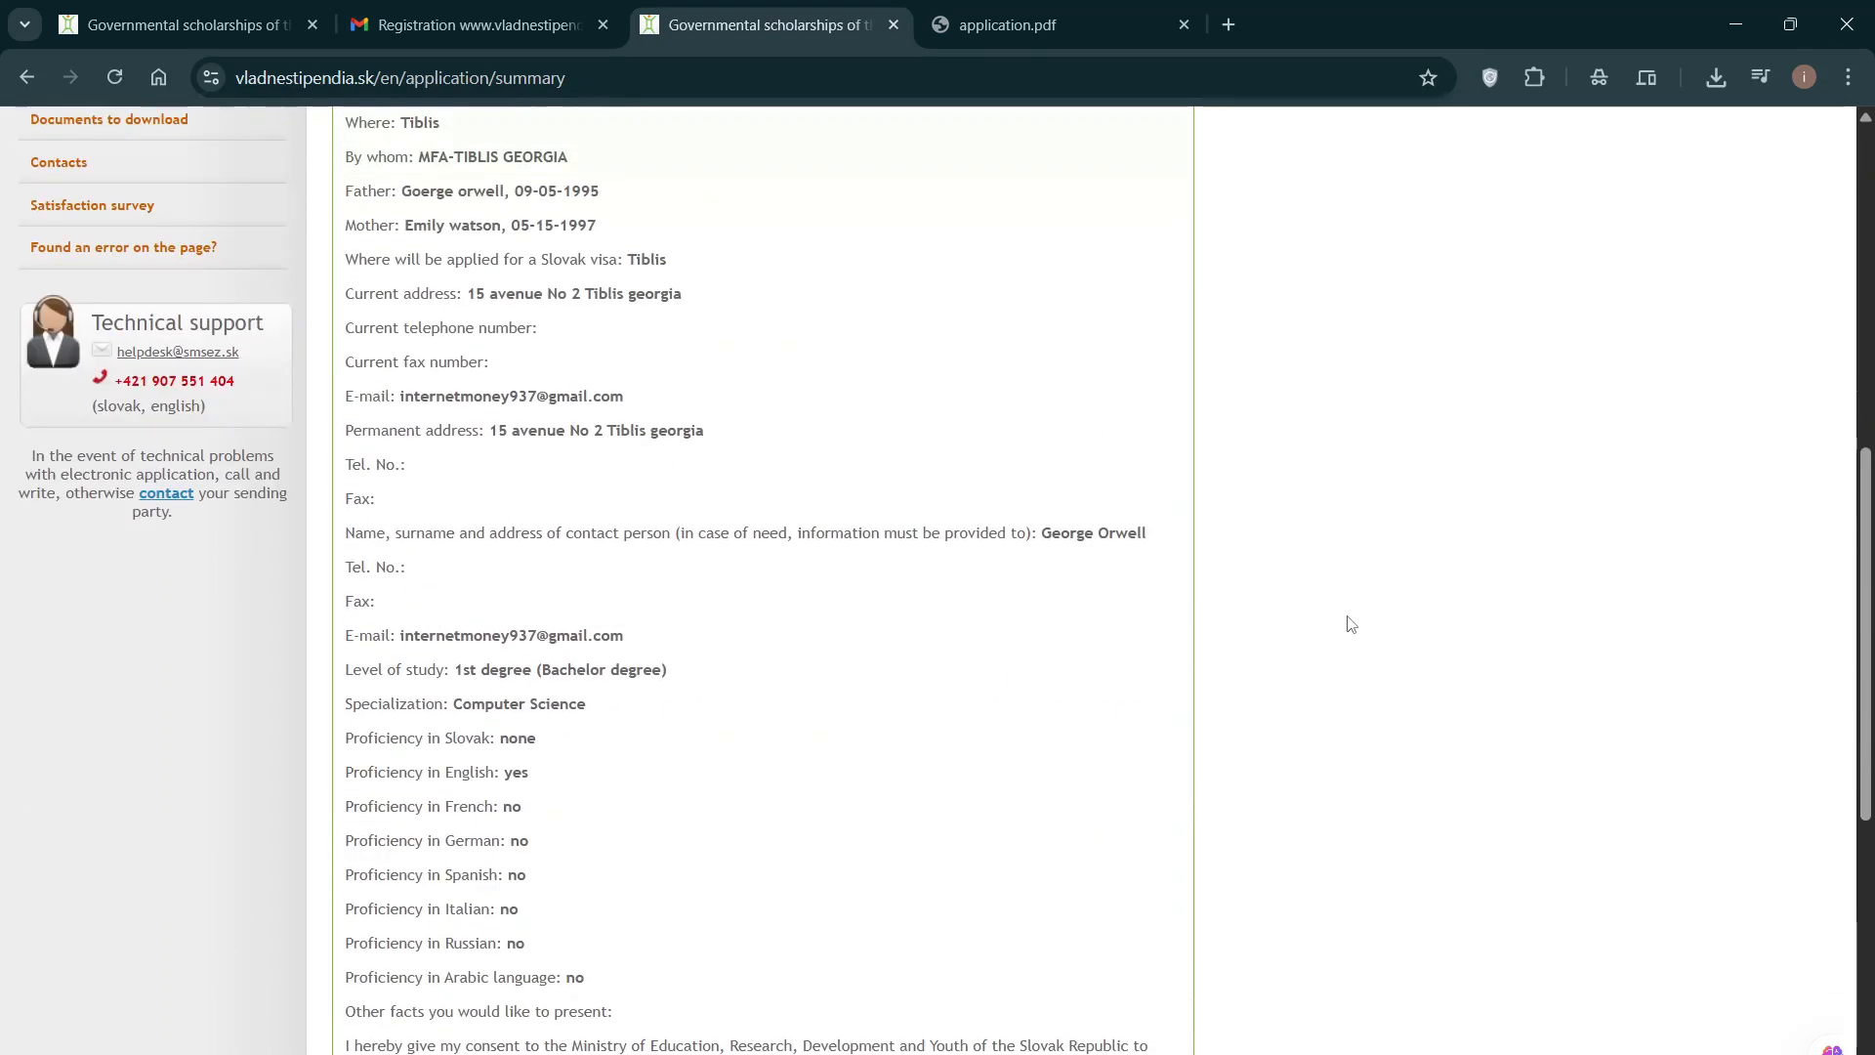
scroll(1351, 623, "up", 3)
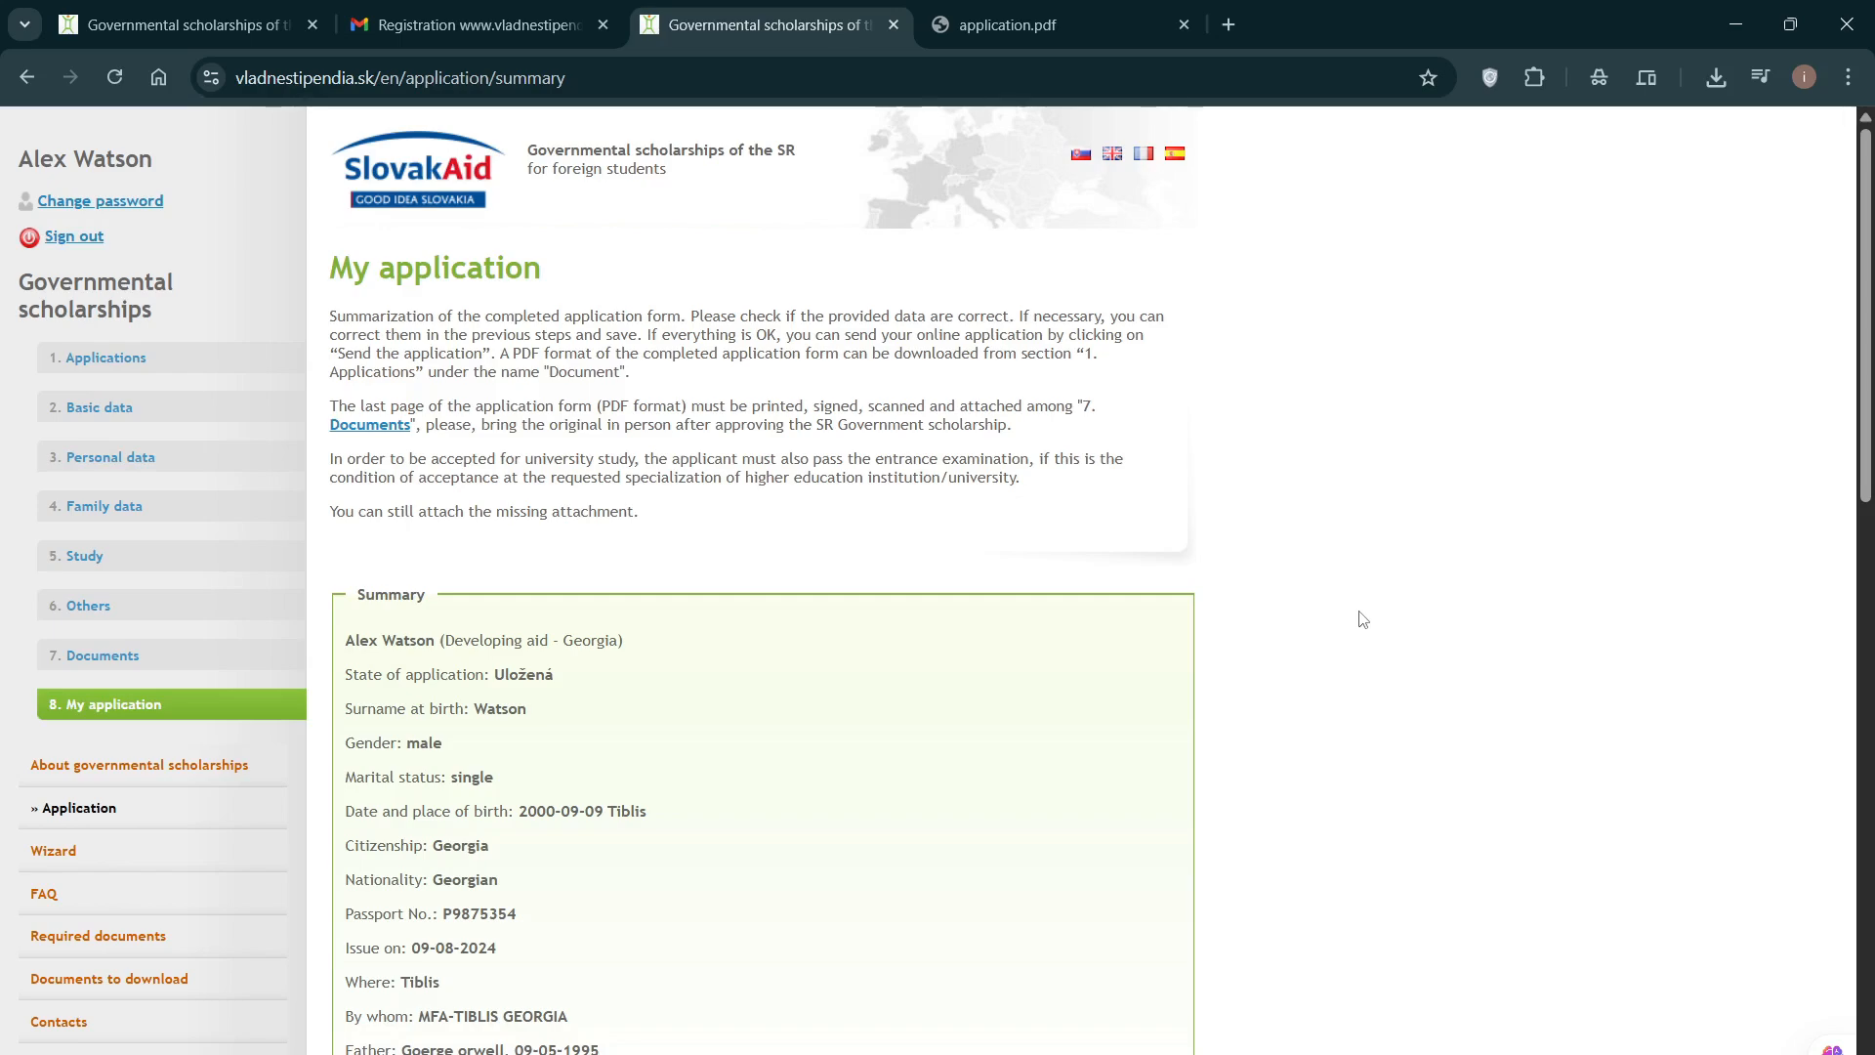
scroll(1364, 619, "down", 3)
scroll(1363, 619, "up", 3)
scroll(1320, 619, "down", 1)
scroll(1320, 619, "down", 8)
scroll(1323, 616, "up", 6)
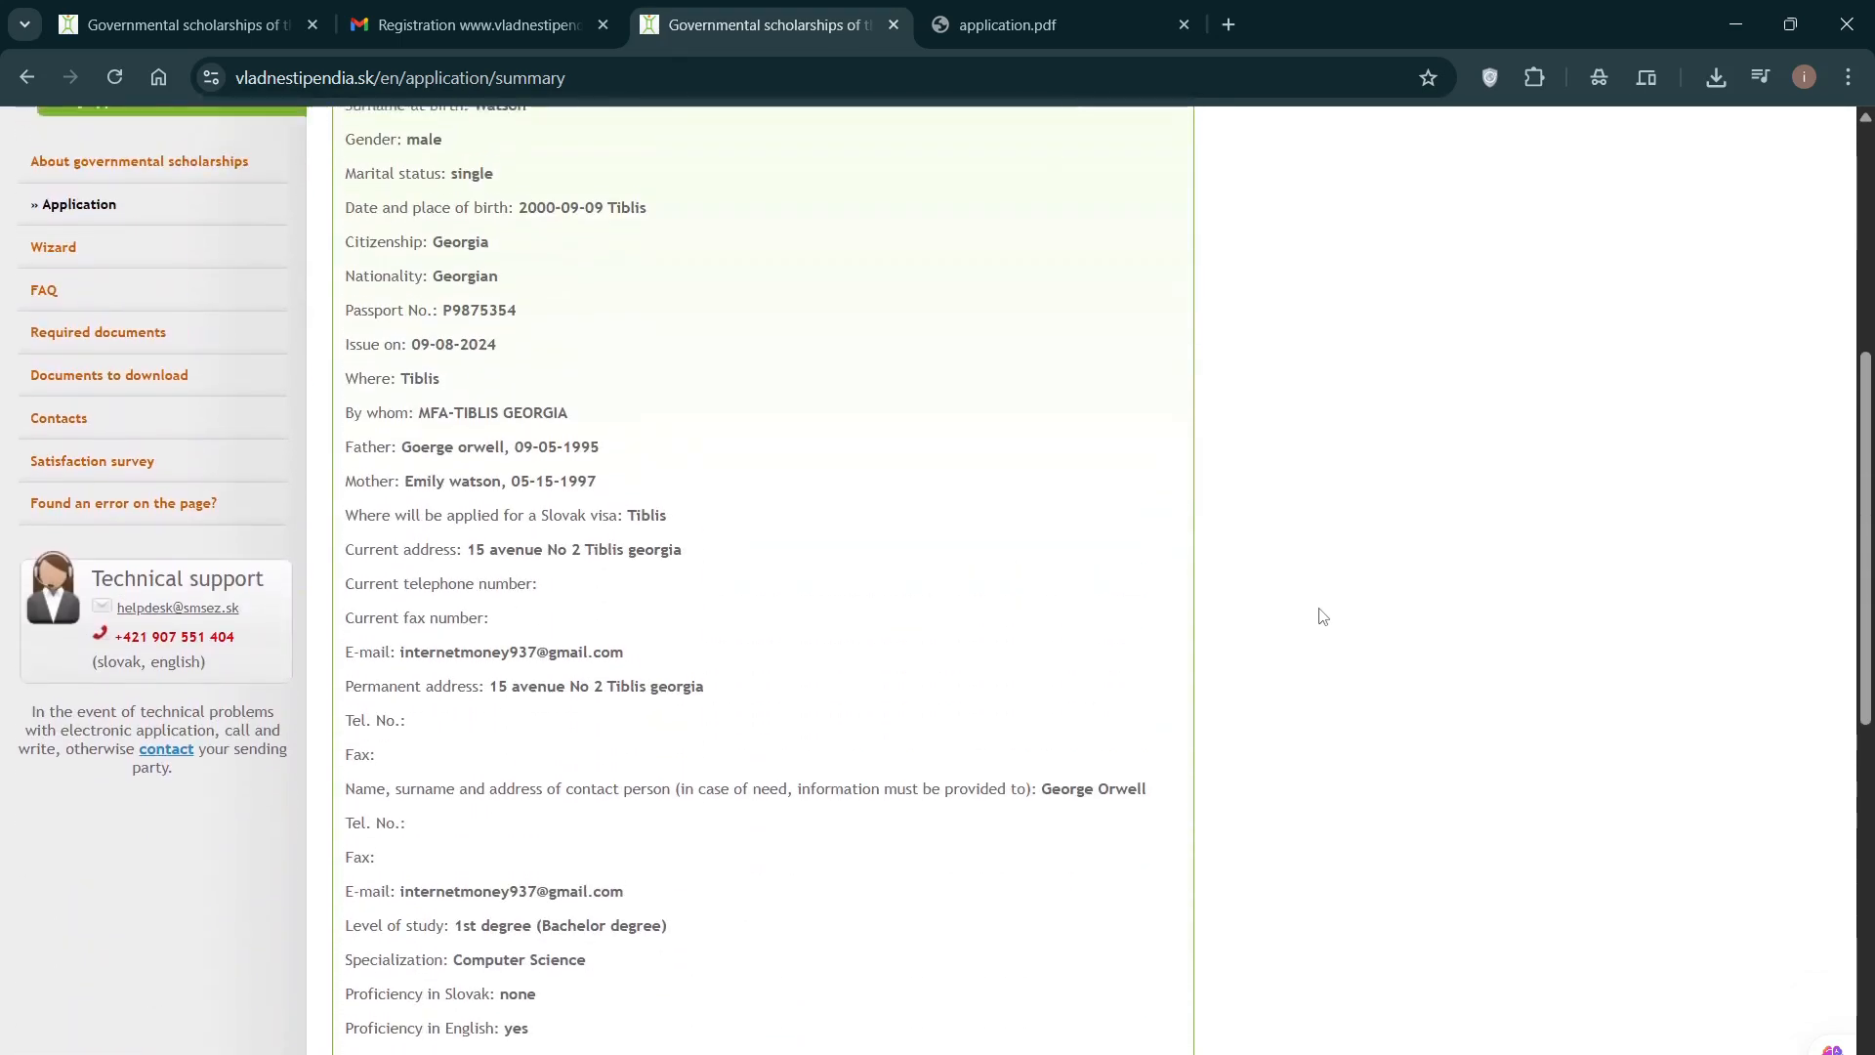
scroll(1323, 616, "up", 3)
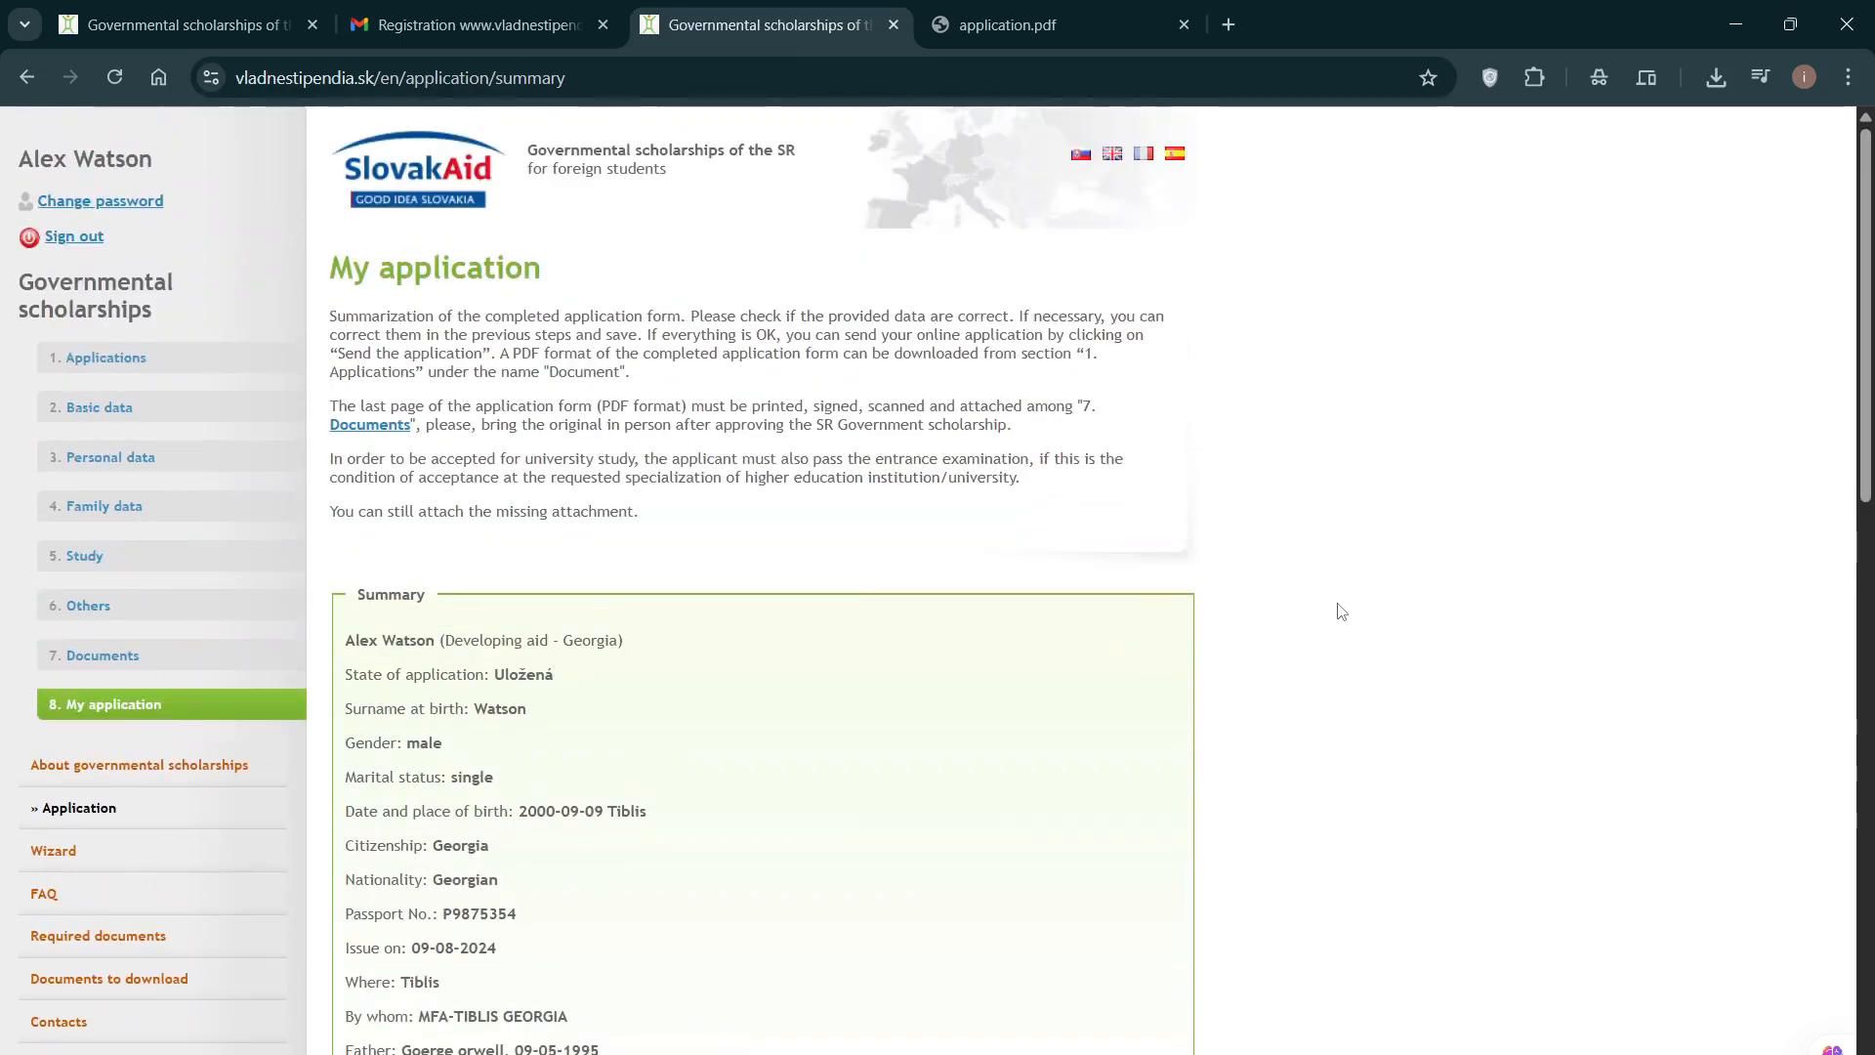